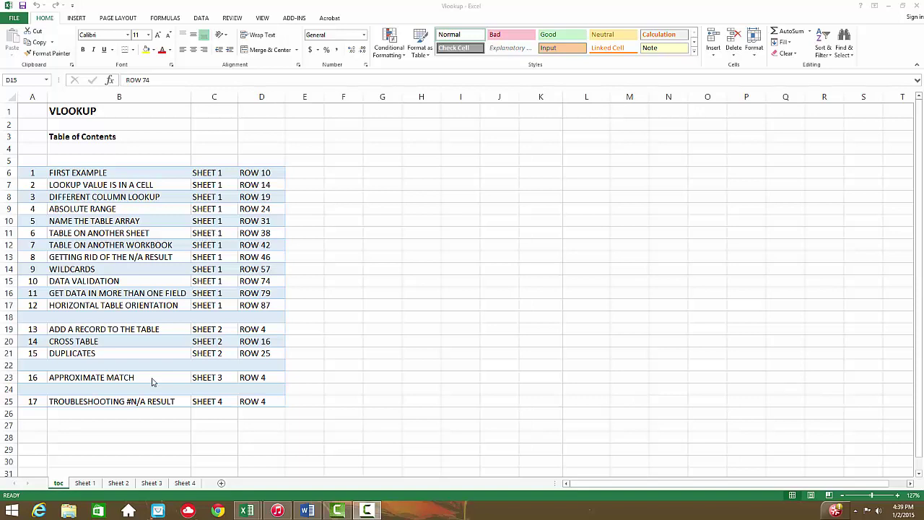
- Switch to Sheet 1 and examine the parts table in B4:E8, going through the gadget row's part ID, wholesale and retail fields
click(85, 483)
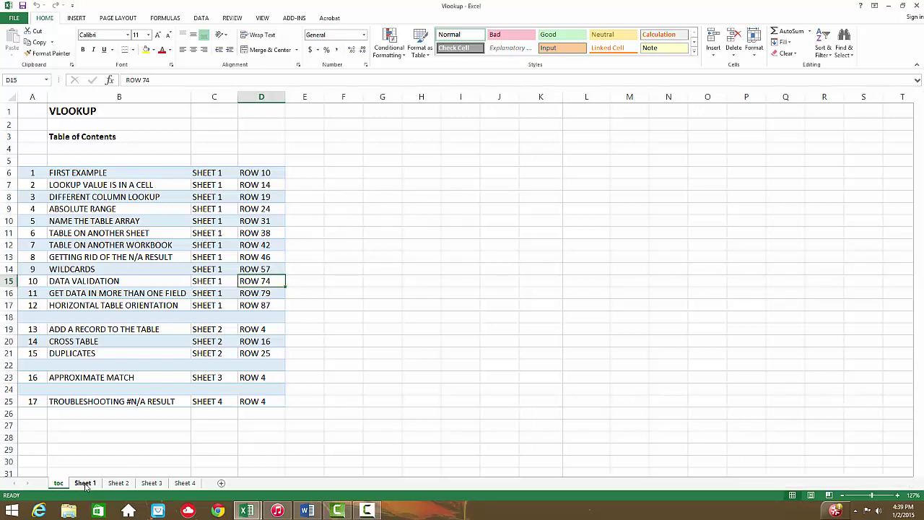
scroll(173, 237, up, 3)
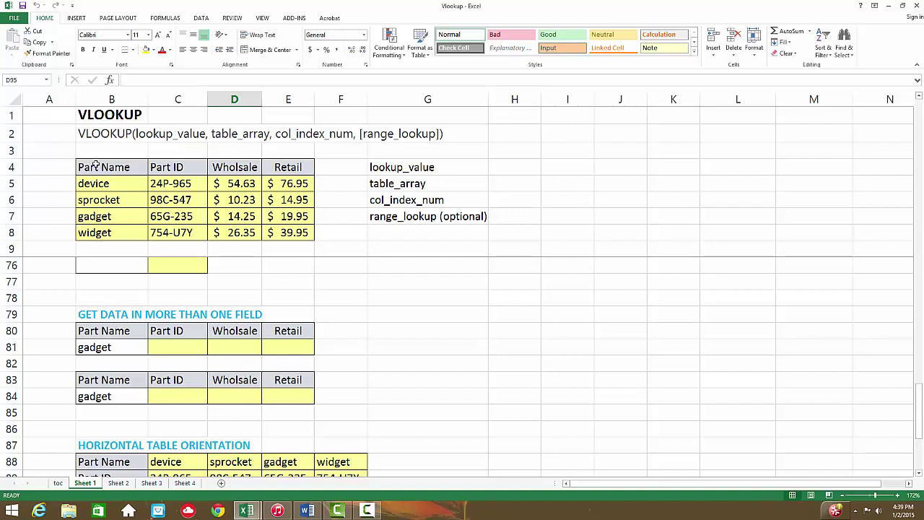
drag(94, 165, 284, 233)
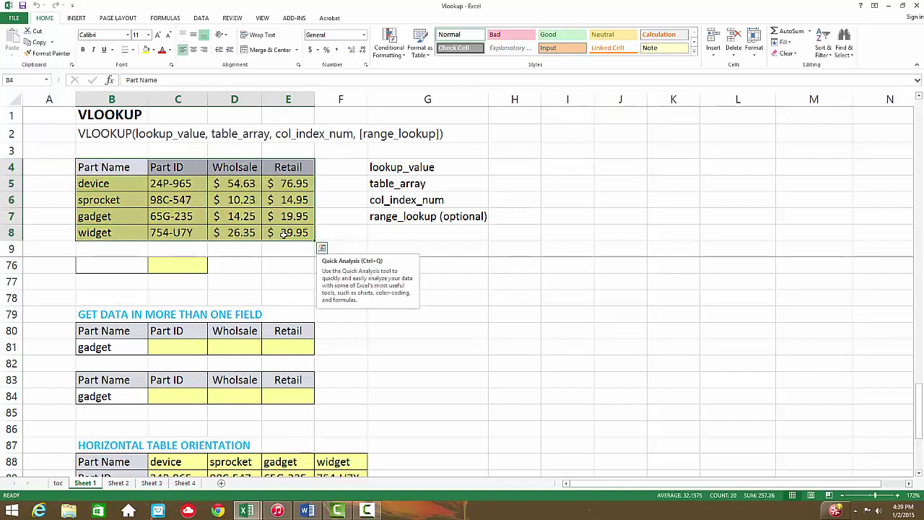
click(342, 235)
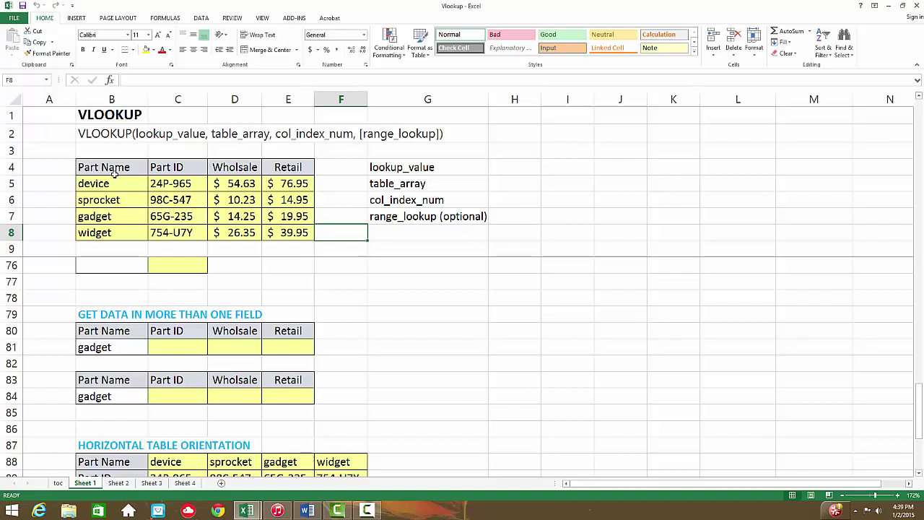
click(94, 218)
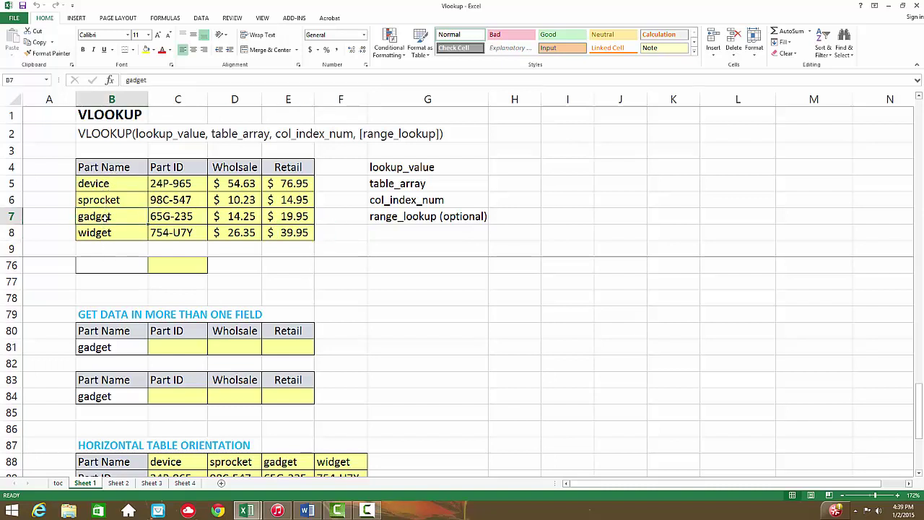
click(167, 217)
click(211, 216)
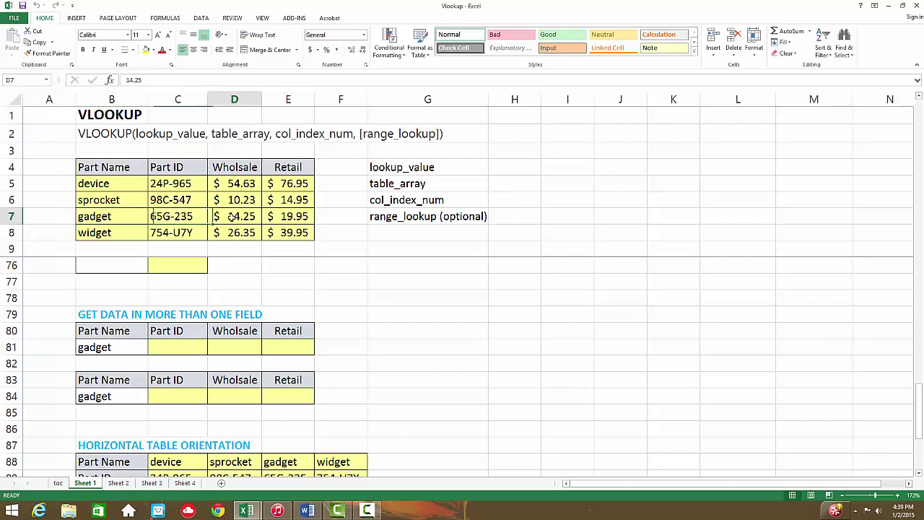
click(280, 216)
click(122, 218)
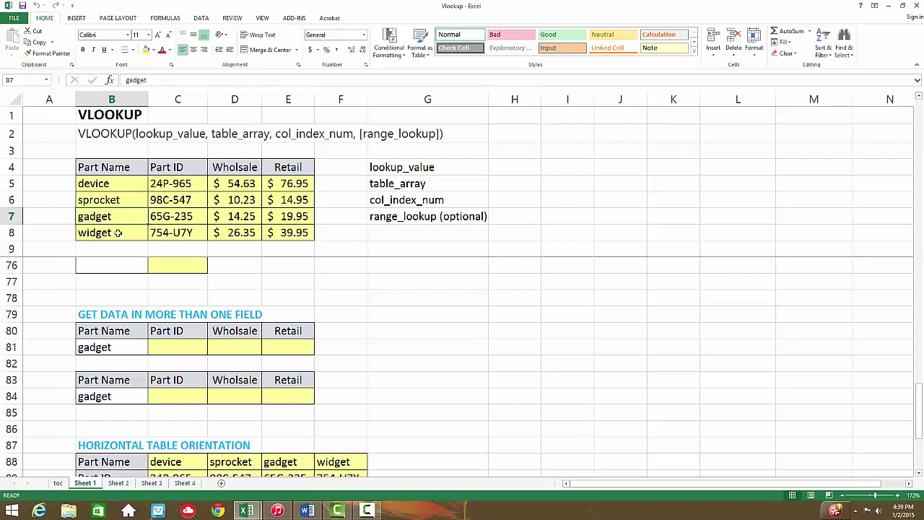
- Review the four VLOOKUP arguments listed in G4:G7 against the part names and the table range B5:E8
click(398, 168)
drag(399, 167, 397, 216)
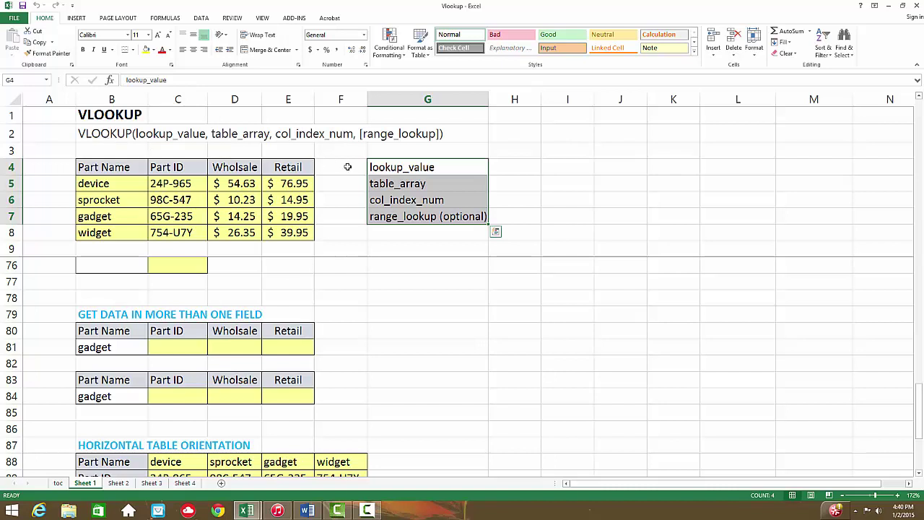
click(397, 167)
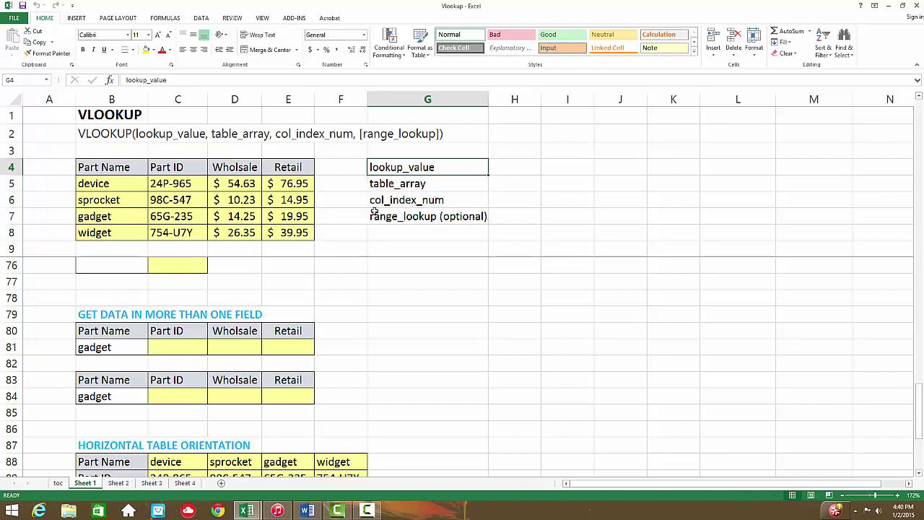
click(336, 297)
scroll(335, 298, up, 20)
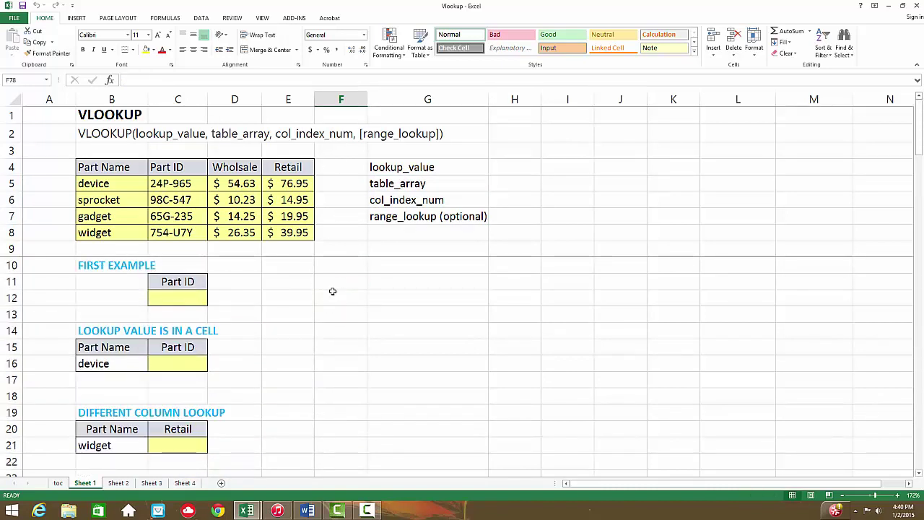
click(388, 171)
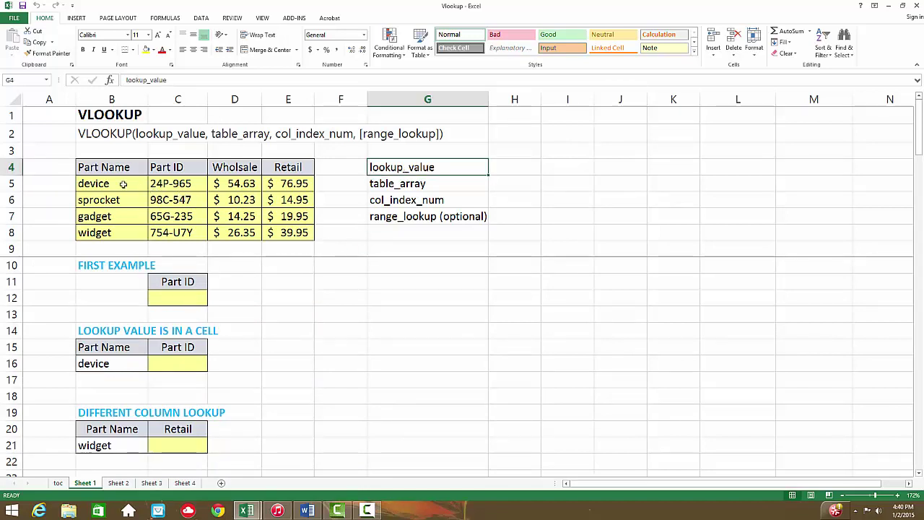
click(107, 218)
click(106, 234)
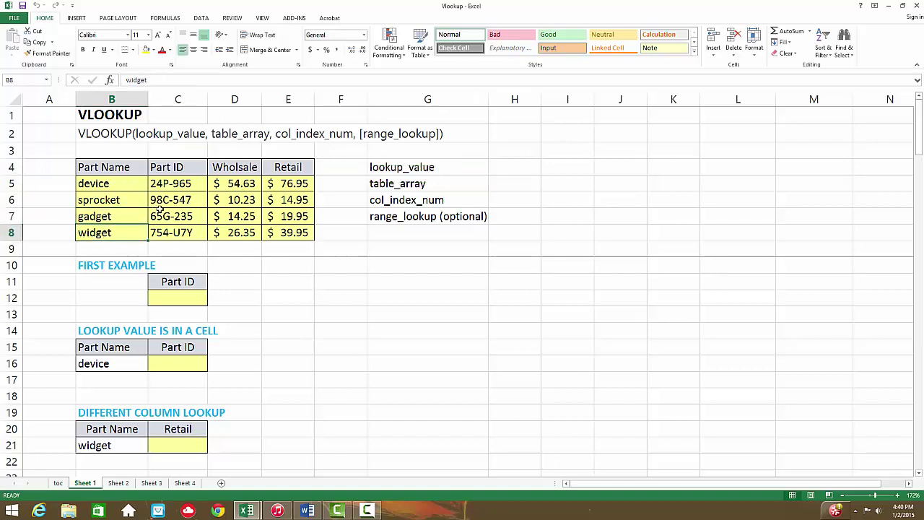
click(388, 183)
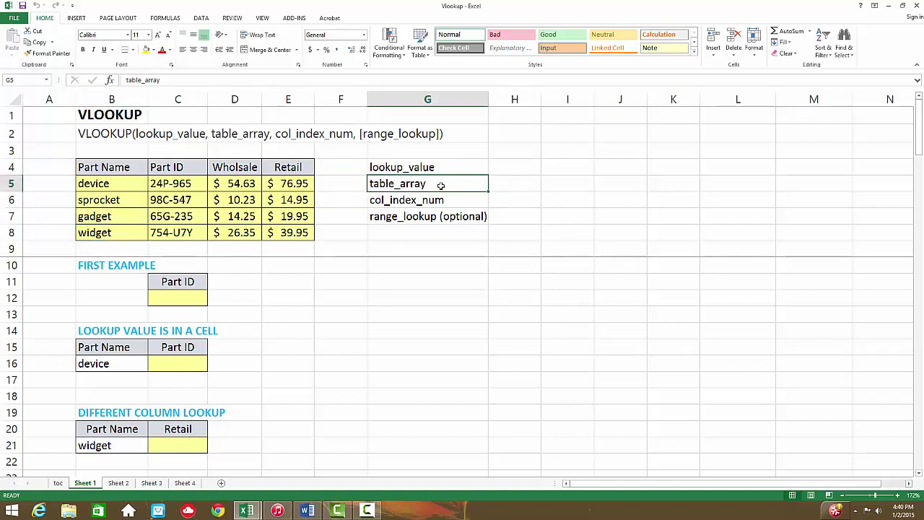
drag(113, 184, 272, 232)
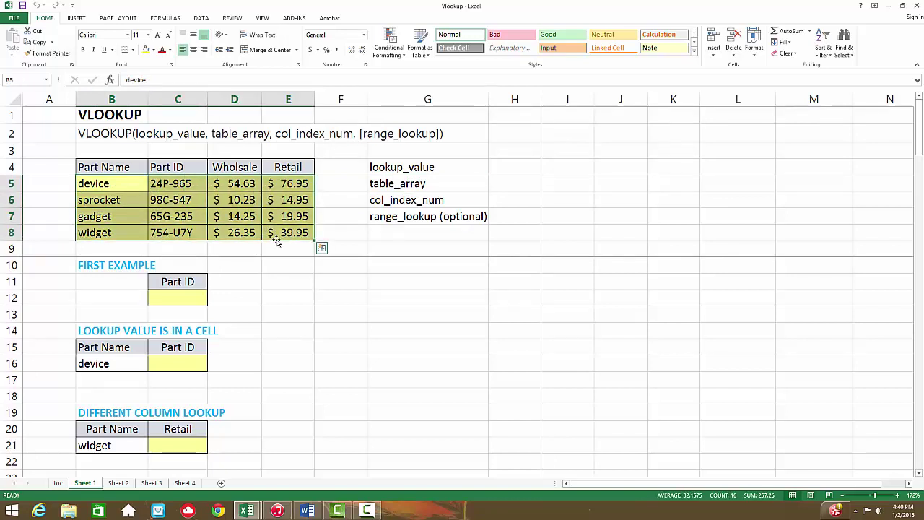
click(387, 202)
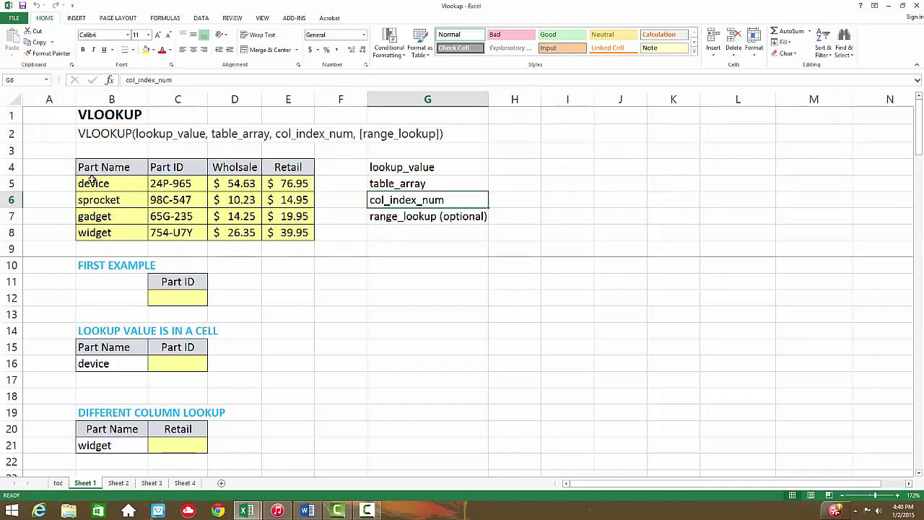
drag(92, 181, 270, 232)
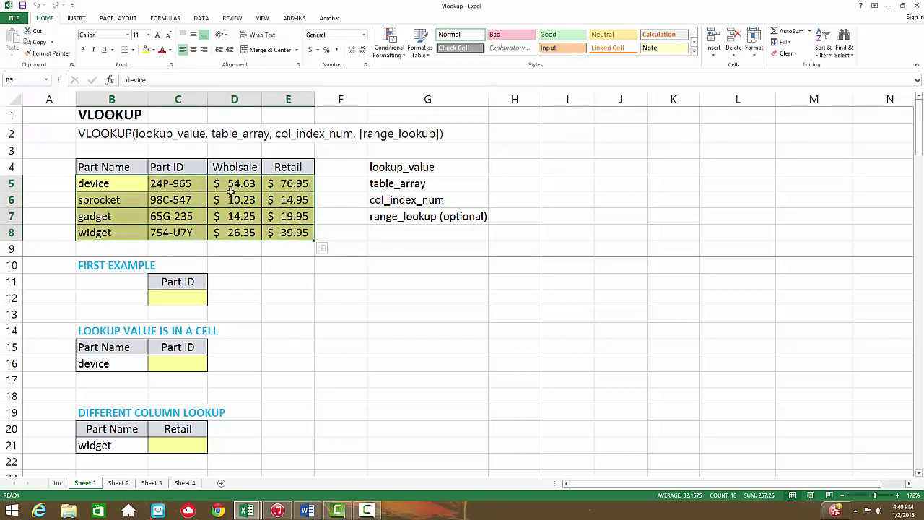
click(386, 215)
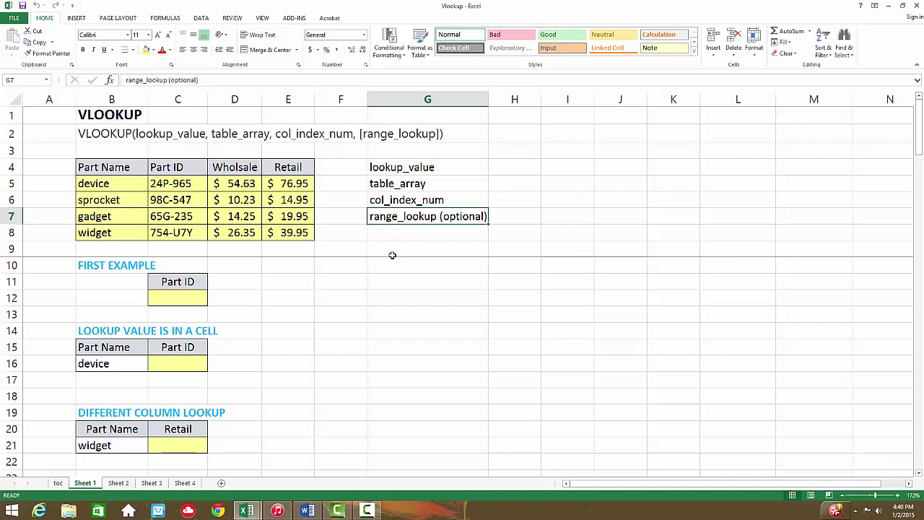
- Start a VLOOKUP formula in the First Example's Part ID cell C12 with "gadget" as the lookup value
click(179, 299)
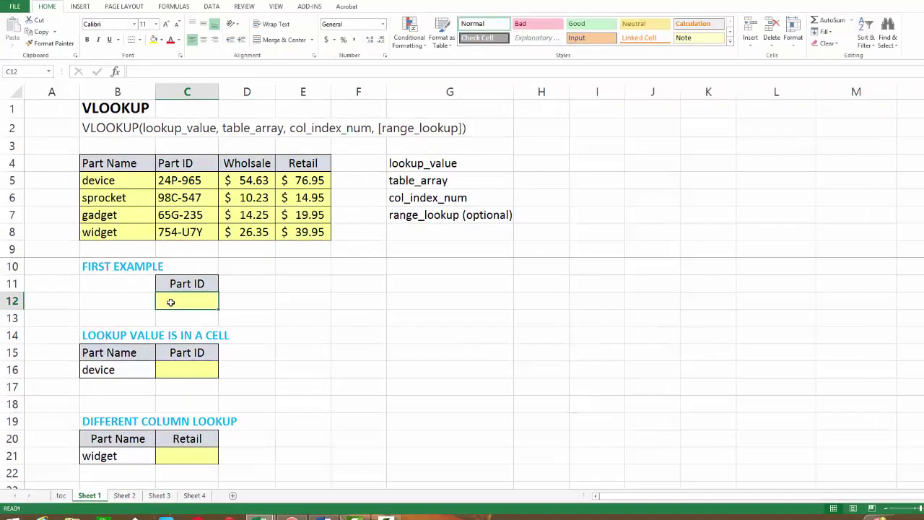
text(=)
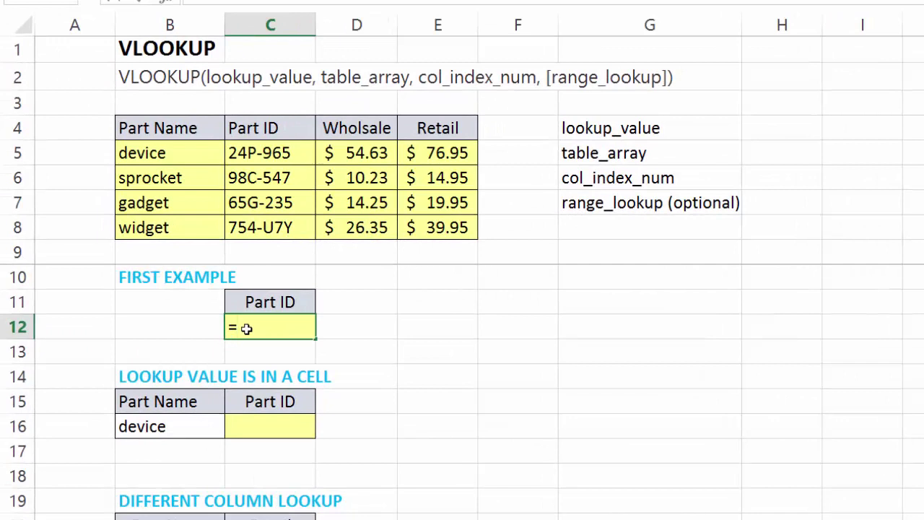
text(vlo)
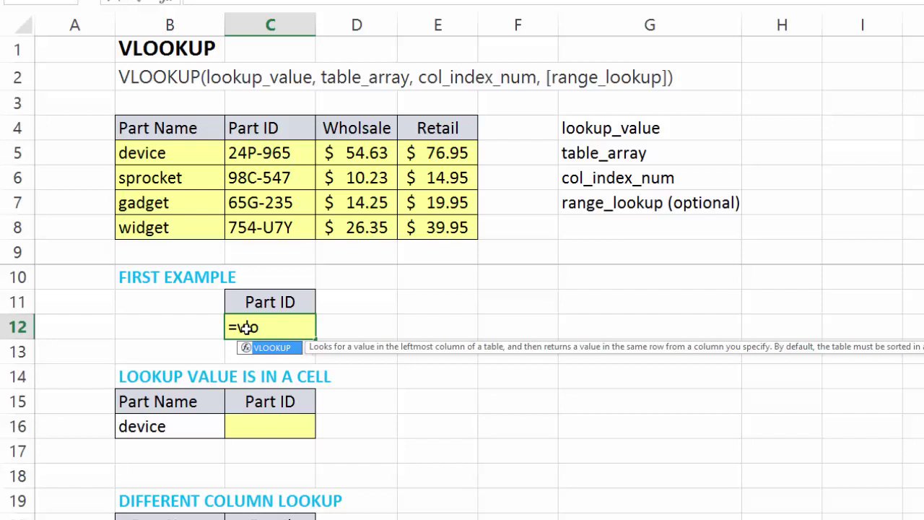
key(BackSpace)
key(Tab)
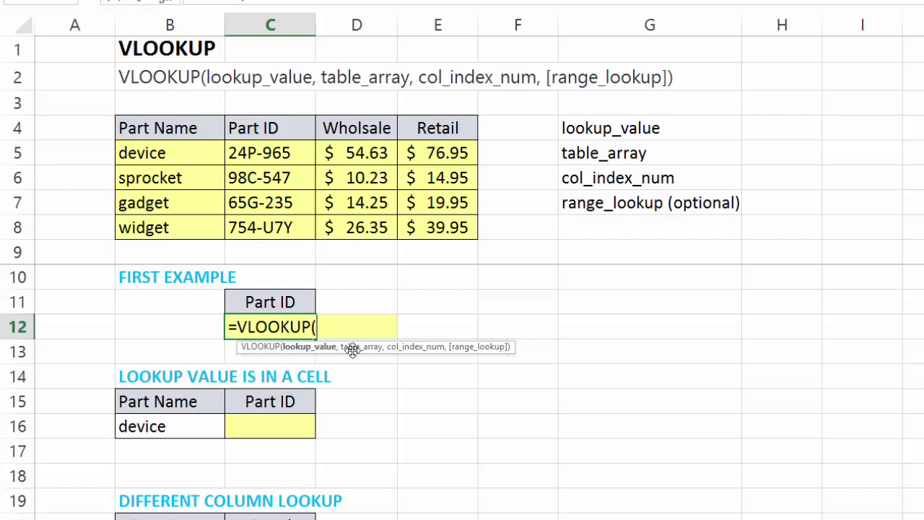
drag(386, 345, 544, 350)
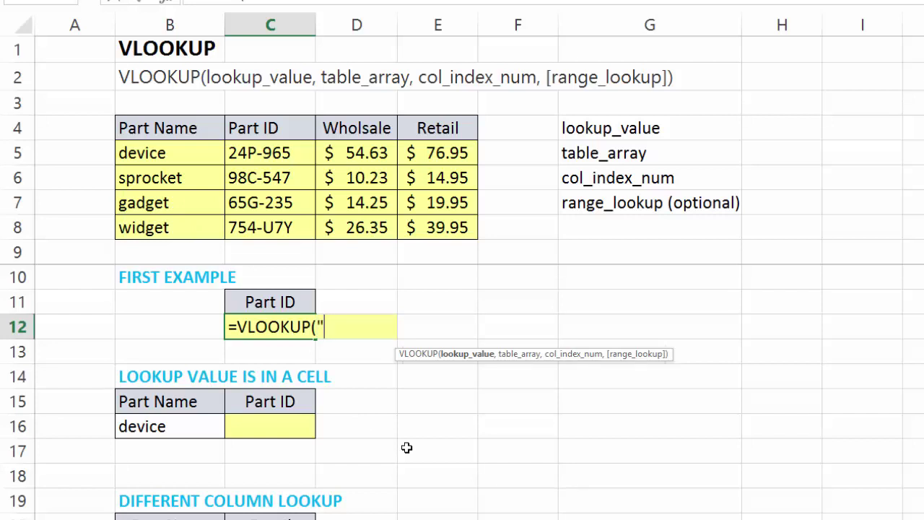
text(gadget)
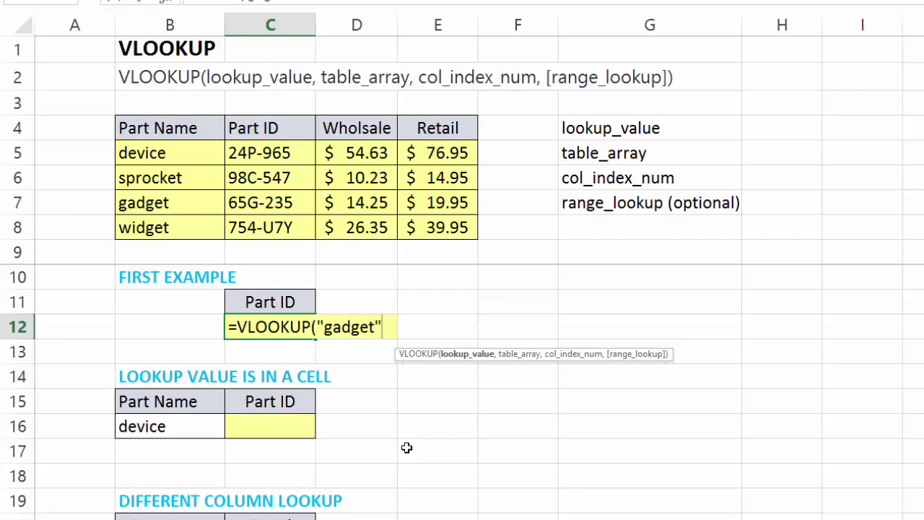
text(",)
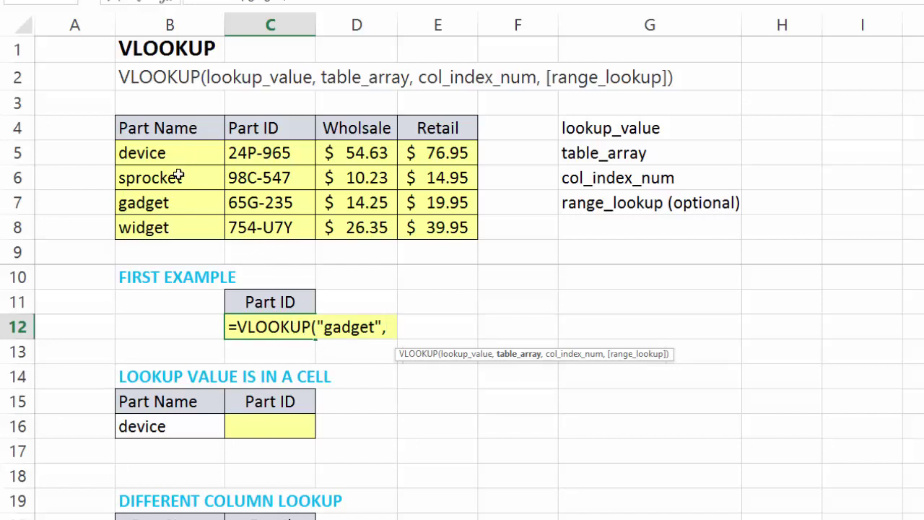
- Complete the C12 formula with table array B5:E8, column index 2 and FALSE for an exact match, and select its result
drag(168, 153, 412, 228)
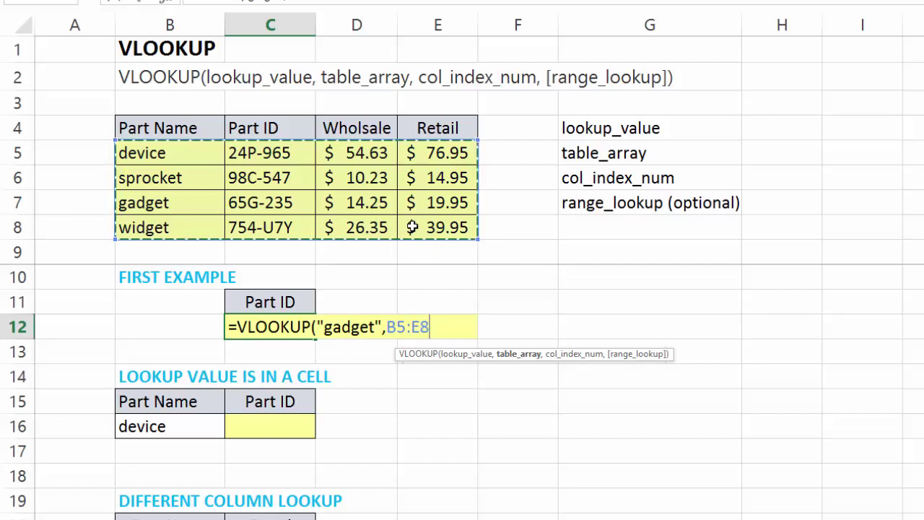
text(,)
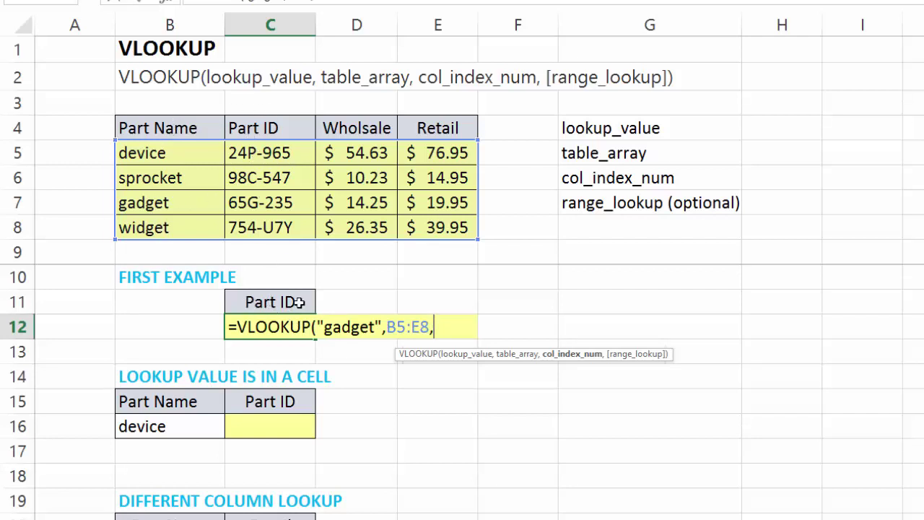
text(2,)
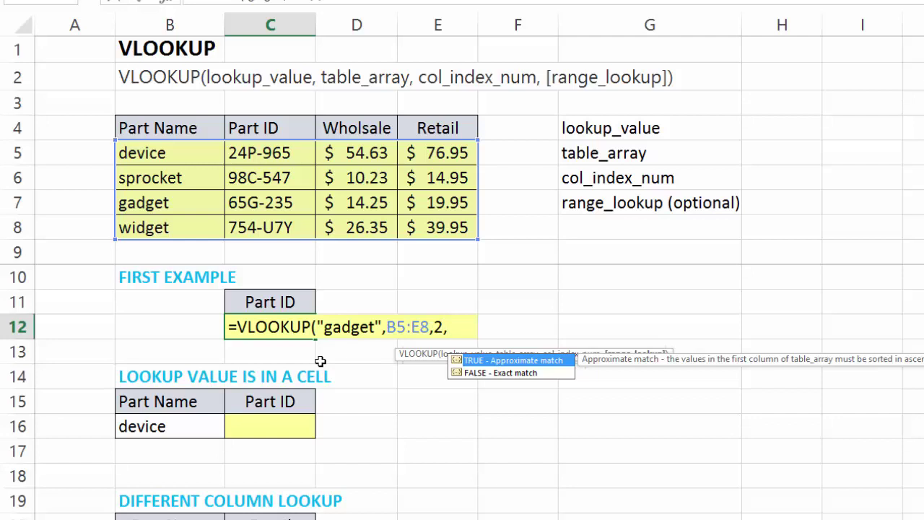
key(Down)
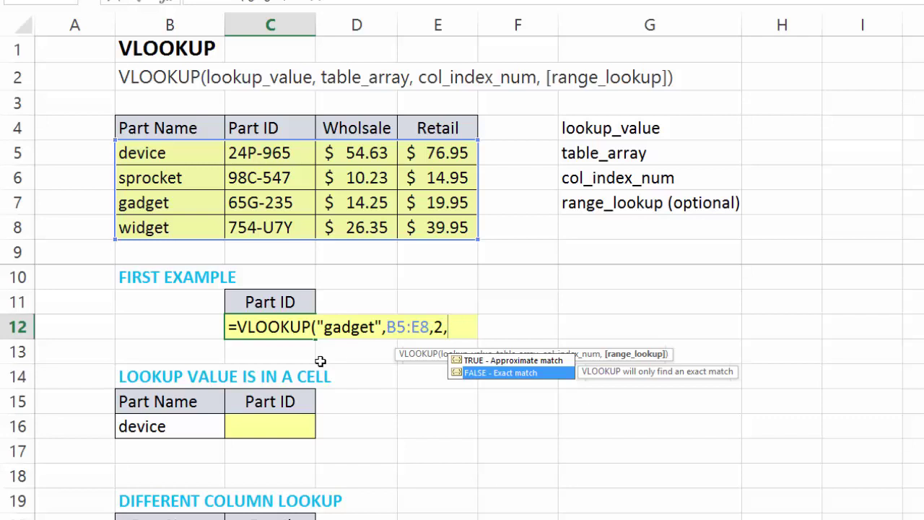
key(Tab)
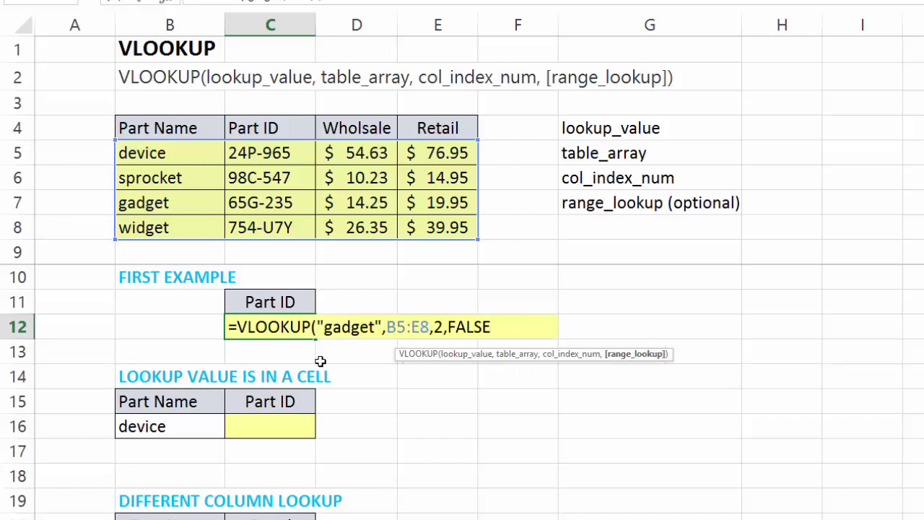
text())
key(Return)
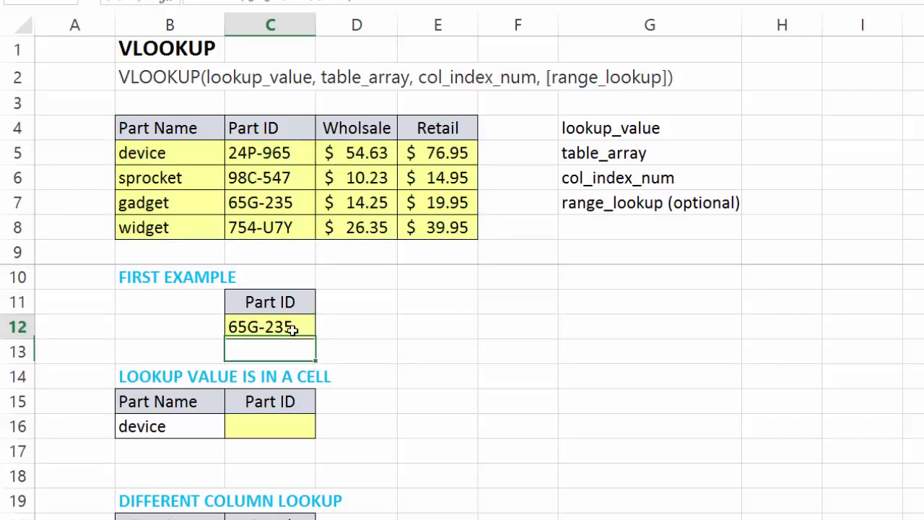
click(294, 327)
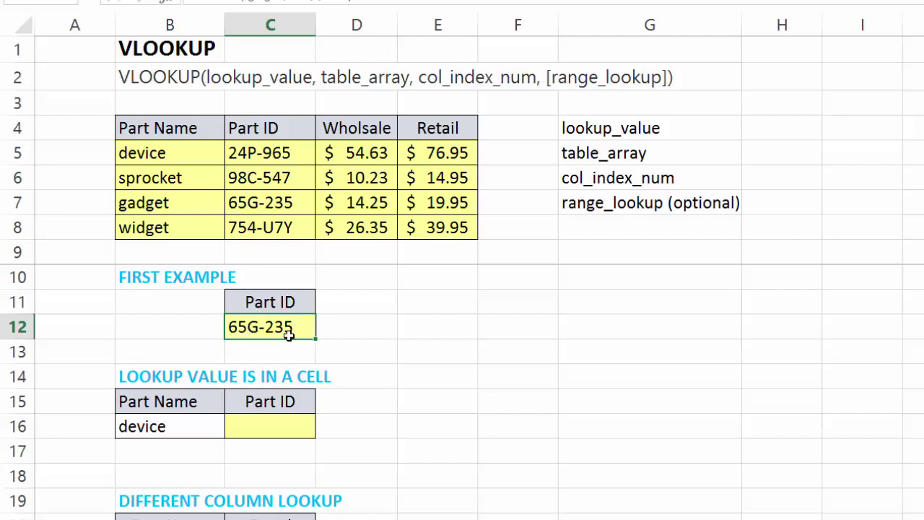
- Start a VLOOKUP formula in C16 of the Lookup Value Is in a Cell example, using B16 as the lookup value
click(413, 348)
scroll(413, 349, down, 1)
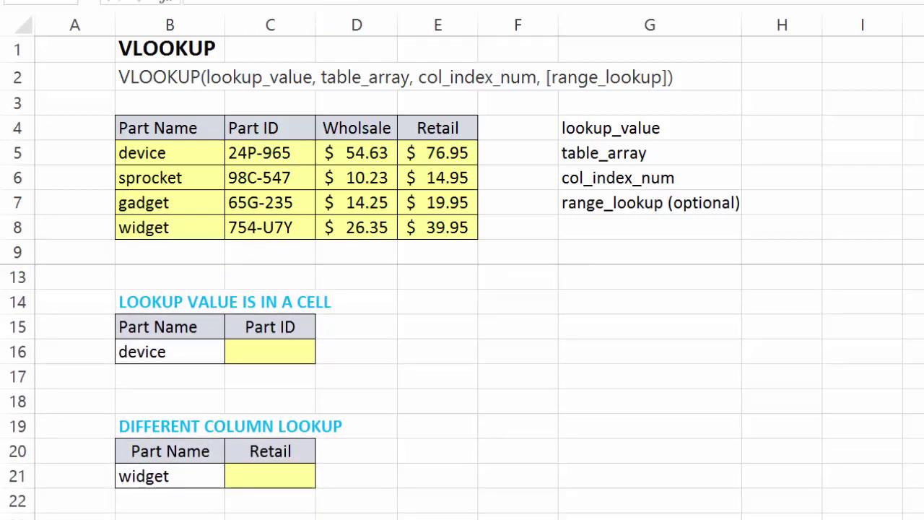
click(264, 352)
scroll(353, 357, up, 1)
scroll(353, 357, down, 1)
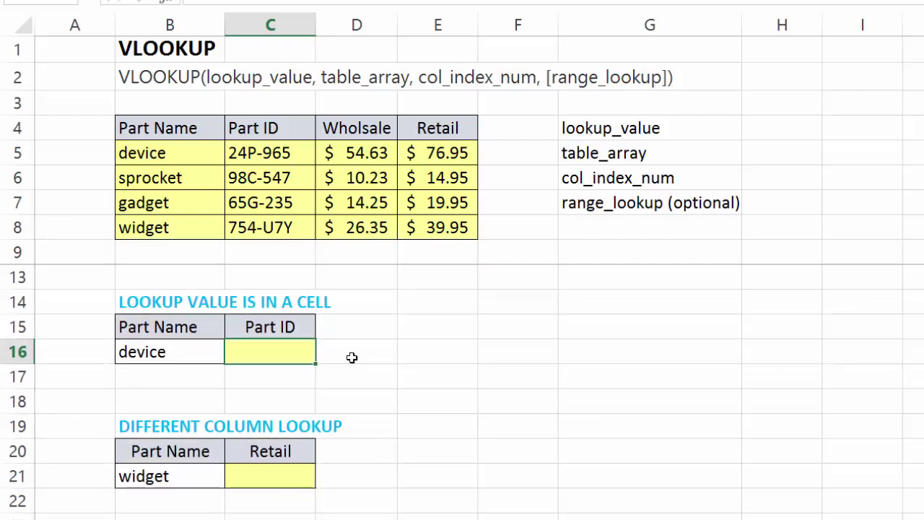
scroll(285, 353, up, 1)
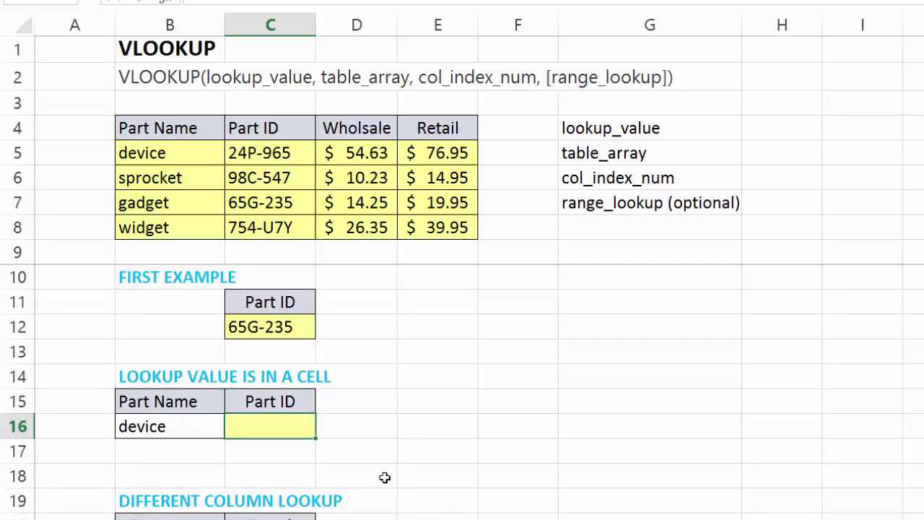
click(164, 431)
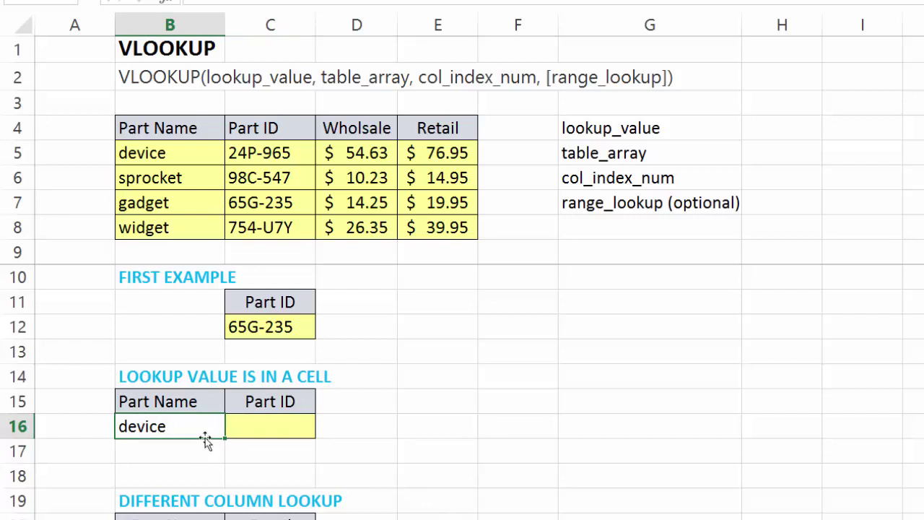
click(246, 424)
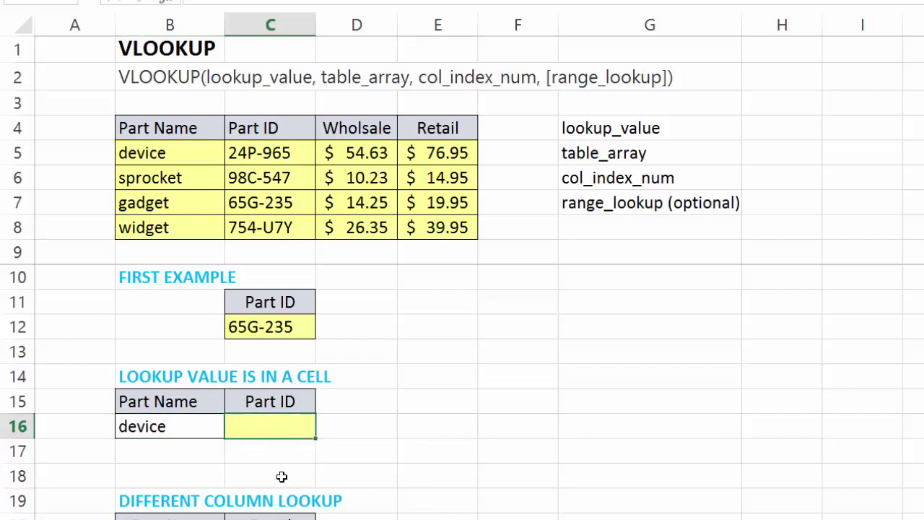
text(=vl)
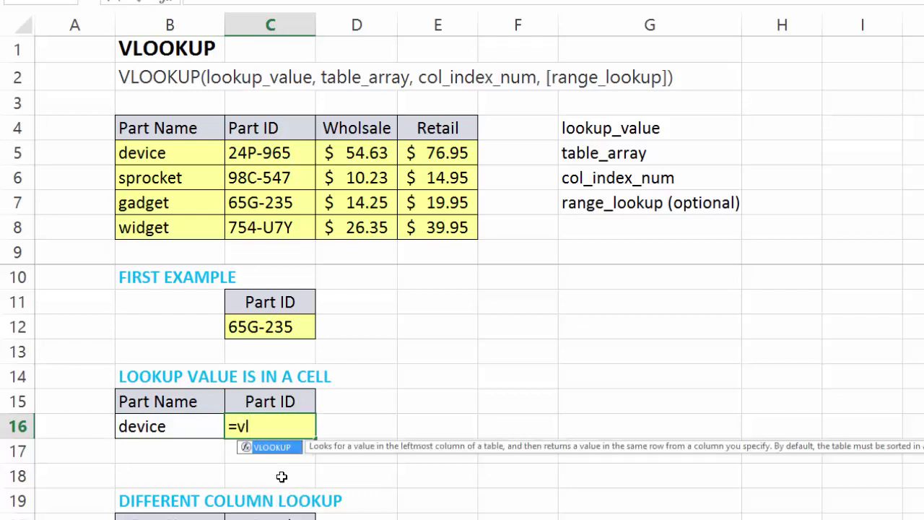
key(Tab)
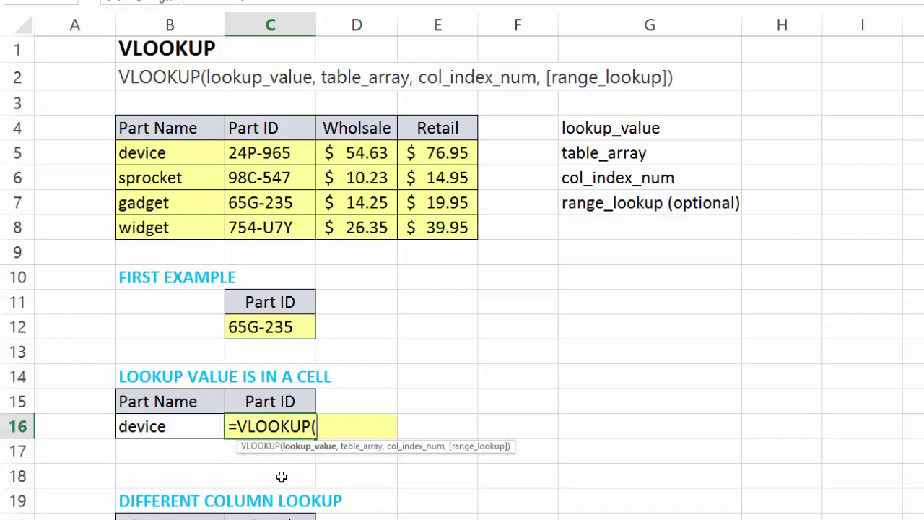
key(Left)
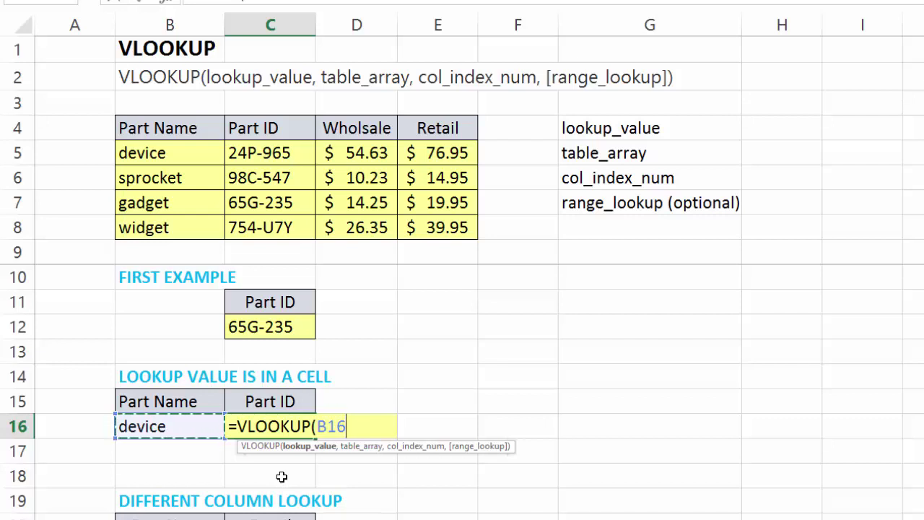
text(,)
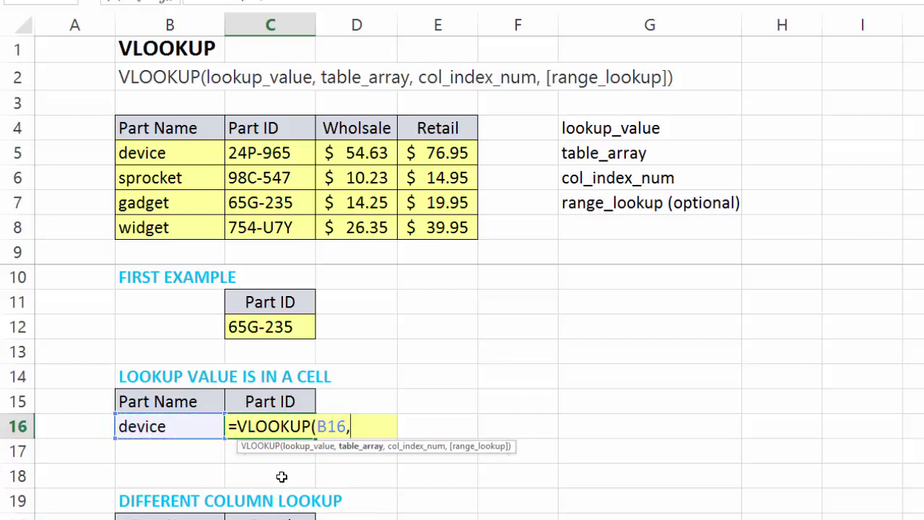
- Complete the C16 formula with table array B5:E8, column index 2 and 0 for an exact match, and select its result
drag(160, 148, 419, 225)
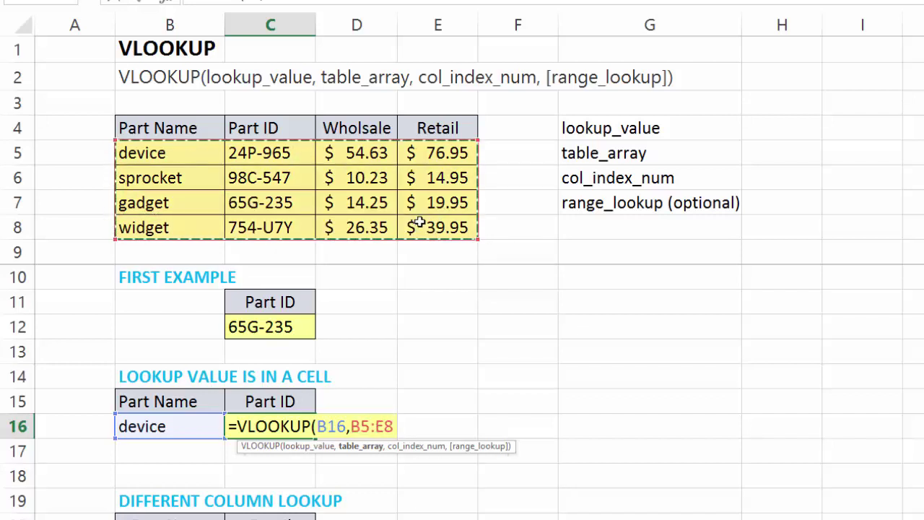
text(,)
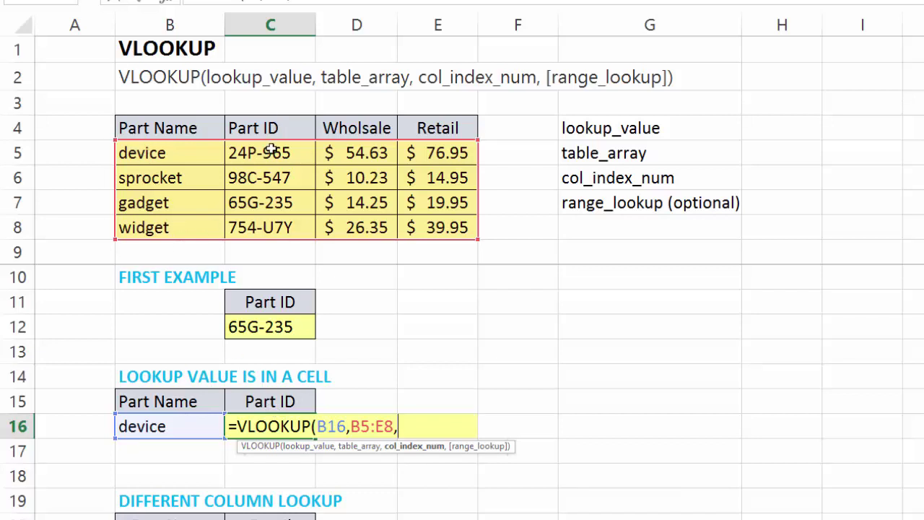
text(2,)
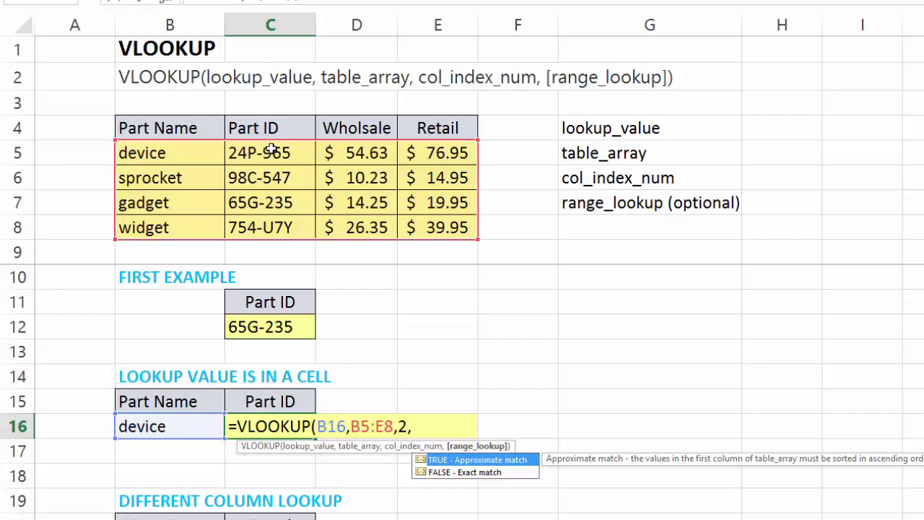
text(0)
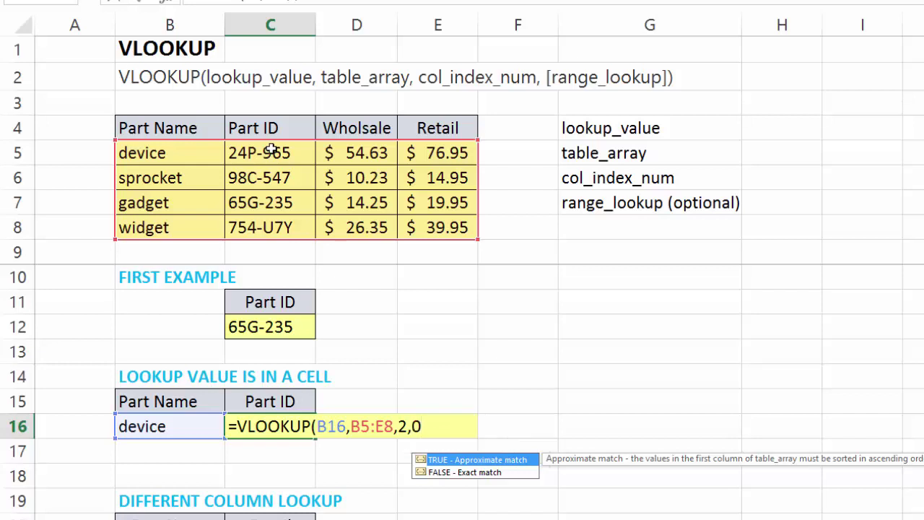
key(Return)
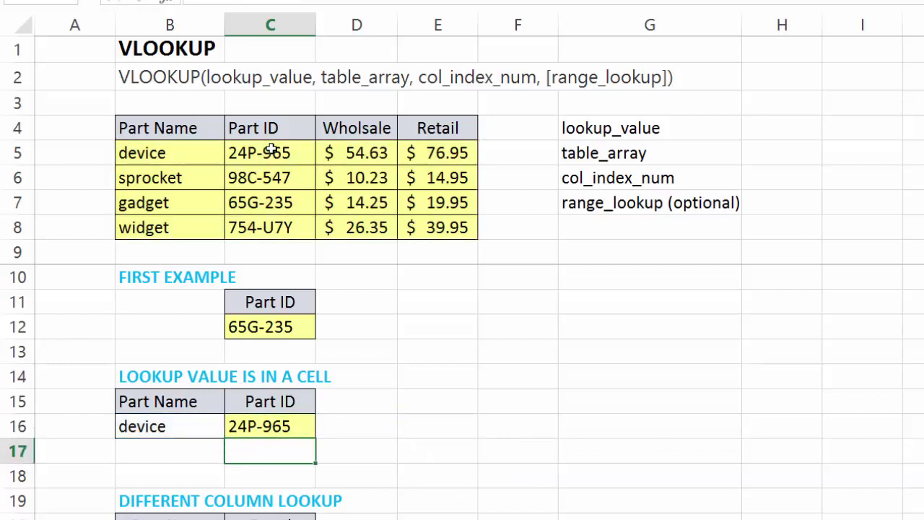
key(Up)
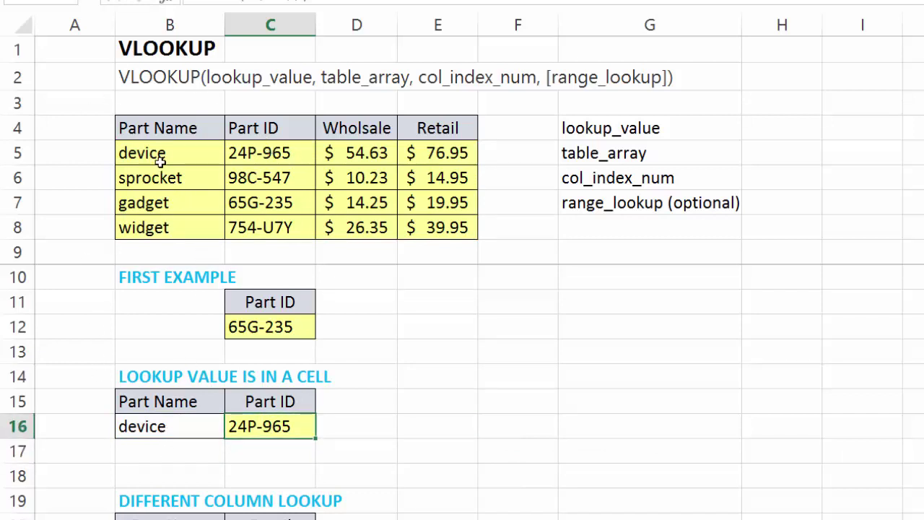
- Test the C16 lookup with different capitalization by setting the part name in B16 to "Device" and finally to "WIDGET"
click(250, 158)
click(270, 433)
click(167, 431)
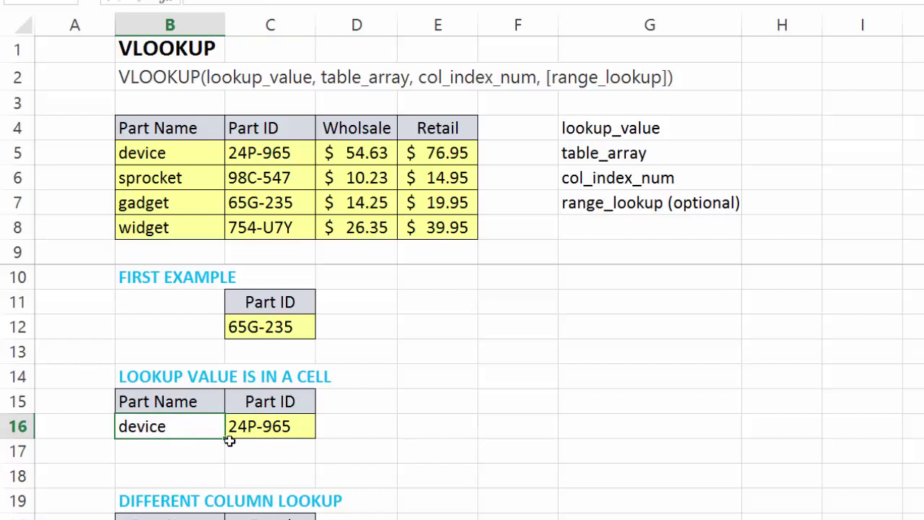
text(Device)
key(Return)
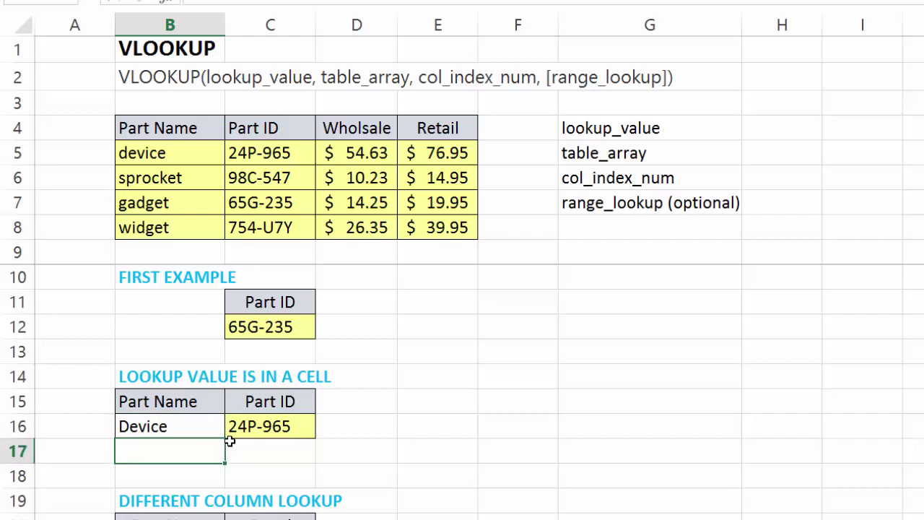
key(Up)
text(WIDGET)
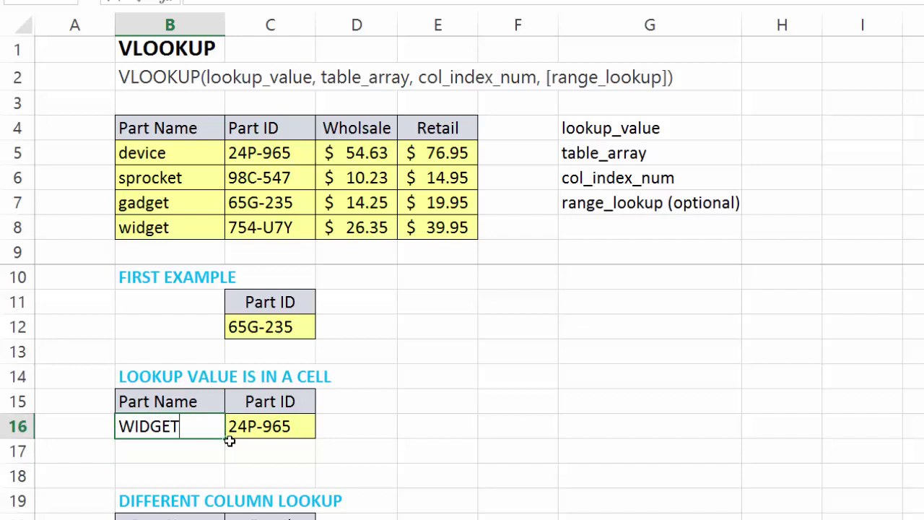
key(Return)
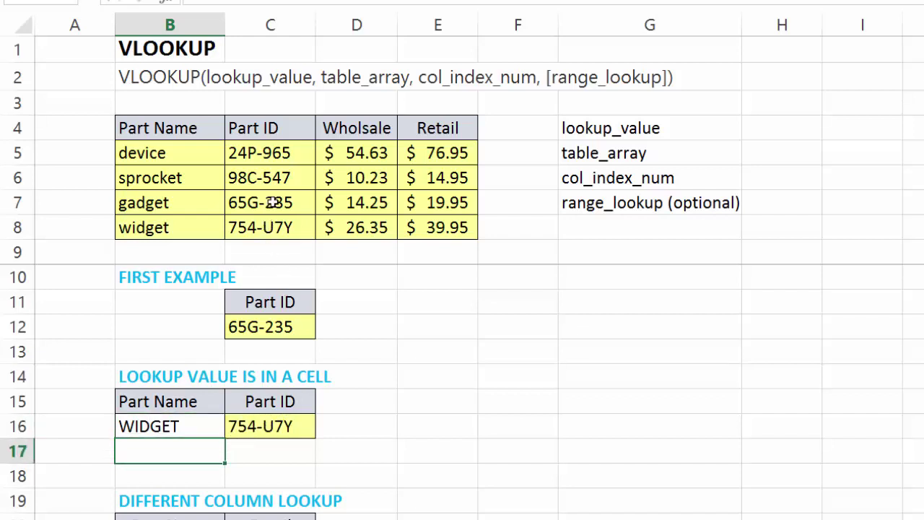
click(148, 426)
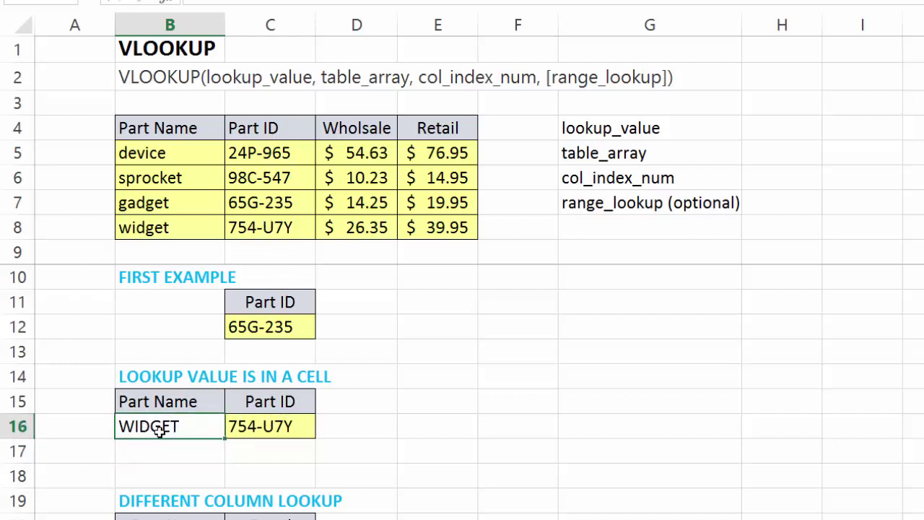
- Start a VLOOKUP formula in the Different Column Lookup example's Retail cell C21 with B21 as the lookup value
click(920, 515)
scroll(732, 384, down, 3)
scroll(650, 383, up, 1)
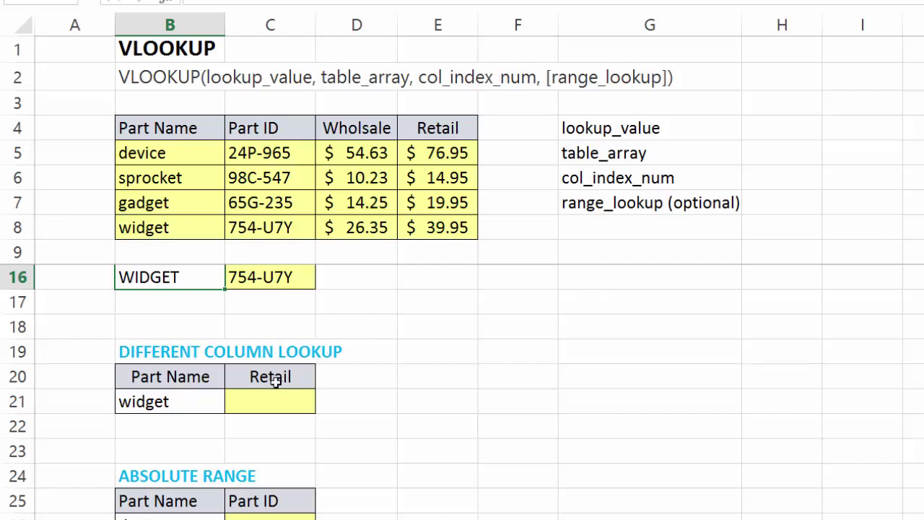
click(267, 408)
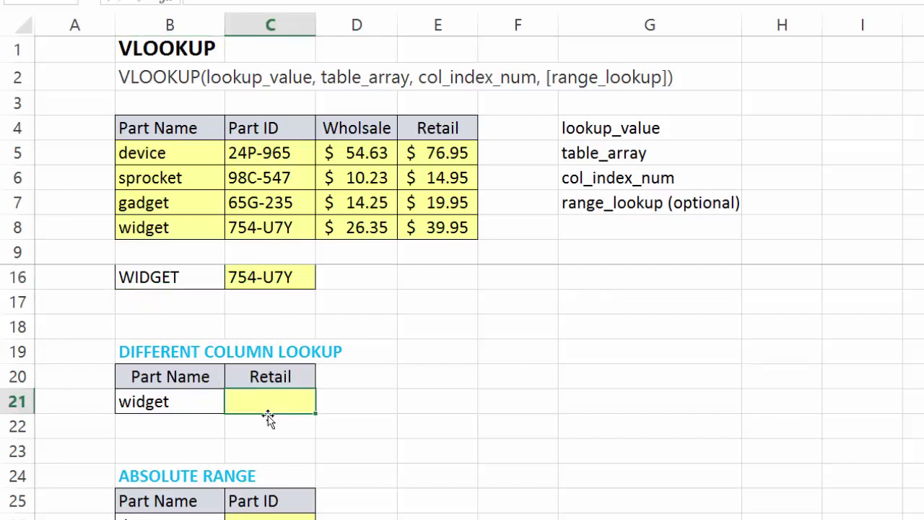
text(=vl)
key(Tab)
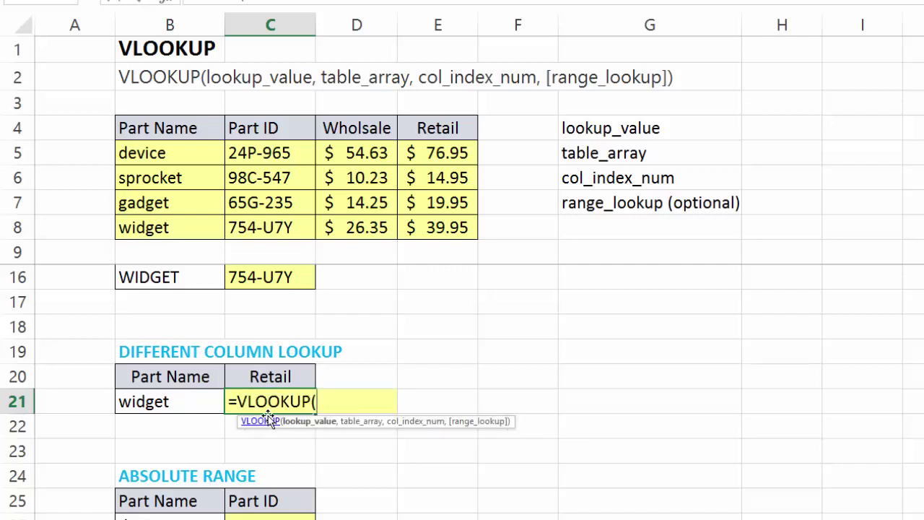
key(Left)
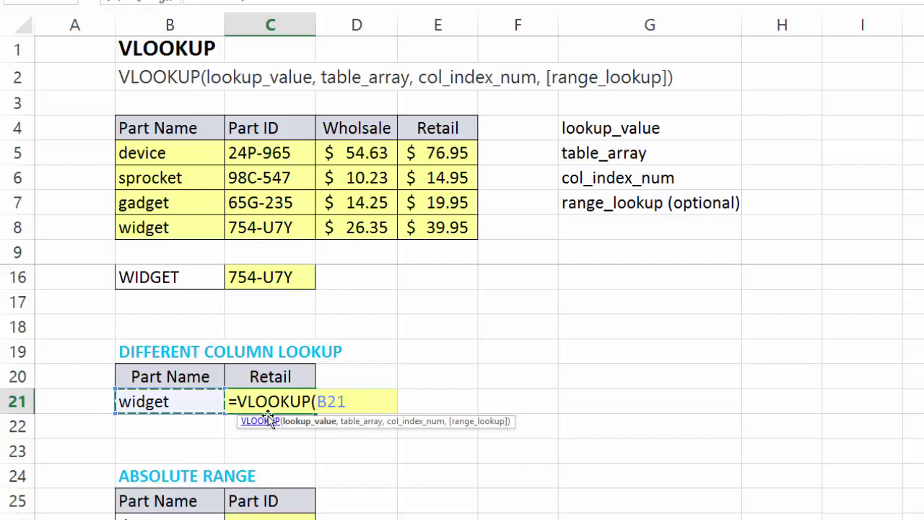
text(,)
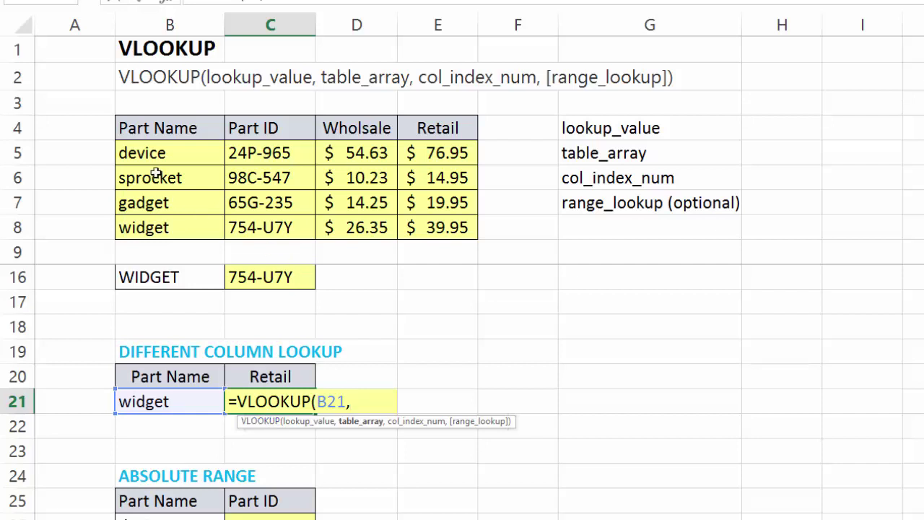
- Complete the C21 formula with table array B5:E8, column index 4 and 0 for an exact match, and select its result
drag(152, 152, 414, 227)
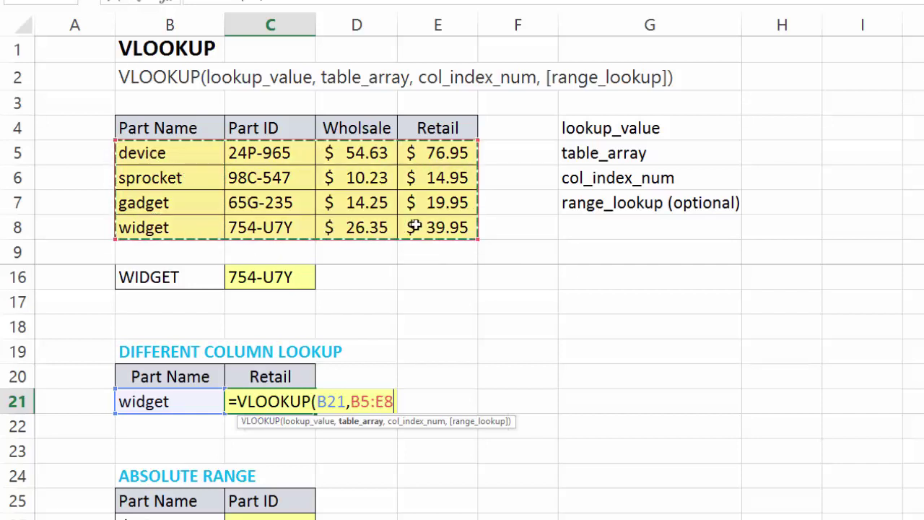
text(,4)
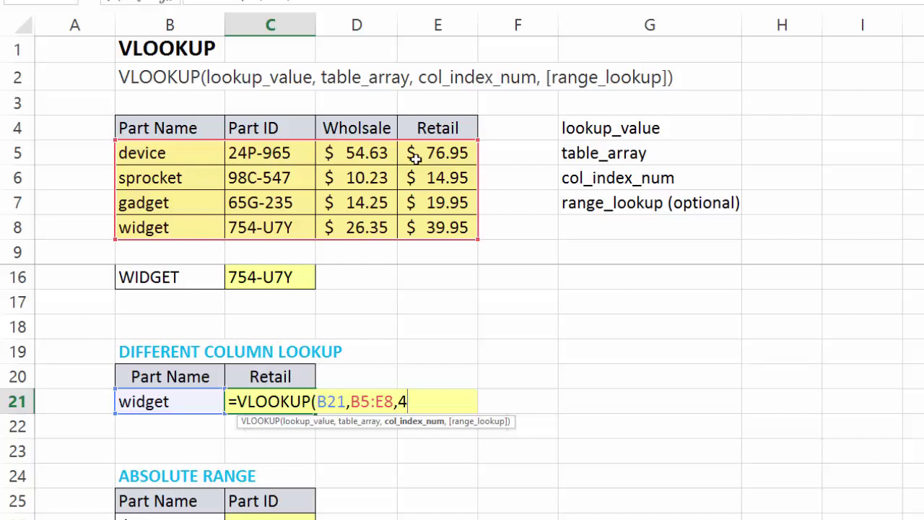
text(,0)
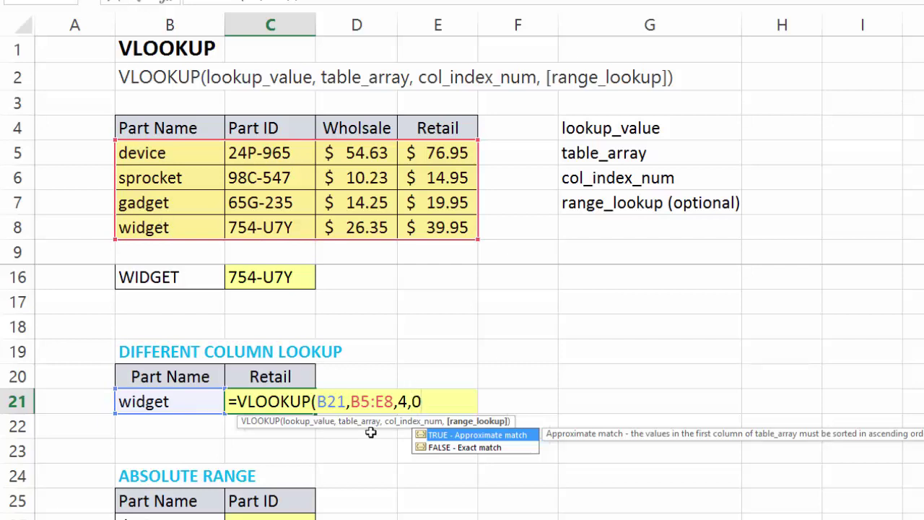
key(Return)
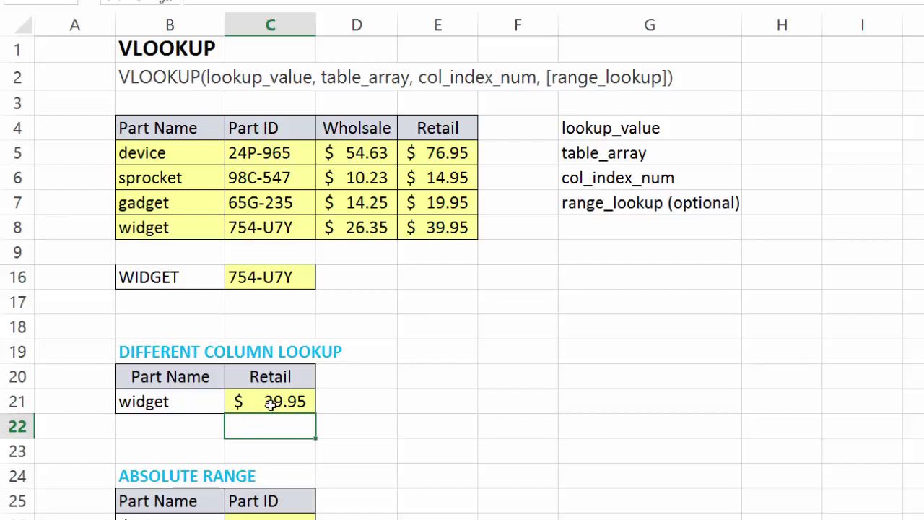
click(270, 405)
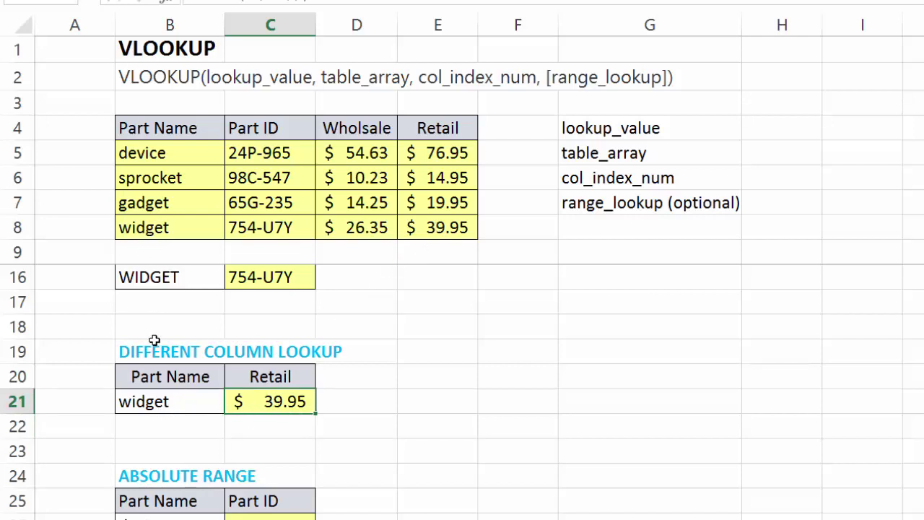
- Change the part name in B21 to "sprocket" to test the retail lookup
click(155, 399)
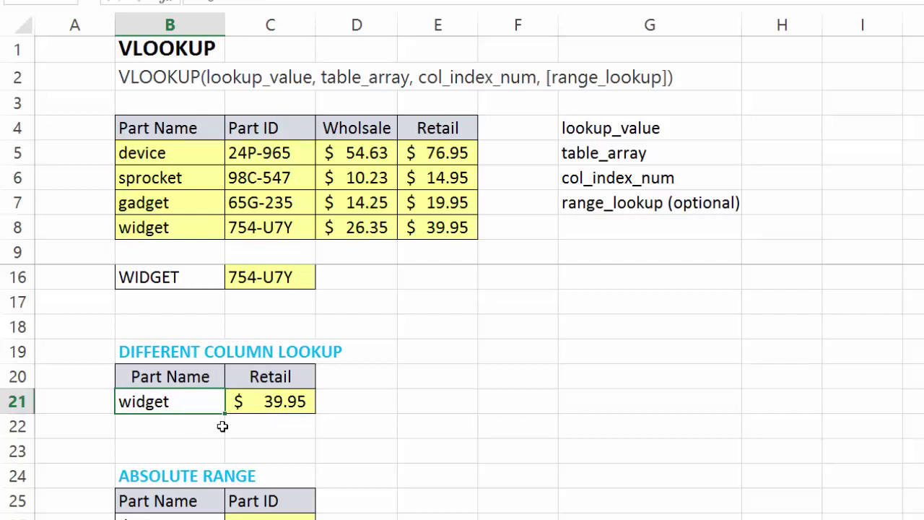
text(sprock)
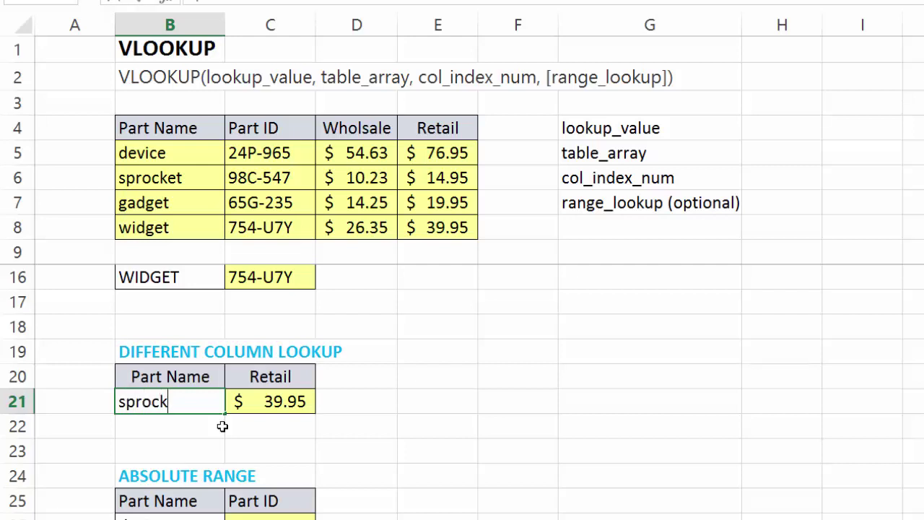
key(Return)
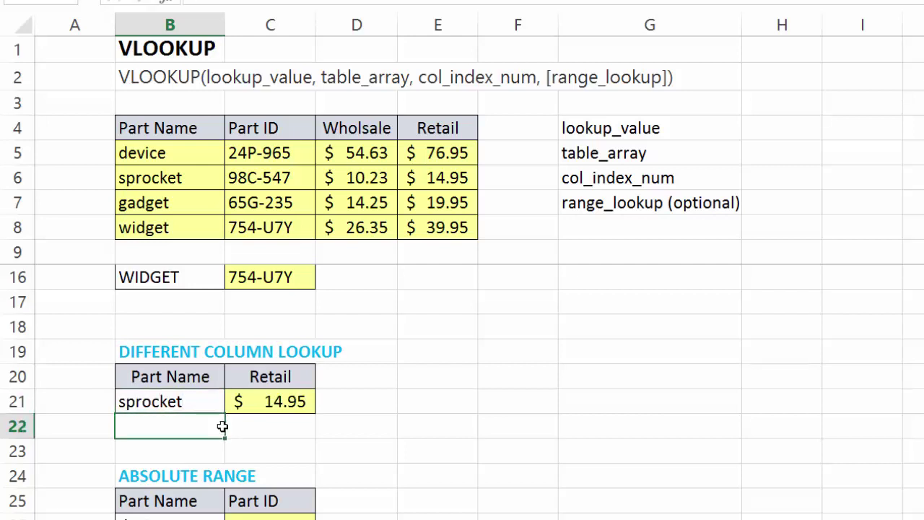
- Set the sprocket's retail price in E6 to 13.95 to test the retail lookup in C21
click(441, 177)
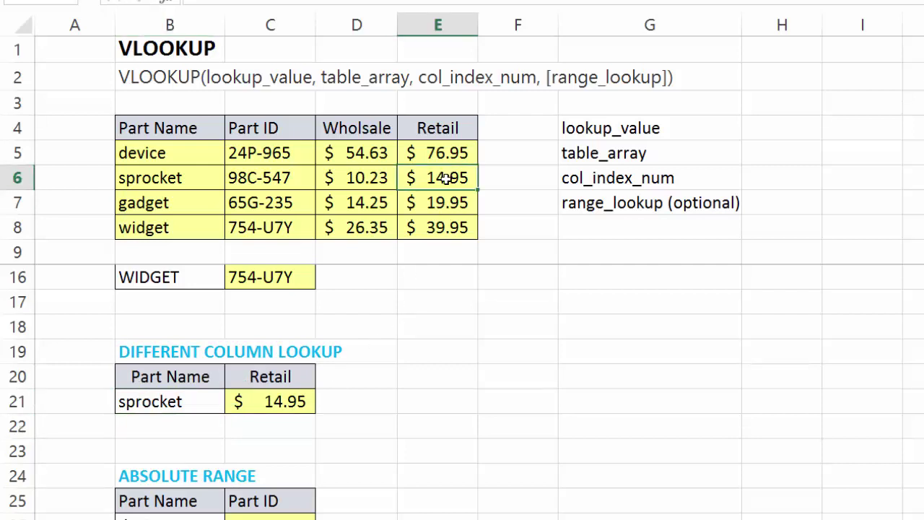
double_click(439, 177)
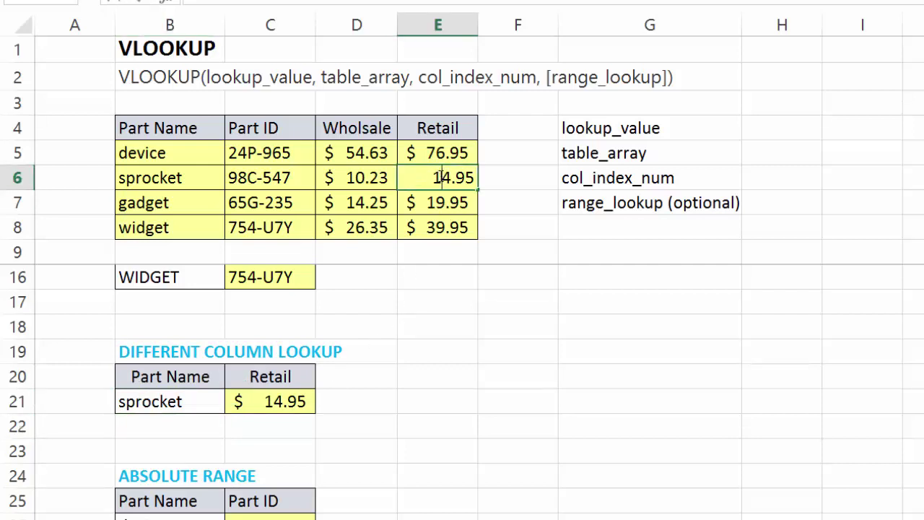
drag(448, 177, 442, 177)
text(3)
key(Return)
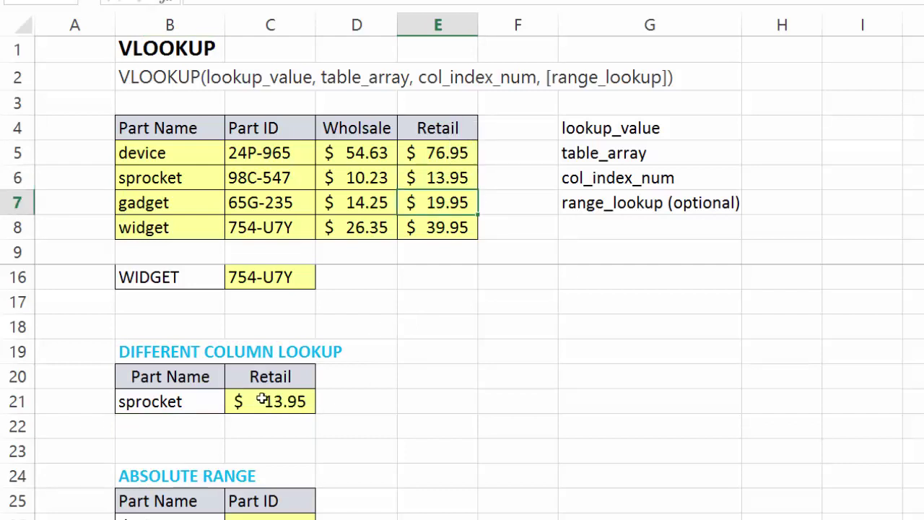
- Restore the sprocket's retail price in E6 to 14.95 and select D21
double_click(442, 177)
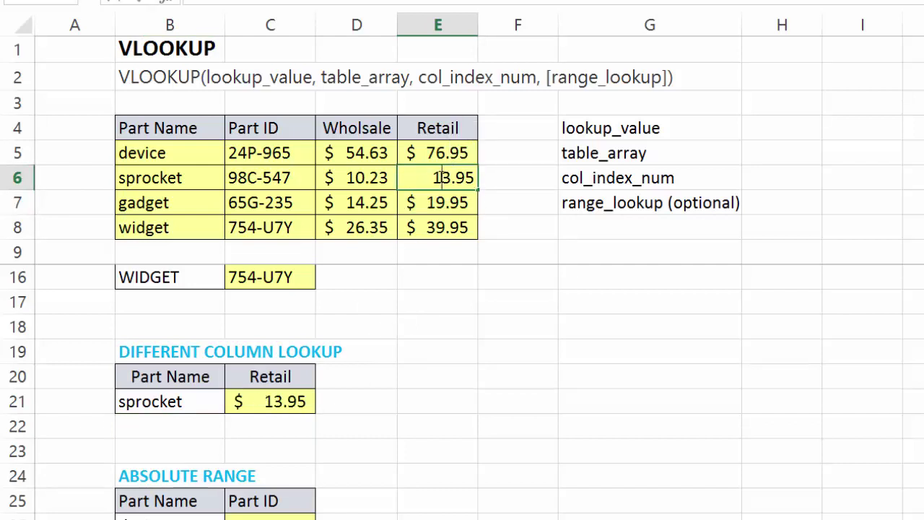
drag(448, 177, 442, 177)
text(4)
key(Return)
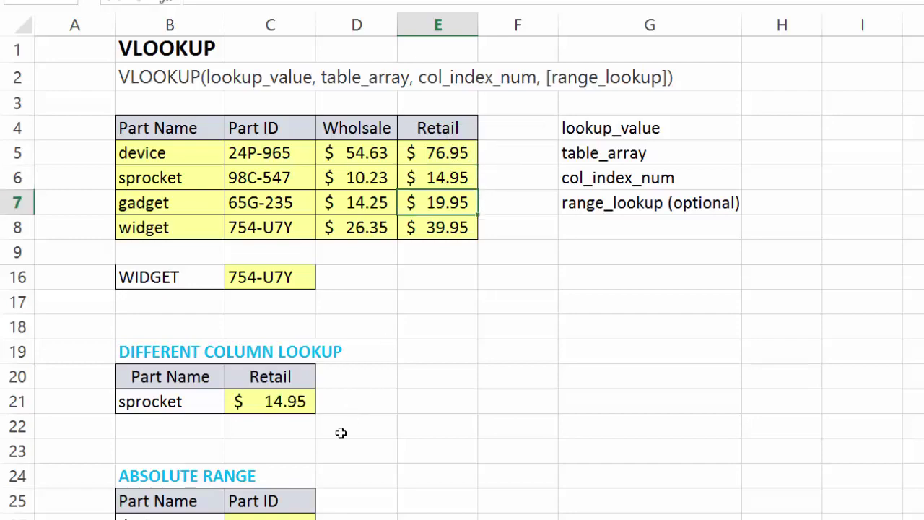
click(344, 406)
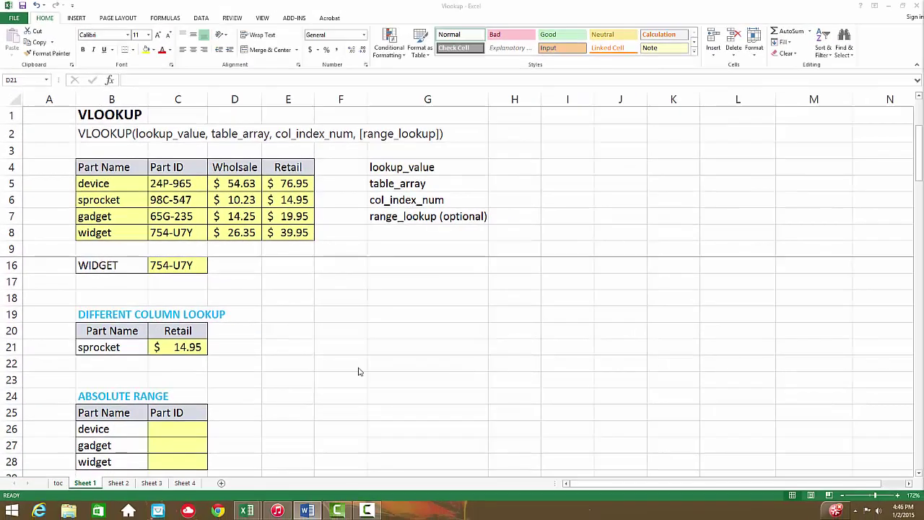
- Start a VLOOKUP formula in the Absolute Range example's cell C26 with lookup value B26 and table array B5:E8
scroll(321, 364, down, 3)
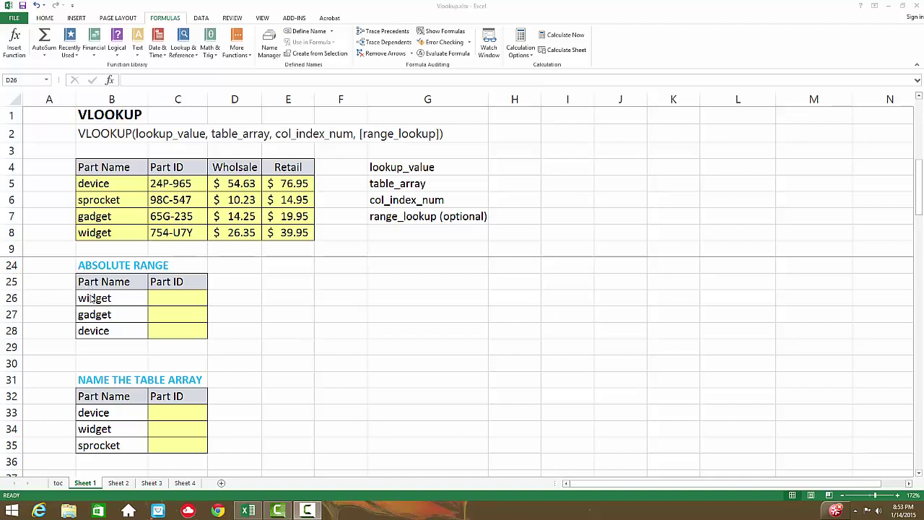
click(170, 299)
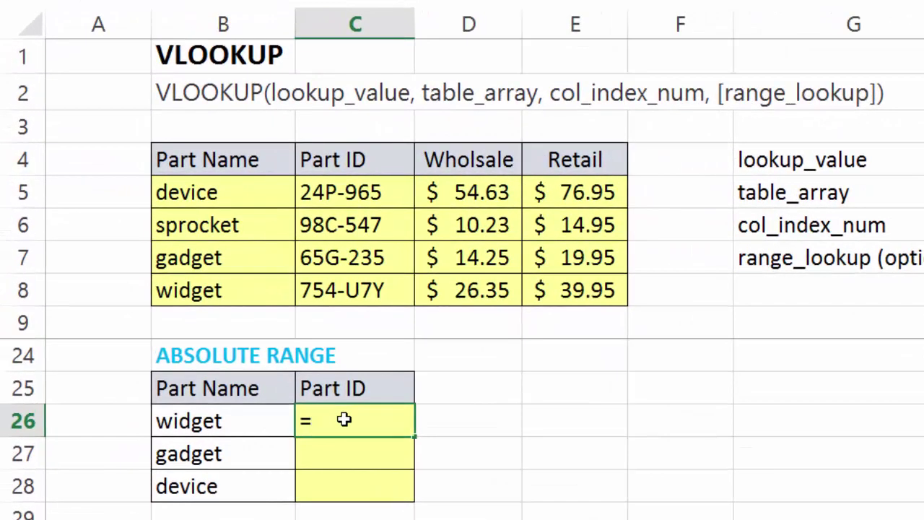
text(=VLOOKUP()
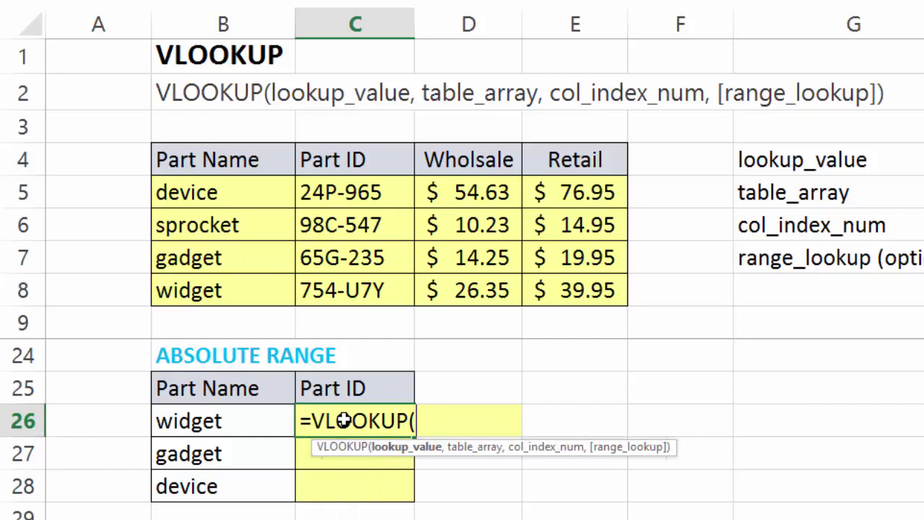
key(Left)
text(,)
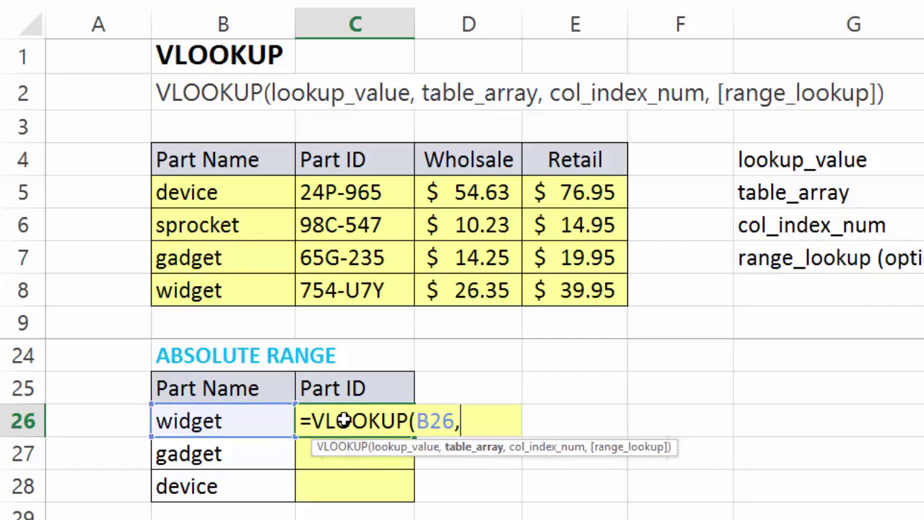
drag(243, 206, 557, 304)
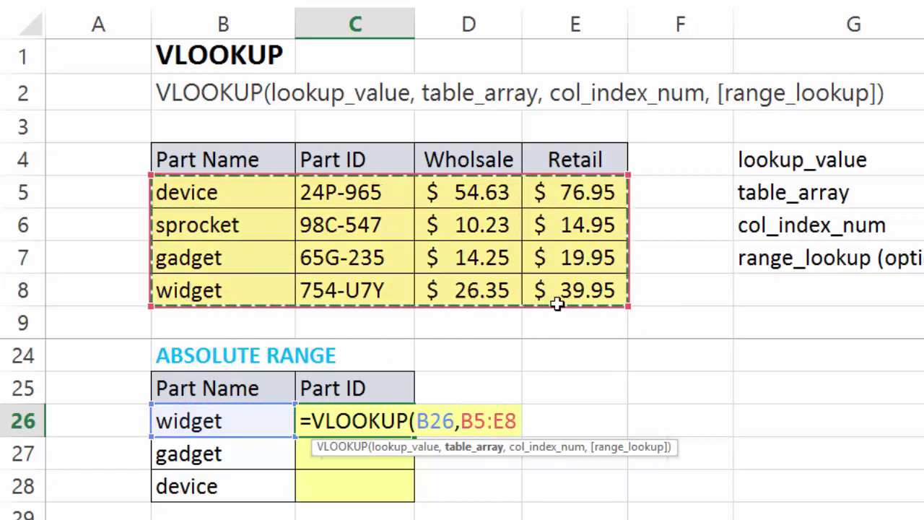
text(,)
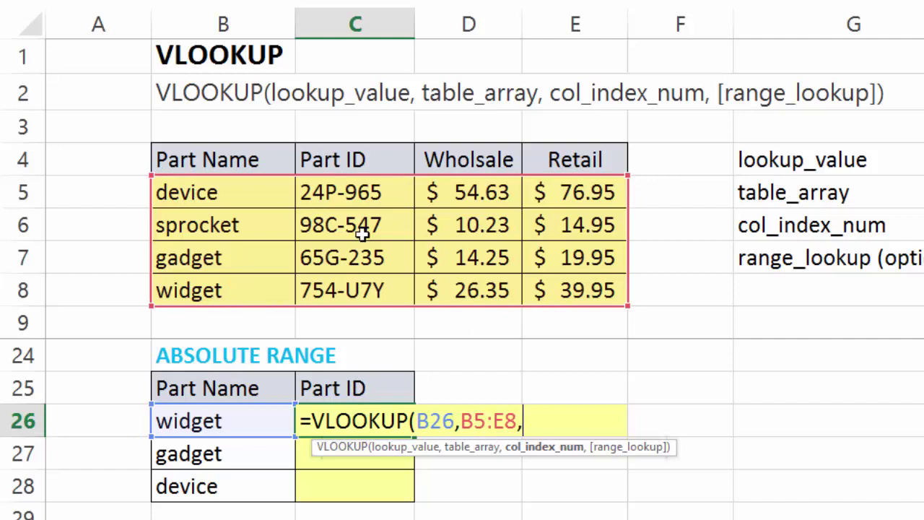
- Complete the C26 formula with column index 2 and 0 for an exact match
text(2,)
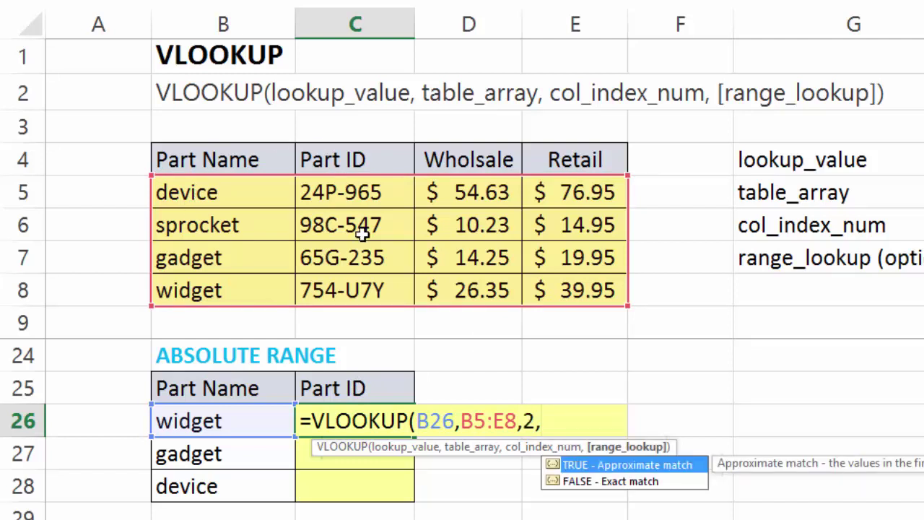
text())
key(Left)
key(Delete)
text(0))
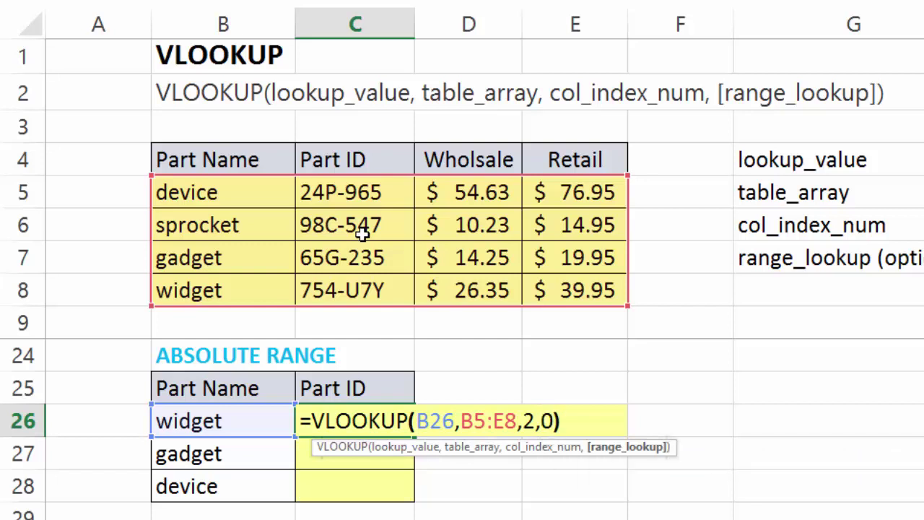
key(Return)
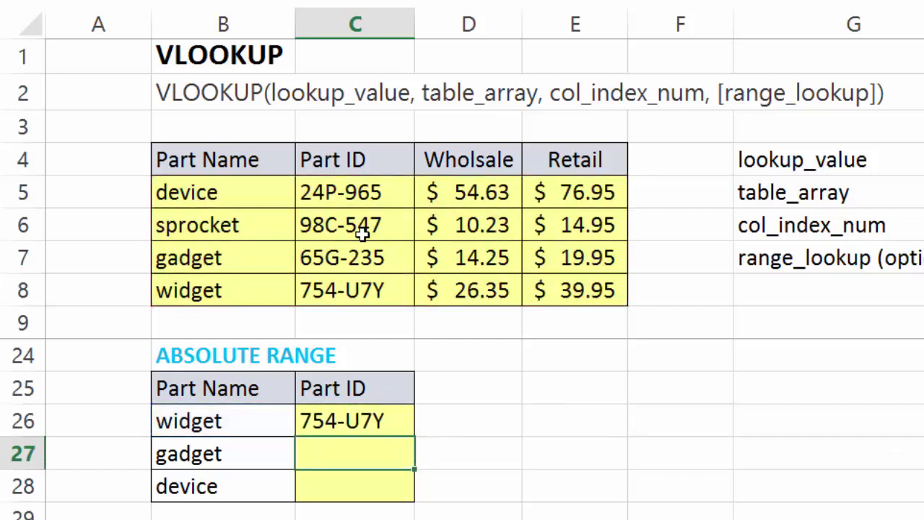
- Fill the C26 formula down through C28 and check it against the part names in column B
click(243, 424)
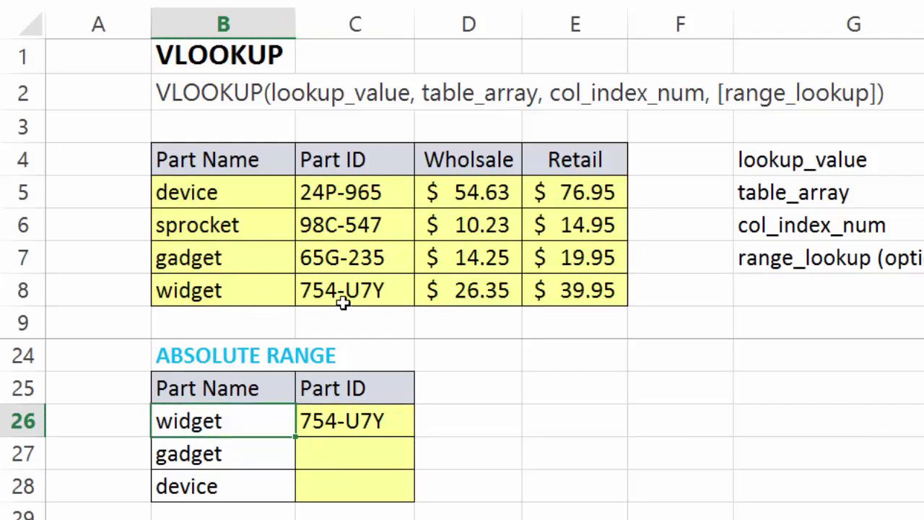
click(349, 421)
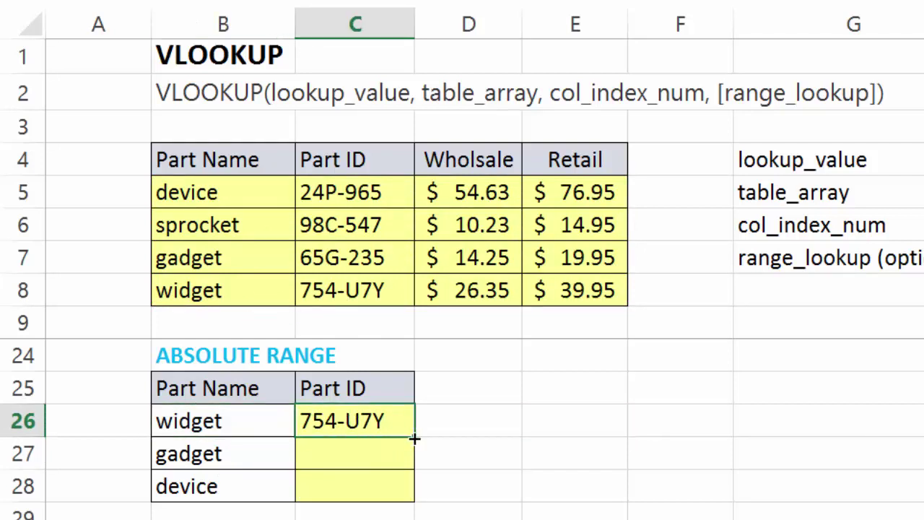
drag(415, 436, 415, 498)
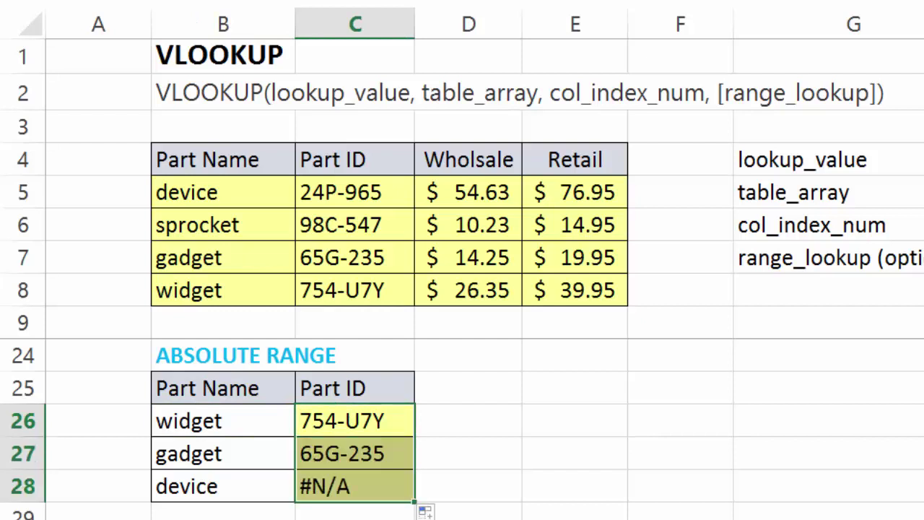
click(244, 454)
click(243, 490)
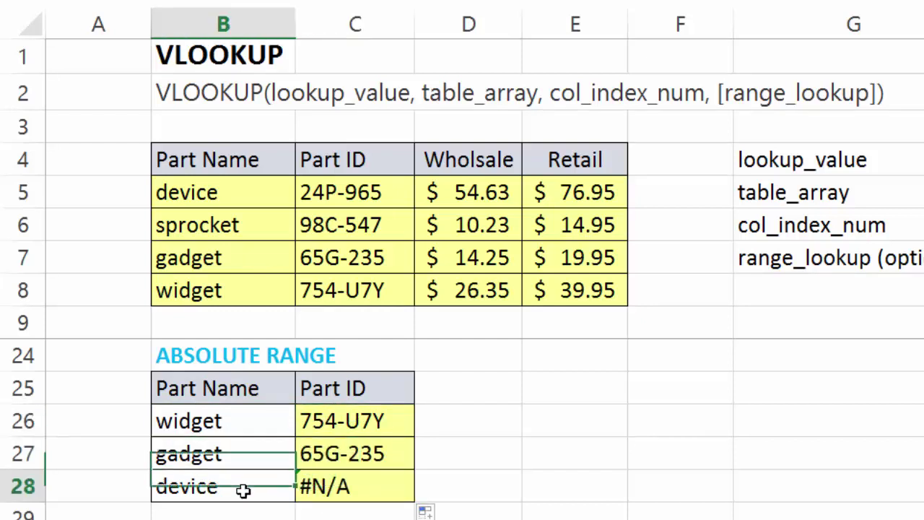
- Examine the table array references in the formulas of C26, C27 and C28 against the parts table
click(351, 425)
key(F2)
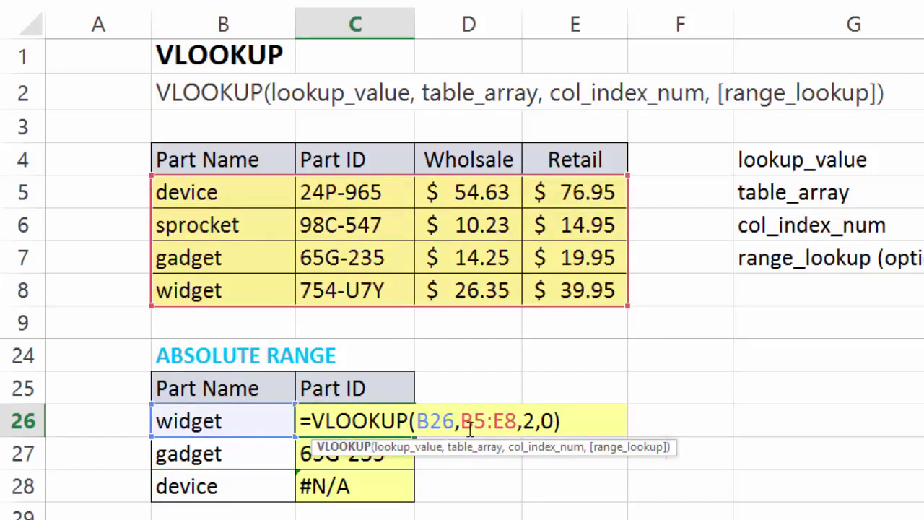
click(514, 420)
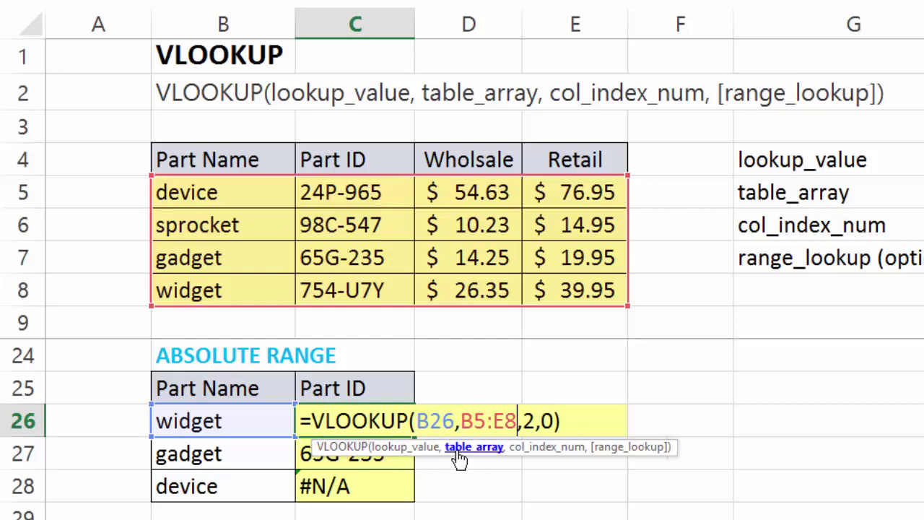
click(397, 459)
key(F2)
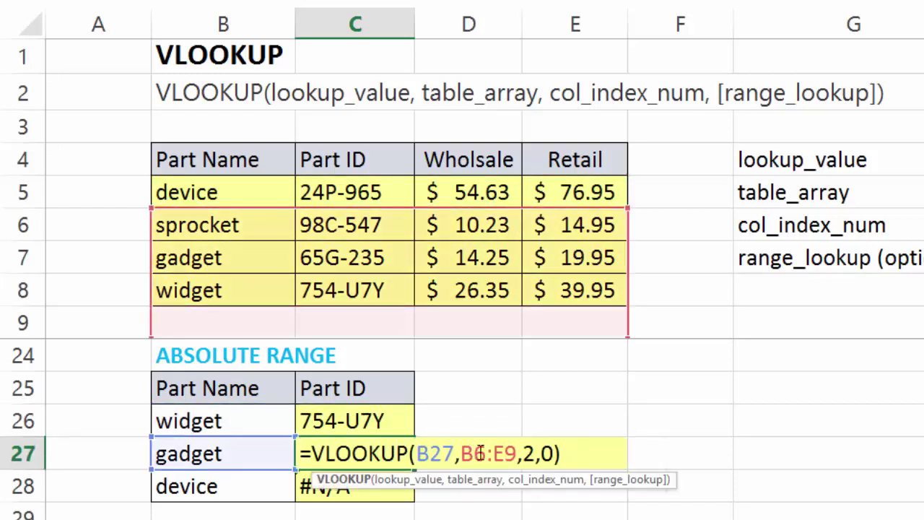
key(Return)
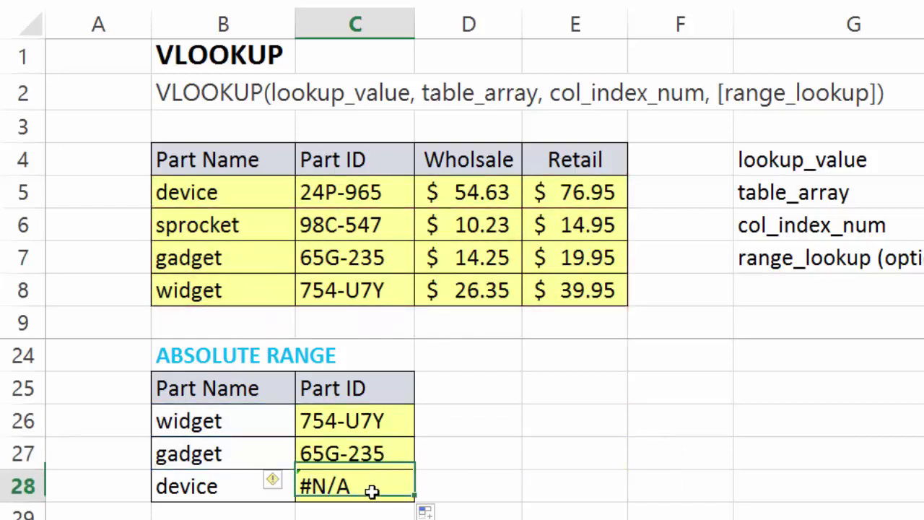
key(F2)
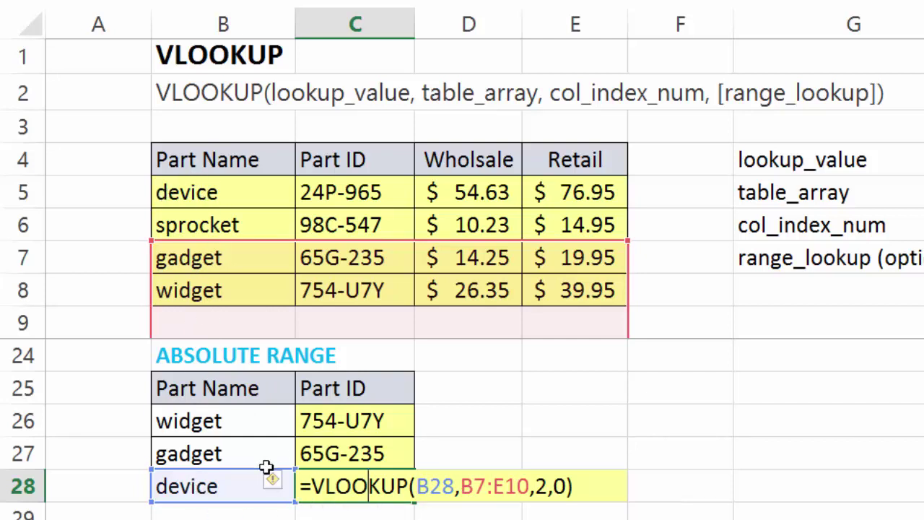
key(ctrl+Return)
double_click(352, 452)
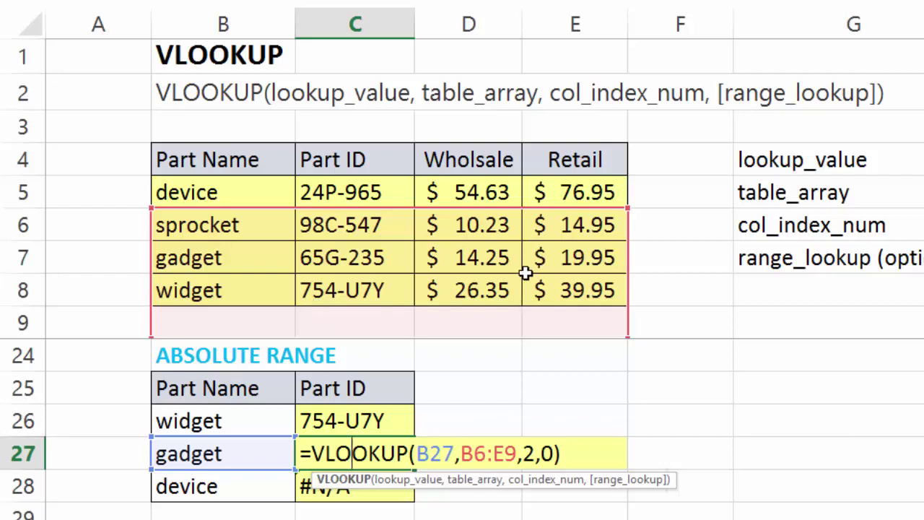
key(Return)
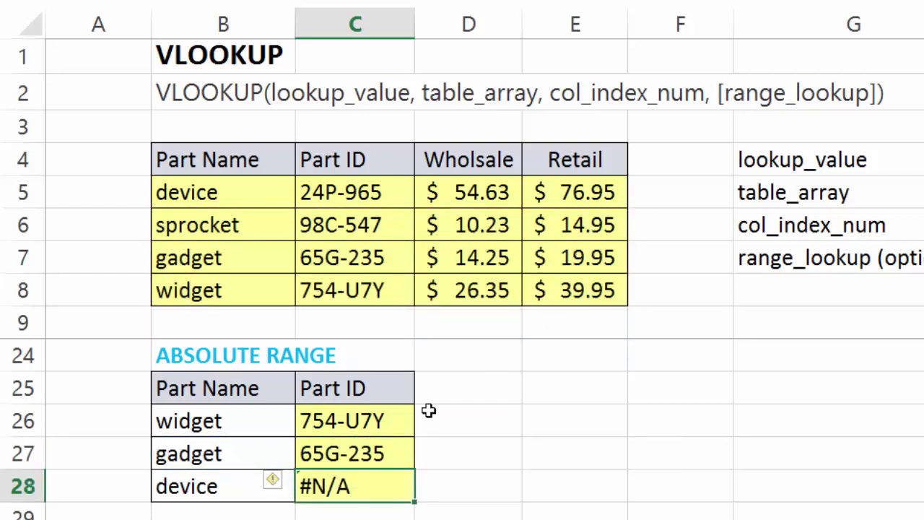
- Clear the lookup formulas from the Absolute Range Part ID cells C26:C28
click(366, 422)
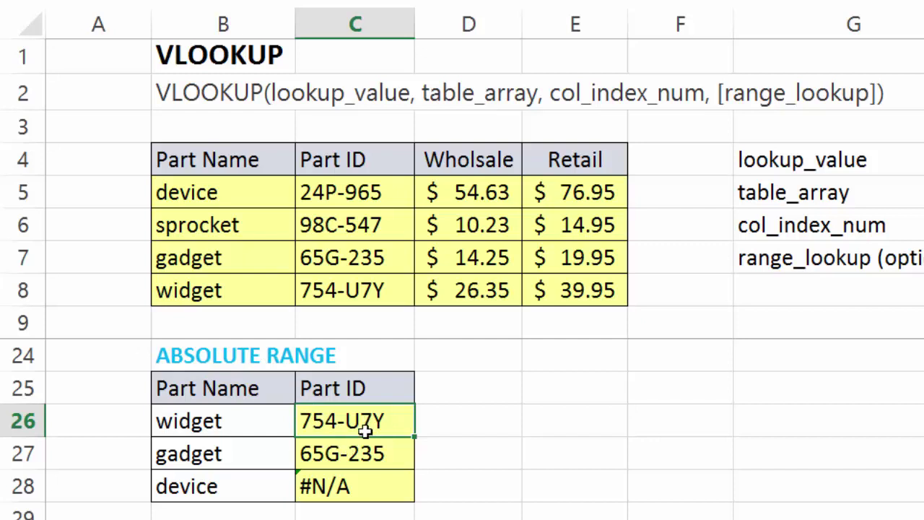
drag(365, 430, 366, 484)
key(Delete)
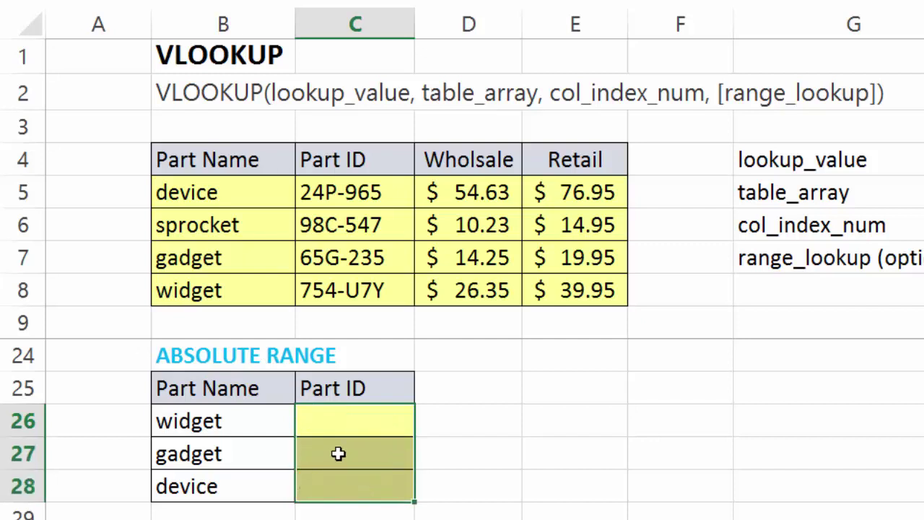
- Start a new VLOOKUP formula in C26 with B26 as the lookup value
click(345, 413)
text(=)
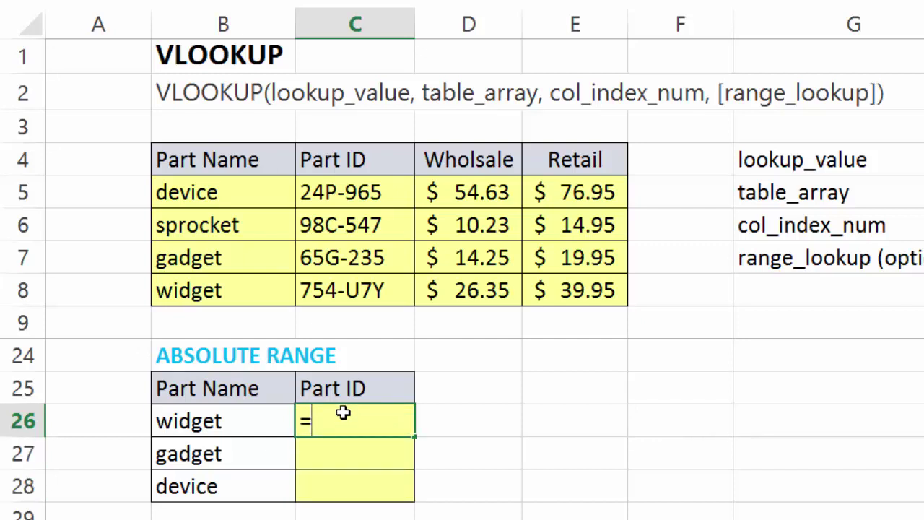
text(VLO)
key(Tab)
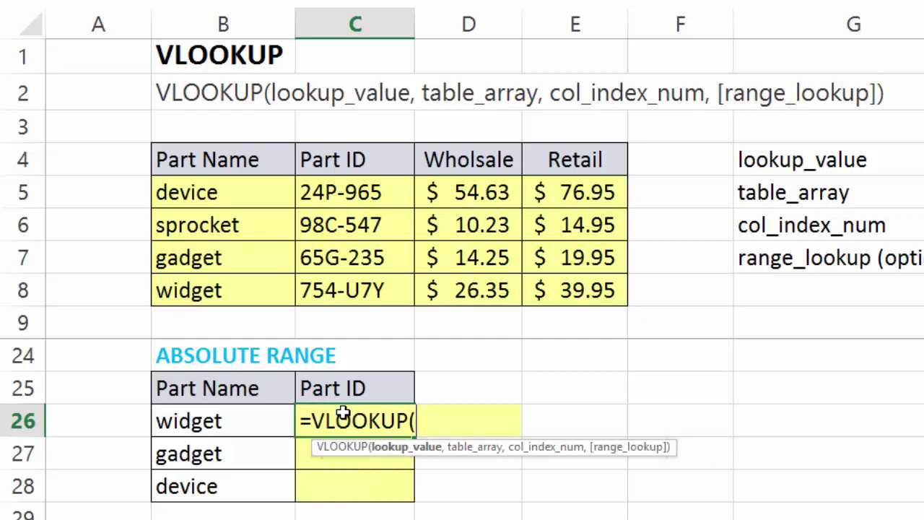
click(261, 421)
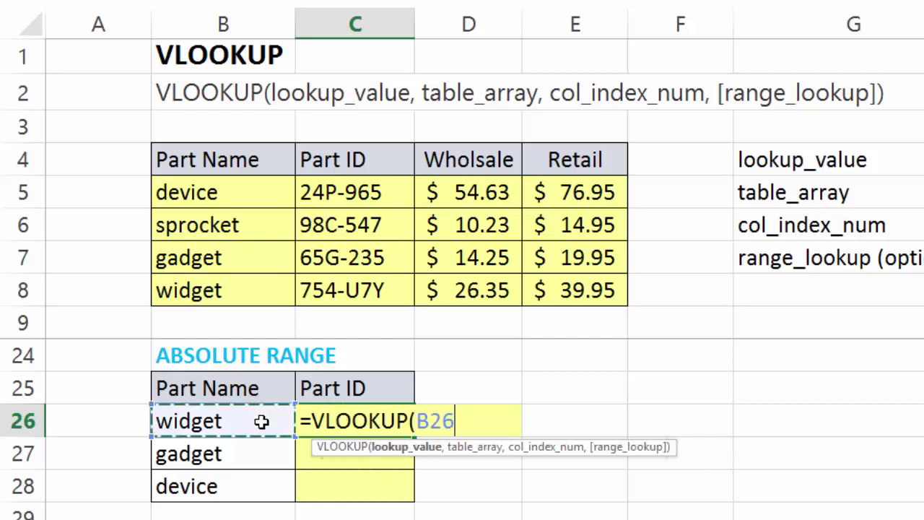
text(,)
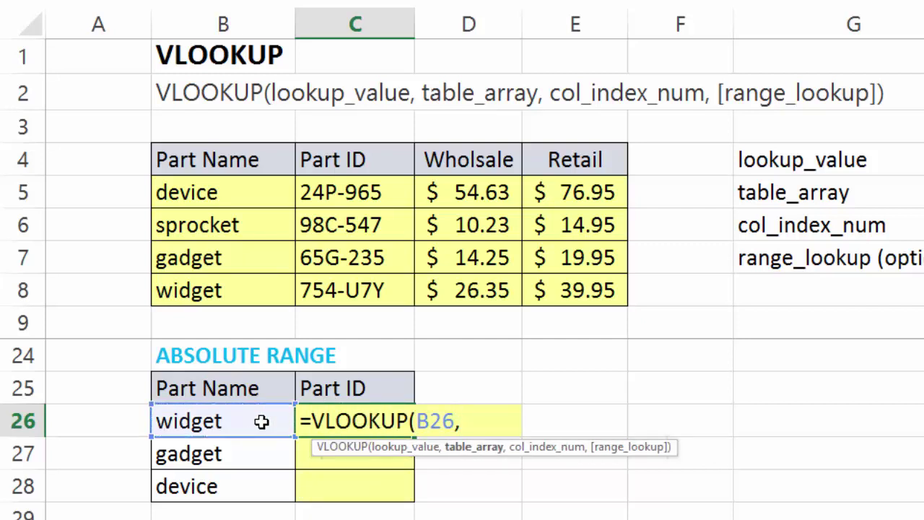
- Complete the C26 formula with the absolute table array $B$5:$E$8, column index 2 and range lookup 0
drag(228, 189, 553, 290)
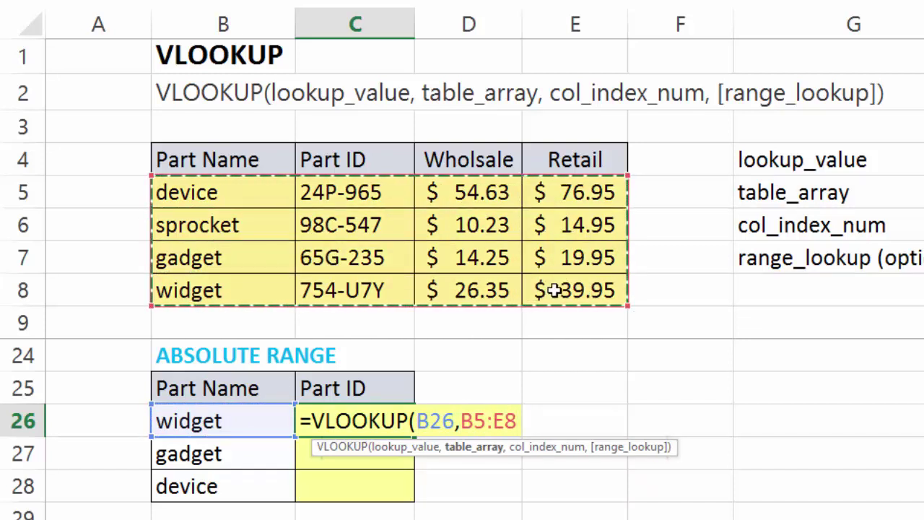
key(F4)
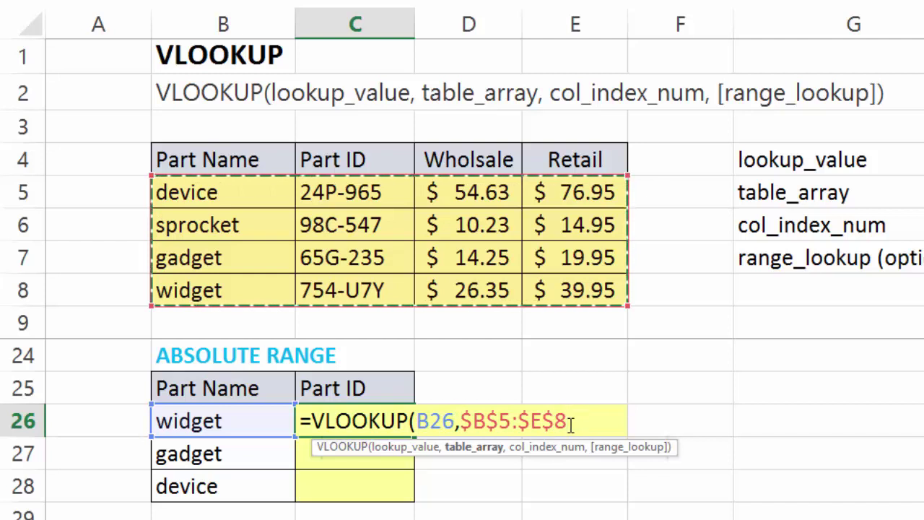
text(,)
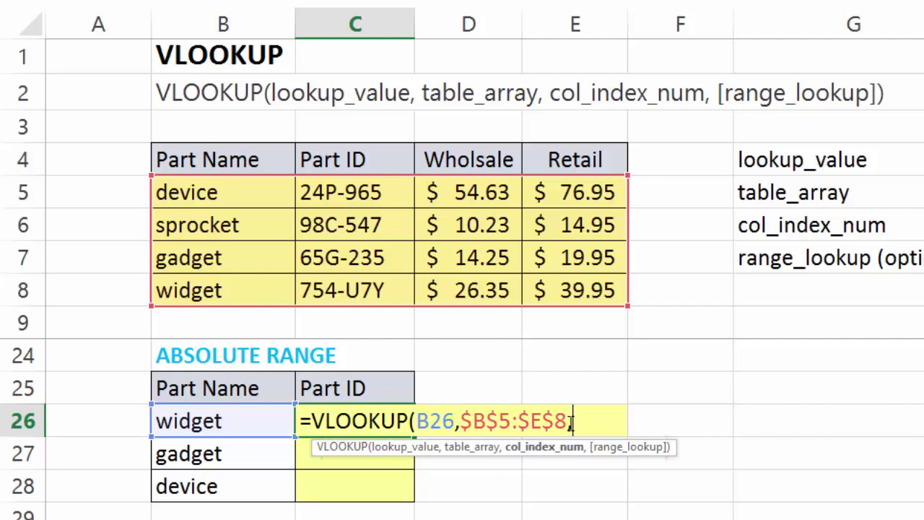
text(2,)
text(0))
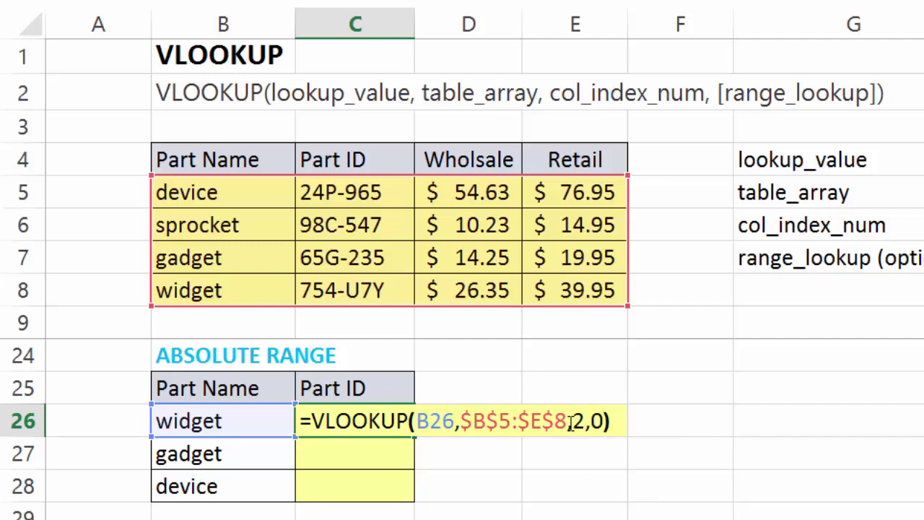
key(Return)
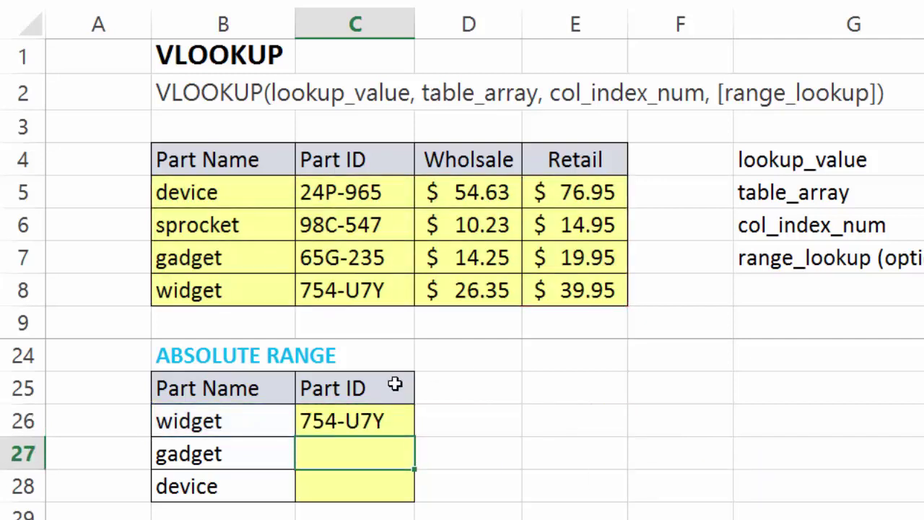
- Fill the C26 formula down through C28 and check the table array reference in C28
click(406, 427)
drag(415, 436, 454, 479)
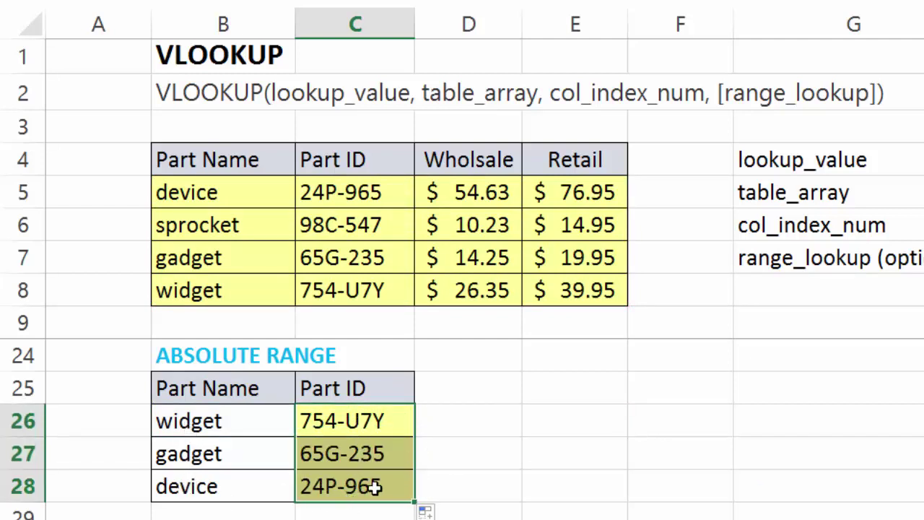
double_click(312, 485)
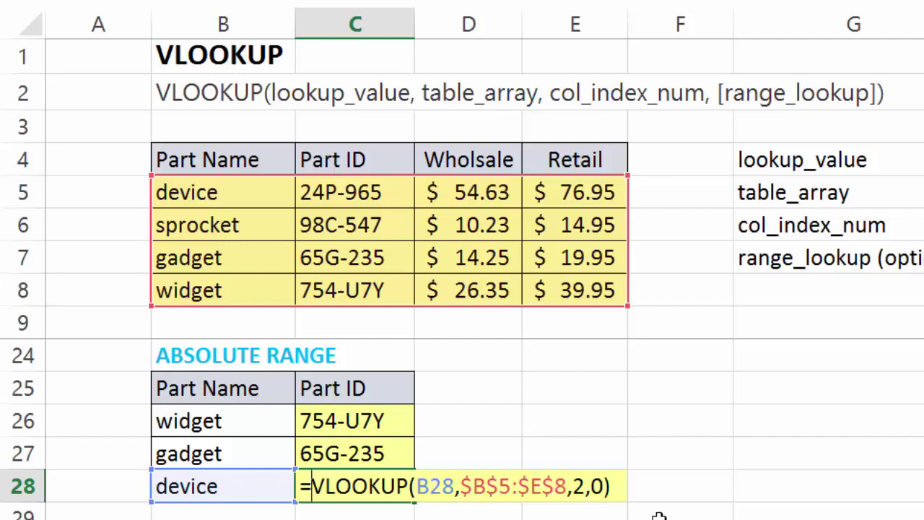
key(Return)
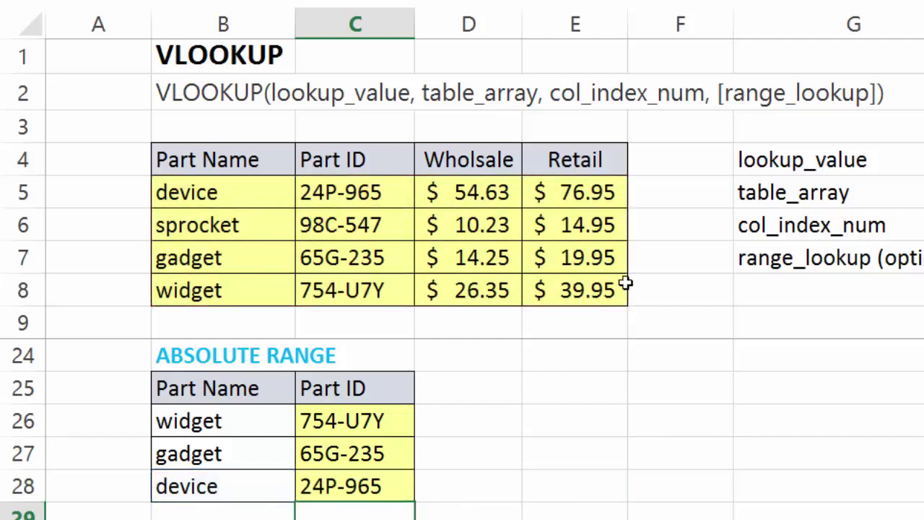
click(392, 424)
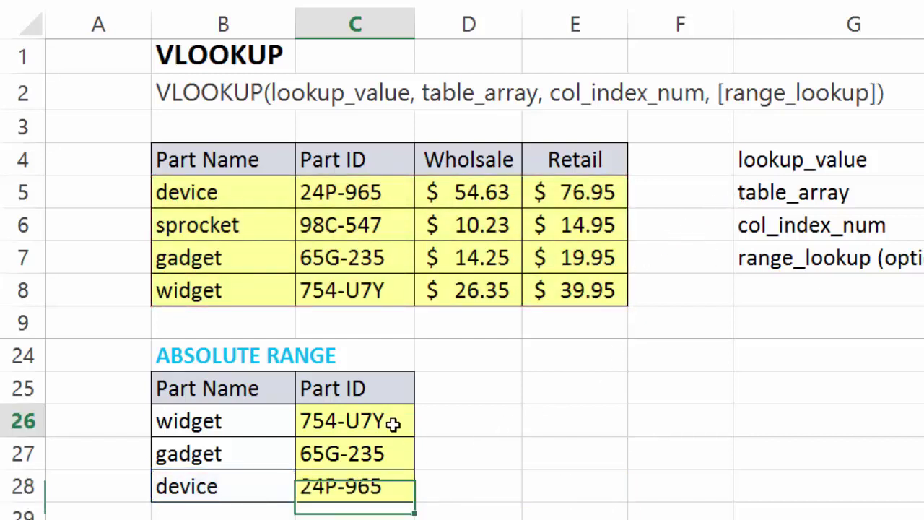
drag(392, 424, 387, 476)
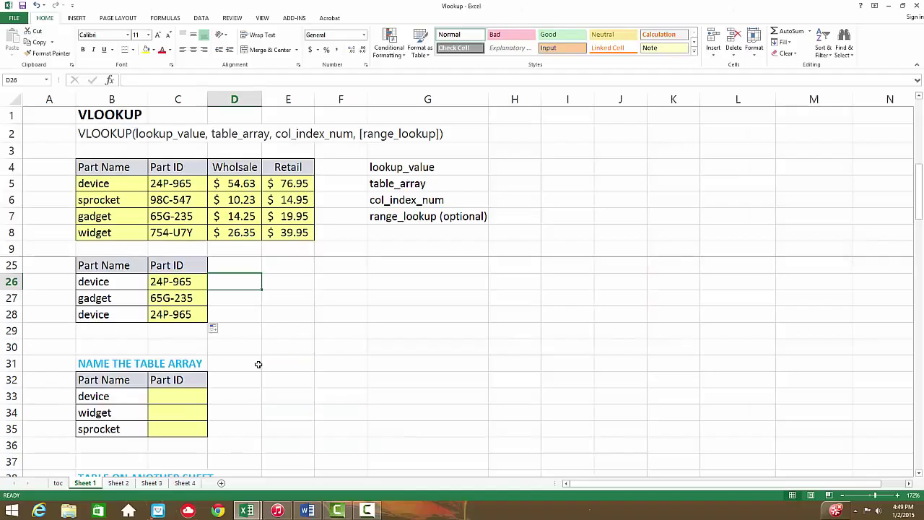
- Select the parts table data B5:E8 without its header row
scroll(257, 364, down, 1)
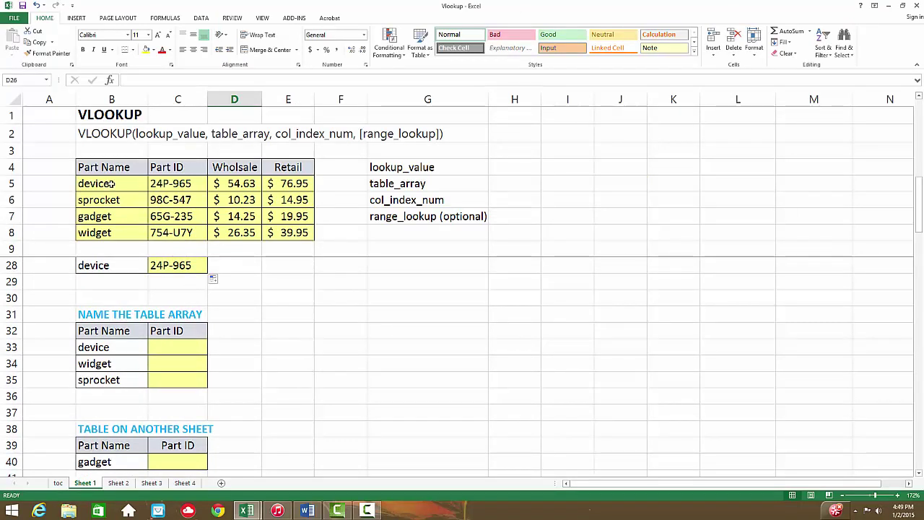
key(alt+Tab)
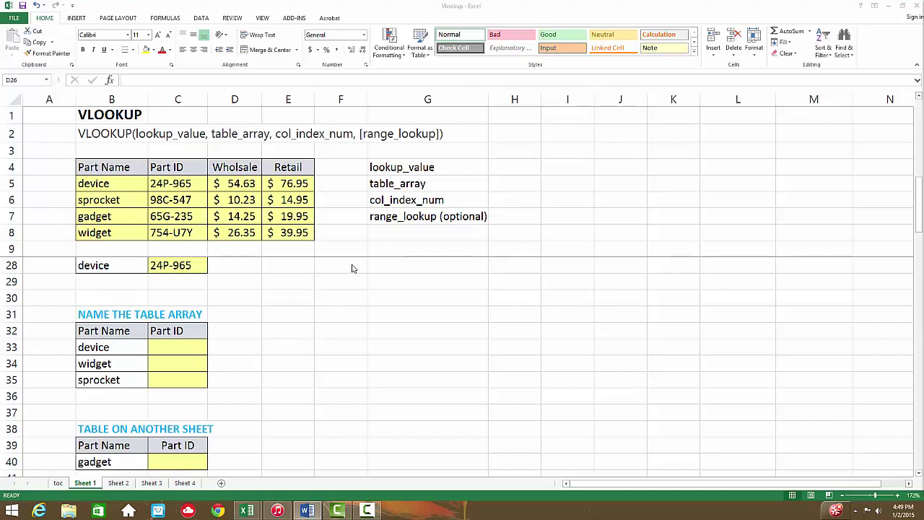
key(alt+Tab)
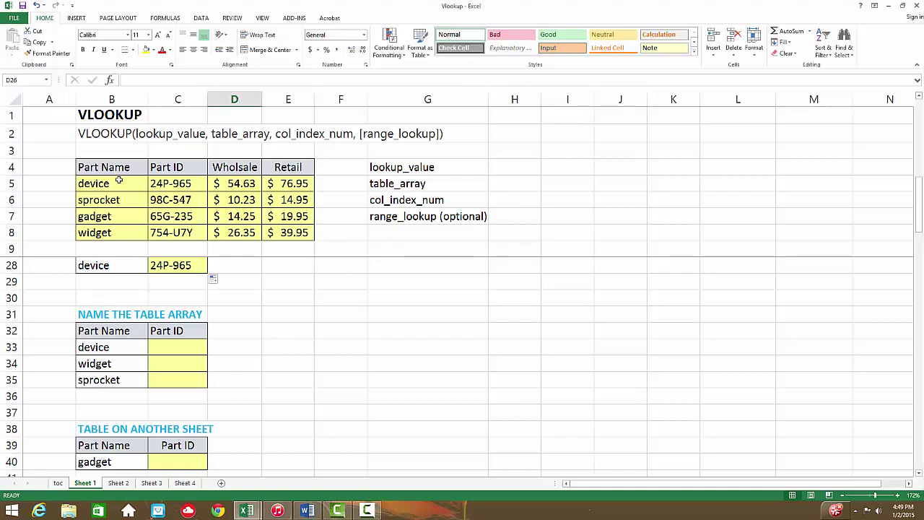
drag(112, 183, 285, 233)
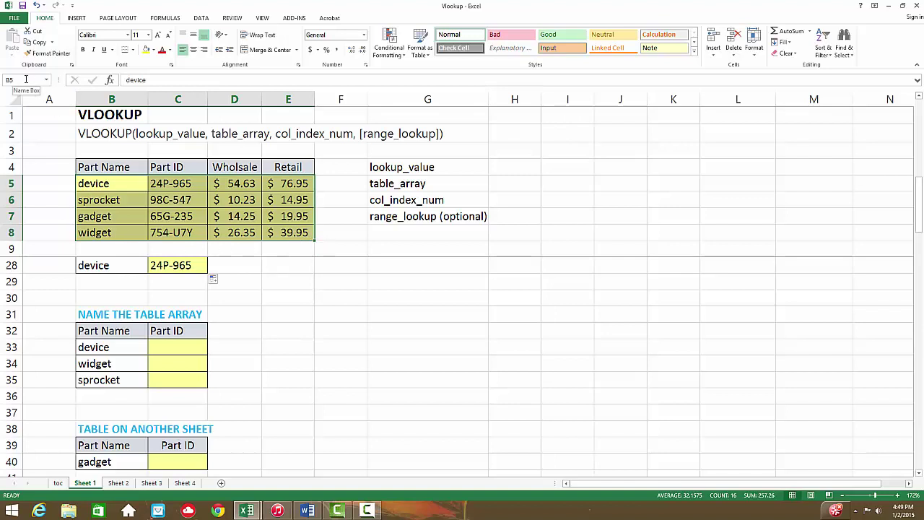
right_click(191, 199)
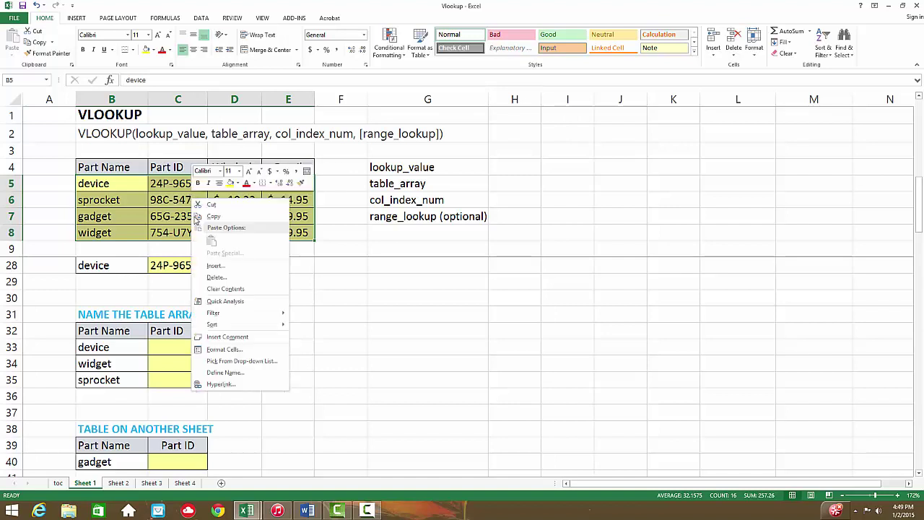
click(224, 373)
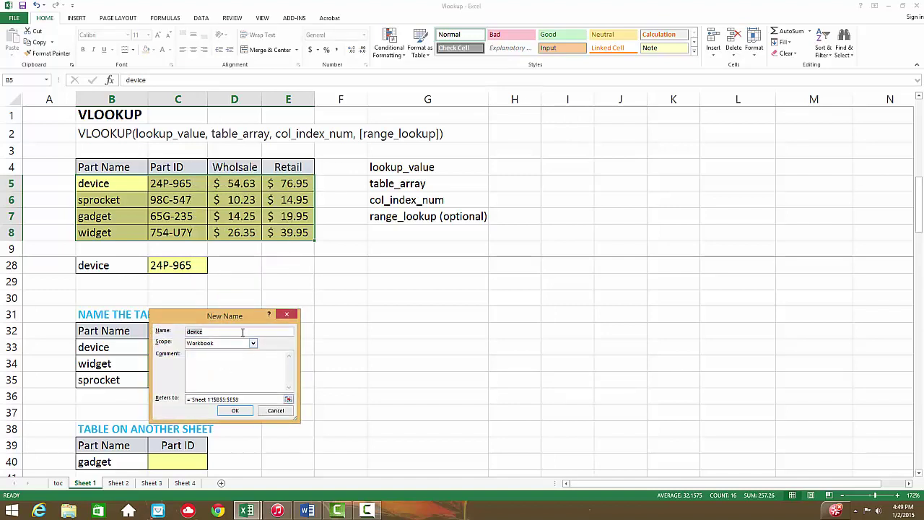
drag(244, 316, 413, 202)
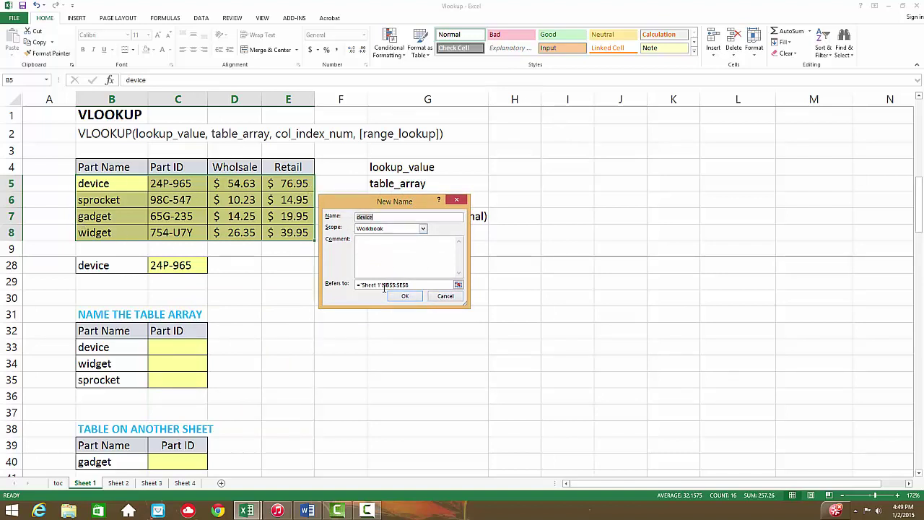
click(442, 296)
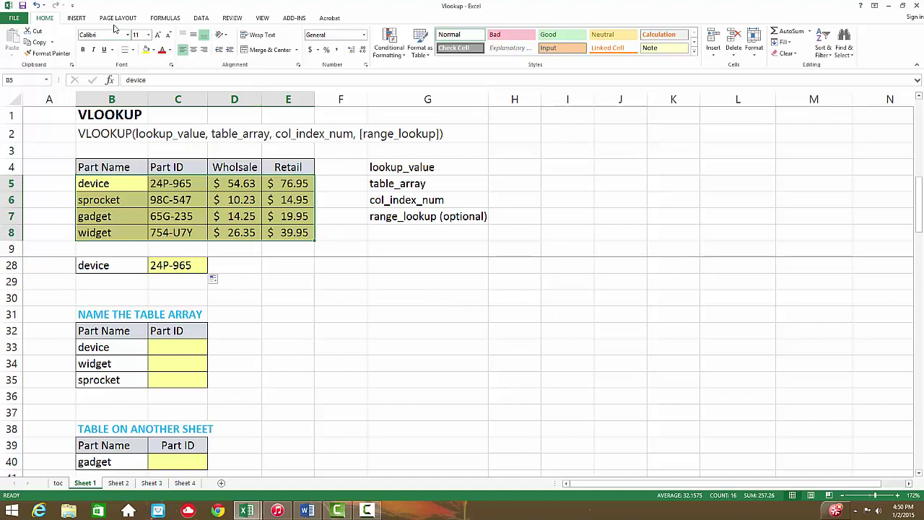
click(201, 18)
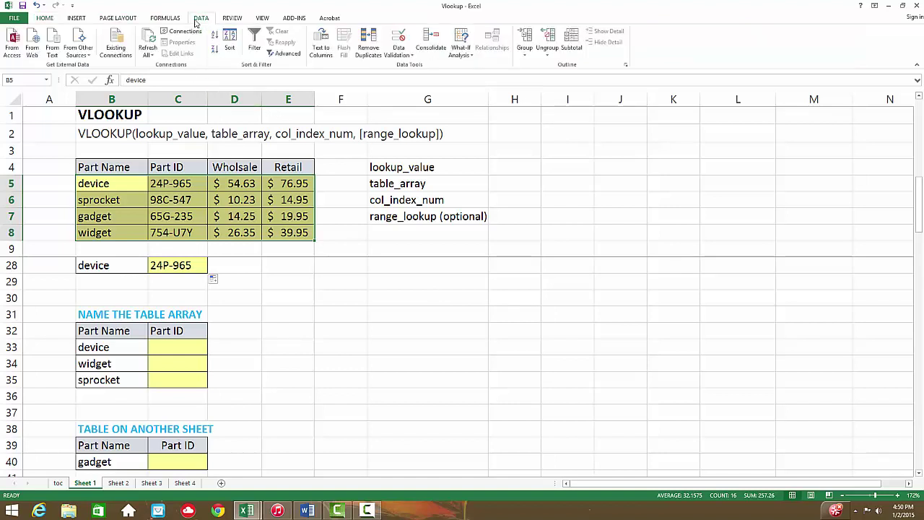
click(174, 22)
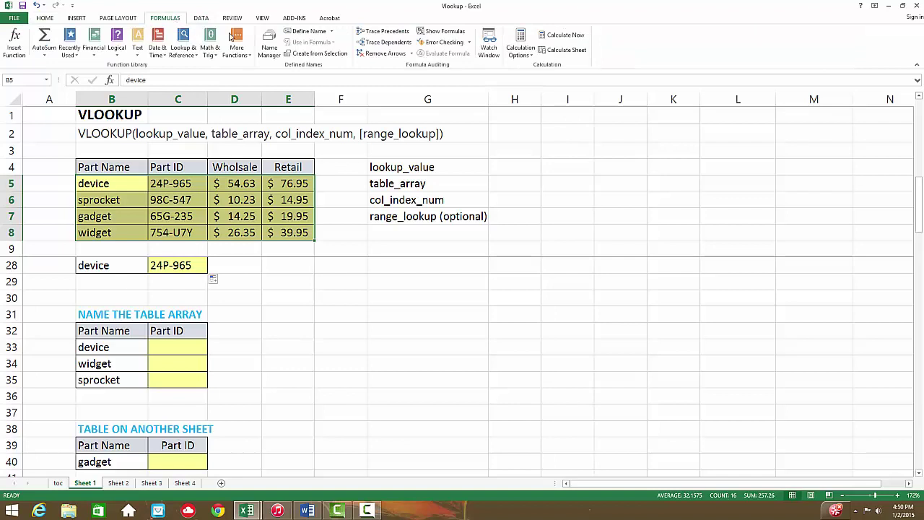
click(307, 31)
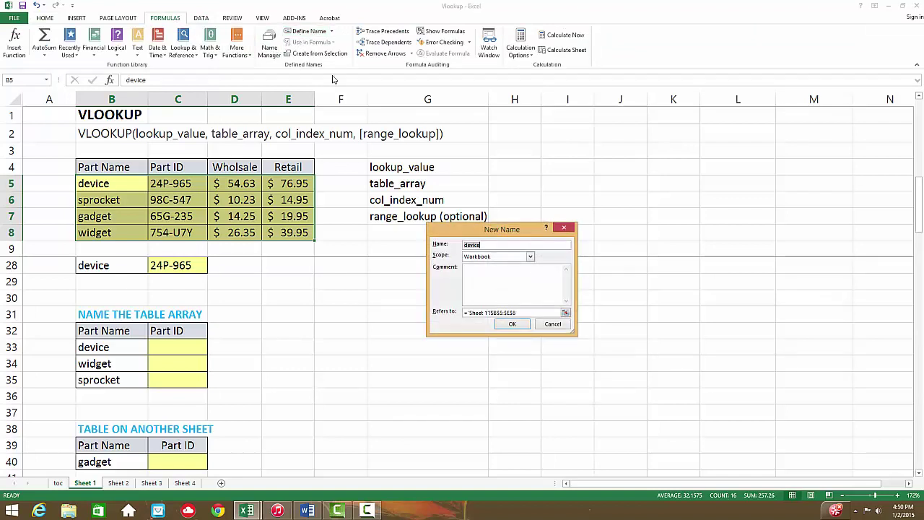
click(551, 325)
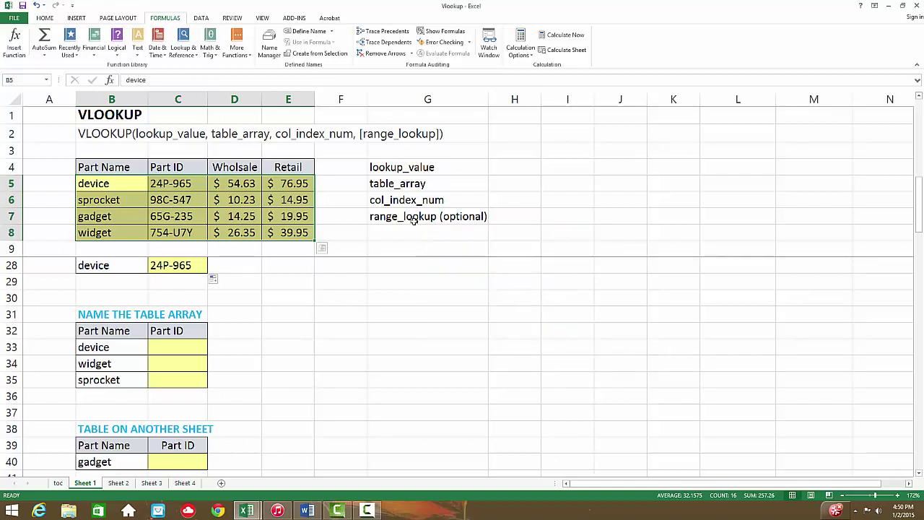
- Define the workbook-scoped name tblParts for the selected parts range B5:E8
key(alt)
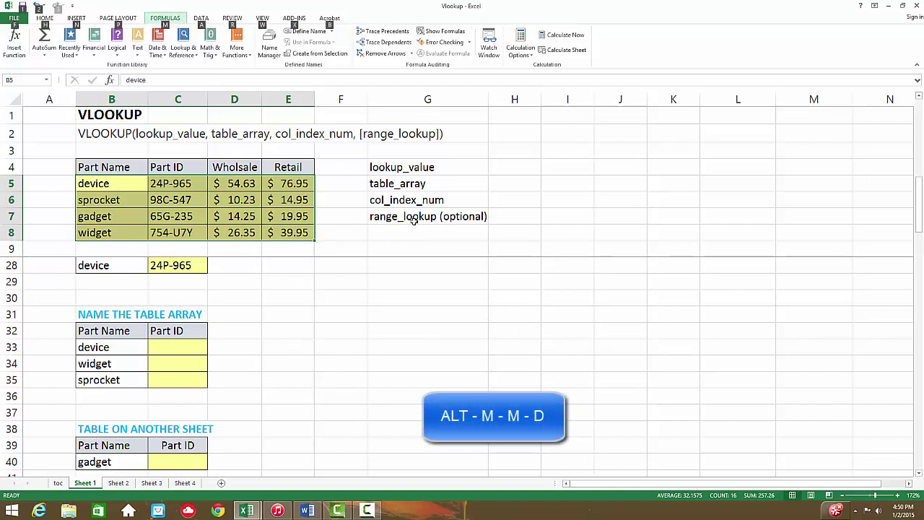
key(m)
key(m)
key(d)
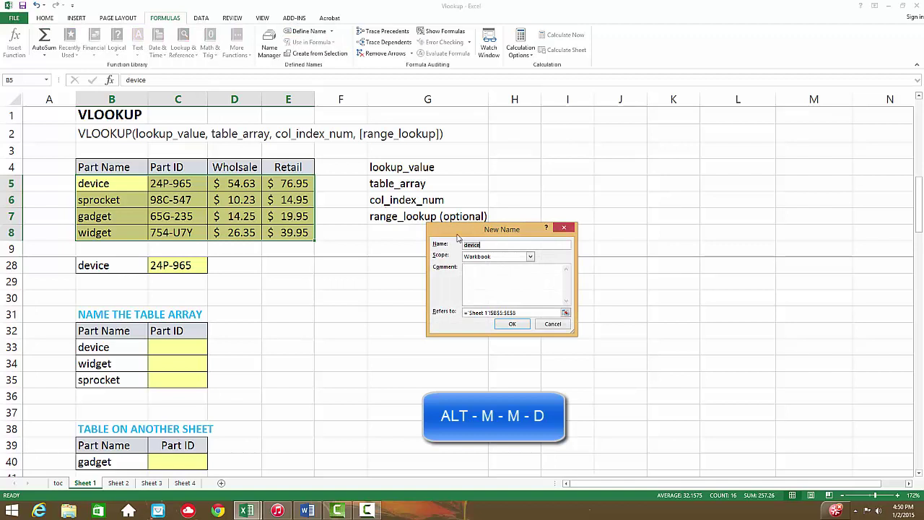
drag(456, 229, 364, 131)
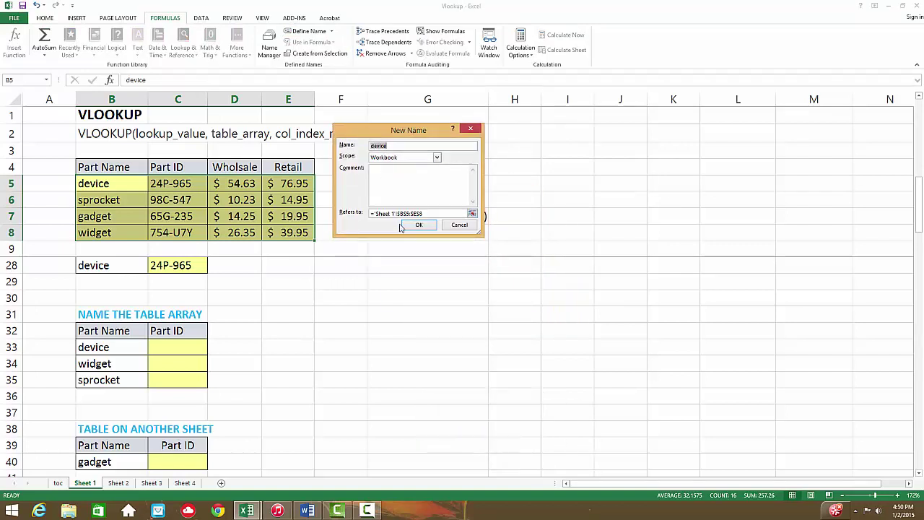
text(tblParts)
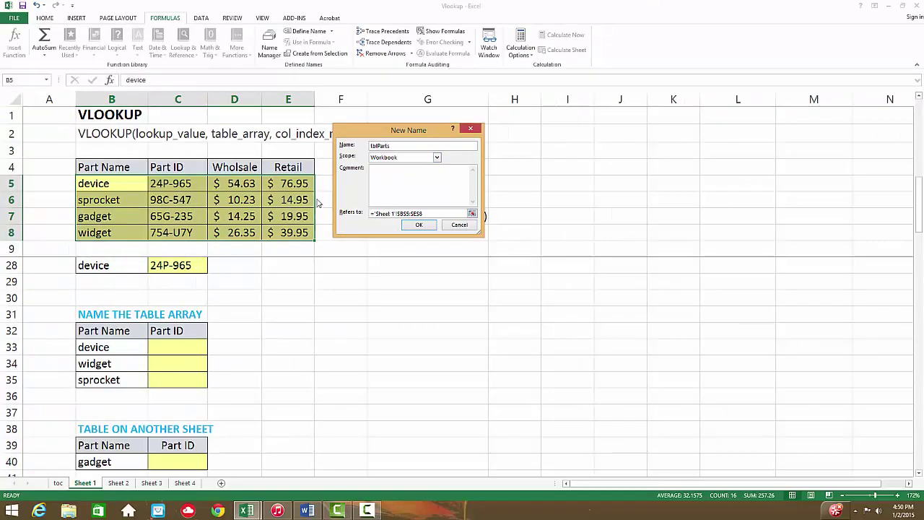
click(418, 228)
click(351, 297)
- Start a VLOOKUP formula in C33 with lookup value B33 and the named table array tblParts
scroll(349, 298, down, 1)
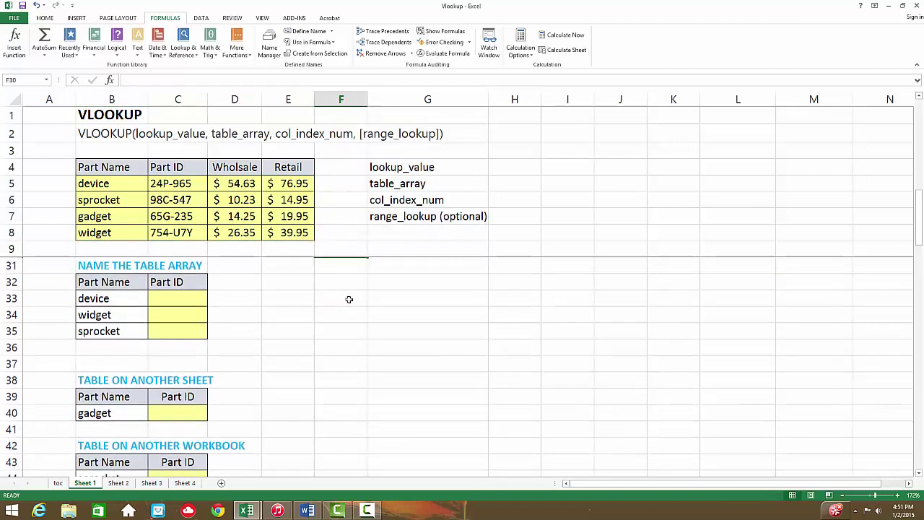
scroll(349, 298, up, 1)
click(180, 345)
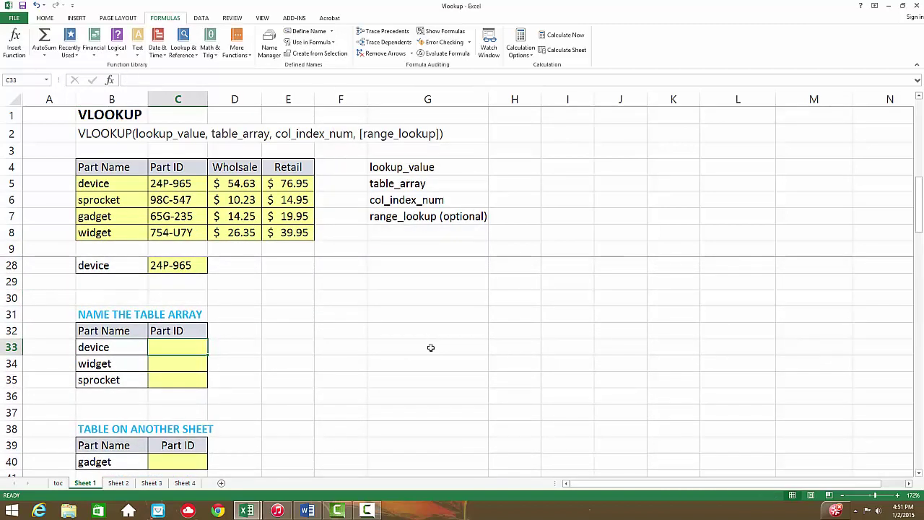
text(=vlo)
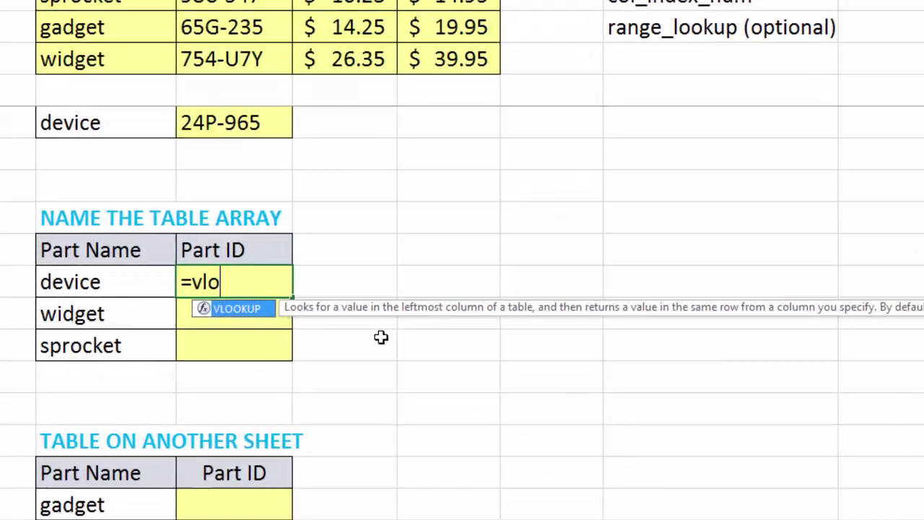
key(Tab)
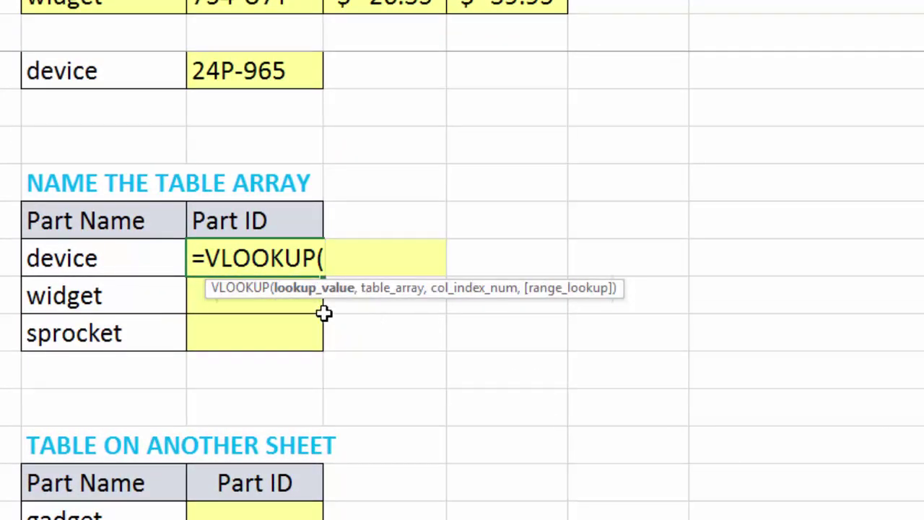
key(Left)
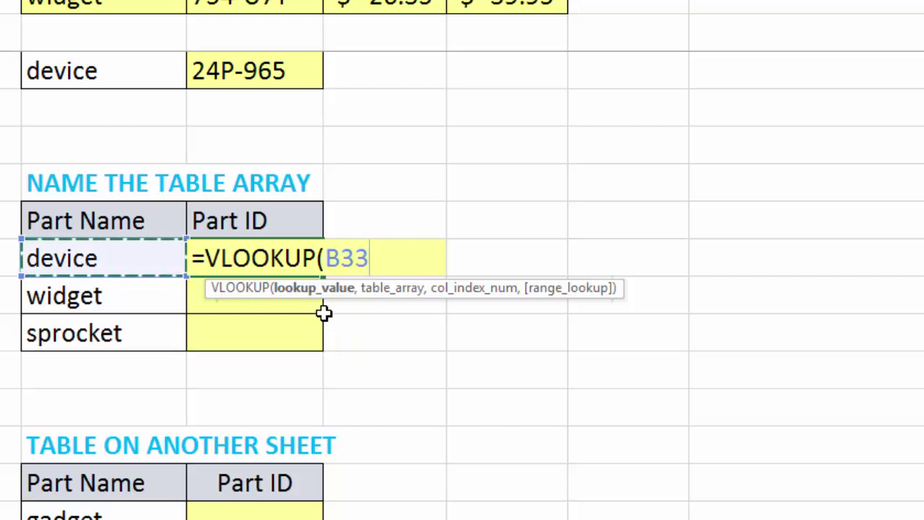
text(,)
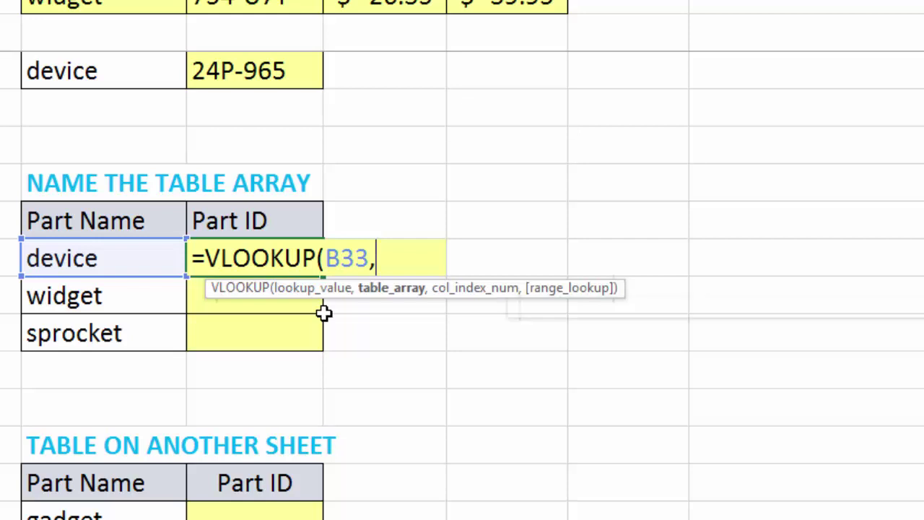
text(tbl)
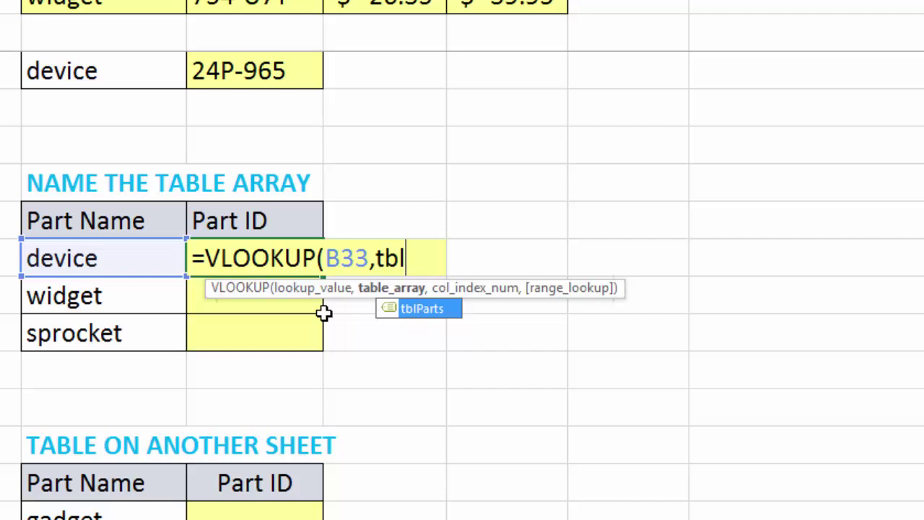
key(Tab)
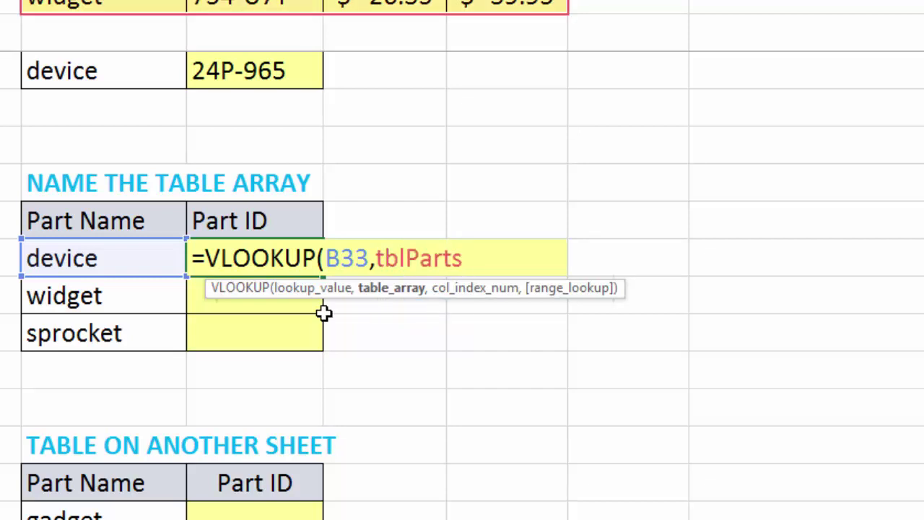
- Complete the C33 formula with column index 2 and range lookup 0
text(,2)
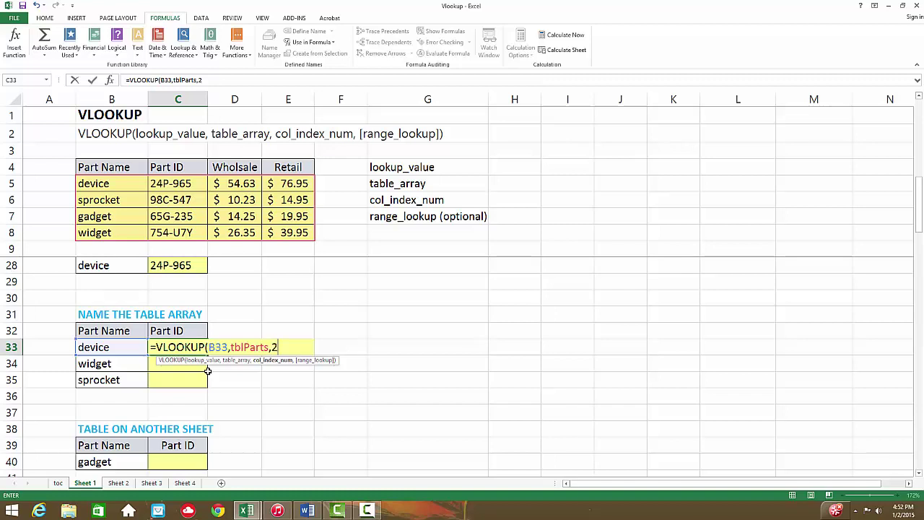
text(,0)
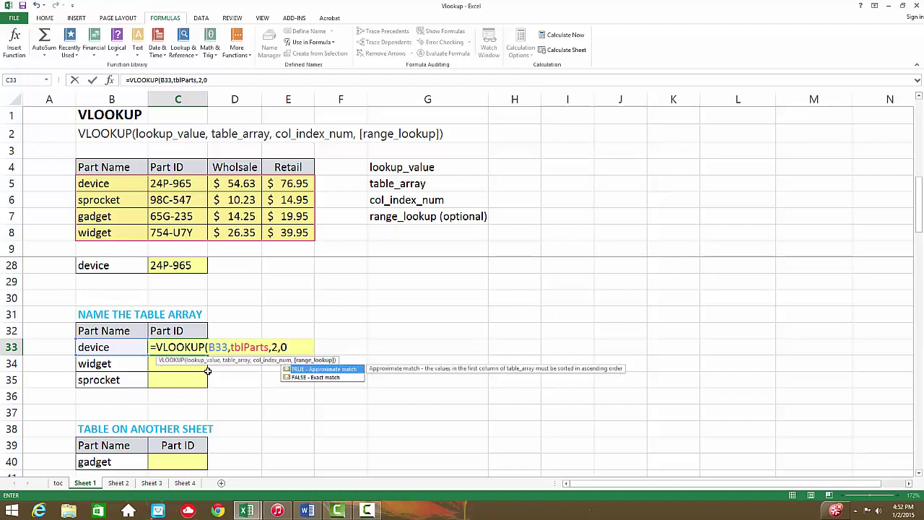
text())
key(Return)
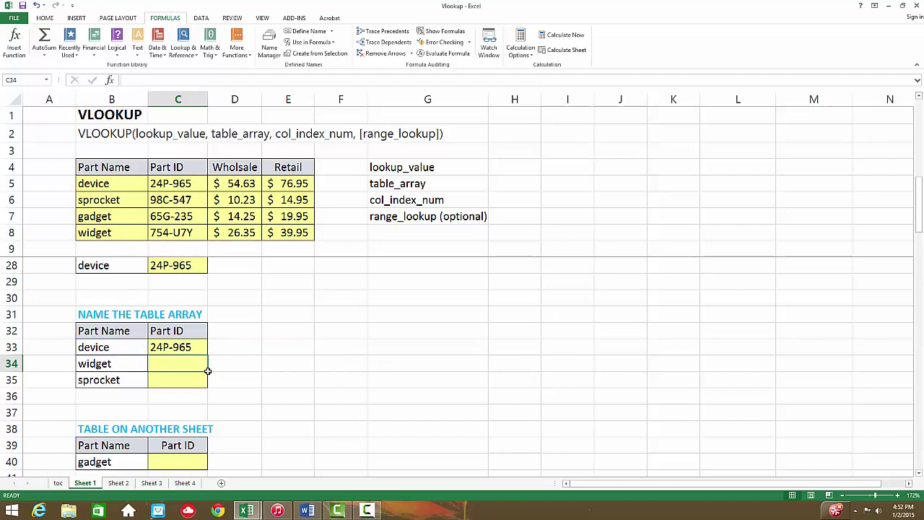
- Fill the C33 formula down through C35 and check the tblParts reference in C34 and C35
click(185, 348)
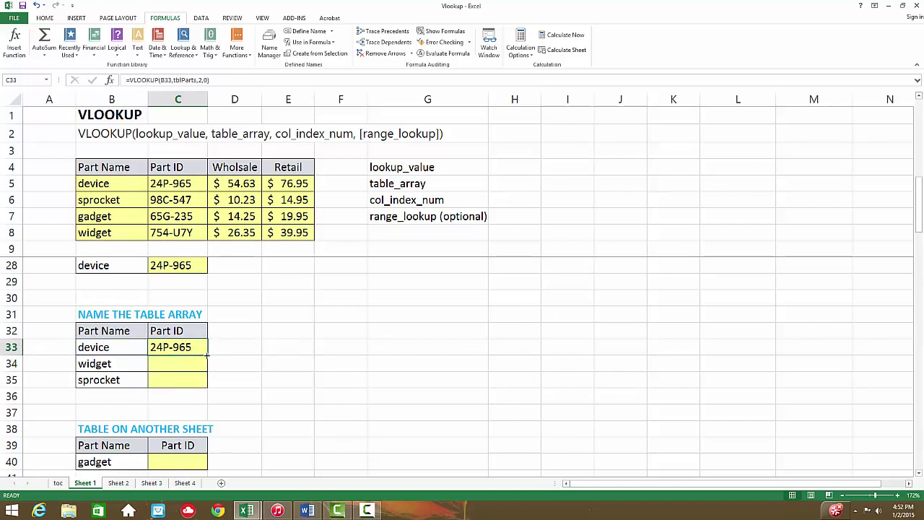
double_click(207, 355)
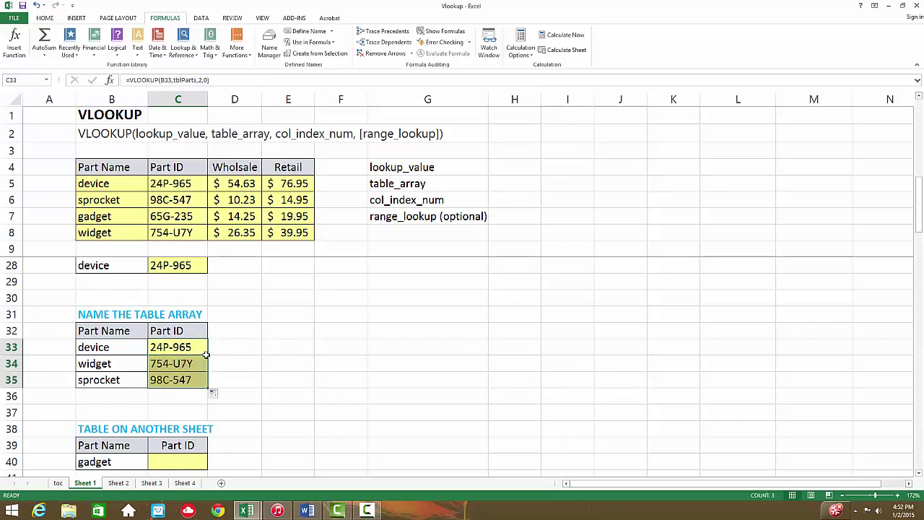
click(165, 363)
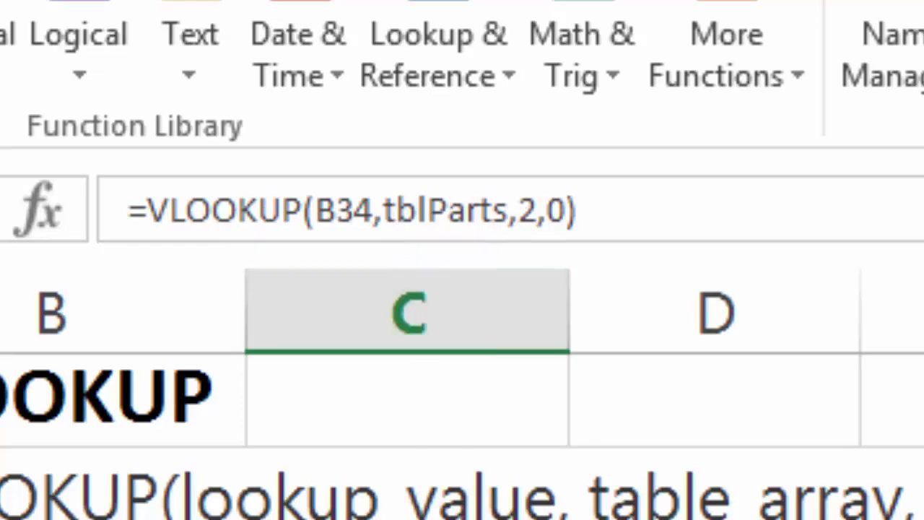
key(BackSpace)
text(5)
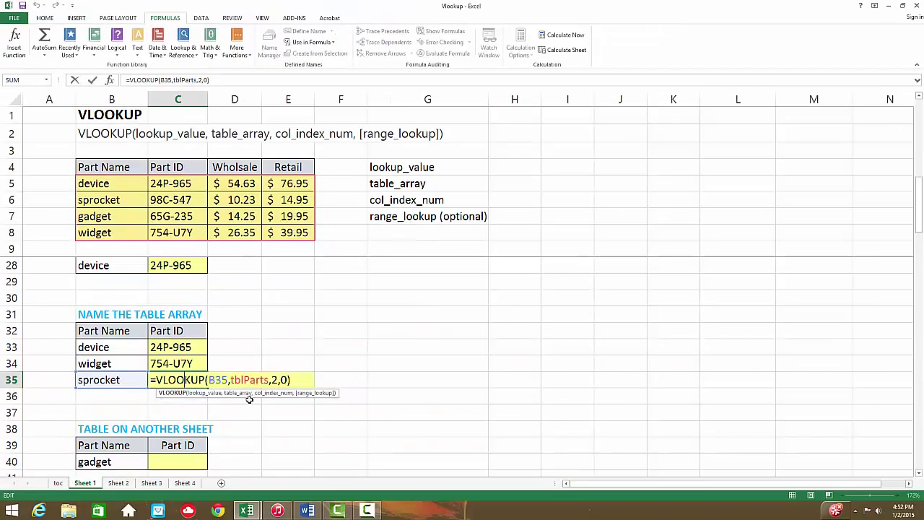
key(ctrl+Return)
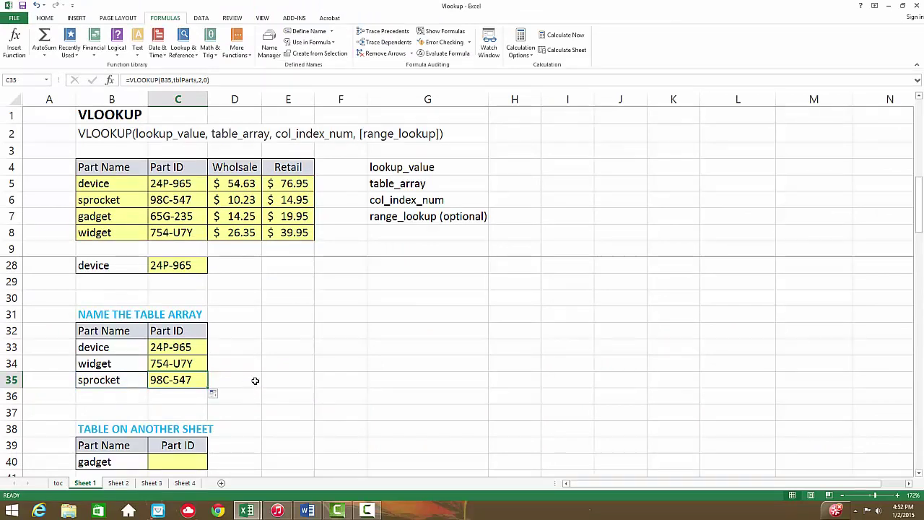
click(253, 376)
- Start a VLOOKUP formula in C40 under TABLE ON ANOTHER SHEET with lookup value B40
scroll(243, 377, down, 2)
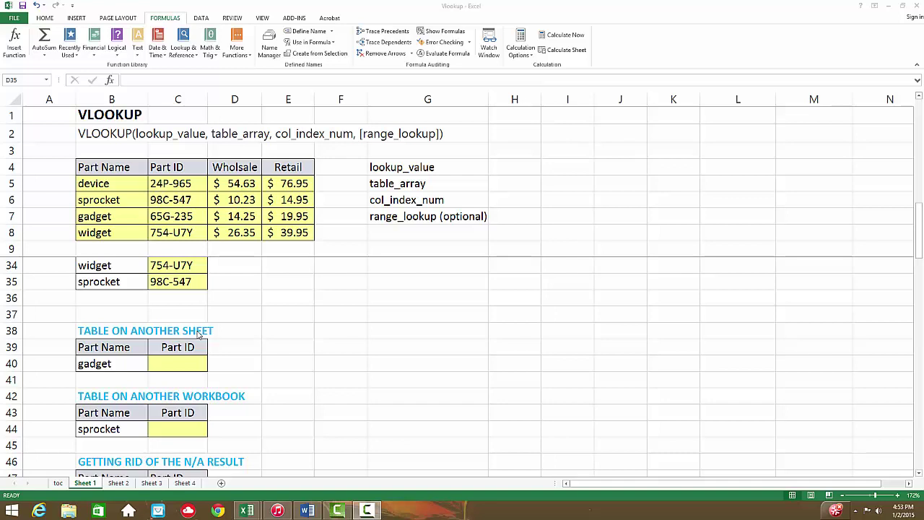
click(186, 359)
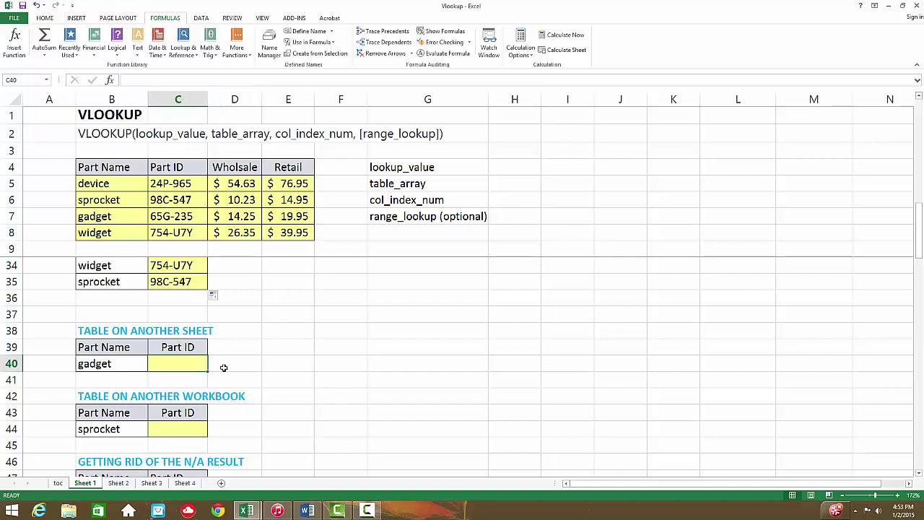
text(=vl)
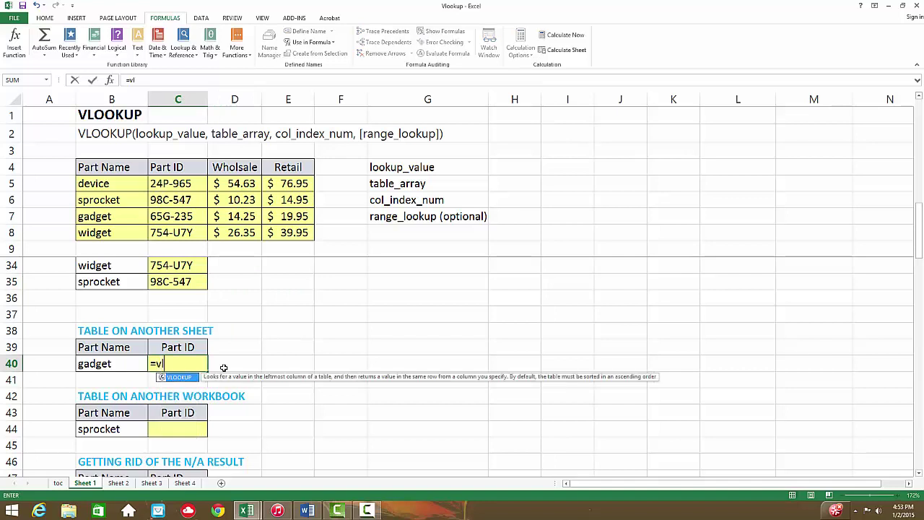
text(o)
key(Tab)
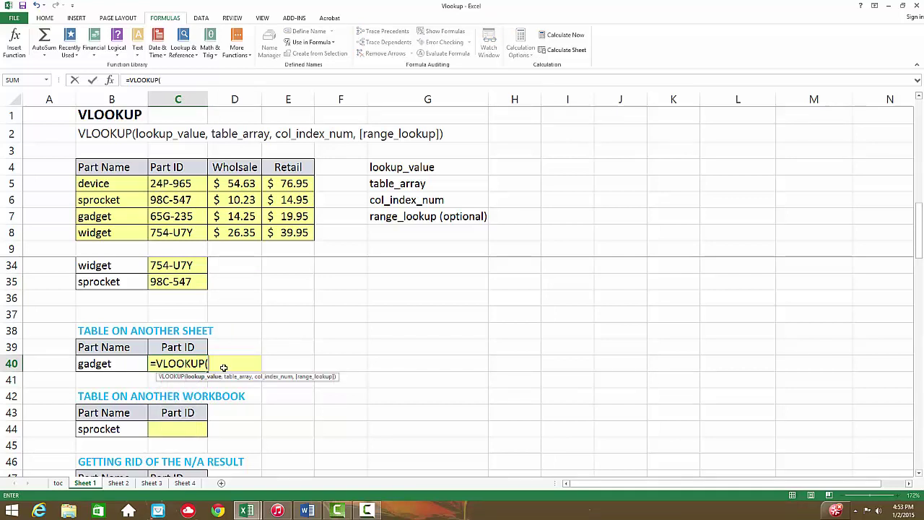
key(Left)
text(,)
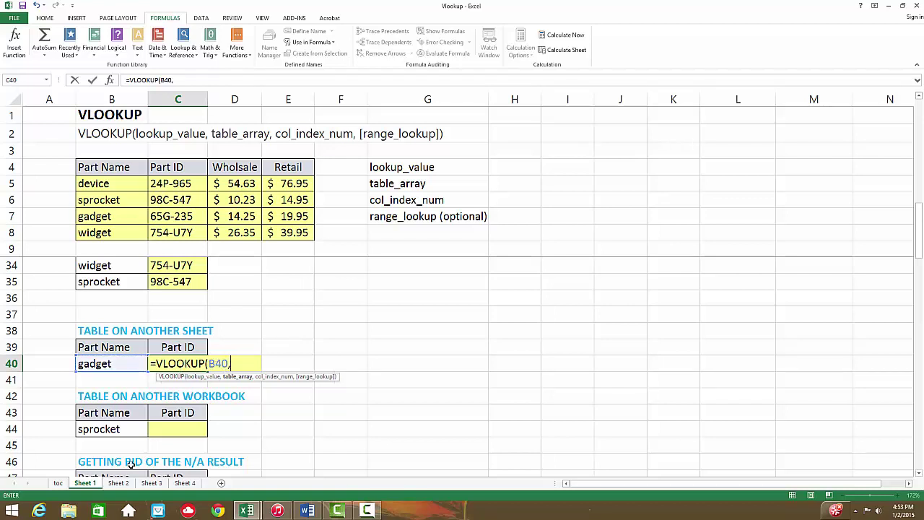
- Complete the C40 formula with Sheet 2 range B6:E9 as table array, column index 2 and range lookup 0
click(118, 483)
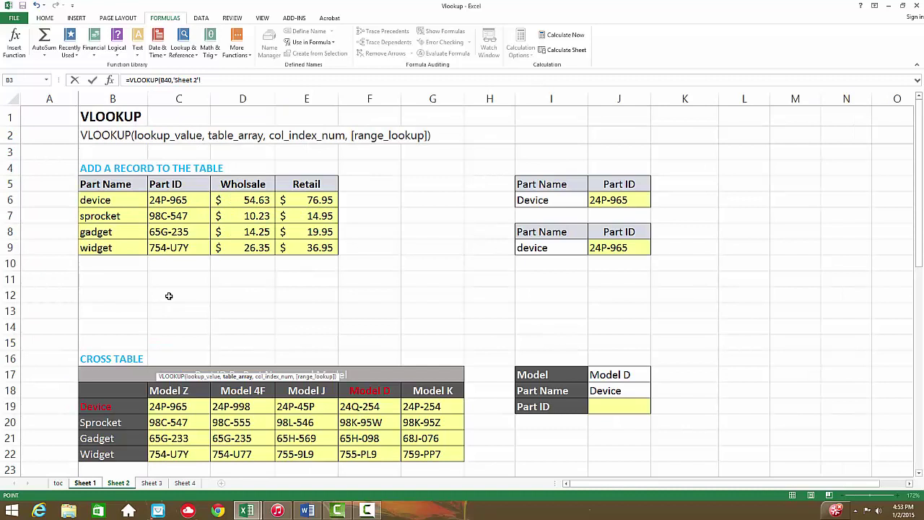
drag(100, 196, 315, 244)
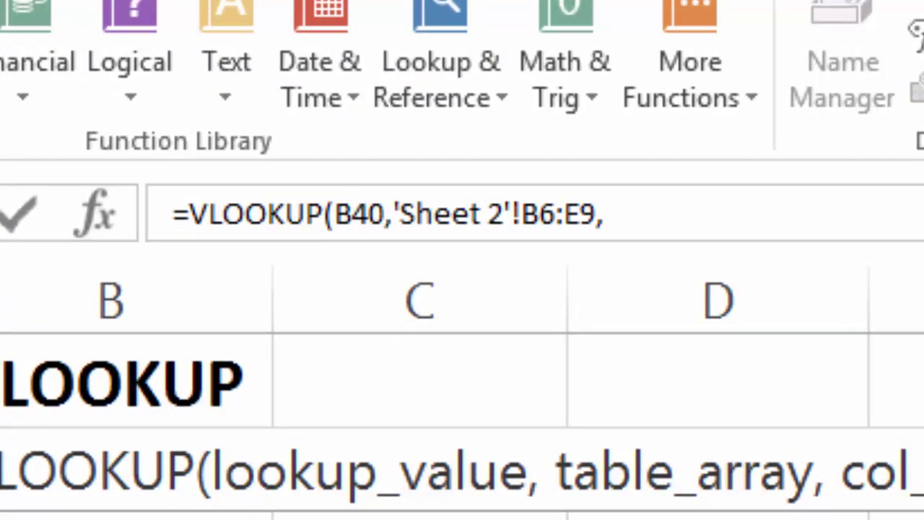
text(2,0)
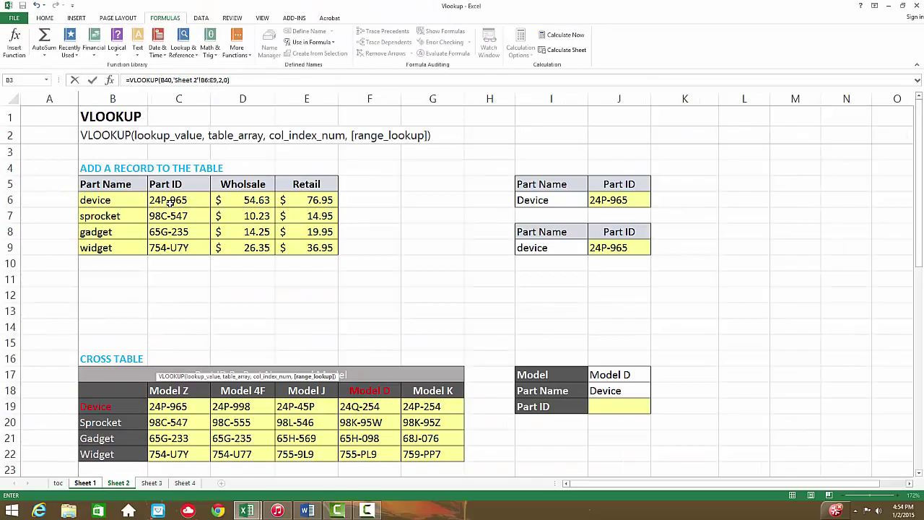
key(Return)
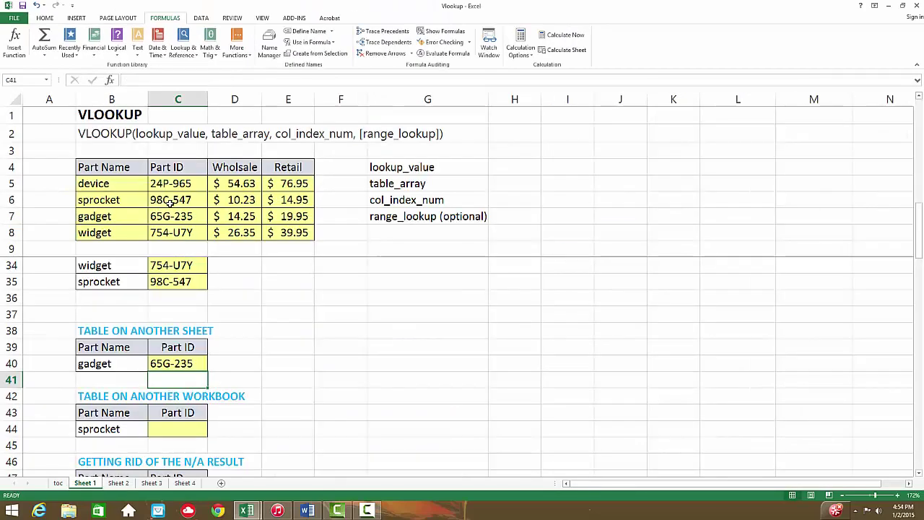
- Make the Sheet 2 table array in the C40 formula absolute as $B$6:$E$9
click(187, 363)
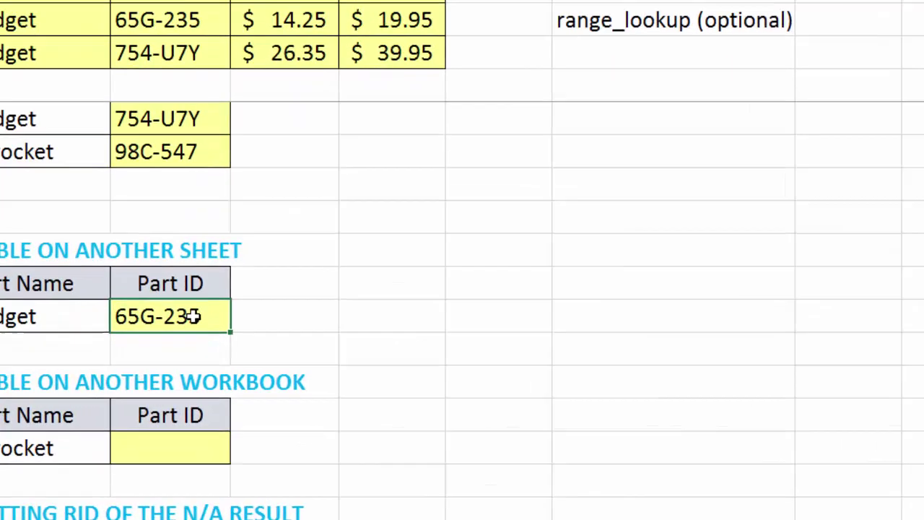
double_click(188, 363)
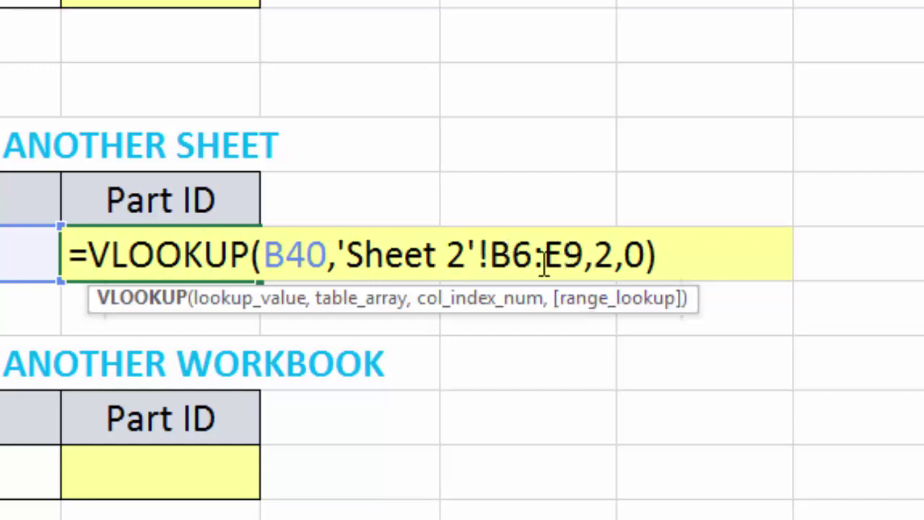
drag(491, 256, 585, 256)
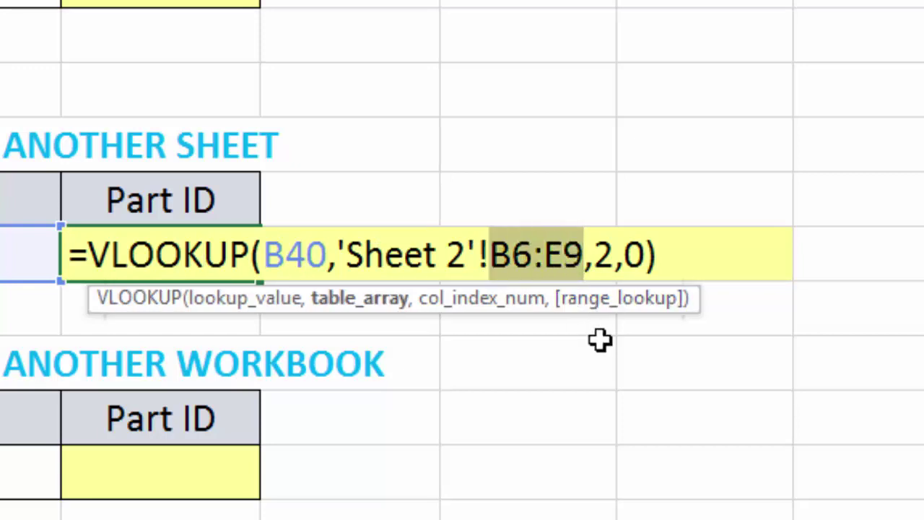
key(F4)
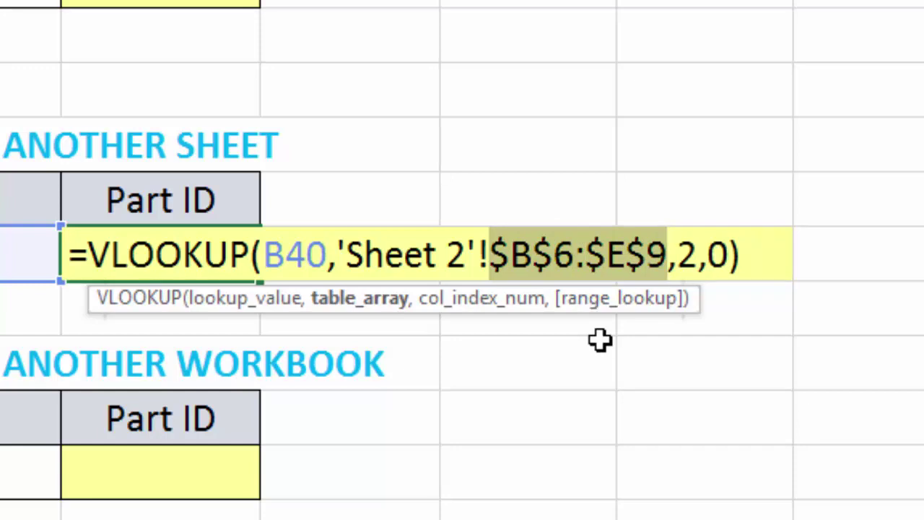
click(767, 233)
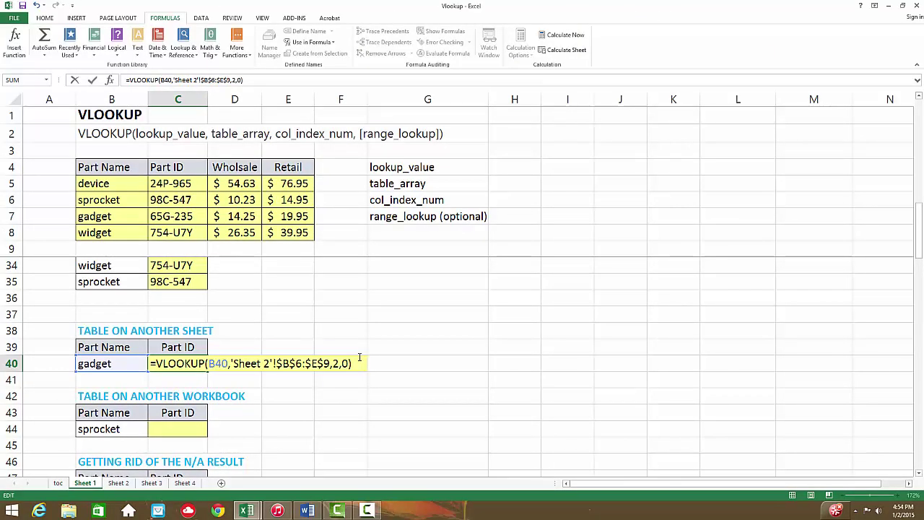
key(Return)
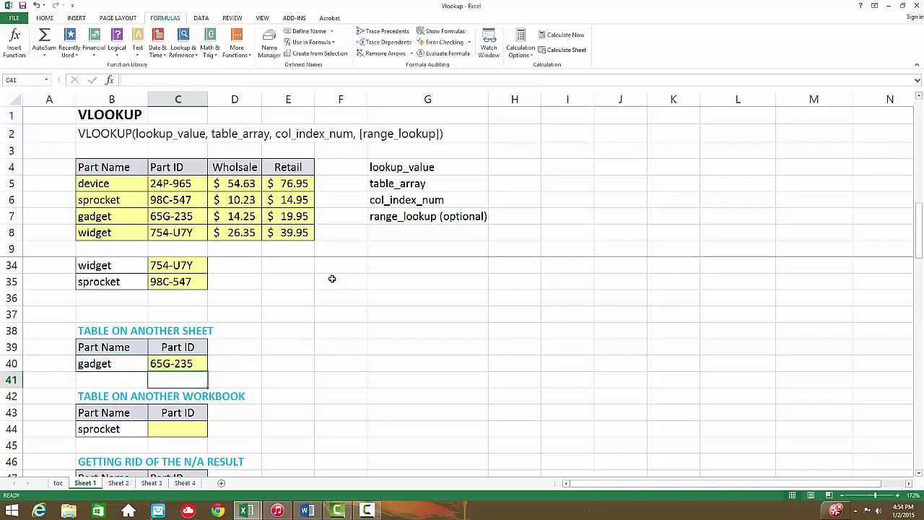
- Switch to the Vlookup_tbl workbook and examine the parts table on its Sheet1
scroll(330, 276, down, 2)
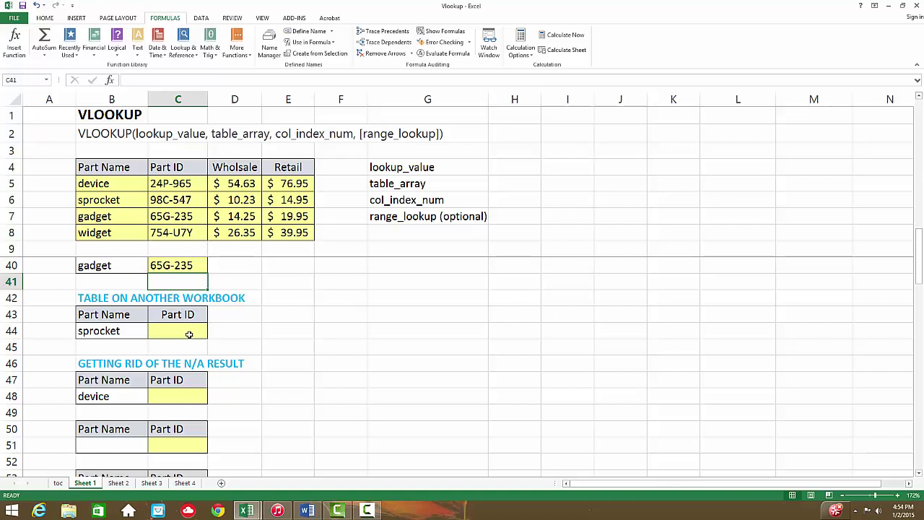
click(253, 512)
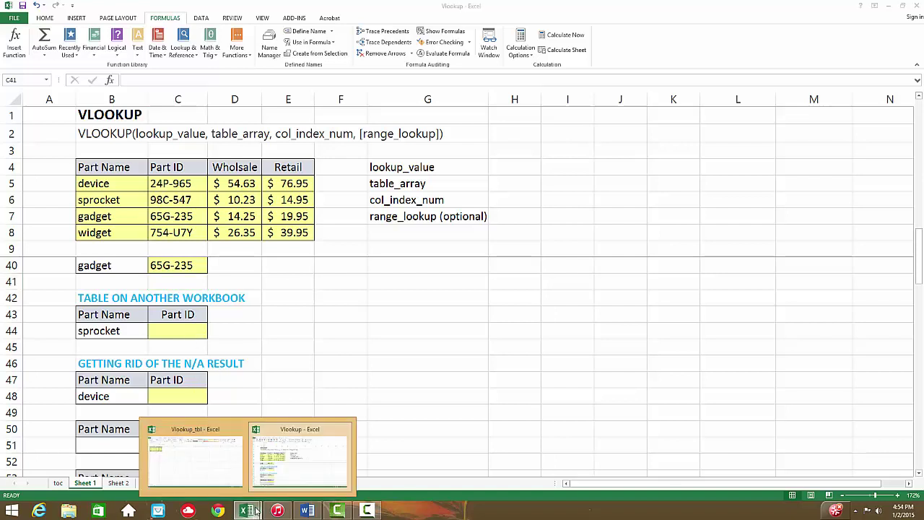
click(223, 472)
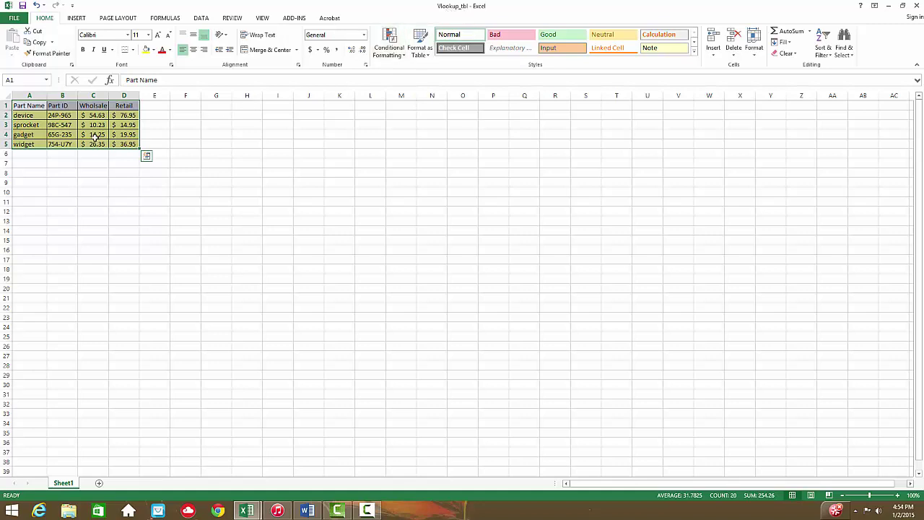
click(62, 124)
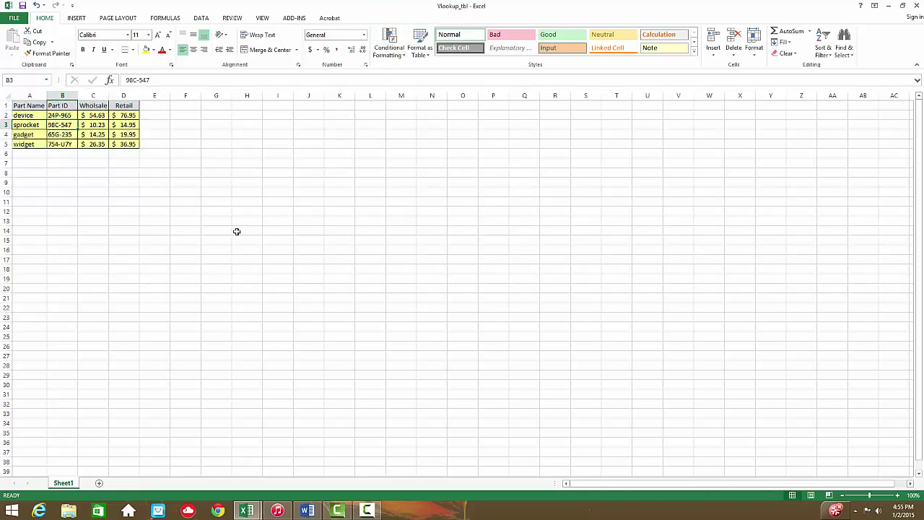
- Return to the Vlookup workbook and start a VLOOKUP formula in C44 under TABLE ON ANOTHER WORKBOOK with lookup value B44
click(246, 510)
click(207, 467)
click(245, 510)
click(277, 477)
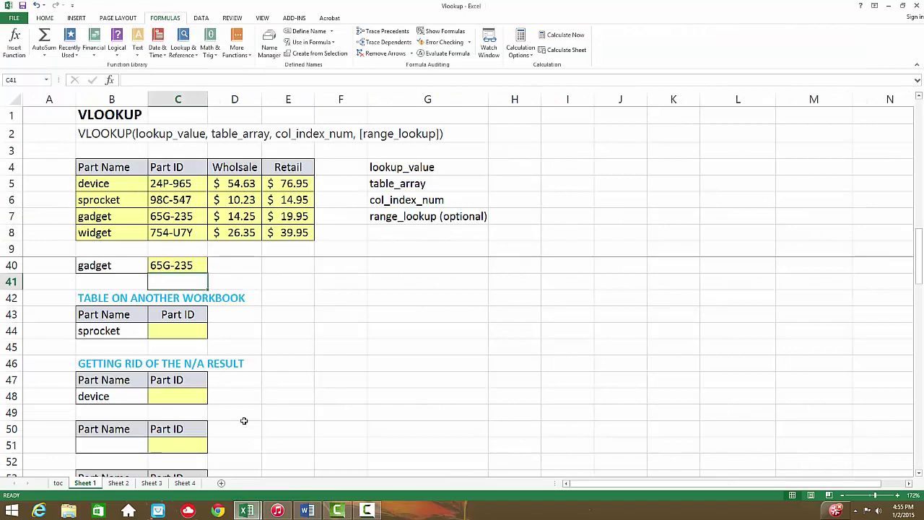
click(125, 330)
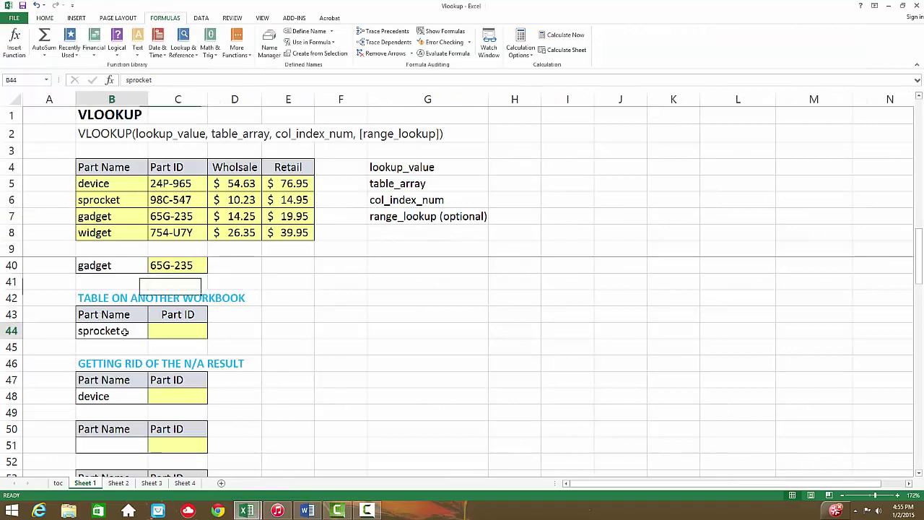
click(181, 333)
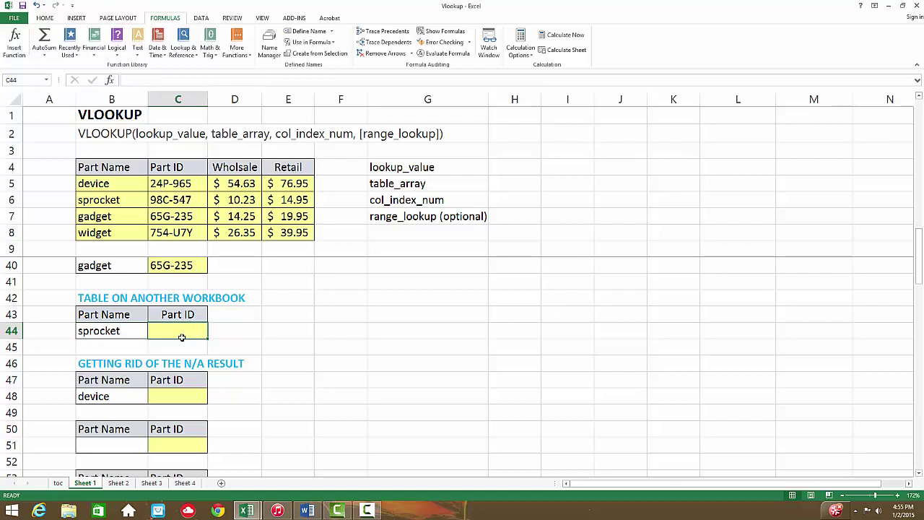
text(=vlo)
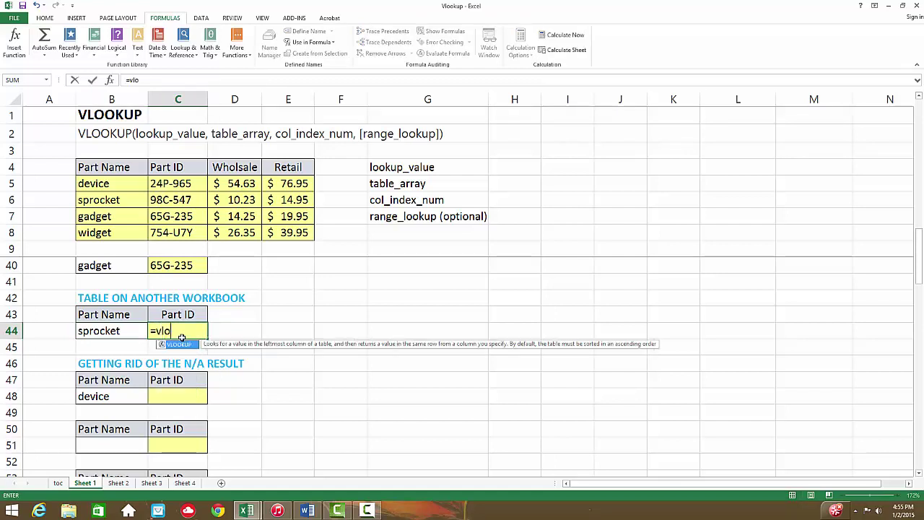
key(Tab)
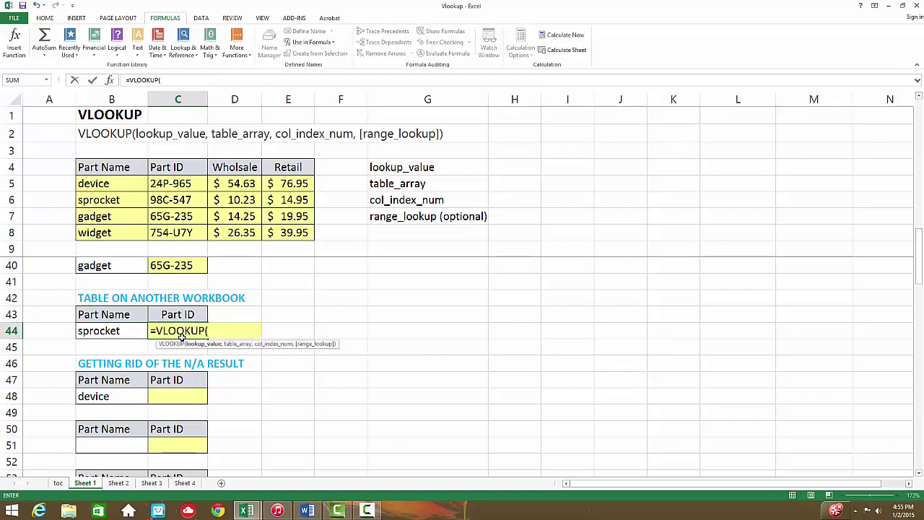
key(Left)
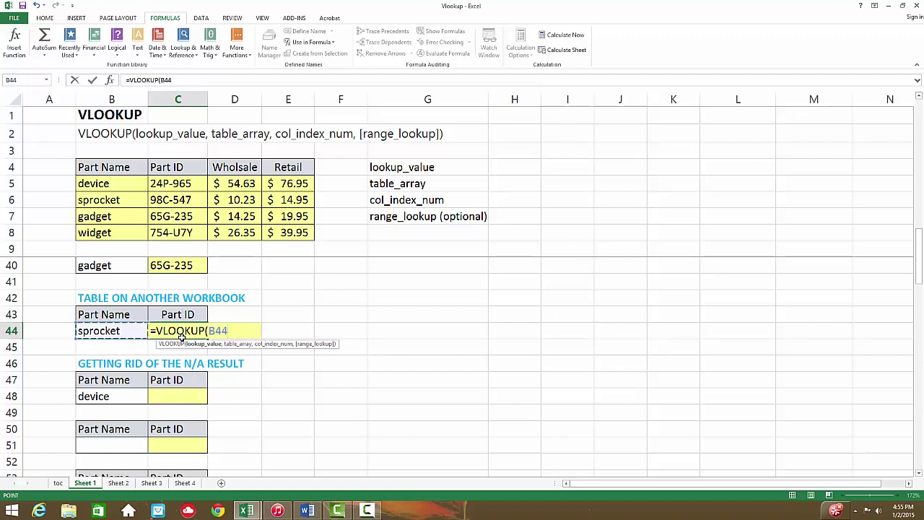
text(,)
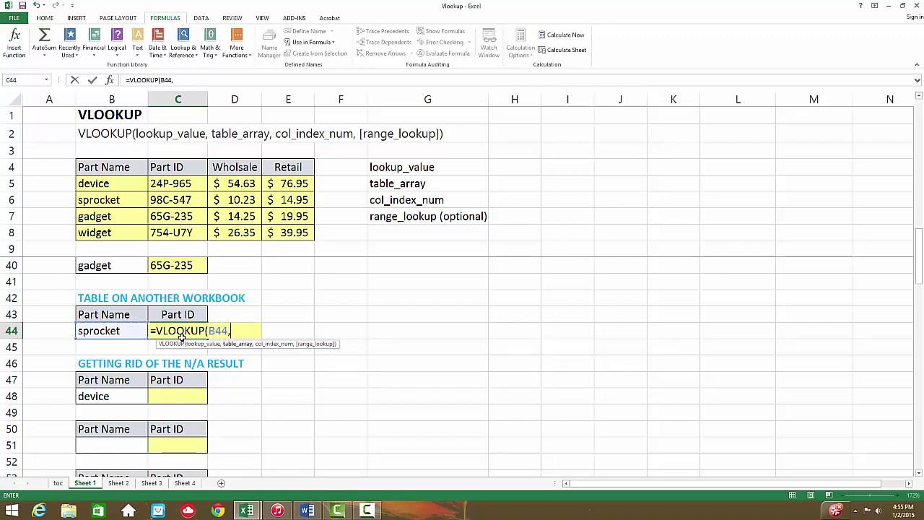
- Complete the C44 formula with Vlookup_tbl.xlsx Sheet1 range A$2:D$5 as table array, column index 2 and range lookup 0
click(246, 510)
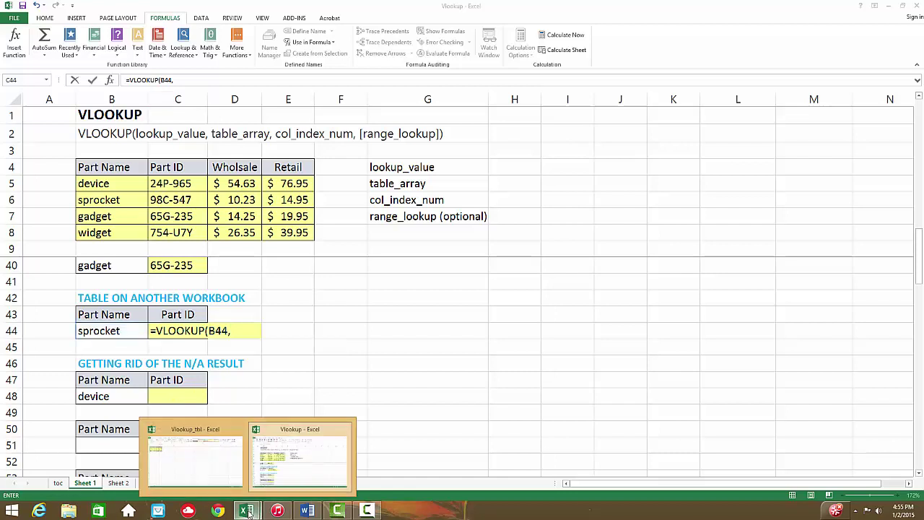
click(210, 466)
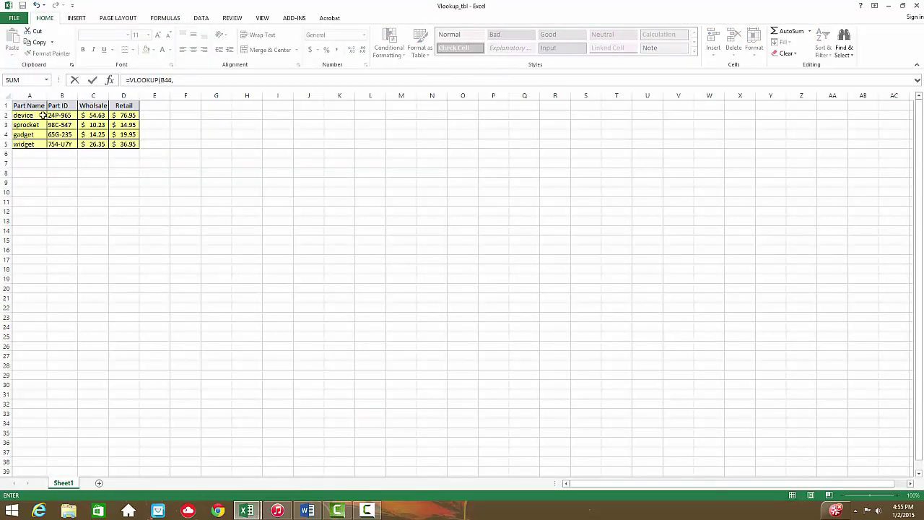
drag(29, 112, 114, 144)
key(F4)
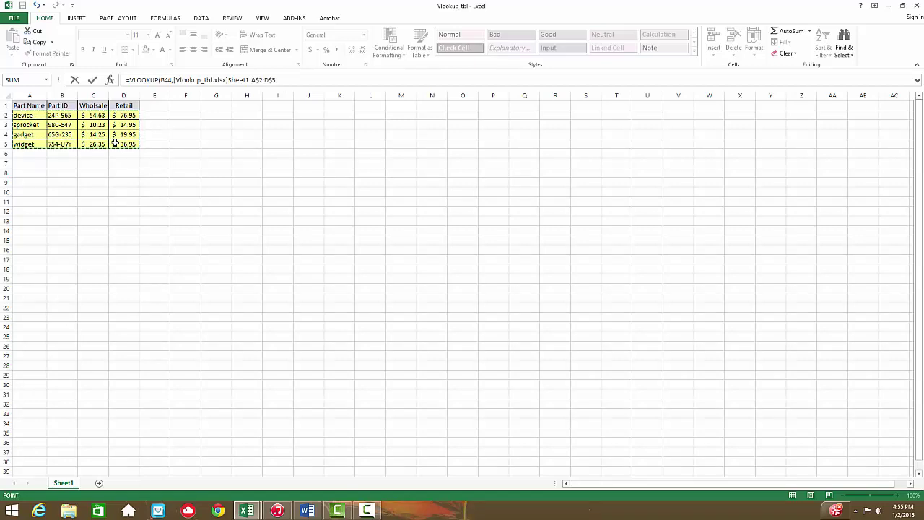
text(,)
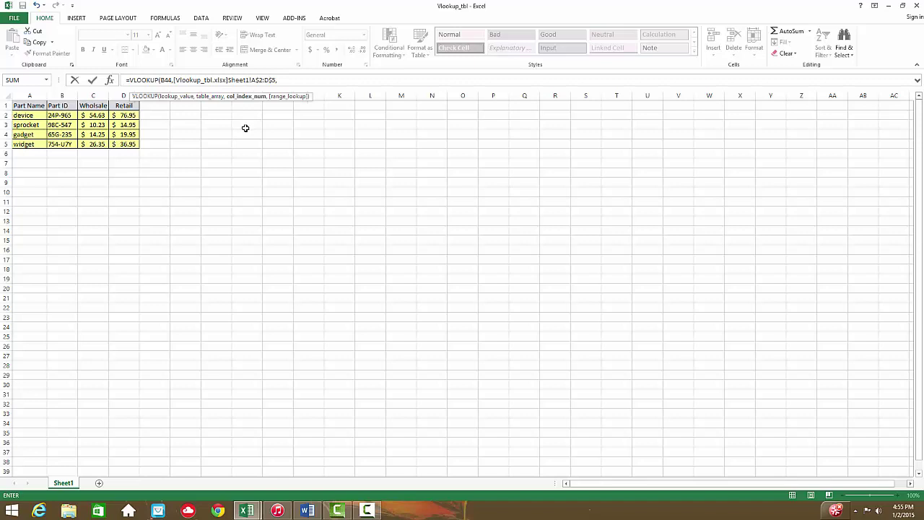
text(2,)
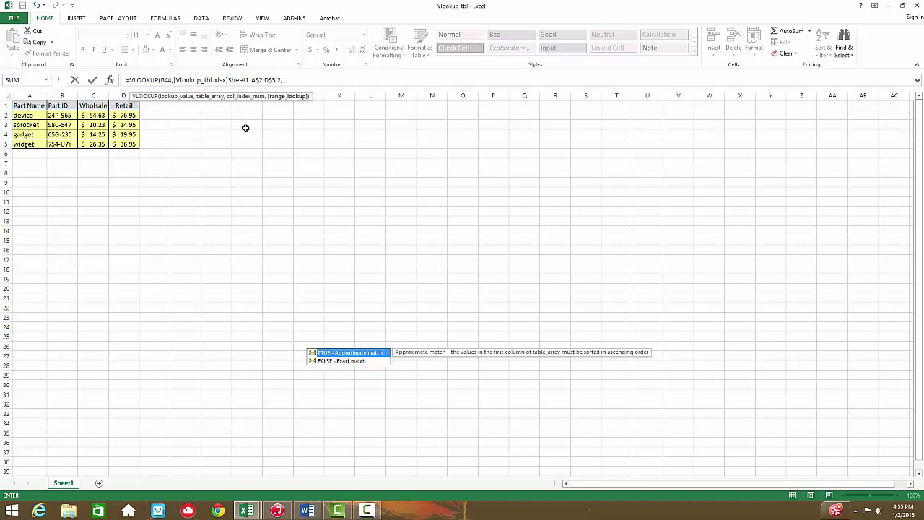
text(0))
key(Return)
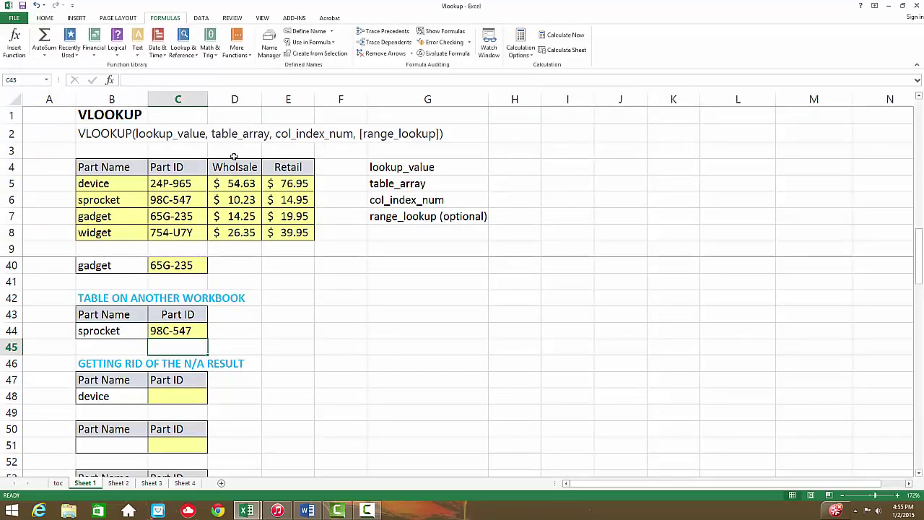
- Review the finished C44 formula and its reference to the Vlookup_tbl workbook
click(176, 327)
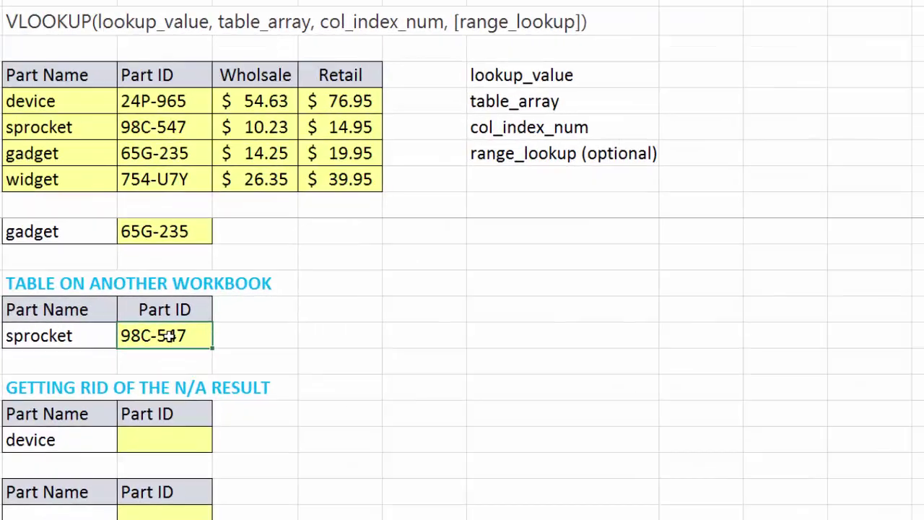
double_click(179, 334)
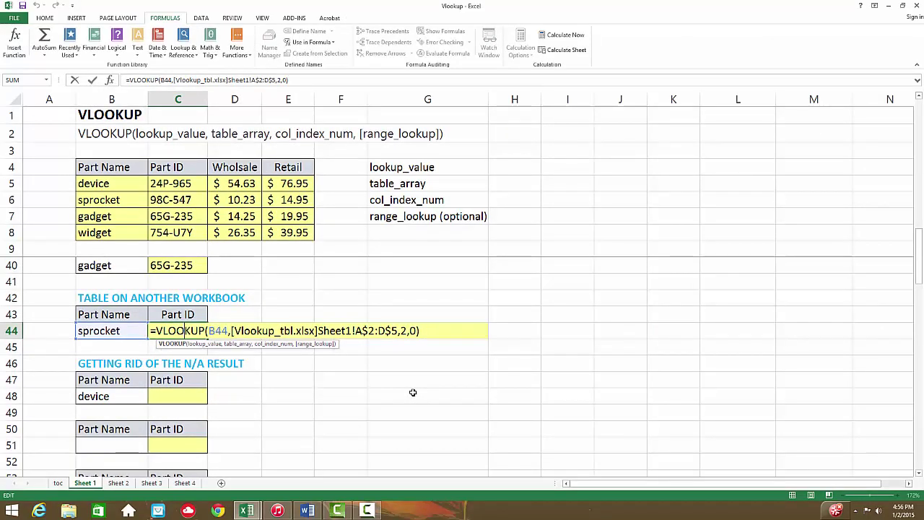
key(Return)
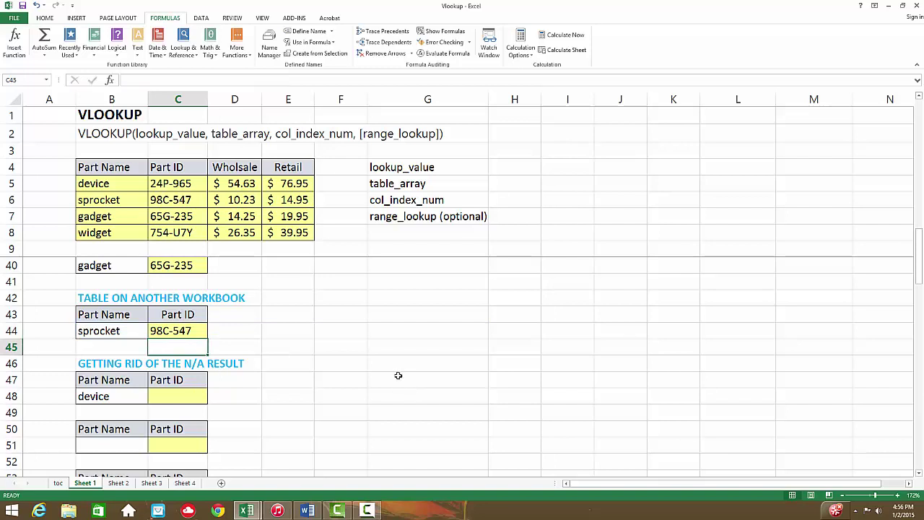
- Close the Vlookup_tbl workbook and inspect how the C44 formula refers to the closed file
mouse_move(252, 508)
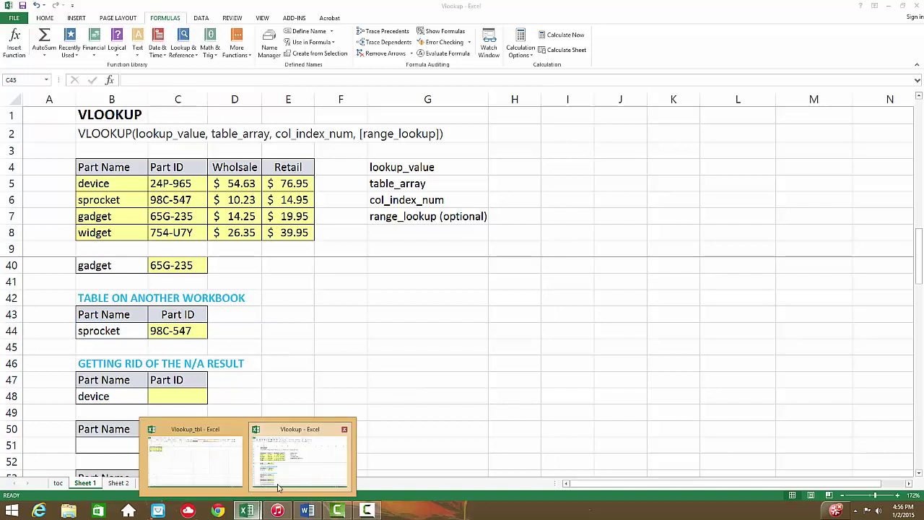
click(221, 466)
click(916, 5)
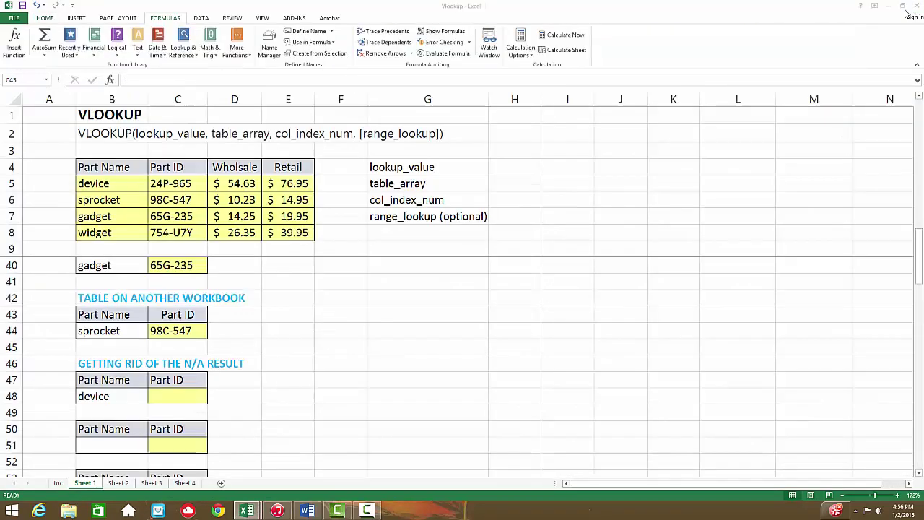
click(188, 330)
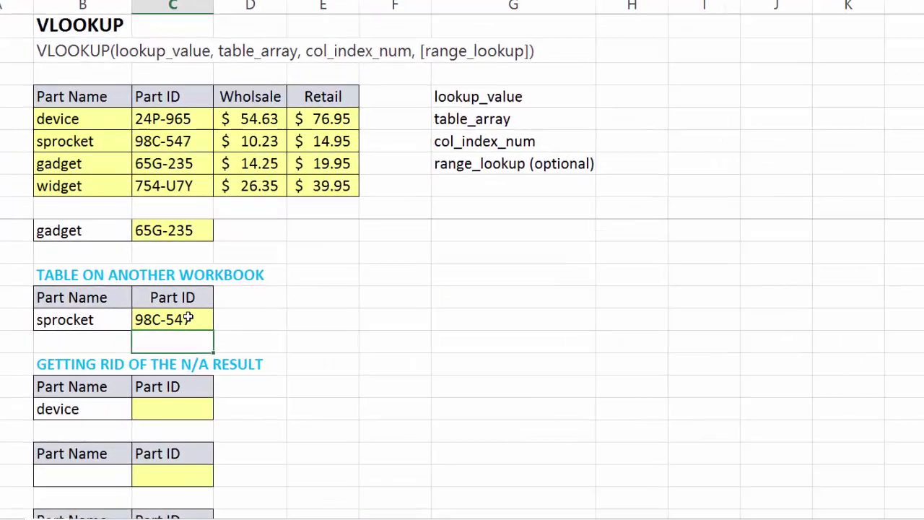
double_click(188, 311)
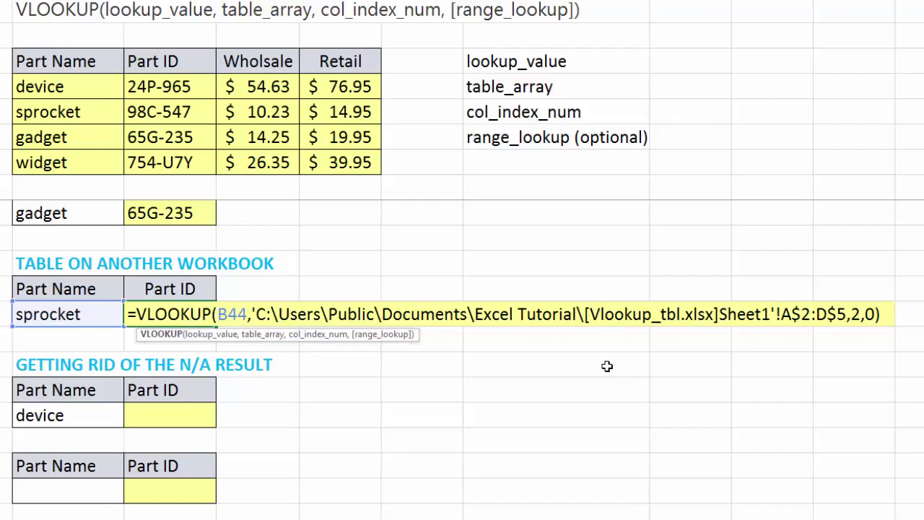
key(Return)
- Change the part name in B44 to gadget to test the lookup against the closed workbook
click(77, 314)
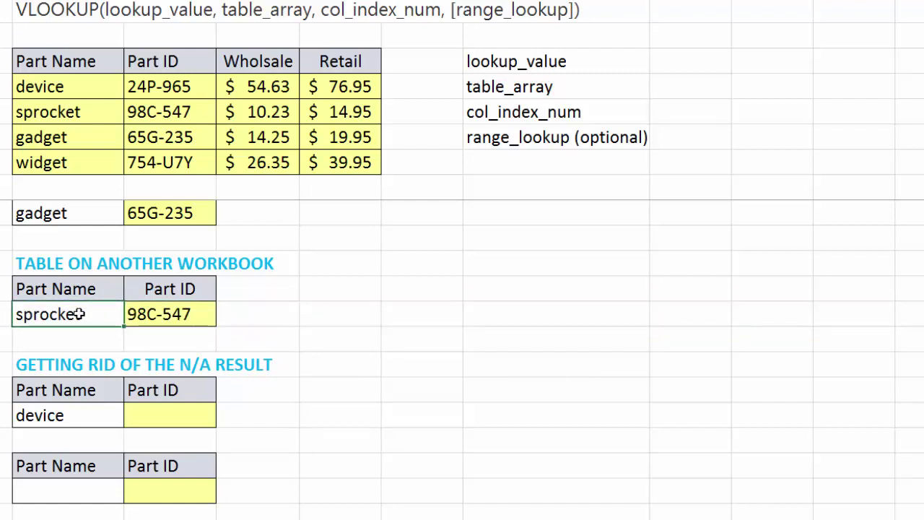
text(gadget)
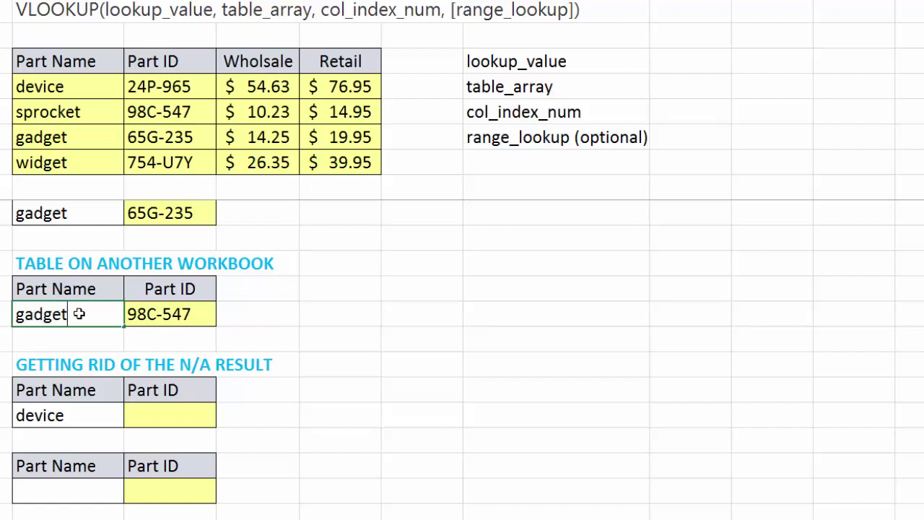
key(Return)
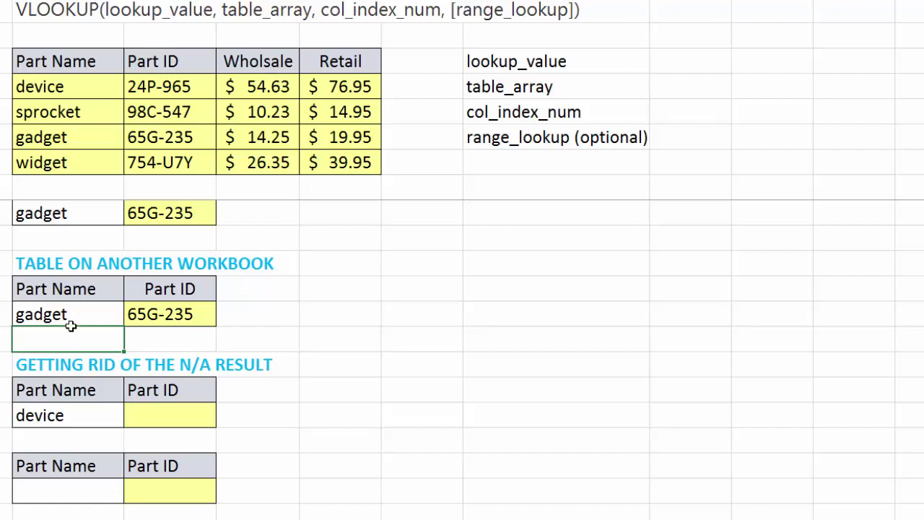
- Start a VLOOKUP formula in C48 under GETTING RID OF THE N/A RESULT
scroll(72, 322, down, 2)
scroll(71, 325, up, 1)
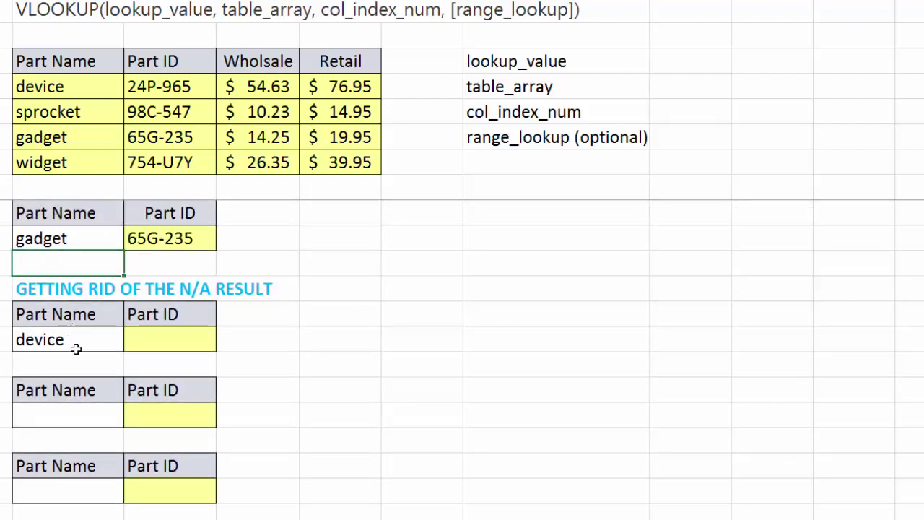
click(86, 339)
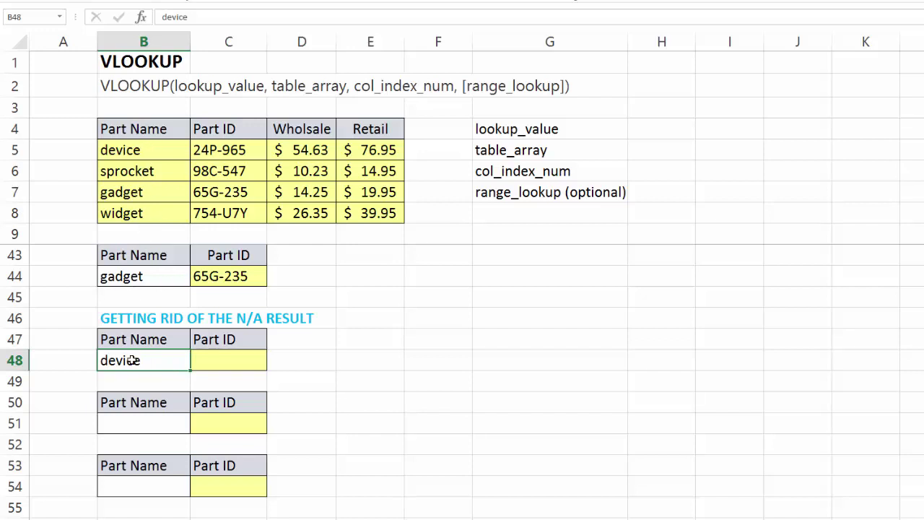
click(232, 367)
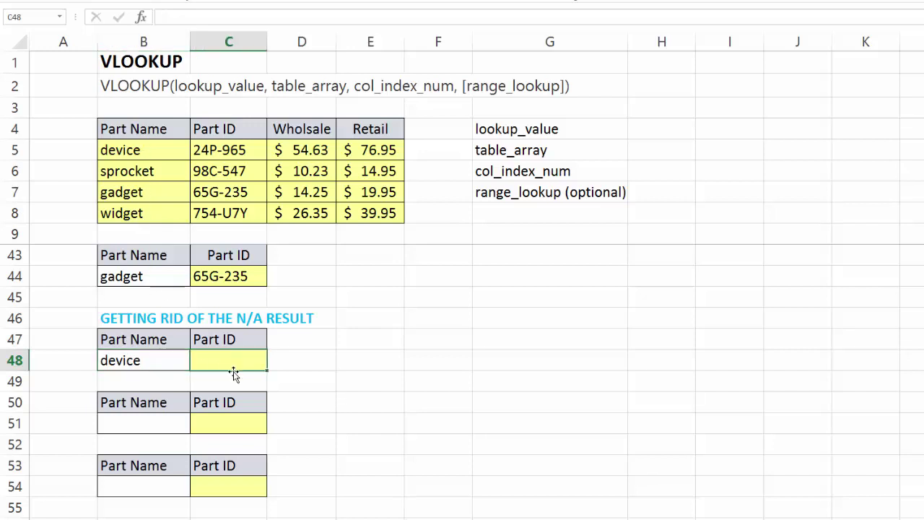
click(163, 364)
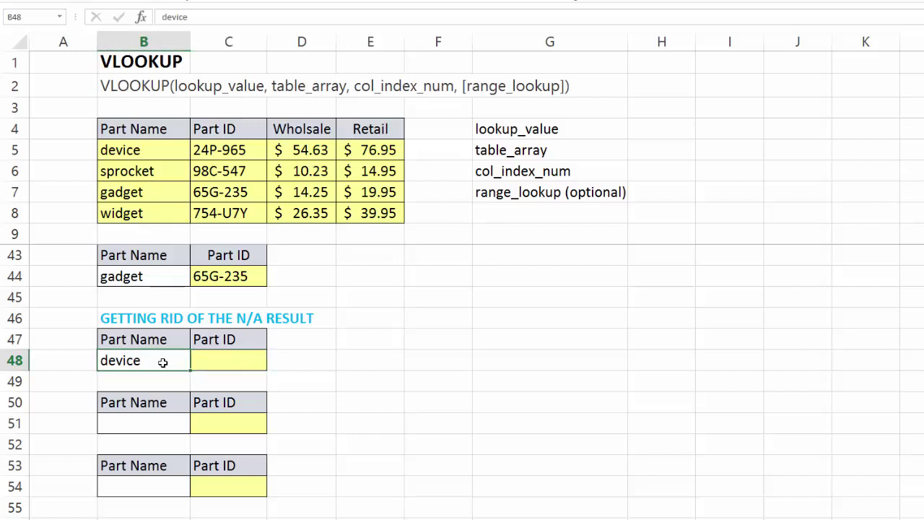
click(227, 360)
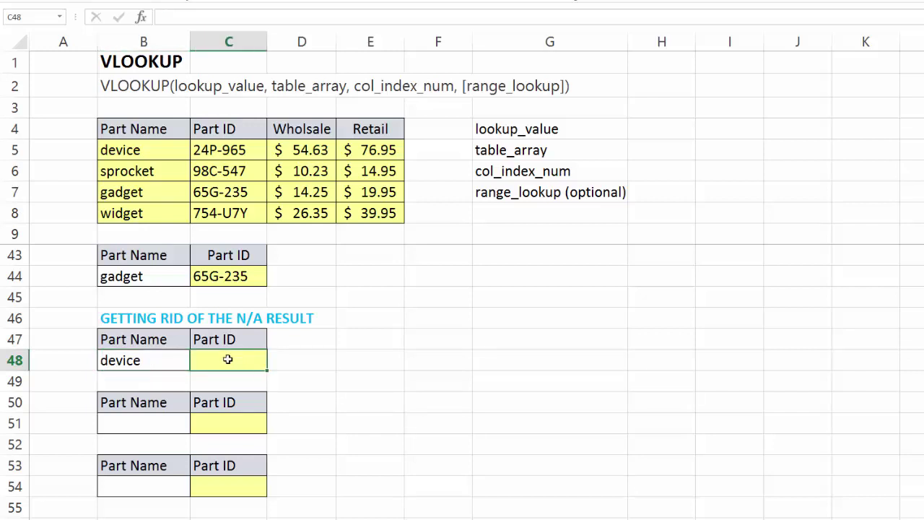
text(=vlo)
key(Tab)
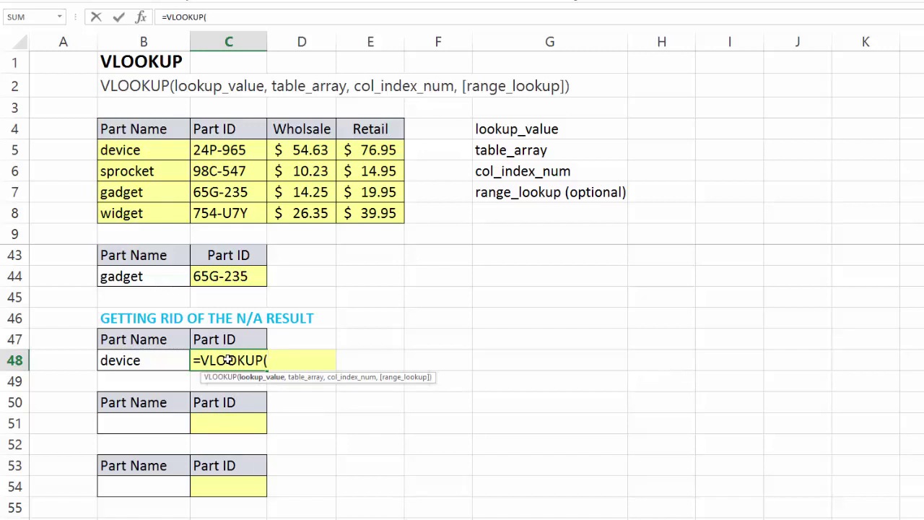
text(,)
key(Left)
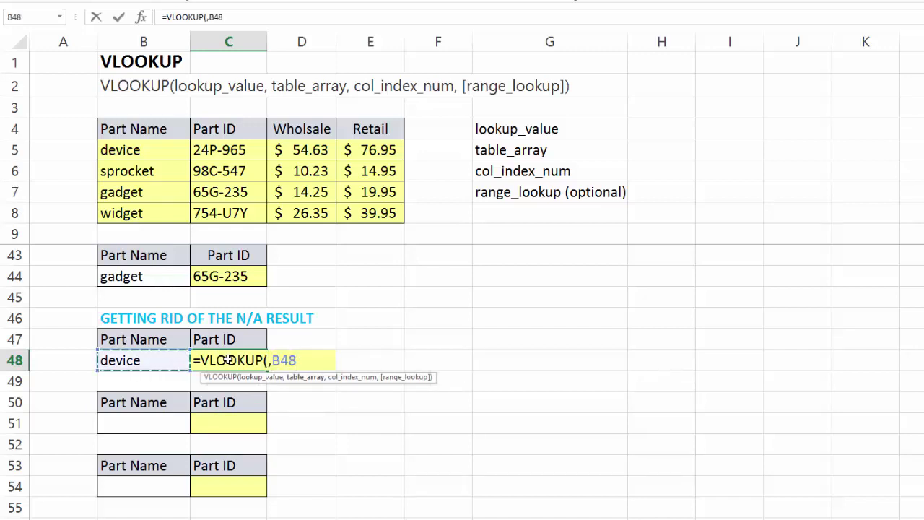
text(,)
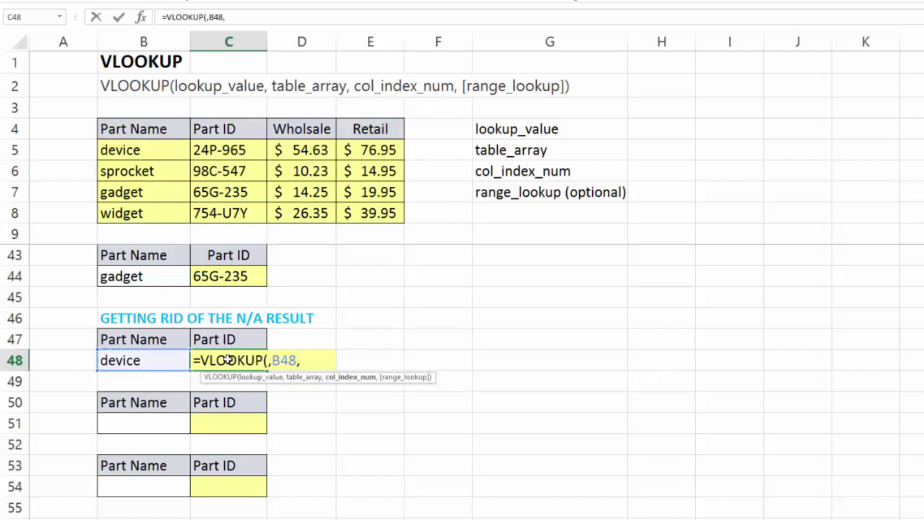
key(BackSpace)
key(BackSpace)
key(BackSpace)
key(BackSpace)
key(BackSpace)
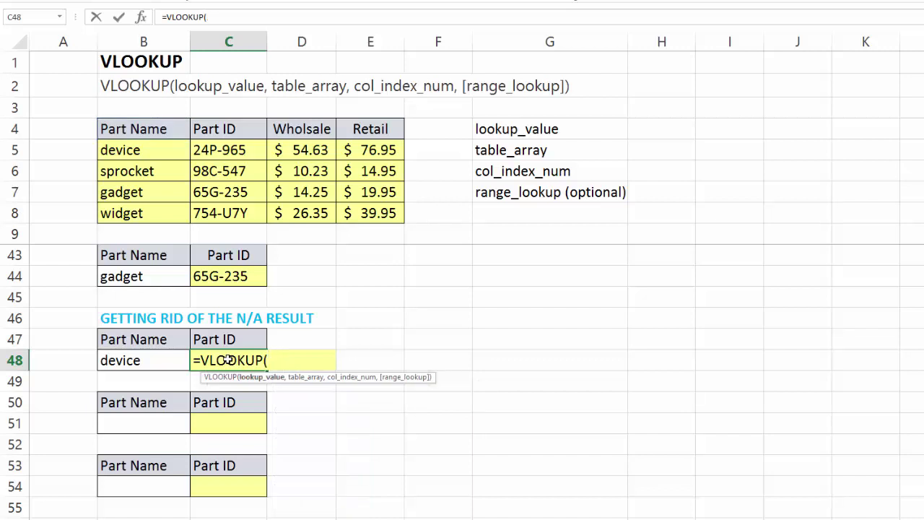
- Complete the C48 VLOOKUP with lookup value B48, table array tblParts, column index 2 and range lookup 0
key(Left)
text(,)
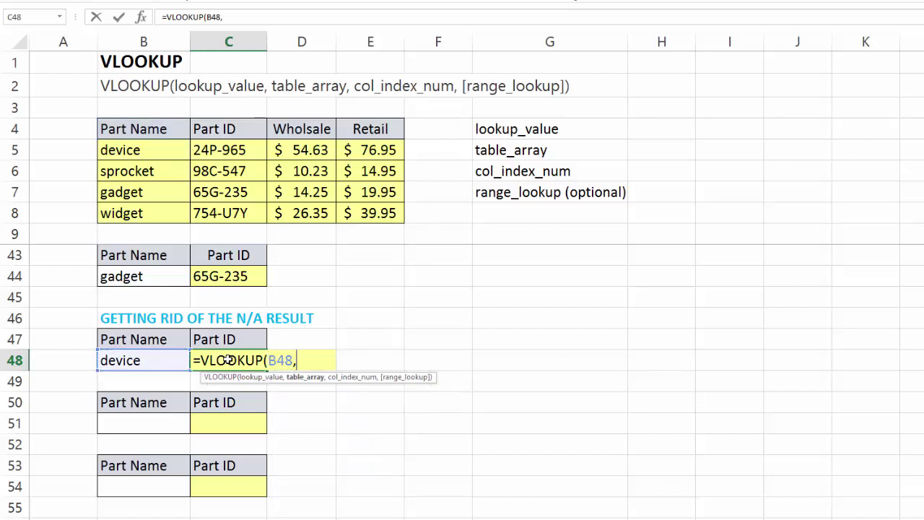
text(tbl)
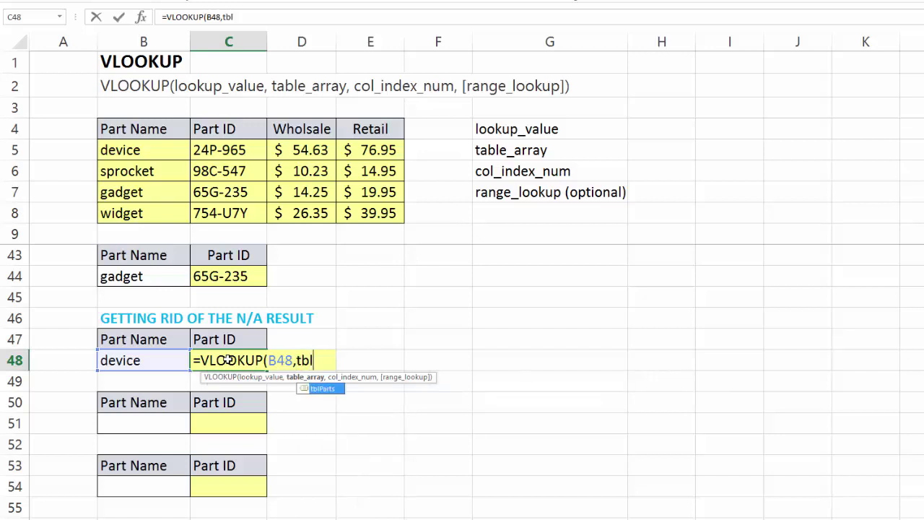
key(Tab)
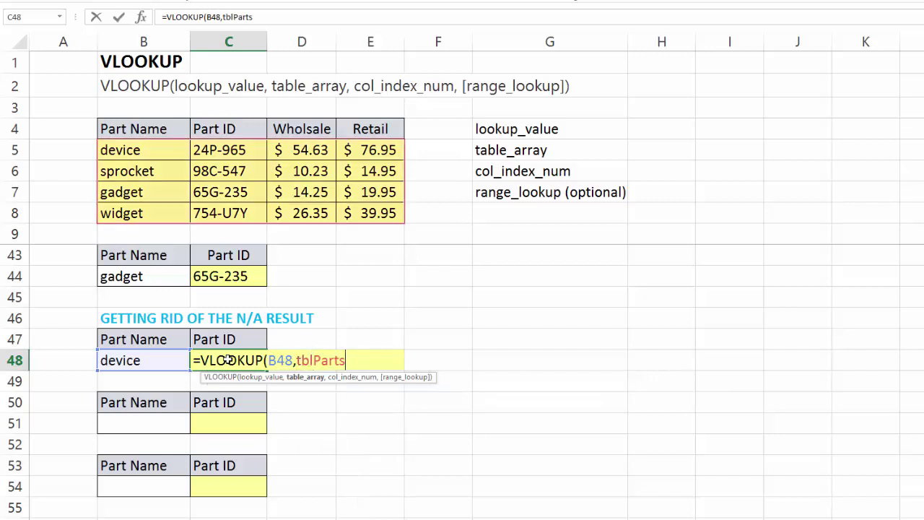
text(,)
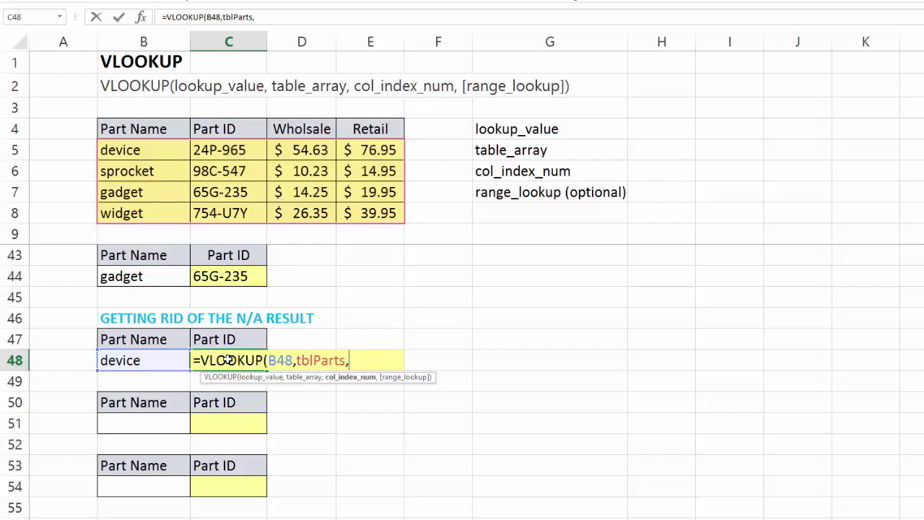
text(2,)
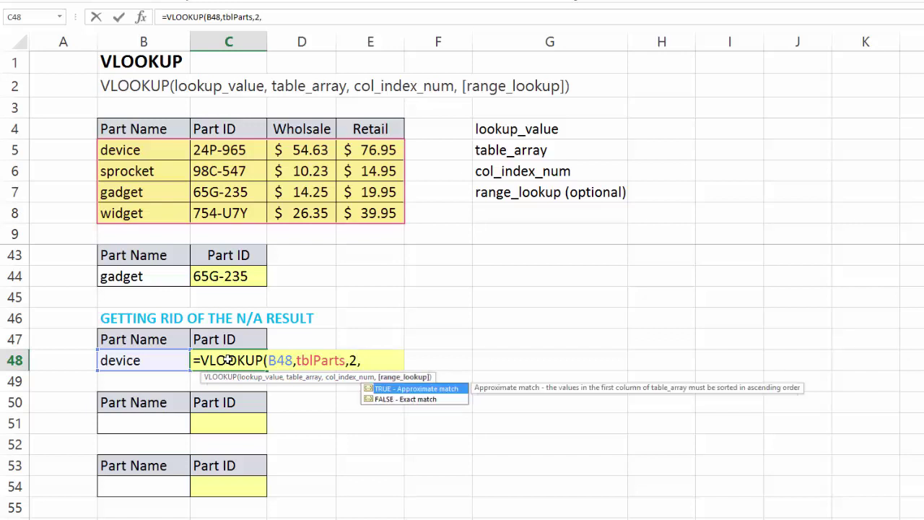
text(0))
key(Return)
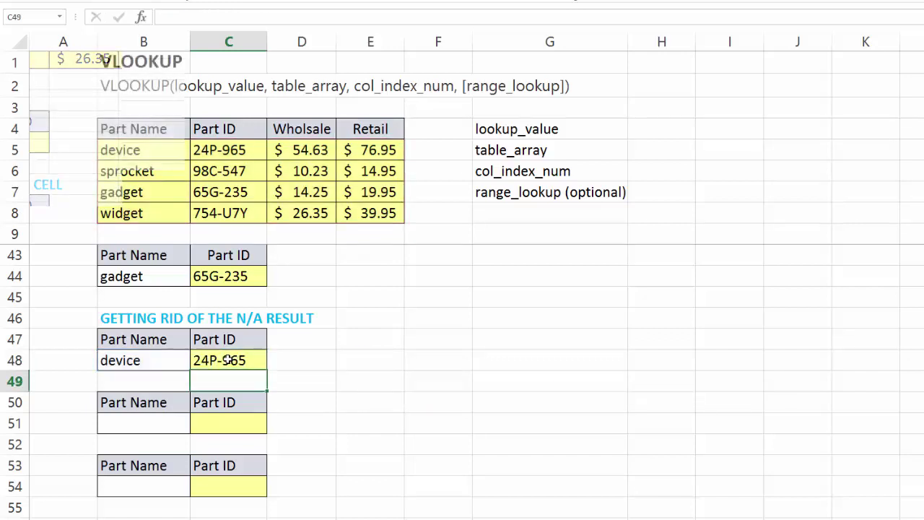
- Change the part name in B48 to devices to test a name missing from the parts table
click(170, 360)
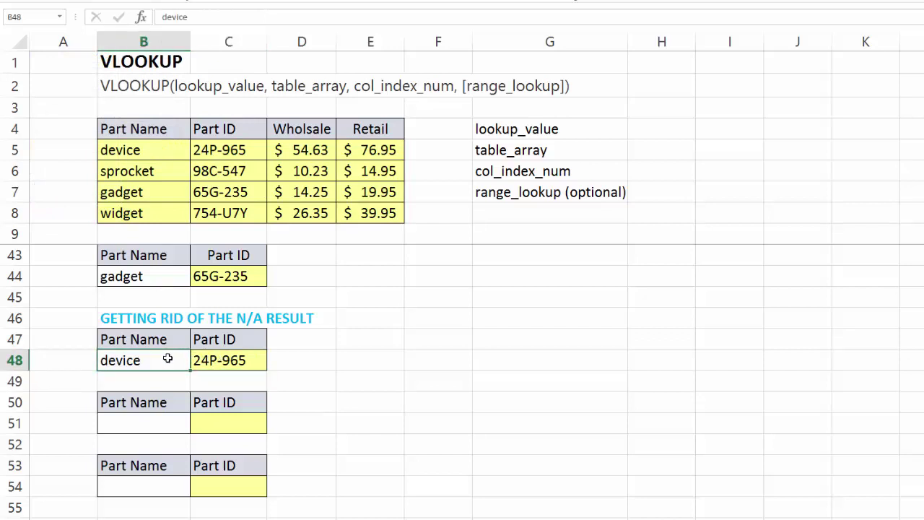
double_click(137, 361)
drag(133, 361, 148, 362)
click(147, 362)
key(Return)
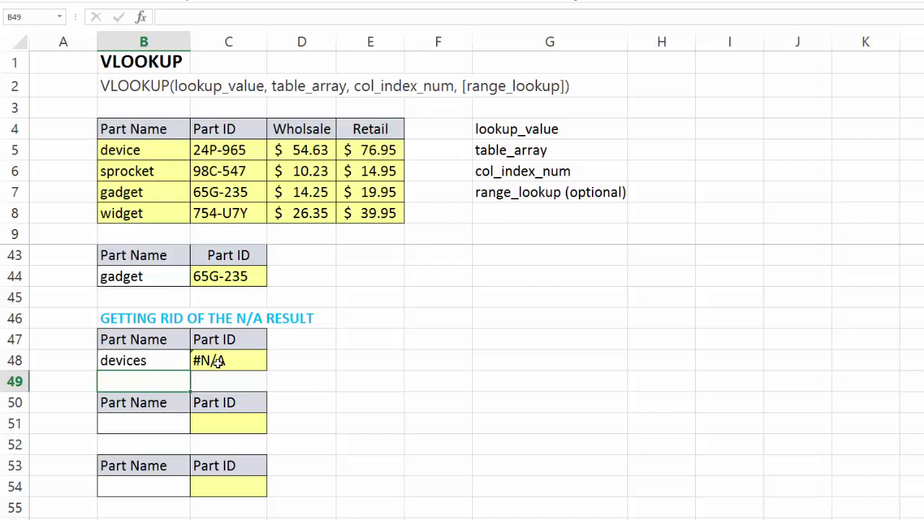
- Correct the part name in B48 back to device
click(154, 361)
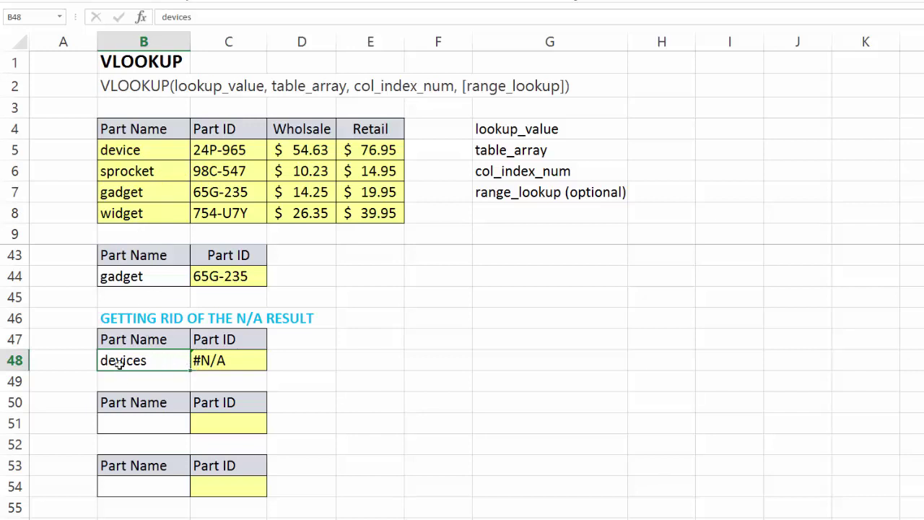
double_click(158, 361)
key(BackSpace)
key(Return)
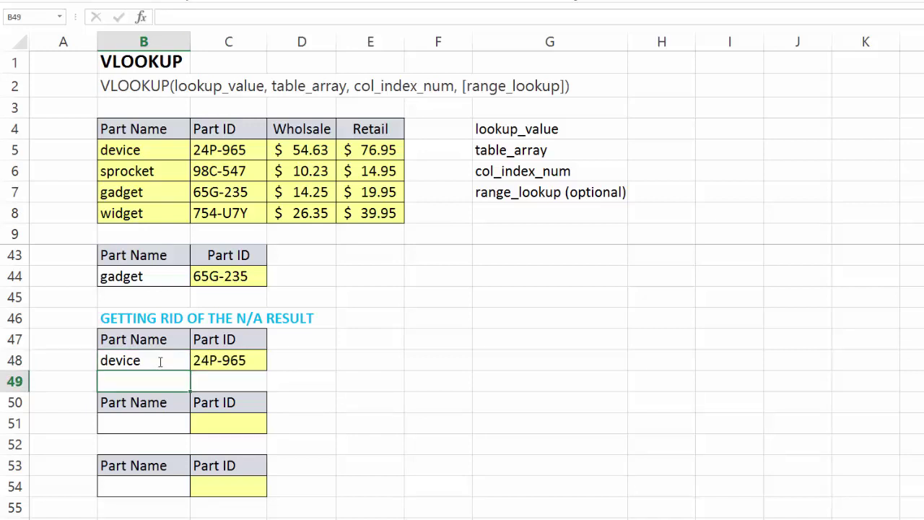
- Replace the part name in B48 with spring to test a part that is not in the table
click(160, 362)
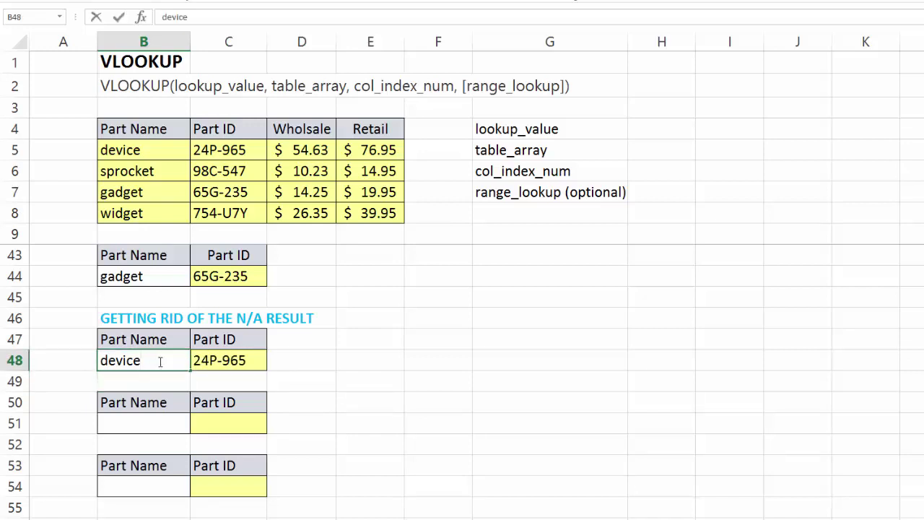
double_click(160, 361)
drag(159, 361, 62, 362)
text(spring)
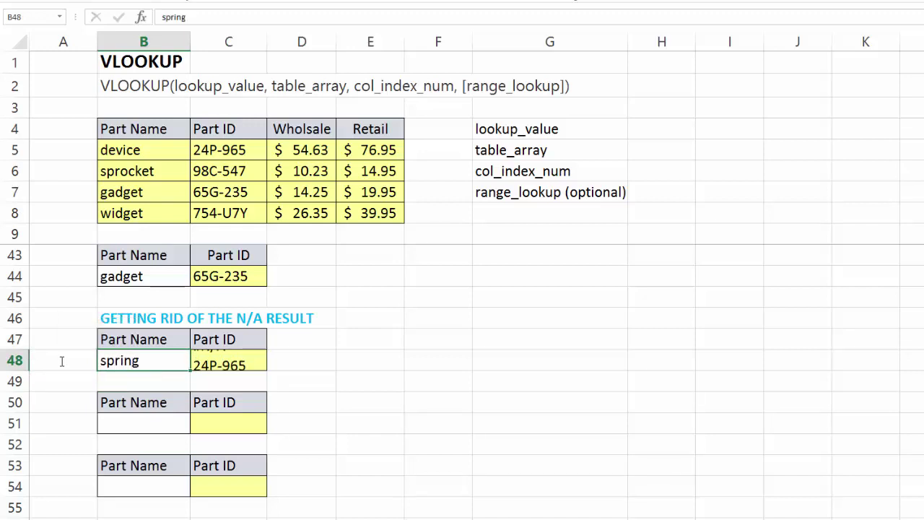
key(Return)
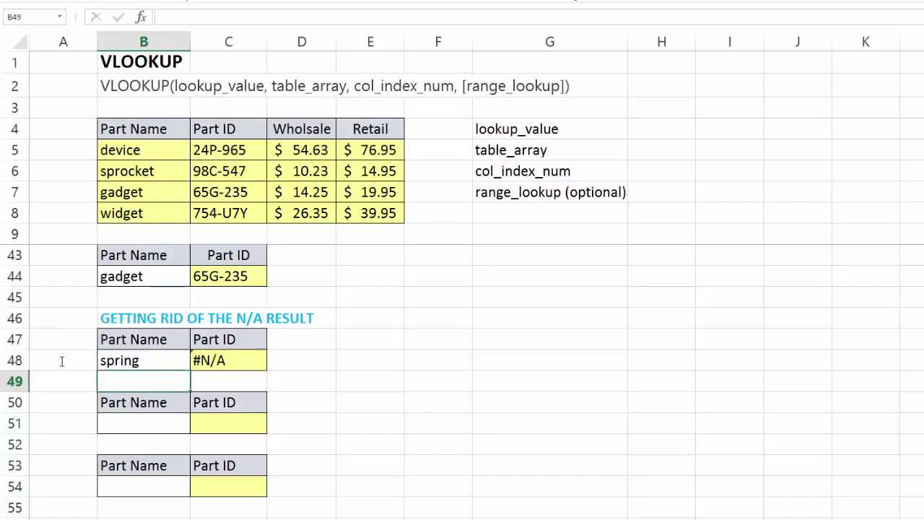
click(211, 420)
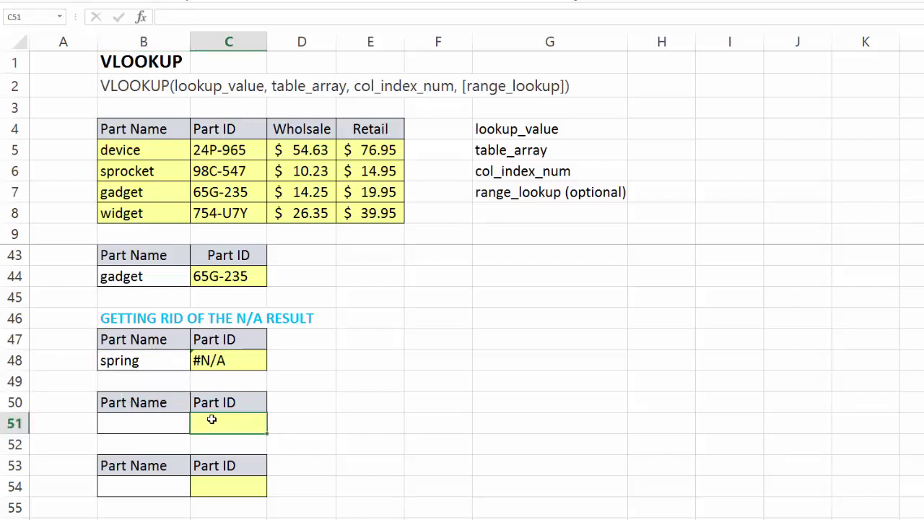
click(162, 418)
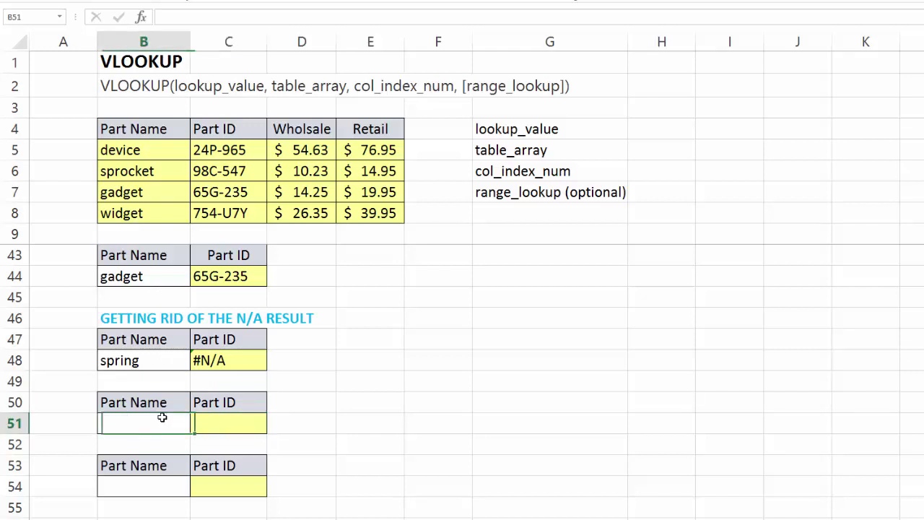
click(225, 421)
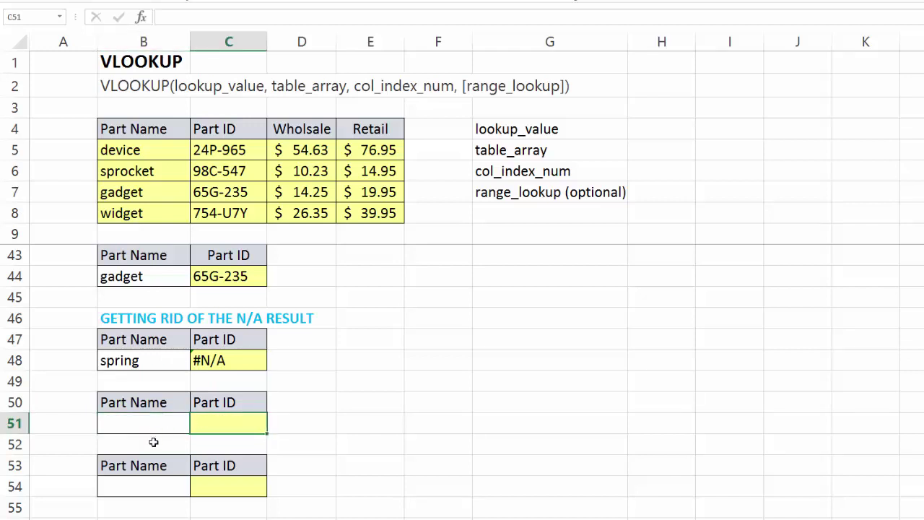
click(159, 423)
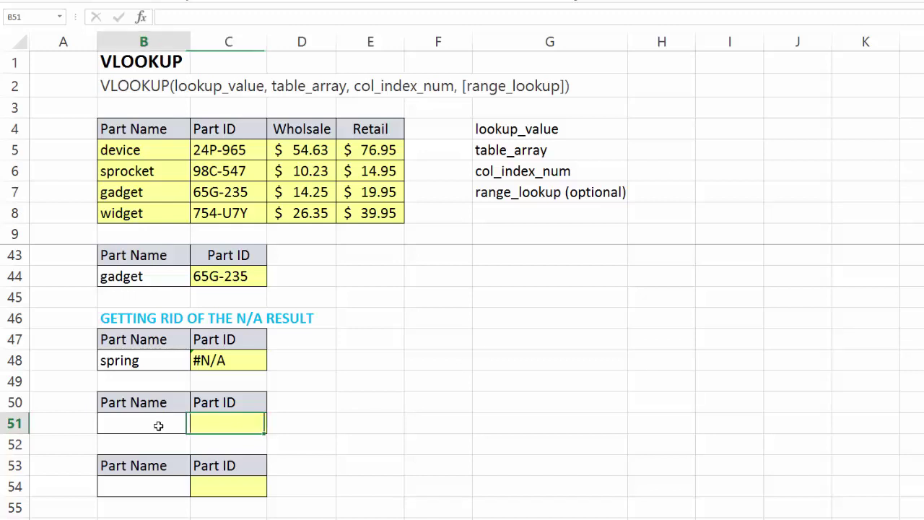
- Enter =VLOOKUP(B51,tblParts,2,0) in C51 to look up the Part ID for the blank part name
click(200, 424)
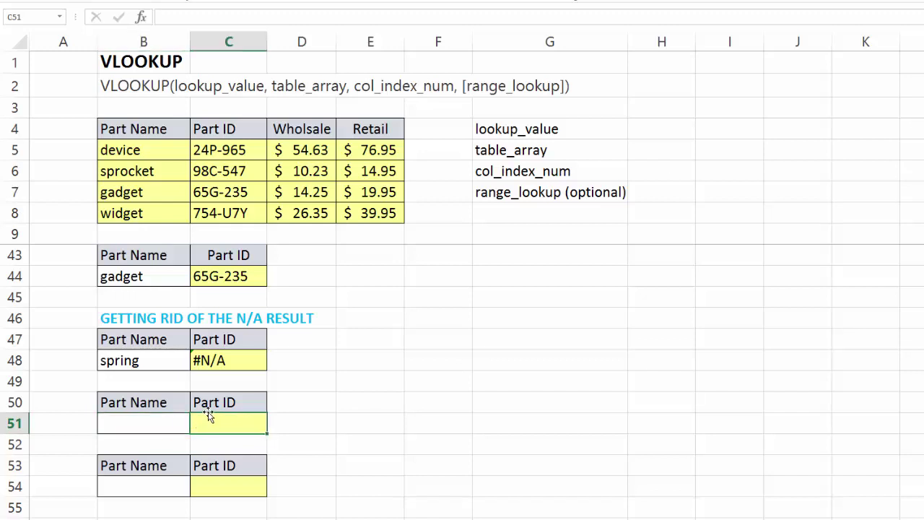
text(=vlo)
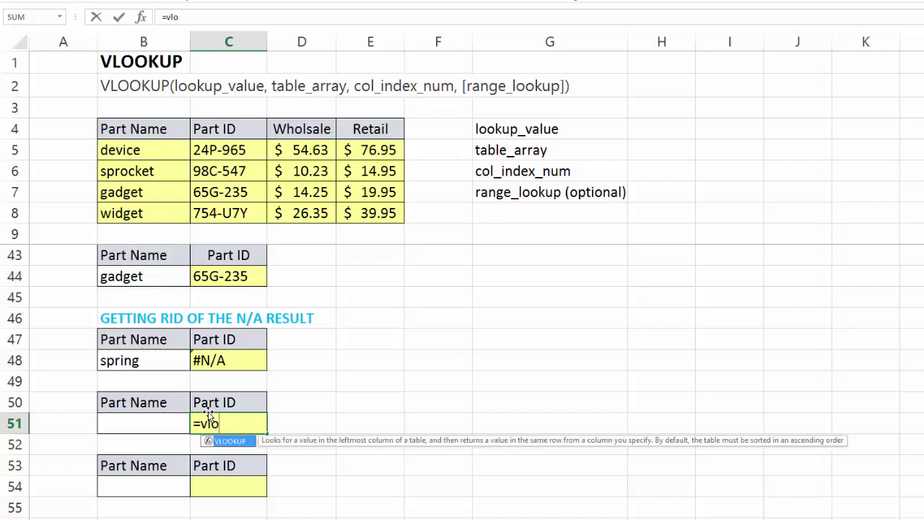
key(Tab)
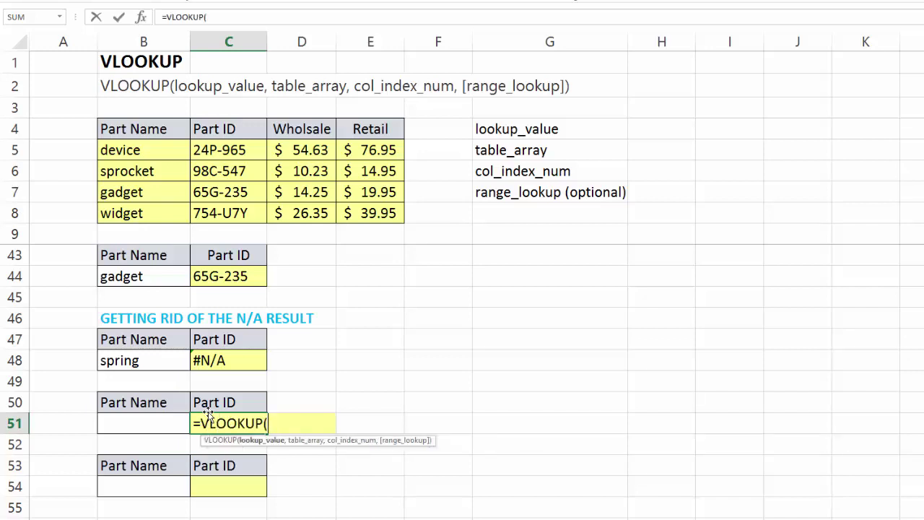
key(Left)
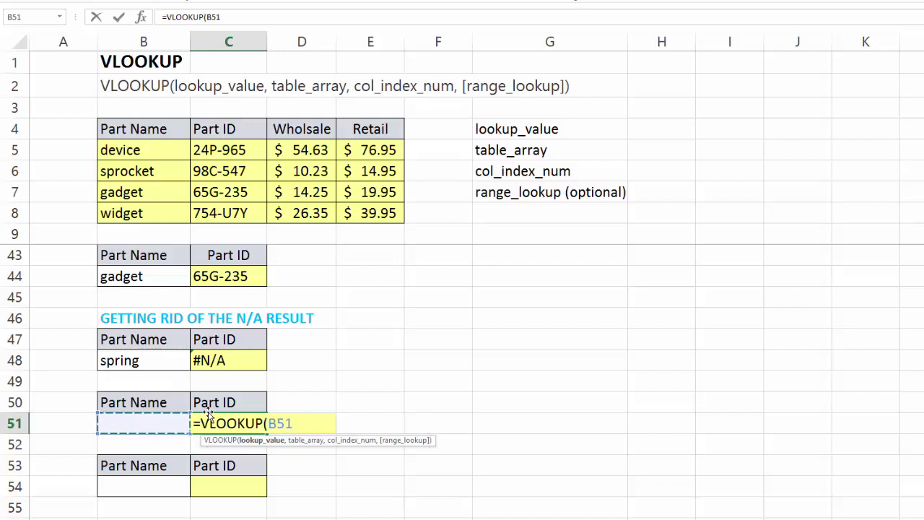
text(,)
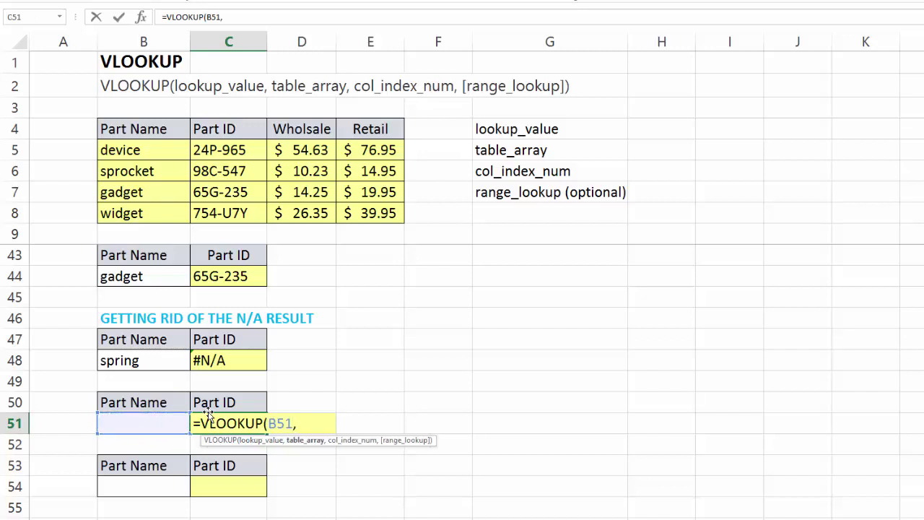
text(tblp)
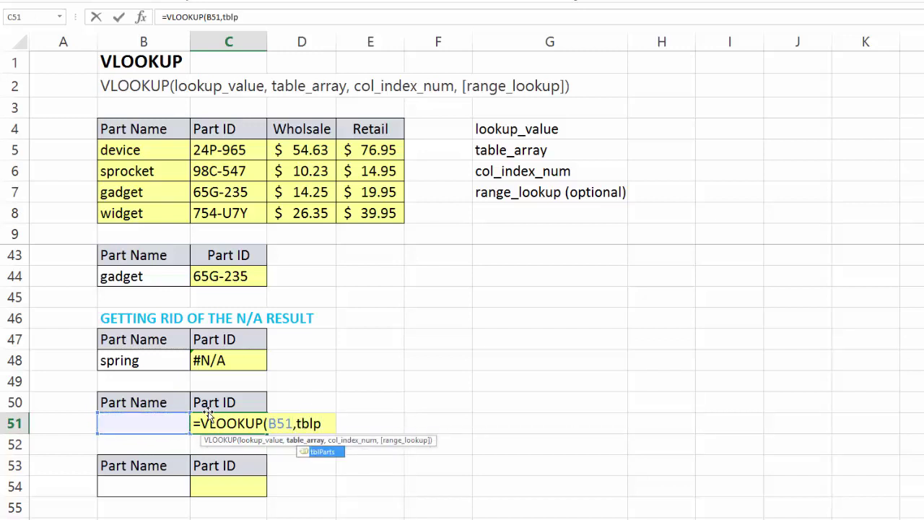
key(Tab)
text(,)
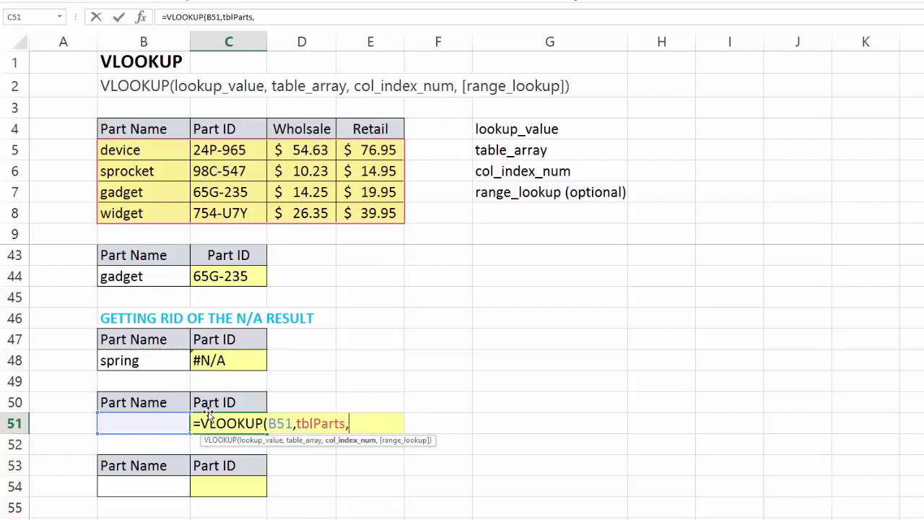
text(2,0)
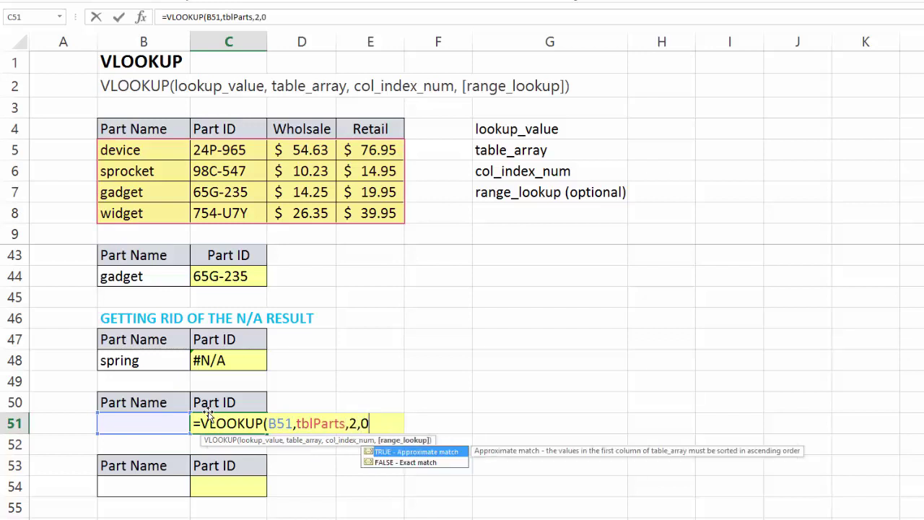
text())
key(Return)
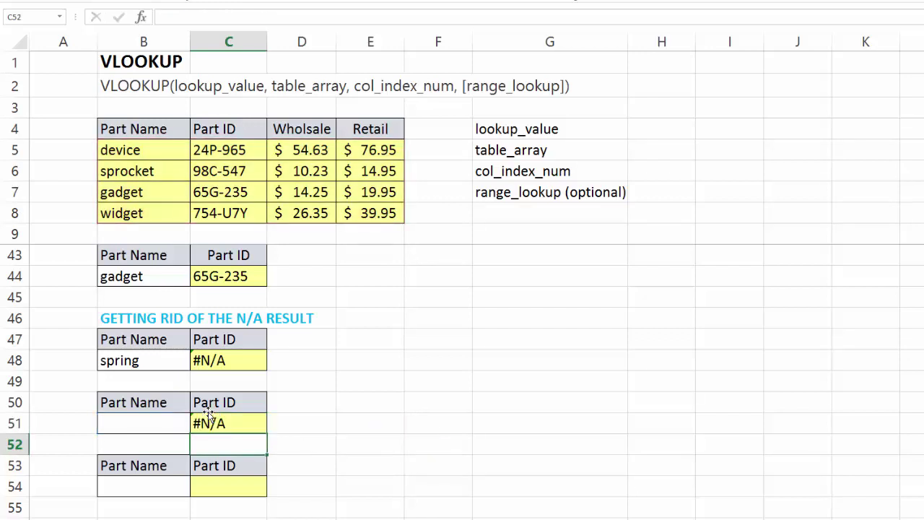
- Clear the part name gadget from B7 to test whether the blank B51 matches an empty table cell
click(173, 415)
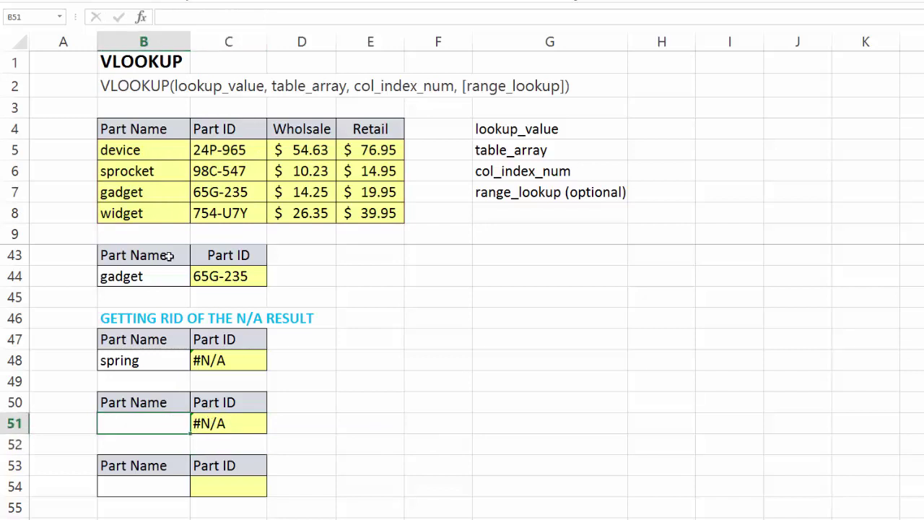
click(152, 192)
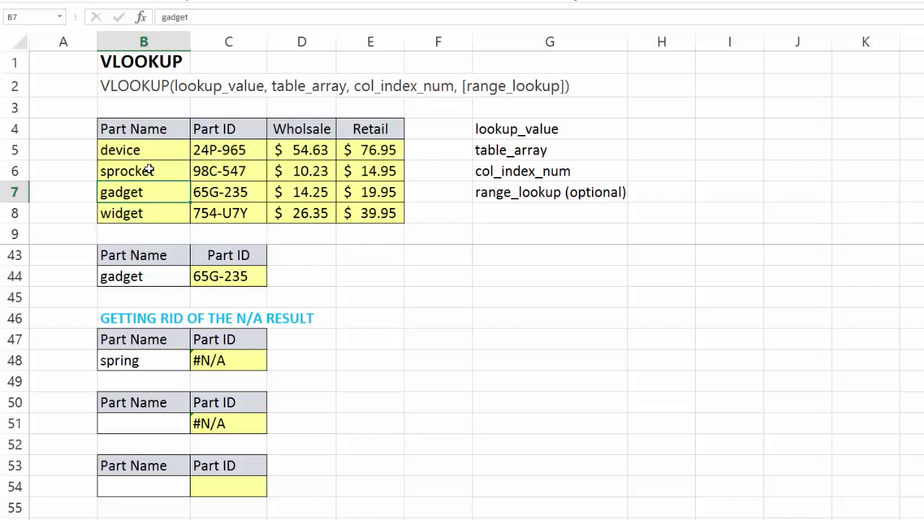
key(Delete)
click(149, 171)
click(153, 189)
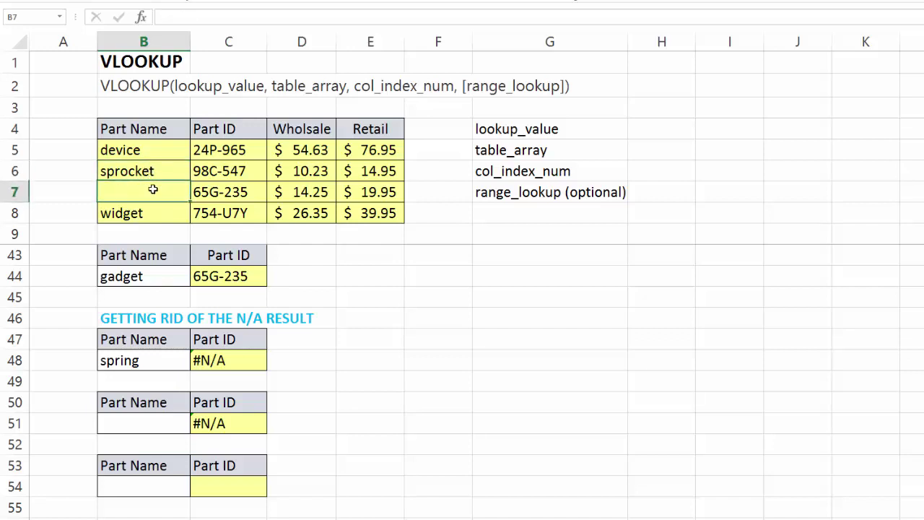
click(144, 425)
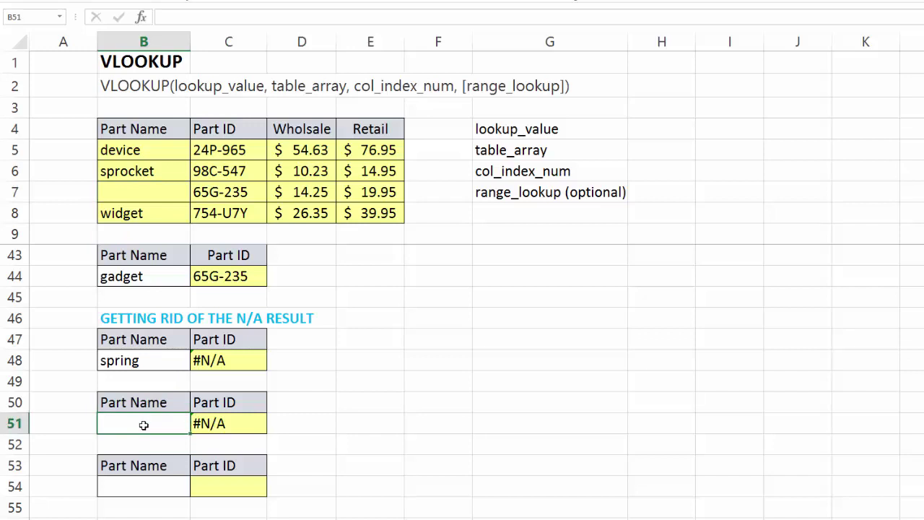
- Undo the deletion of the part name in B7
click(132, 192)
key(ctrl+z)
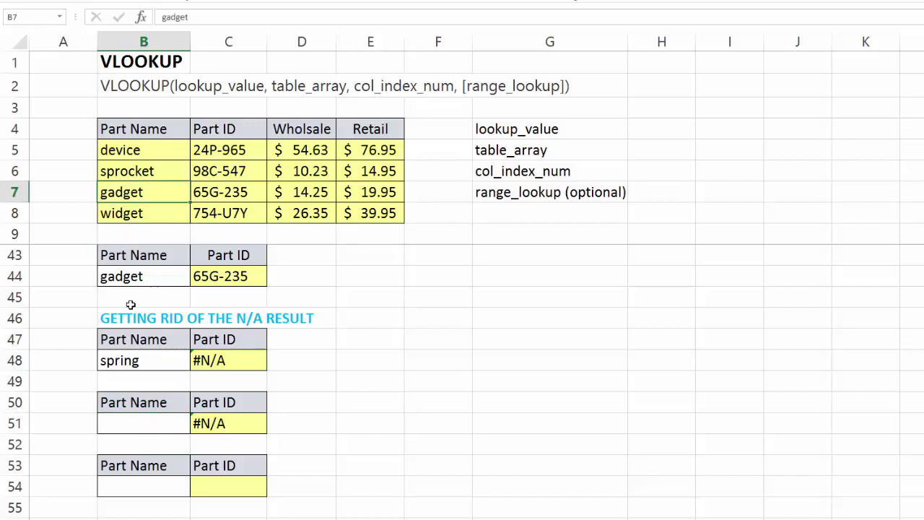
click(305, 441)
- Wrap the lookup in C48 in IFNA as =IFNA(VLOOKUP(B48,tblParts,2,0),"not a part")
scroll(306, 441, down, 1)
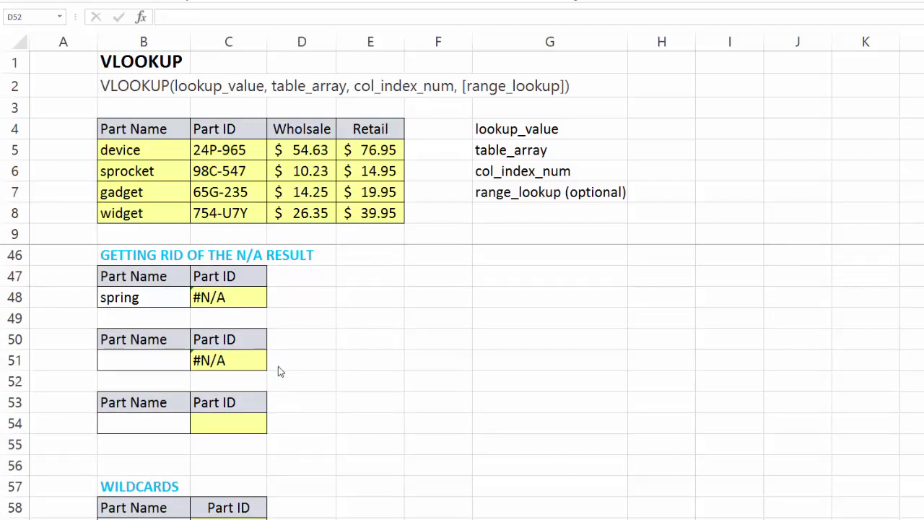
click(225, 297)
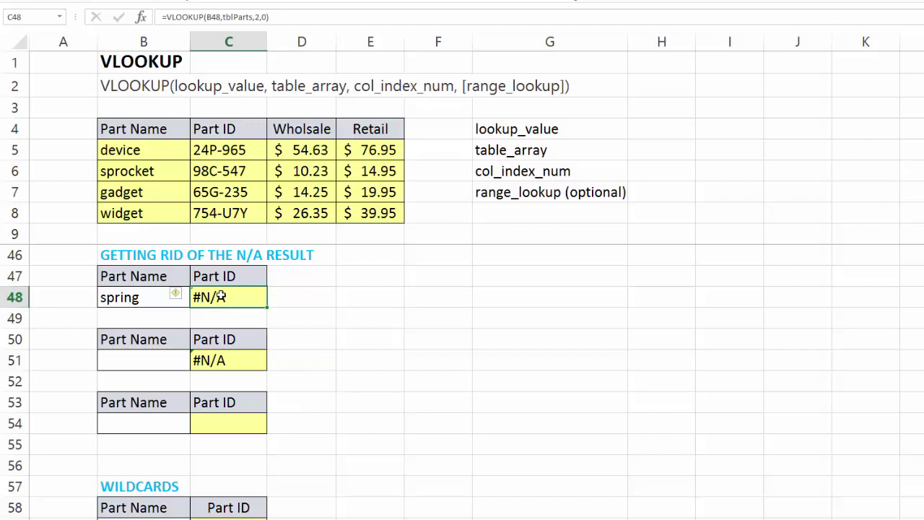
double_click(219, 297)
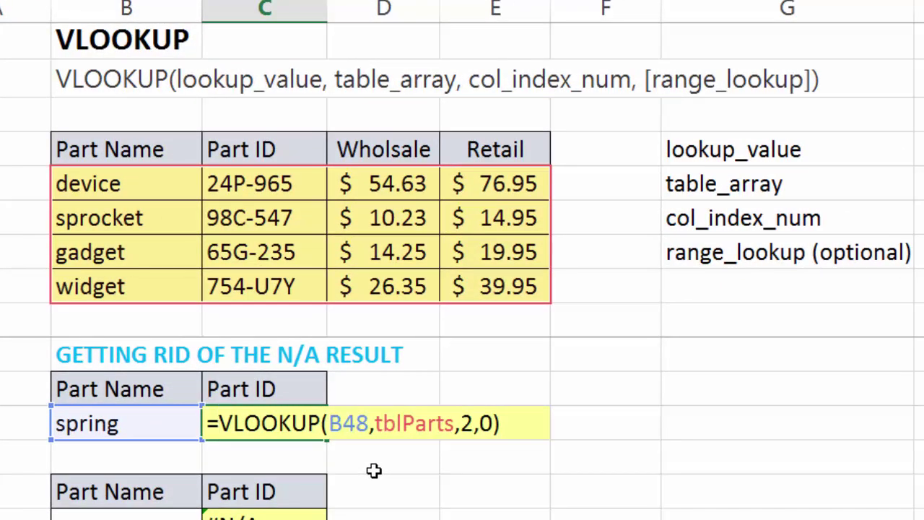
text(ifna)
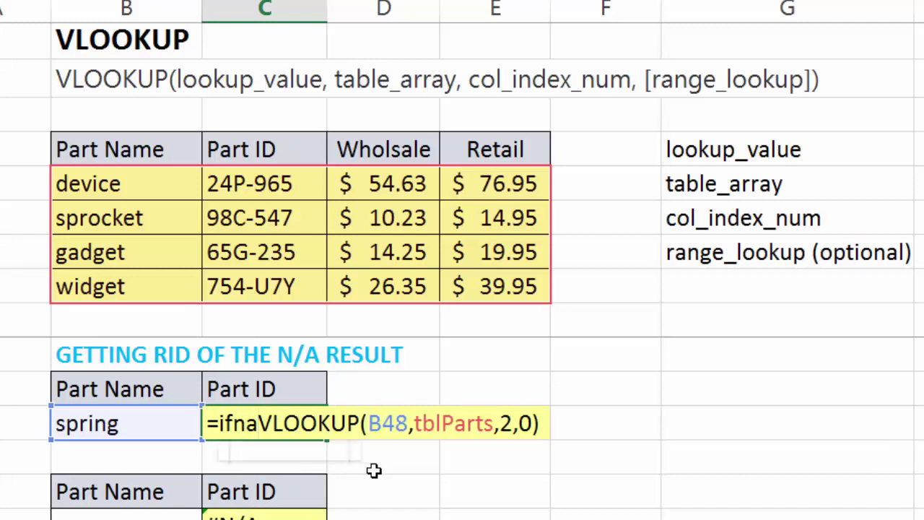
text(()
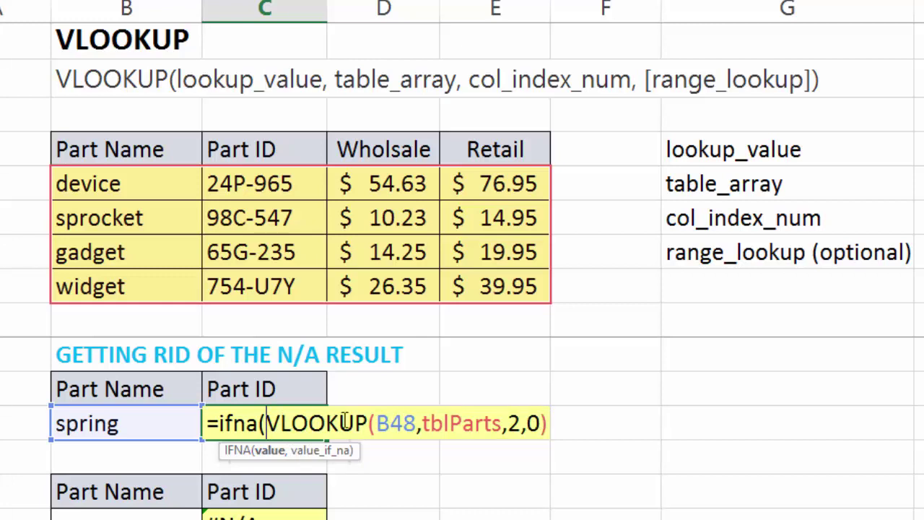
click(548, 424)
text(,)
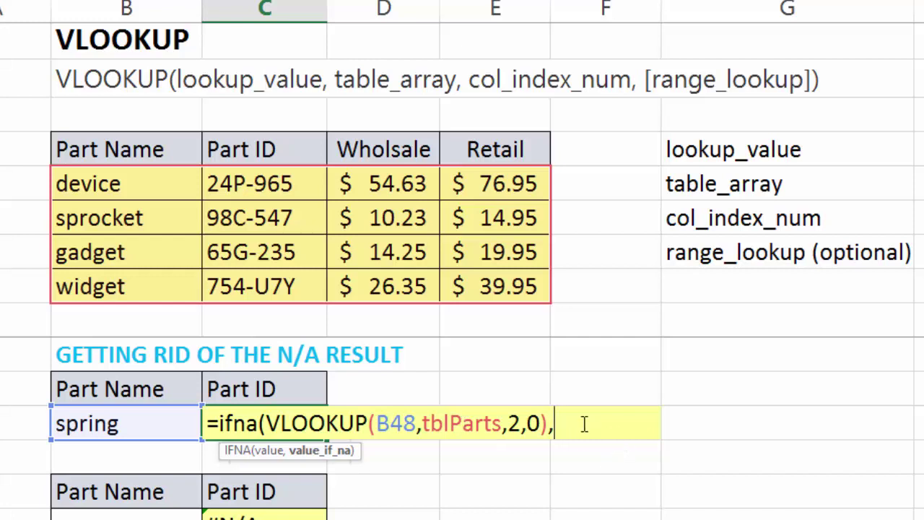
text("not a part)
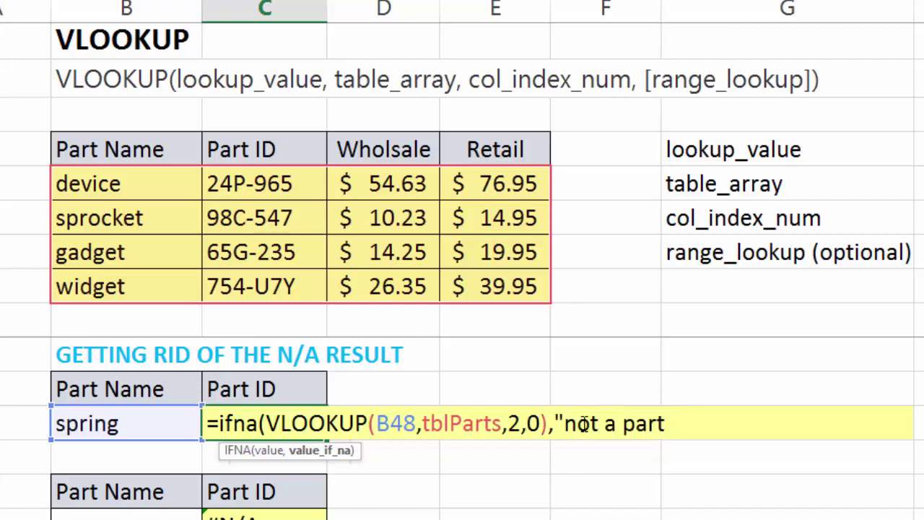
text("))
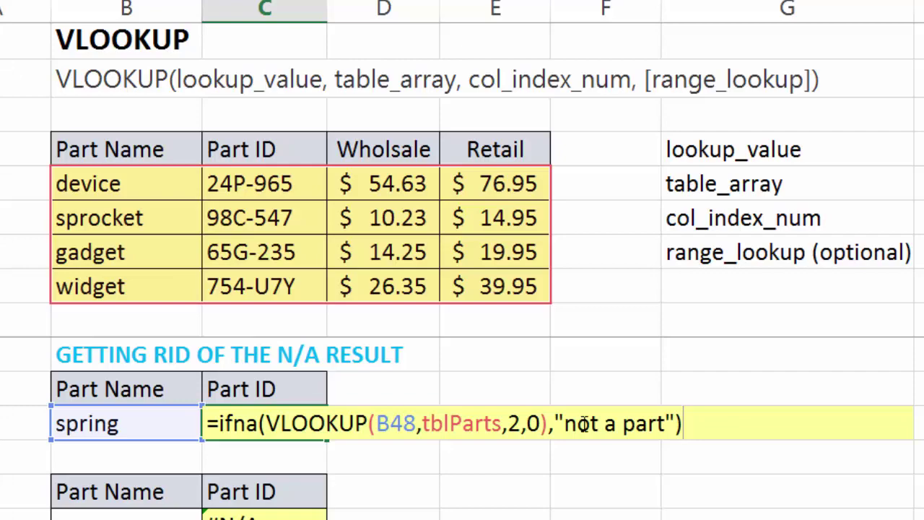
key(Return)
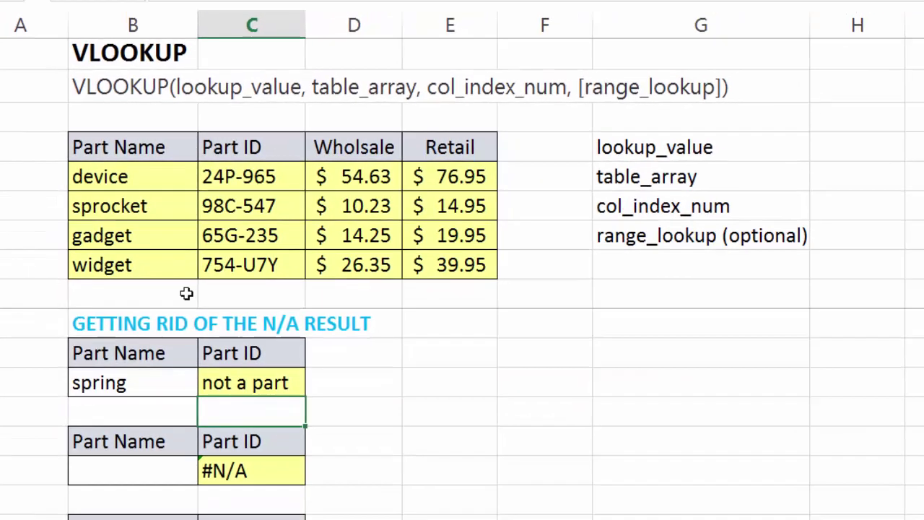
- Replace the part name in B48 with gadget to test the IFNA formula on a listed part
click(132, 423)
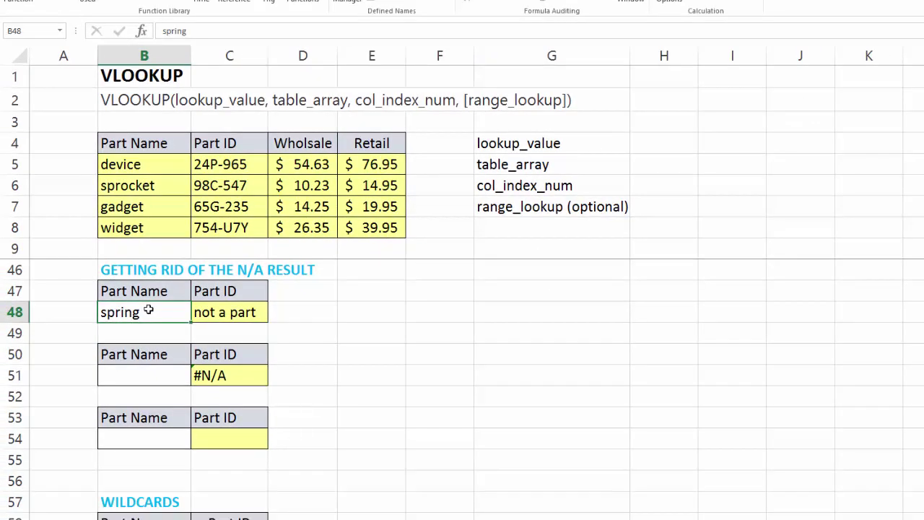
text(gadget)
key(Return)
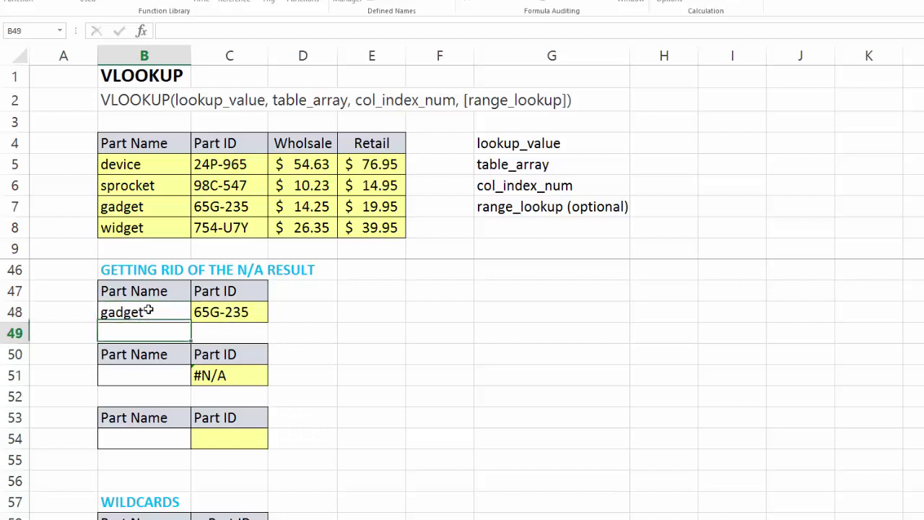
- Clear the part name in B48 to test a blank entry, and enter widget in its place
click(148, 311)
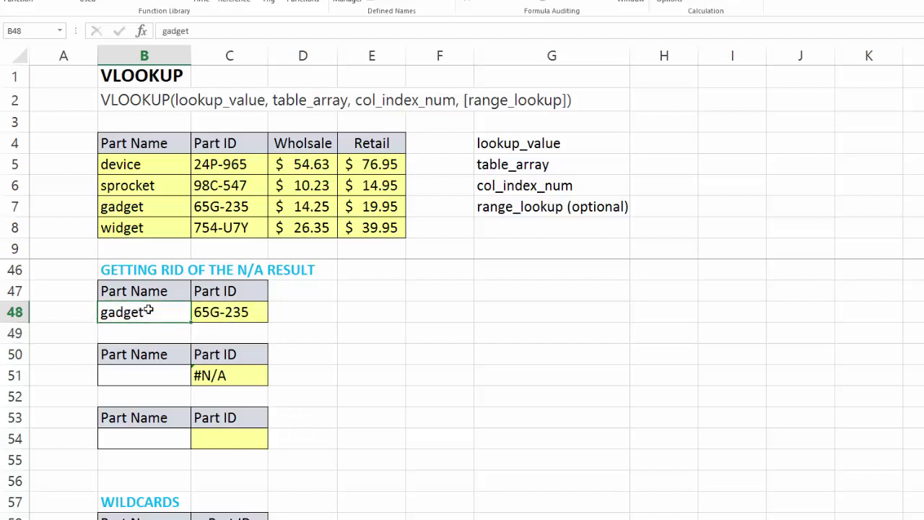
key(Delete)
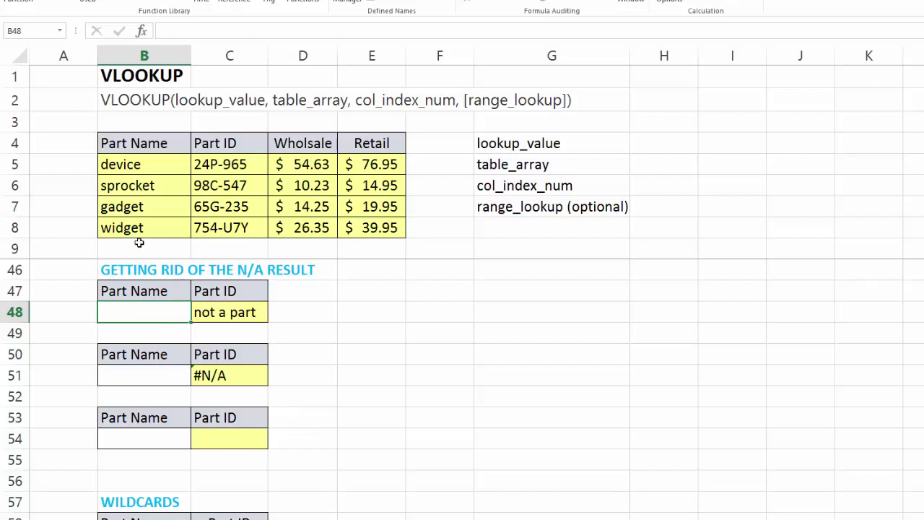
text(wi)
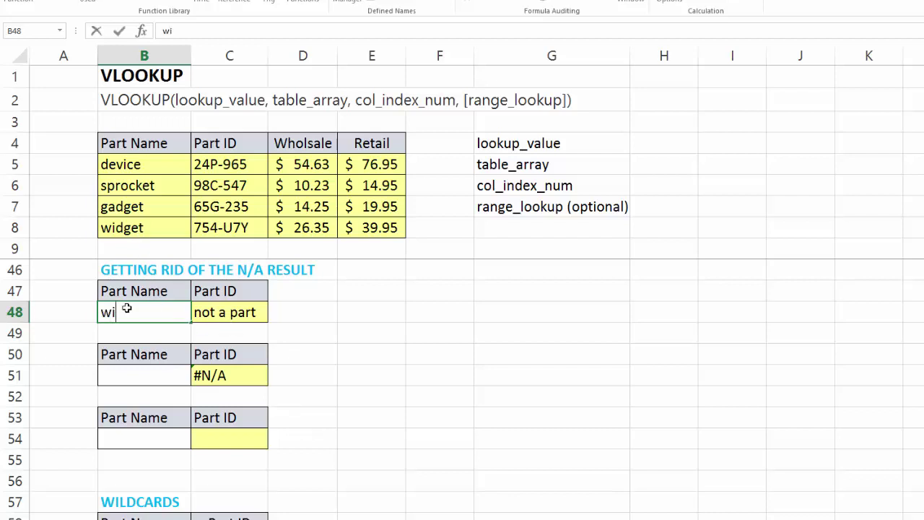
text(dget)
key(Return)
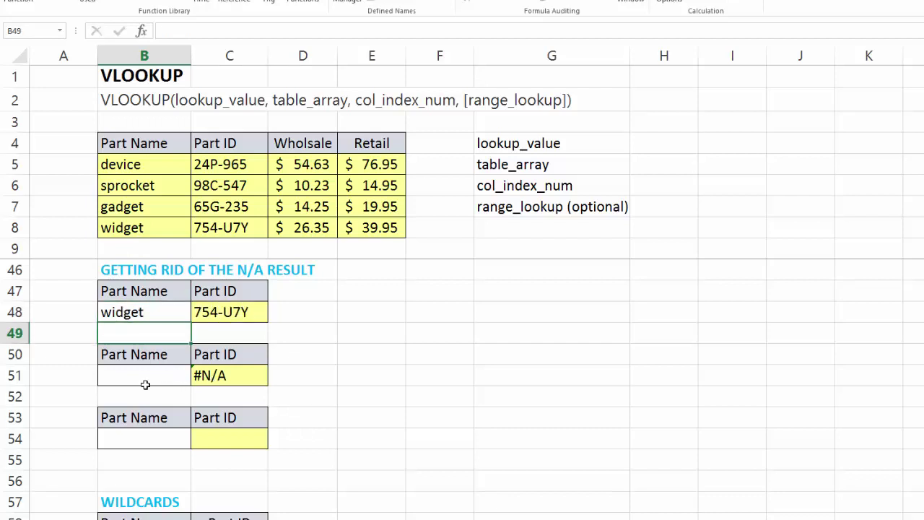
- Start wrapping the VLOOKUP formula in C51 in an IF function by inserting if( before VLOOKUP
click(145, 380)
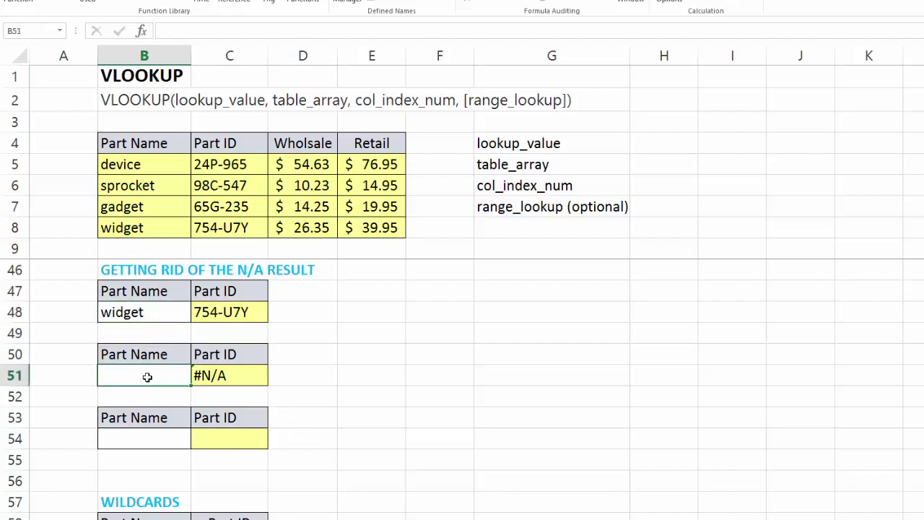
double_click(209, 375)
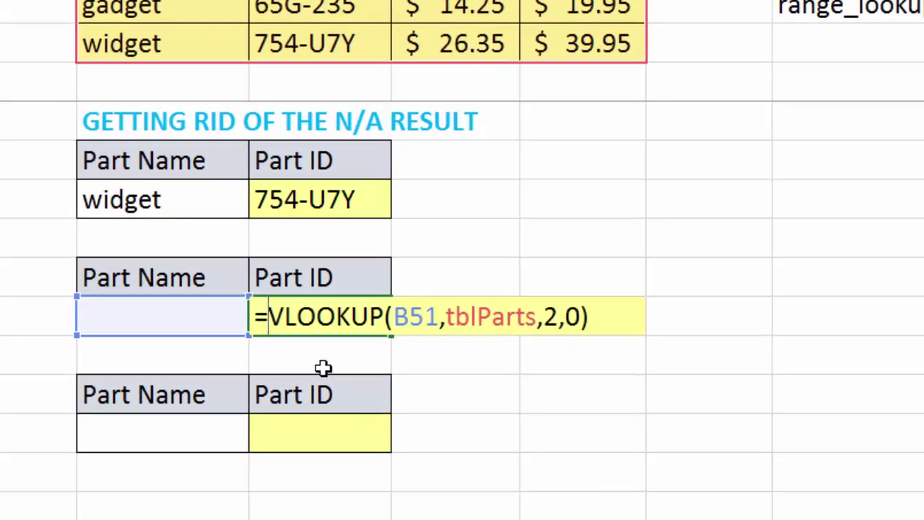
text(=)
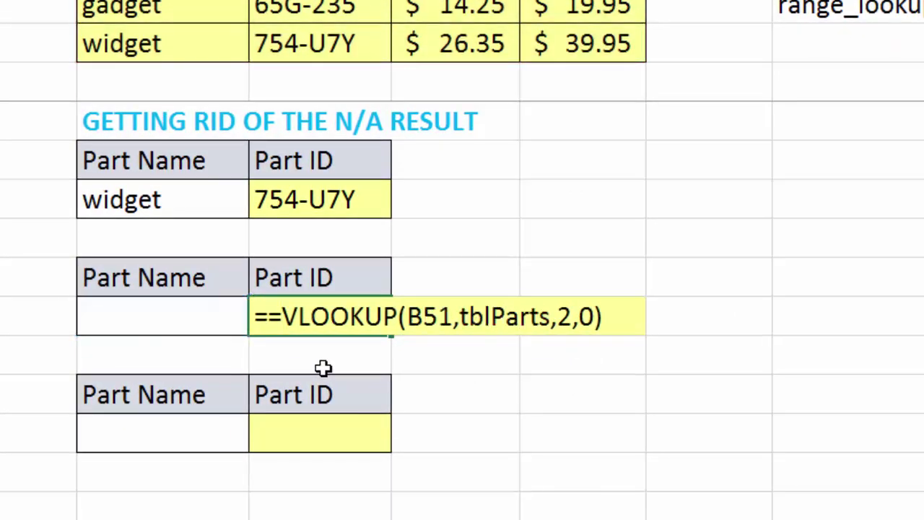
key(BackSpace)
text(if)
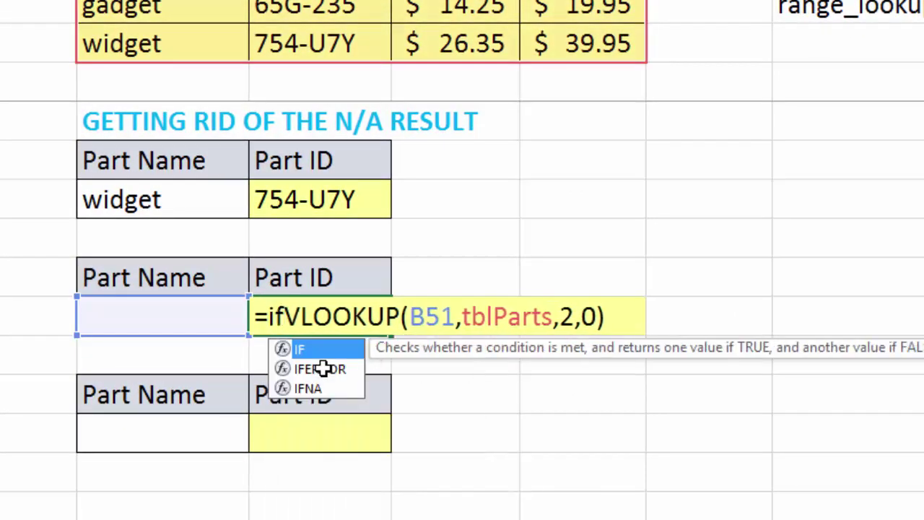
text(()
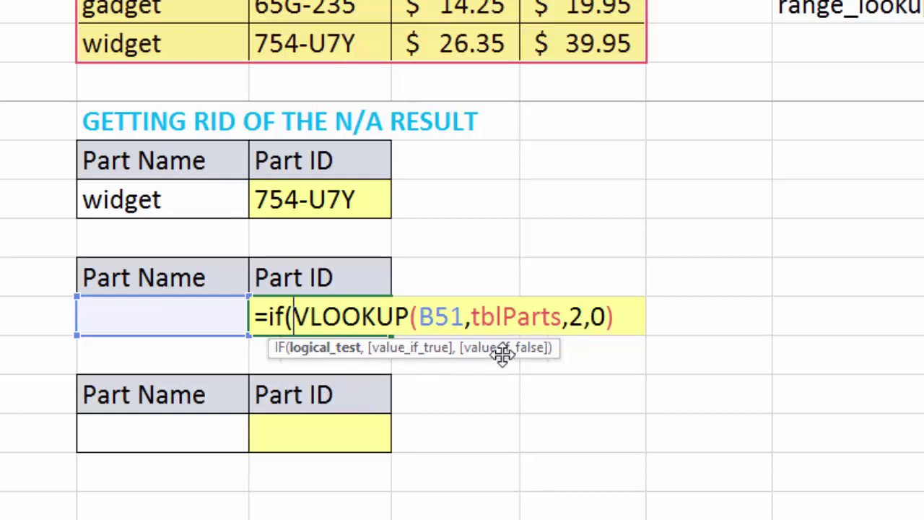
drag(502, 354, 501, 365)
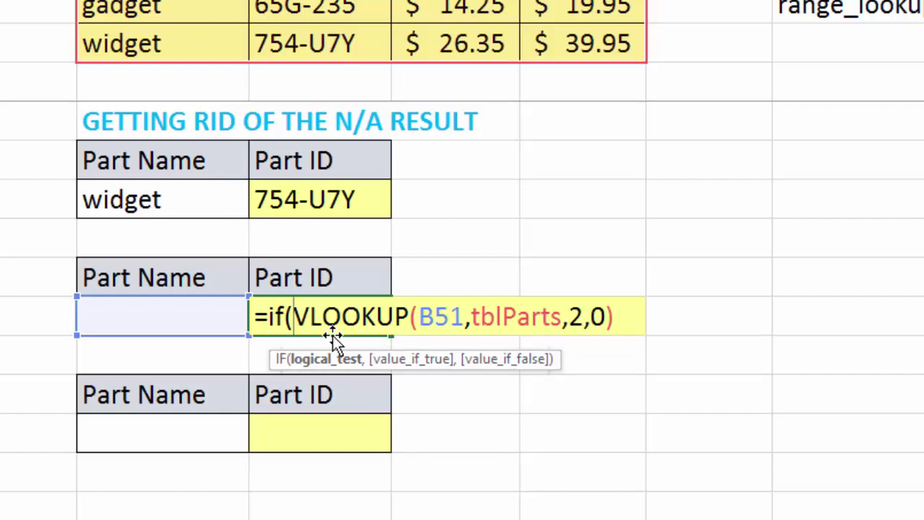
key(Left)
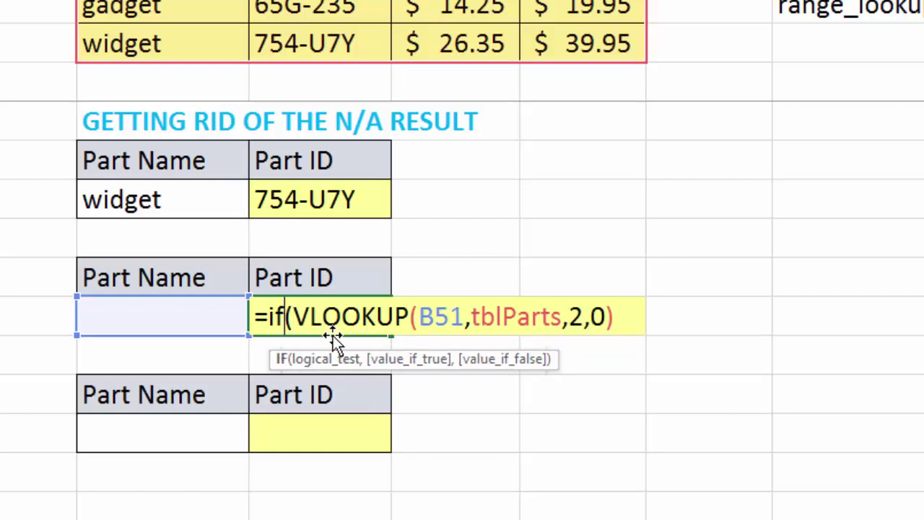
click(109, 322)
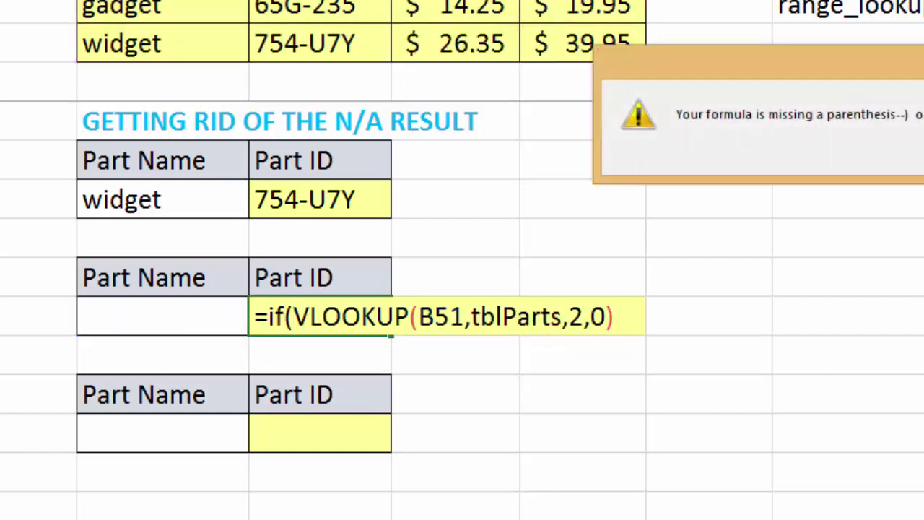
key(Return)
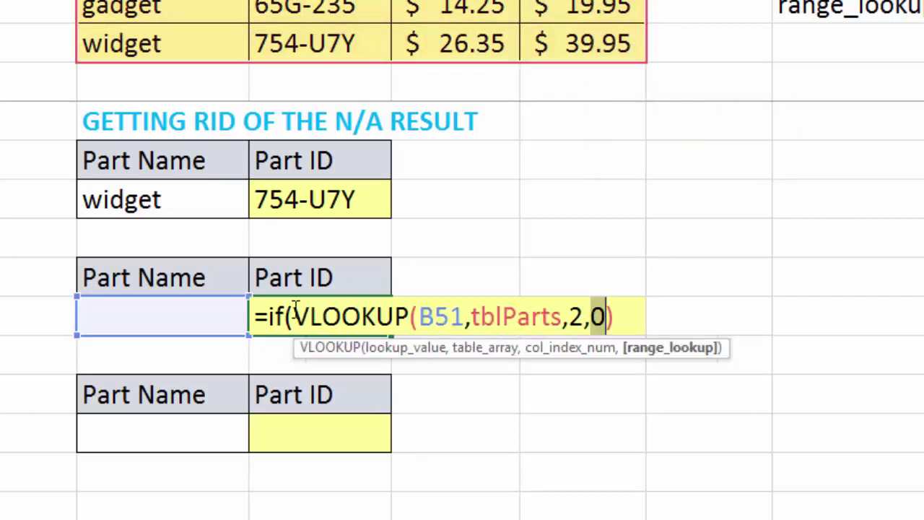
click(288, 316)
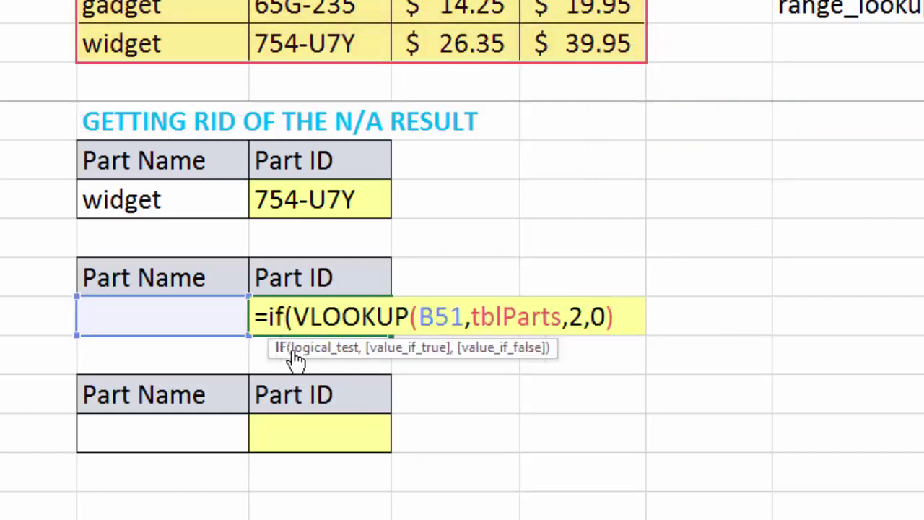
- Complete the C51 formula as =IF(B51="","",VLOOKUP(B51,tblParts,2,0)) so a blank part name returns a blank Part ID
click(294, 321)
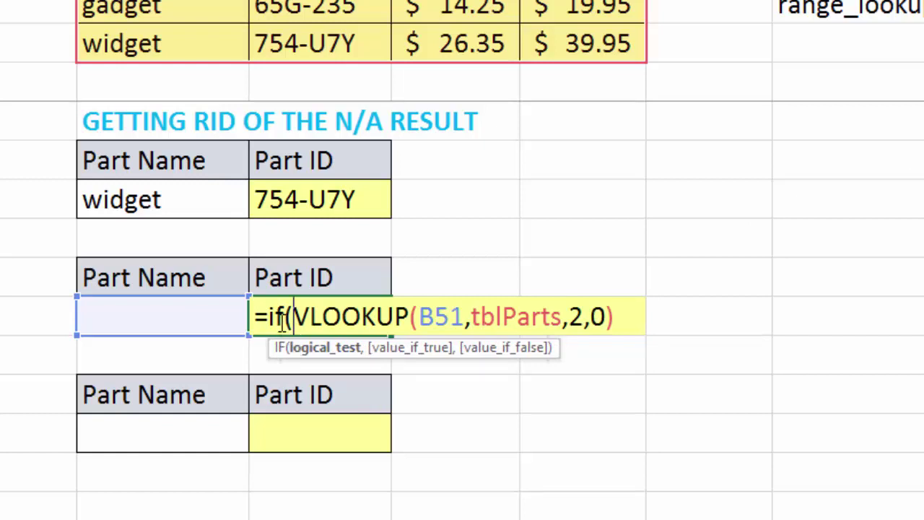
click(186, 331)
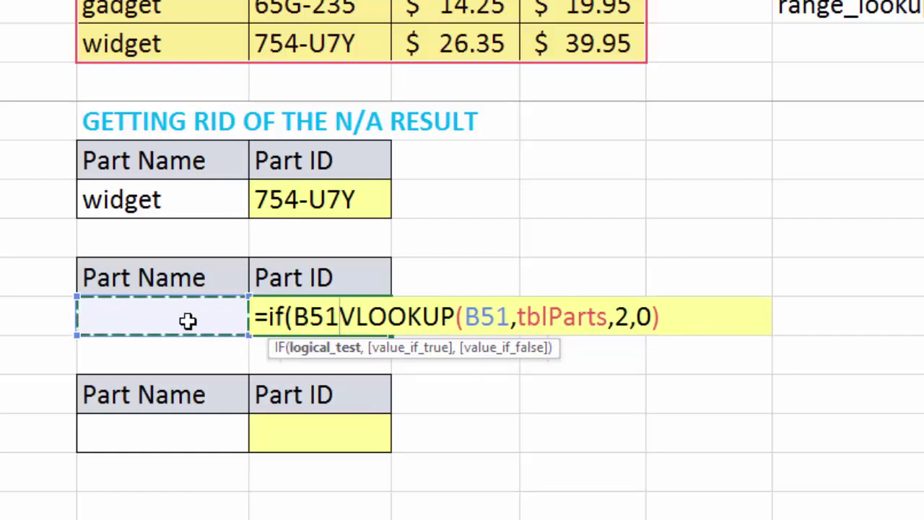
text(=)
text("")
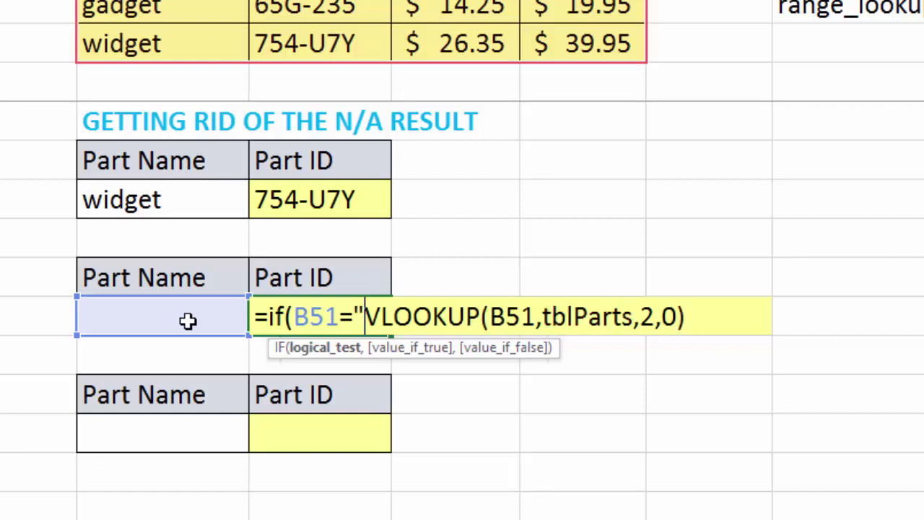
text(,)
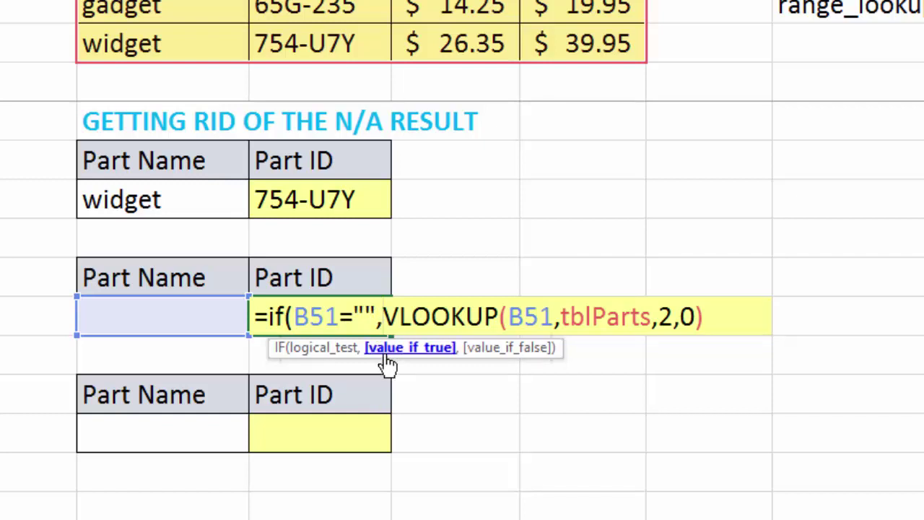
text("")
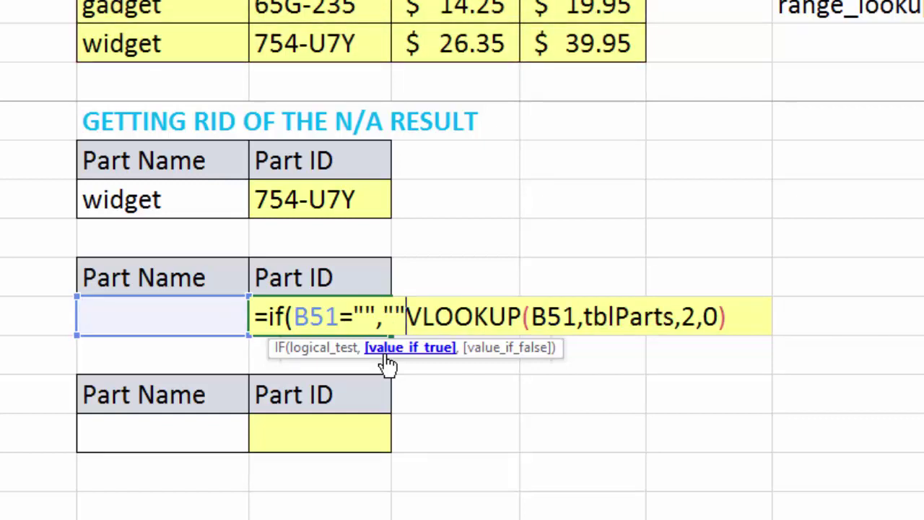
text(,)
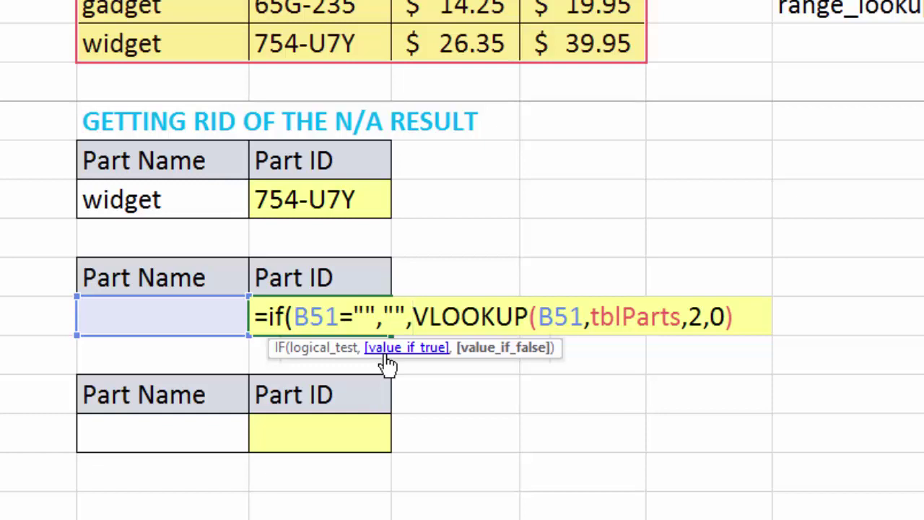
click(747, 317)
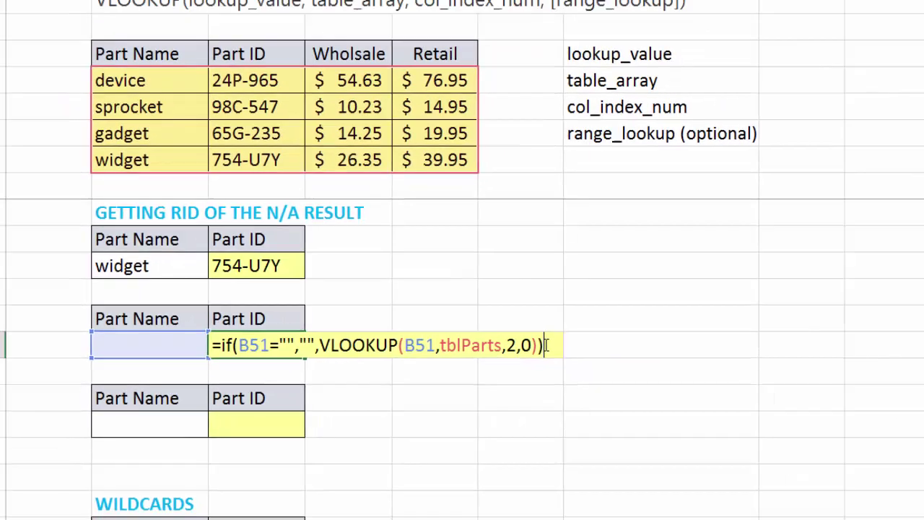
key(Return)
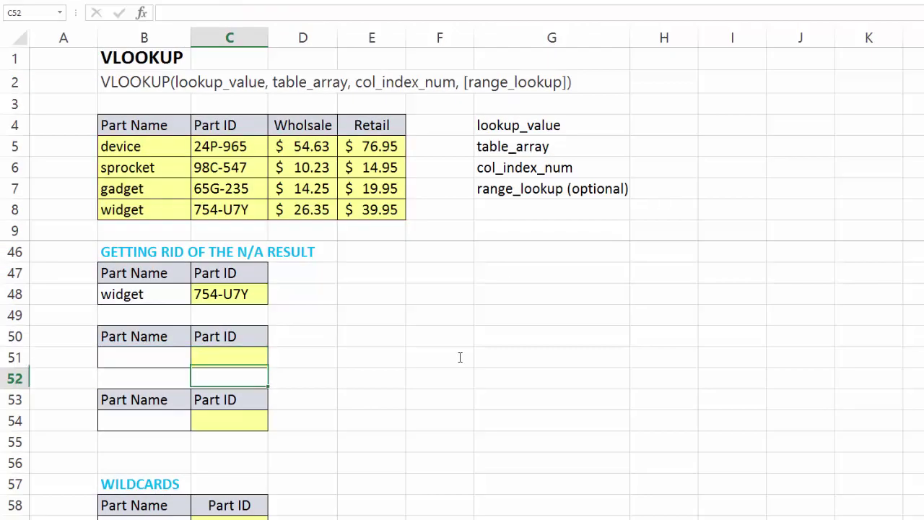
click(163, 361)
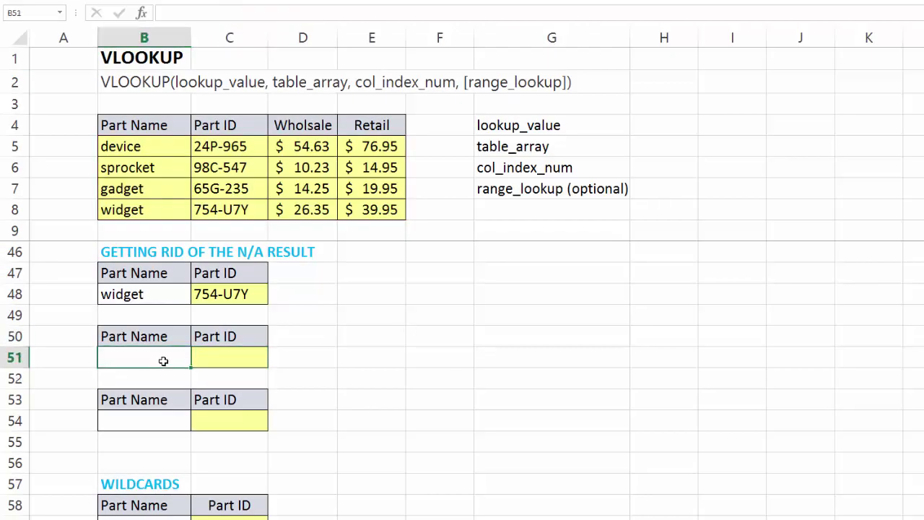
click(219, 358)
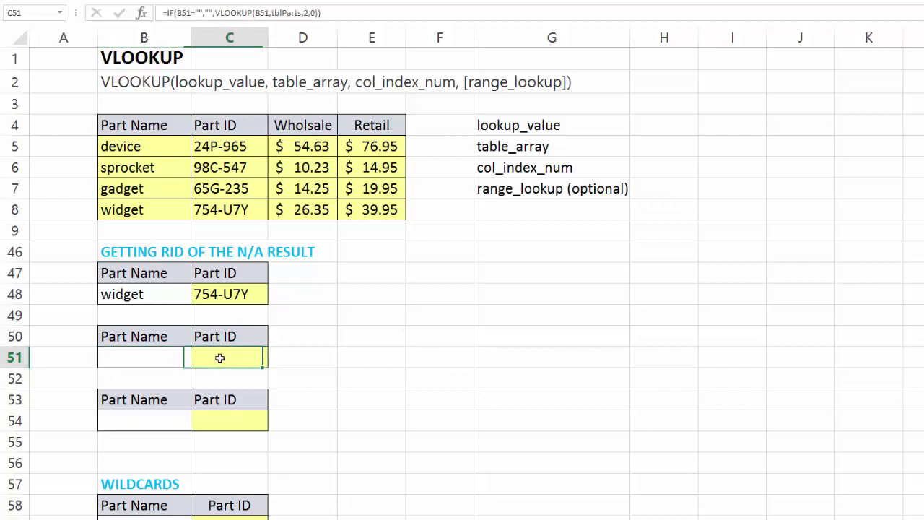
- Test the C51 formula by entering gaDGET as the part name in B51, and replace it with the unlisted part spring
click(142, 358)
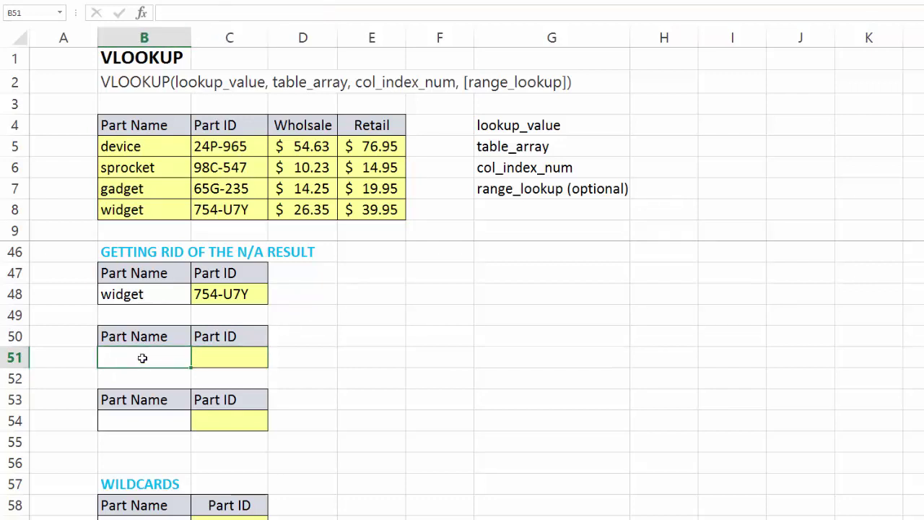
text(gaDGET)
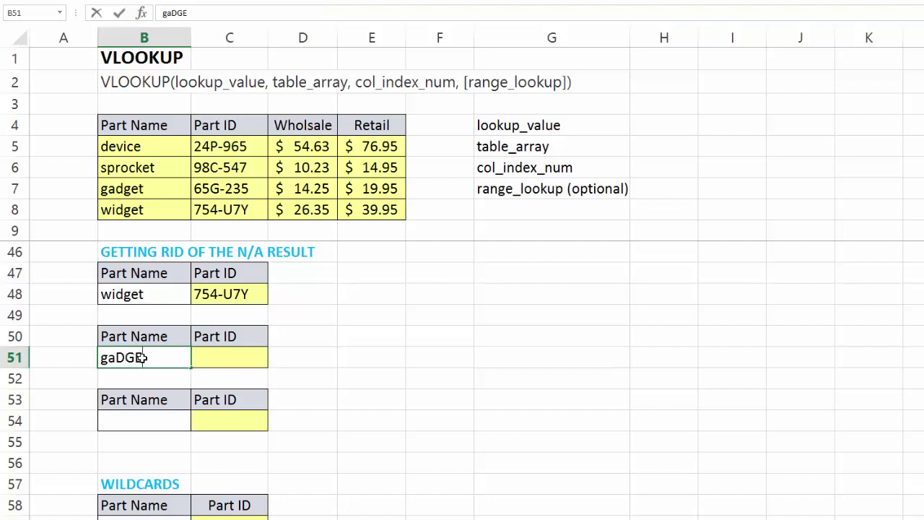
key(Return)
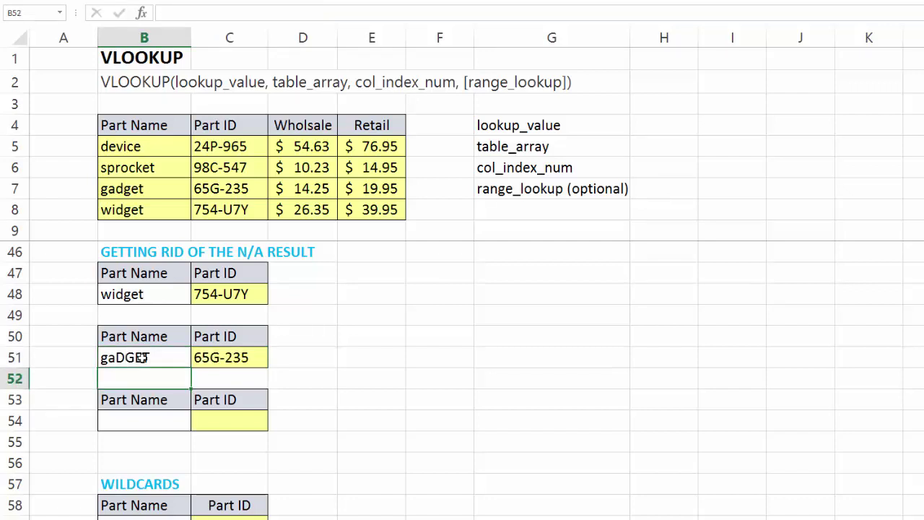
click(171, 359)
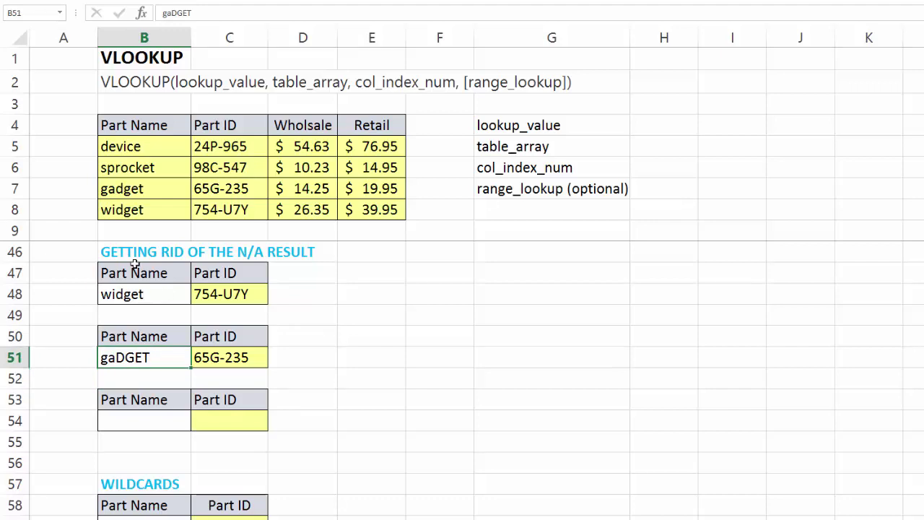
text(spring)
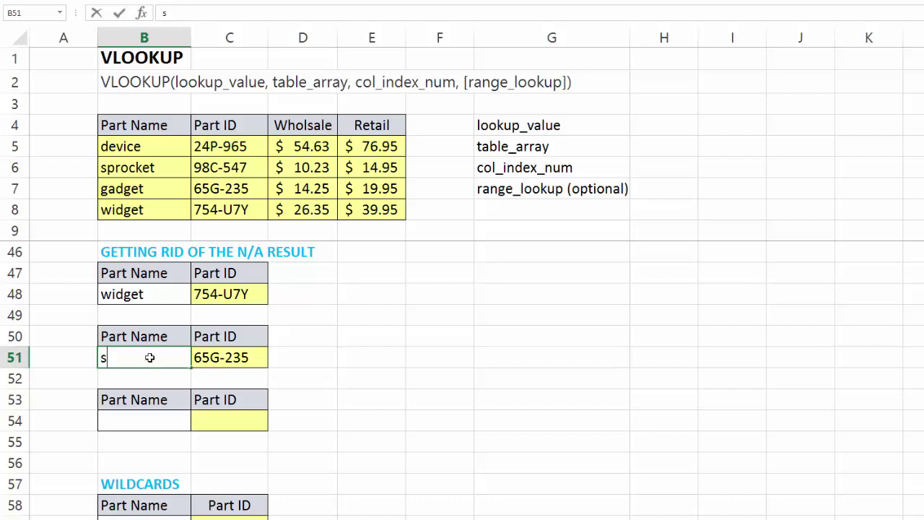
key(Return)
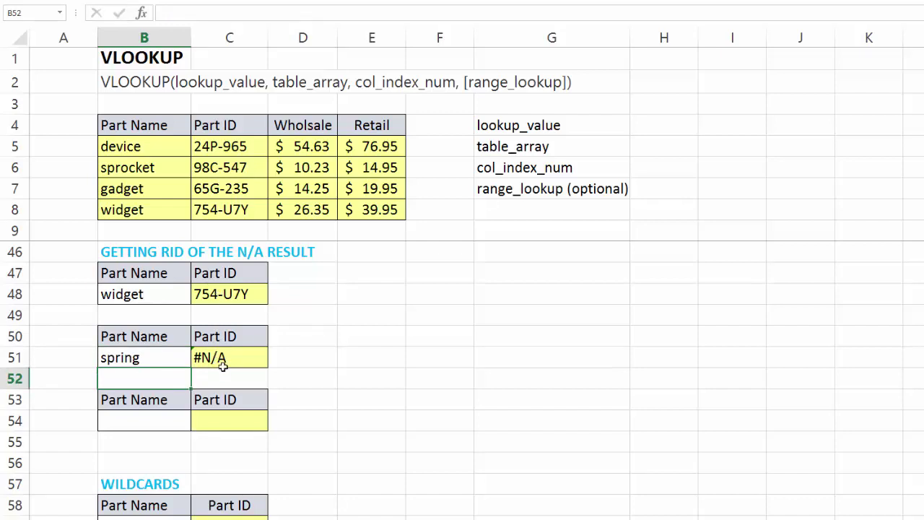
- Enter the formula =VLOOKUP(B54,tblParts,2,0) in C54 to look up the Part ID for the part name in B54
click(220, 417)
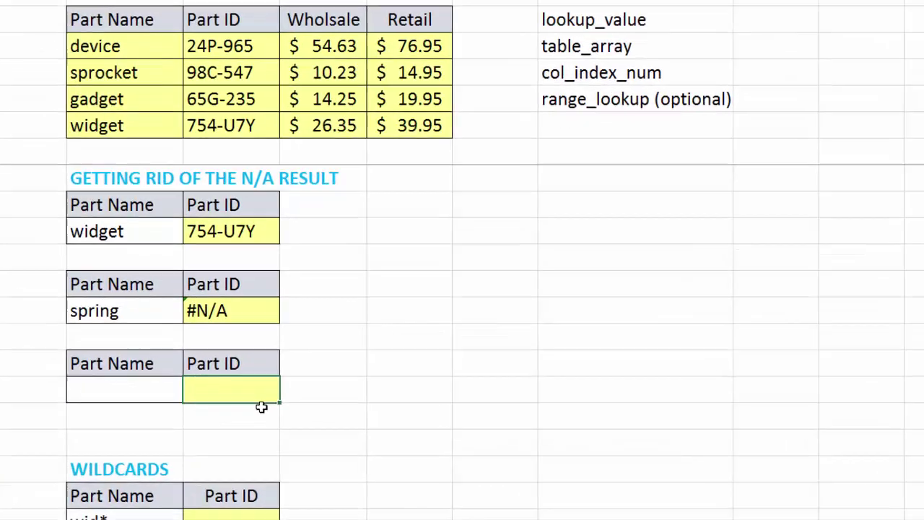
text(=)
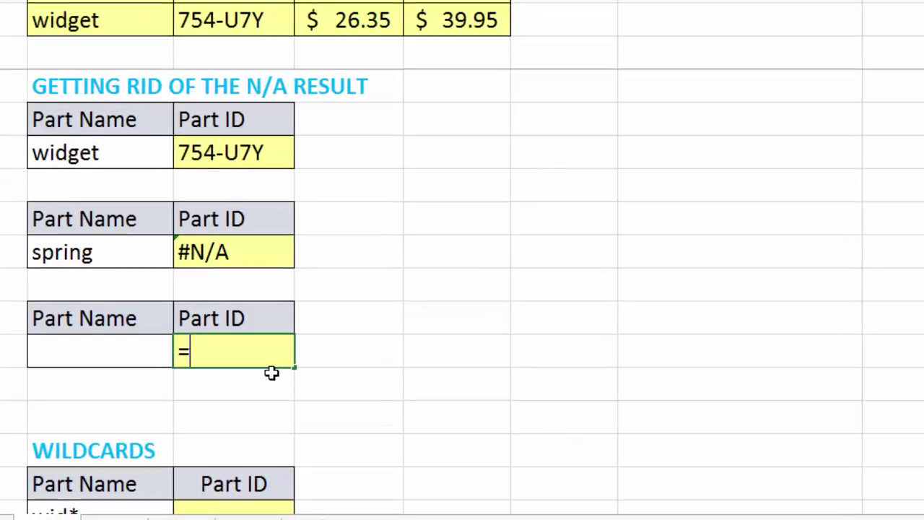
text(vlo)
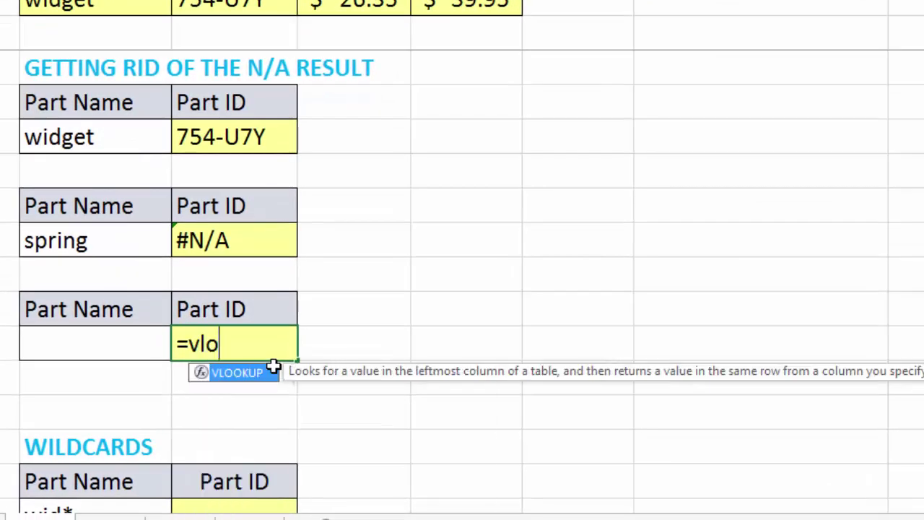
key(Tab)
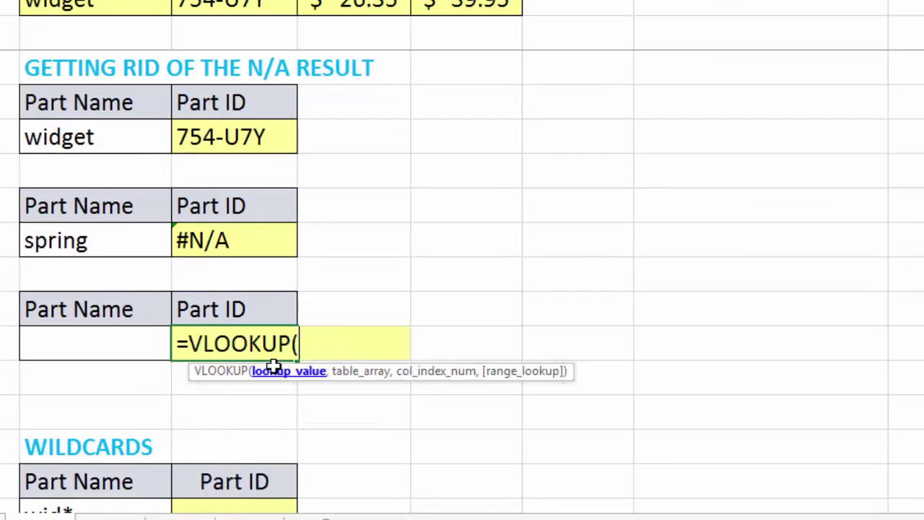
key(Left)
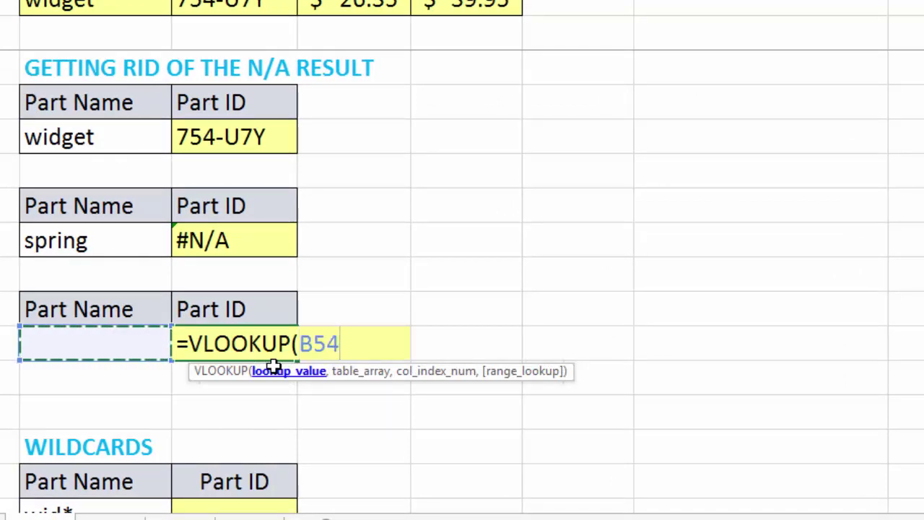
text(,)
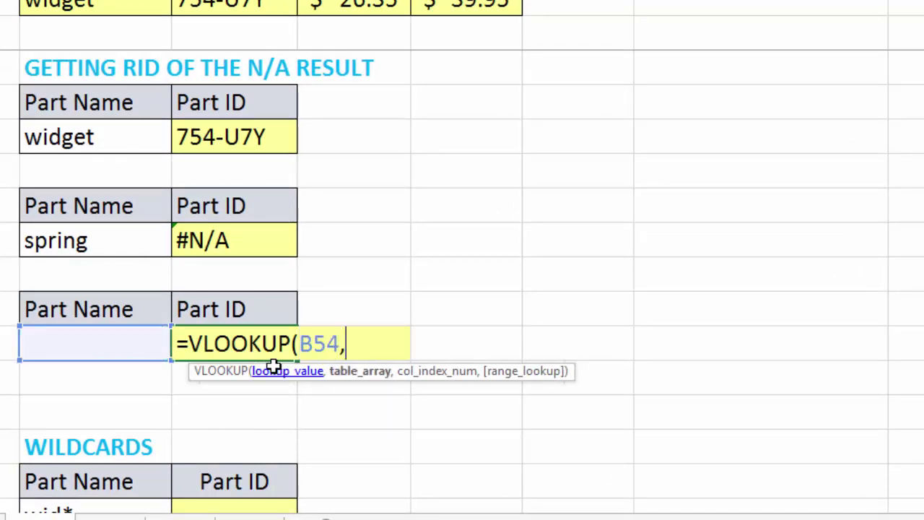
text(tbl)
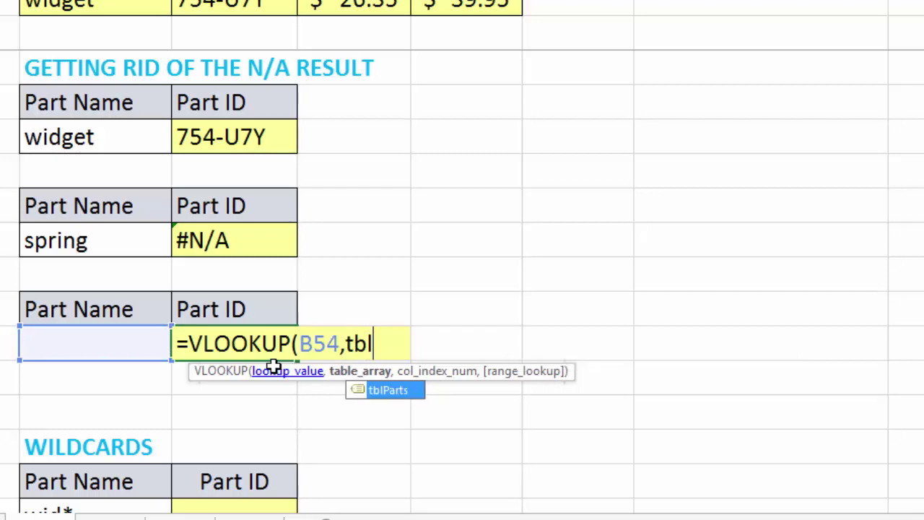
key(Tab)
text(,)
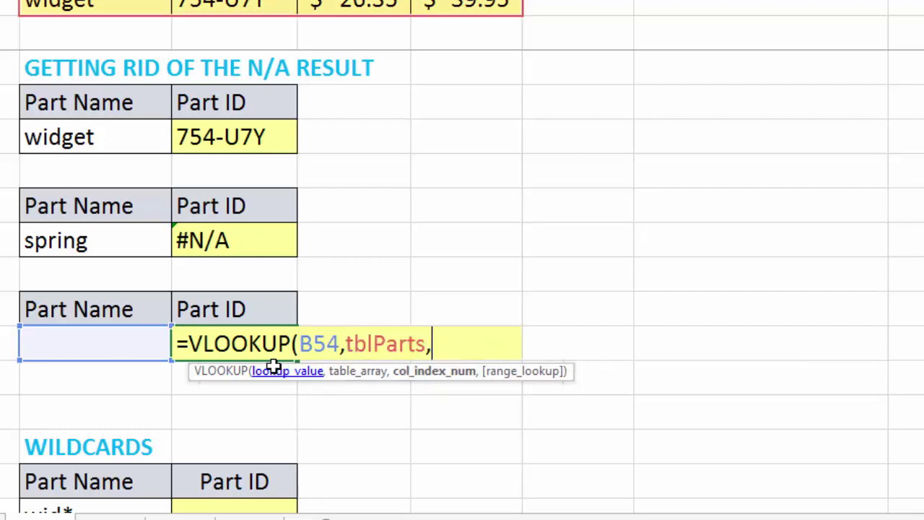
text(2,0))
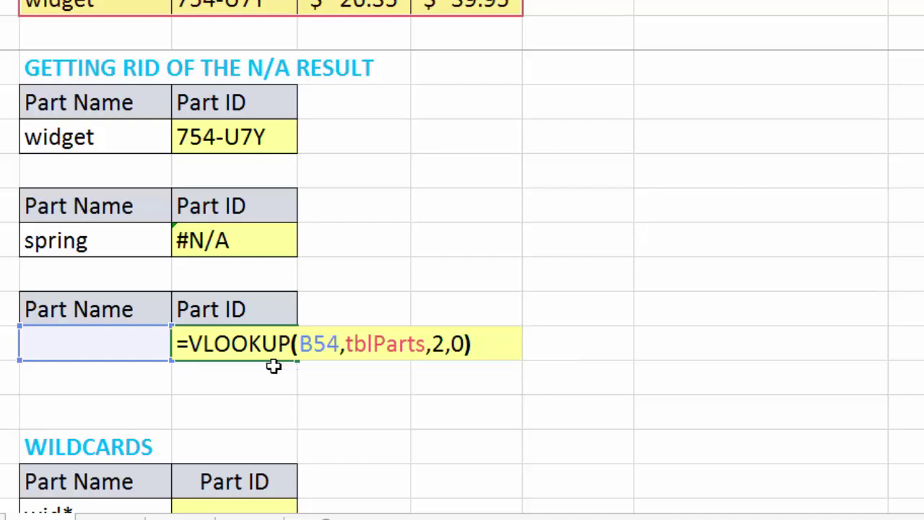
key(Return)
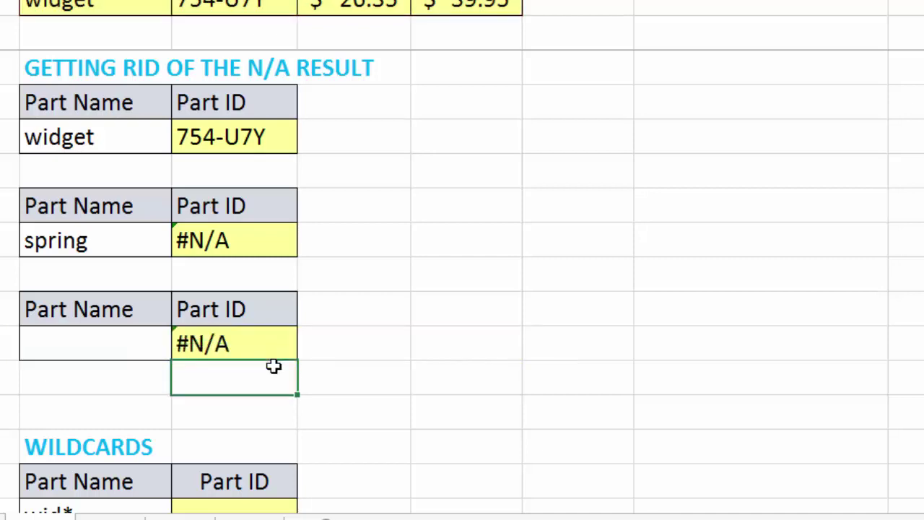
- Enter spring as the part name in B54 to test the plain VLOOKUP with an unlisted part
click(278, 344)
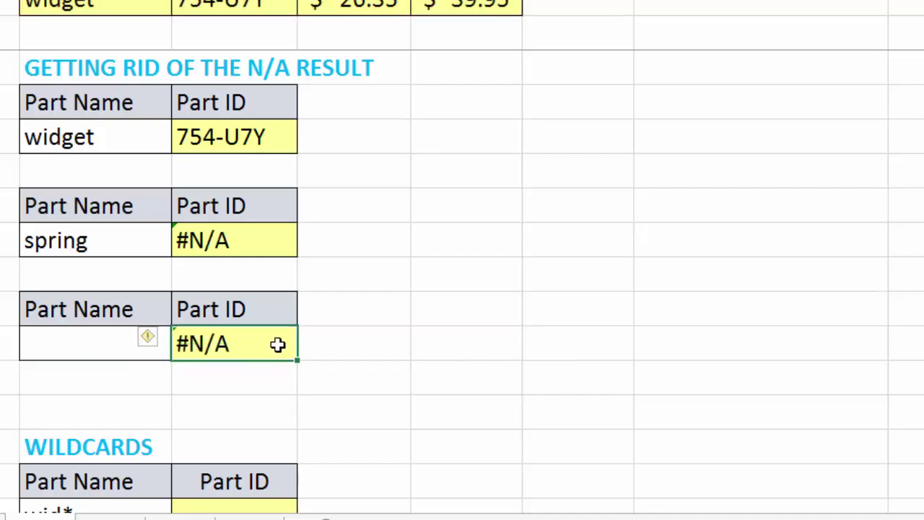
double_click(213, 344)
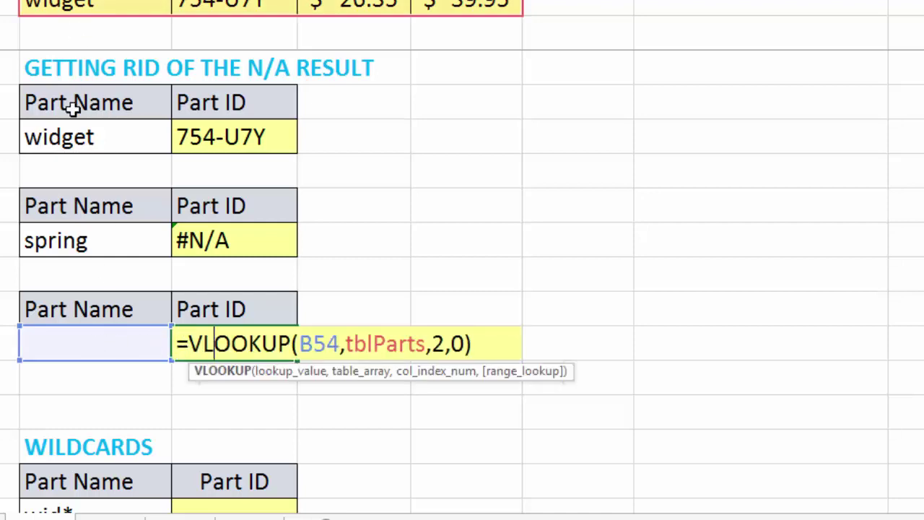
click(134, 346)
text(spring)
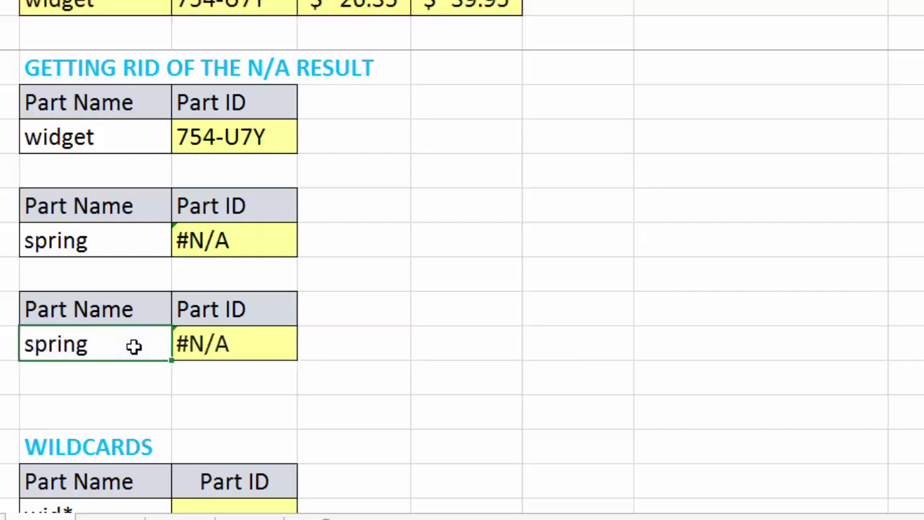
key(Return)
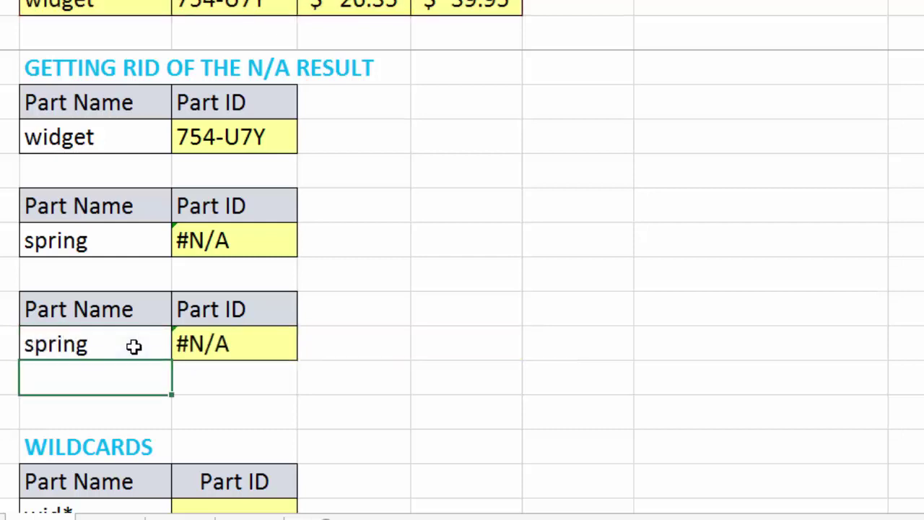
- Wrap the C54 formula in IFNA as =IFNA(VLOOKUP(B54,tblParts,2,0),"not a part") so unlisted parts return that text
double_click(180, 342)
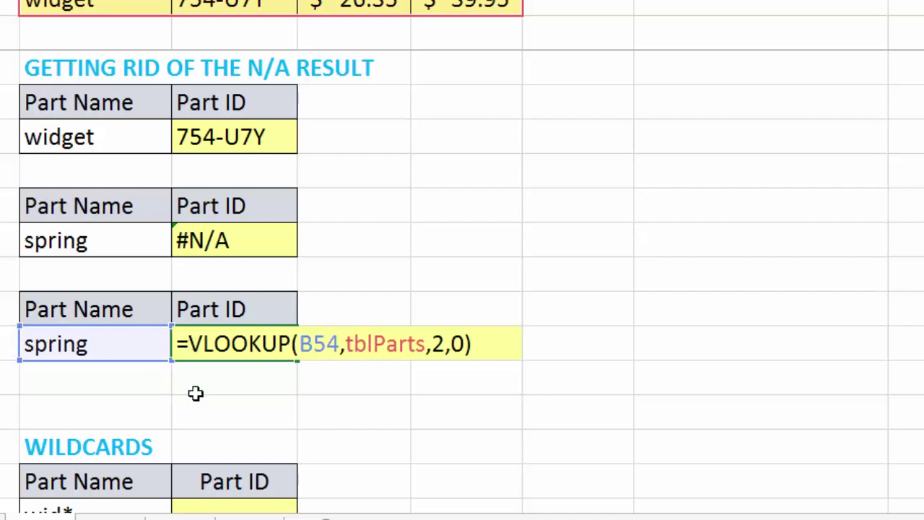
text(ifna)
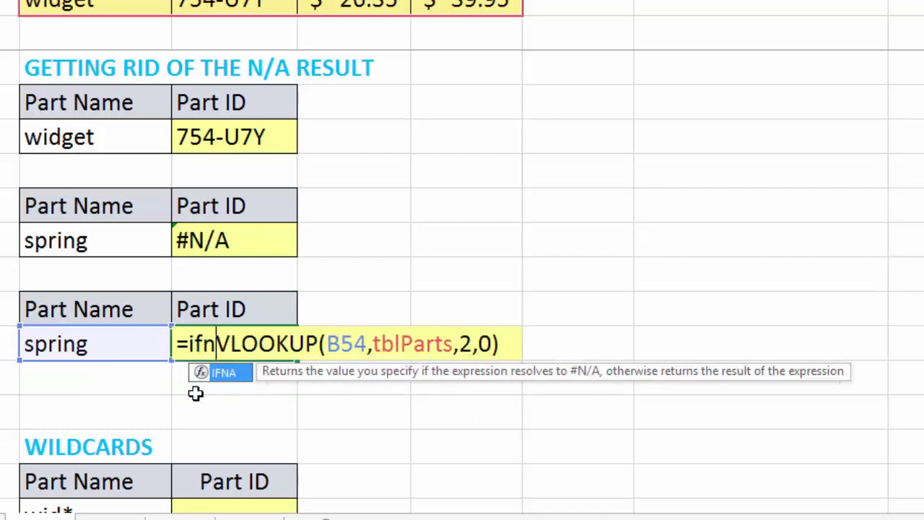
text(()
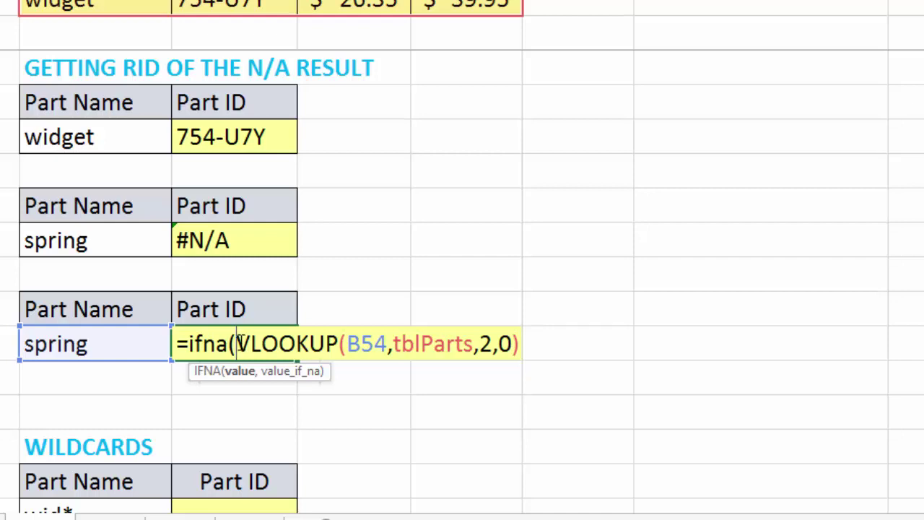
click(512, 343)
click(523, 351)
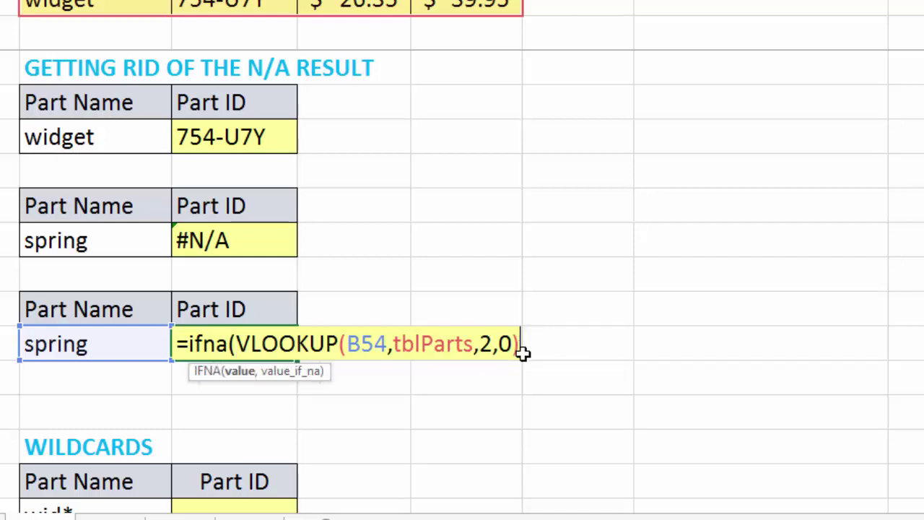
text(,)
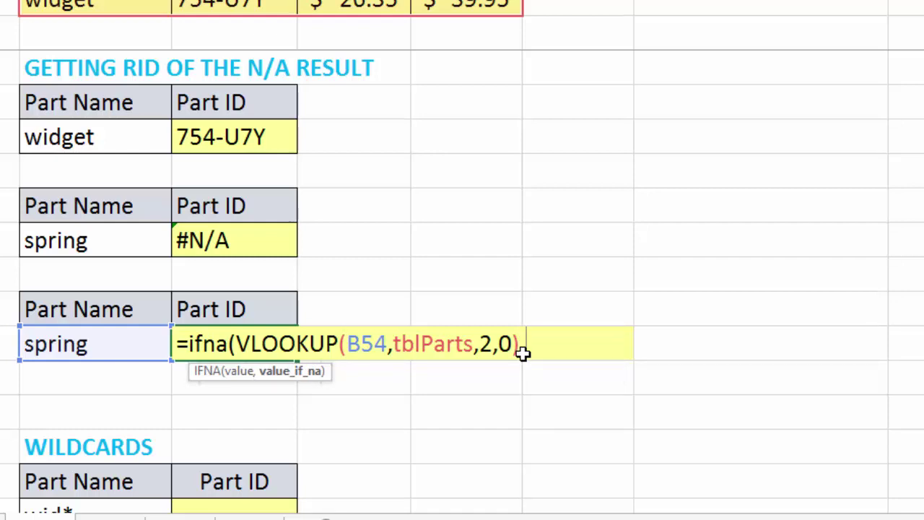
text("not a )
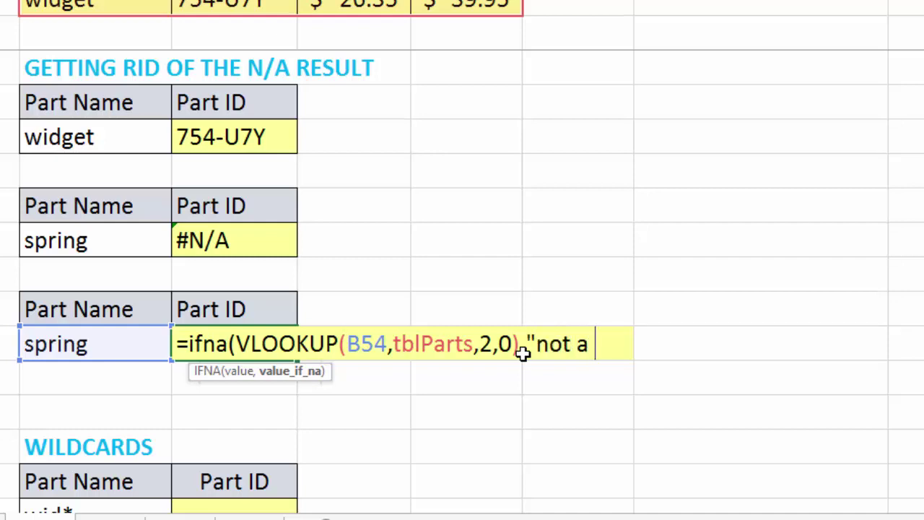
text(part")
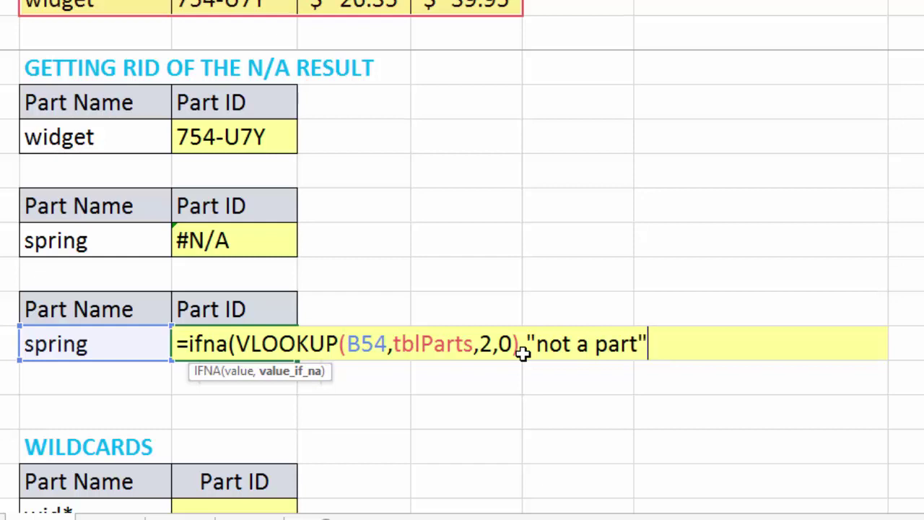
text())
key(Return)
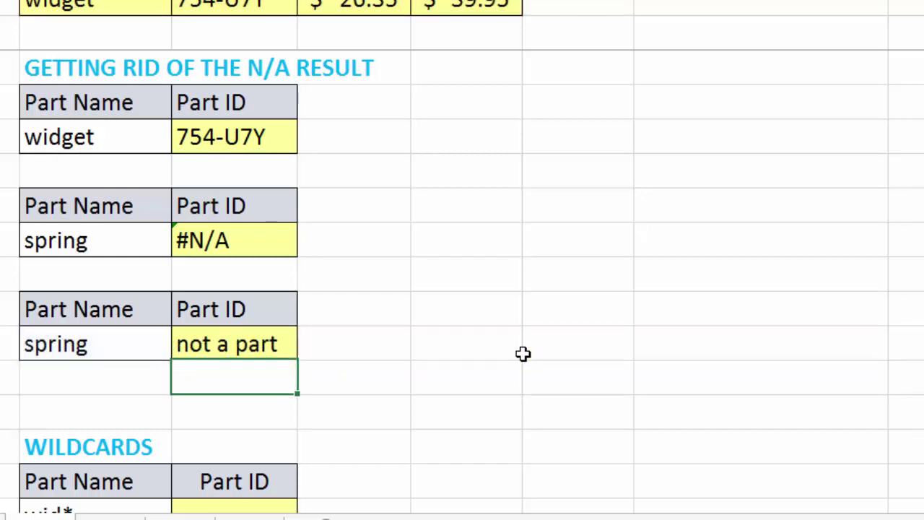
- Wrap the C54 formula in IF as =IF(B54="","",IFNA(VLOOKUP(B54,tblParts,2,0),"not a part")) so a blank part name returns blank
click(256, 137)
click(244, 346)
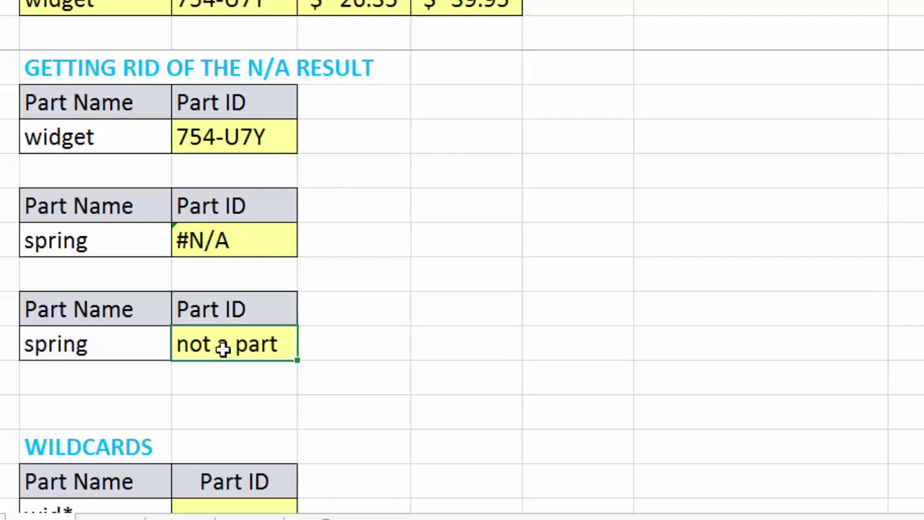
double_click(222, 347)
click(186, 342)
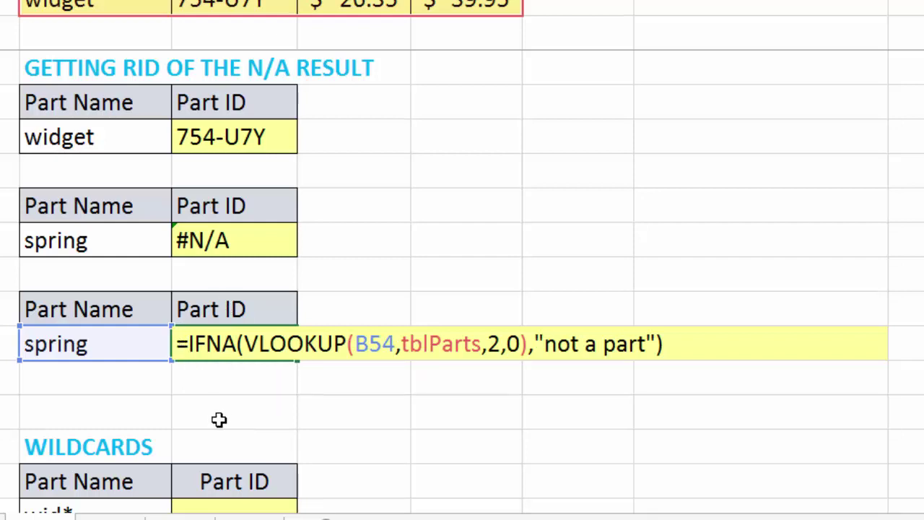
text(if)
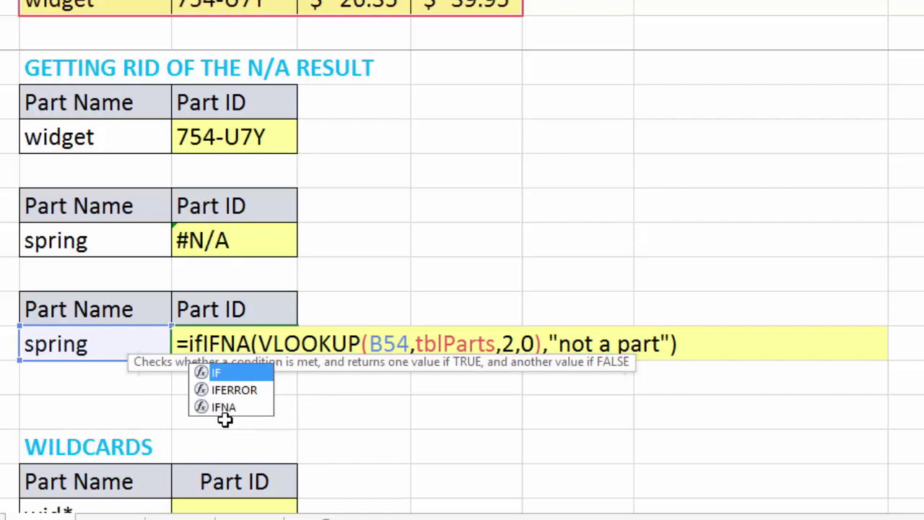
text(()
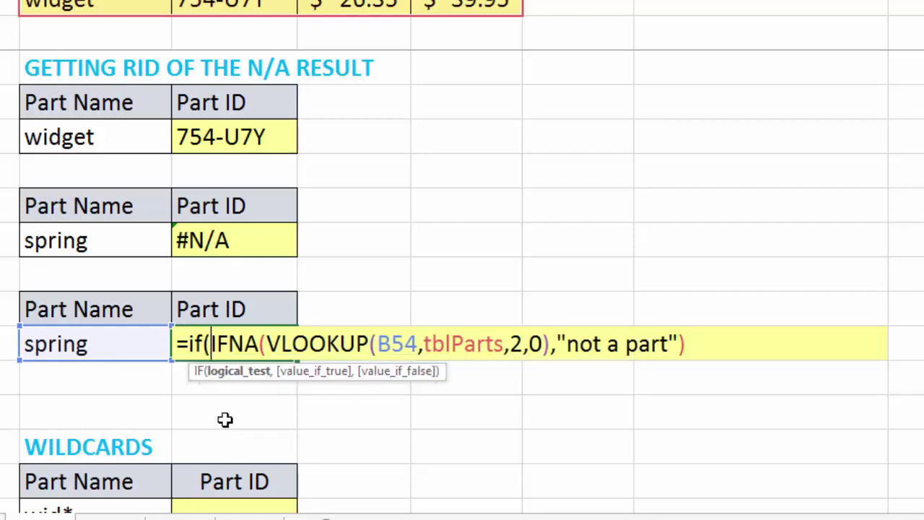
key(Left)
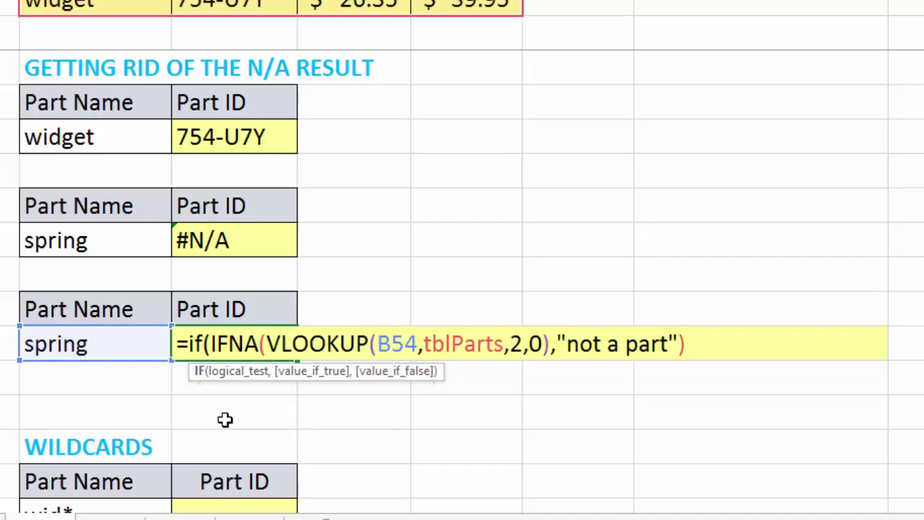
key(Right)
click(129, 345)
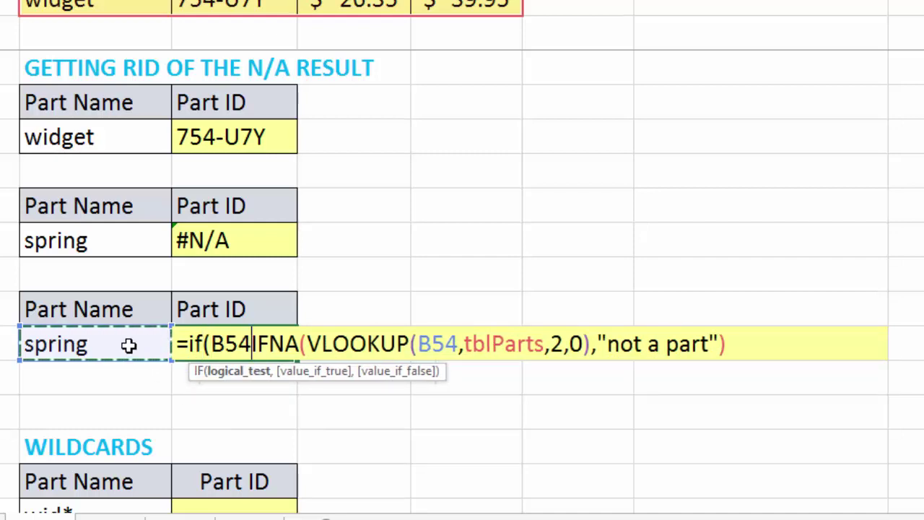
text(="")
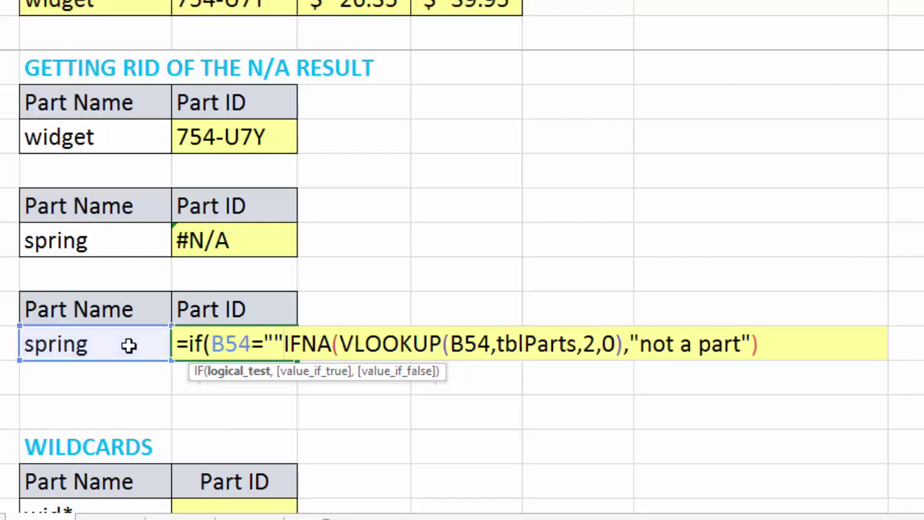
text(,)
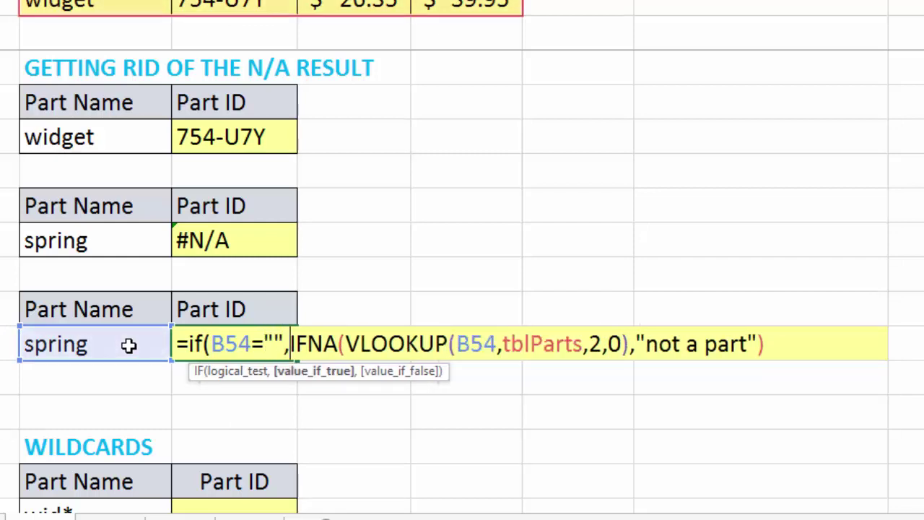
text("")
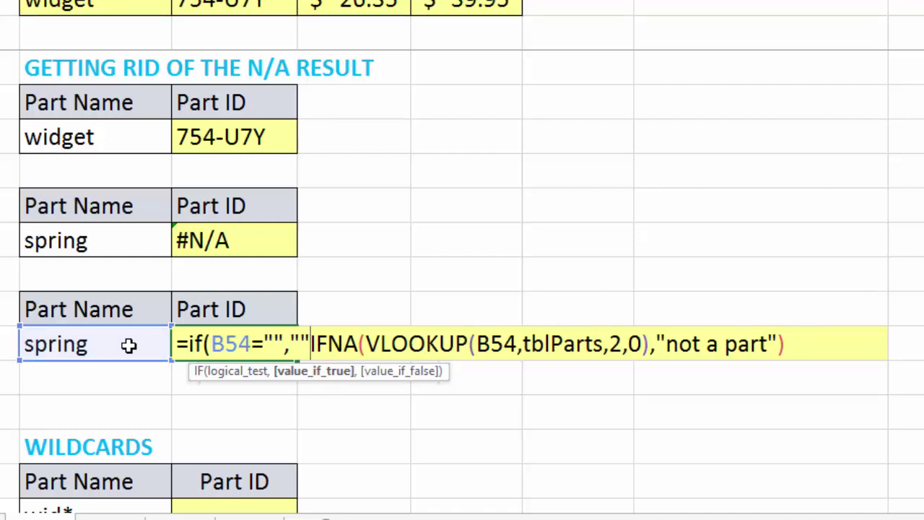
text(,)
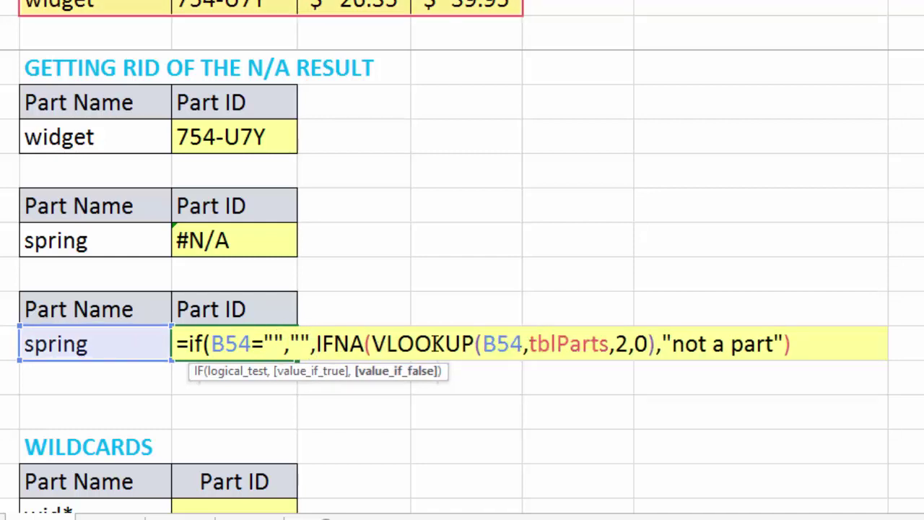
click(805, 344)
text())
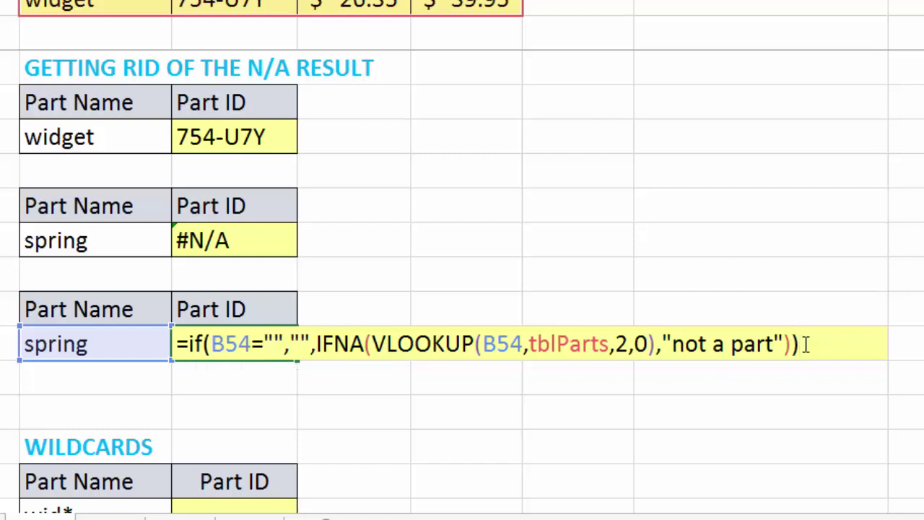
key(Return)
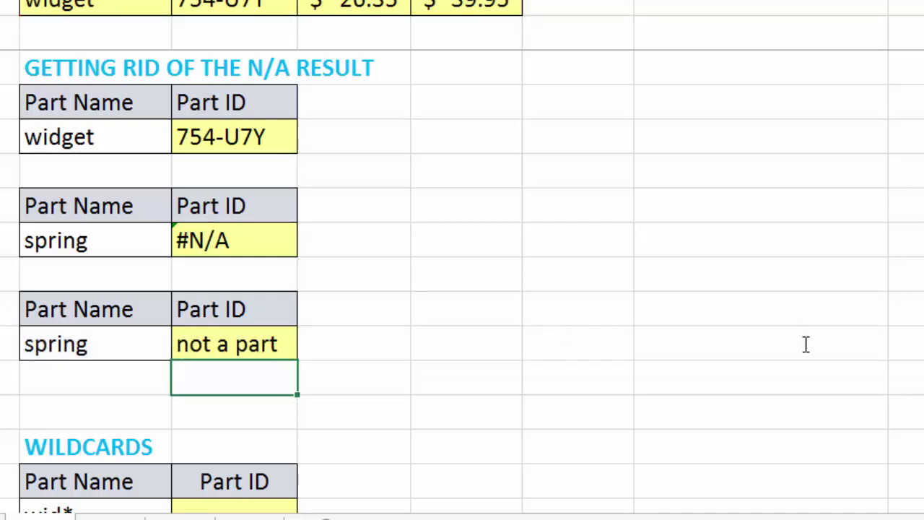
- Test the C54 formula by entering device as the part name in B54, and clear B54 to test a blank part name
click(248, 344)
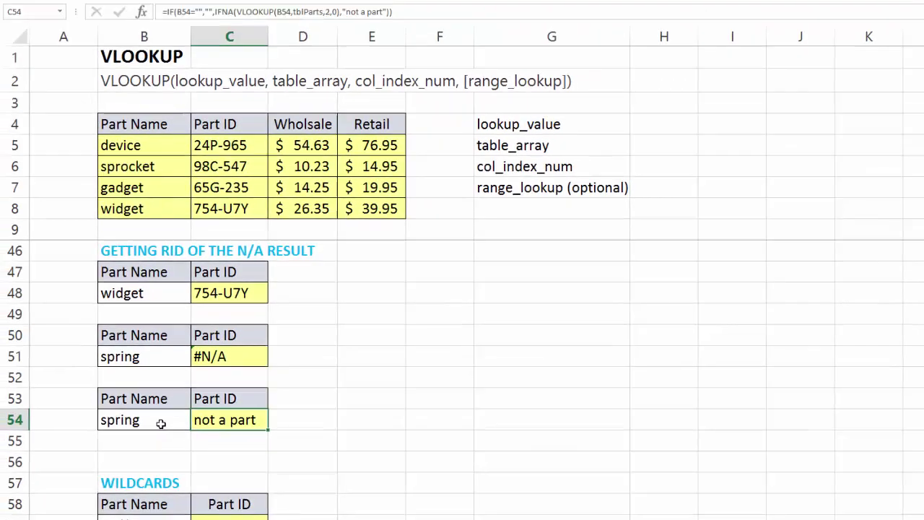
click(160, 422)
key(Right)
click(169, 422)
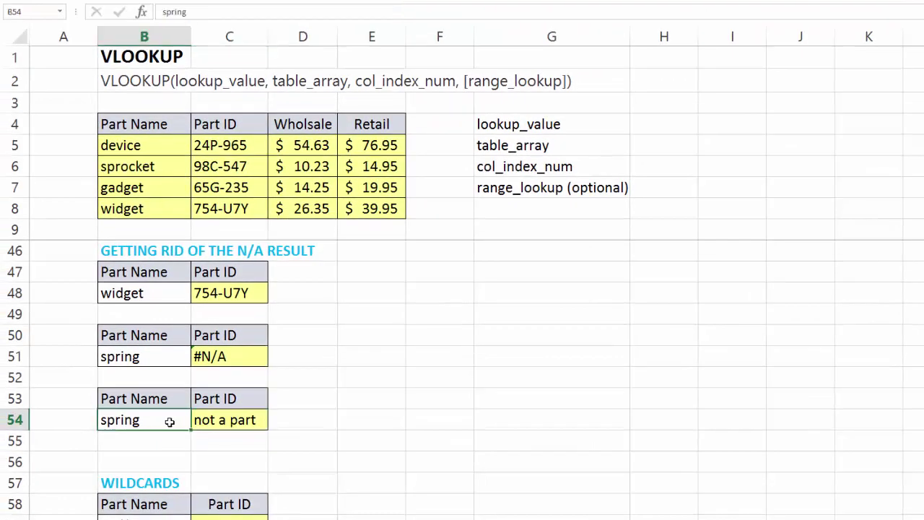
text(device)
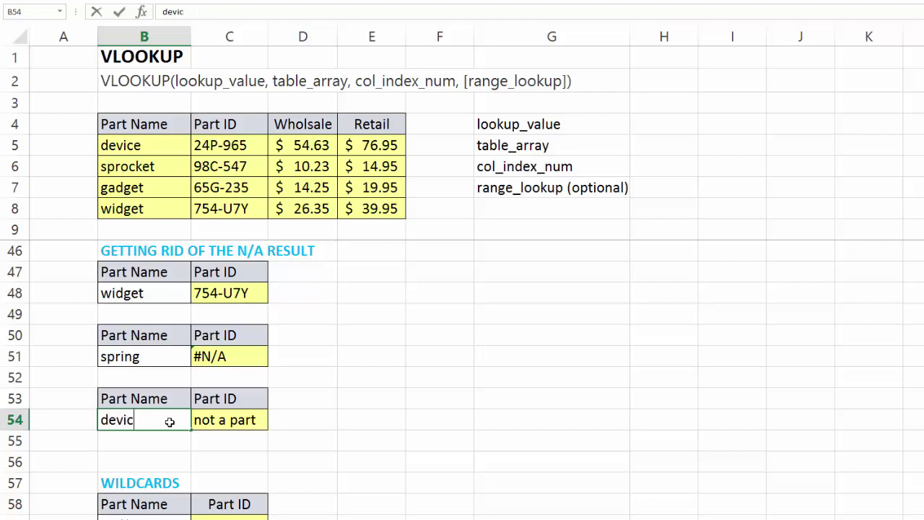
key(Return)
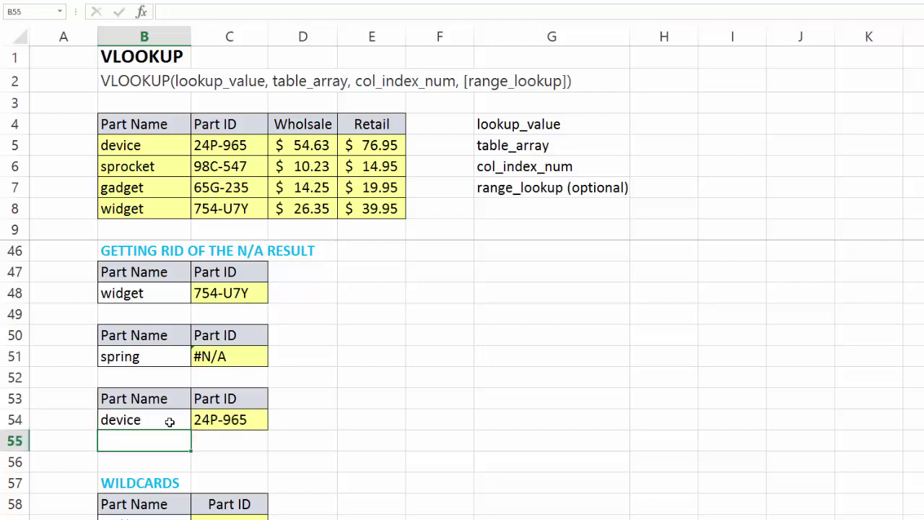
click(169, 422)
key(Delete)
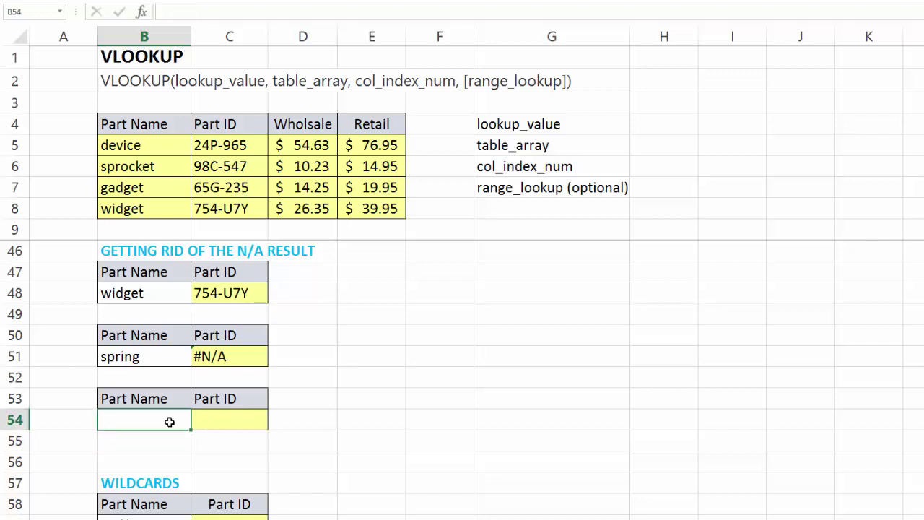
key(Down)
key(Down)
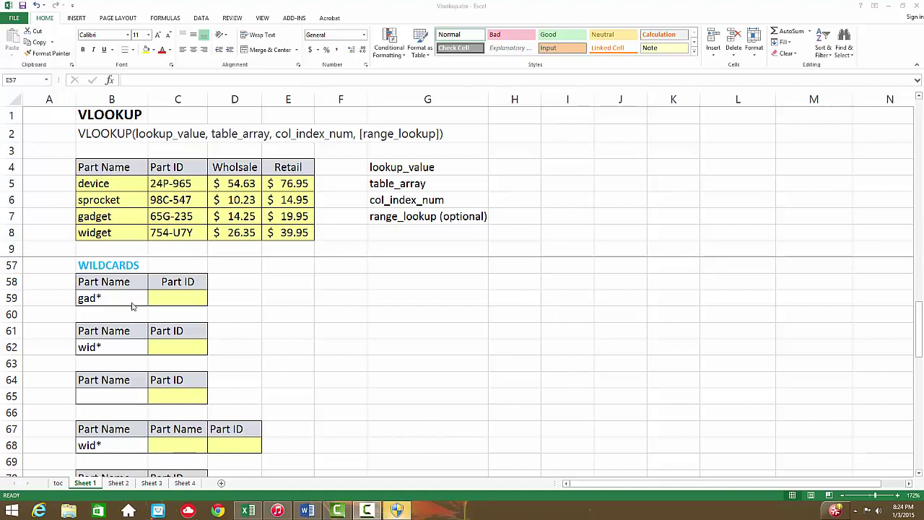
- Enter the formula =VLOOKUP(B59,tblParts,2,0) in C59 to look up the Part ID for the wildcard part name in B59
click(102, 299)
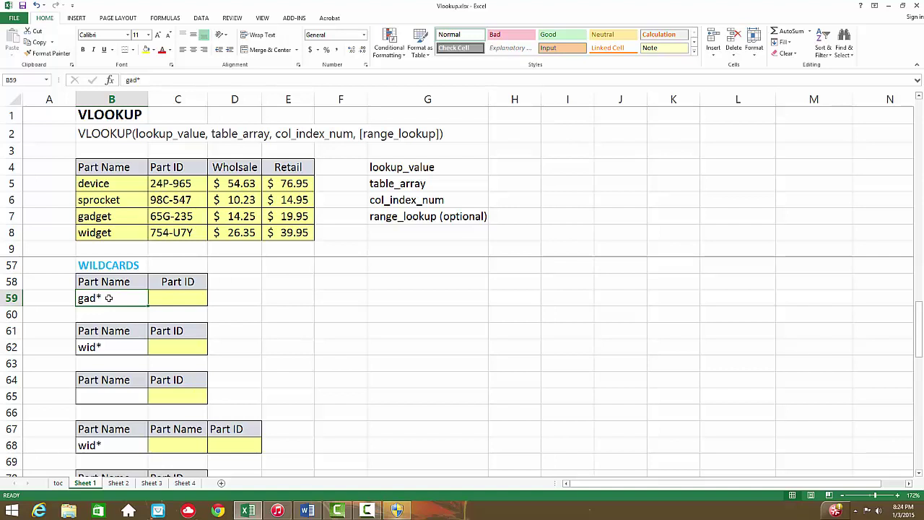
click(164, 296)
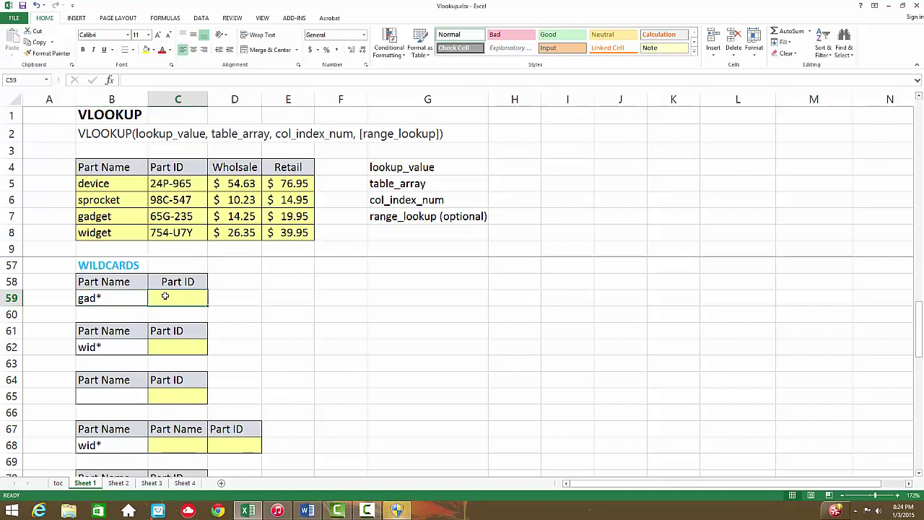
text(=v)
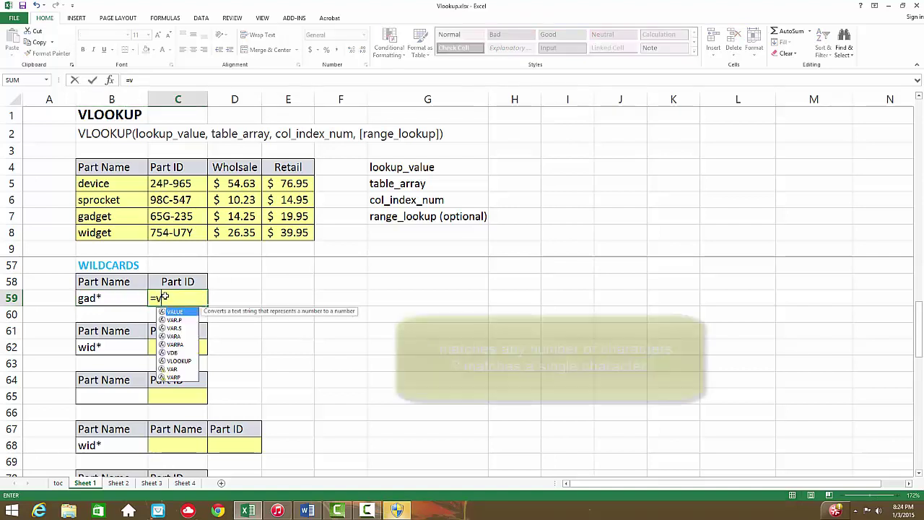
text(lo)
key(Tab)
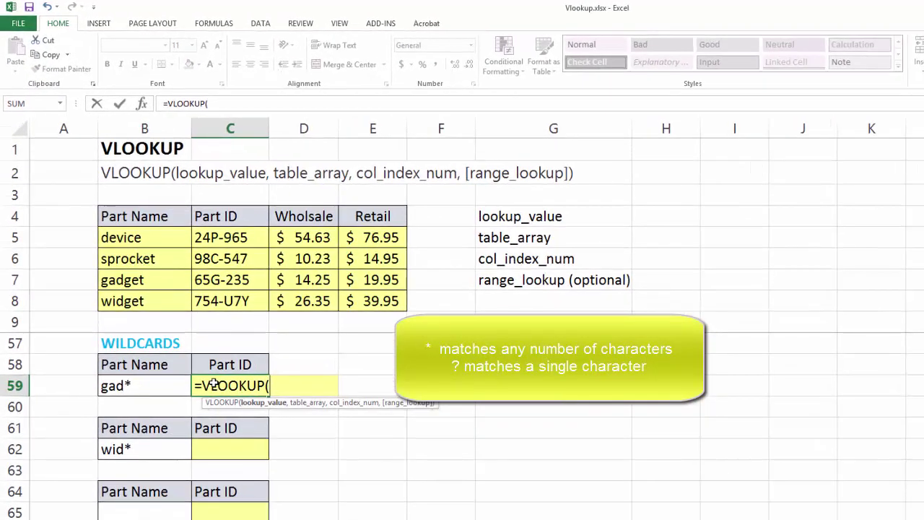
key(Left)
text(,)
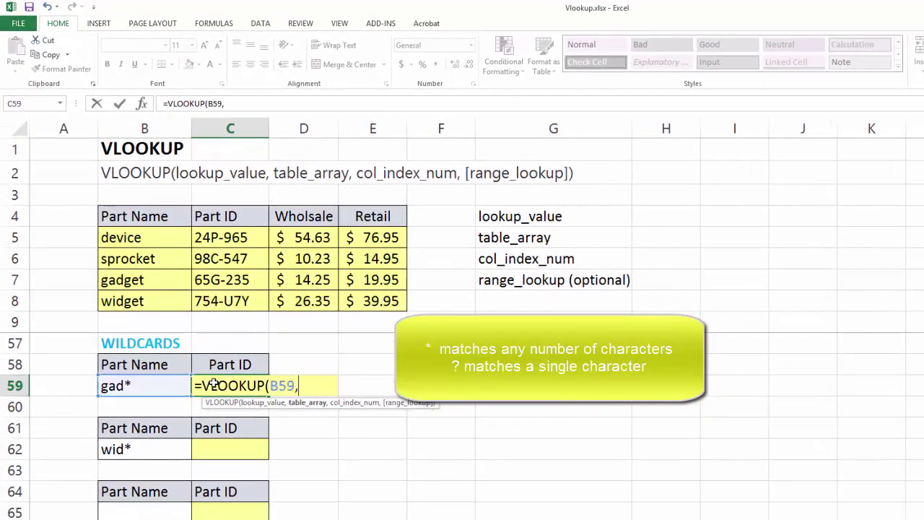
text(tblParts)
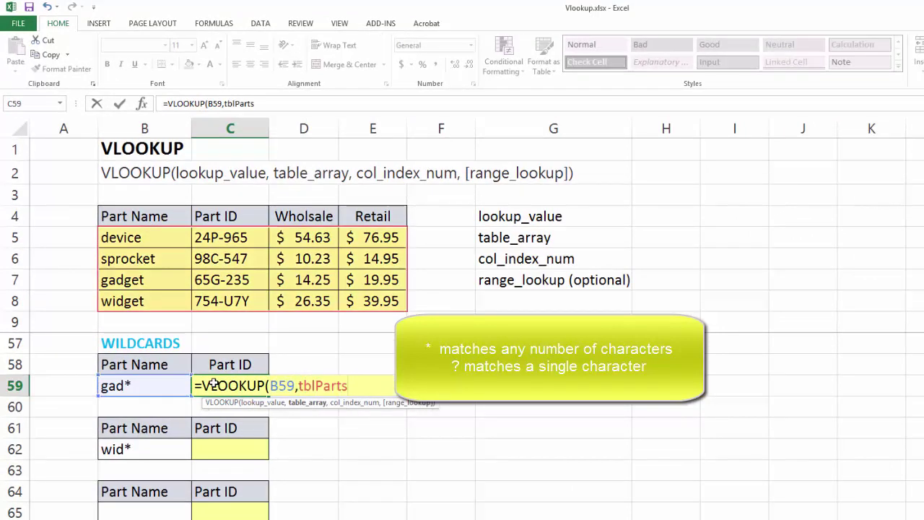
text(,)
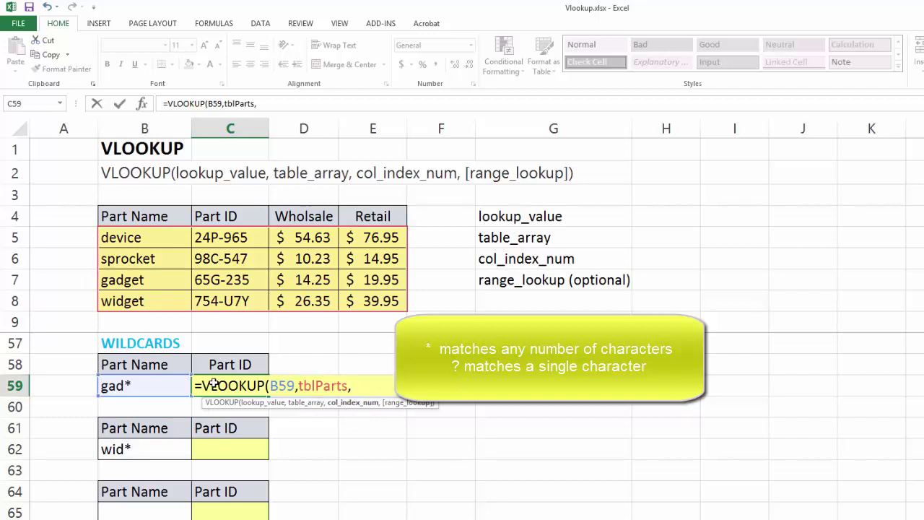
text(2,0)
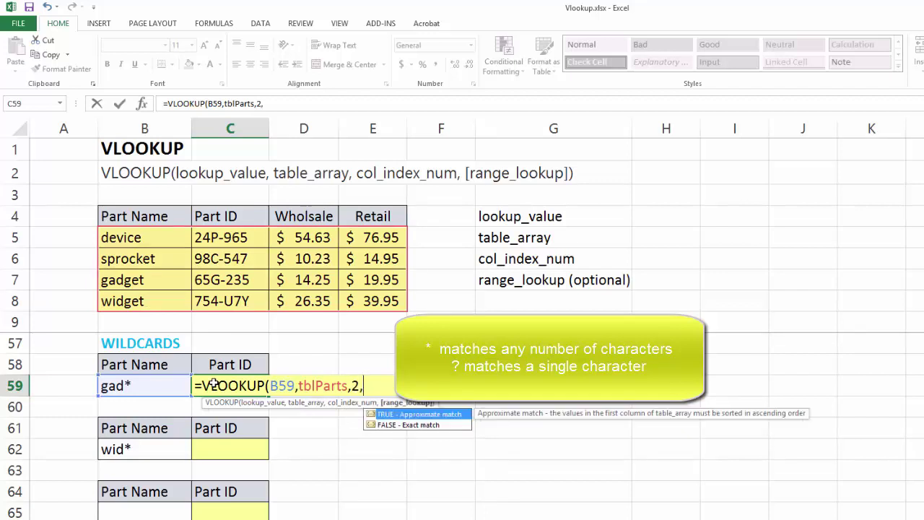
text())
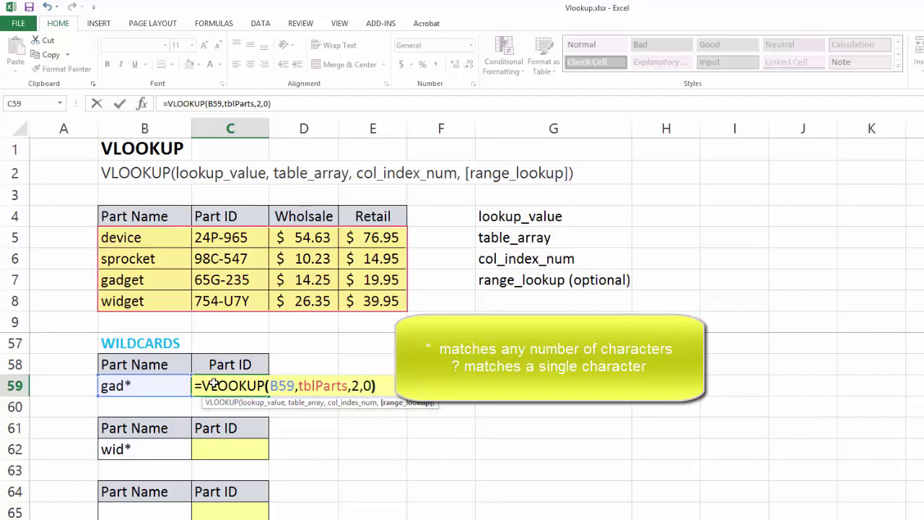
- Commit the formula =VLOOKUP(B59,tblParts,2,0) in C59 and compare its result with the gadget row's Part ID in C7
key(Return)
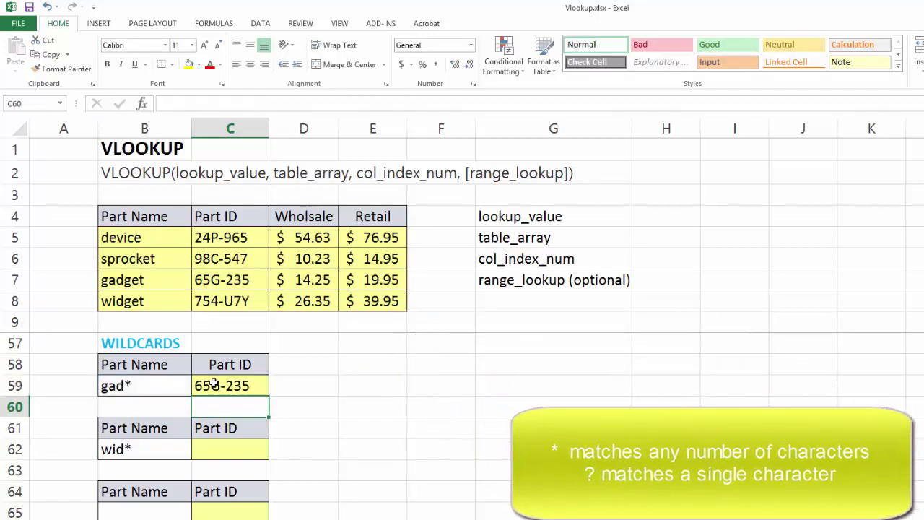
click(220, 280)
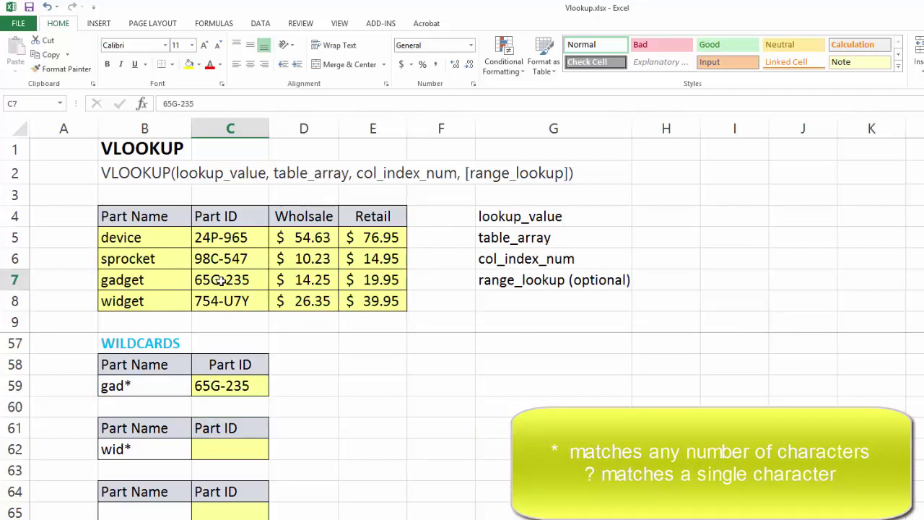
click(227, 385)
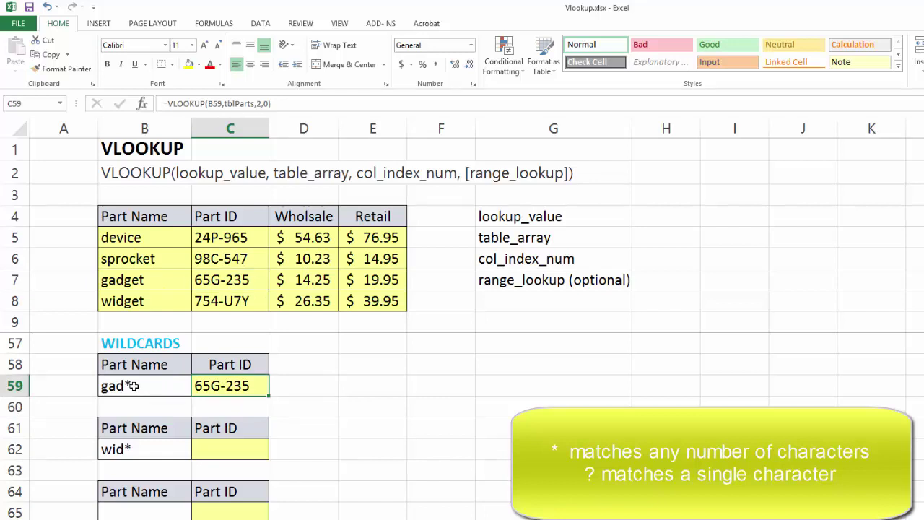
- Replace the wildcard part name in B59 with *get
click(133, 386)
double_click(140, 385)
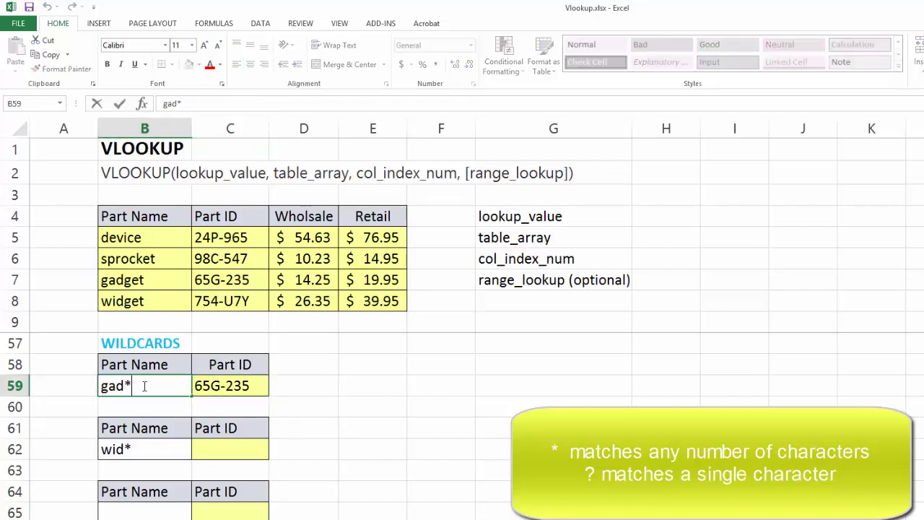
drag(140, 385, 73, 387)
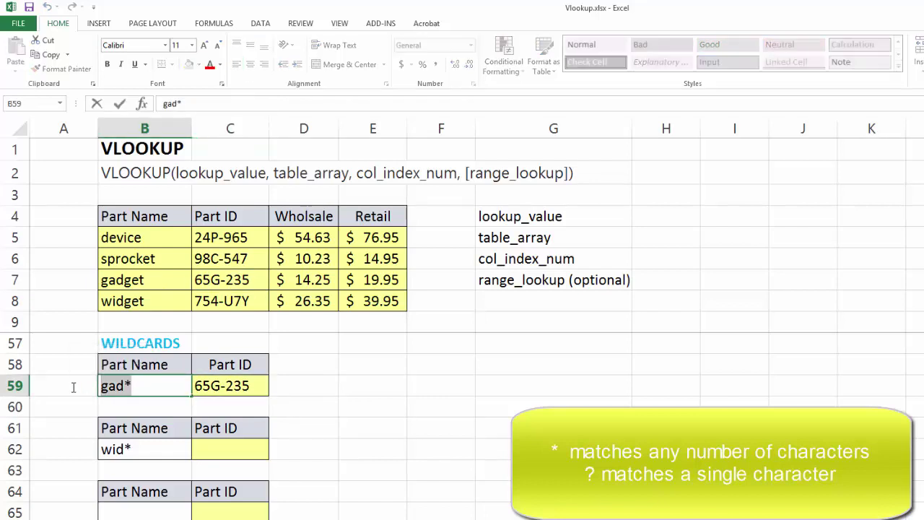
text(*)
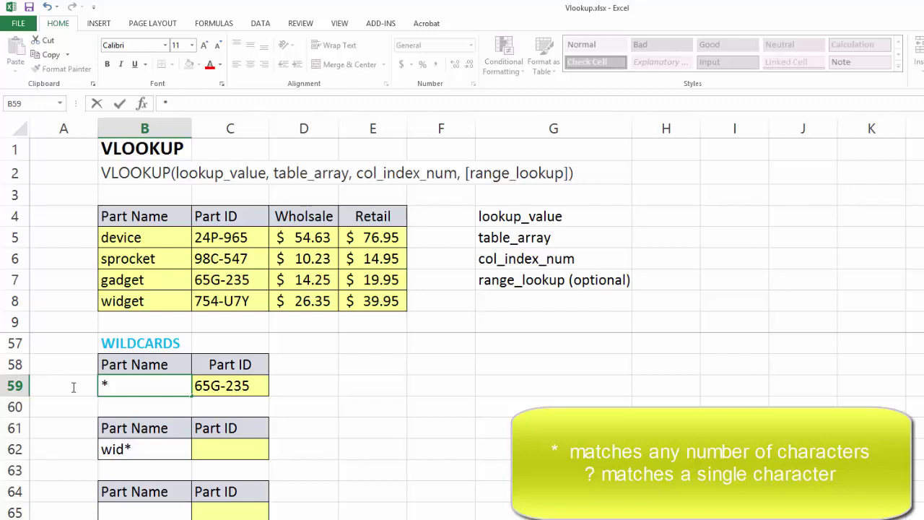
text(get)
key(Return)
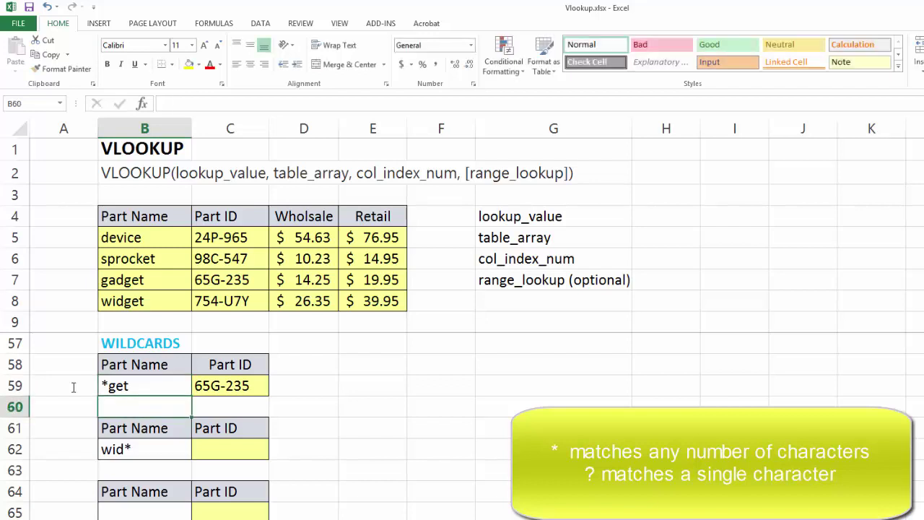
- Remove the letter g from the search term in B59 so that it reads *et
double_click(134, 385)
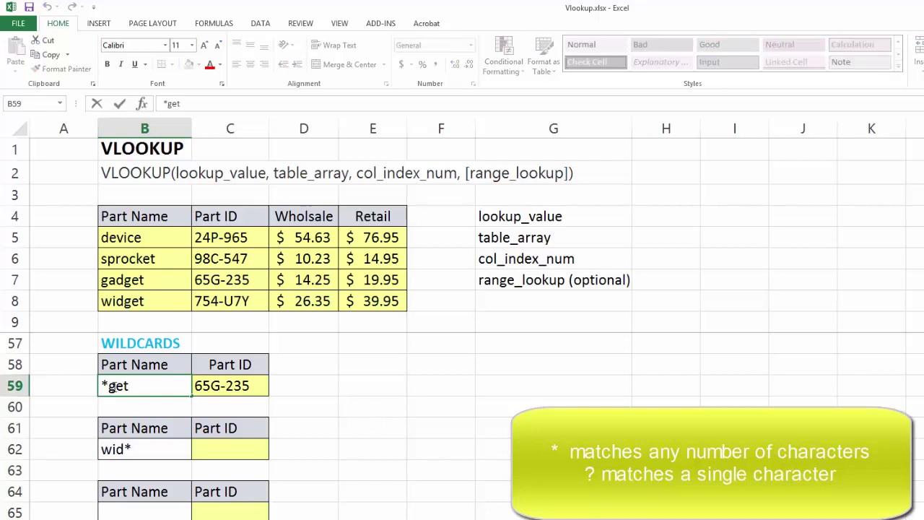
drag(109, 386, 116, 386)
key(Delete)
key(Return)
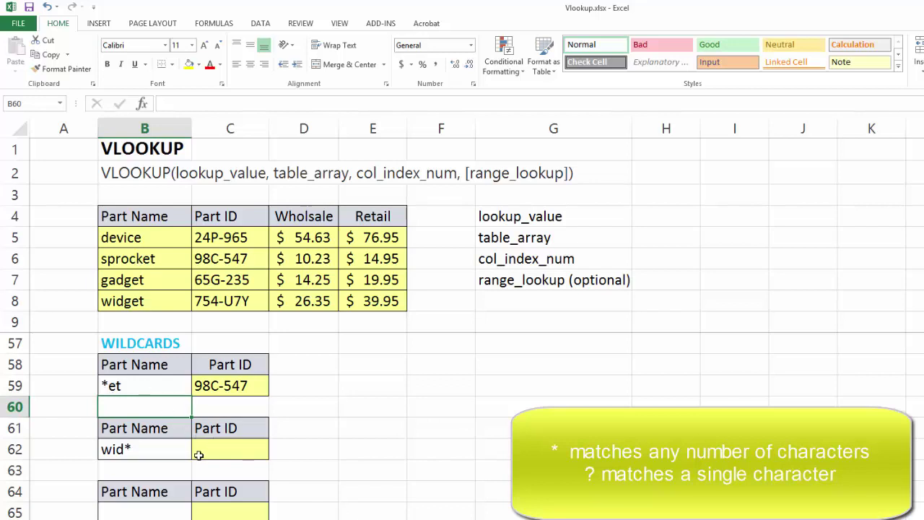
- Remove the asterisk from the part name in B62 so that it reads wid
double_click(143, 445)
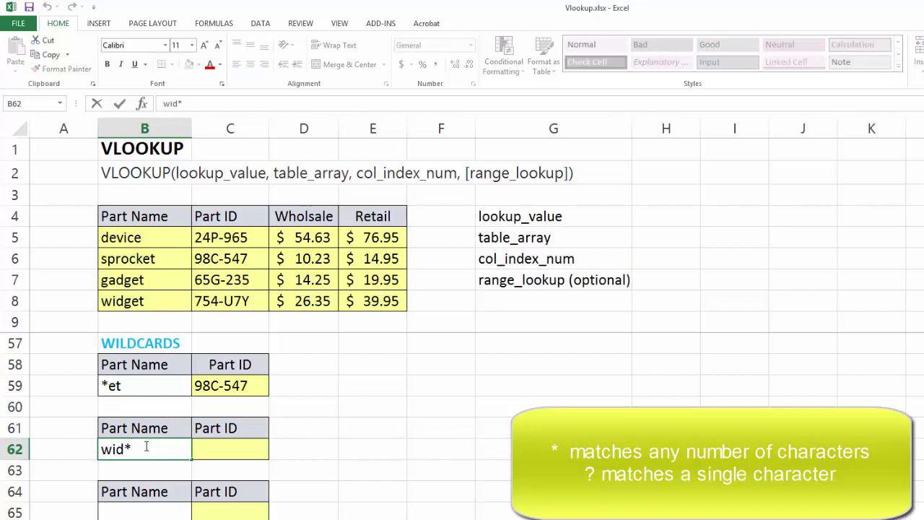
key(BackSpace)
key(Return)
click(145, 445)
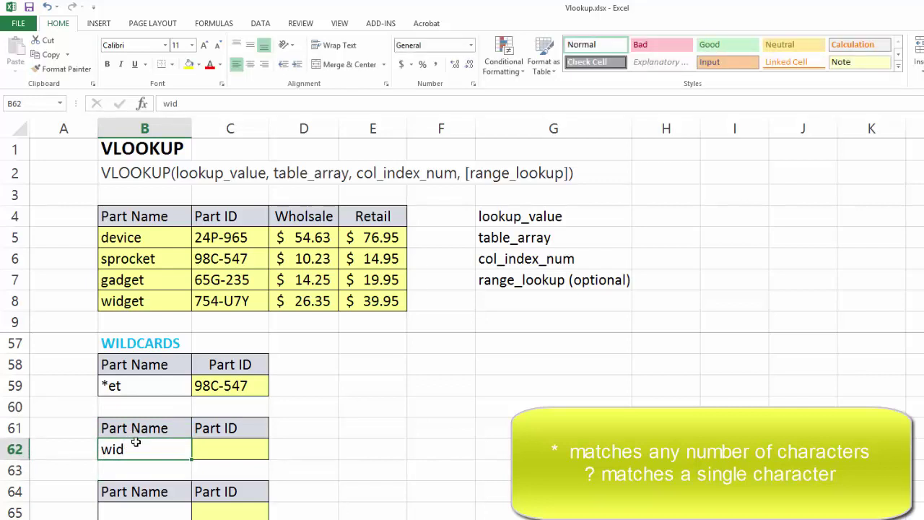
- Enter the lookup formula =VLOOKUP(B62 & "*",tblParts2,0) in C62
click(225, 461)
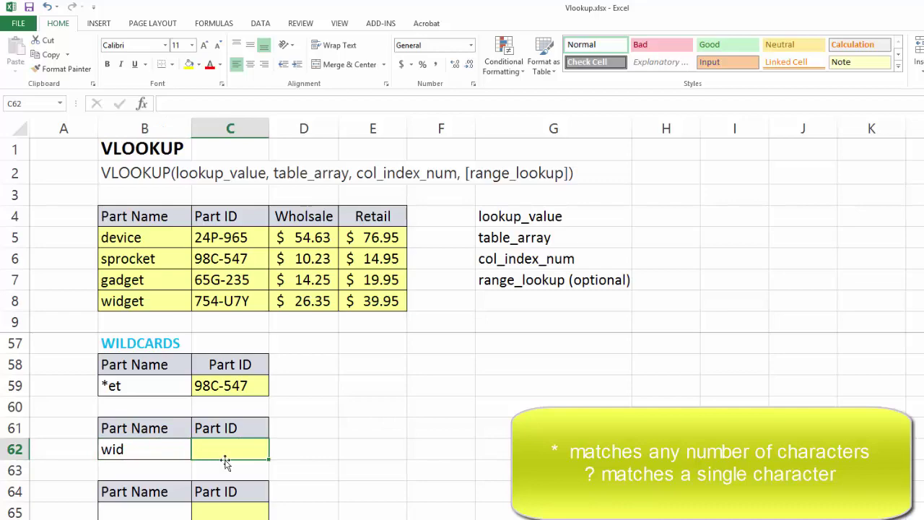
text(=vlo)
key(Tab)
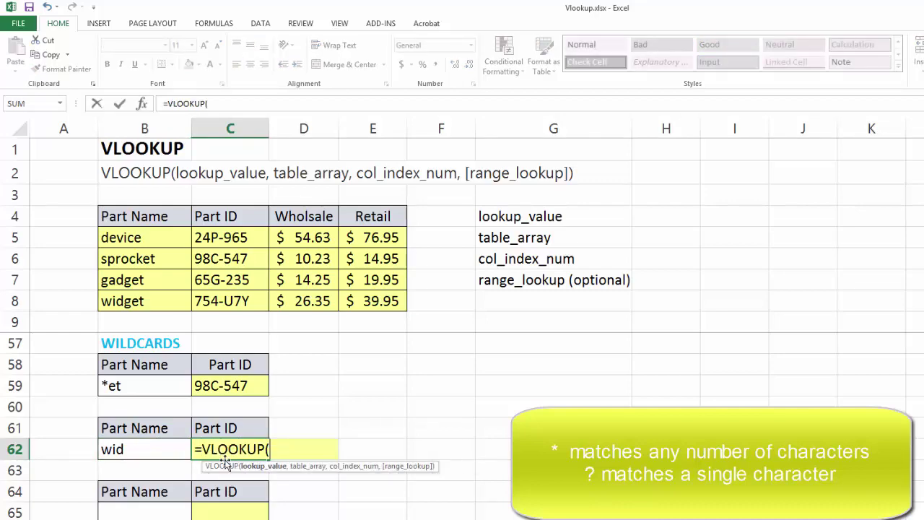
key(Left)
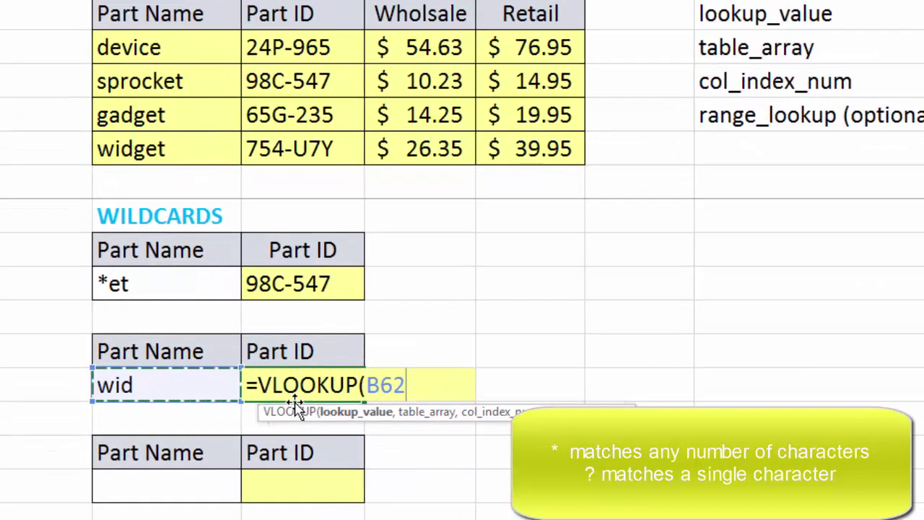
text(&)
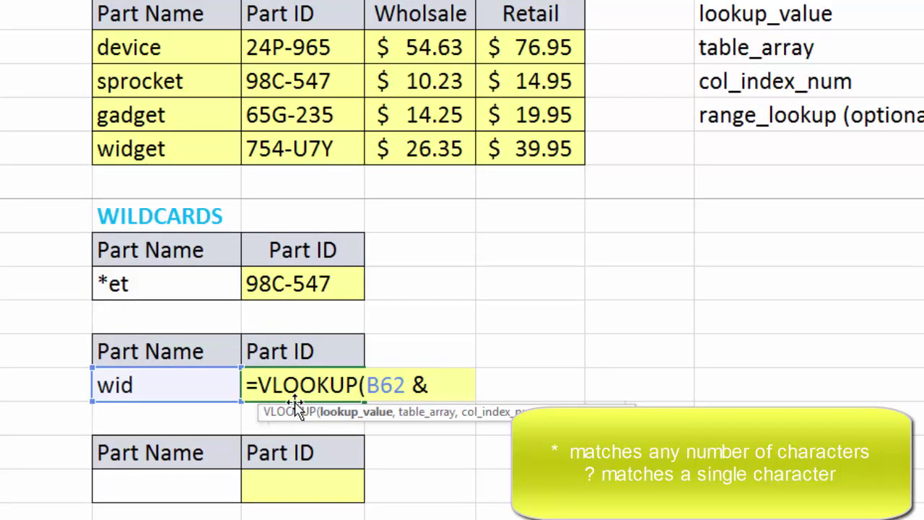
text( "*")
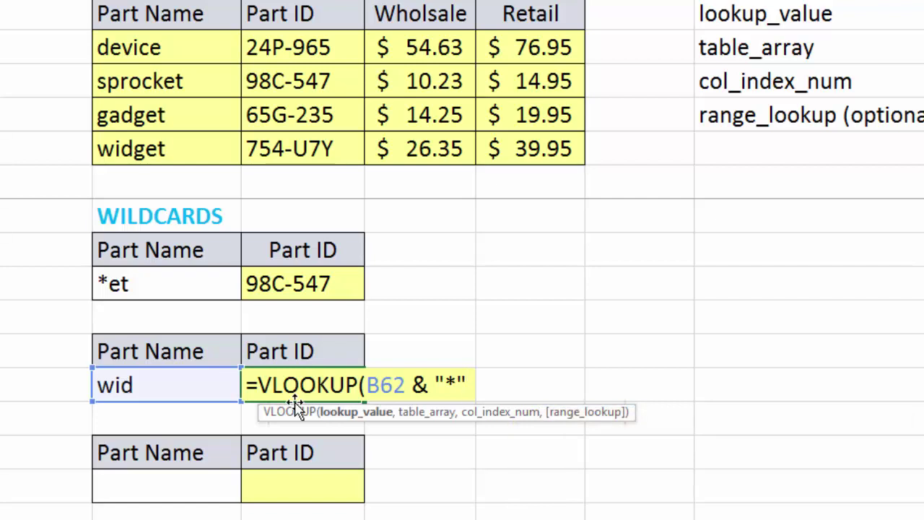
text(,)
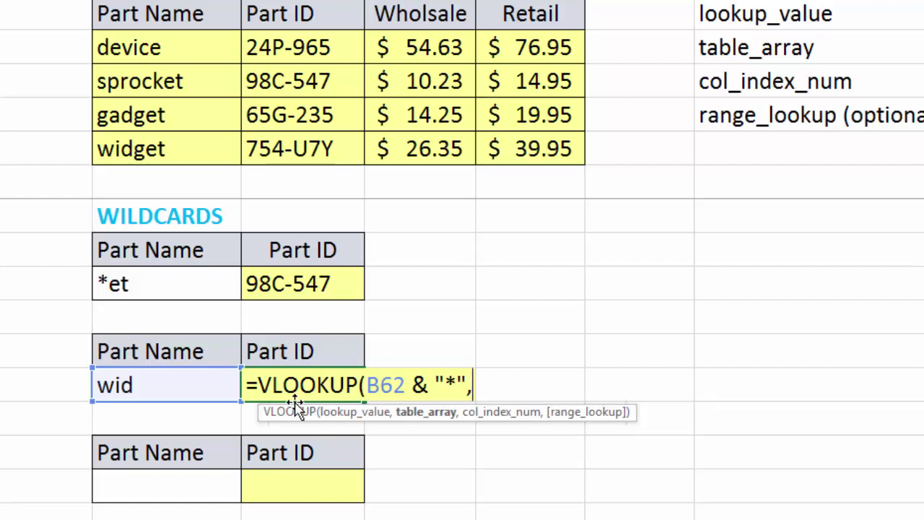
text(tb)
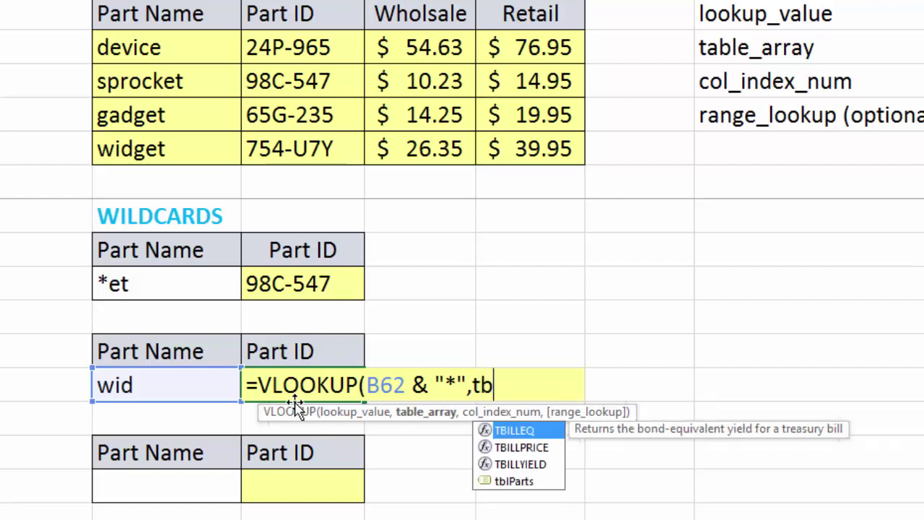
text(lParts2)
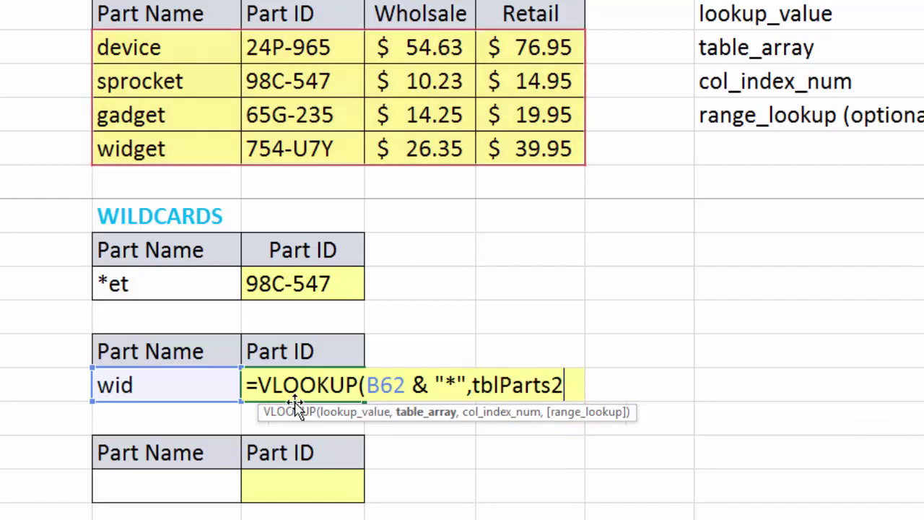
text(,0))
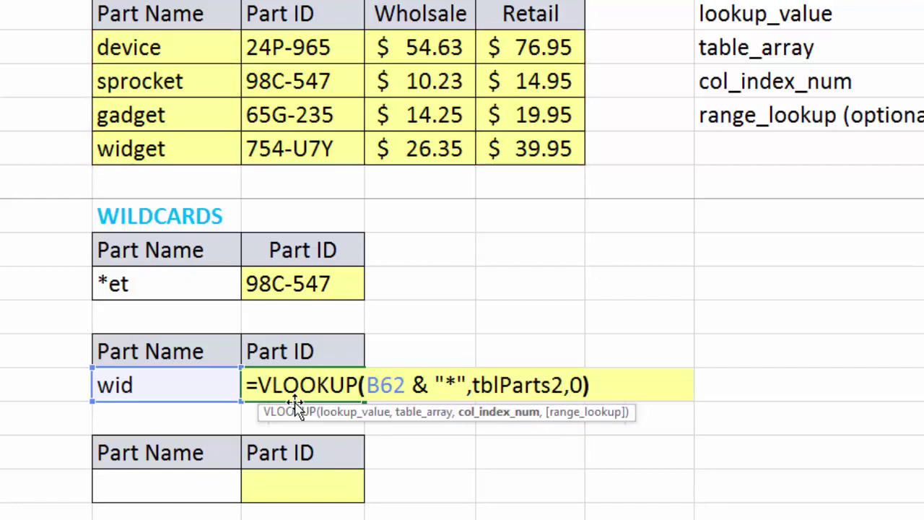
key(Return)
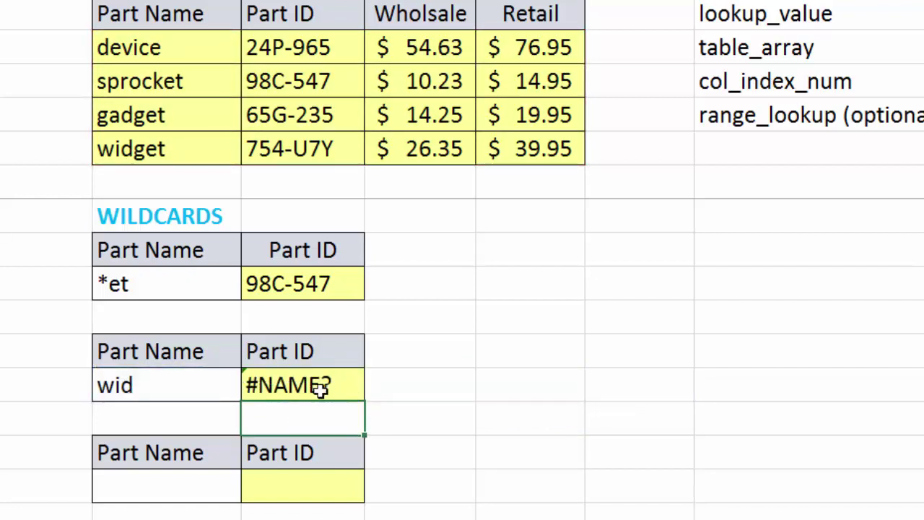
- Insert the missing comma after tblParts in C62's formula so the remaining arguments are 2 and 0, and check the lookup for wid
double_click(316, 386)
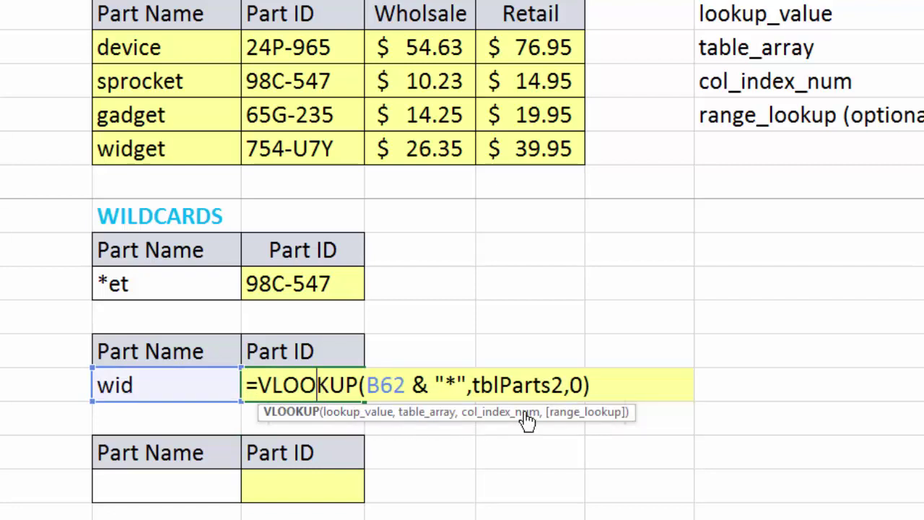
click(551, 384)
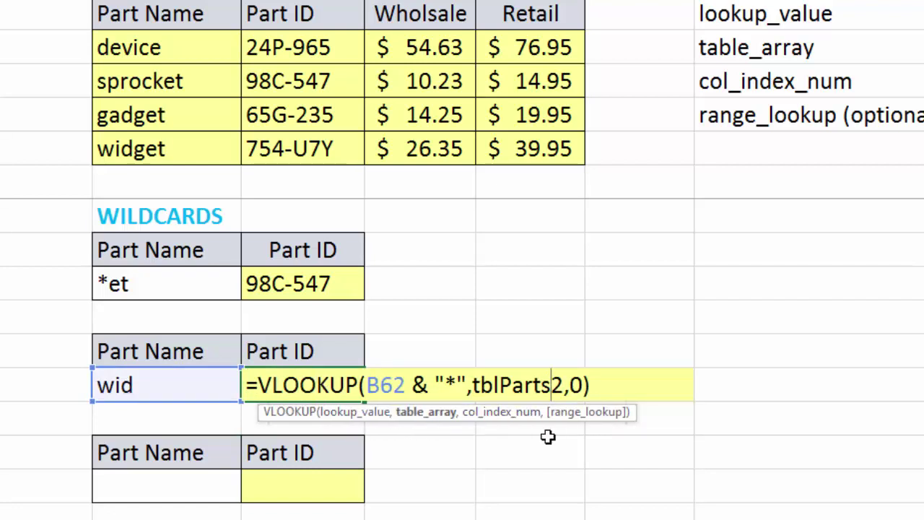
text(,)
key(Return)
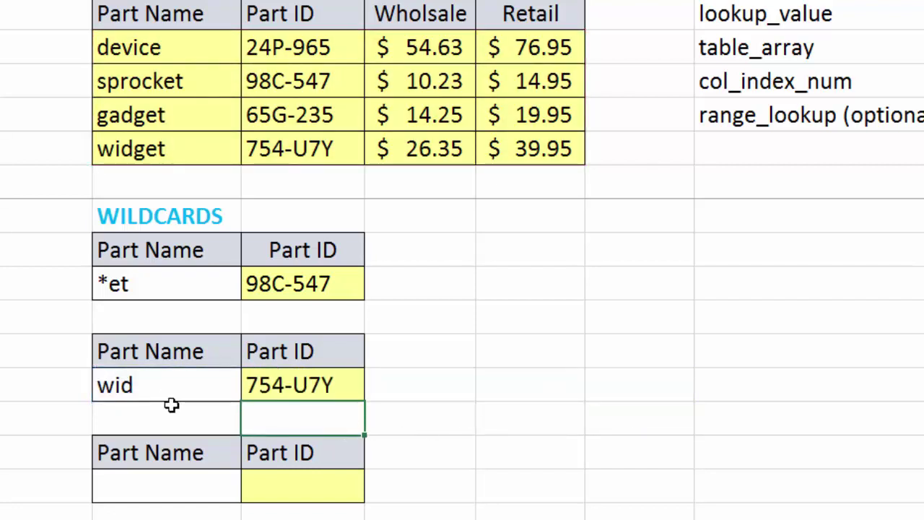
click(161, 384)
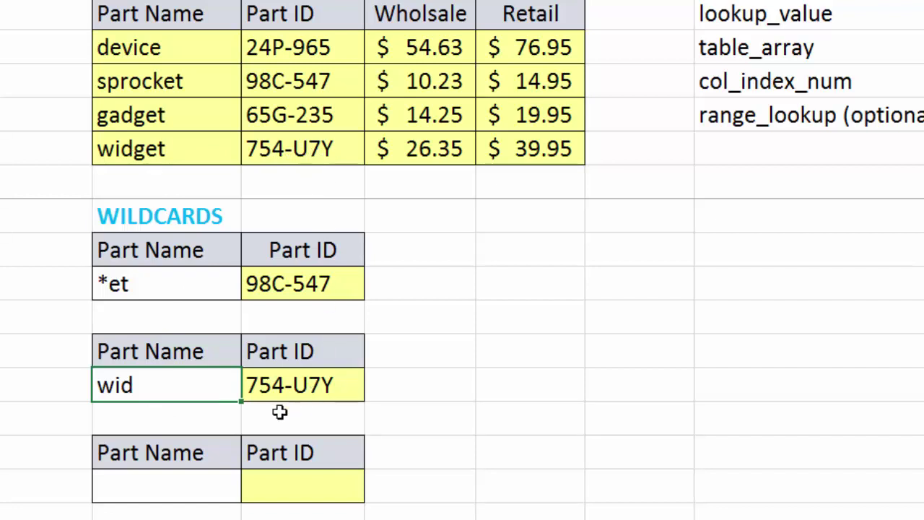
click(260, 386)
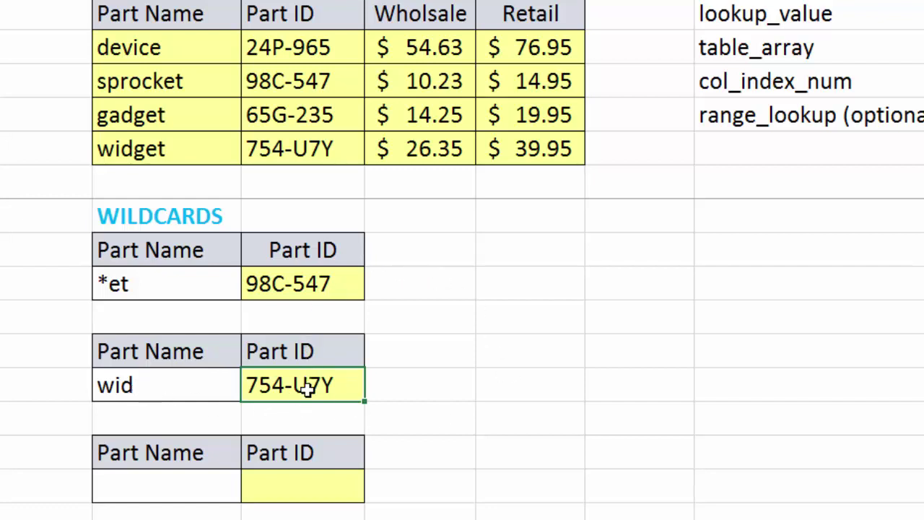
- Copy the VLOOKUP formula from C62 into C65
click(283, 485)
key(Up)
key(Up)
key(ctrl+c)
click(308, 495)
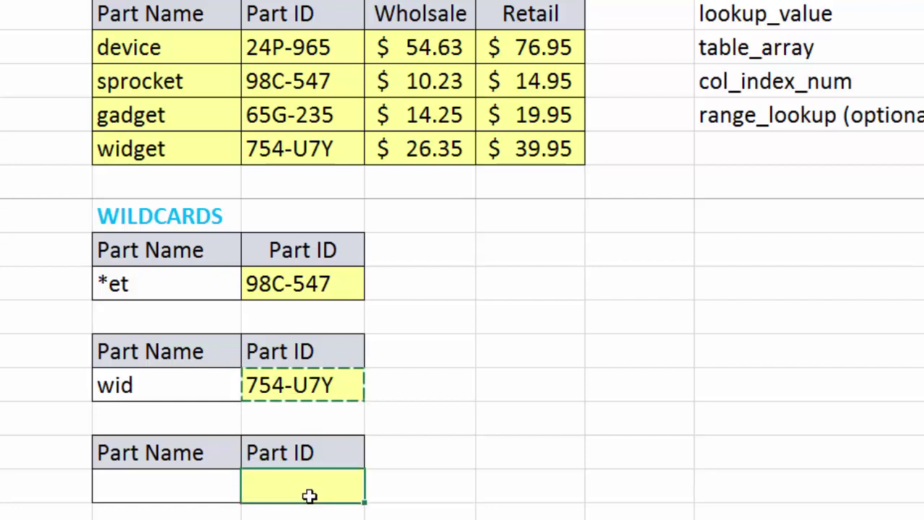
key(ctrl+v)
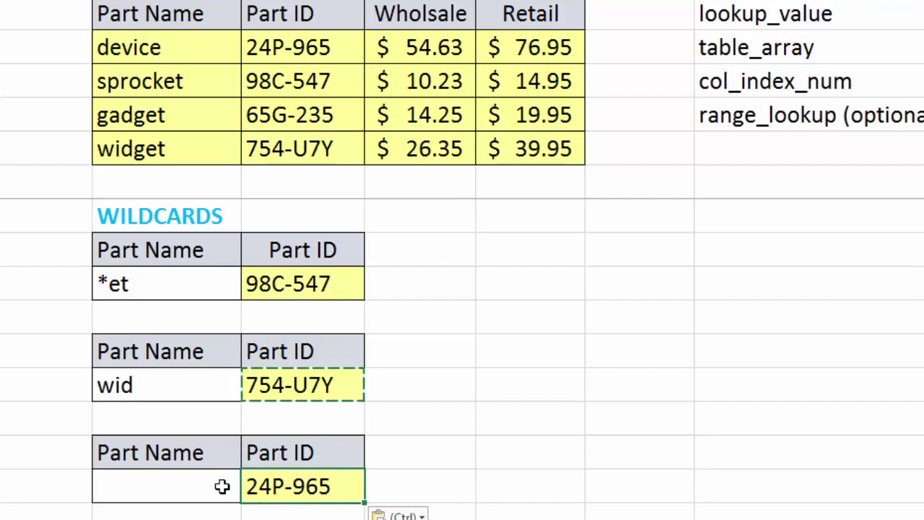
- Inspect the empty part name cell B65 and the wildcard formula in C65 that refers to it
click(191, 487)
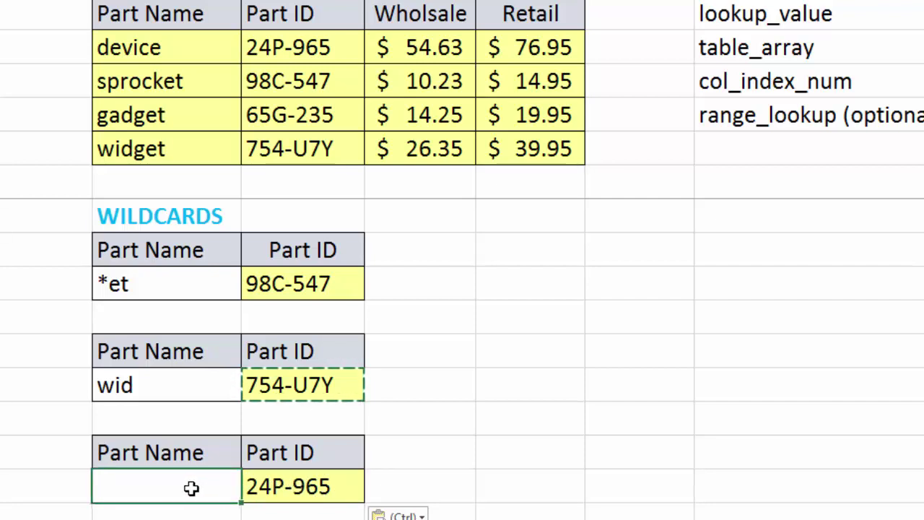
double_click(288, 487)
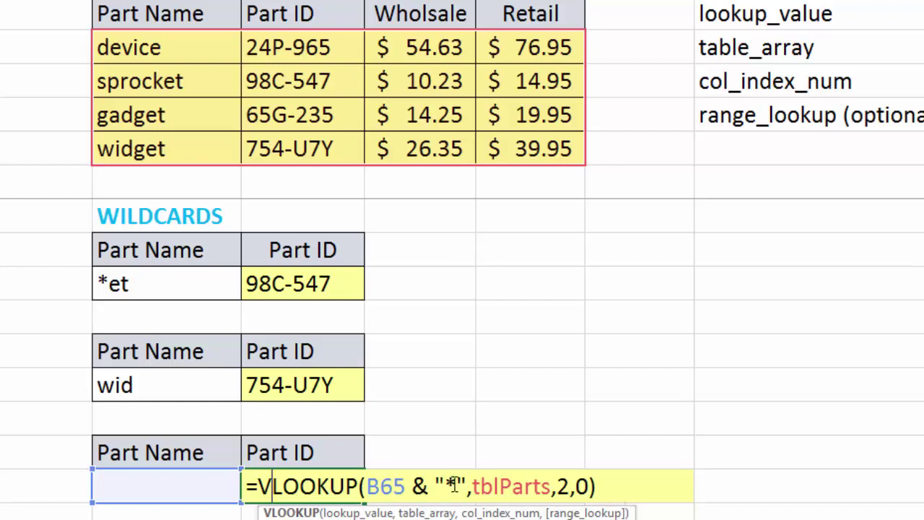
key(Return)
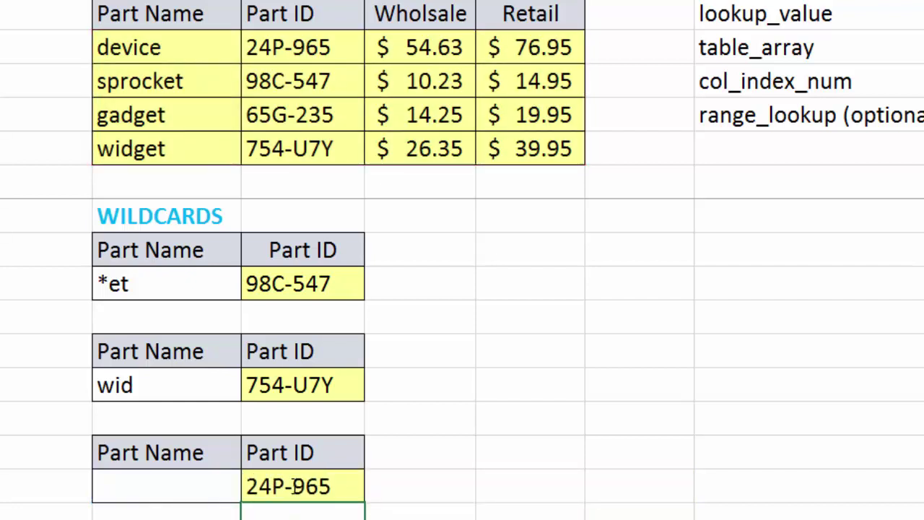
click(292, 485)
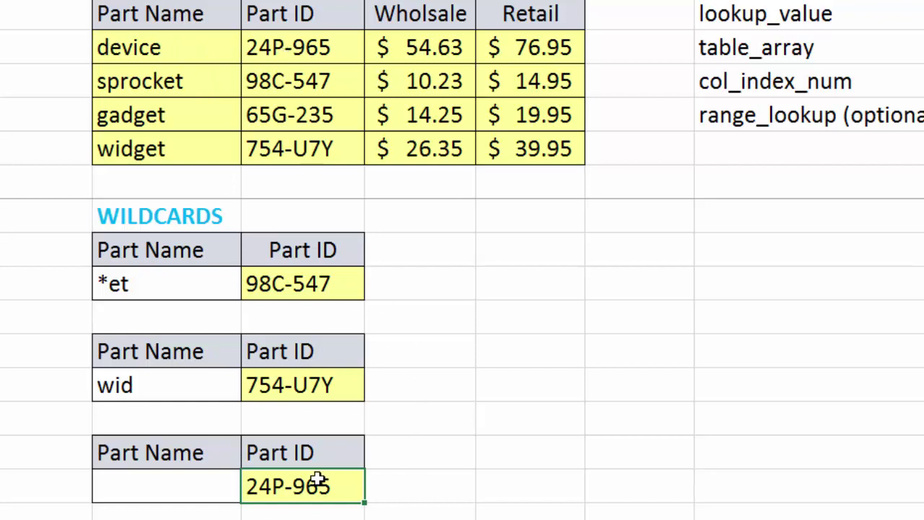
- Remove the asterisk from the part name in B68 so the cell contains only wid
scroll(317, 480, down, 2)
scroll(315, 402, up, 1)
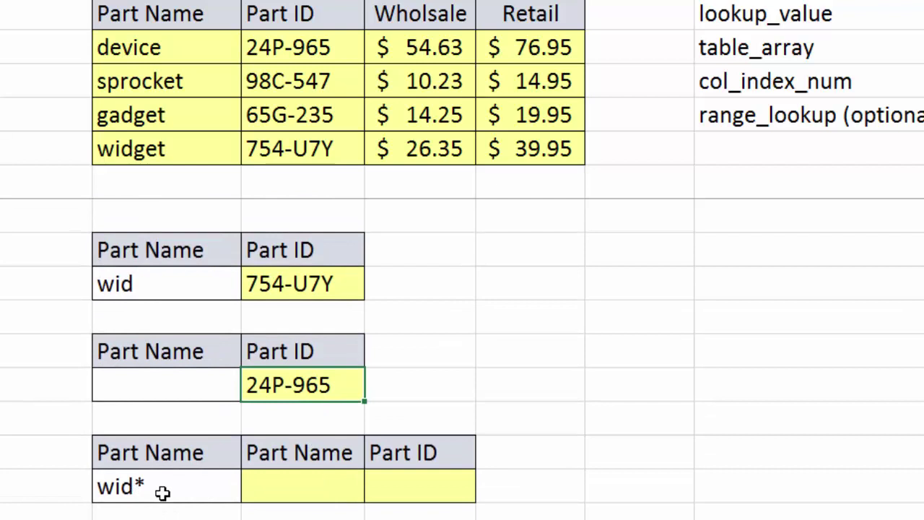
scroll(162, 492, up, 1)
scroll(180, 495, down, 1)
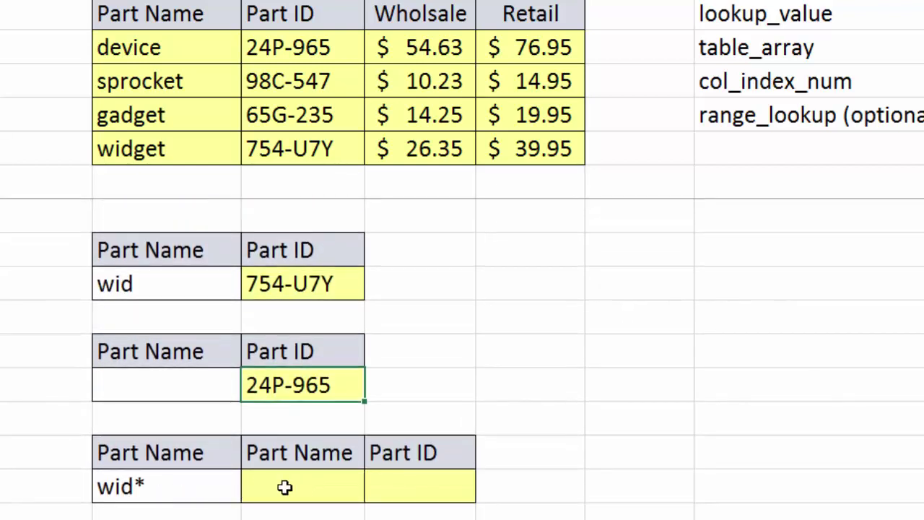
double_click(160, 487)
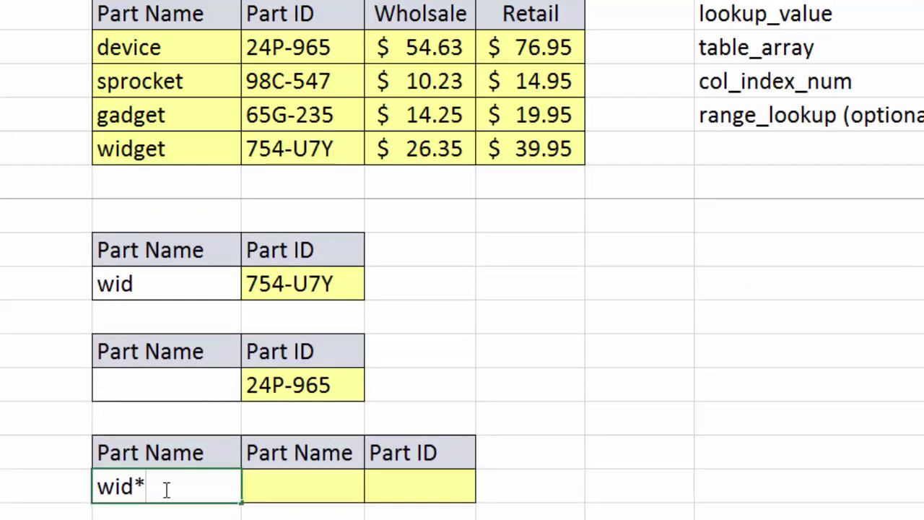
key(BackSpace)
key(Return)
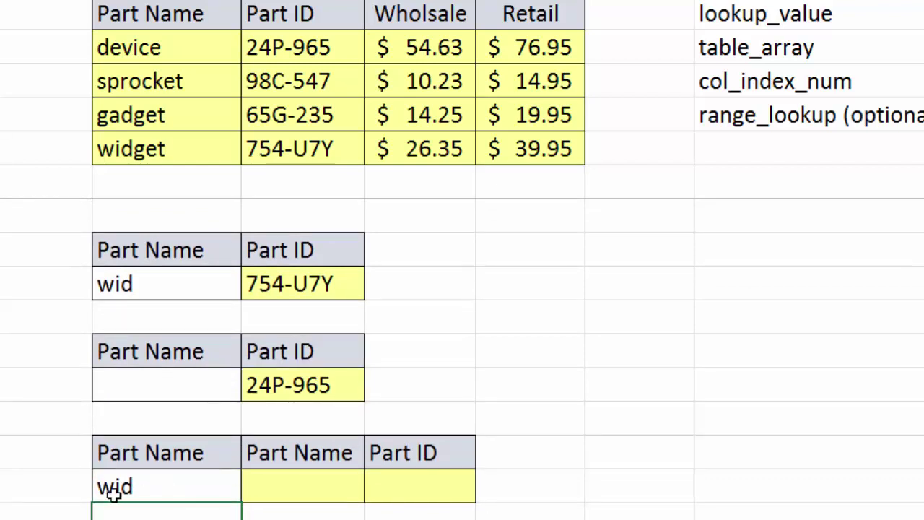
- Enter the formula =VLOOKUP(B68&"*",tblParts,1,0) in C68 to return the full part name
click(311, 487)
text(=)
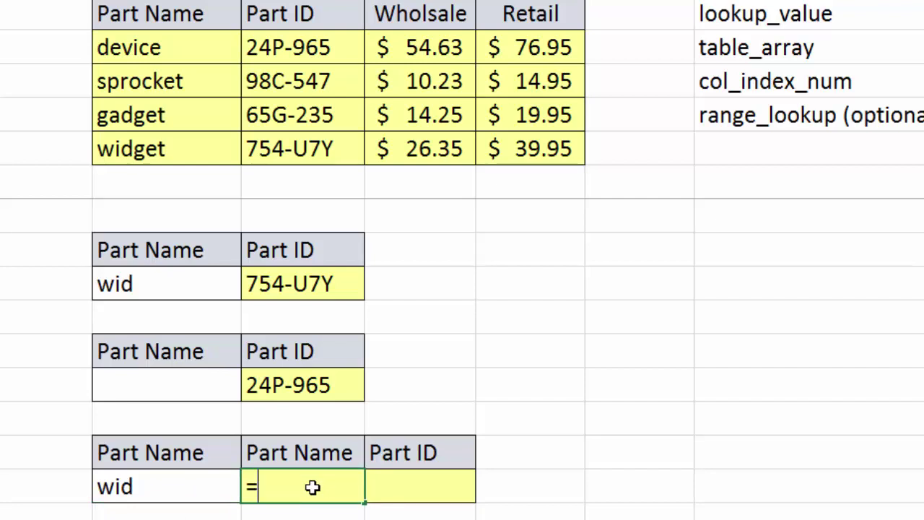
text(vl)
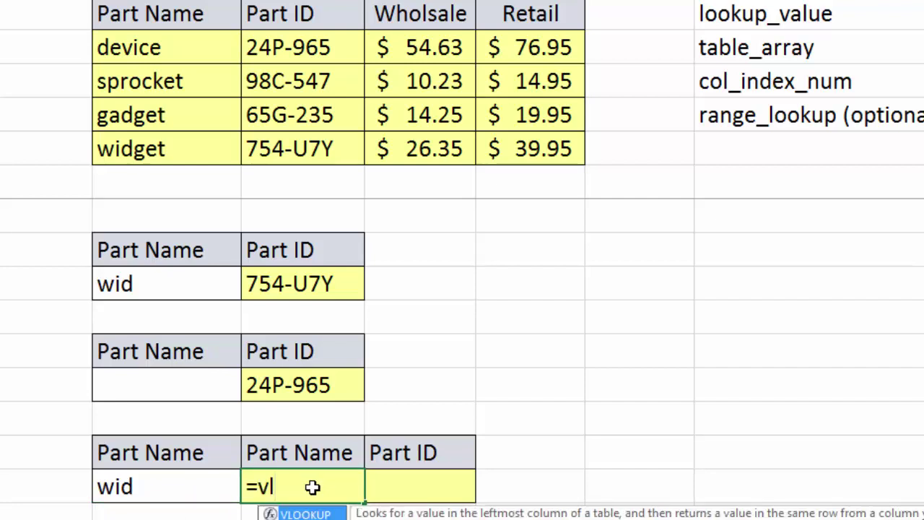
key(Tab)
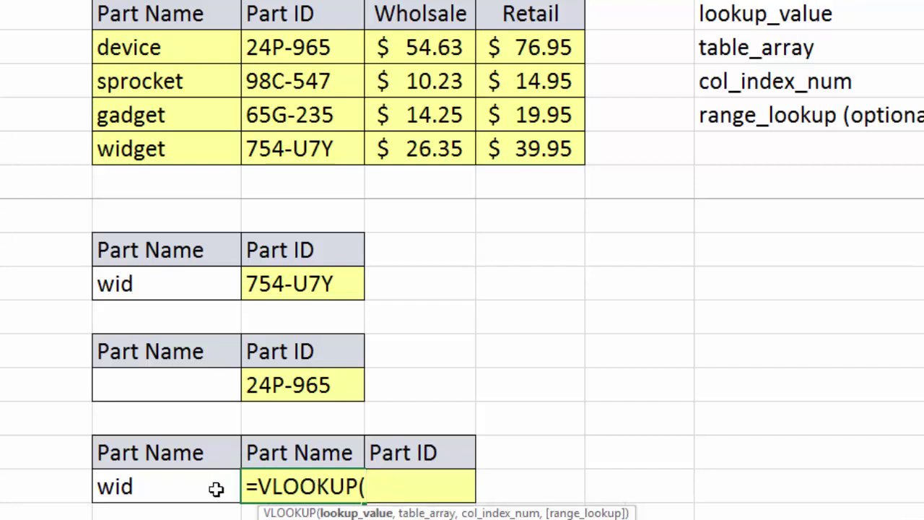
click(215, 488)
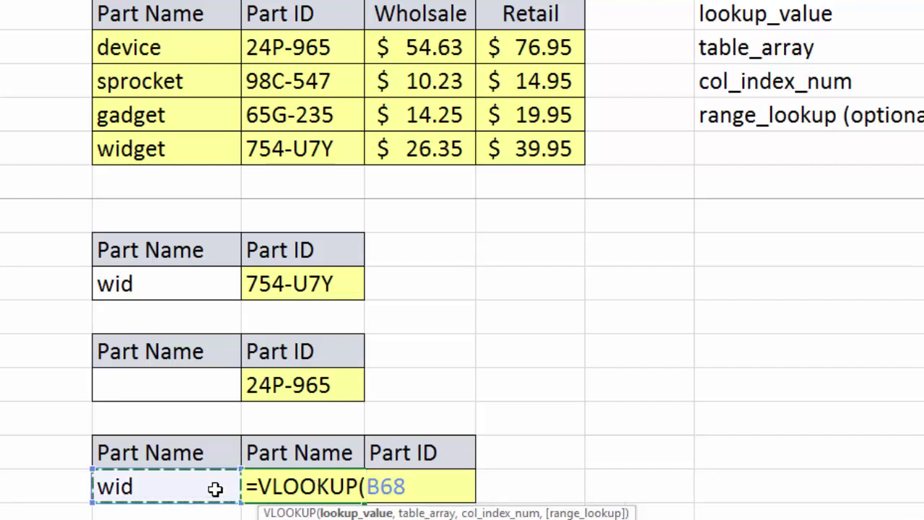
text(&)
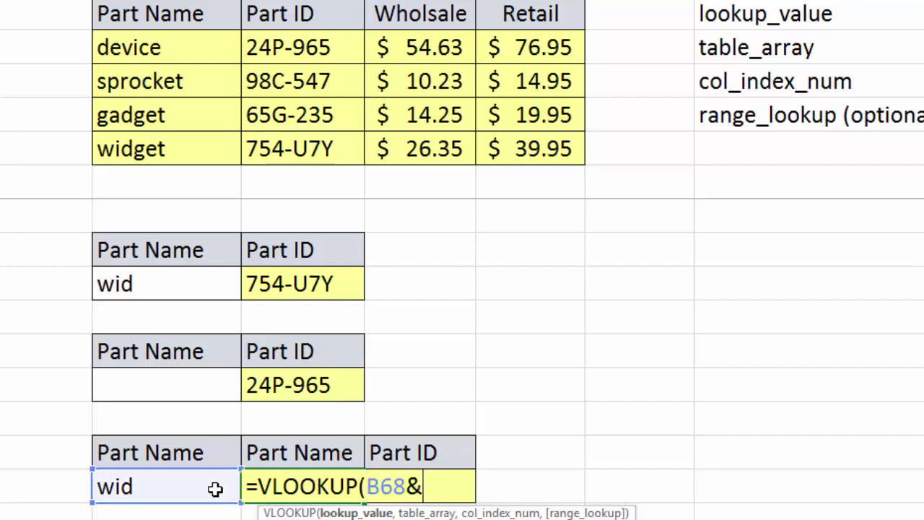
text("*",)
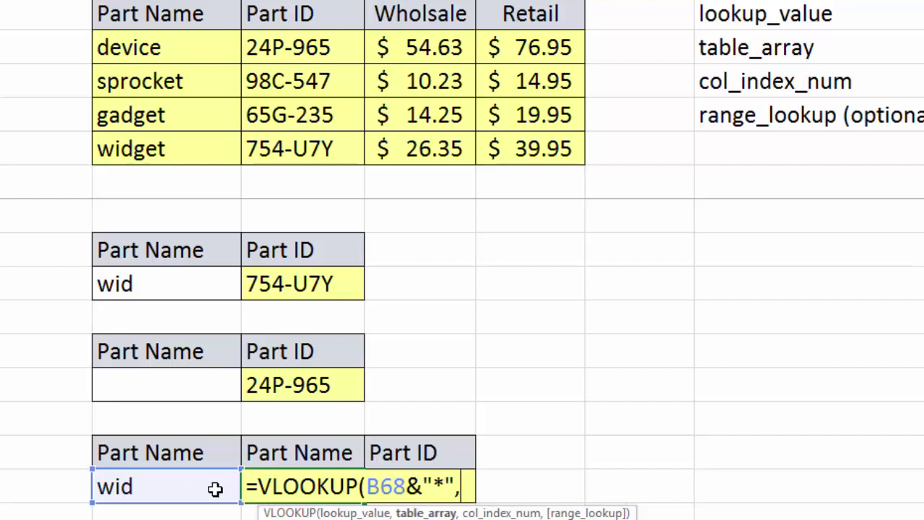
text(tb)
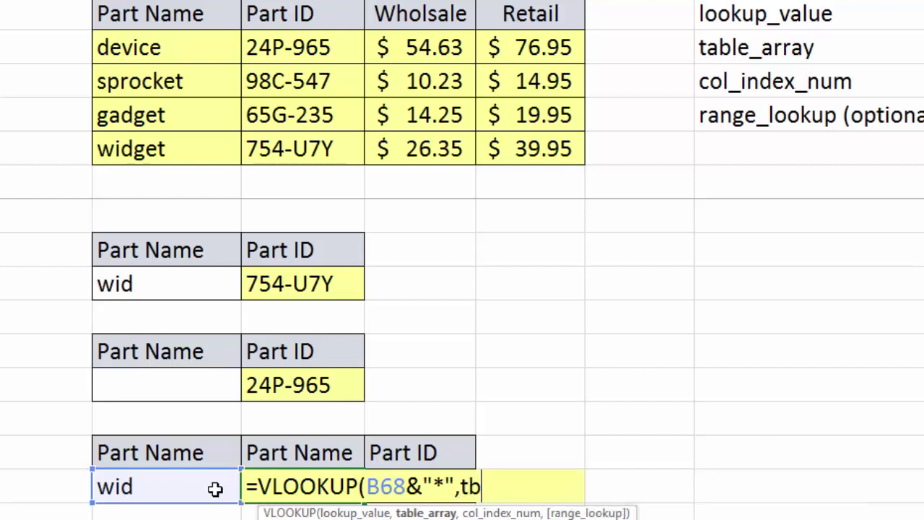
text(lParts)
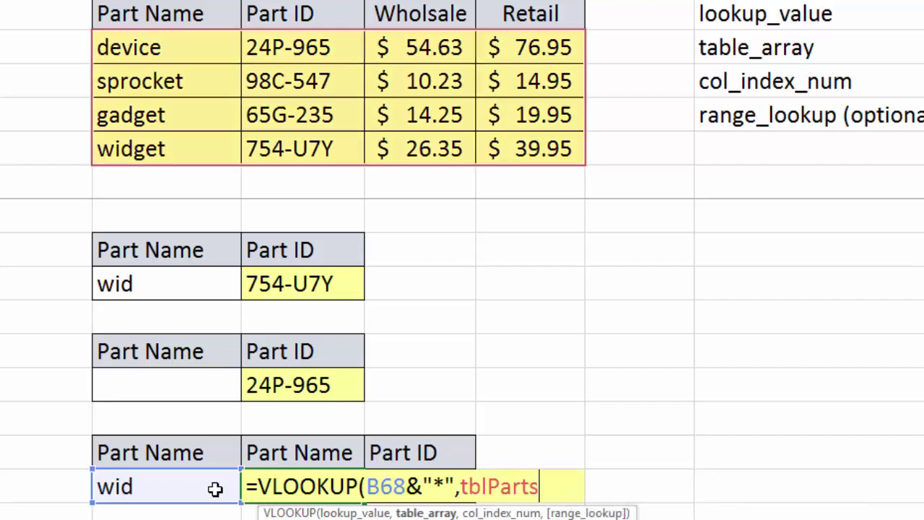
text(,)
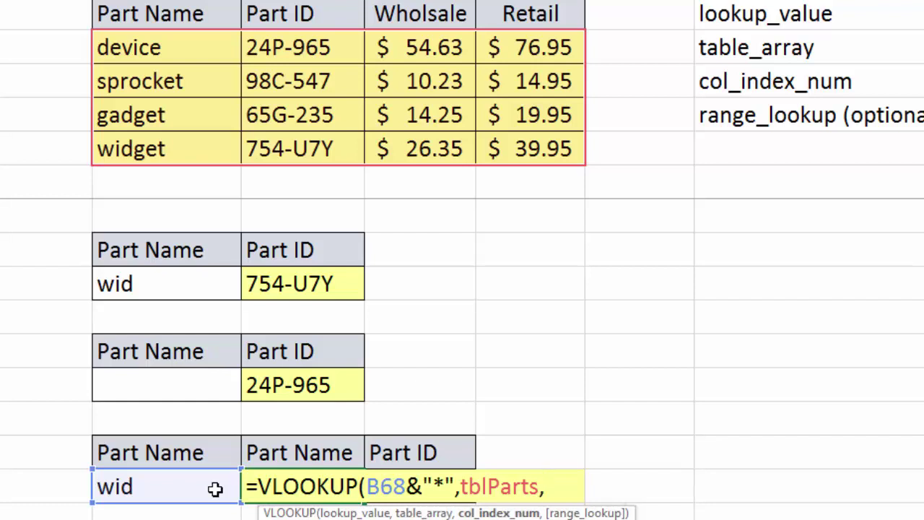
text(1,0)
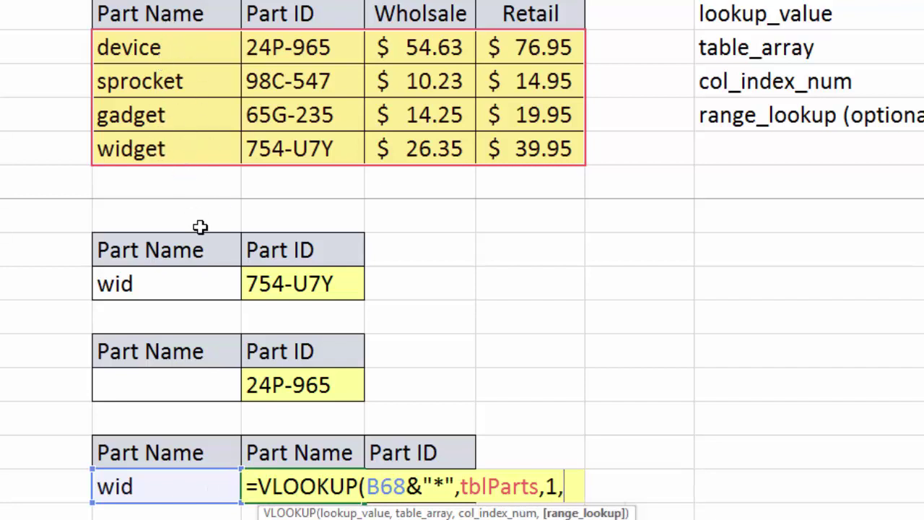
text())
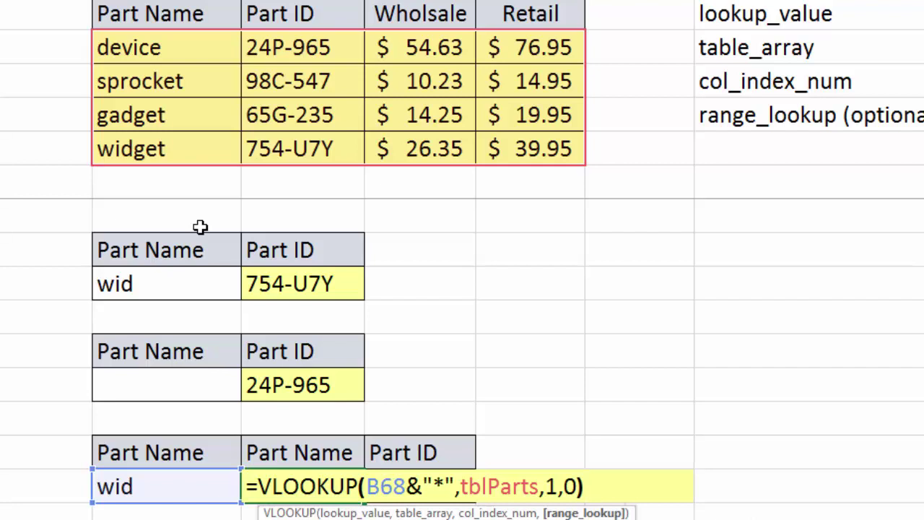
key(Return)
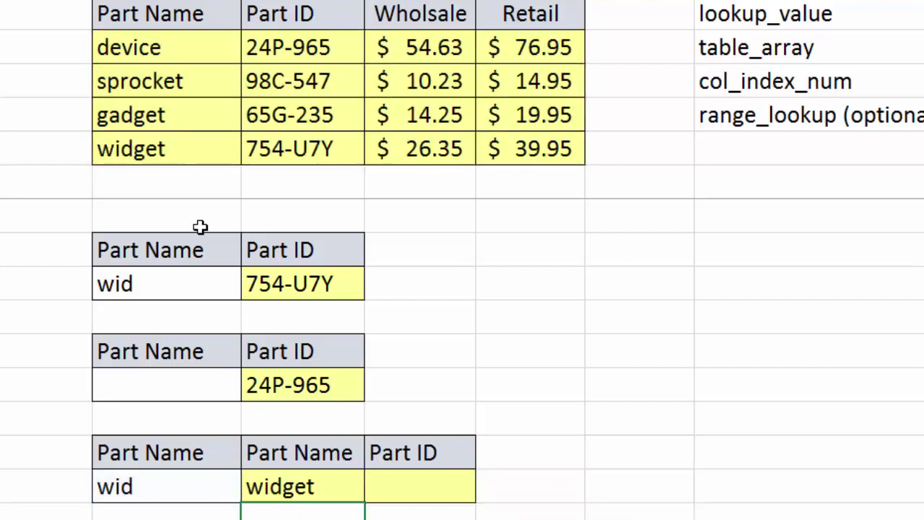
- Copy the VLOOKUP formula from C68 into the Part ID cell D68
click(130, 490)
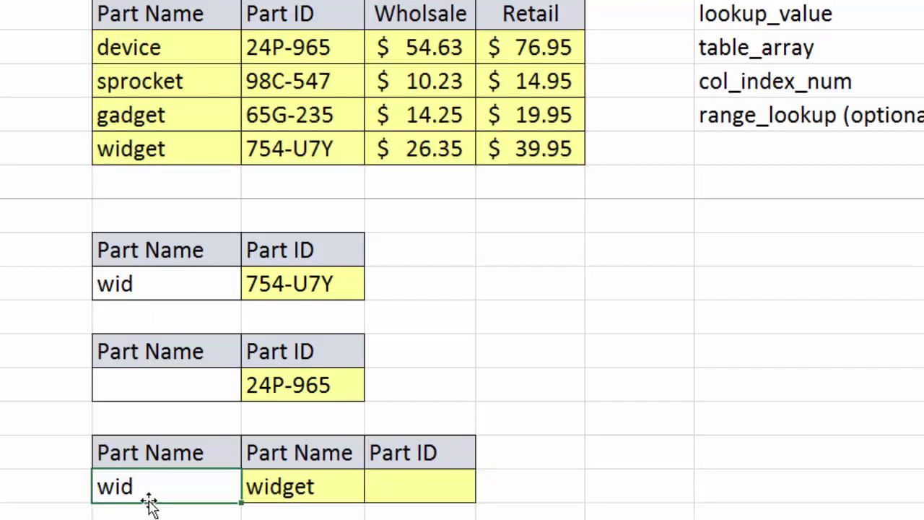
click(390, 486)
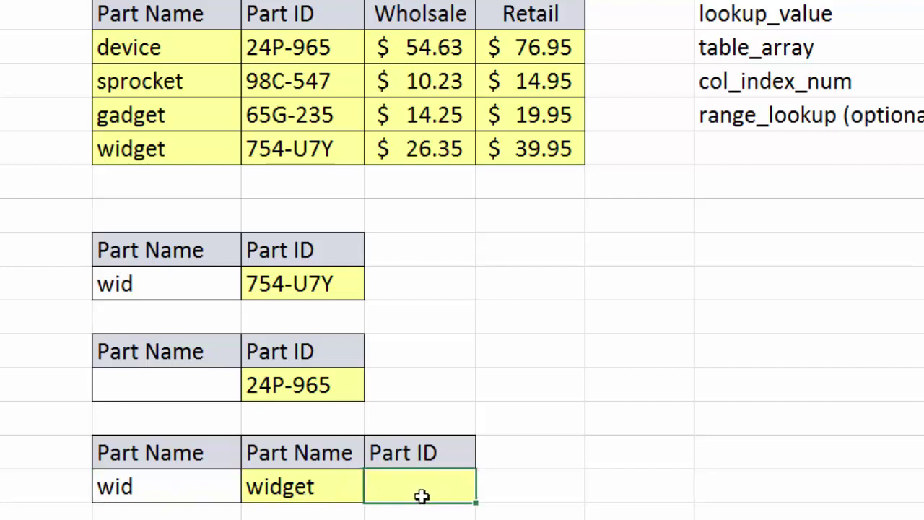
click(354, 493)
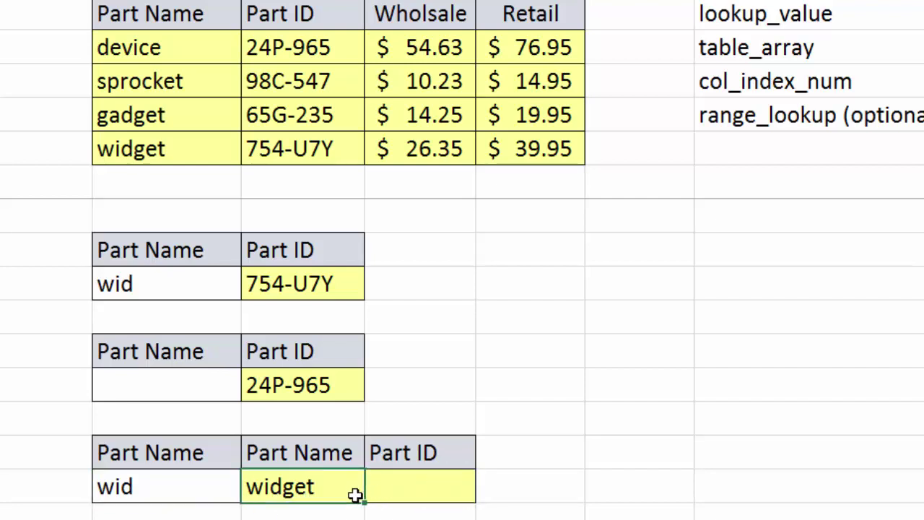
key(ctrl+c)
click(407, 498)
key(ctrl+v)
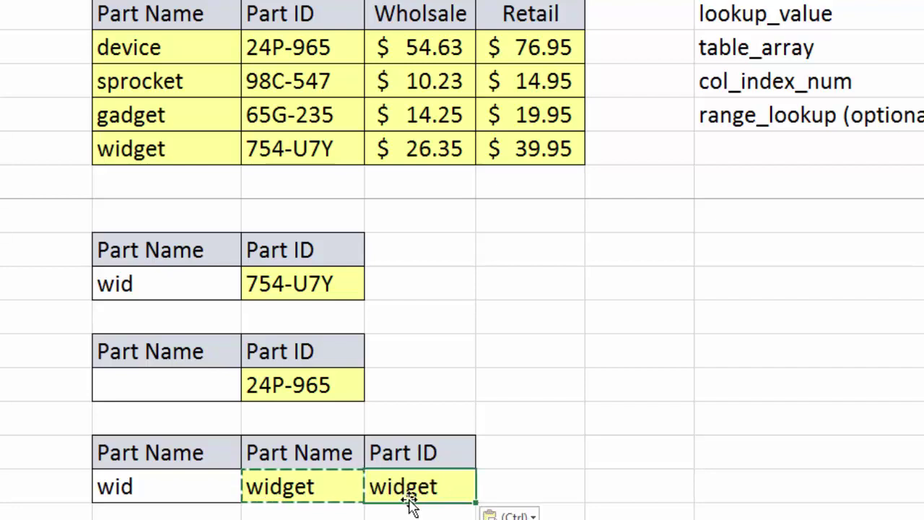
- Change D68's formula to look up B68 and return column 2 of tblParts
double_click(417, 489)
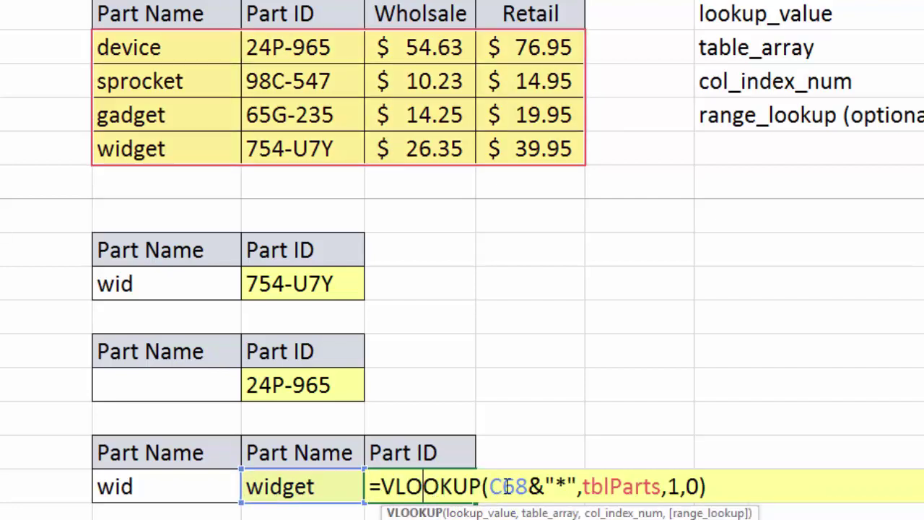
drag(492, 485, 503, 485)
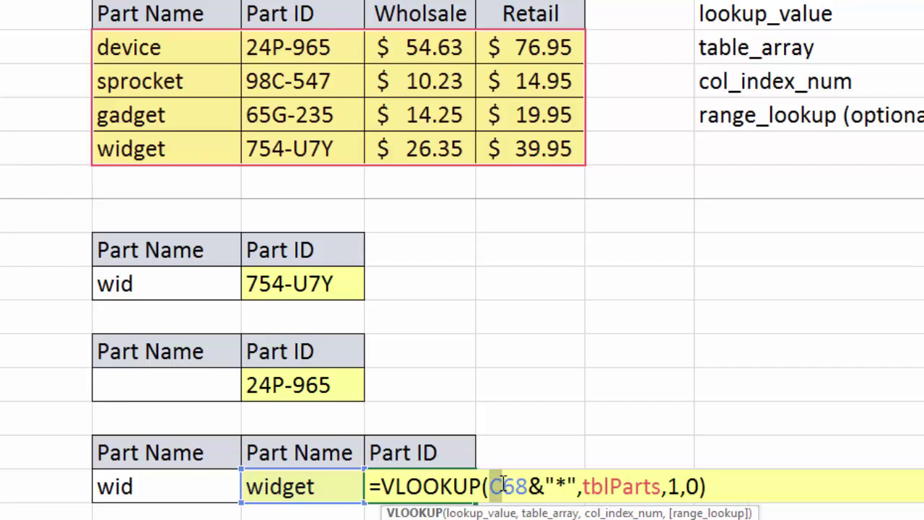
text(B)
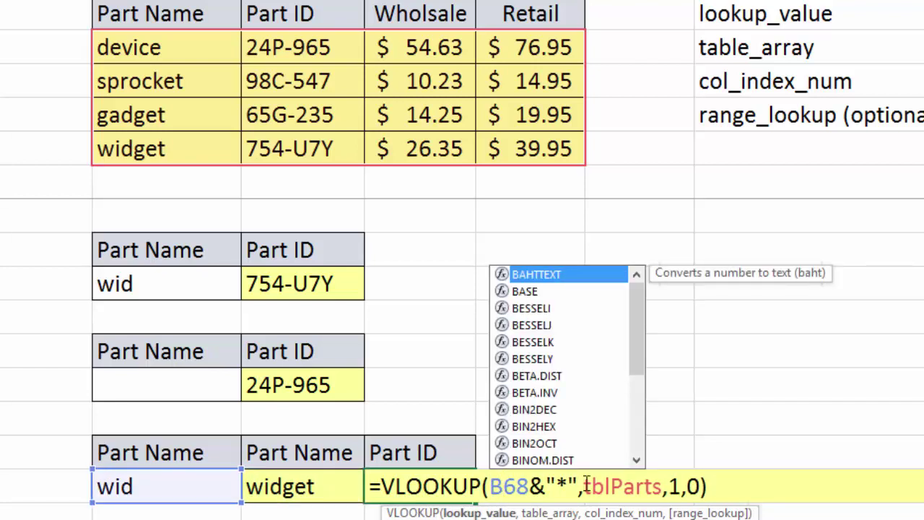
click(673, 485)
double_click(674, 486)
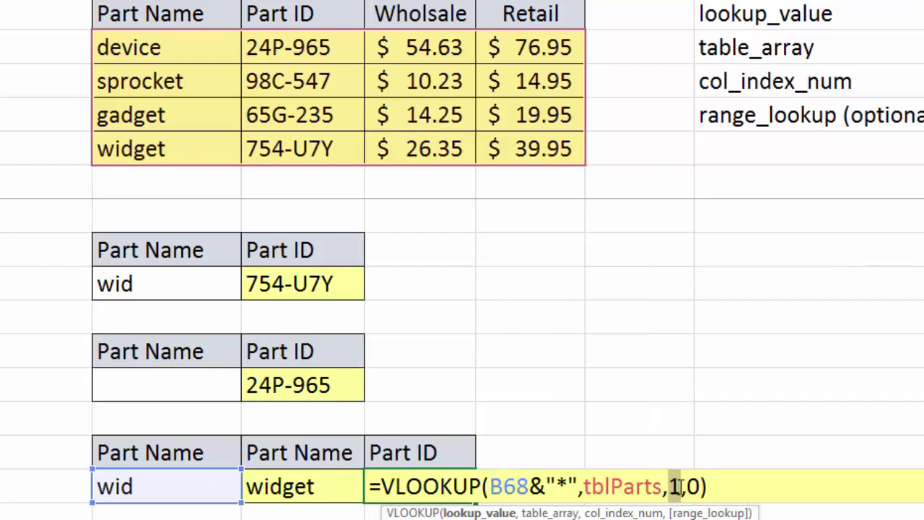
text(2)
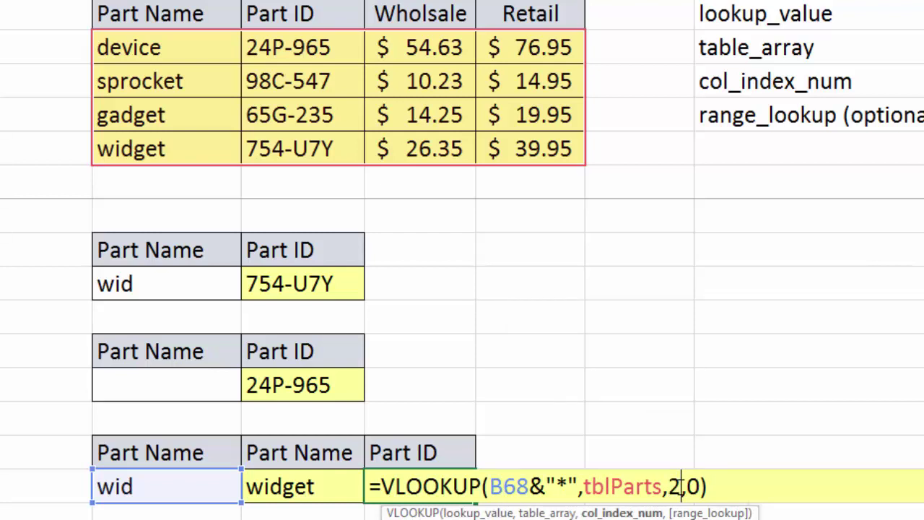
key(Return)
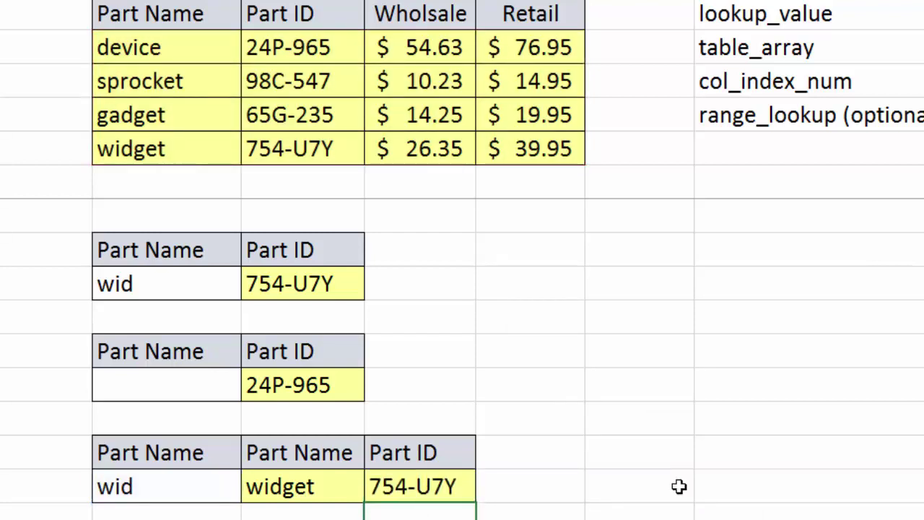
- Replace the part name in B68 with dev to test both wildcard lookups
click(167, 491)
text(dev)
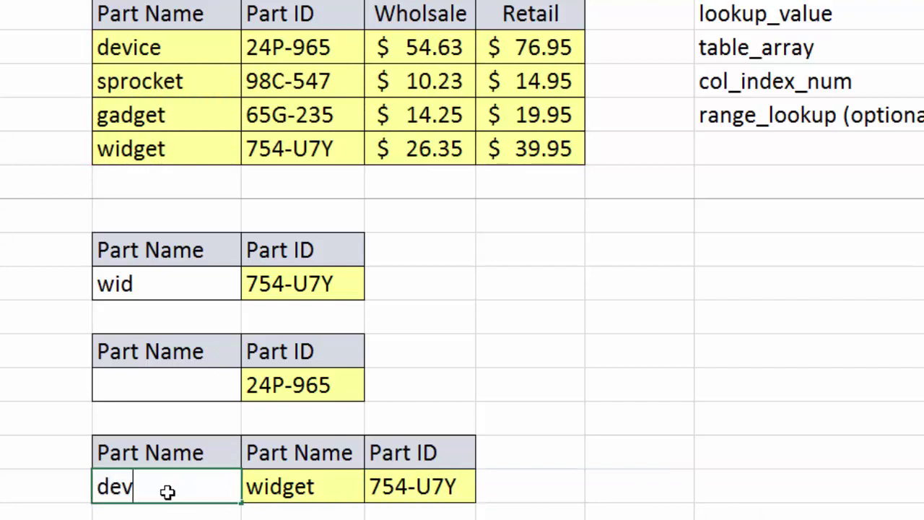
key(Return)
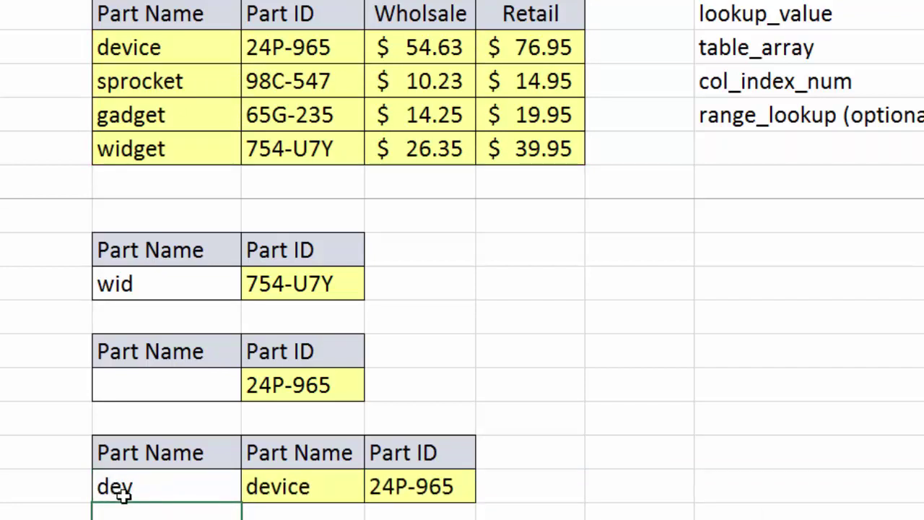
- Enter =SEARCH("e",B71) in the Part ID cell C71, beside the part name dev*
scroll(300, 489, down, 1)
click(287, 498)
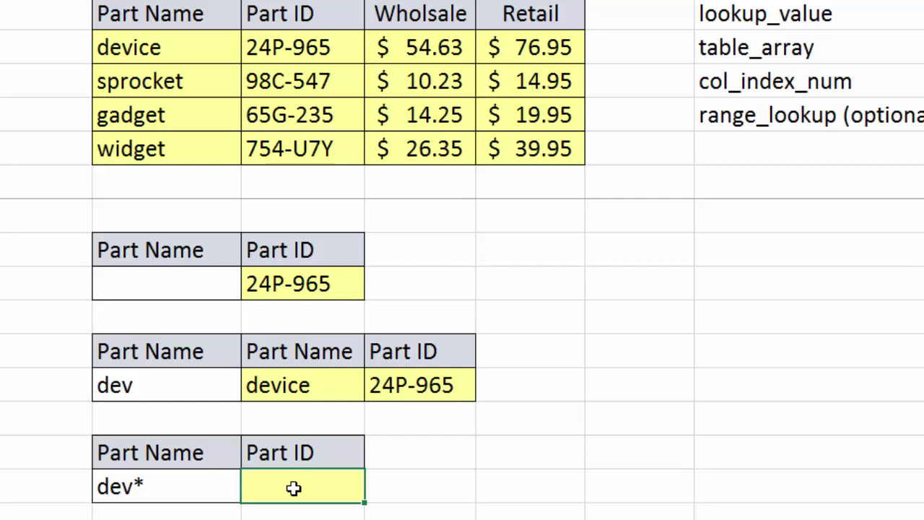
text(=sea)
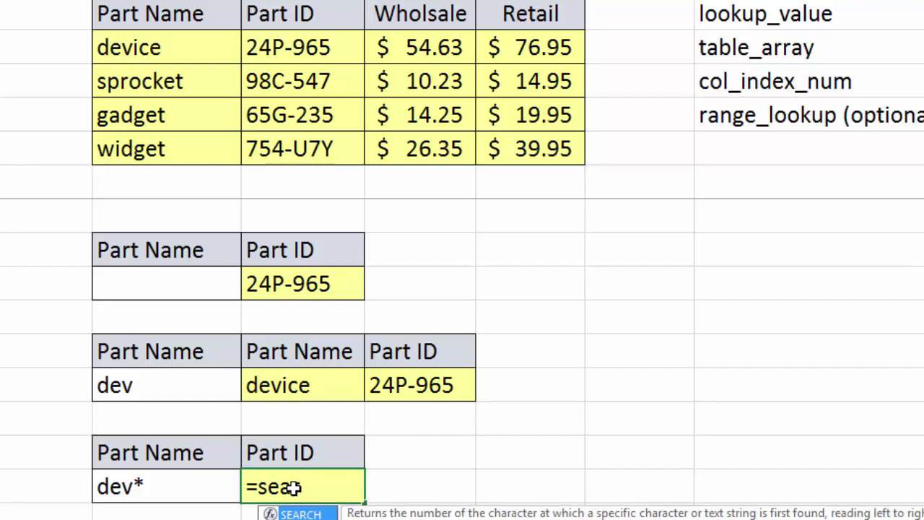
text(rch()
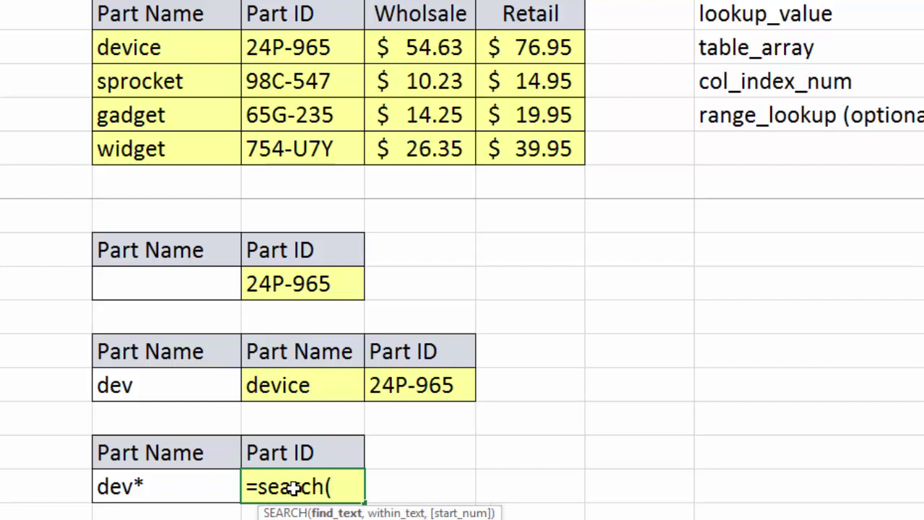
text("e")
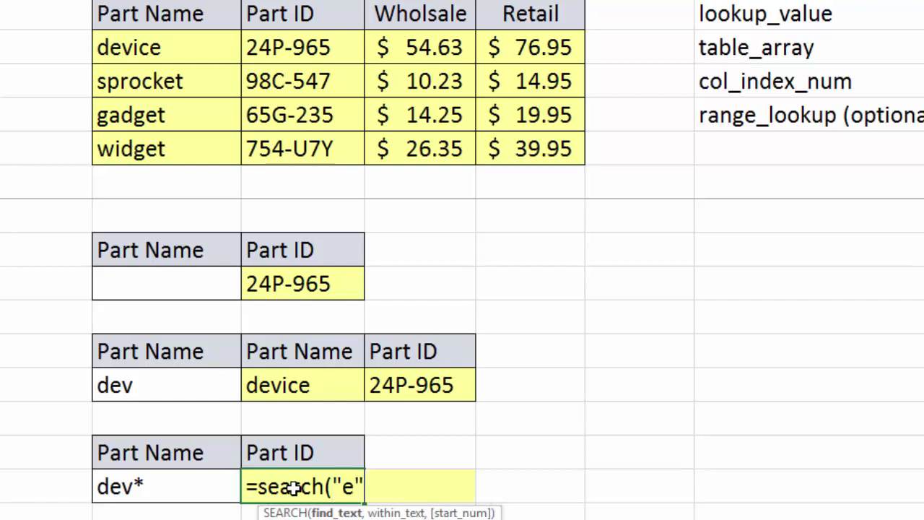
text(,)
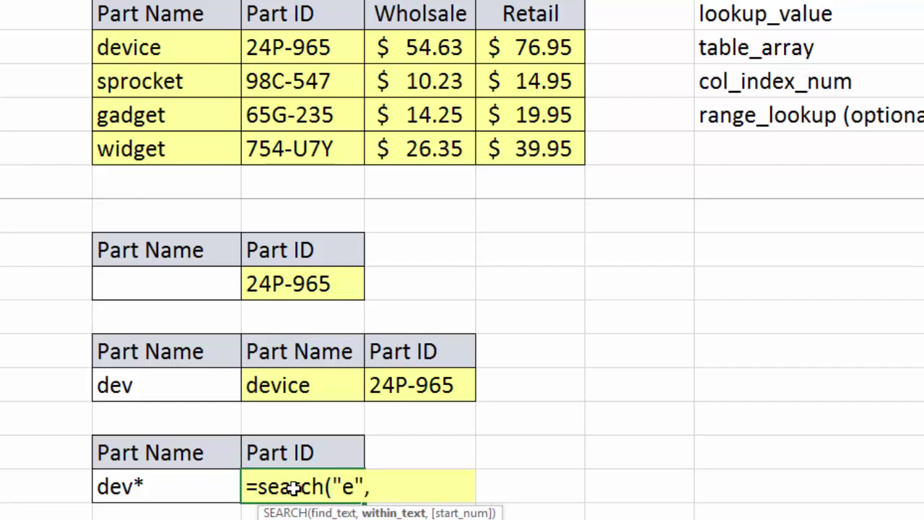
key(Left)
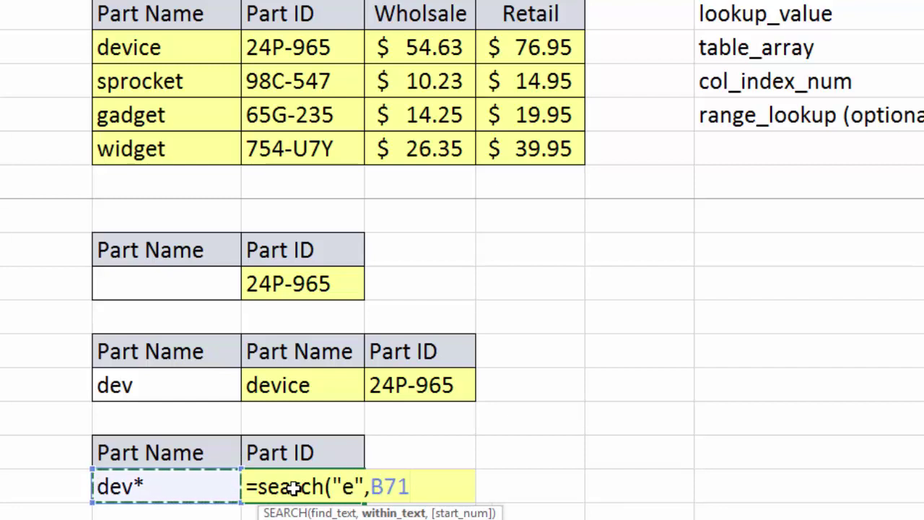
text())
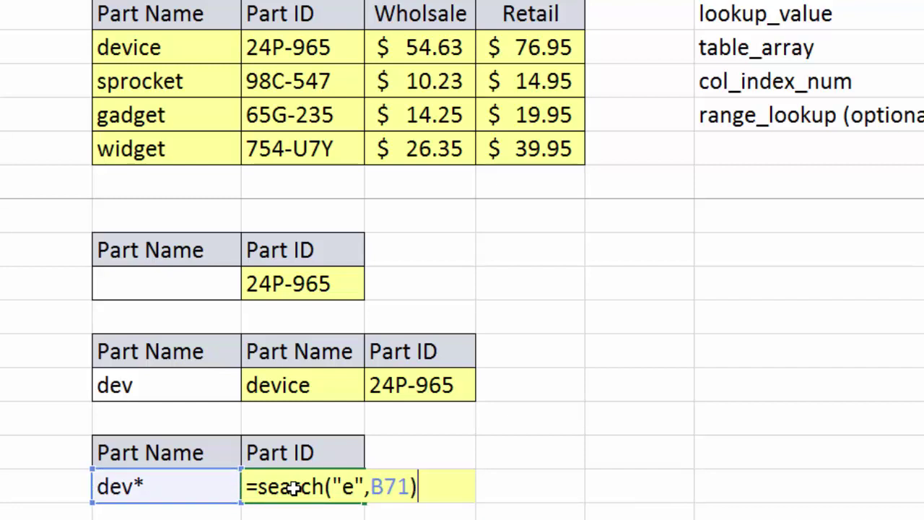
key(Return)
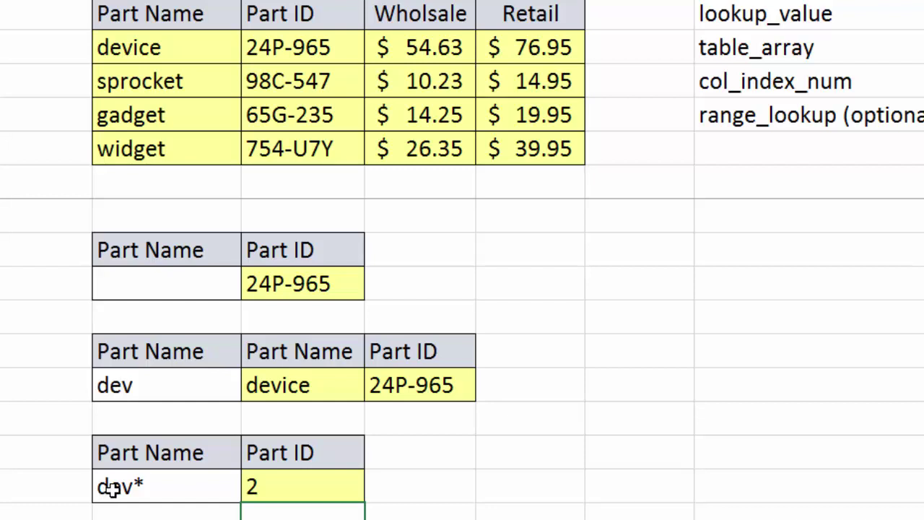
- Change the text that the SEARCH formula in C71 looks for to "*"
double_click(264, 485)
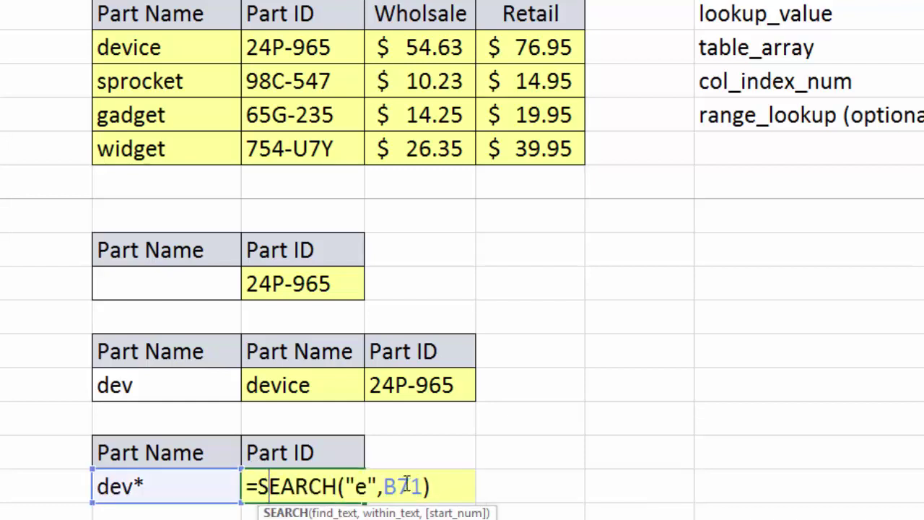
drag(356, 485, 368, 485)
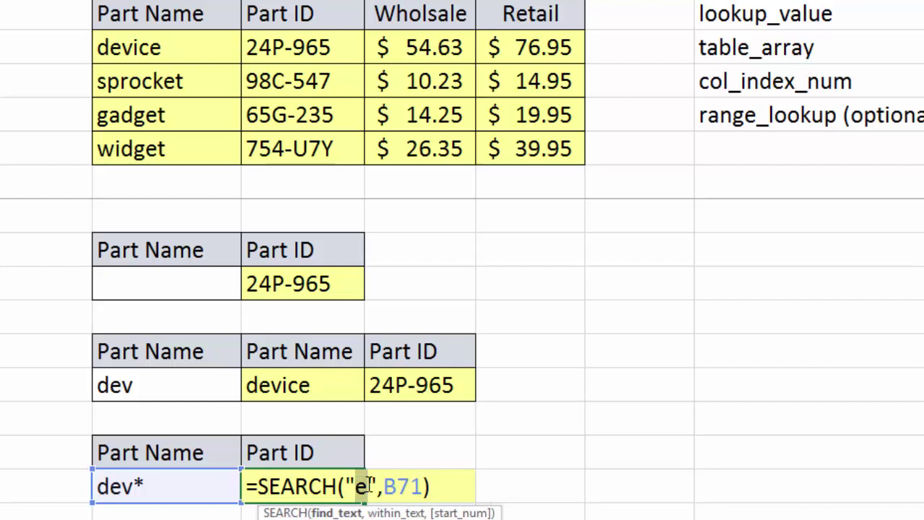
text(*)
key(Return)
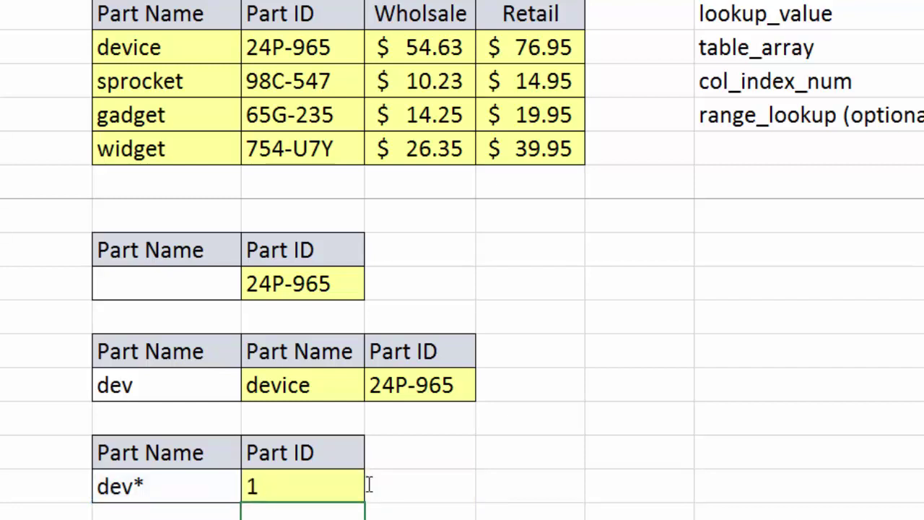
- Add a tilde before the asterisk in C71's formula so it reads =SEARCH("~*",B71)
click(320, 492)
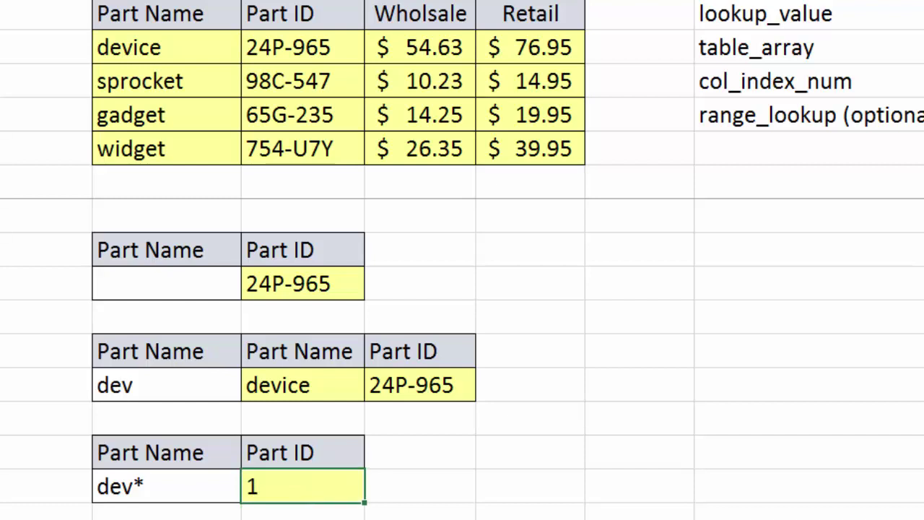
double_click(290, 487)
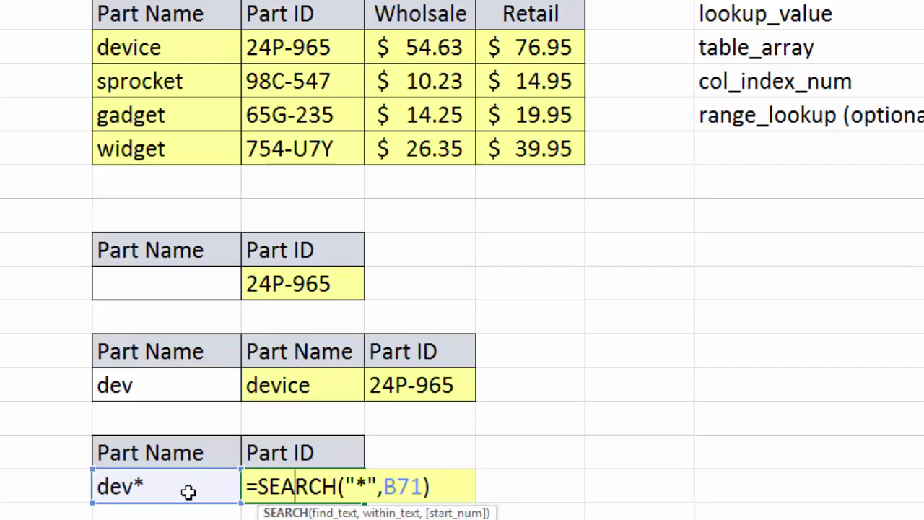
key(Return)
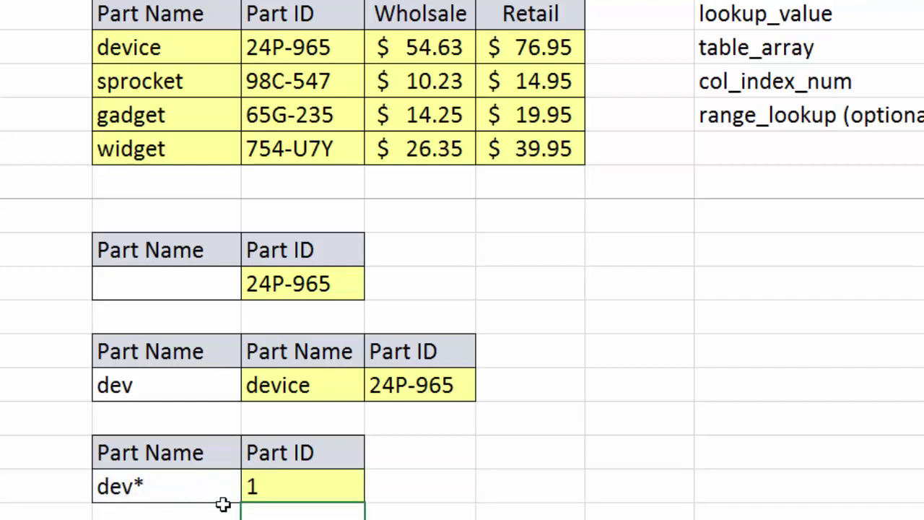
double_click(268, 486)
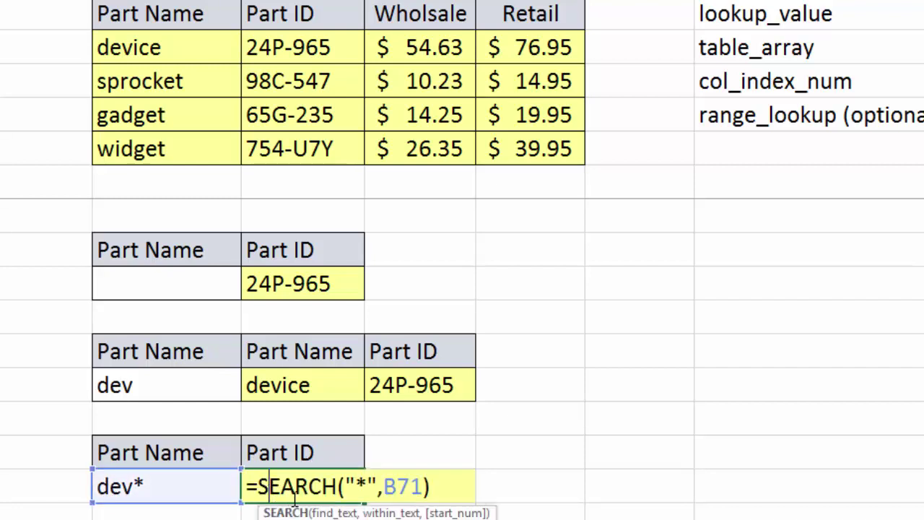
click(355, 487)
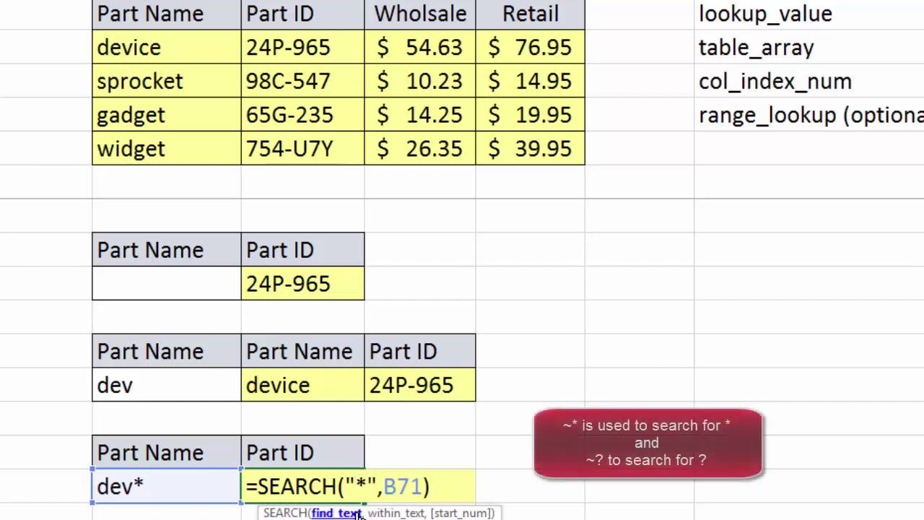
text(~)
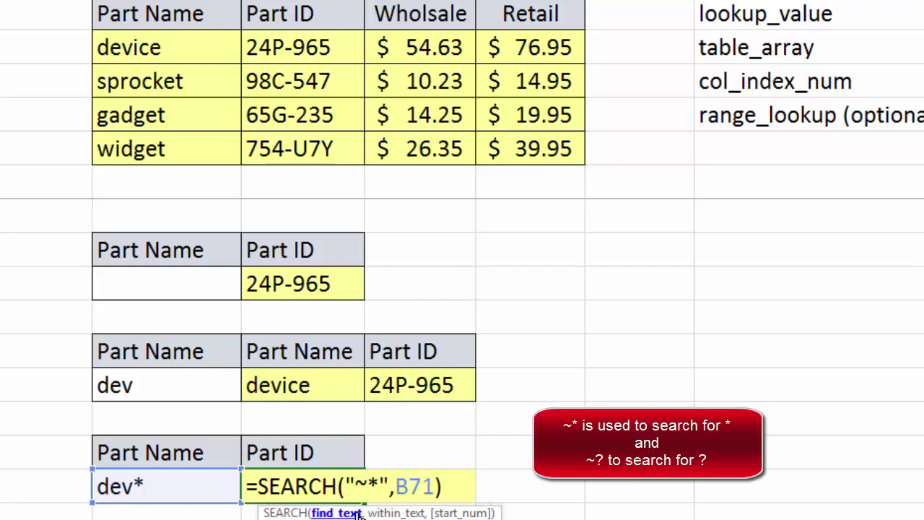
key(Return)
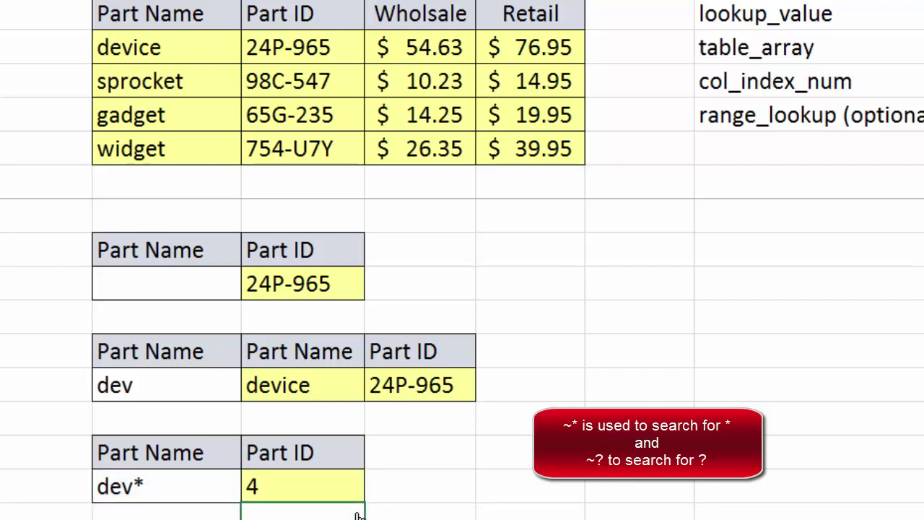
- Remove the asterisk from the part name in B71, leaving dev, to test the SEARCH formula
click(298, 486)
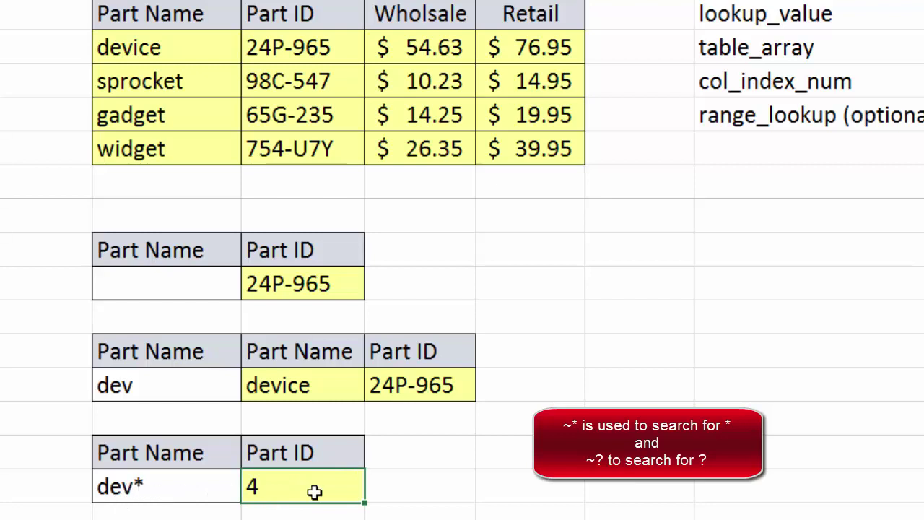
double_click(200, 491)
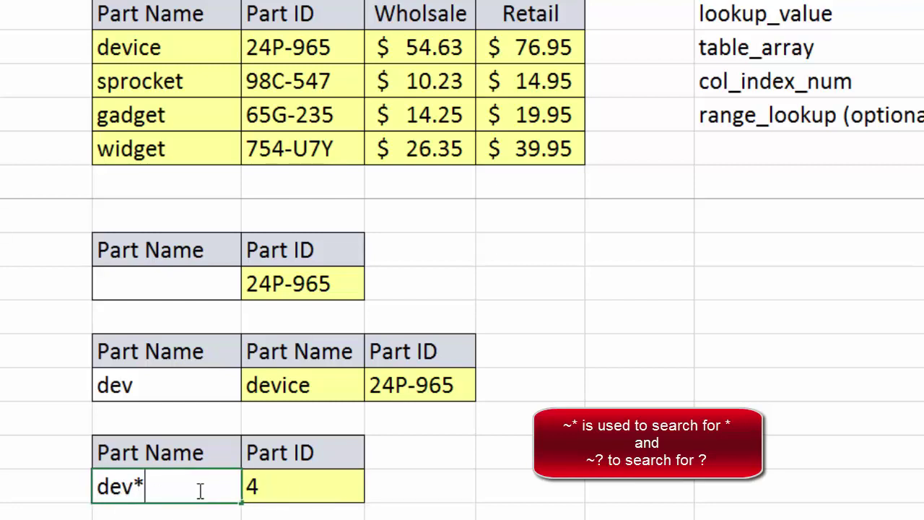
key(BackSpace)
key(Return)
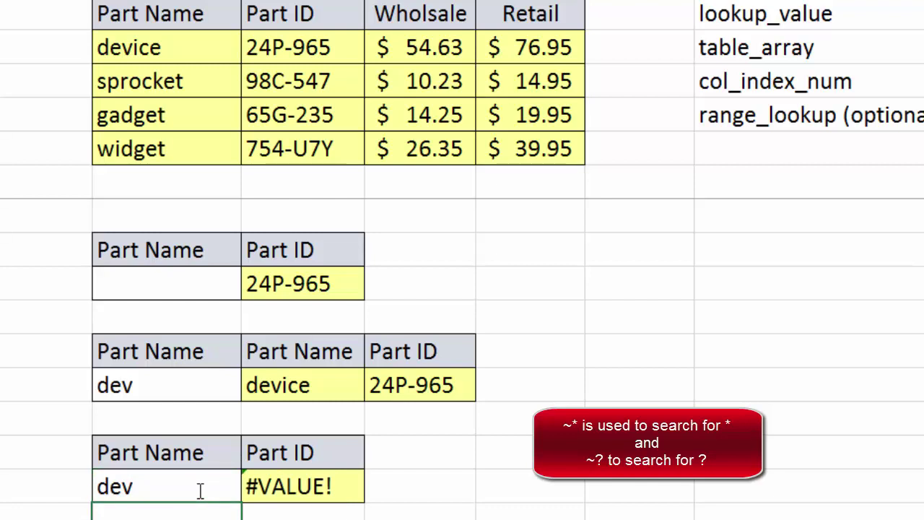
- Wrap the SEARCH formula in C71 in IFERROR with 0 as the error value: =IFERROR(SEARCH("~*",B71),0)
double_click(260, 482)
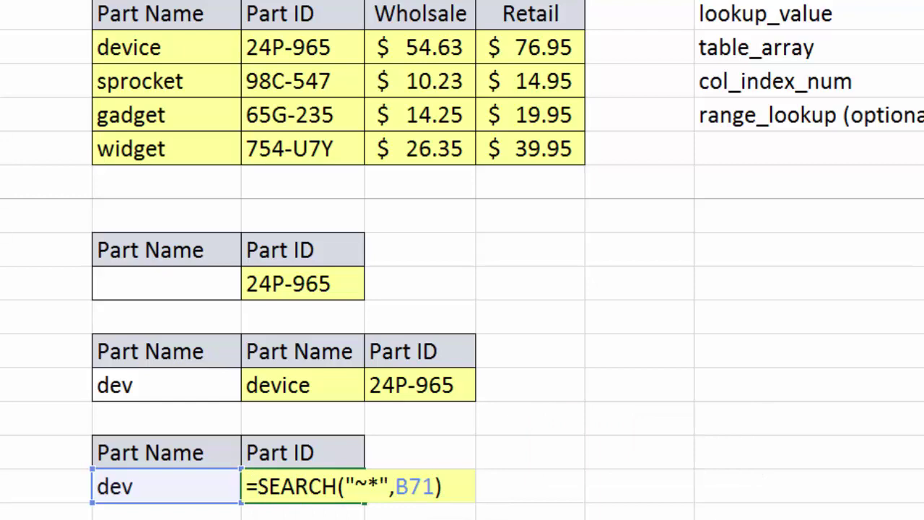
text(ifer)
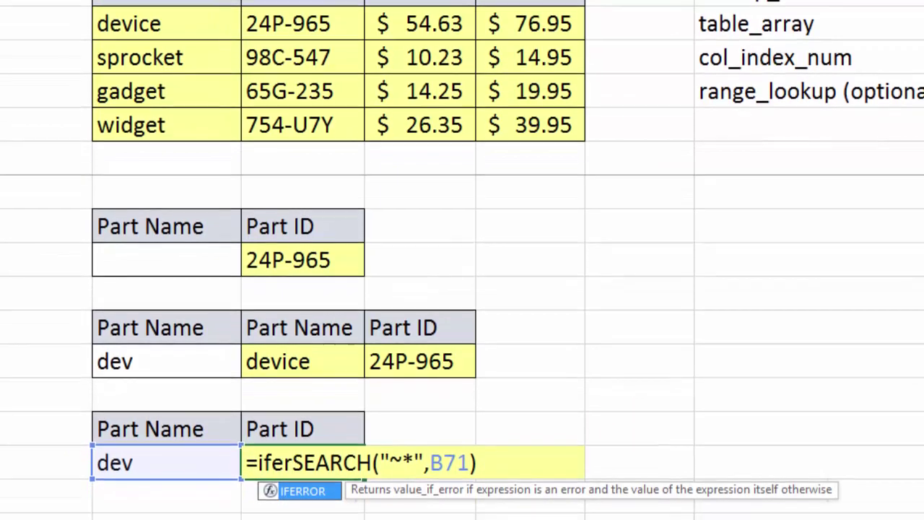
key(Tab)
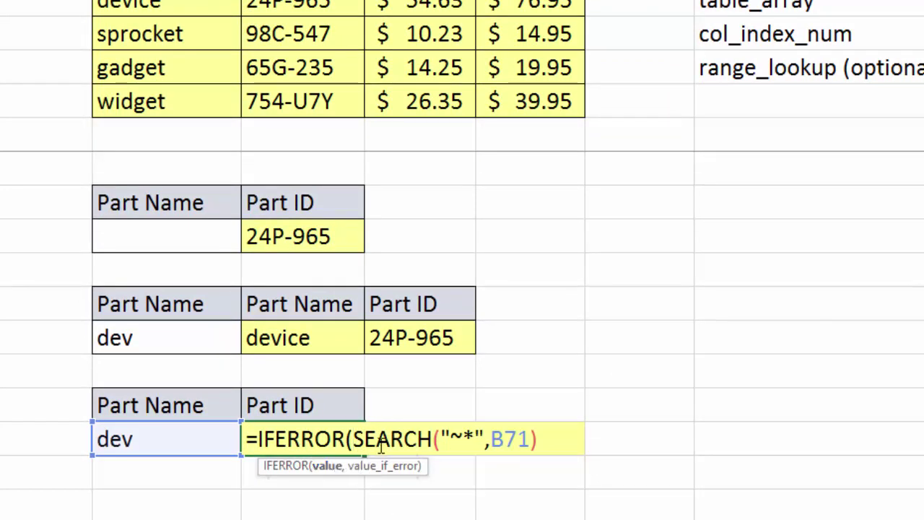
click(553, 440)
text(,0)
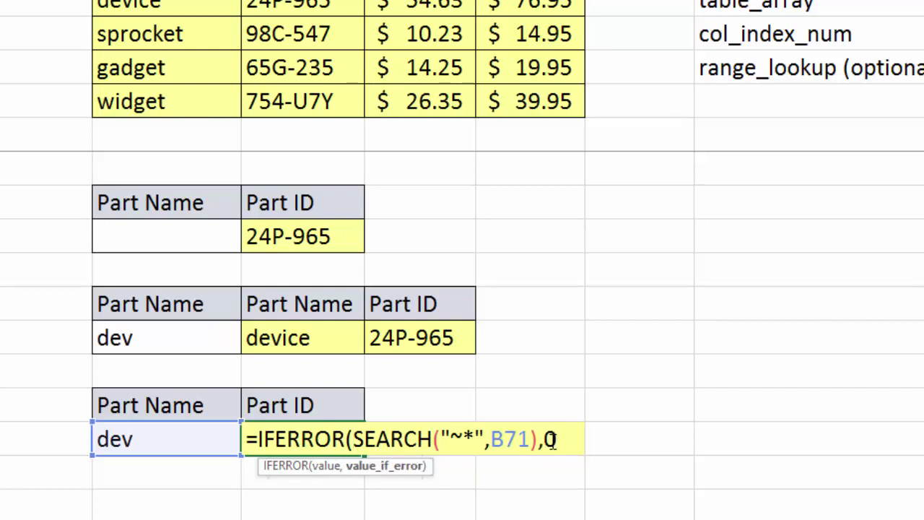
text())
key(Return)
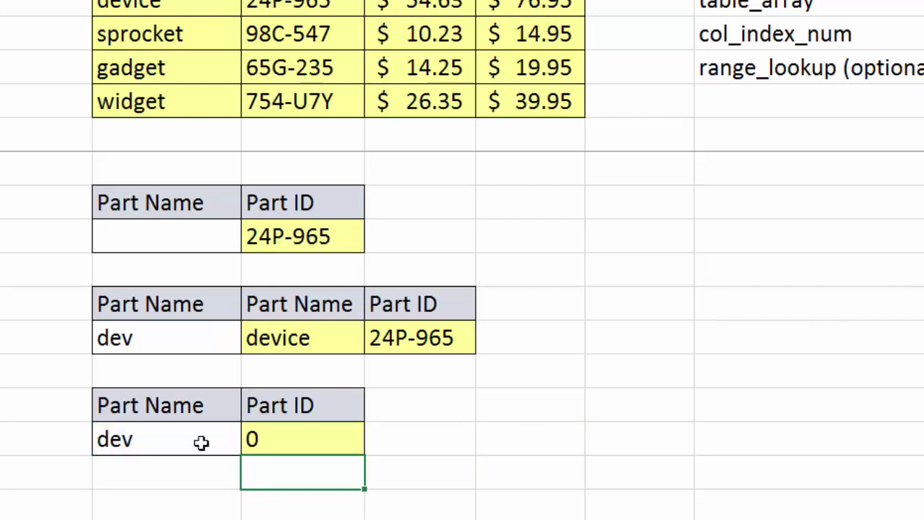
- Change the part name in B71 to dev* to test the IFERROR formula
double_click(186, 440)
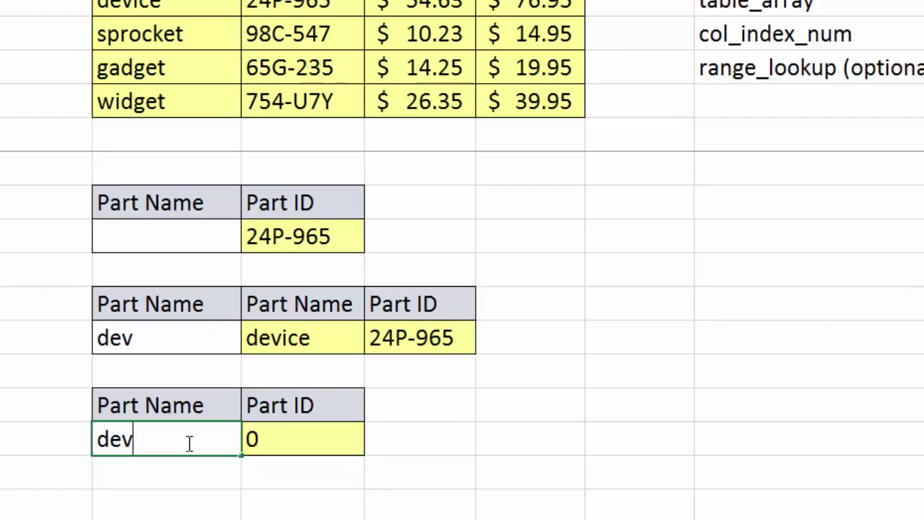
text(*)
key(Return)
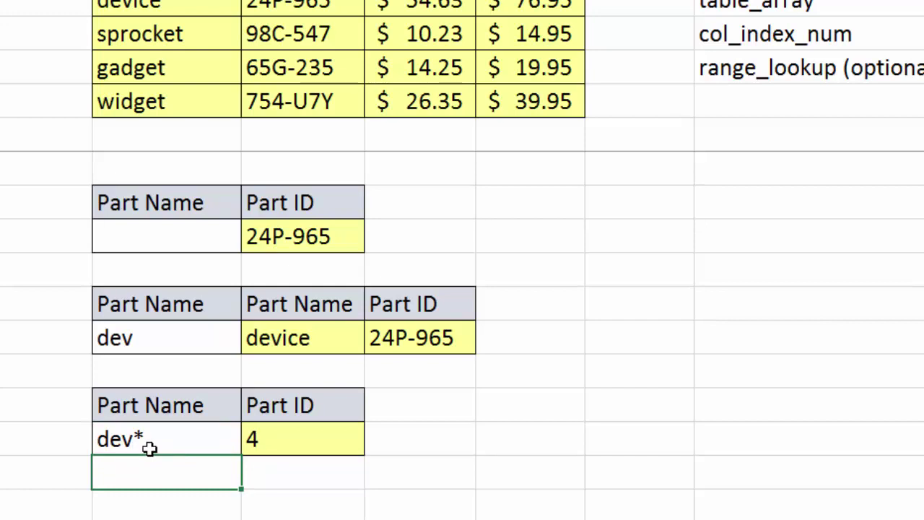
- Extend C71's formula by adding a copy of its IFERROR expression that searches for "~?": +IFERROR(SEARCH("~?",B71),0)
click(258, 447)
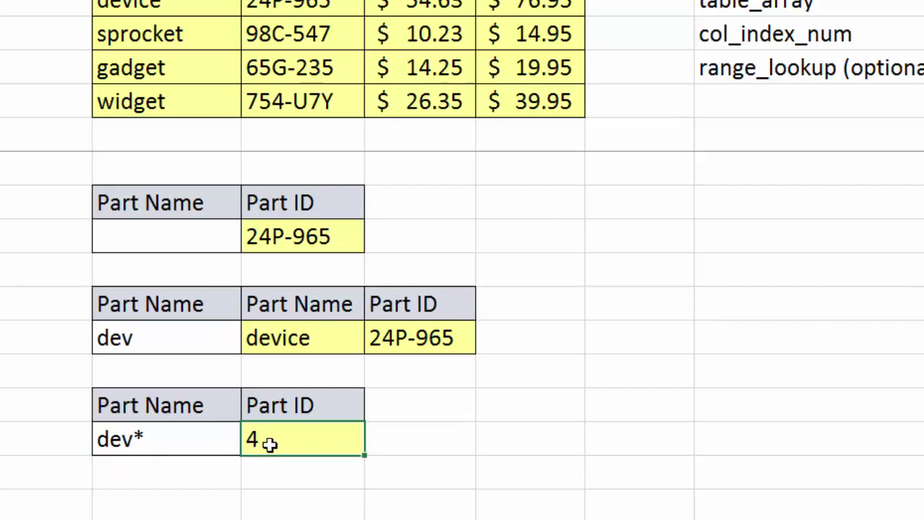
double_click(269, 444)
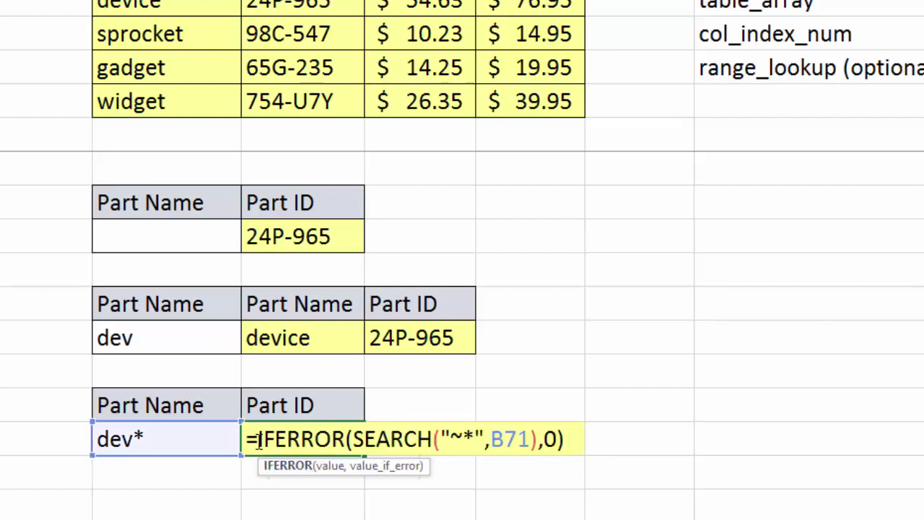
drag(256, 440, 571, 438)
key(ctrl+c)
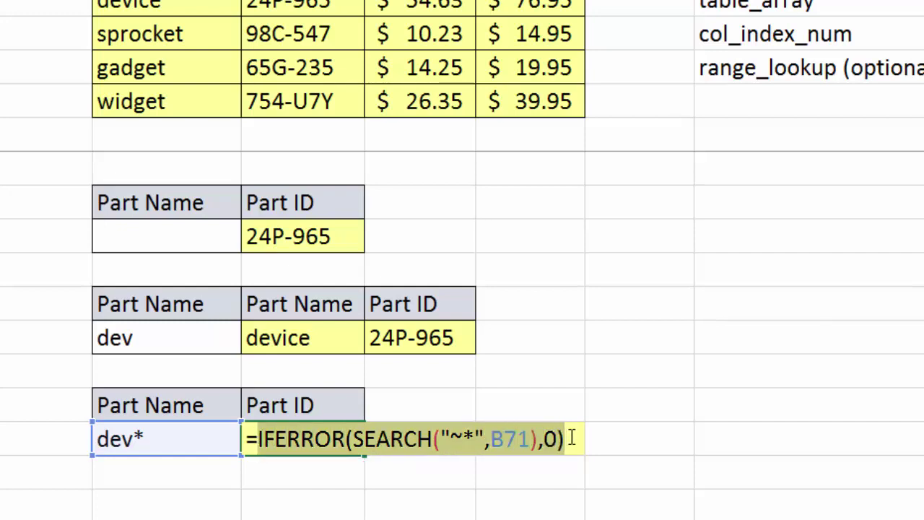
click(571, 438)
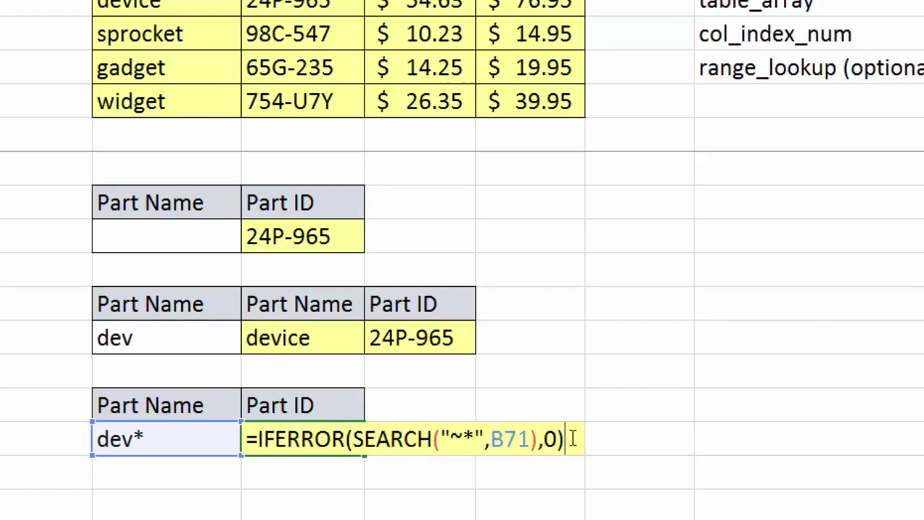
text(+)
key(ctrl+v)
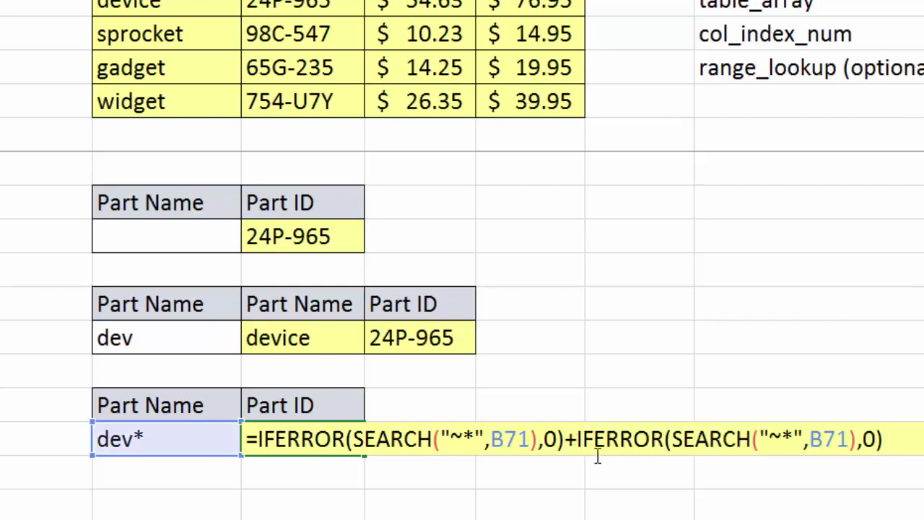
drag(783, 434, 794, 434)
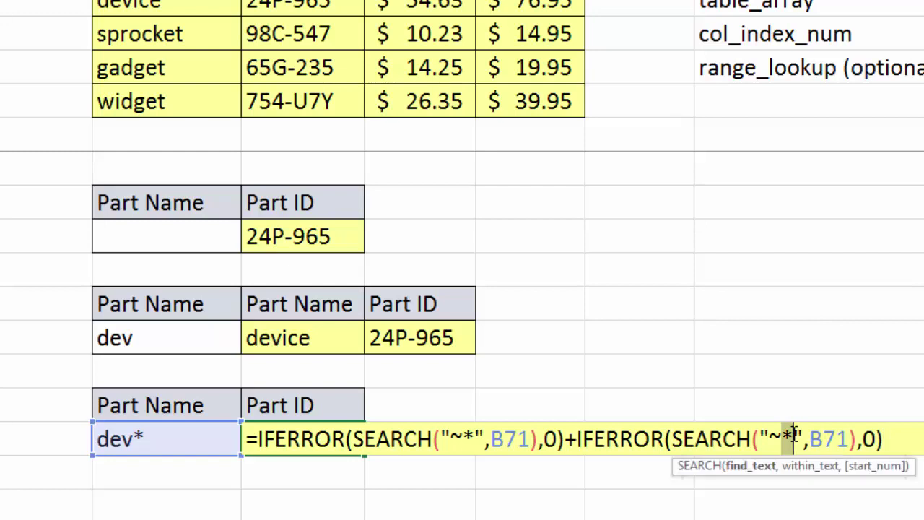
text(?)
key(Return)
click(148, 436)
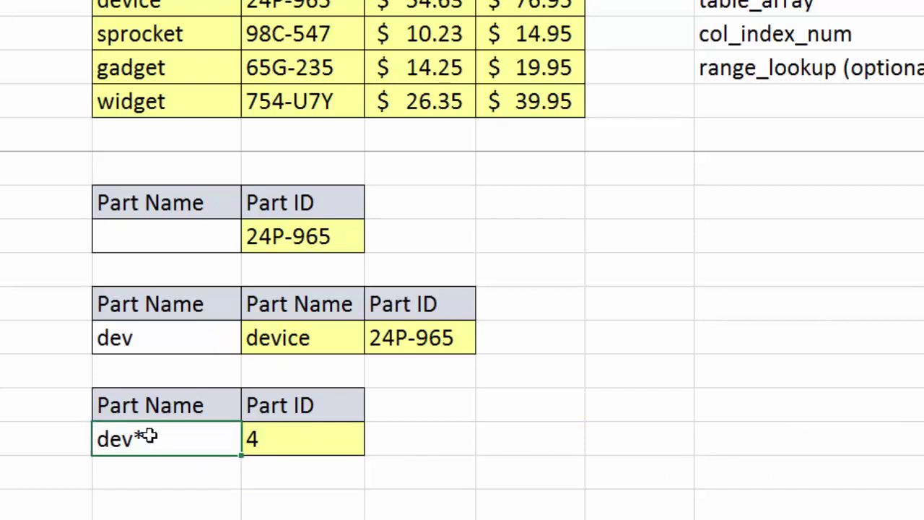
- Change the part name in B71 to dev? to test the question mark search
double_click(148, 436)
key(BackSpace)
text(?)
key(Return)
- Insert a second question mark after the d in B71, making the part name d?ev?
double_click(148, 438)
click(110, 442)
text(?)
key(Return)
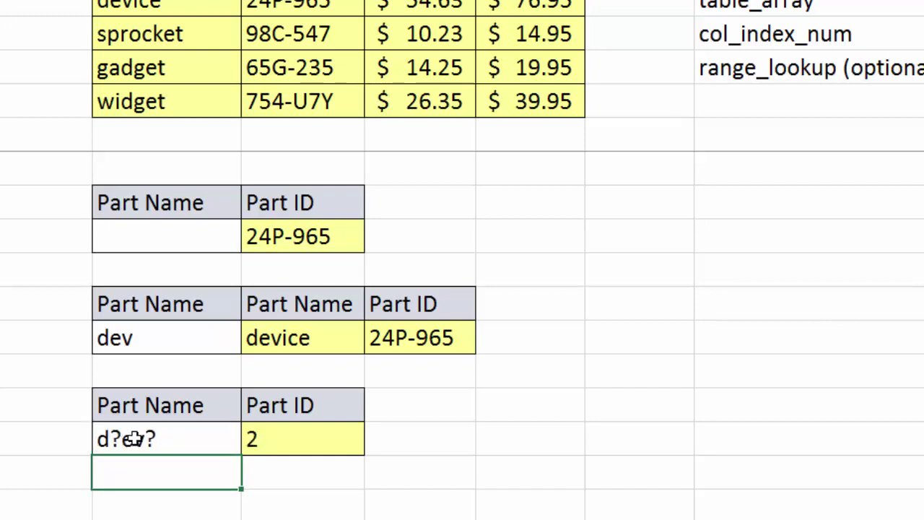
- Replace the trailing question mark in B71 with an asterisk, making the part name d?ev*
click(146, 438)
double_click(146, 438)
drag(145, 438, 158, 438)
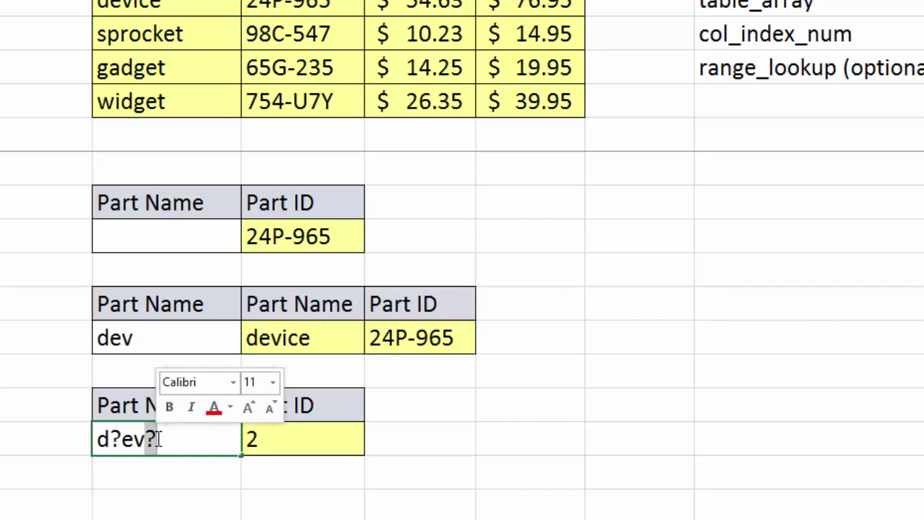
text(*)
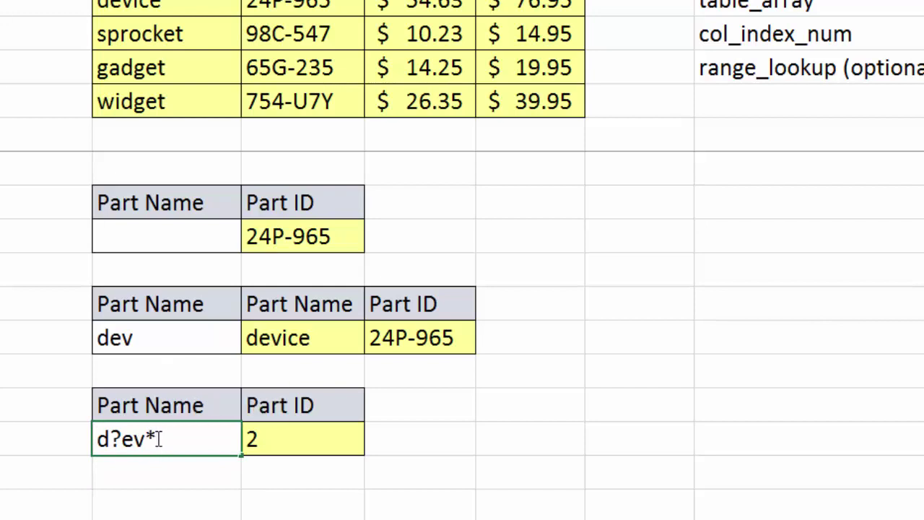
key(Return)
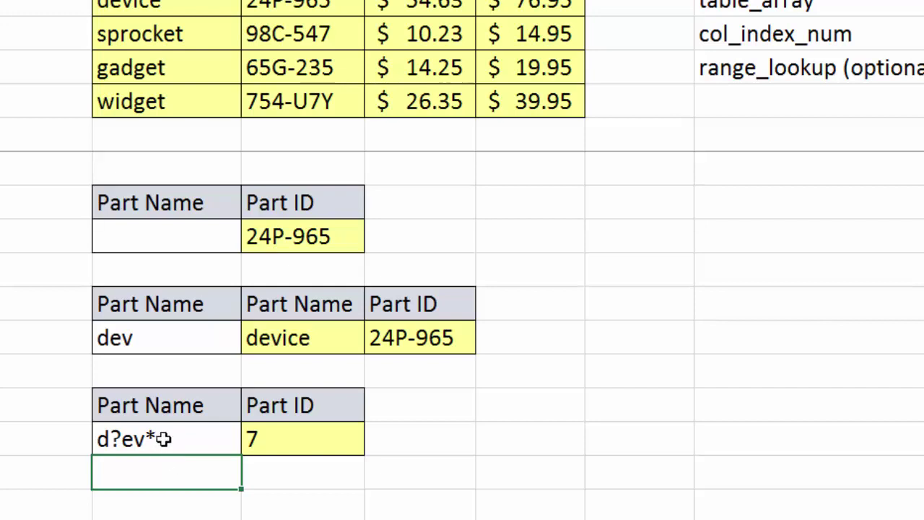
- Replace the part name in B71 with widget to test the formula without wildcards
click(144, 438)
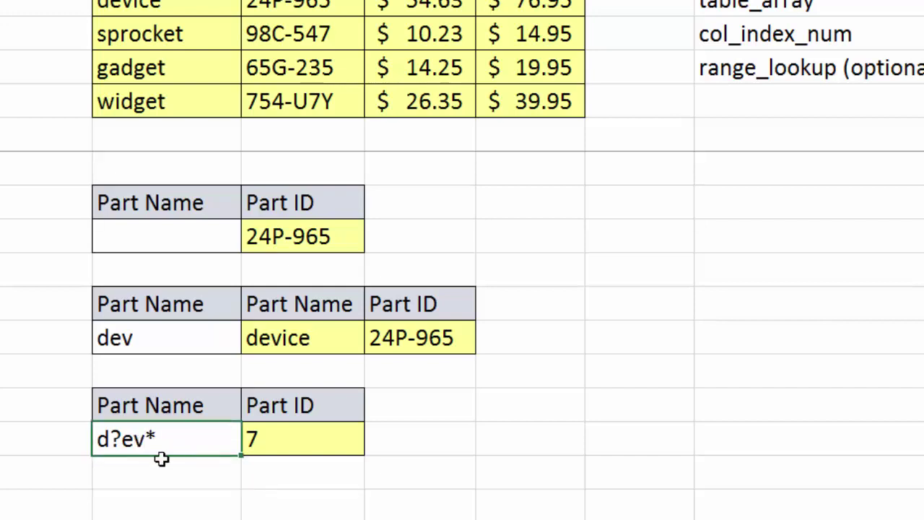
double_click(165, 441)
drag(164, 441, 8, 440)
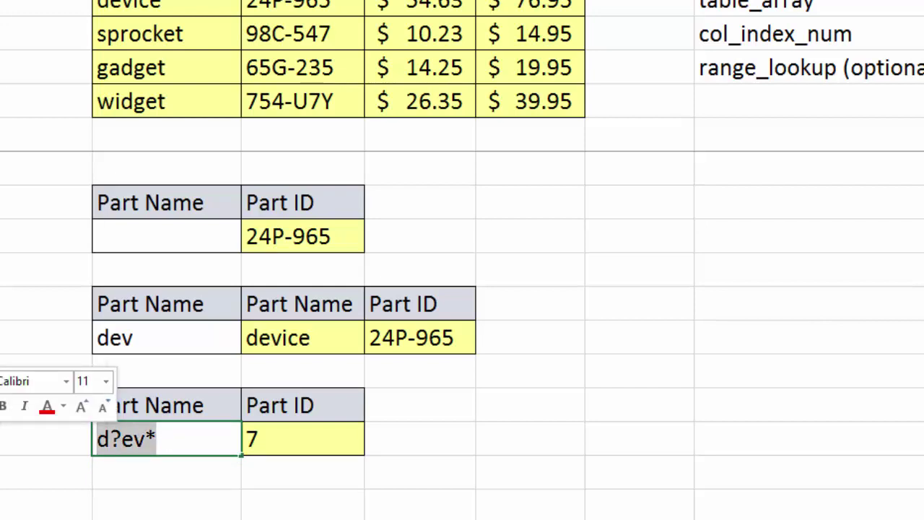
text(widget)
key(Return)
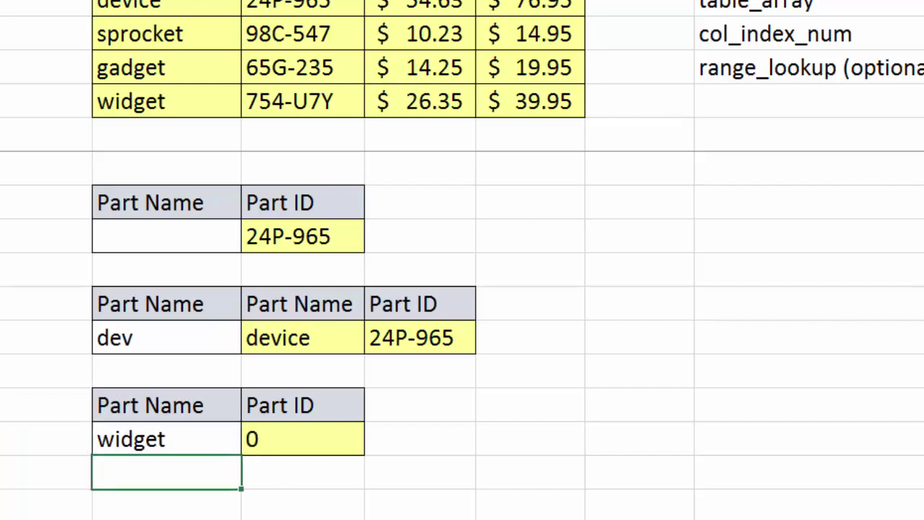
- Wrap C71's formula in an IF that tests whether the IFERROR sum is >0 and returns "no wildcards" if true
click(118, 435)
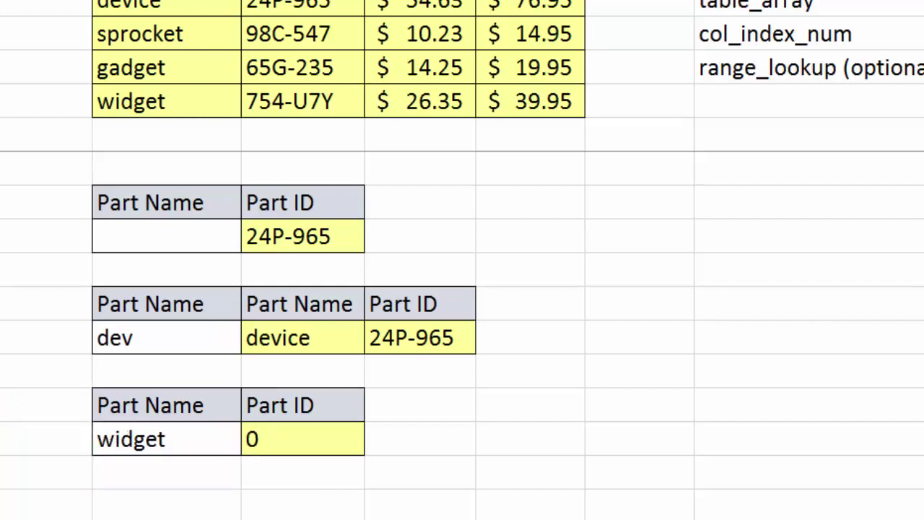
click(273, 439)
text(=IFERROR(SEARCH("~*",B71),0)+IFERROR(SEARCH("~?",B71),0))
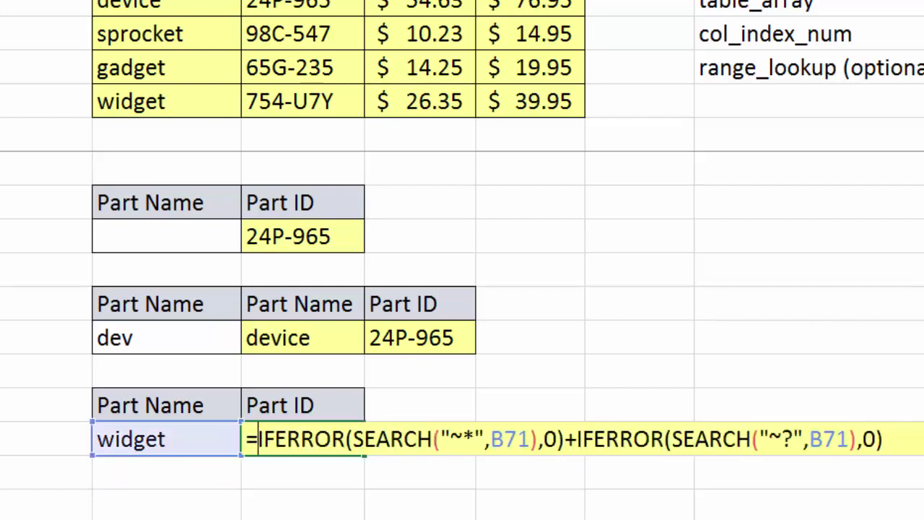
text(if()
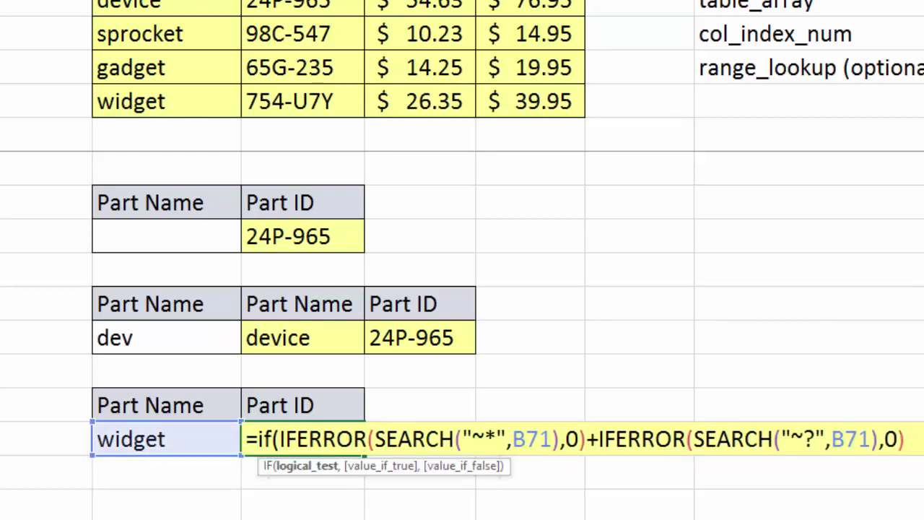
click(907, 439)
text(>0,)
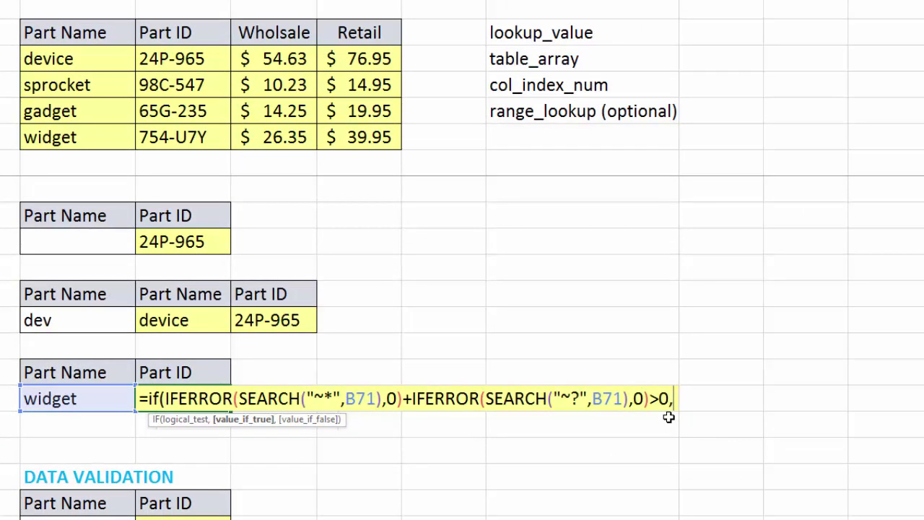
text("no )
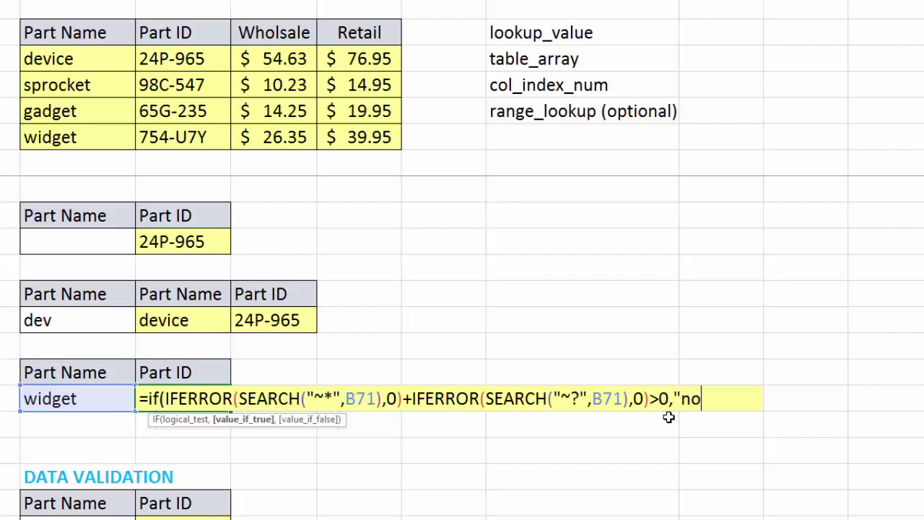
text(wildcards)
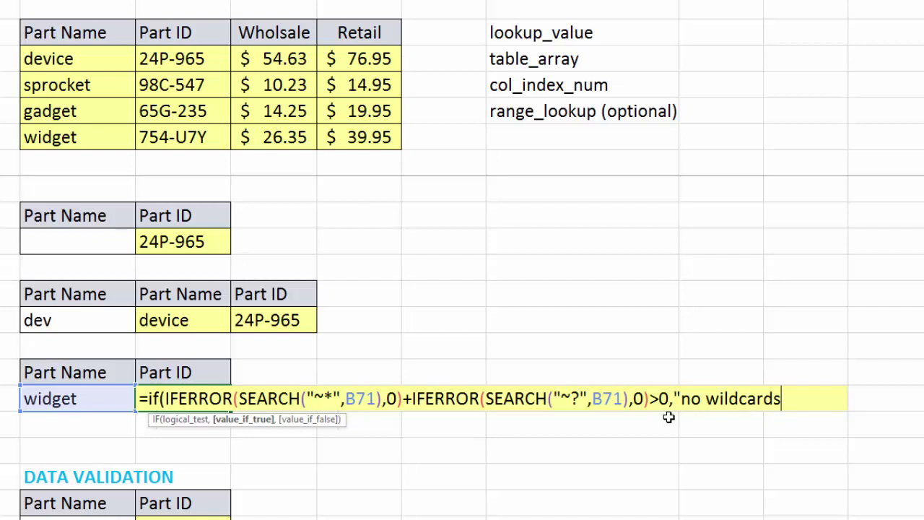
text(",)
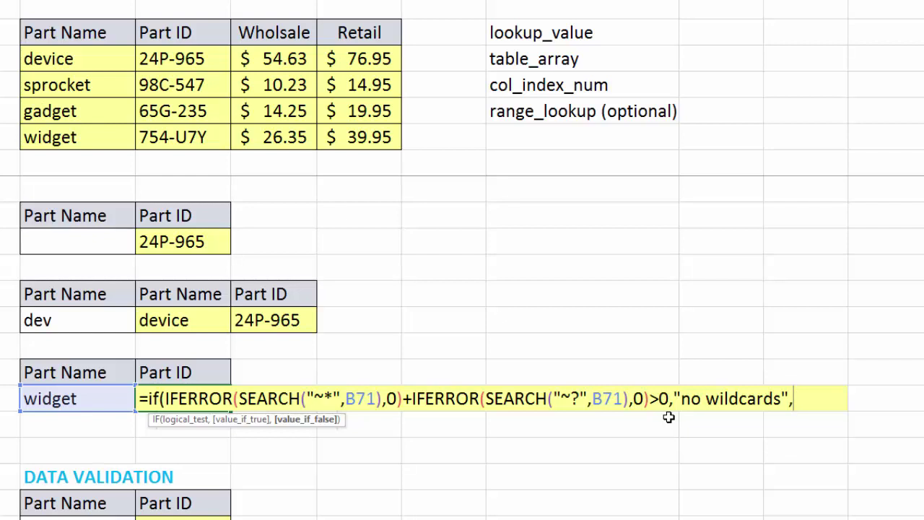
- Complete C71's IF formula with VLOOKUP(B71,tblParts,2,0) as the value if false
text(v)
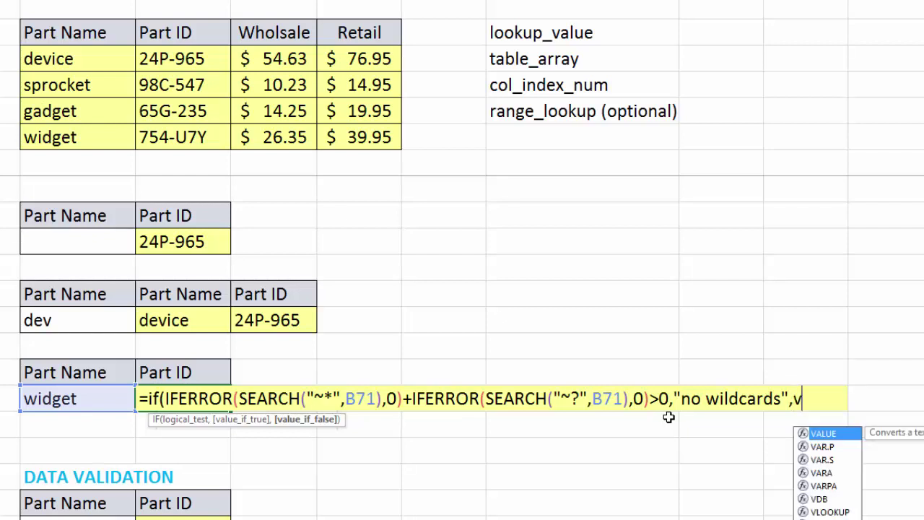
text(lo)
key(Tab)
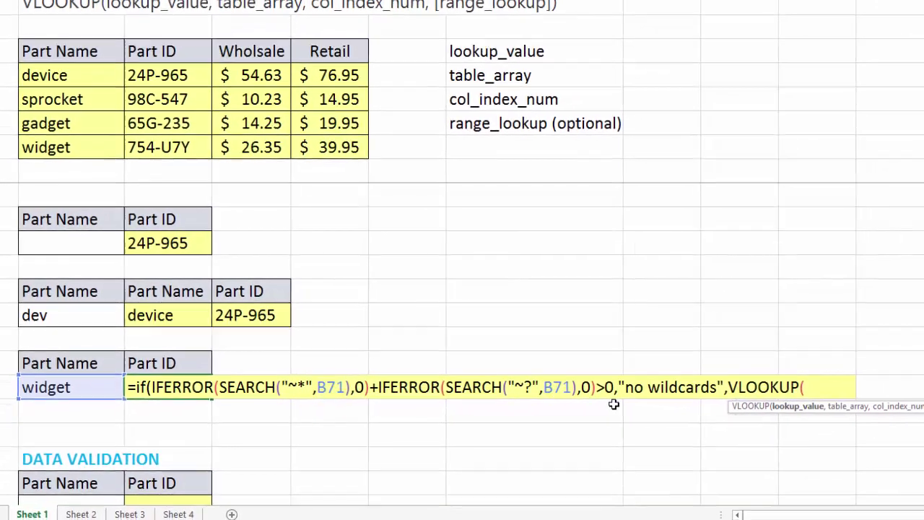
click(70, 387)
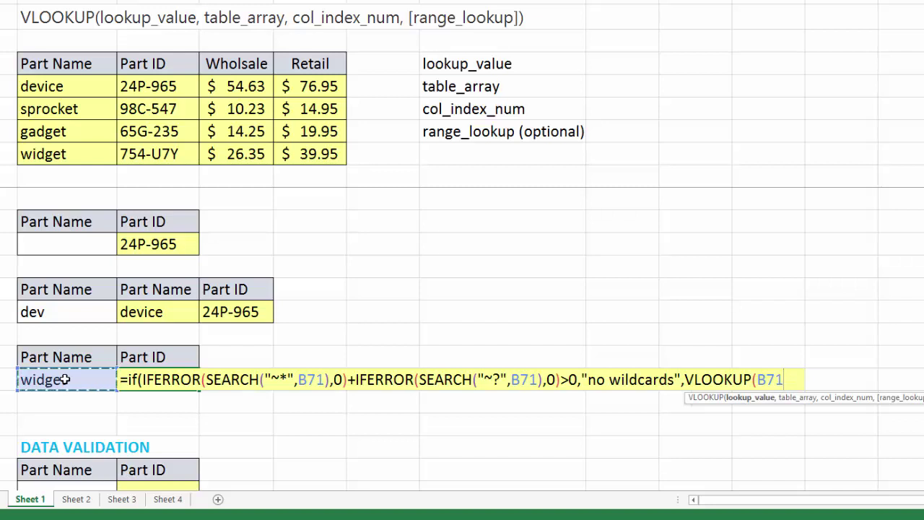
text(,tbl)
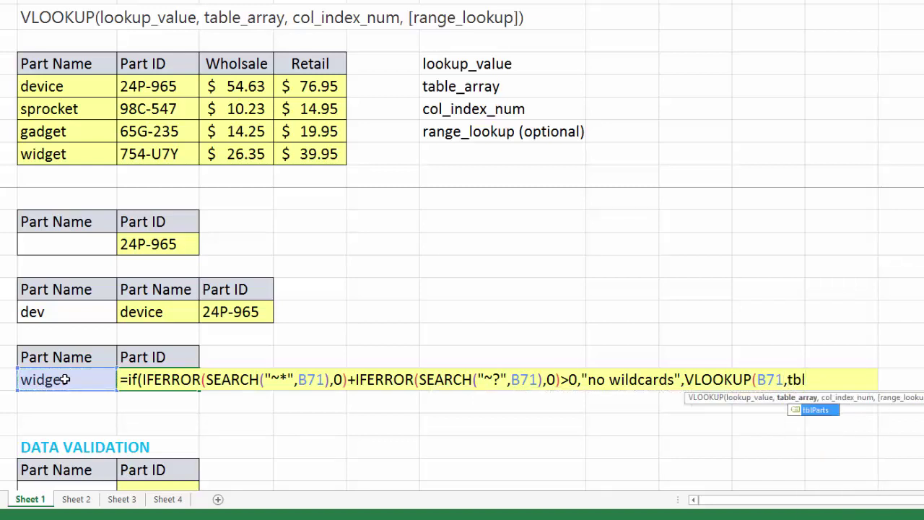
key(Tab)
text(,)
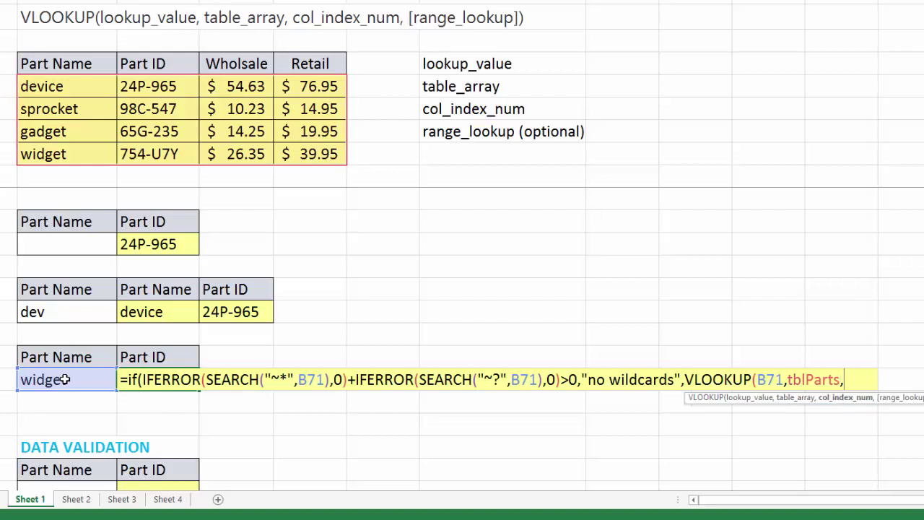
text(2,0))
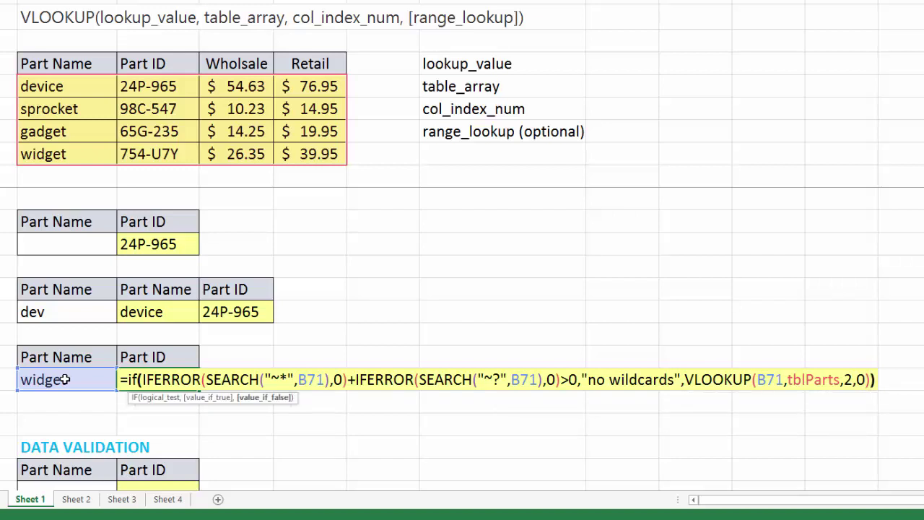
text())
key(Return)
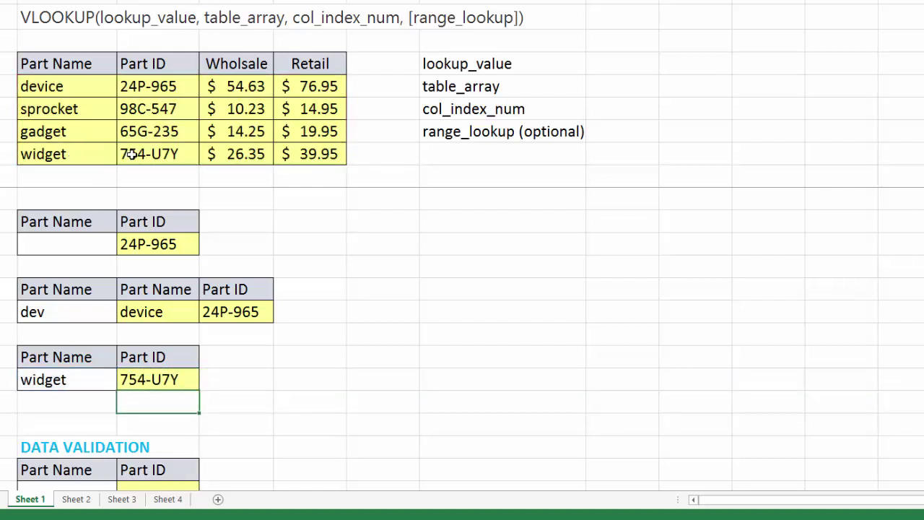
- Test C71's formula by changing the part name in B71 to widget*, and clear B71
double_click(70, 379)
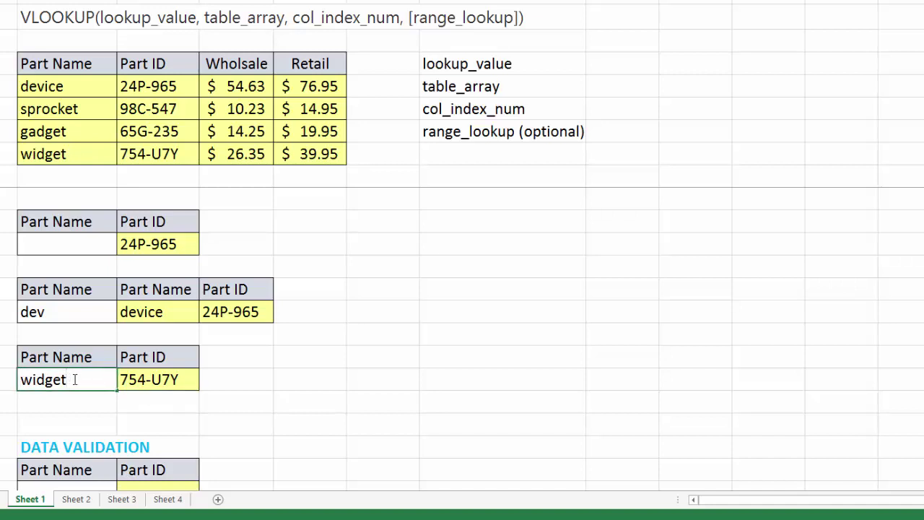
text(*)
key(Return)
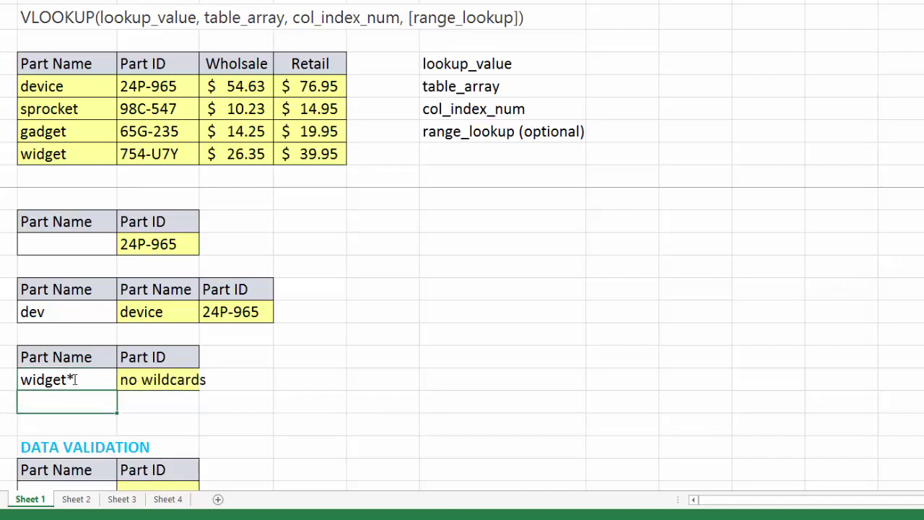
click(77, 379)
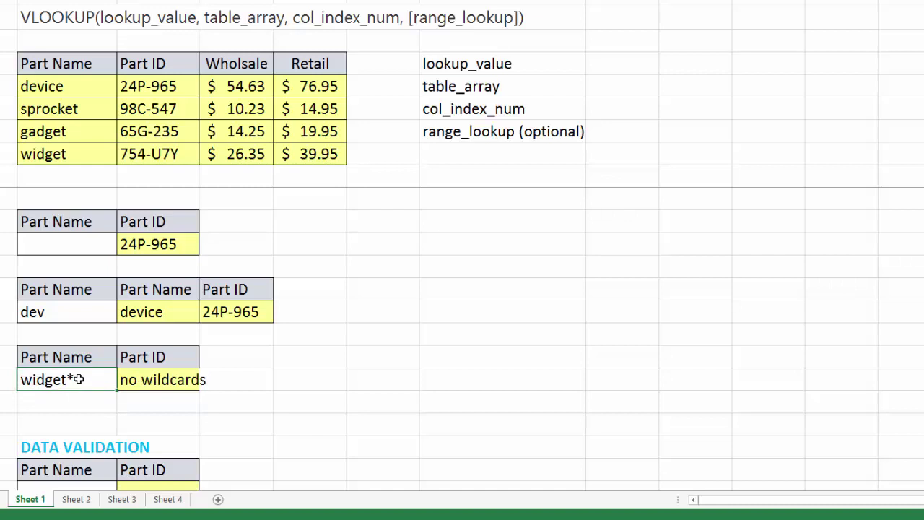
key(Delete)
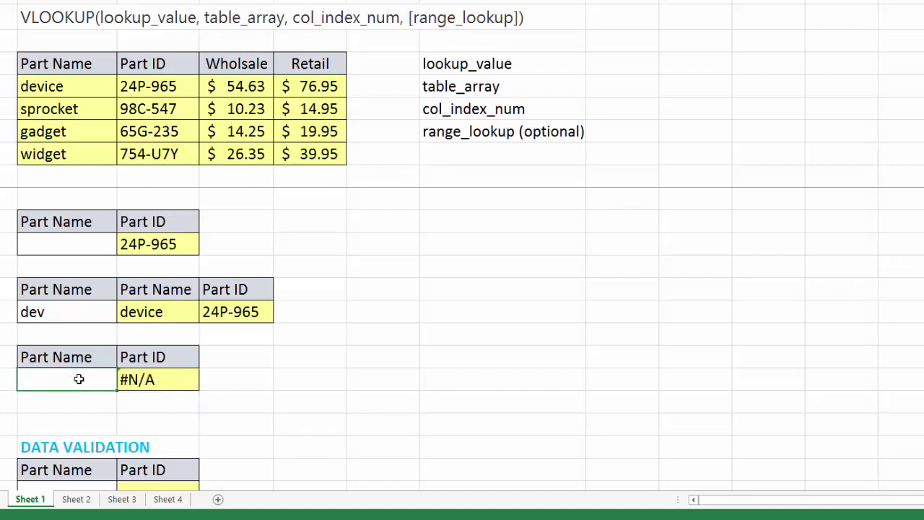
- Wrap C71's whole formula in IF(B71="","",...) so an empty part name returns an empty string
click(144, 379)
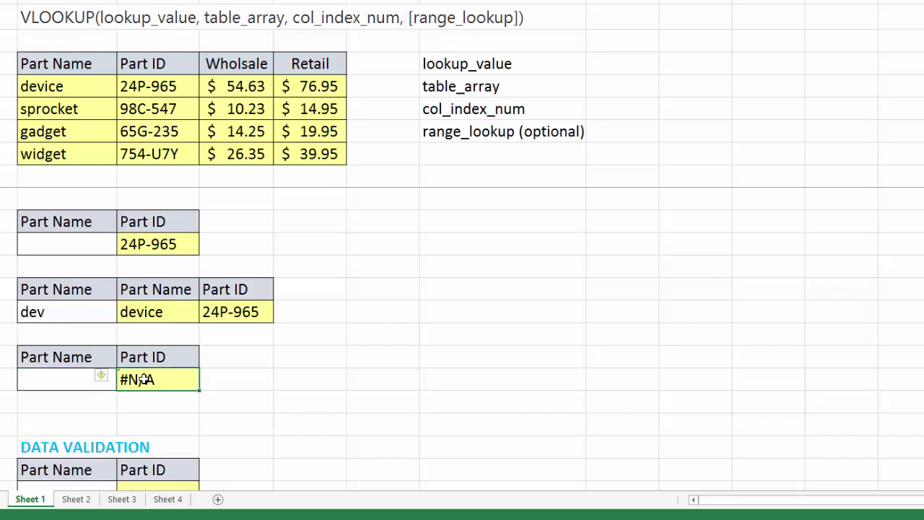
double_click(144, 379)
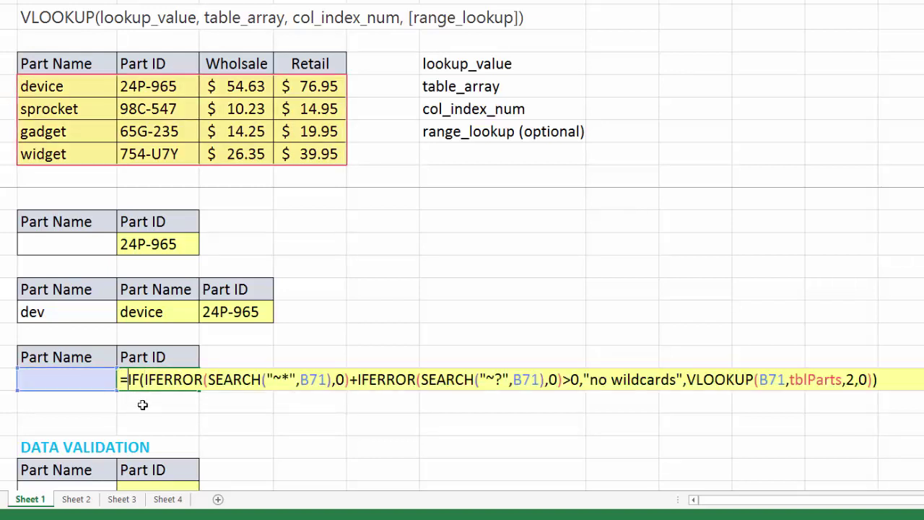
text(If)
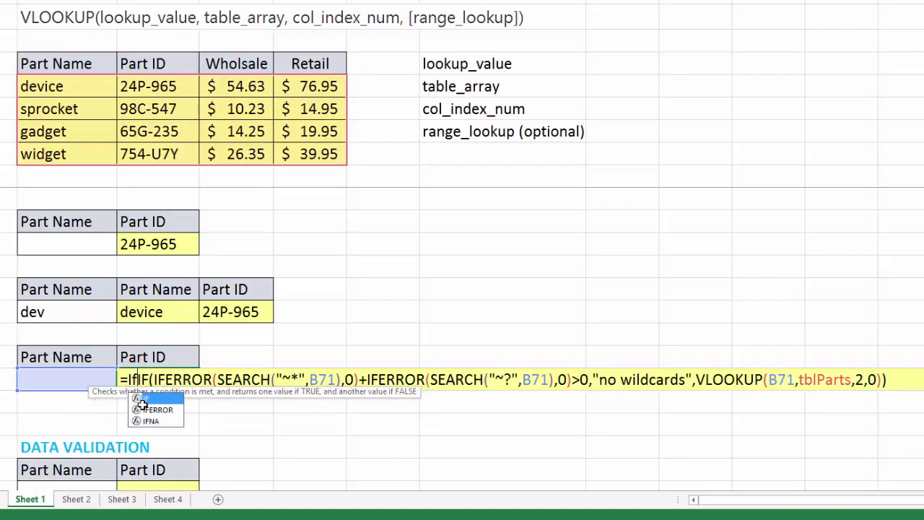
text(()
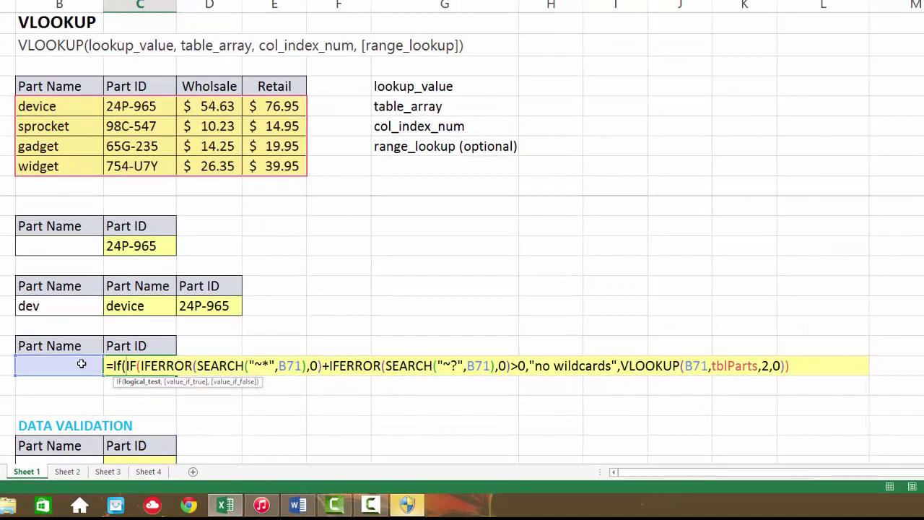
click(82, 363)
text(="")
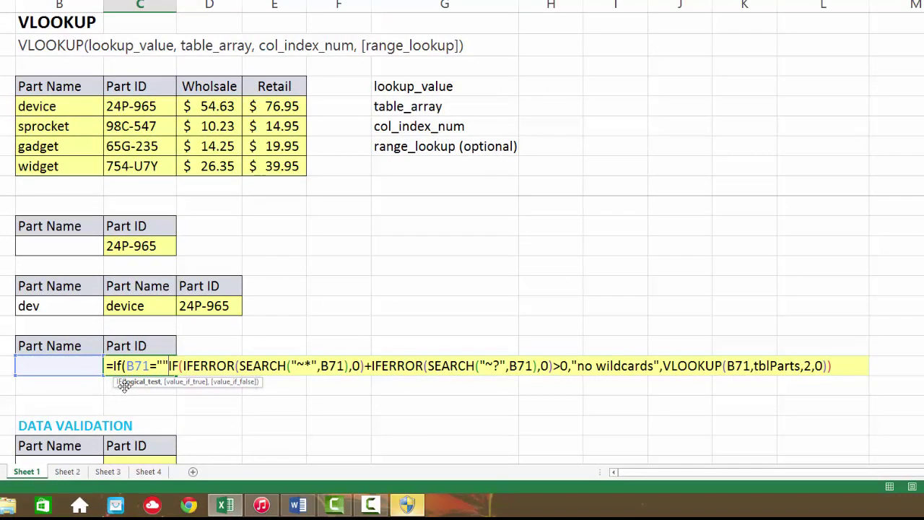
text(,)
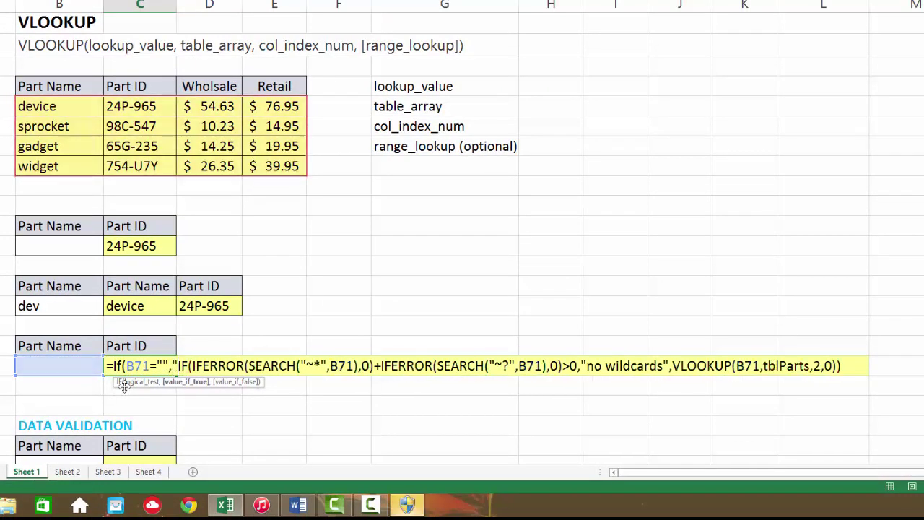
text("",)
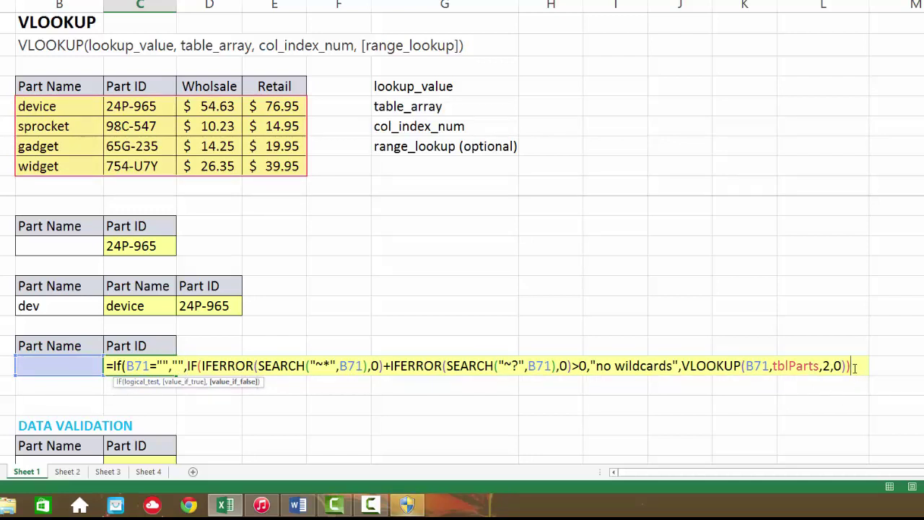
text())
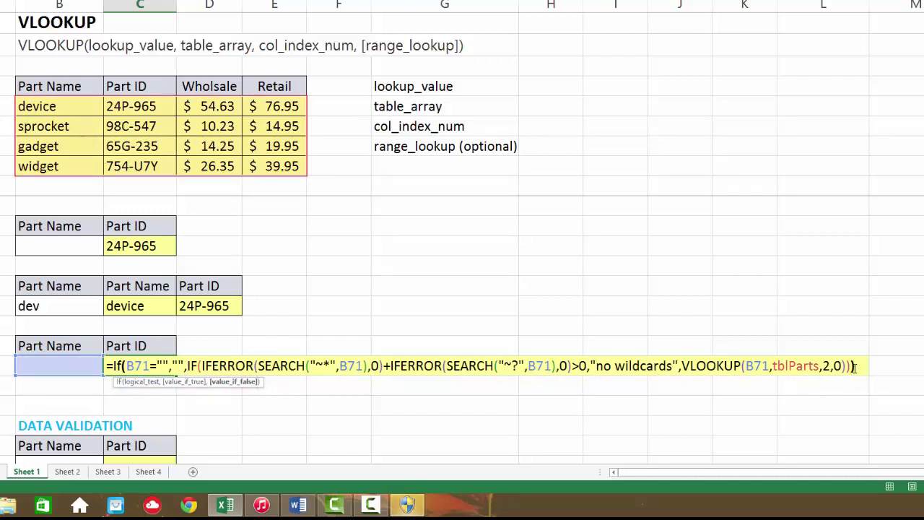
key(Return)
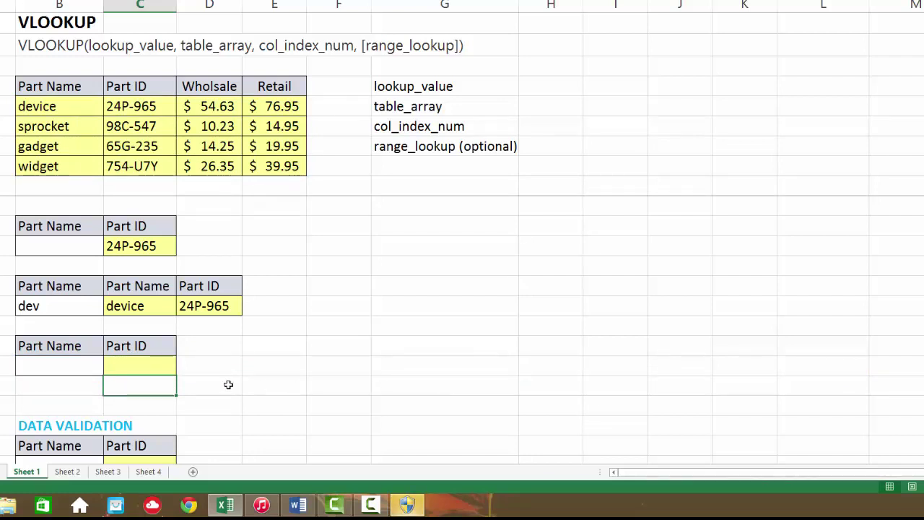
click(51, 358)
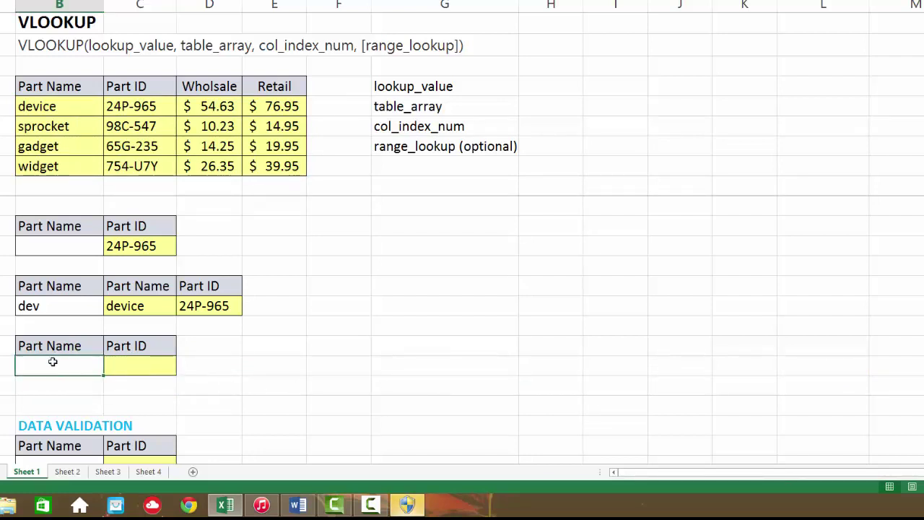
- Test C71's formula by entering * and then ? as the part name in B71
click(126, 367)
click(78, 367)
text(*)
key(Return)
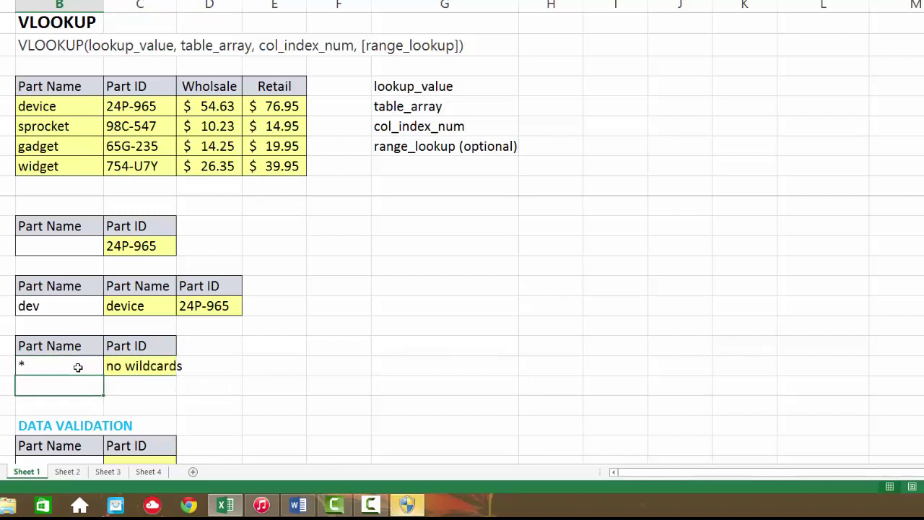
double_click(78, 366)
text(?)
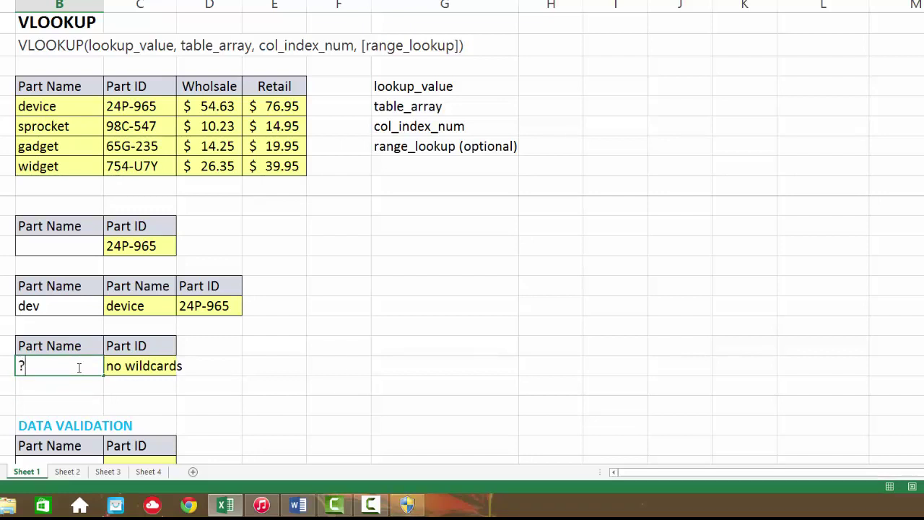
key(Return)
- Test C71's formula with widget and then spring as the part name in B71
click(78, 367)
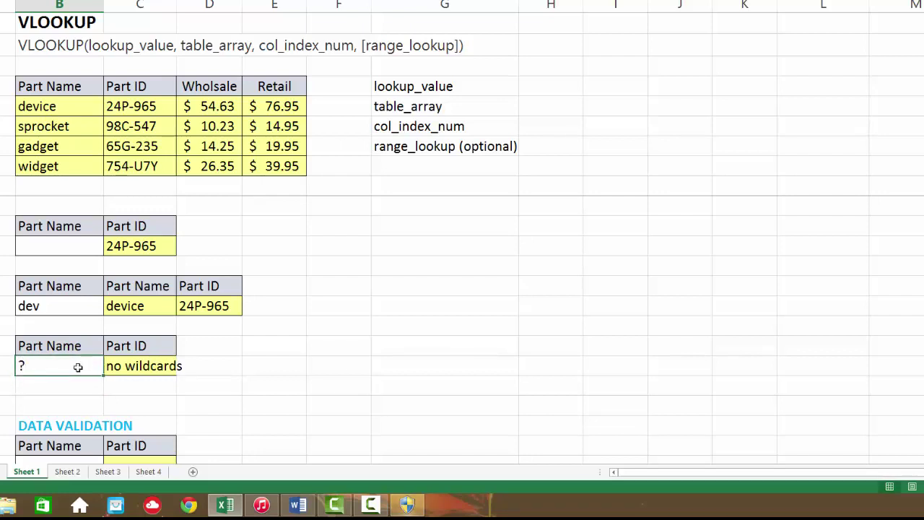
text(widgewt)
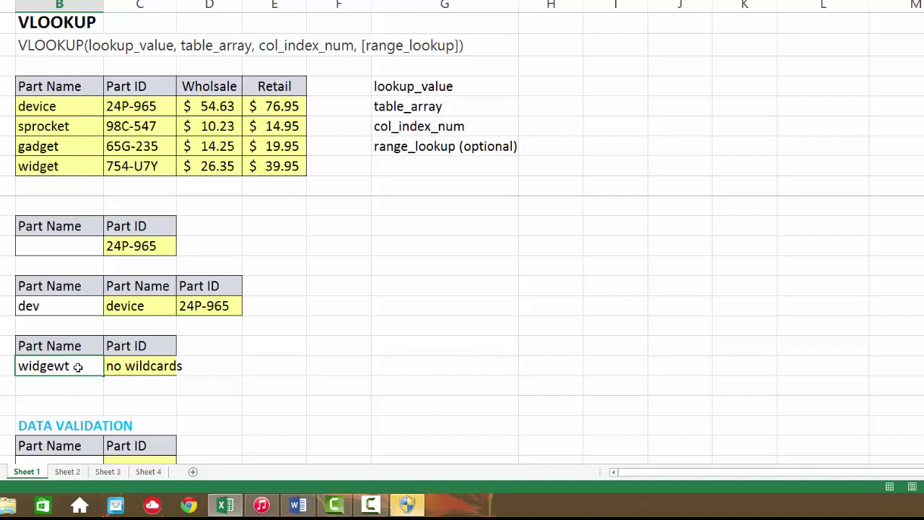
key(Return)
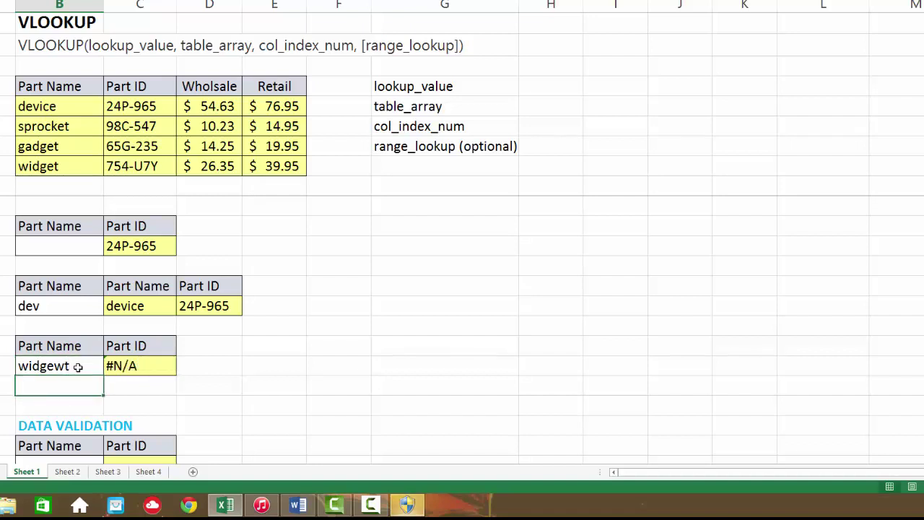
click(63, 366)
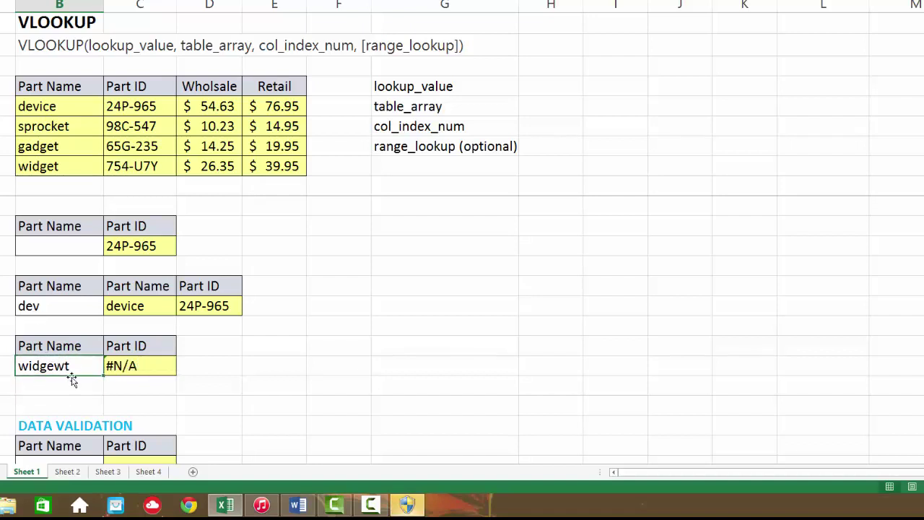
text(widget)
key(Return)
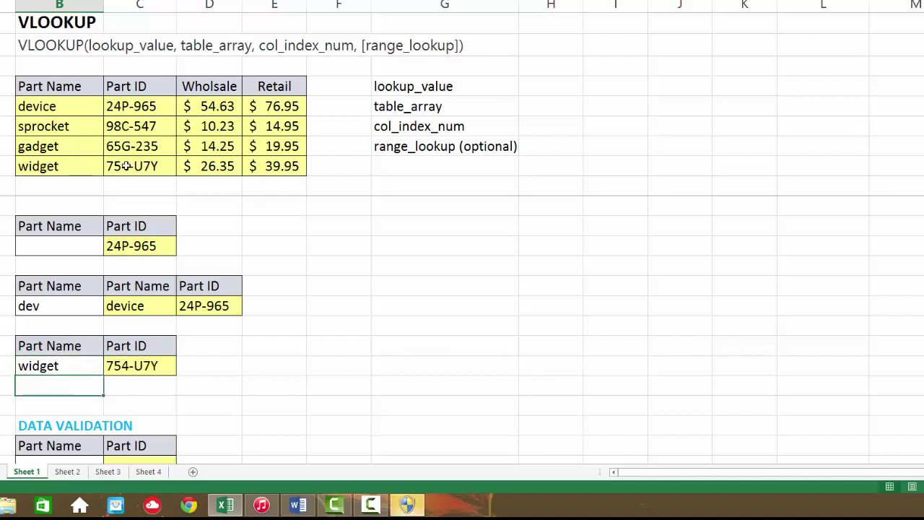
click(74, 369)
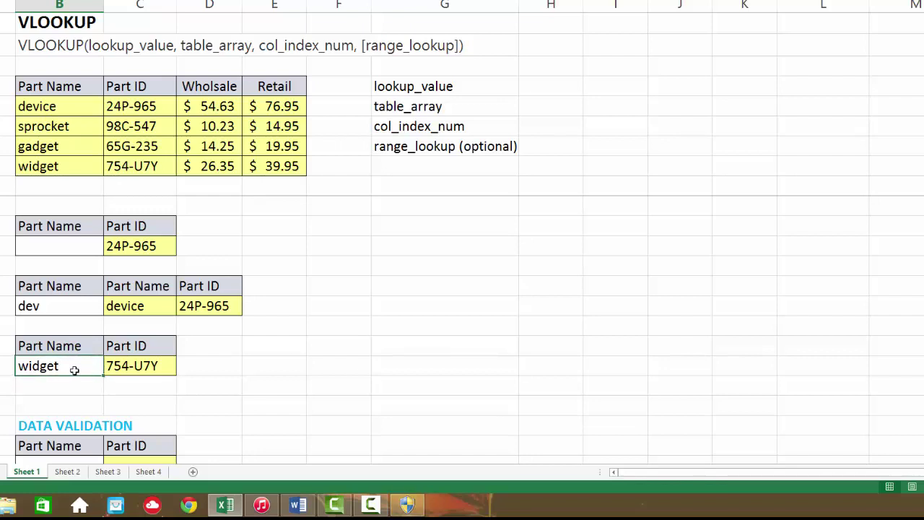
text(spring)
key(Return)
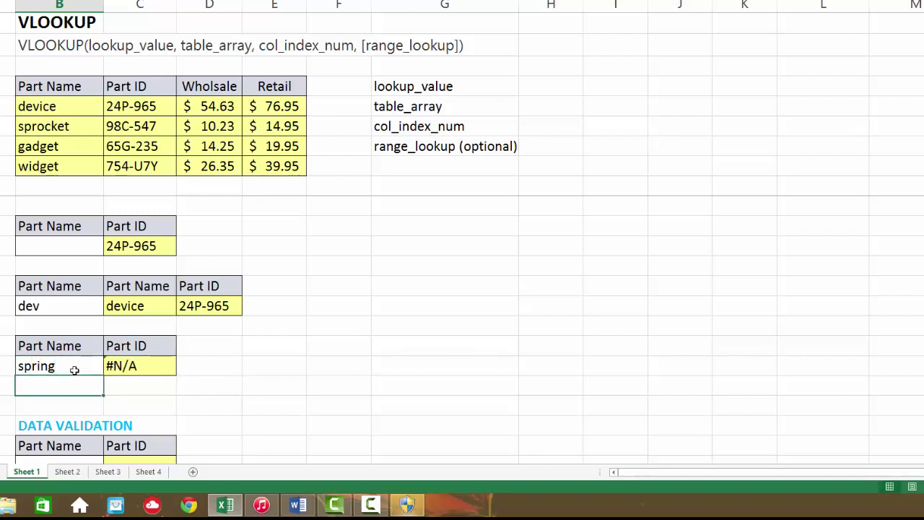
- Insert an IFNA function around the start of VLOOKUP(B71,tblParts,2,0) in C71's formula
double_click(125, 367)
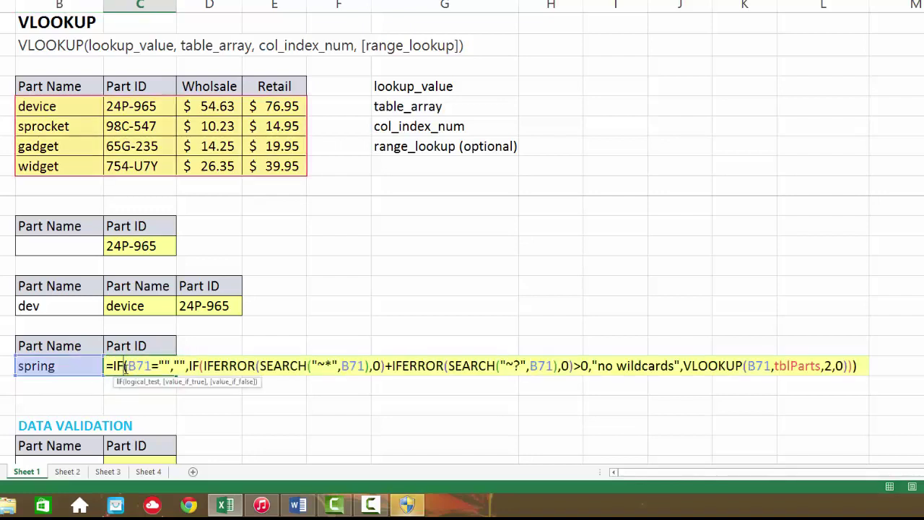
click(684, 366)
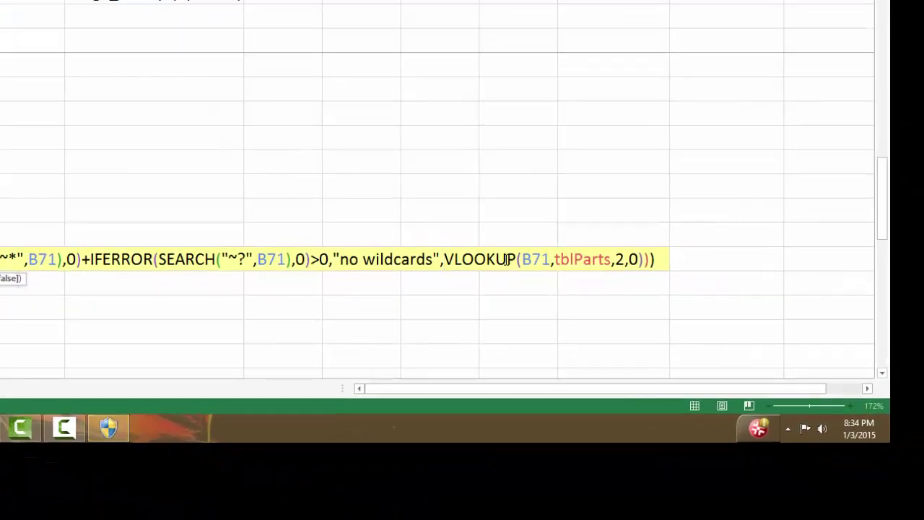
text(ifna)
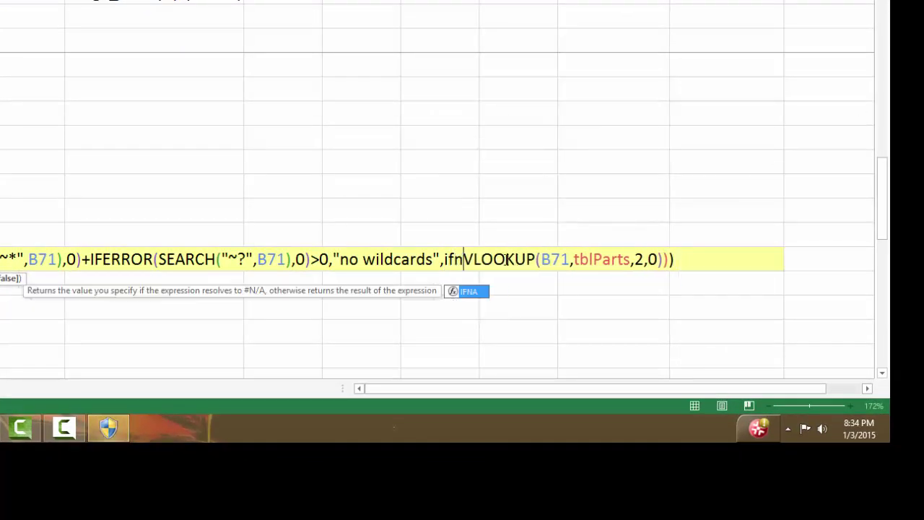
text(()
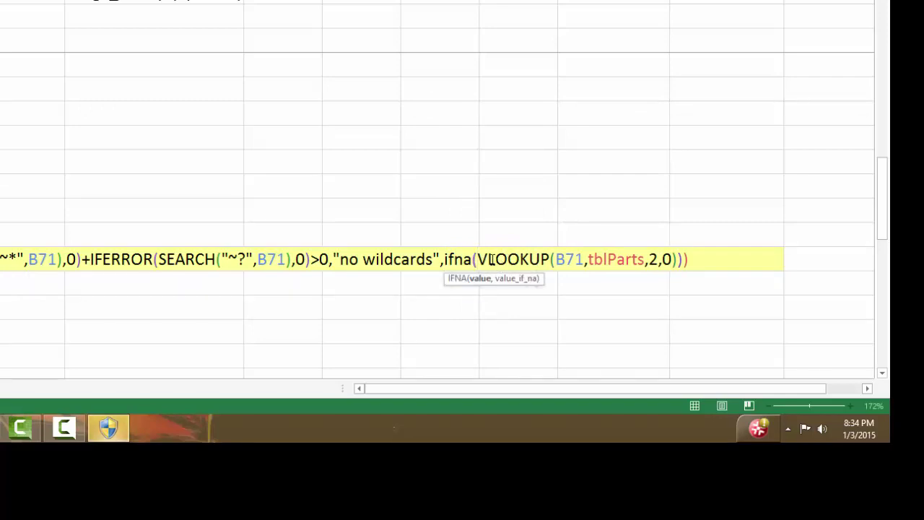
- Complete the IFNA in C71 with "not a part" as the value if not available, and close and commit the formula
click(688, 260)
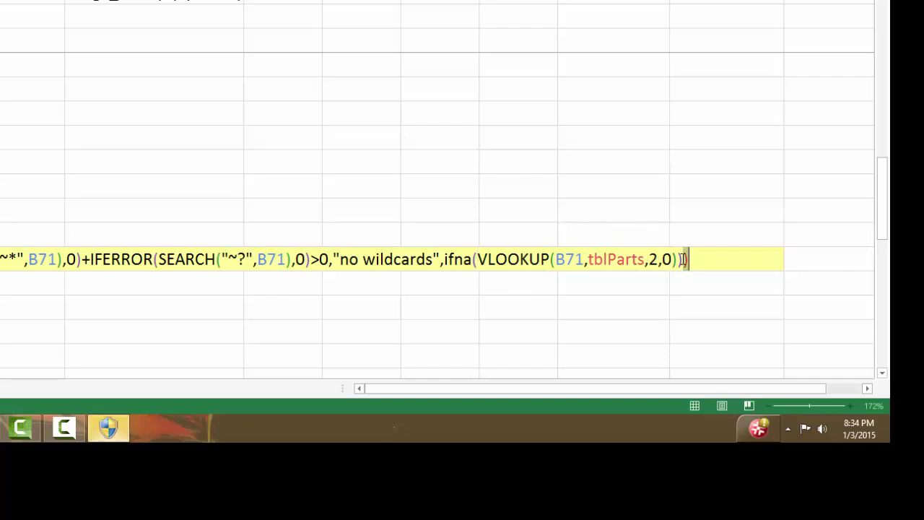
text())
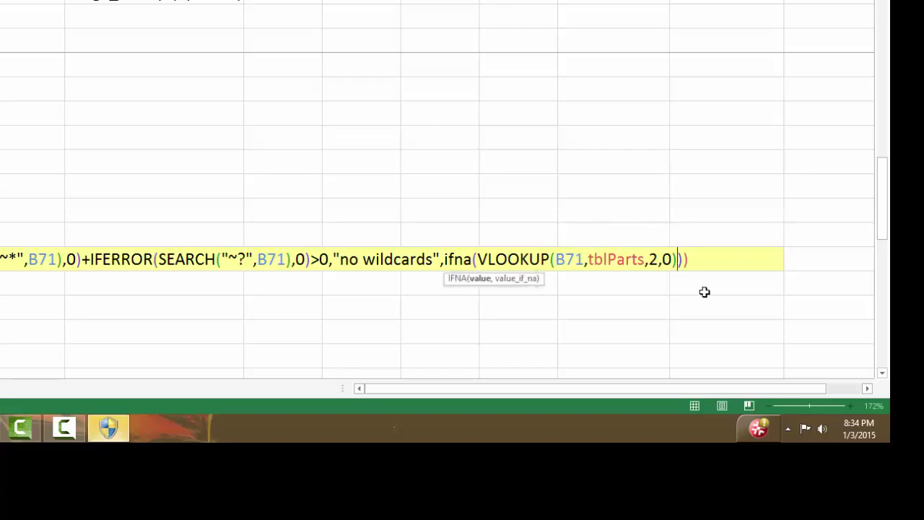
text(,)
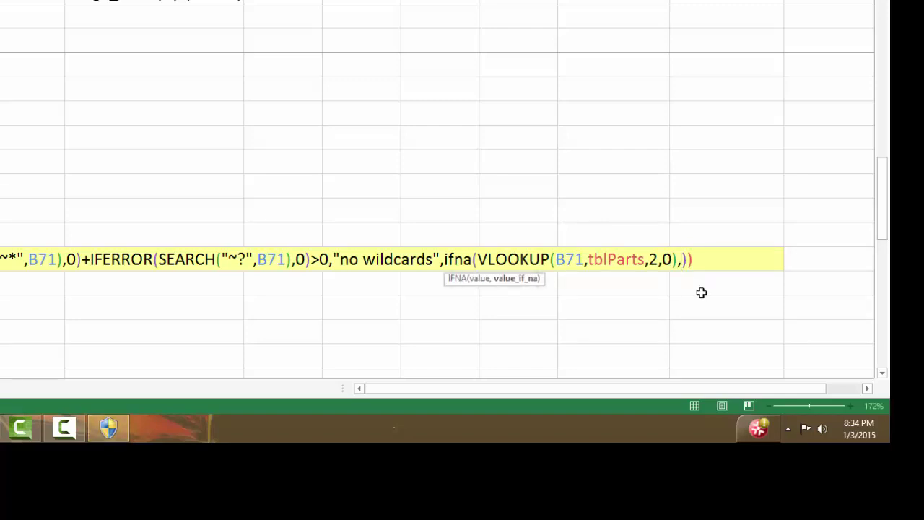
text("not a )
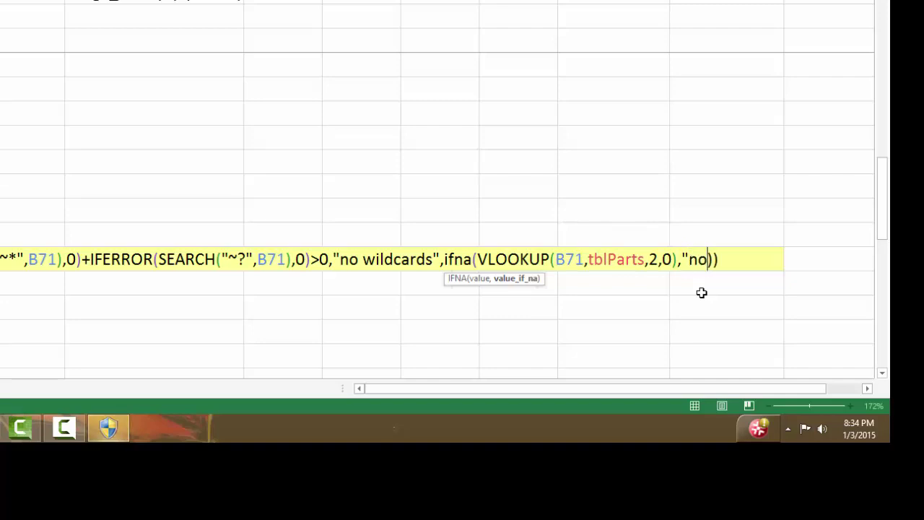
text(part)
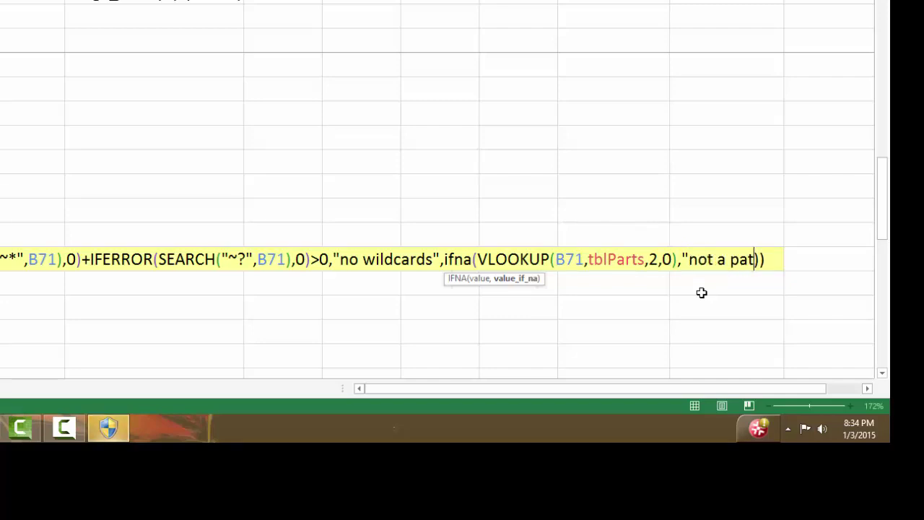
text(")
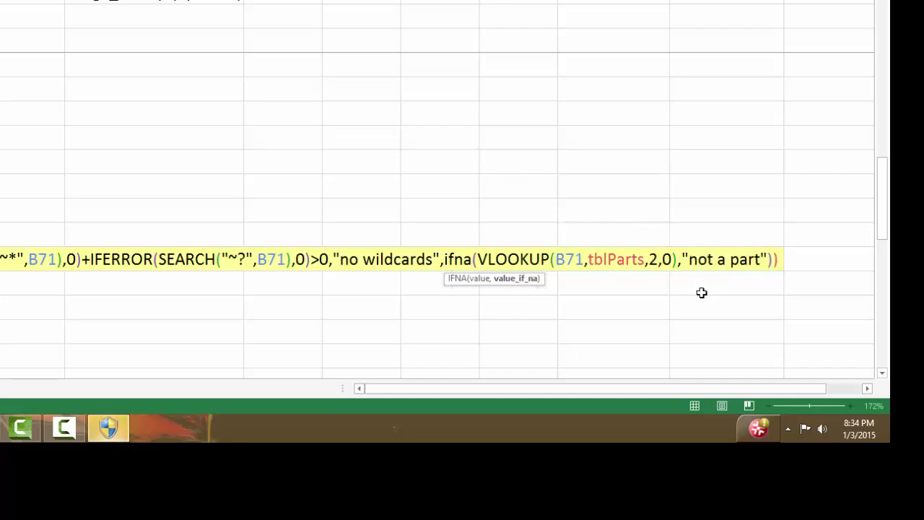
key(End)
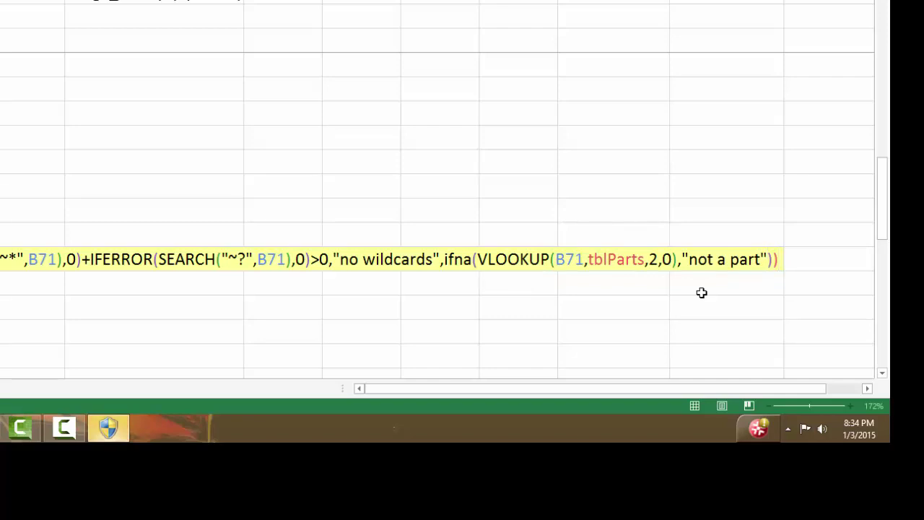
text())
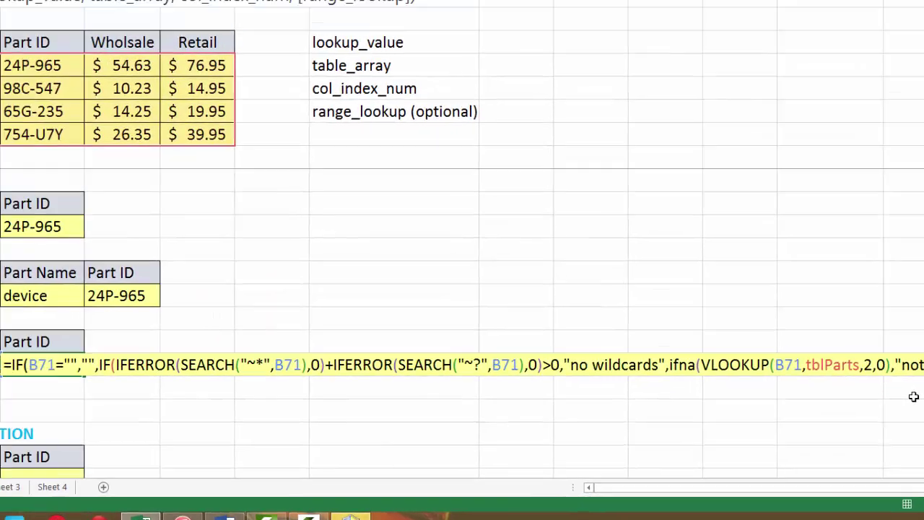
key(Return)
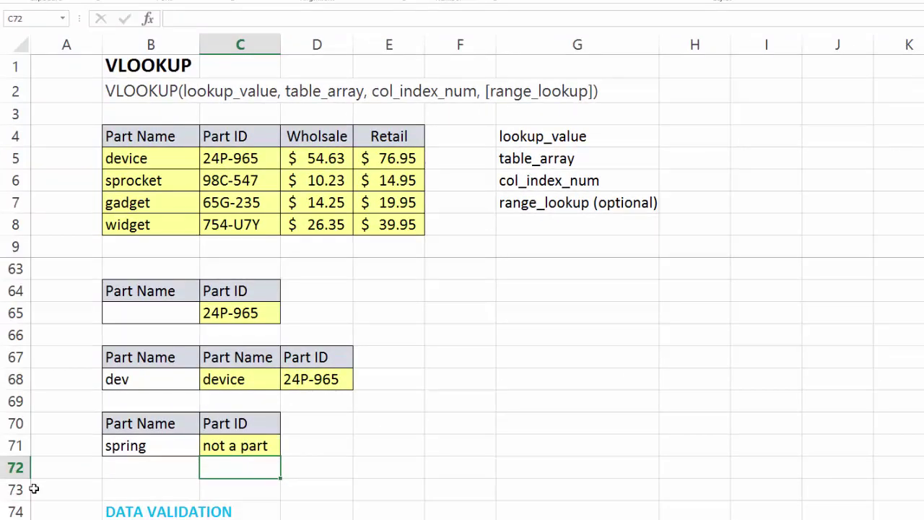
- Clear B71 to test C71's formula with blank input, and test it with the part names s? and s*
click(142, 448)
key(Delete)
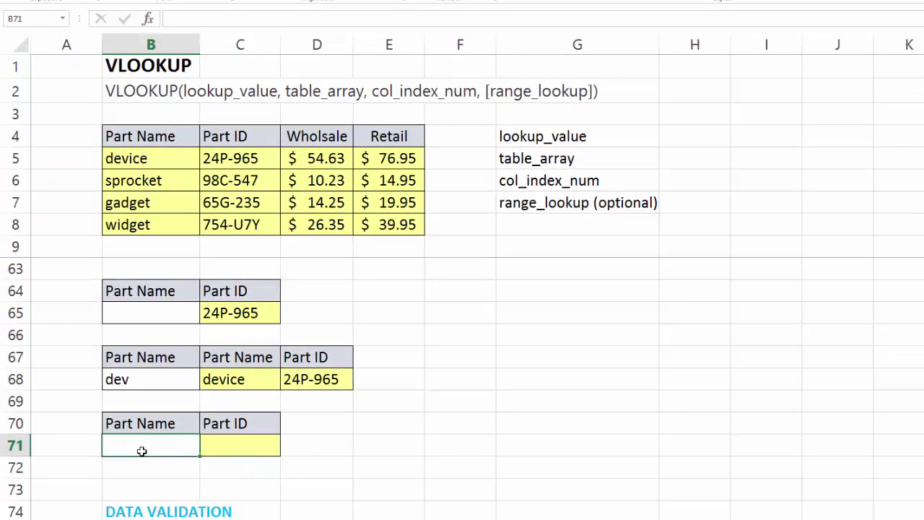
click(144, 474)
click(145, 444)
text(s?)
key(Return)
double_click(145, 444)
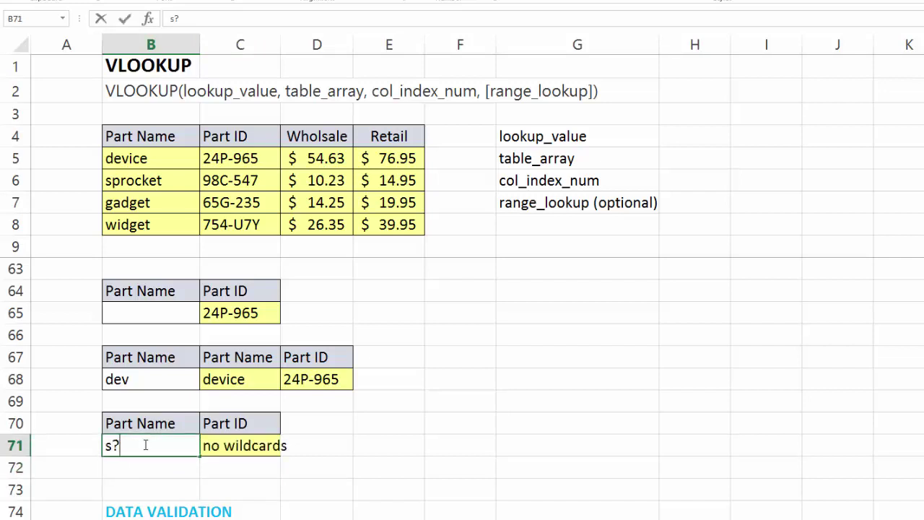
key(BackSpace)
text(*)
key(Return)
- Replace the wildcard entry in B71 with device to test a valid part name
click(145, 444)
double_click(146, 445)
key(BackSpace)
key(BackSpace)
text(device)
key(Return)
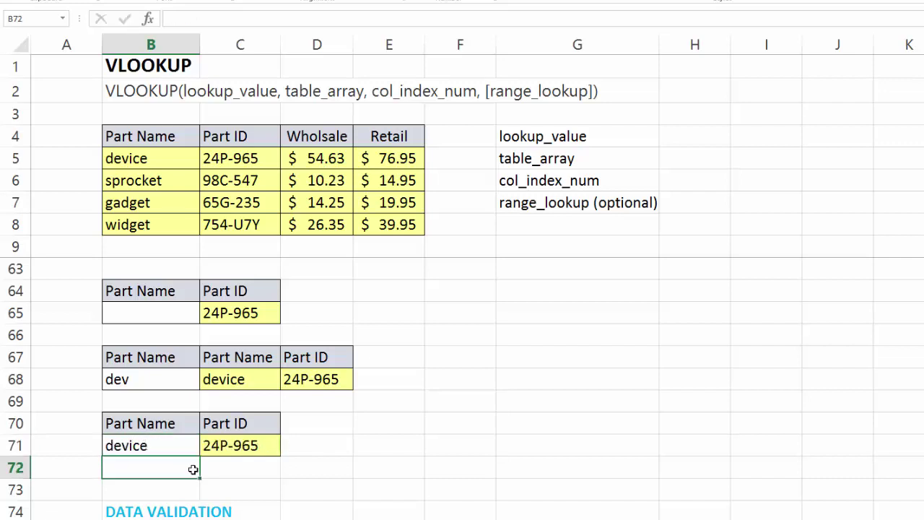
click(224, 445)
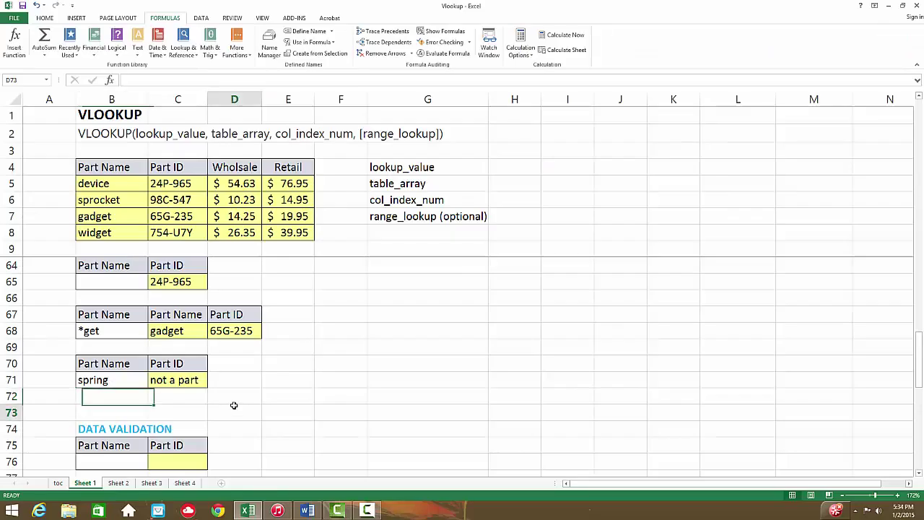
- Select the empty Part Name cell B76 in the DATA VALIDATION section
click(232, 406)
scroll(231, 401, down, 2)
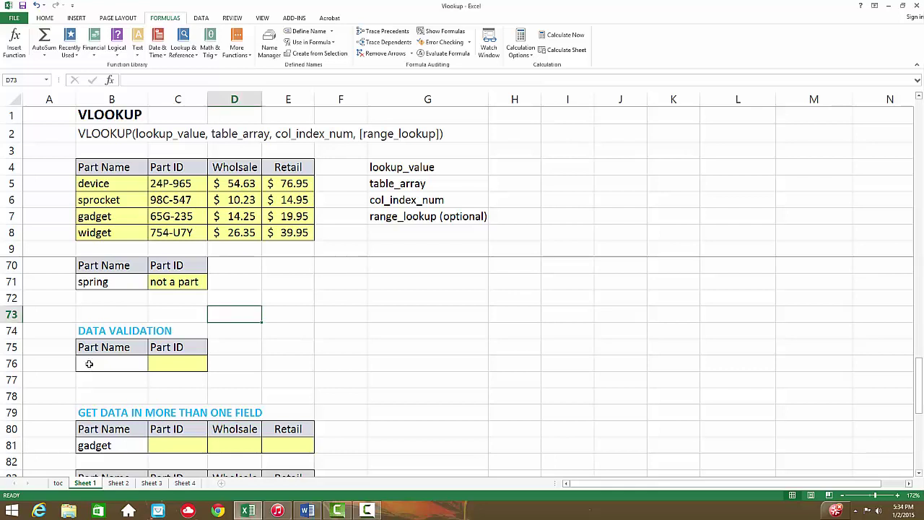
click(113, 363)
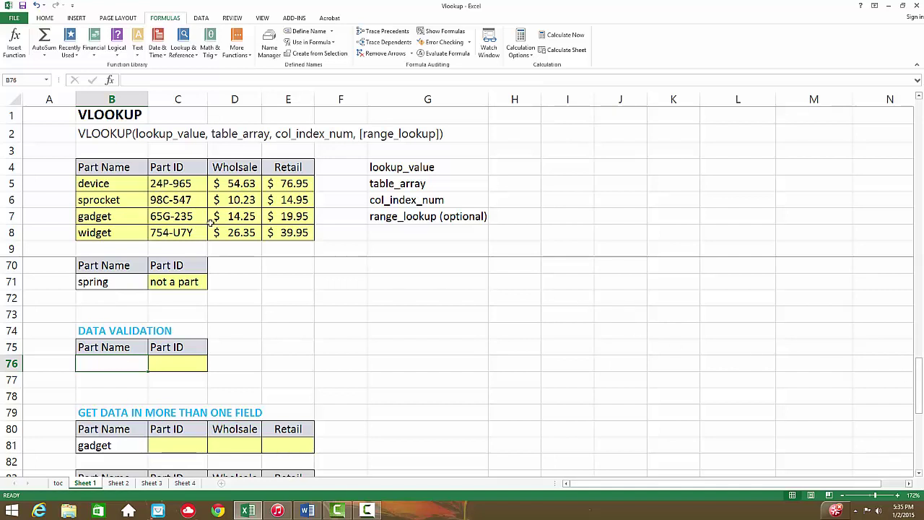
click(200, 18)
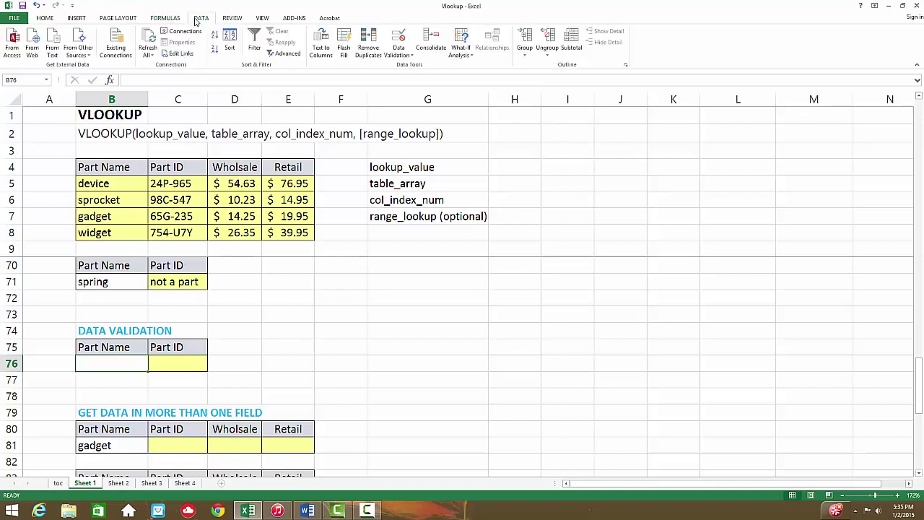
click(399, 52)
click(409, 66)
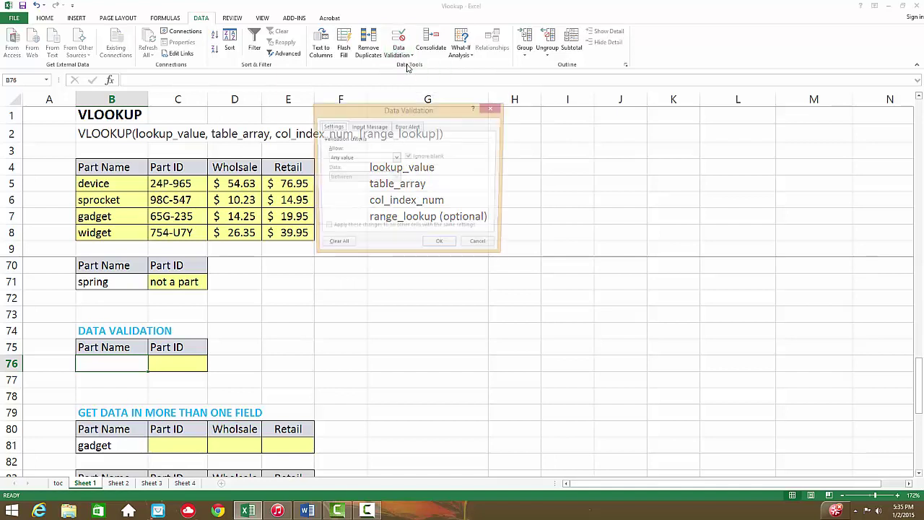
click(489, 109)
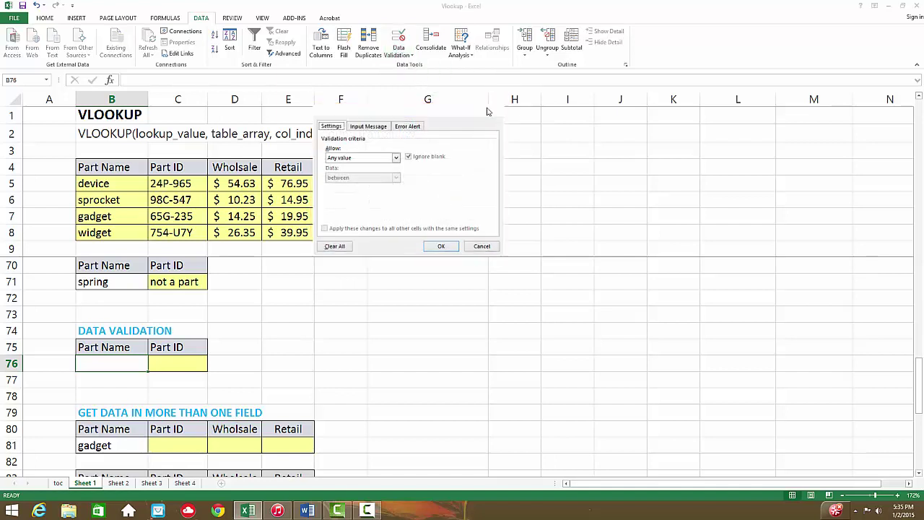
- Give cell B76 a data validation rule that allows a list sourced from the part names in =$B$5:$B$8
key(alt)
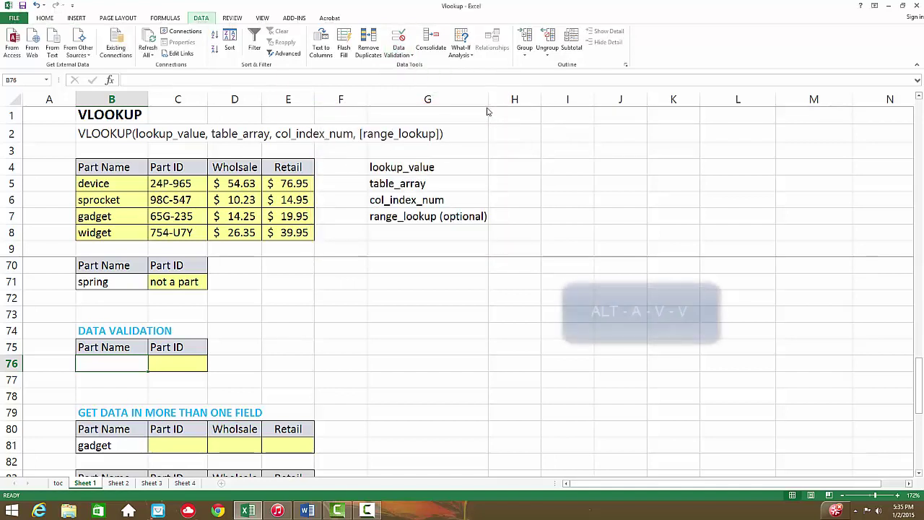
key(a)
key(v)
key(v)
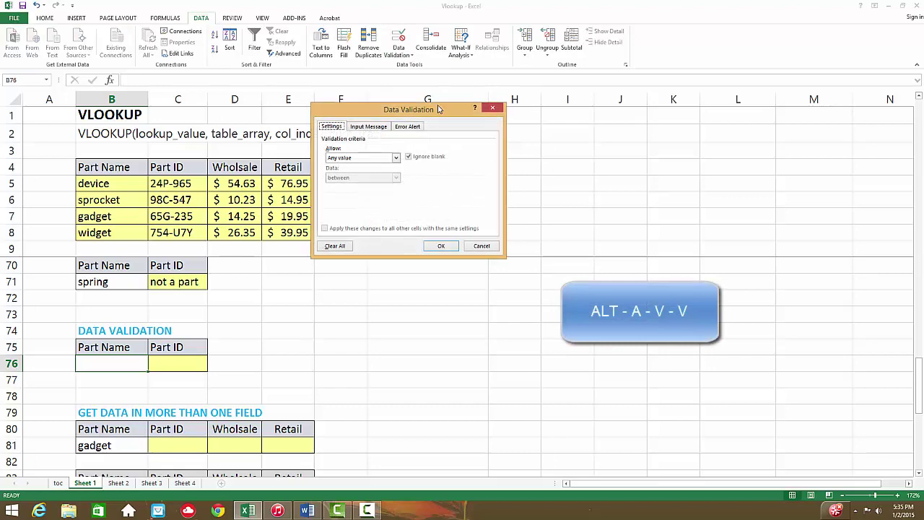
drag(438, 109, 456, 219)
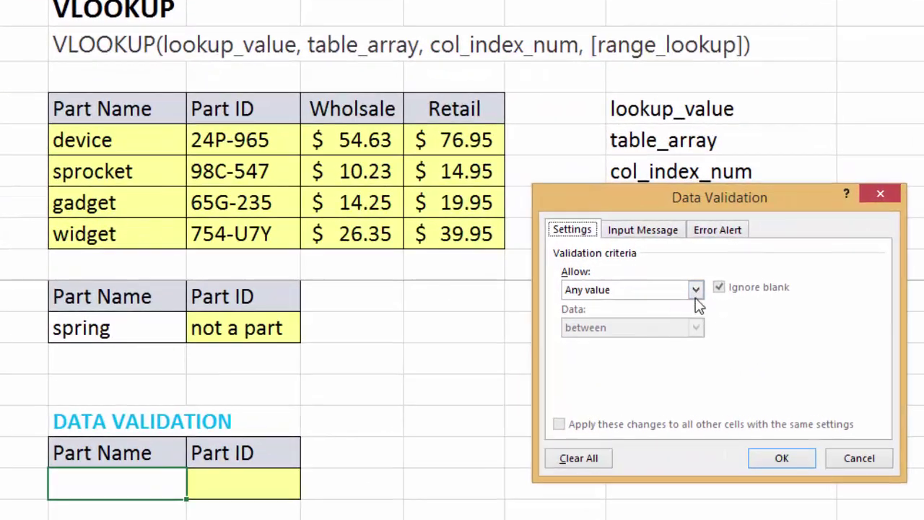
click(414, 261)
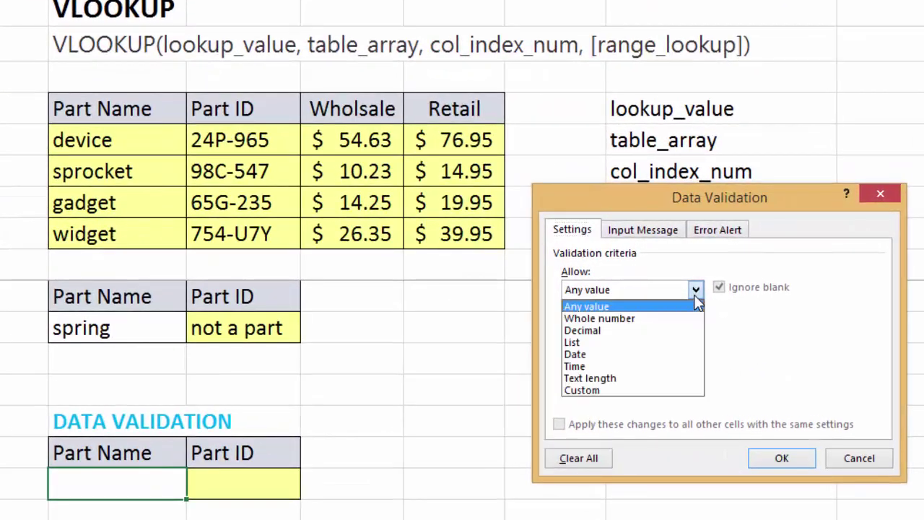
click(585, 343)
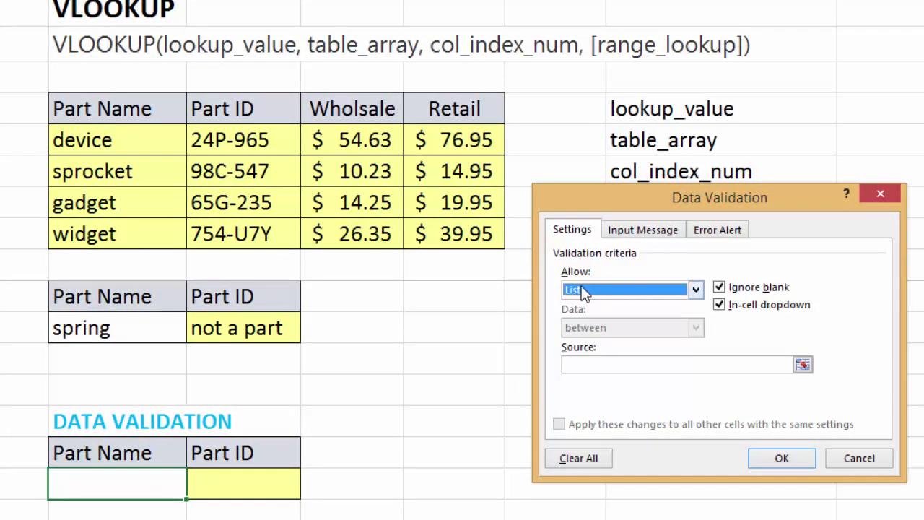
click(590, 365)
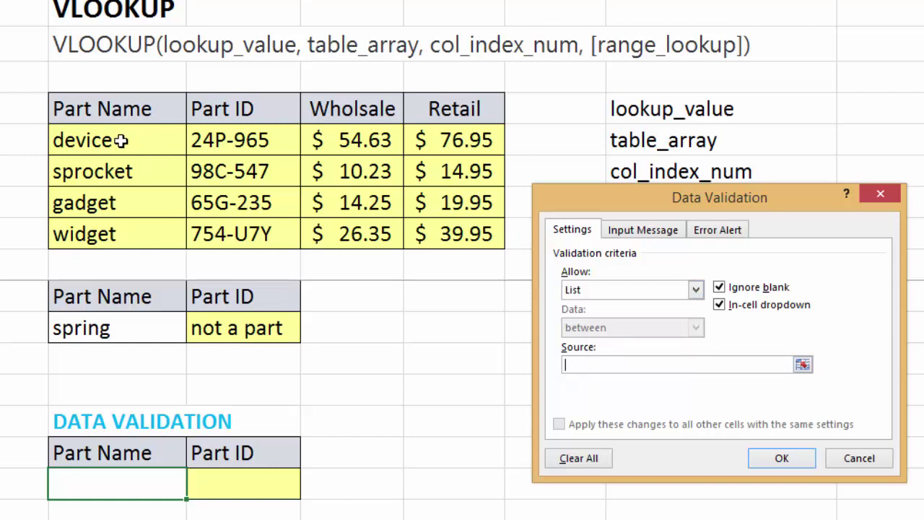
drag(123, 140, 123, 234)
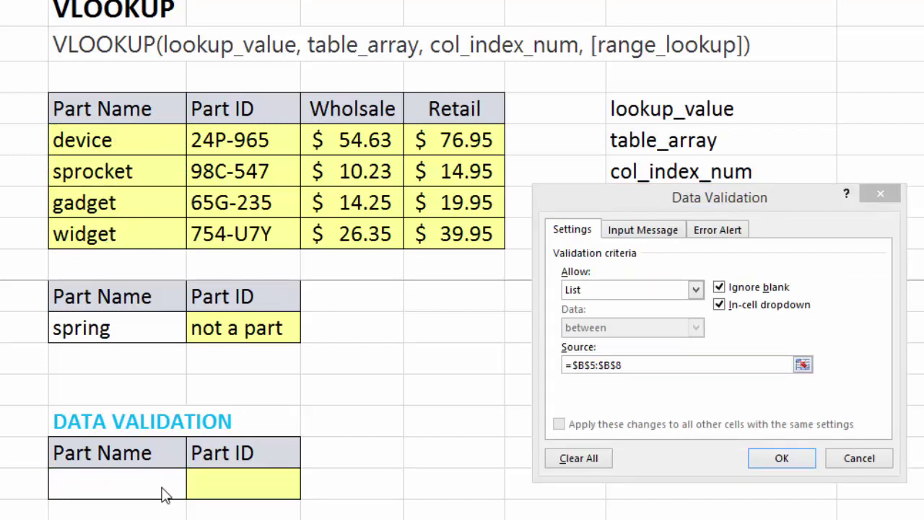
- Add an error alert titled STOP with the message "not a part" to the validation rule and apply the rule
click(712, 234)
click(753, 314)
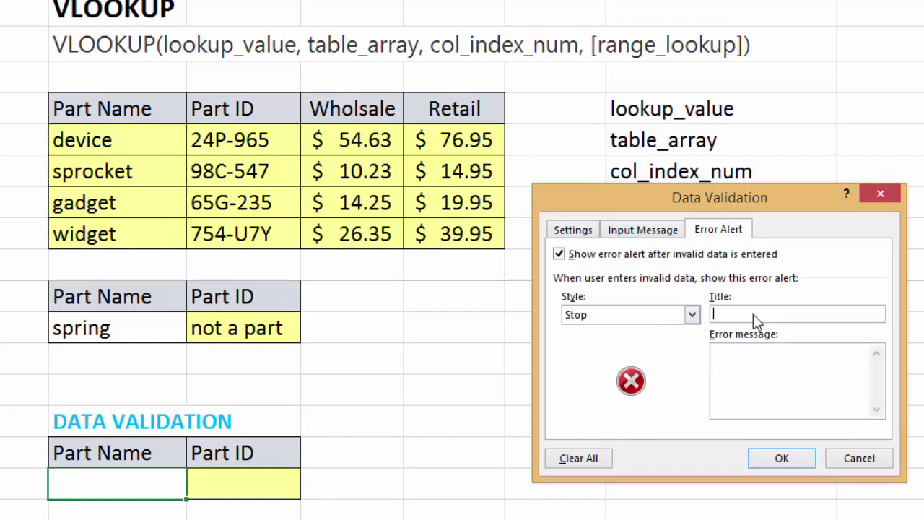
text(STOP)
key(Tab)
text(not a part)
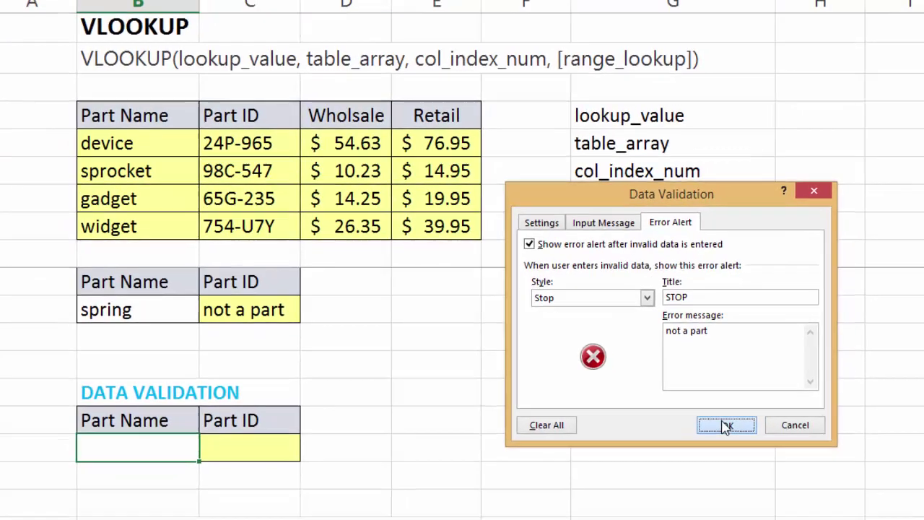
click(782, 458)
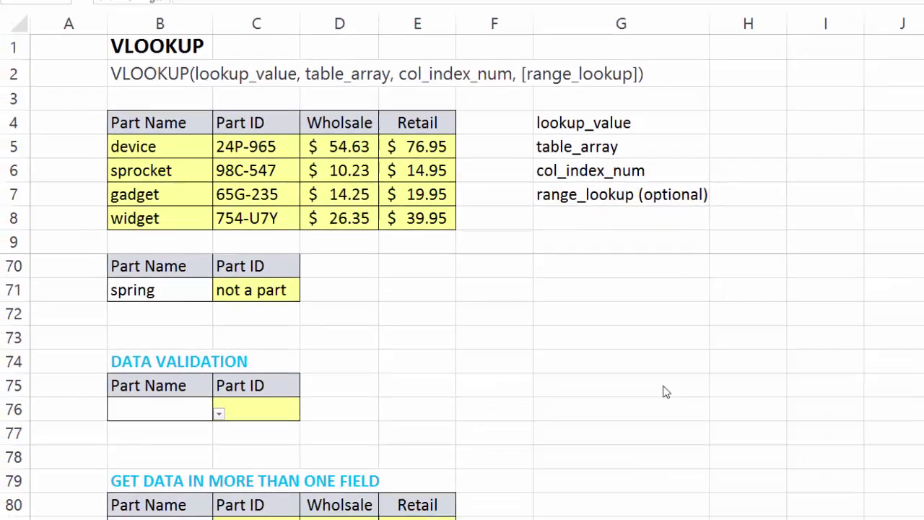
- Enter =VLOOKUP(B76,tblParts,2,0) in the Part ID cell C76 of the DATA VALIDATION section
click(180, 403)
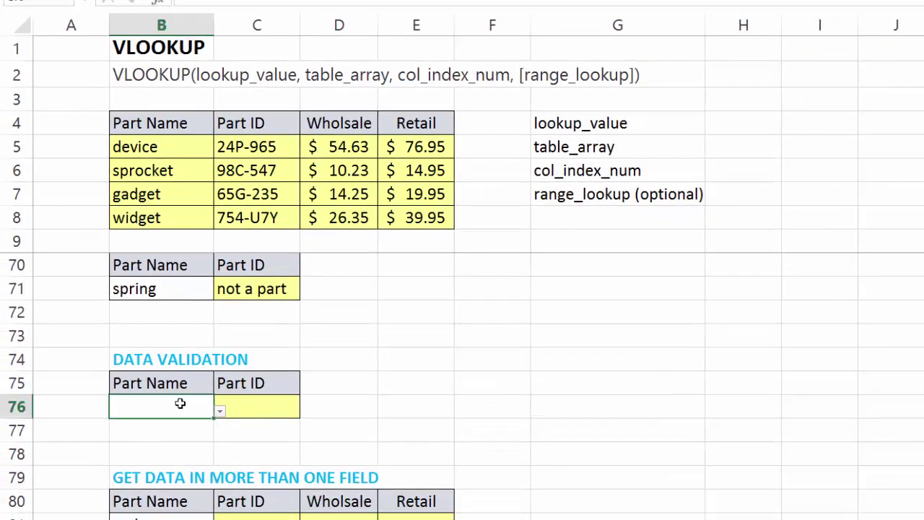
click(262, 406)
text(=vl)
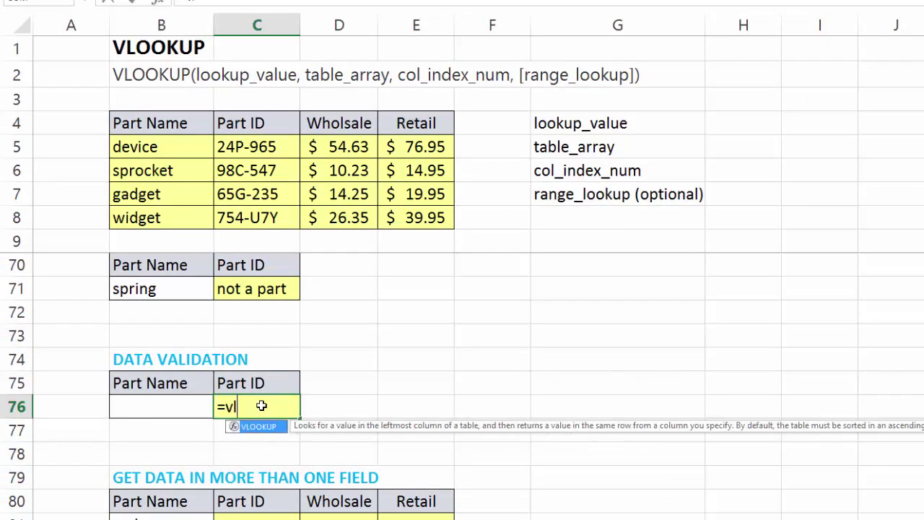
key(Tab)
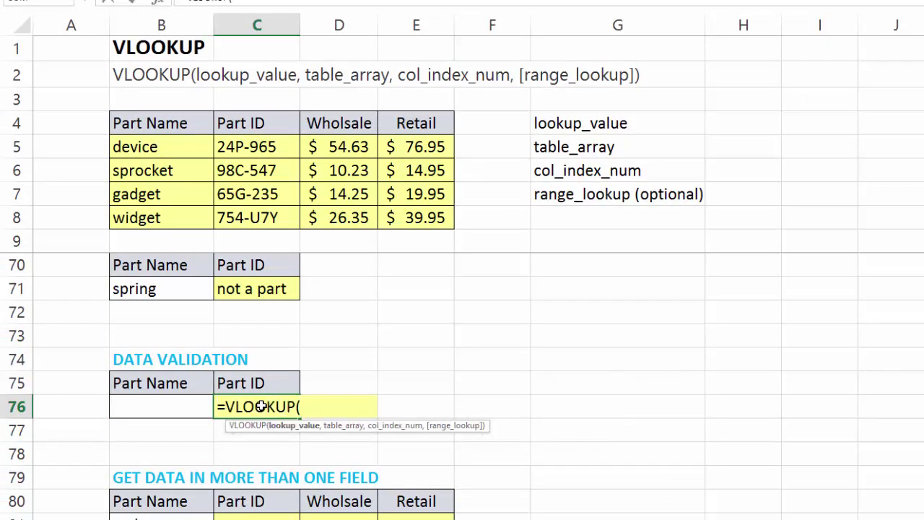
key(Left)
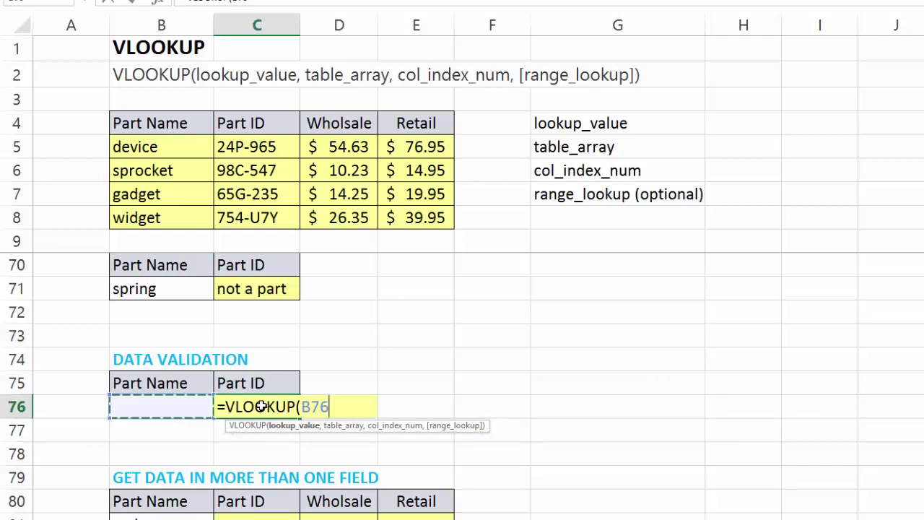
text(,tbl)
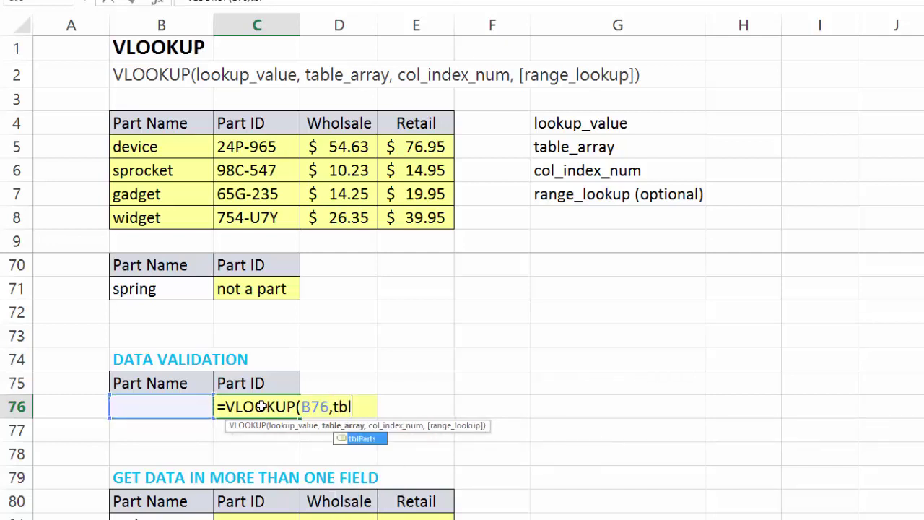
key(Tab)
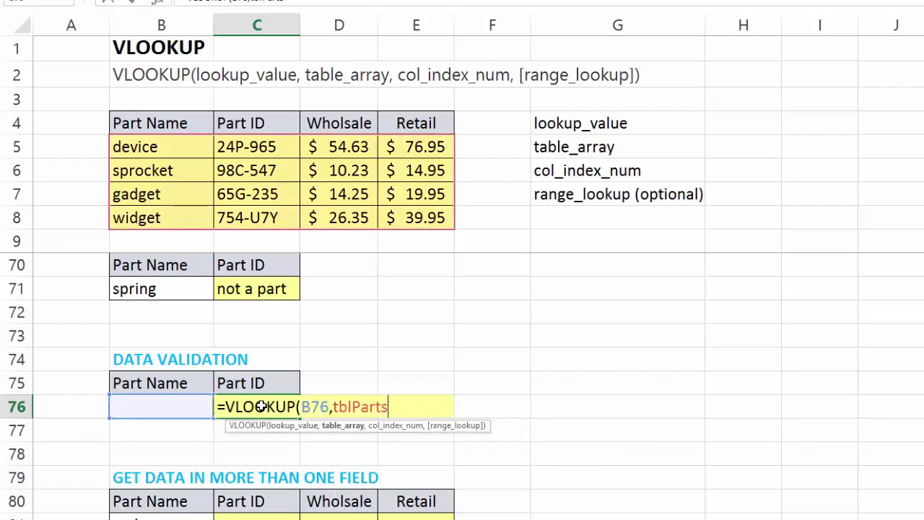
text(,2,)
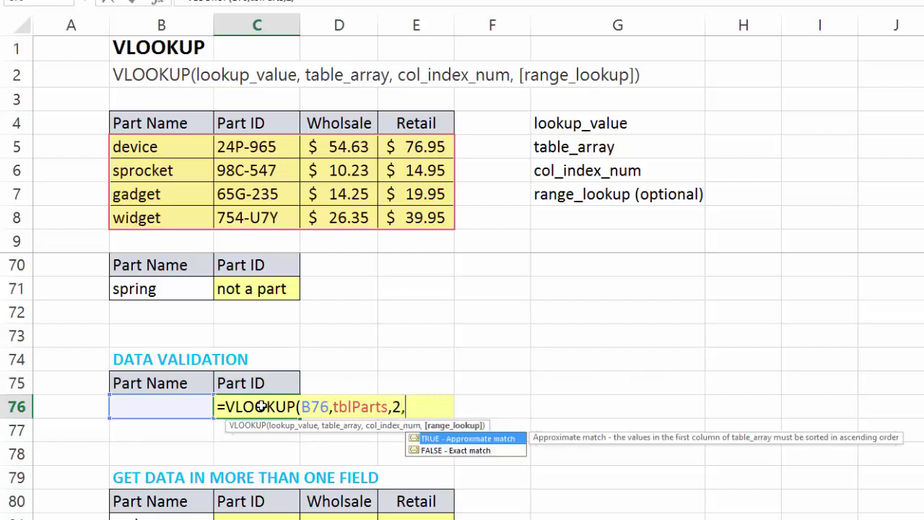
text(0))
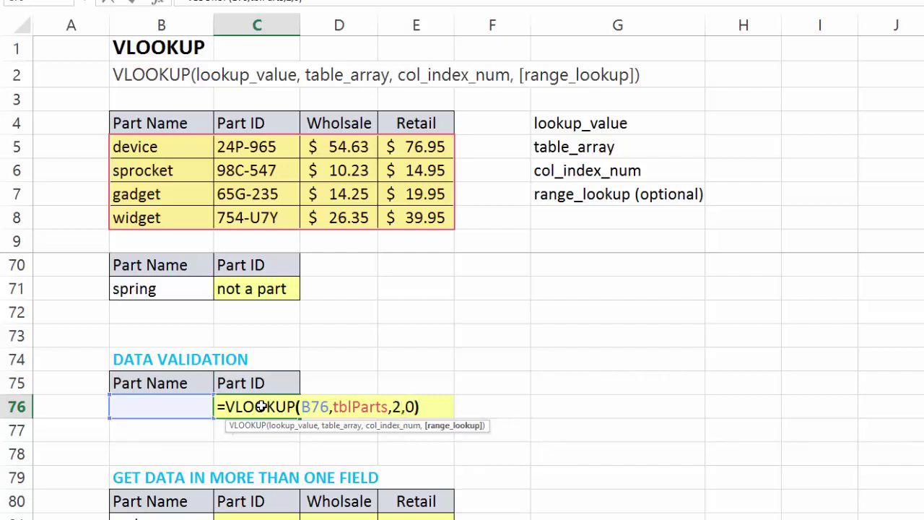
key(Return)
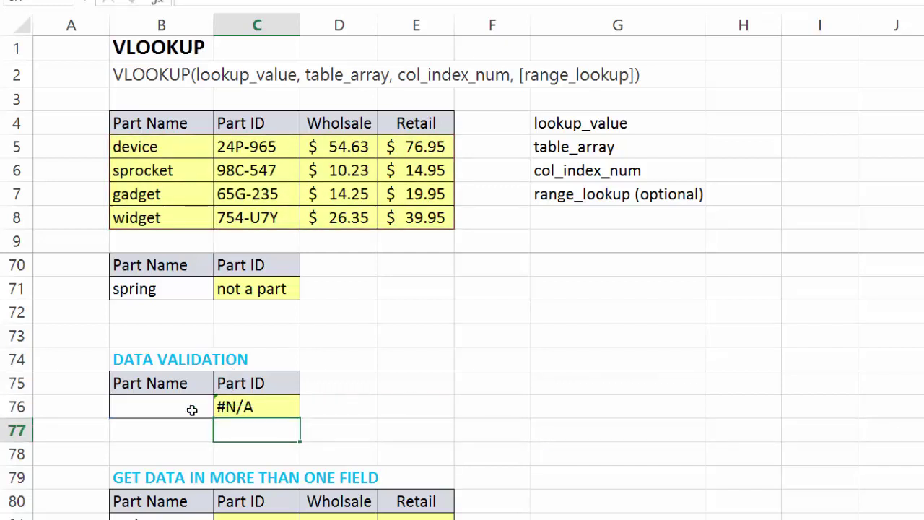
- Enter device as the part name in B76 to test the lookup with a valid part
click(191, 409)
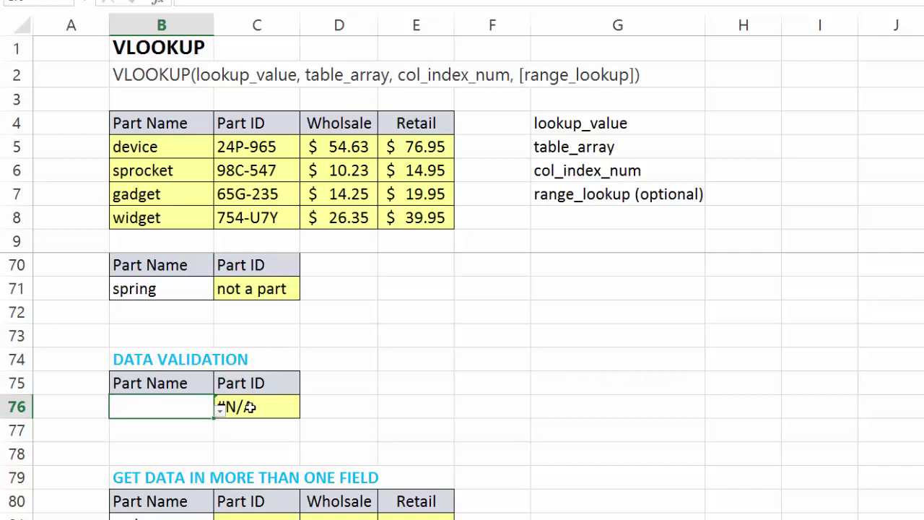
double_click(176, 402)
text(device)
key(Return)
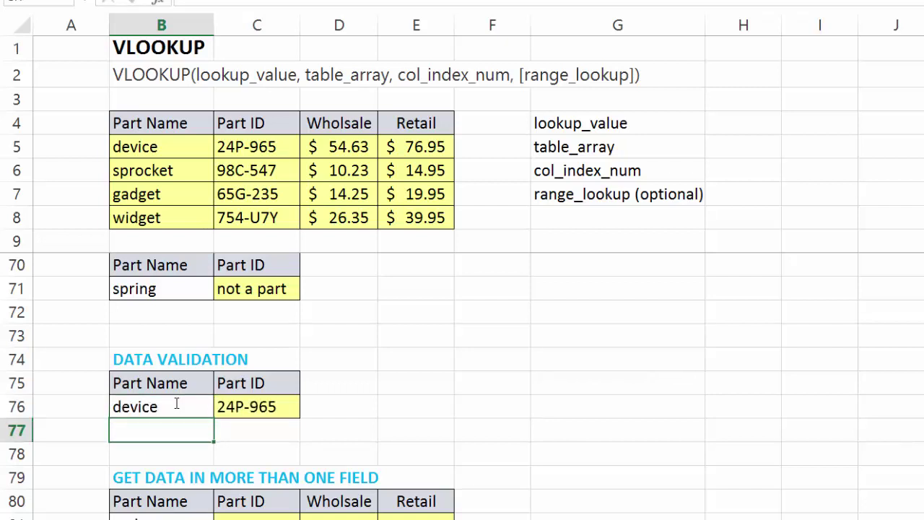
- Try to enter the unlisted part name spring in B76 and discard the entry
click(176, 403)
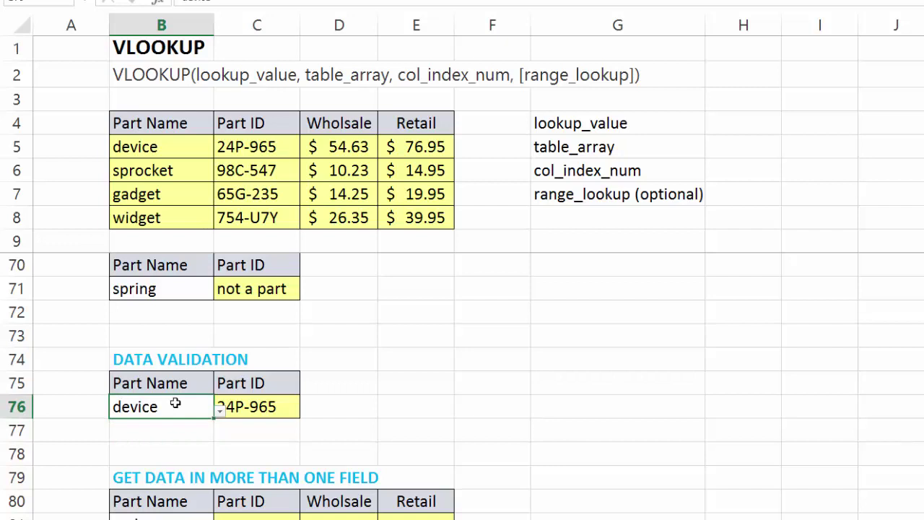
text(spring)
key(Return)
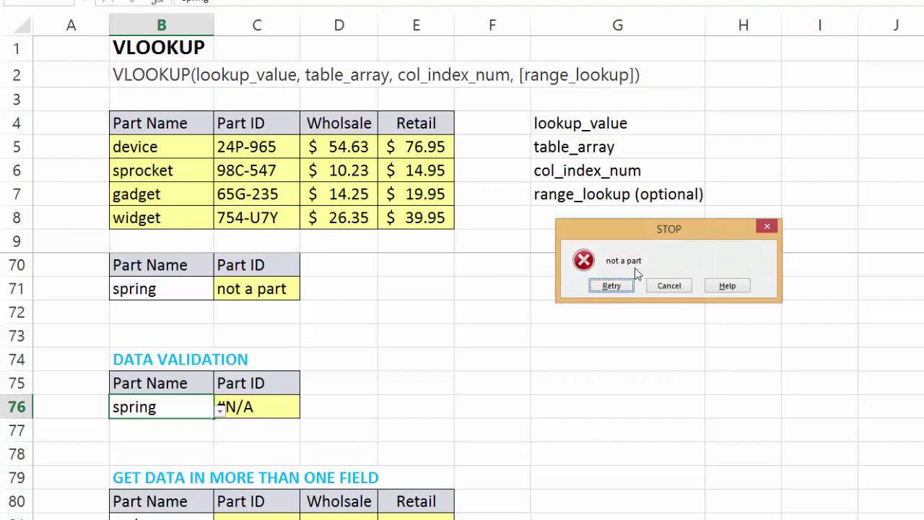
click(653, 286)
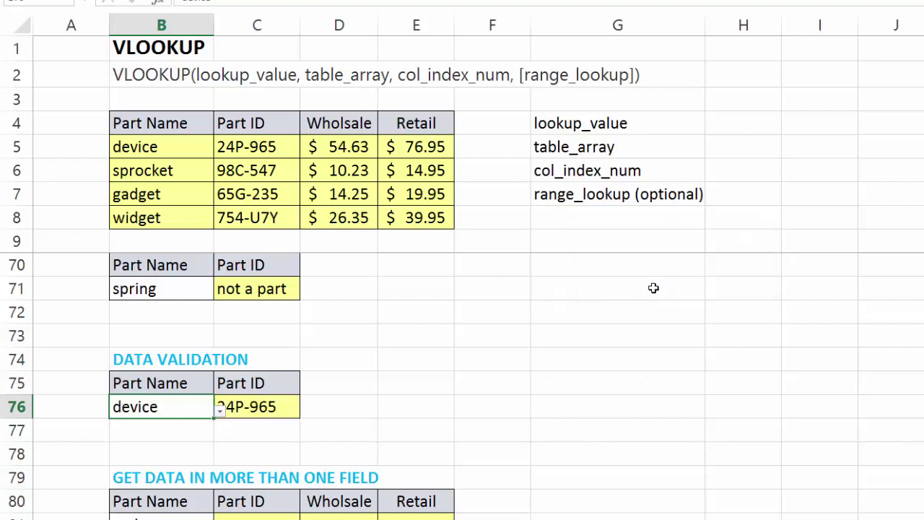
- Choose gadget from the list of allowed part names in B76
click(221, 411)
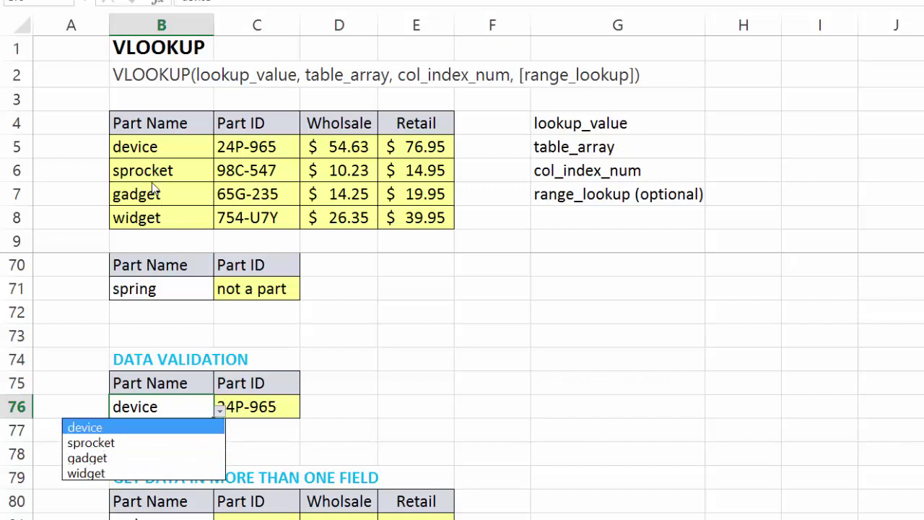
key(Escape)
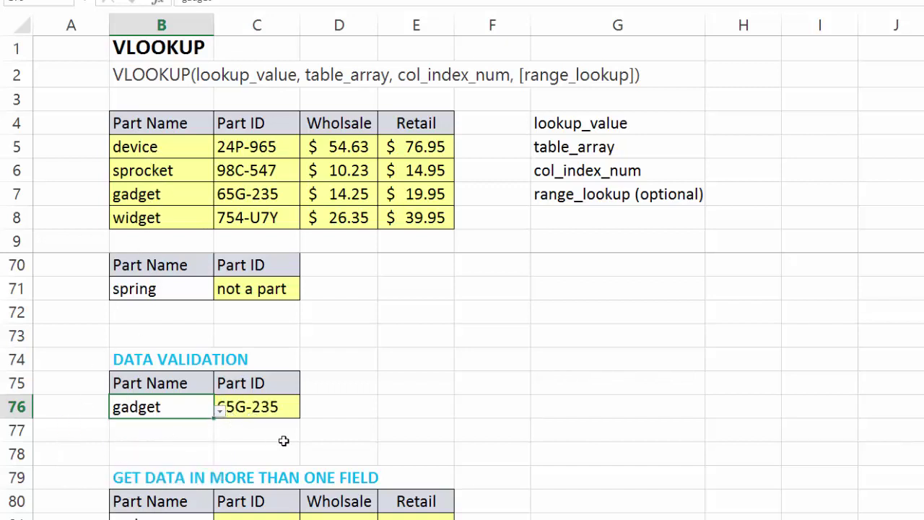
click(278, 437)
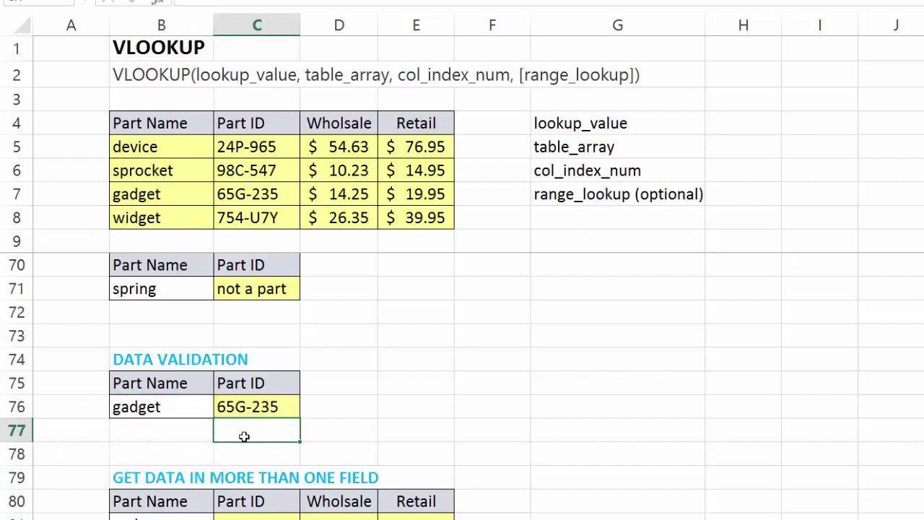
click(186, 409)
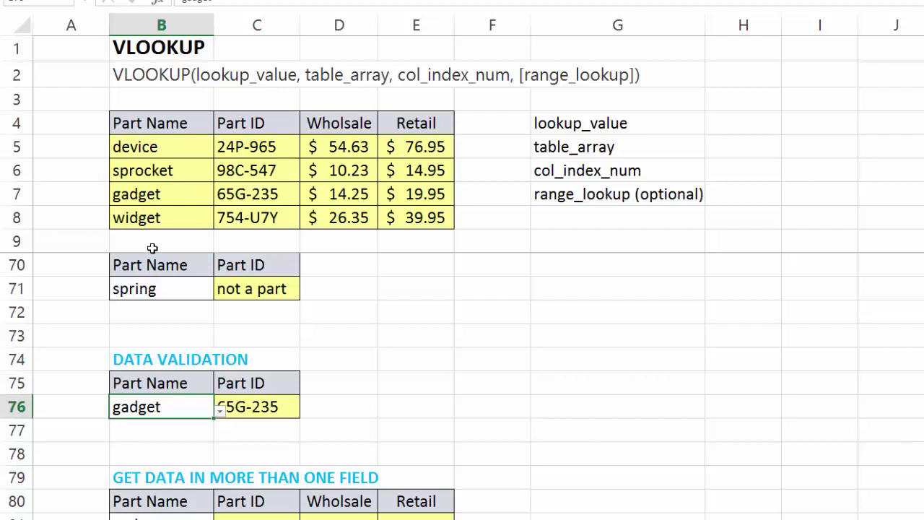
click(220, 410)
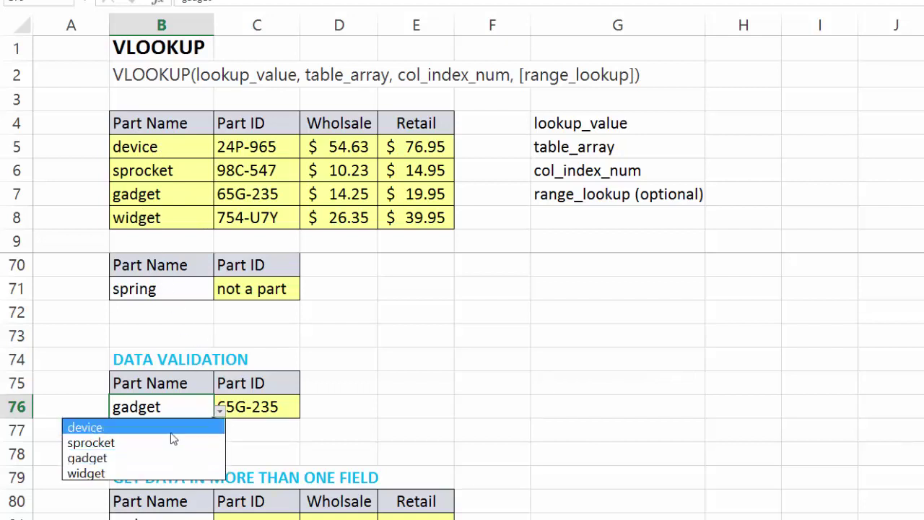
click(125, 458)
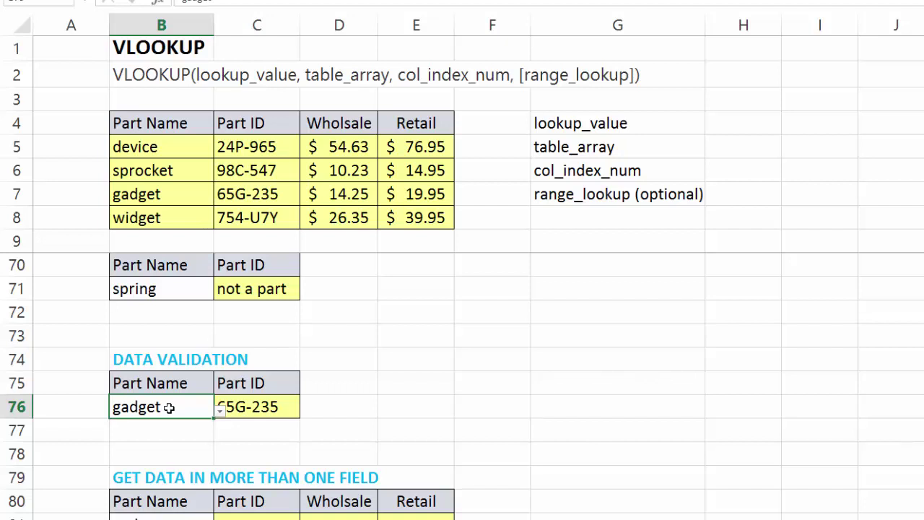
- Enter the wildcard part name gad* in B76 to test it against the validation rule
text(gad*)
key(Return)
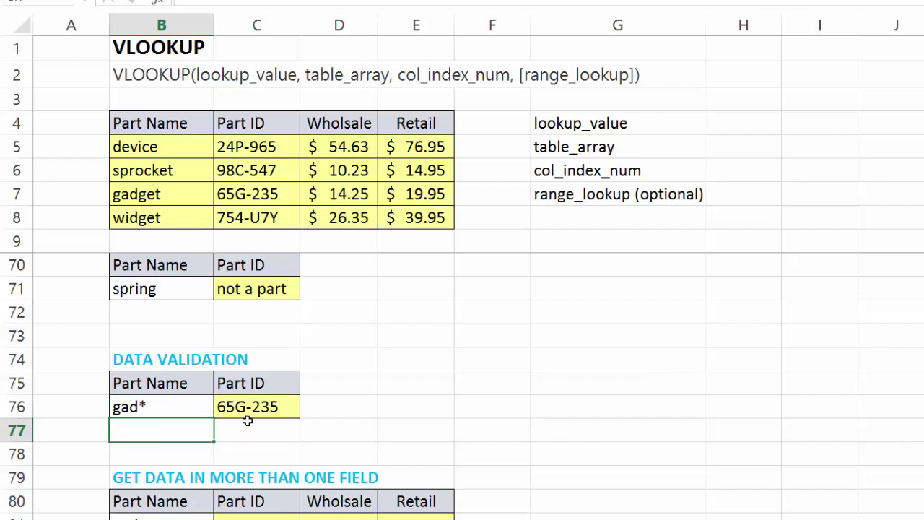
click(195, 412)
- Build the formula =VLOOKUP(B81,tblParts,2,0) in C81 for an exact-match lookup of the Part ID
scroll(194, 412, down, 2)
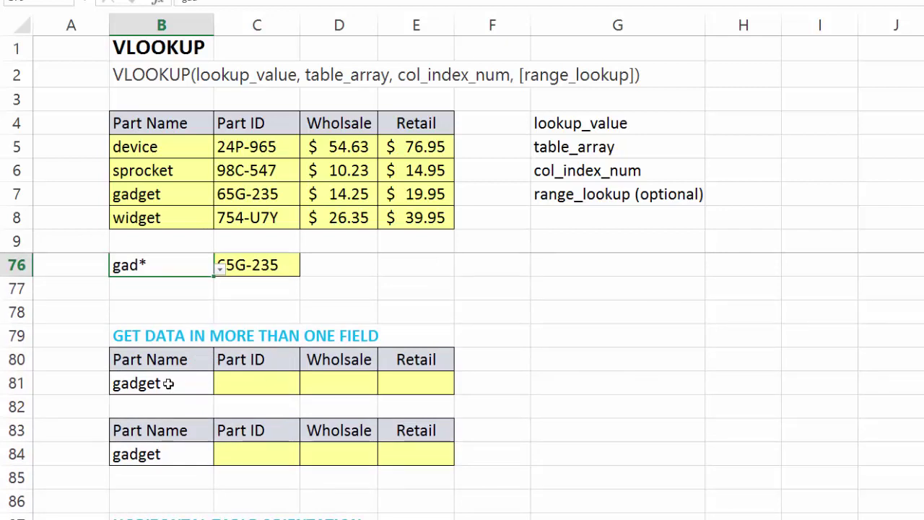
click(226, 387)
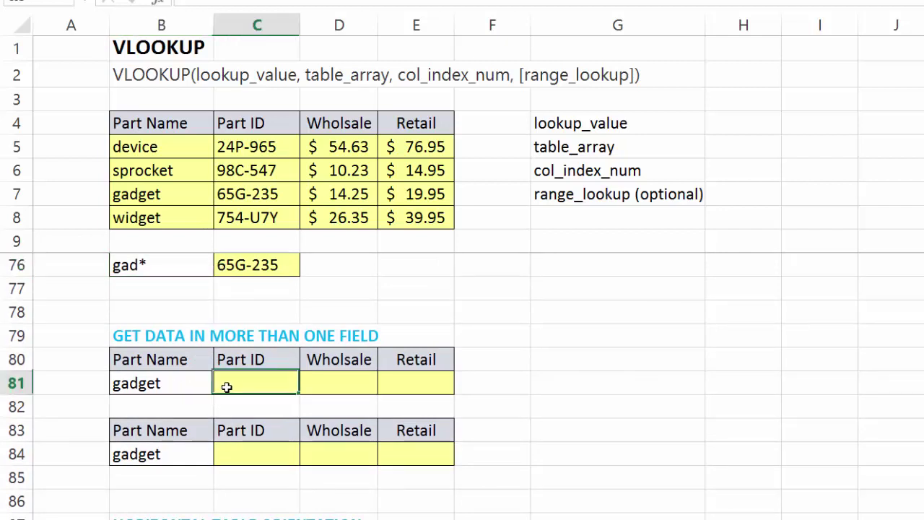
text(=vlo)
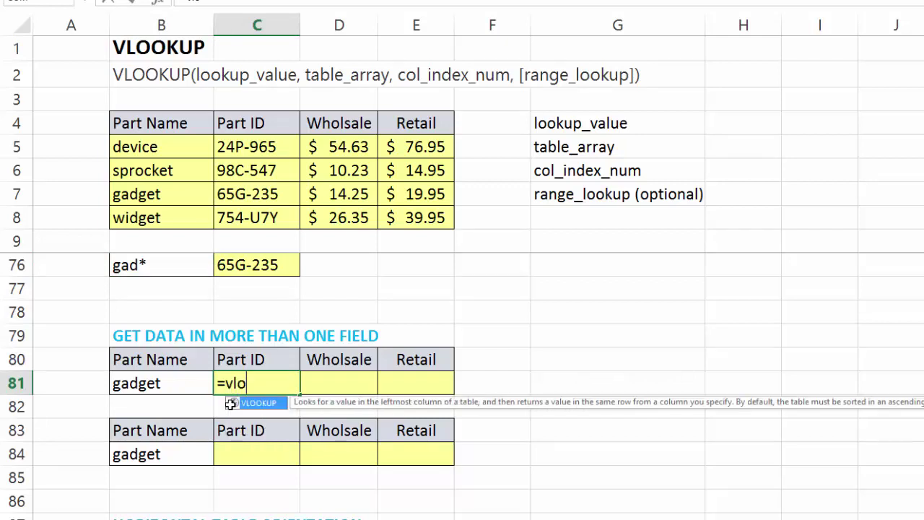
key(Tab)
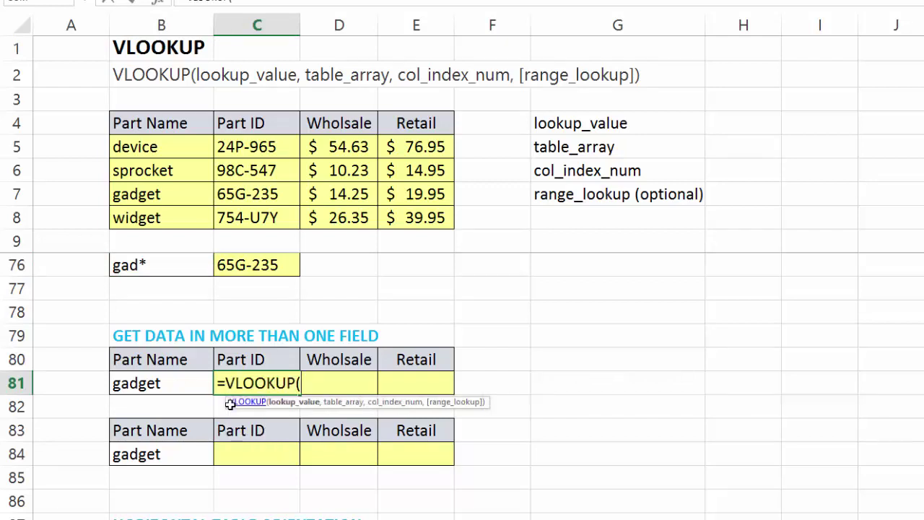
key(Left)
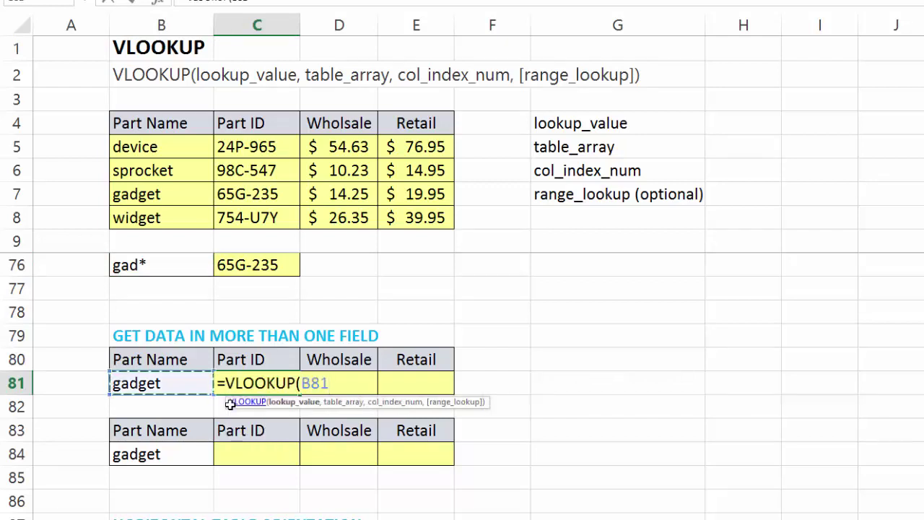
text(,tbl)
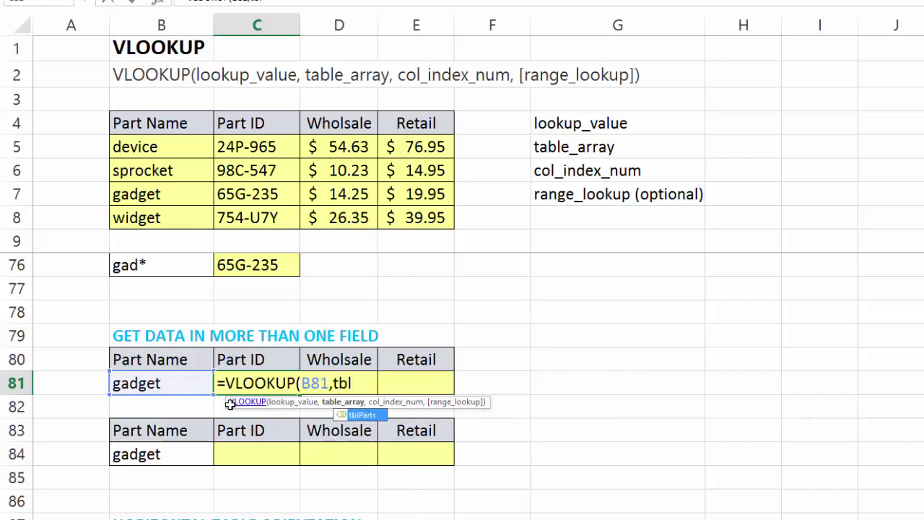
key(Tab)
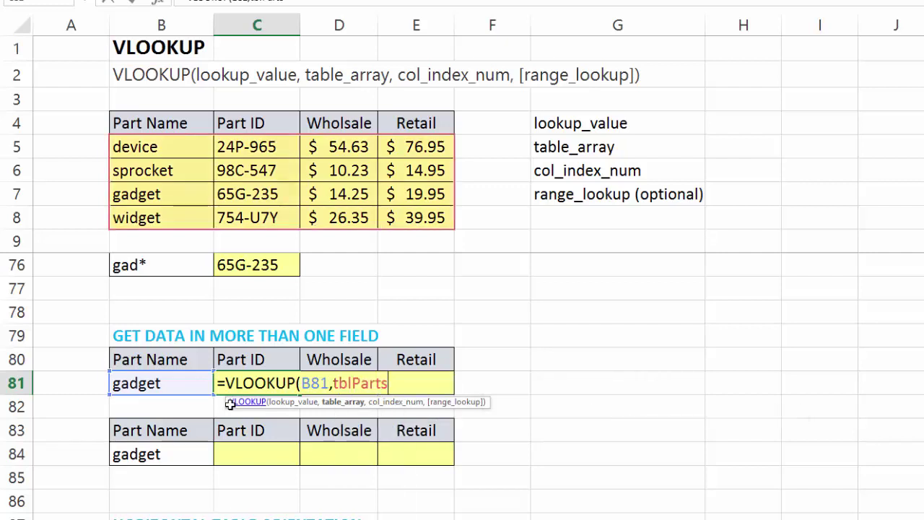
text(,)
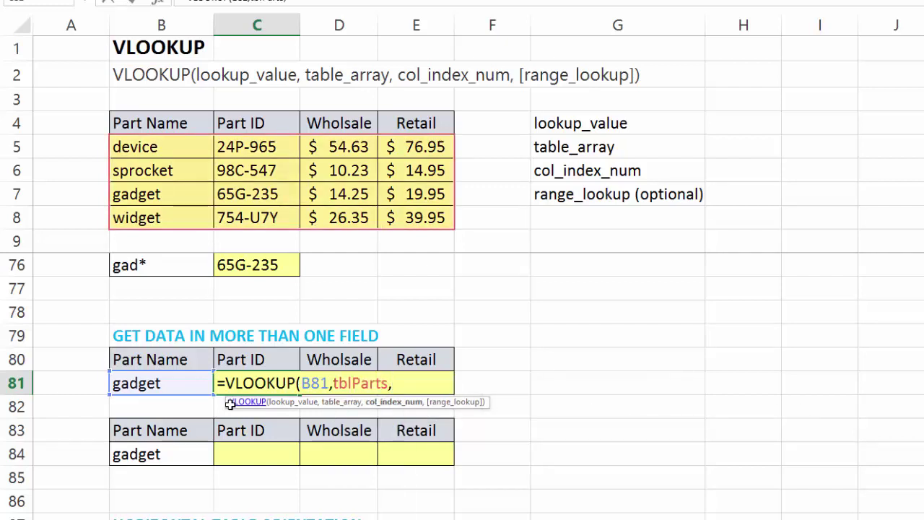
text(2,)
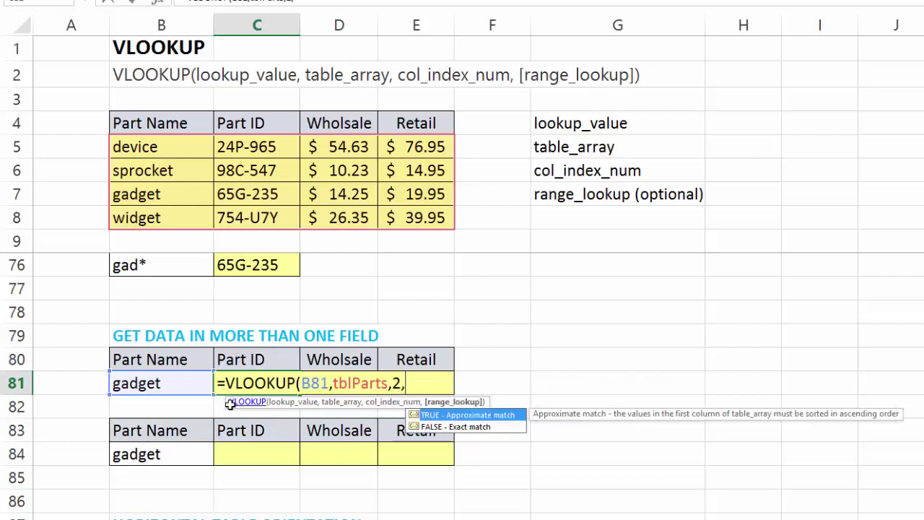
text(0))
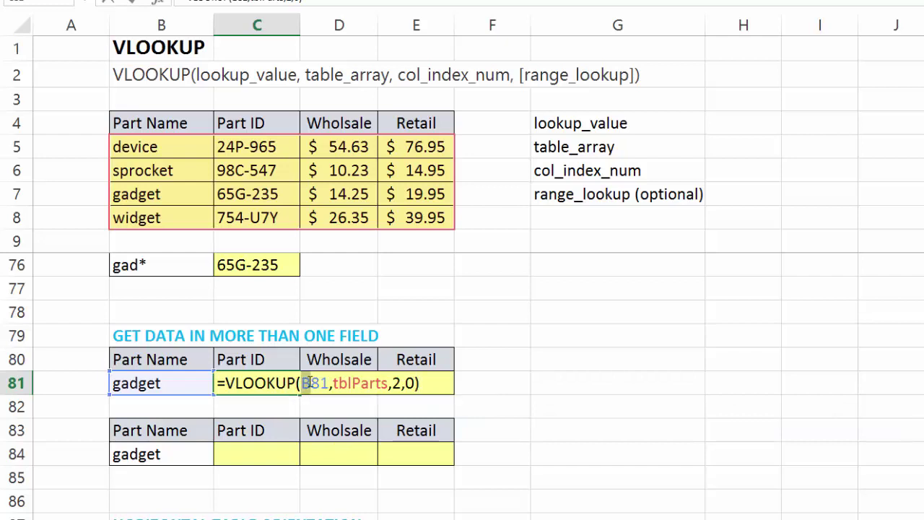
- Make only the column of the lookup value absolute as $B81 in the C81 formula and enter the formula
drag(303, 383, 330, 383)
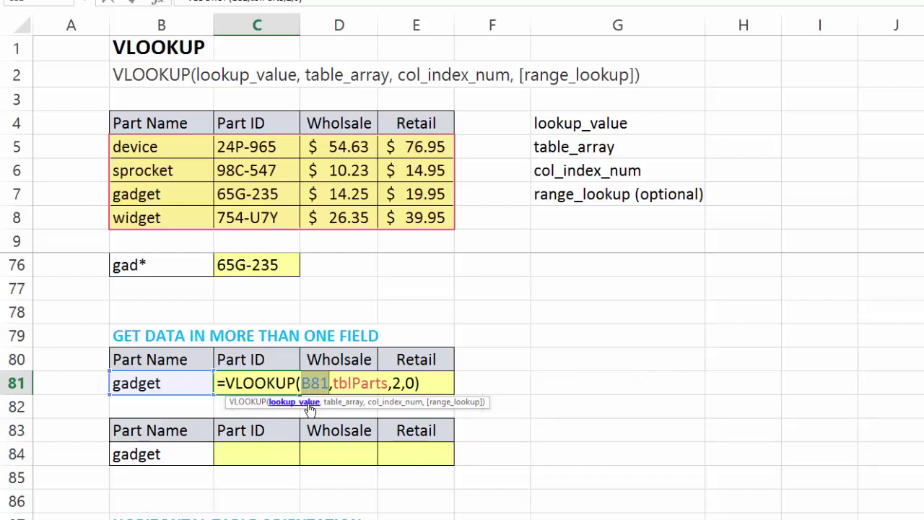
key(F4)
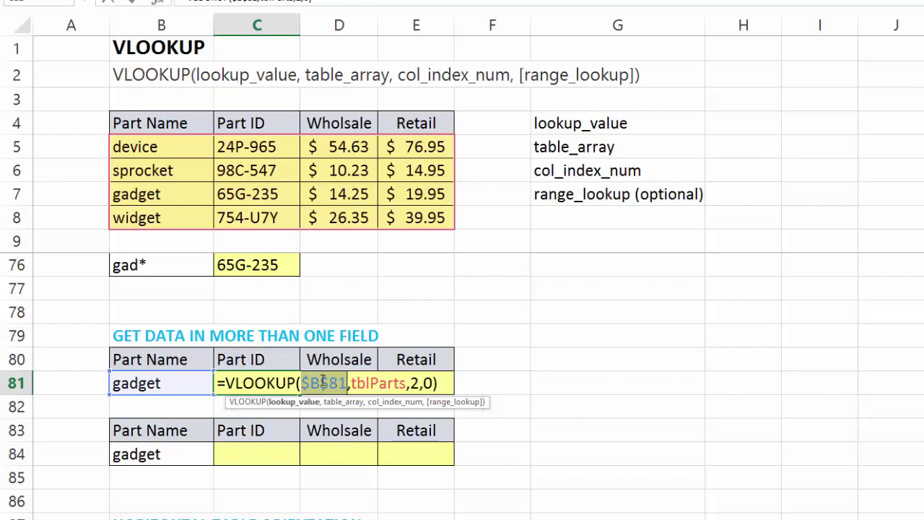
click(325, 383)
drag(321, 383, 329, 383)
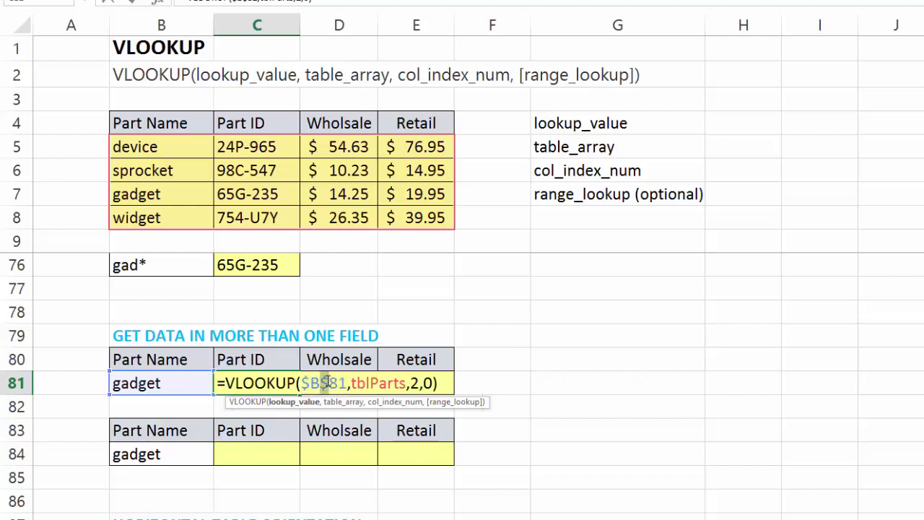
key(Delete)
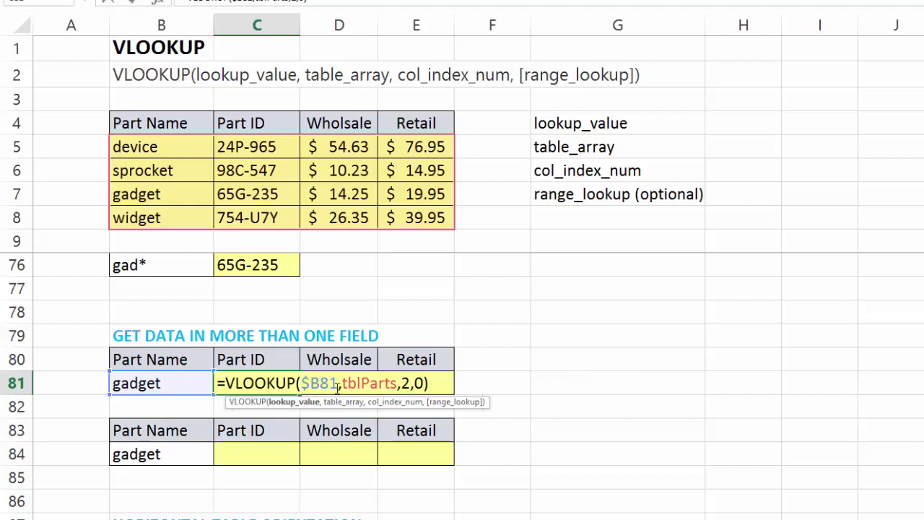
key(Delete)
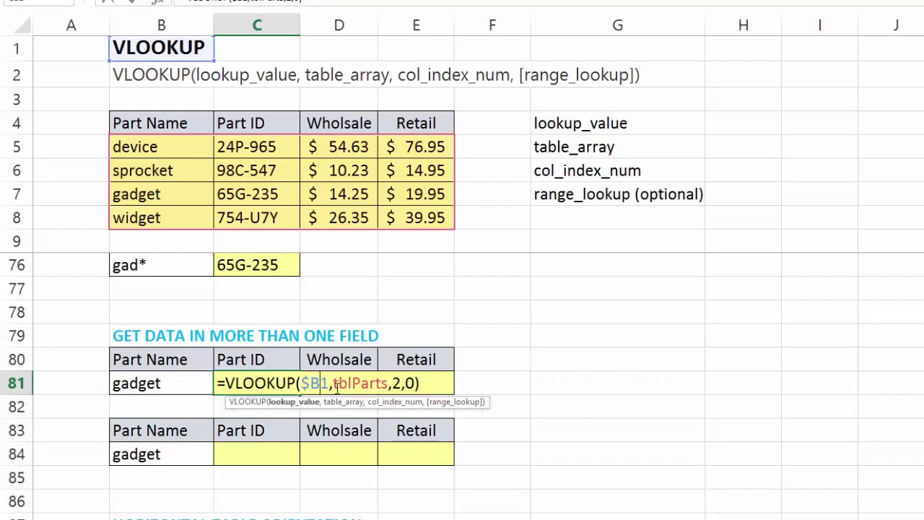
text(8)
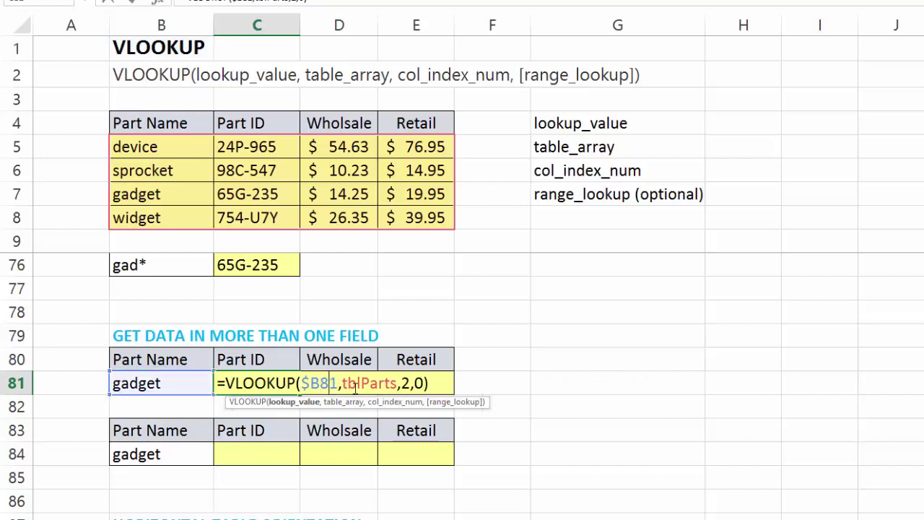
click(439, 383)
key(Return)
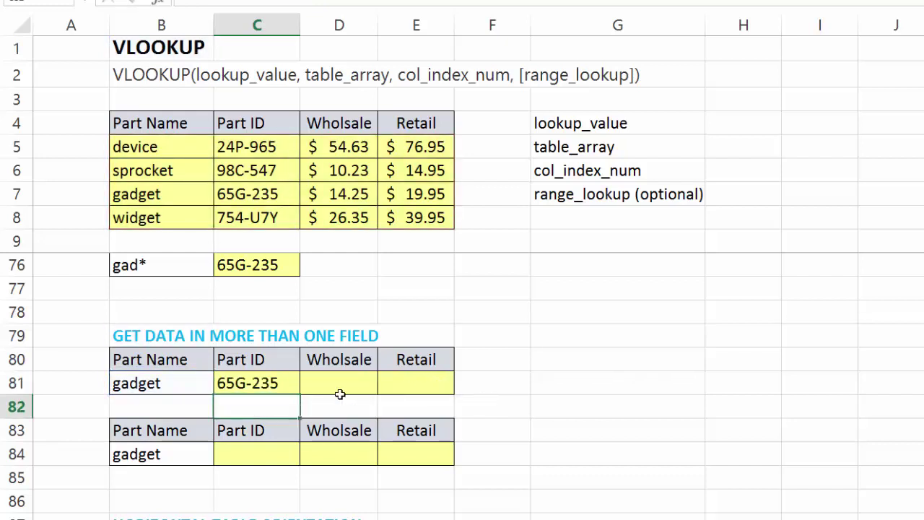
- Fill the C81 formula across to E81 and set the column index in the D81 Wholsale formula to 3
click(258, 390)
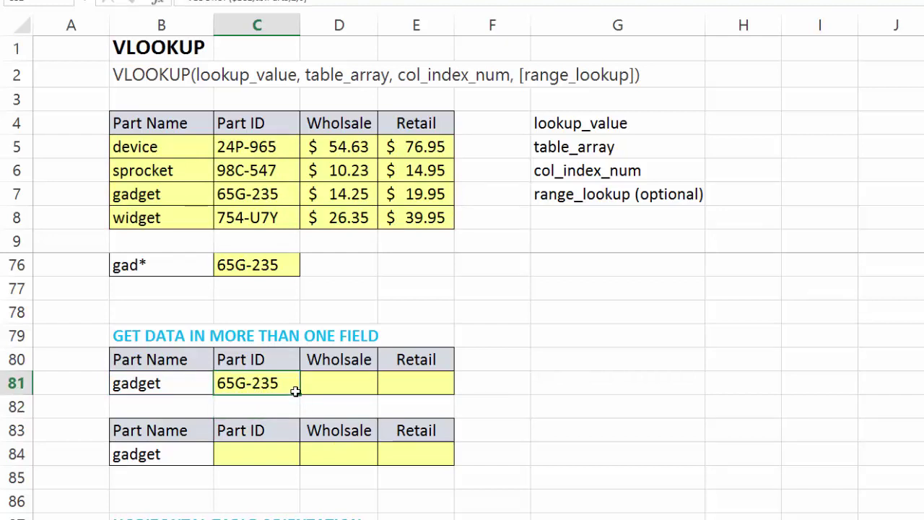
drag(323, 395, 416, 389)
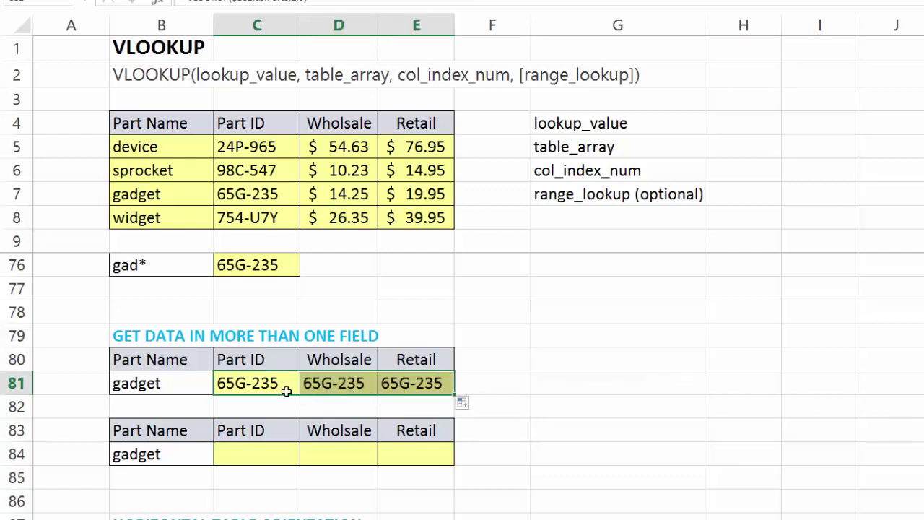
double_click(343, 383)
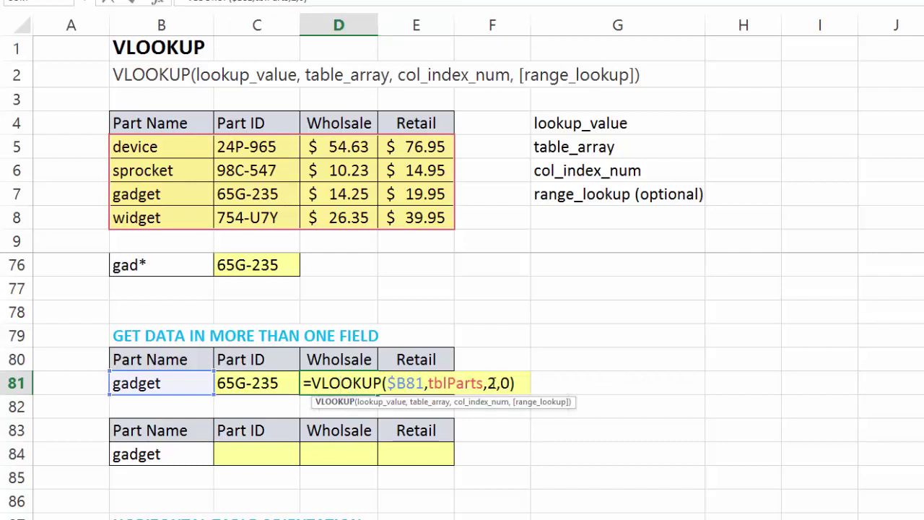
double_click(491, 383)
text(3)
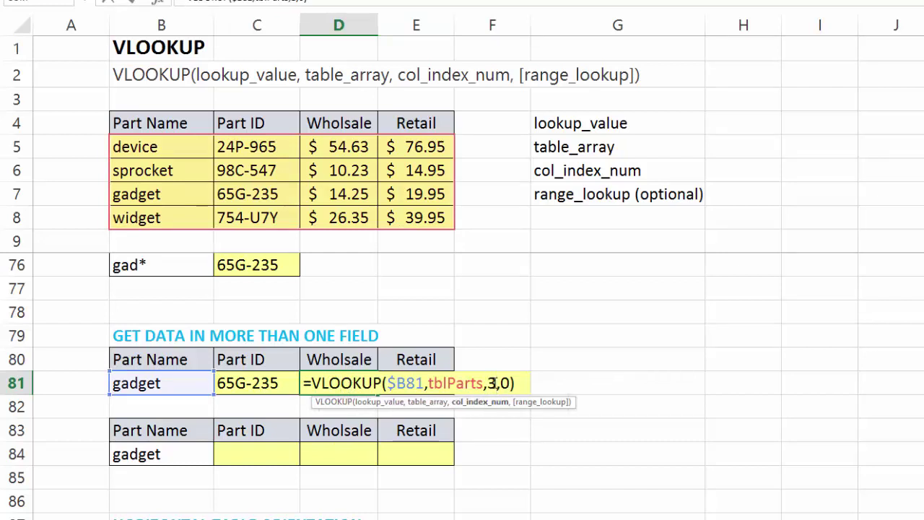
key(Return)
- Set the column index in the E81 Retail formula to 4
click(415, 383)
double_click(433, 383)
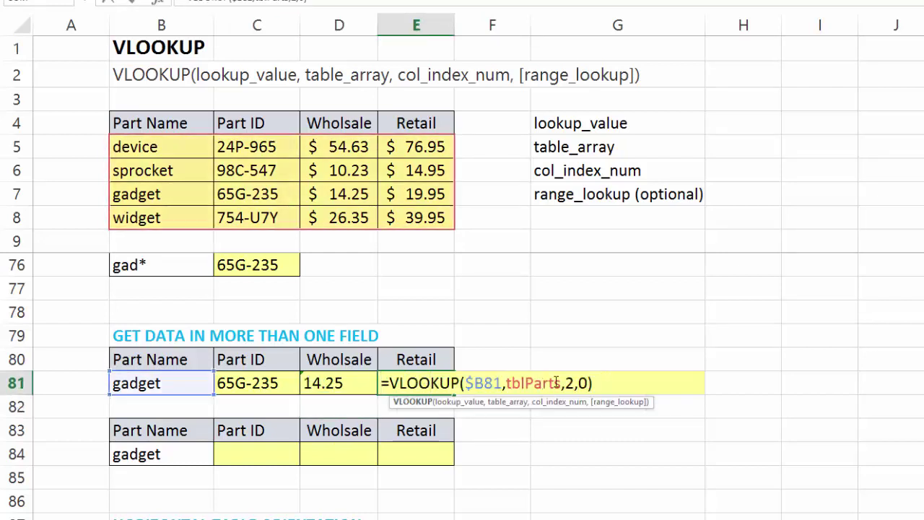
double_click(568, 383)
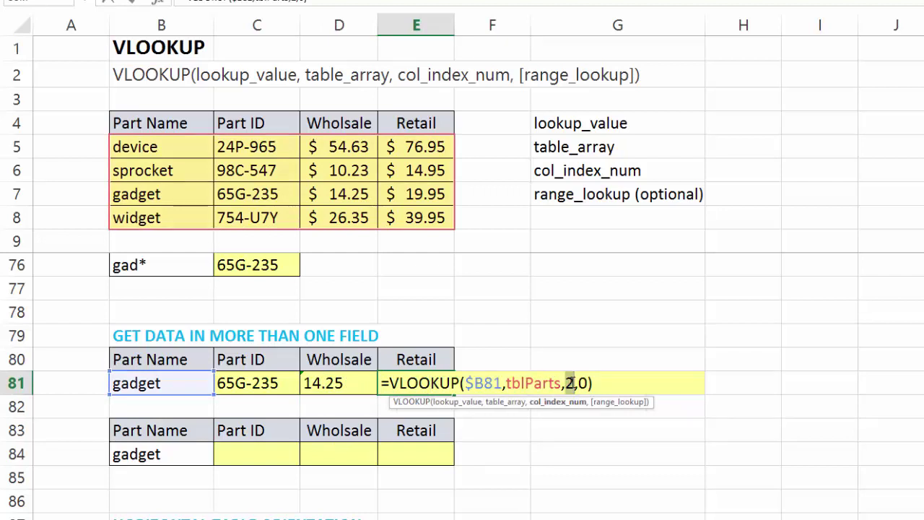
text(4)
key(Return)
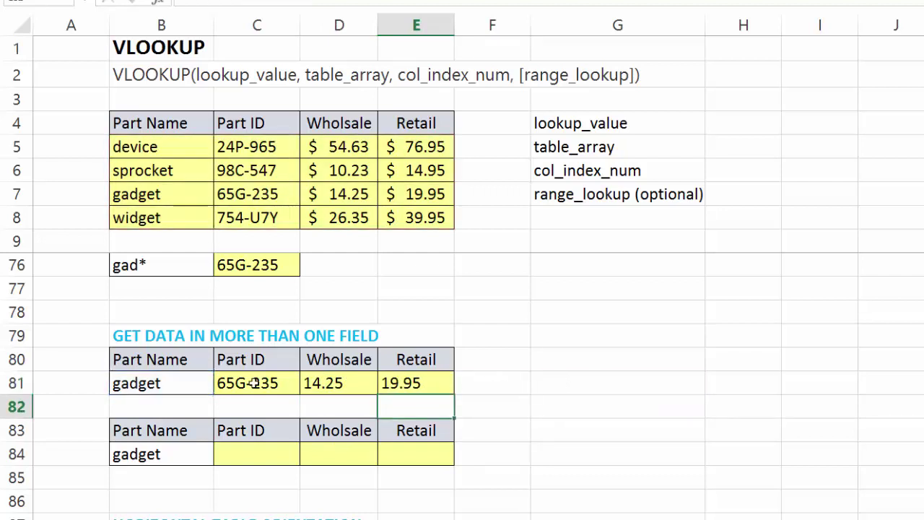
click(253, 383)
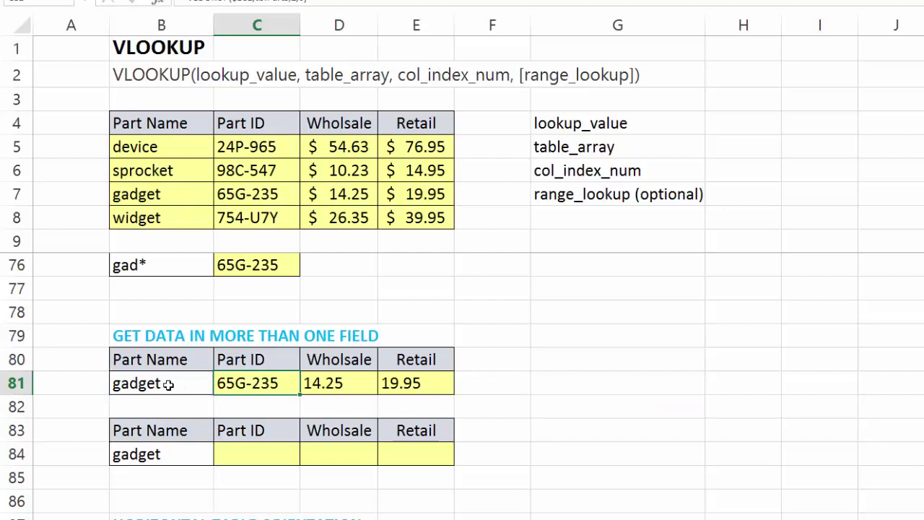
double_click(243, 384)
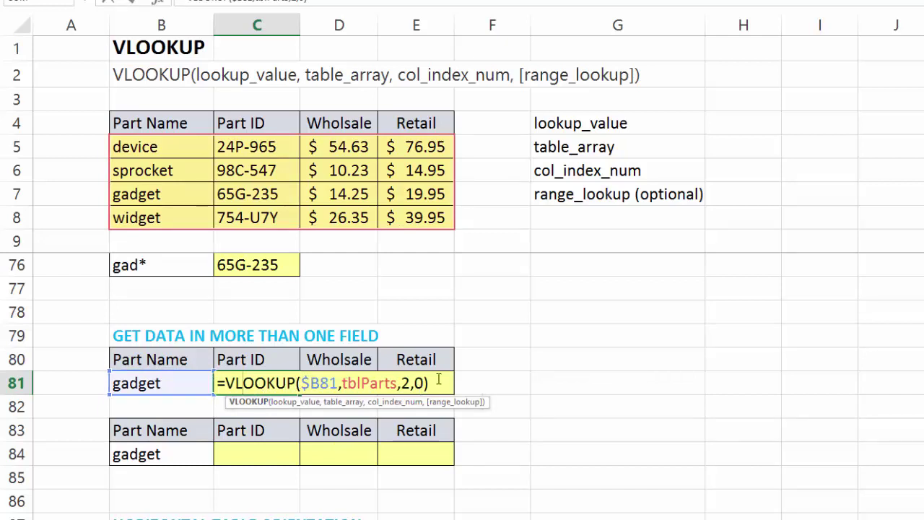
key(ctrl+Return)
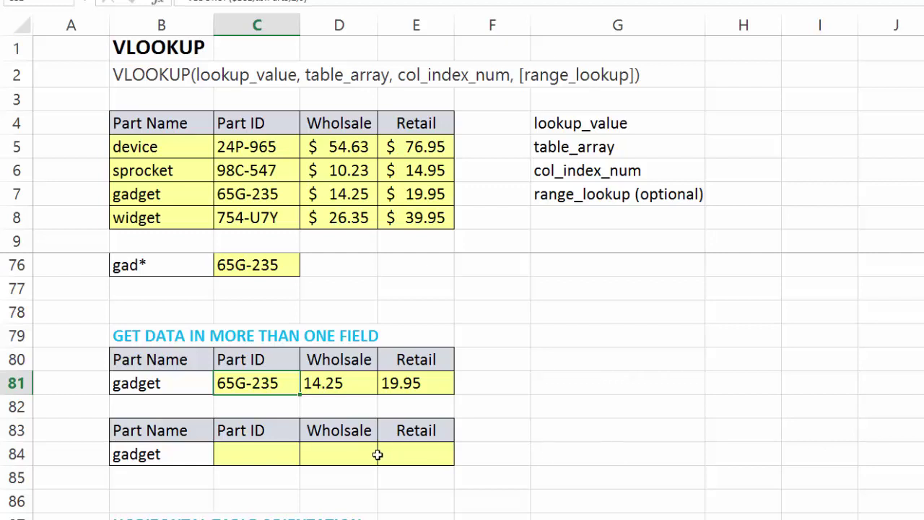
click(273, 458)
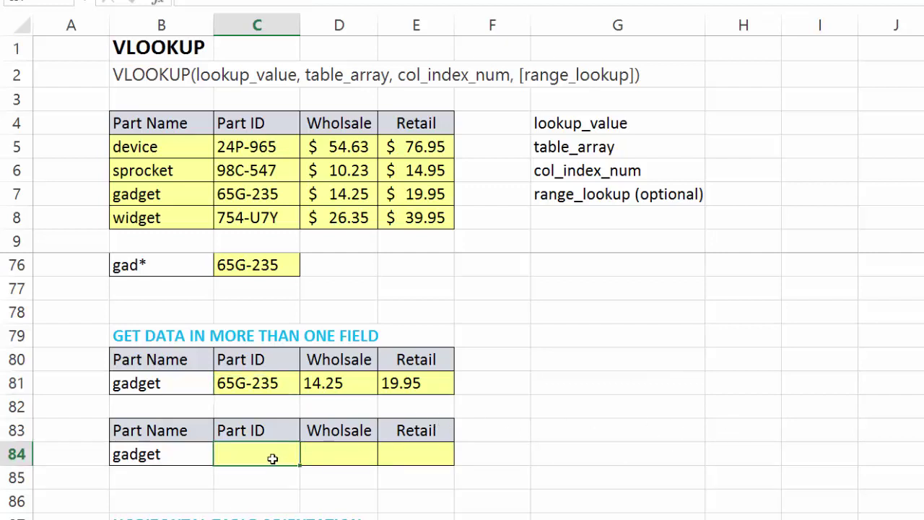
text(=v)
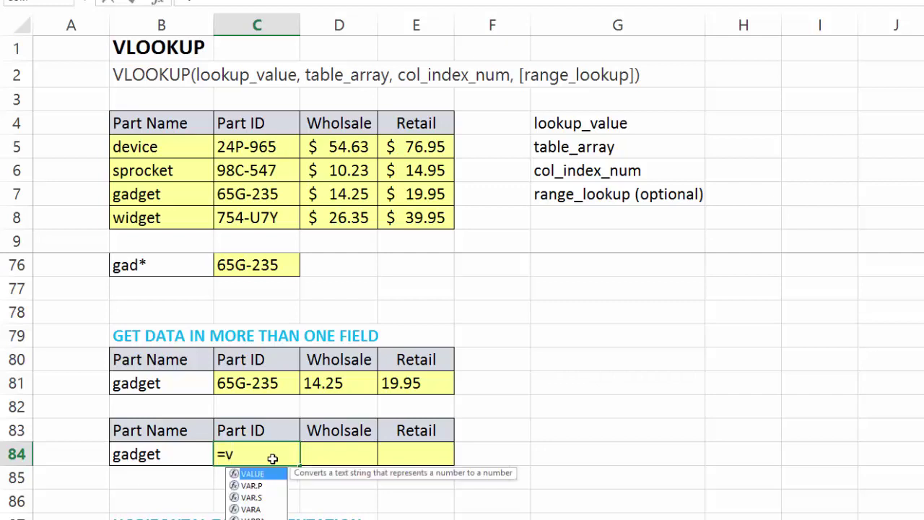
key(Escape)
- Copy the VLOOKUP formula from C81 into C84, the Part ID cell of the second gadget table
click(255, 383)
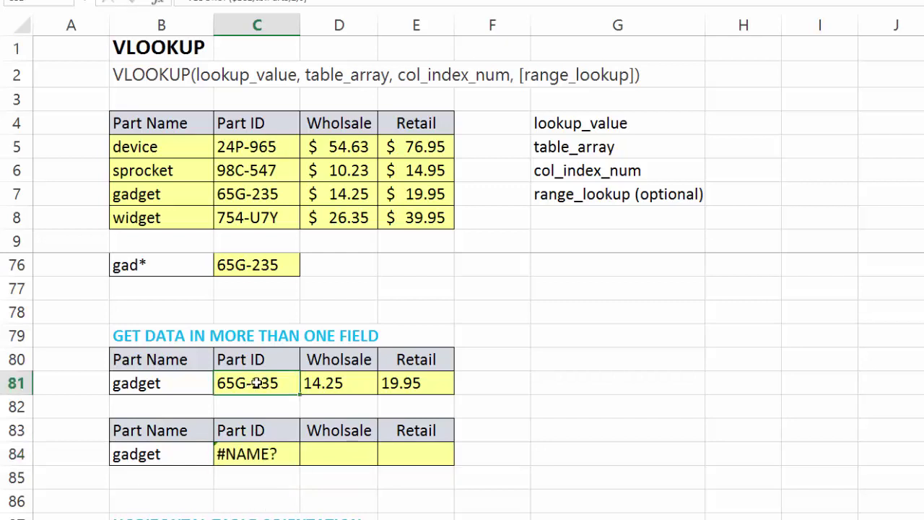
key(ctrl+c)
click(249, 449)
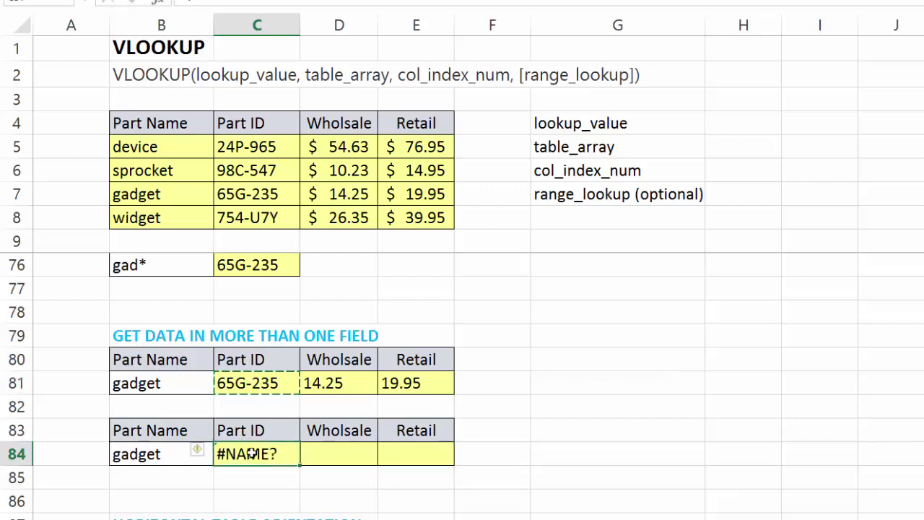
key(ctrl+v)
- Replace the column index in the C84 VLOOKUP formula with the COLUMNS function over the range B84:C84
double_click(249, 453)
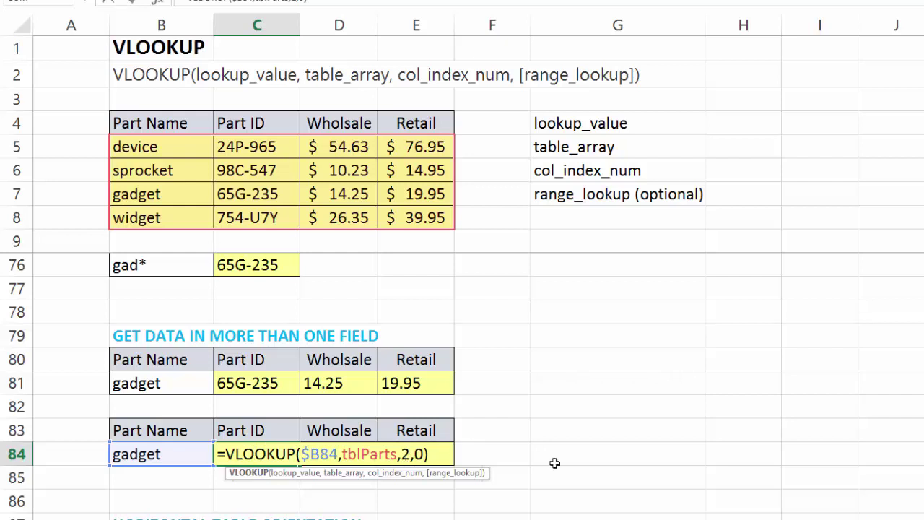
double_click(407, 453)
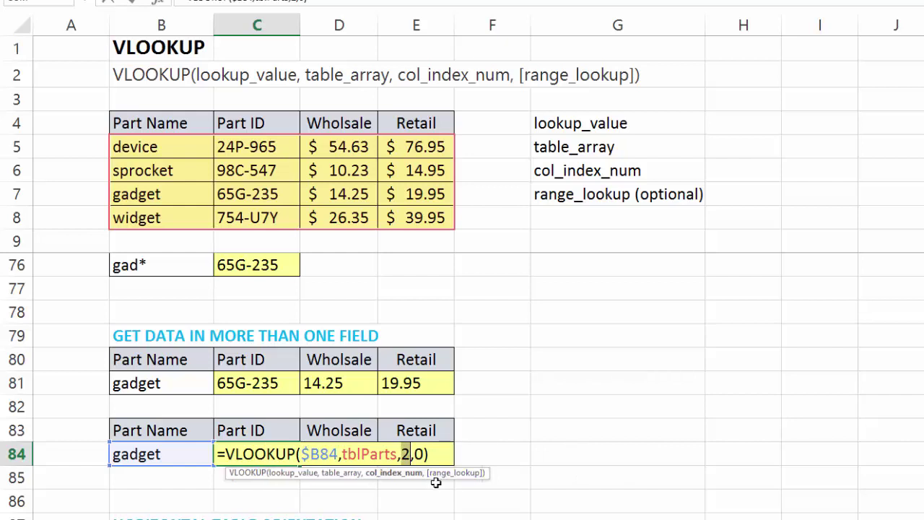
text(colum)
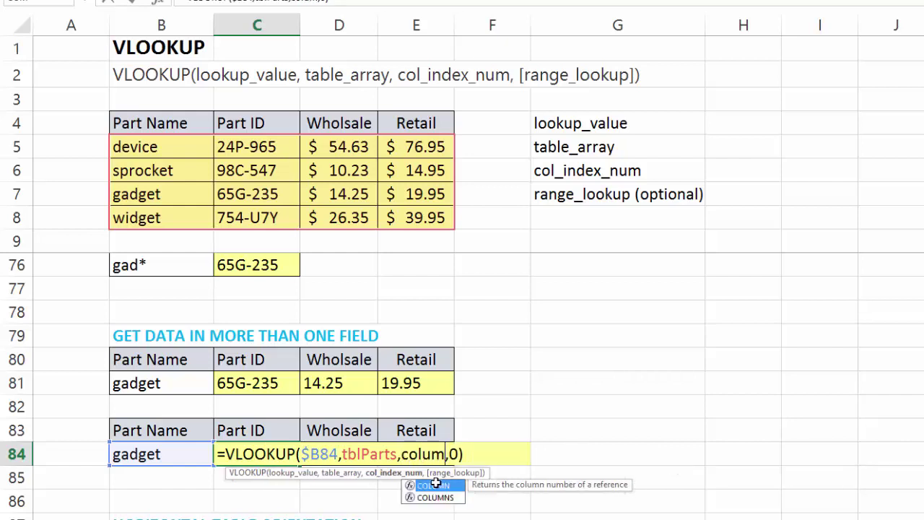
key(Down)
key(Tab)
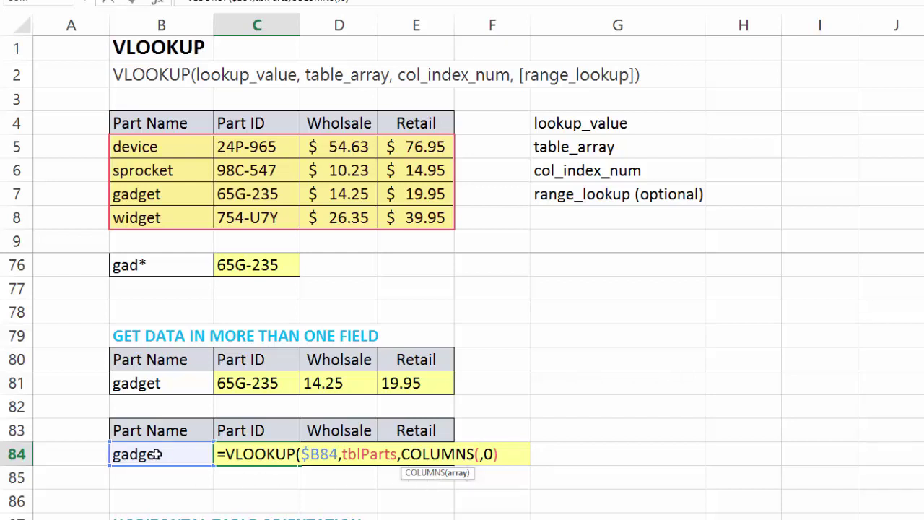
drag(156, 454, 256, 454)
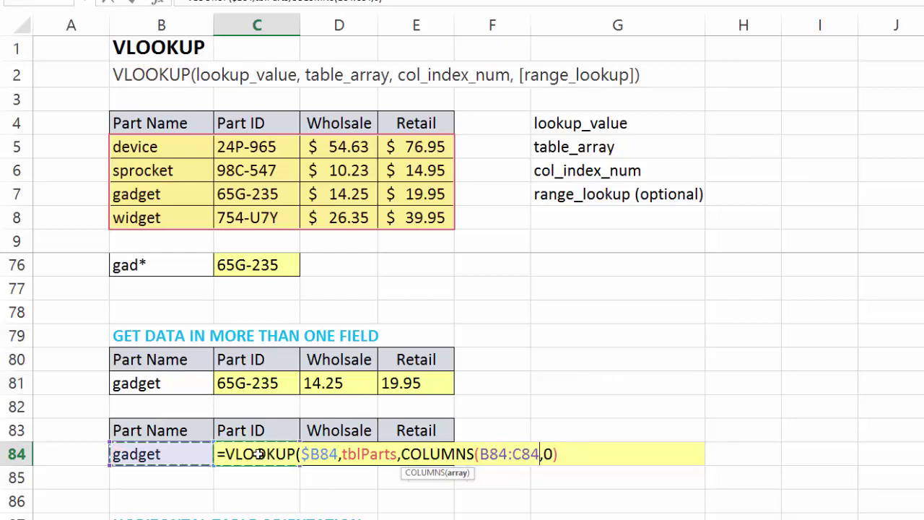
- Make the column of the COLUMNS range start absolute as $B84, close the function's parenthesis and enter the C84 formula
click(479, 455)
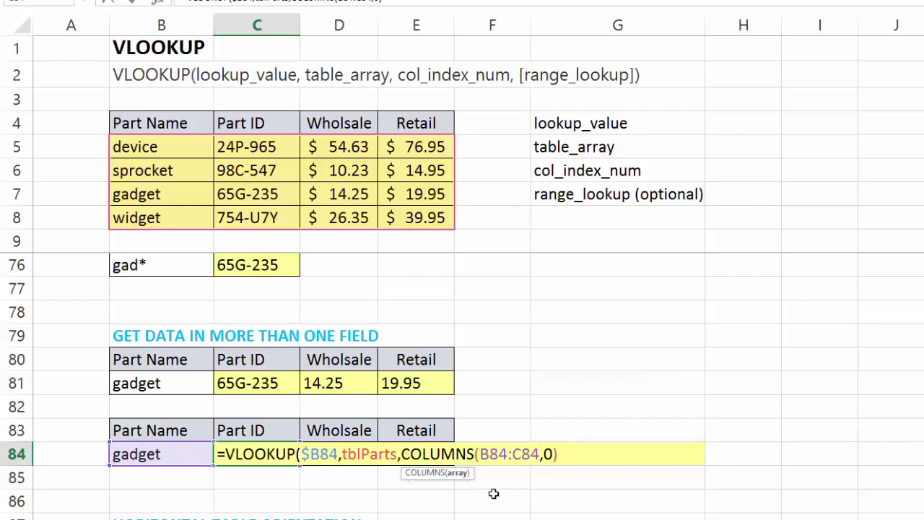
text($)
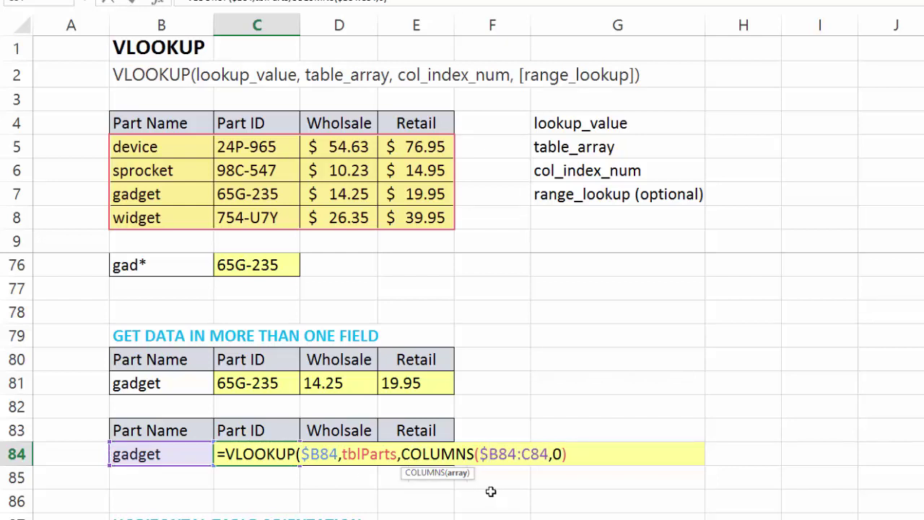
click(577, 455)
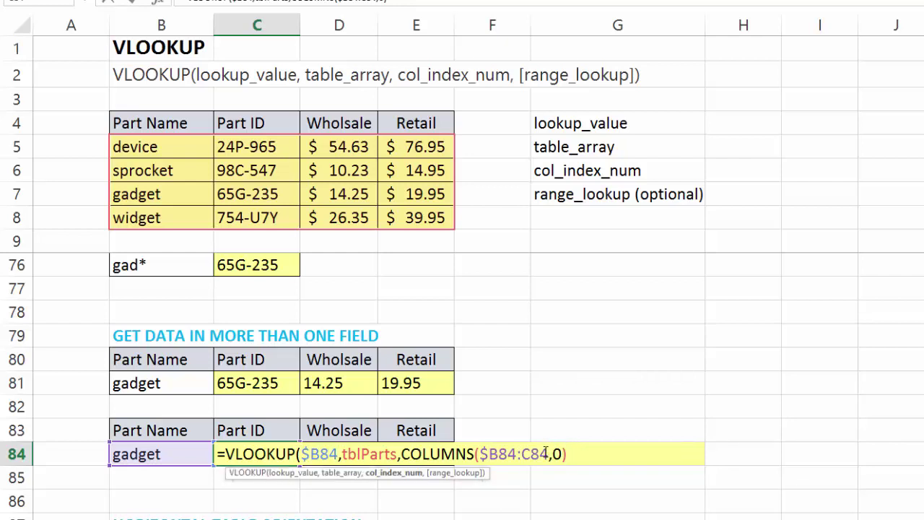
click(549, 455)
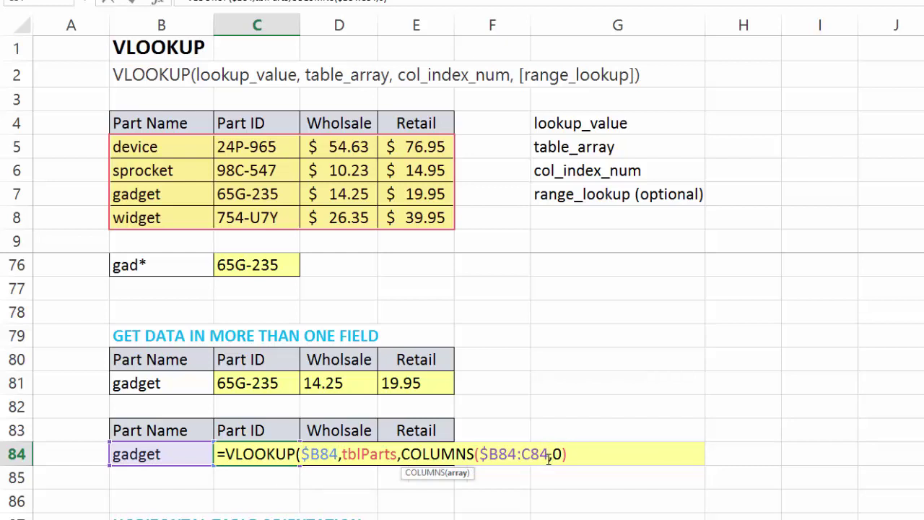
text())
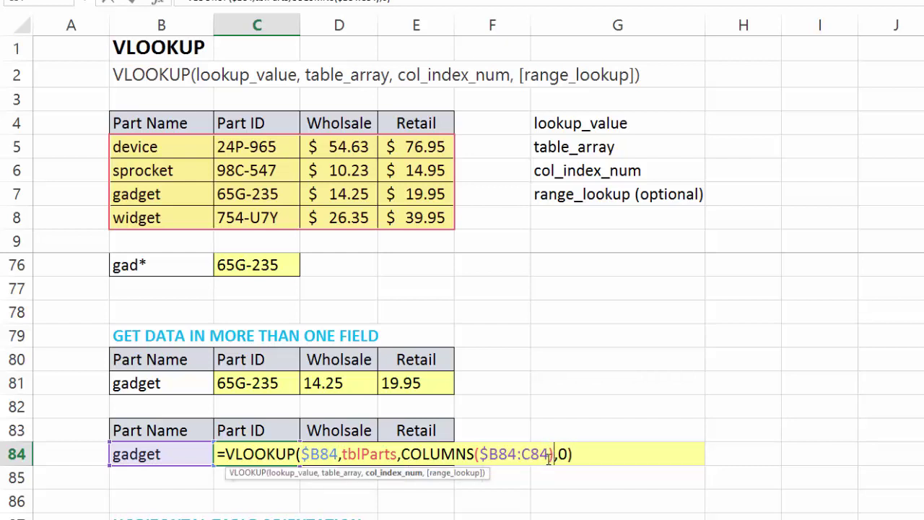
click(588, 452)
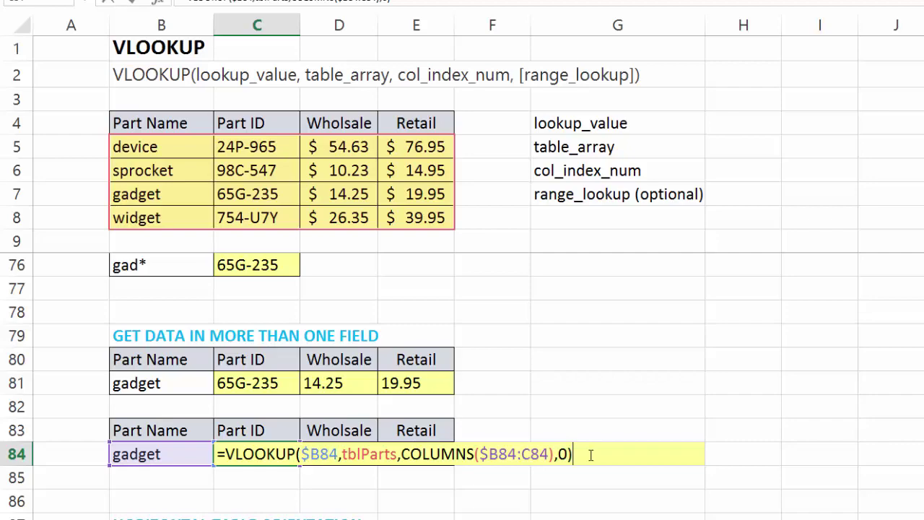
key(Return)
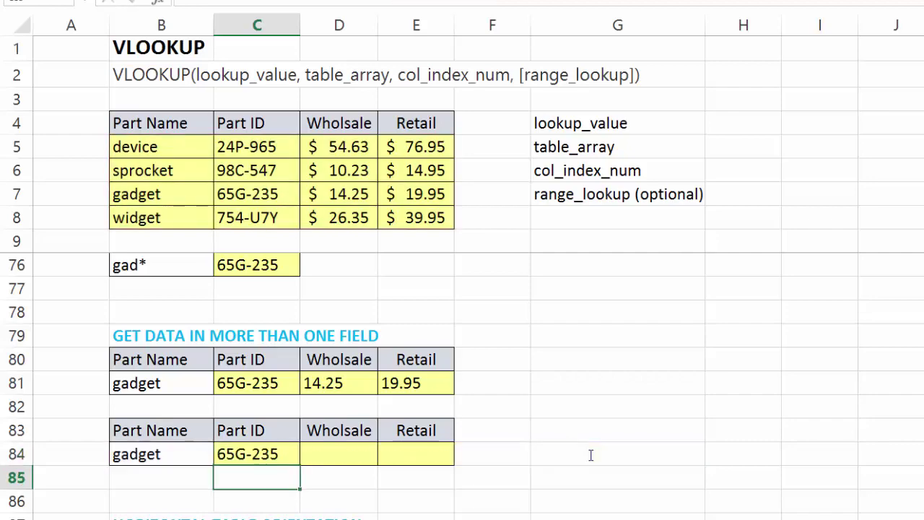
- Fill the C84 formula across the Wholsale and Retail cells to E84
double_click(278, 454)
key(Escape)
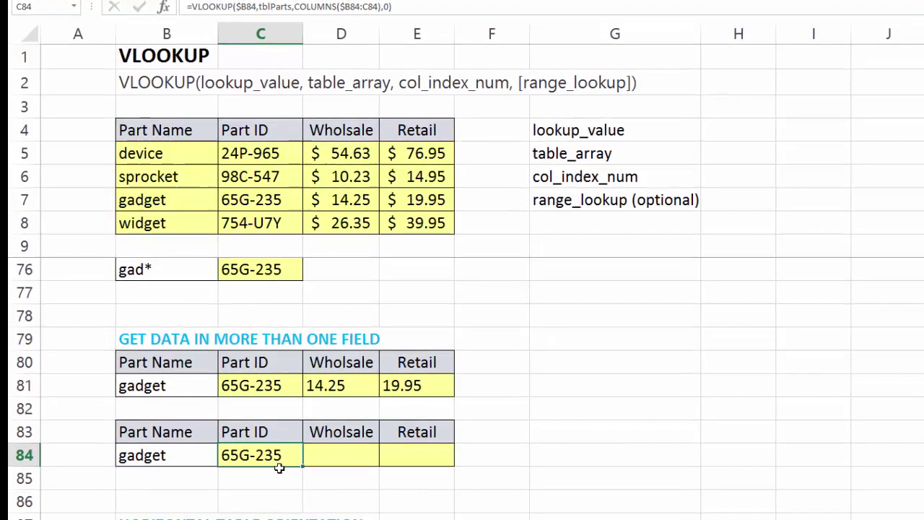
drag(304, 467, 426, 466)
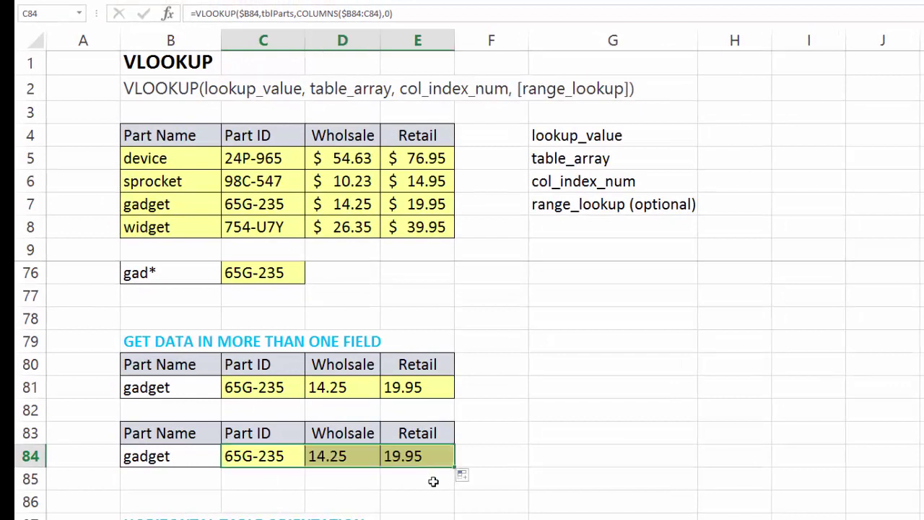
- Inspect the filled formulas in D84 and E84, and review the arguments of the E84 VLOOKUP in the Function Arguments dialog
click(350, 462)
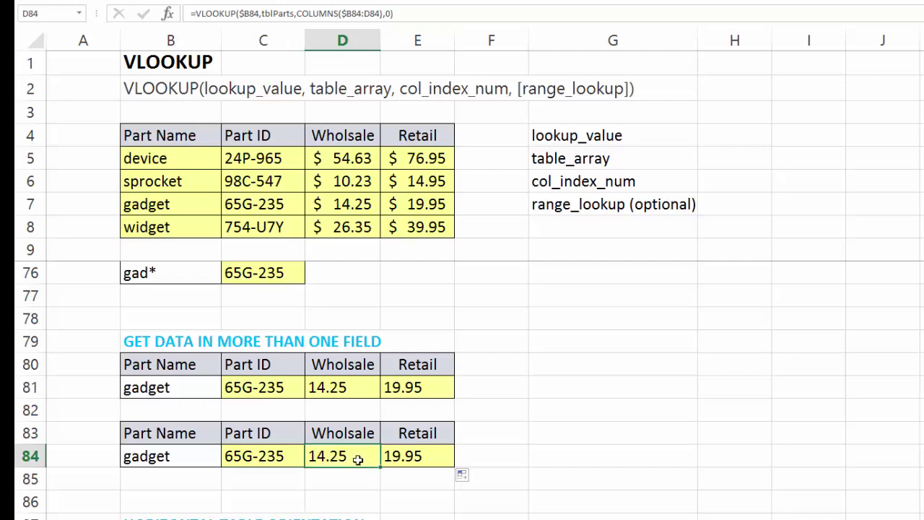
click(399, 459)
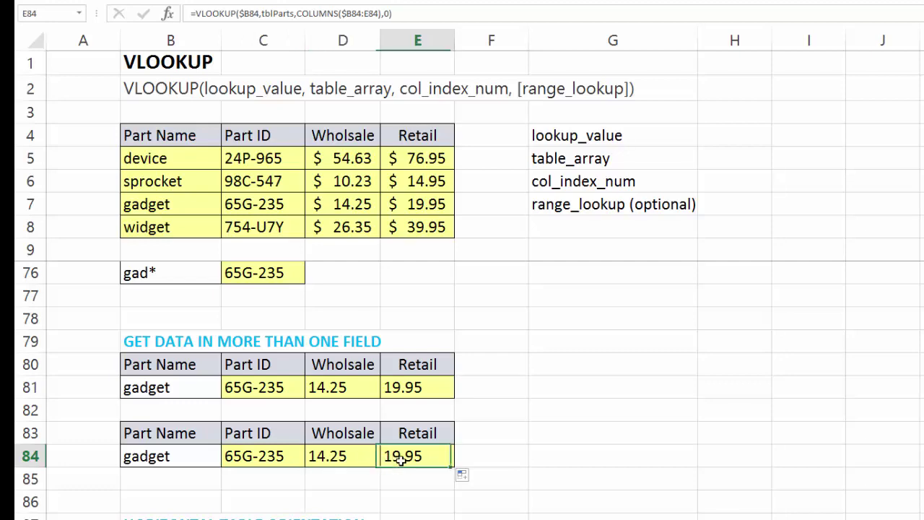
click(168, 13)
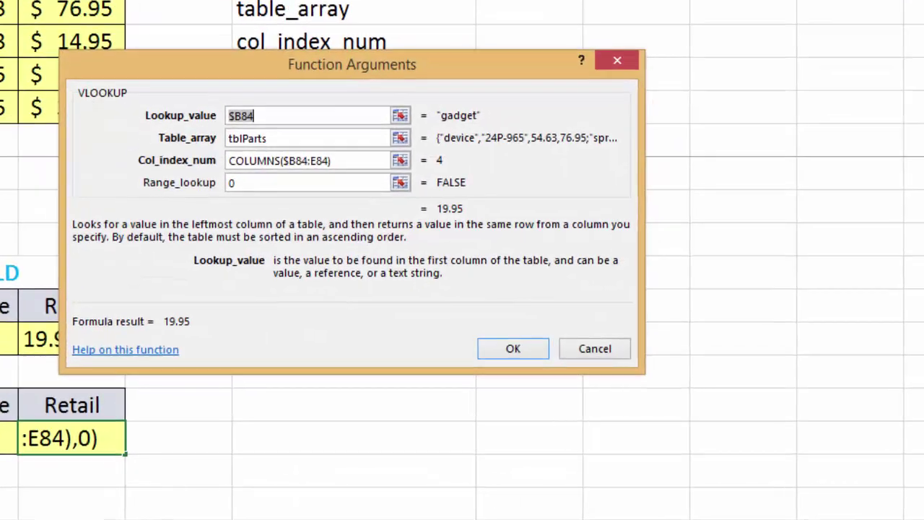
drag(246, 59, 432, 104)
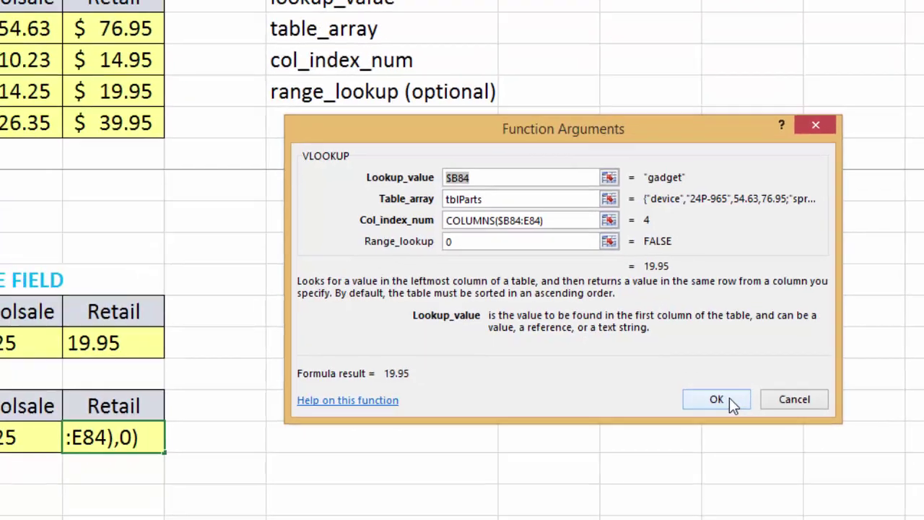
click(713, 406)
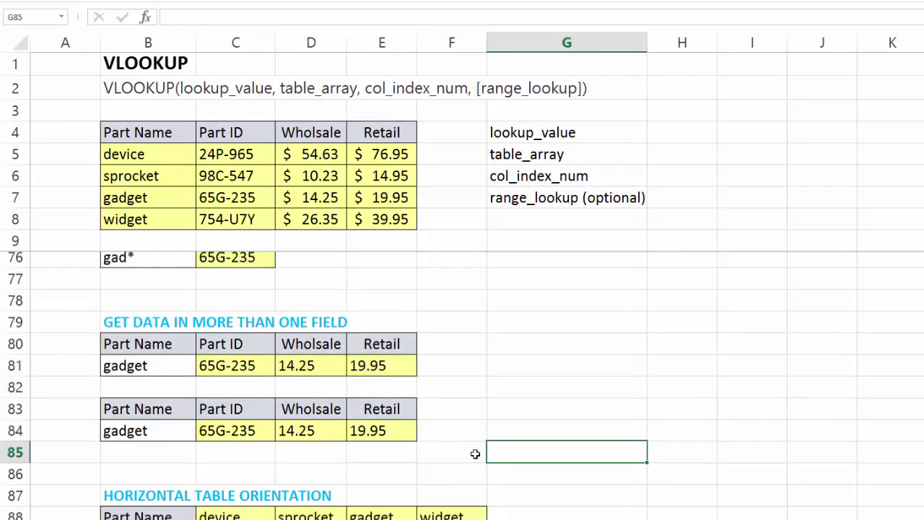
- Start an HLOOKUP formula in C95, the Part ID cell below the horizontal table, with B95 as the lookup value
scroll(475, 453, down, 4)
scroll(475, 453, up, 2)
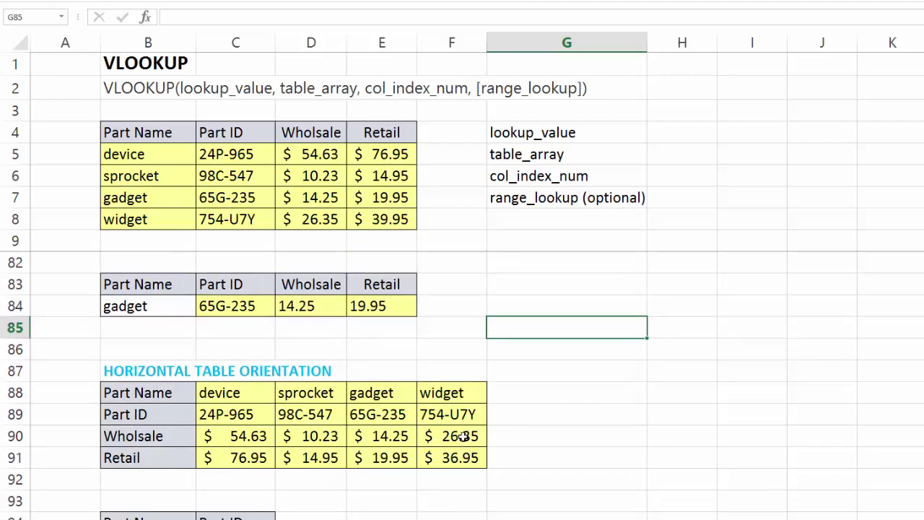
scroll(463, 436, down, 1)
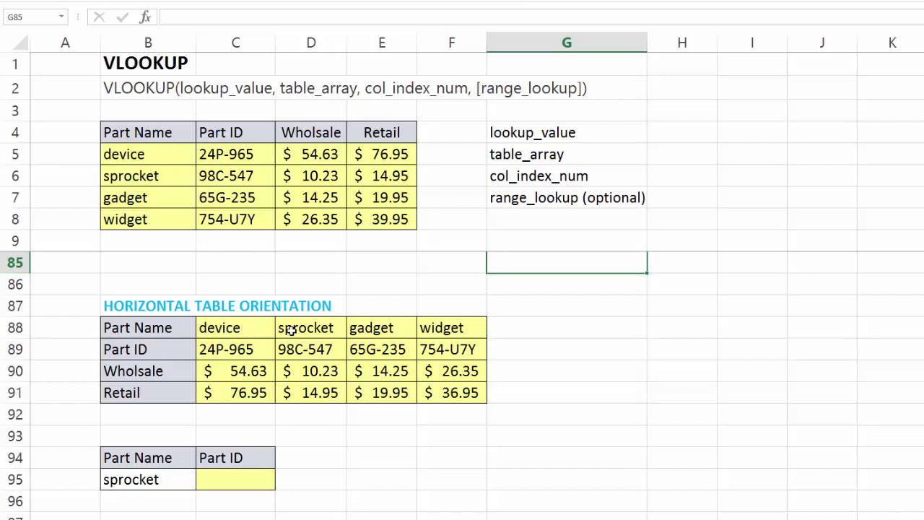
click(234, 479)
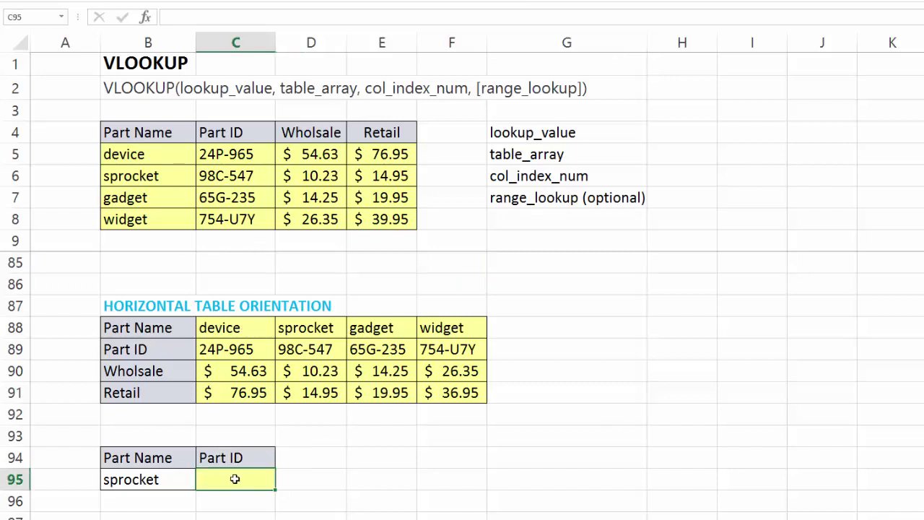
text(=h)
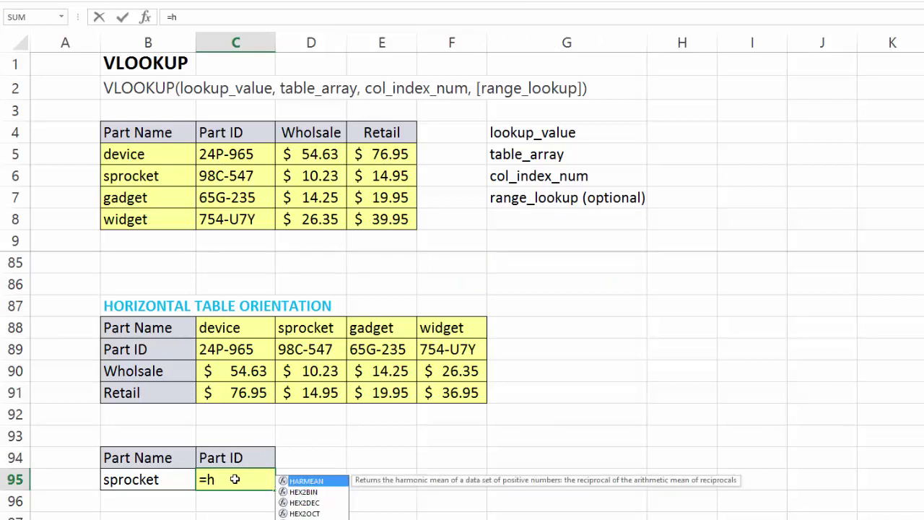
text(l)
key(Tab)
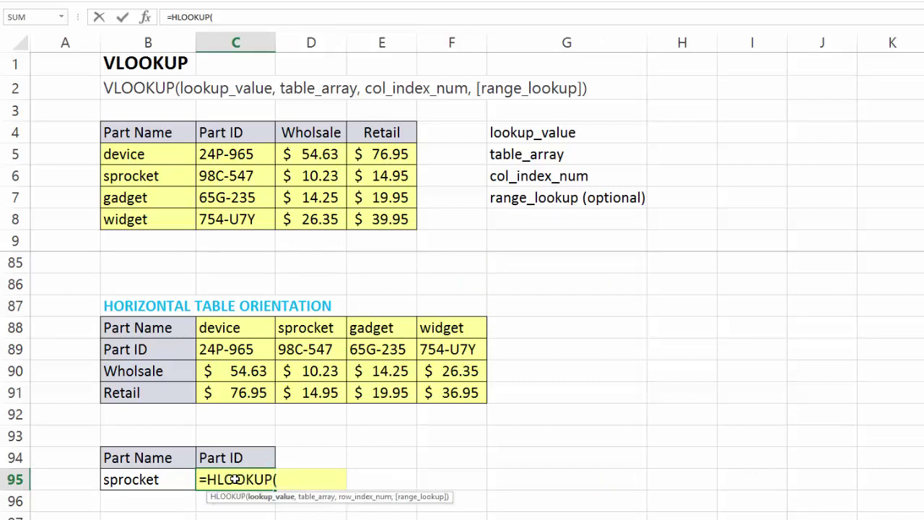
key(Left)
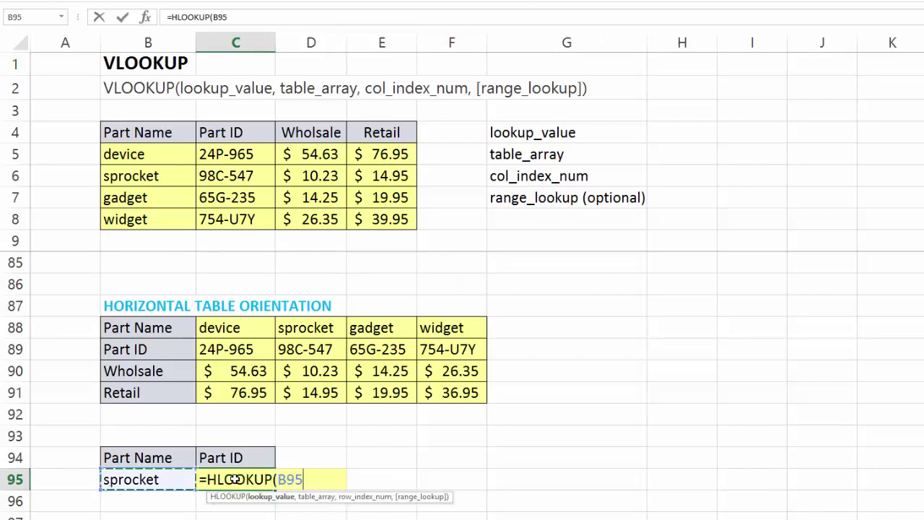
text(,)
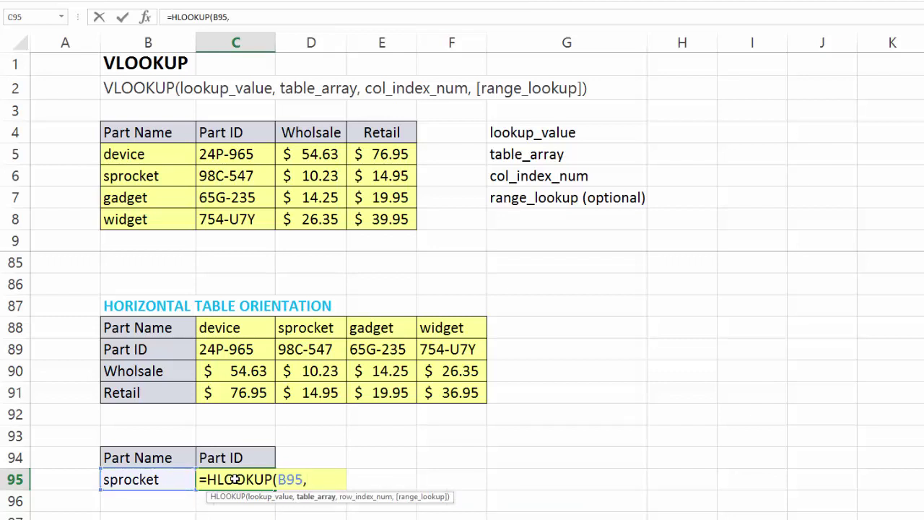
- Complete the HLOOKUP with the absolute table array $C$88:$F$91, row index 2 and range lookup 0, and enter it
drag(233, 325, 431, 392)
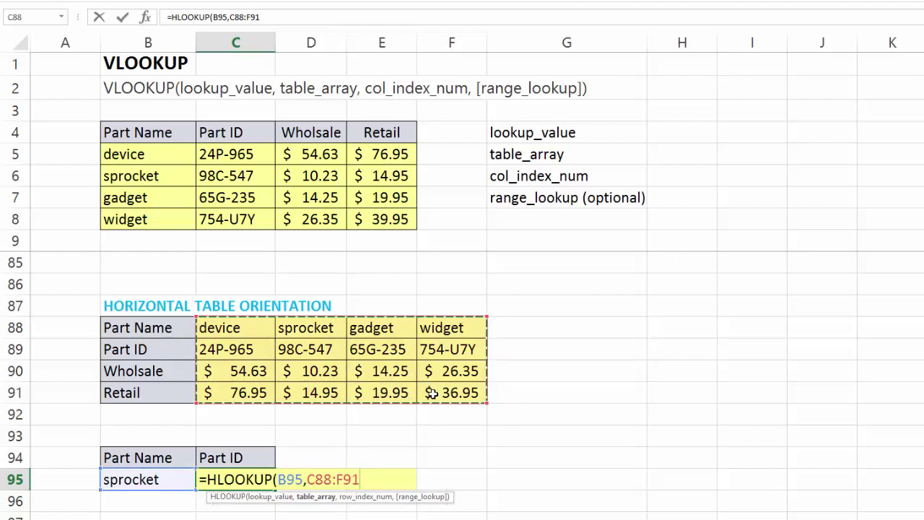
key(F4)
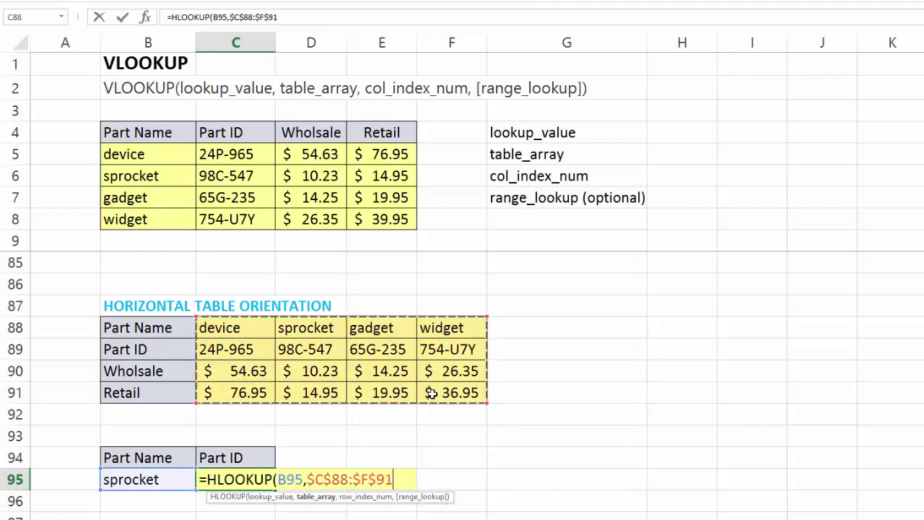
text(,)
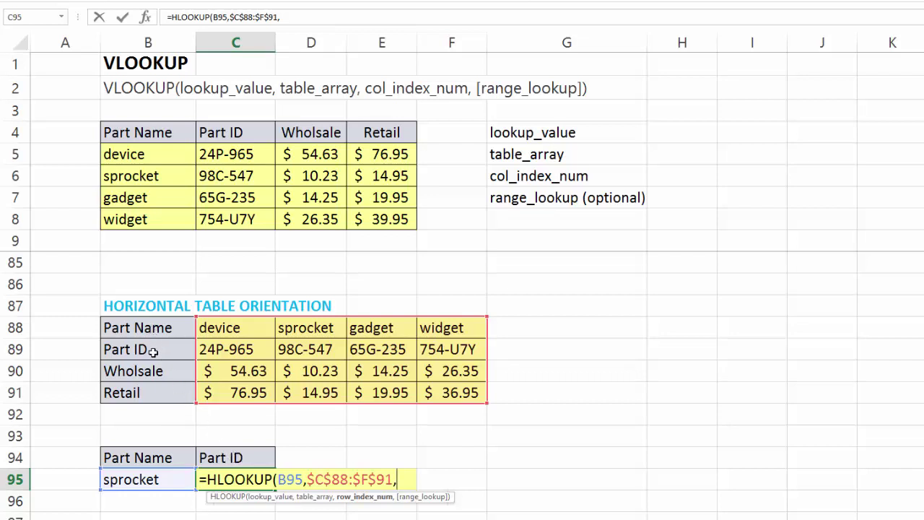
text(2,0)
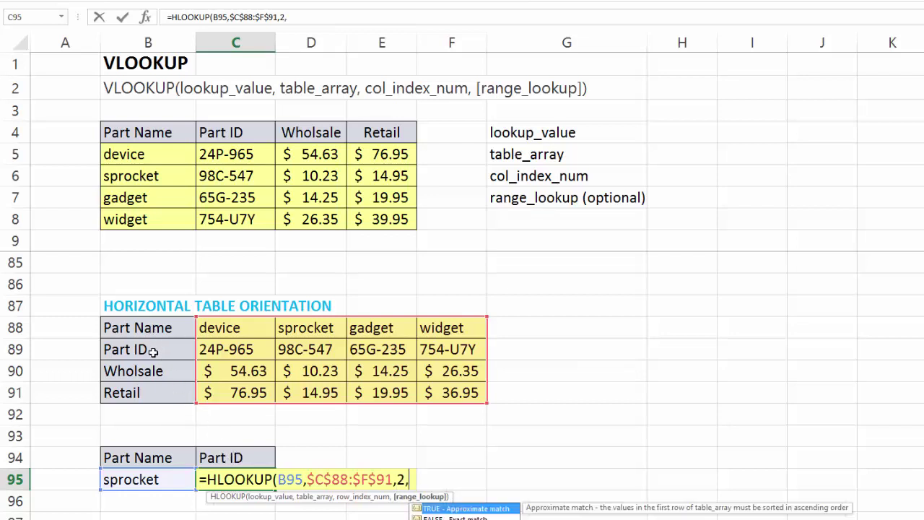
text())
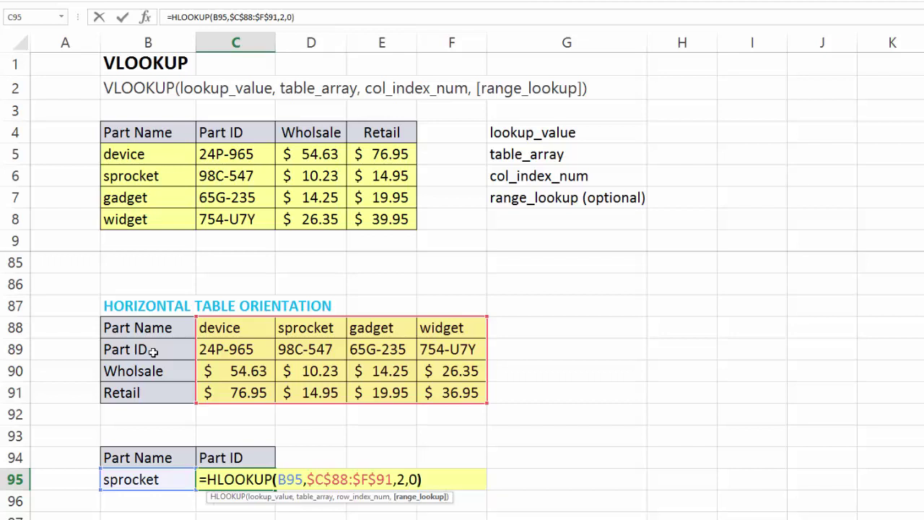
key(Return)
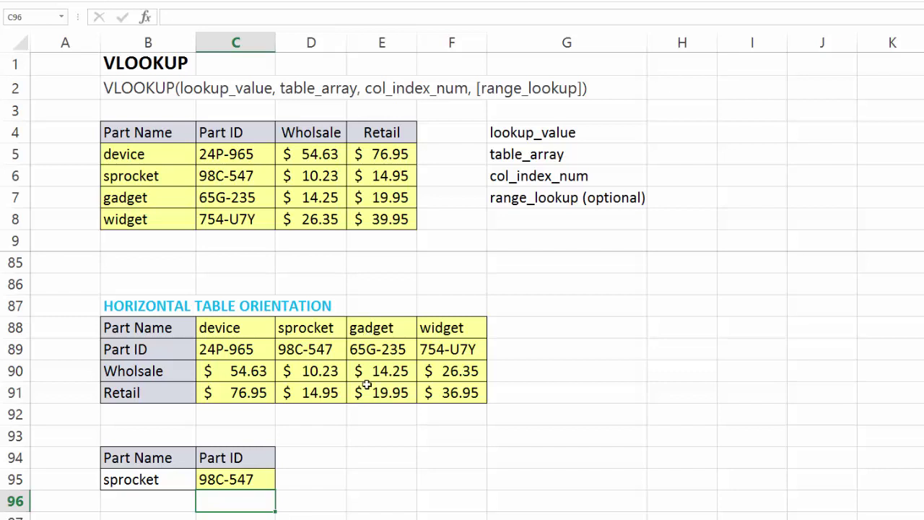
click(342, 448)
click(307, 481)
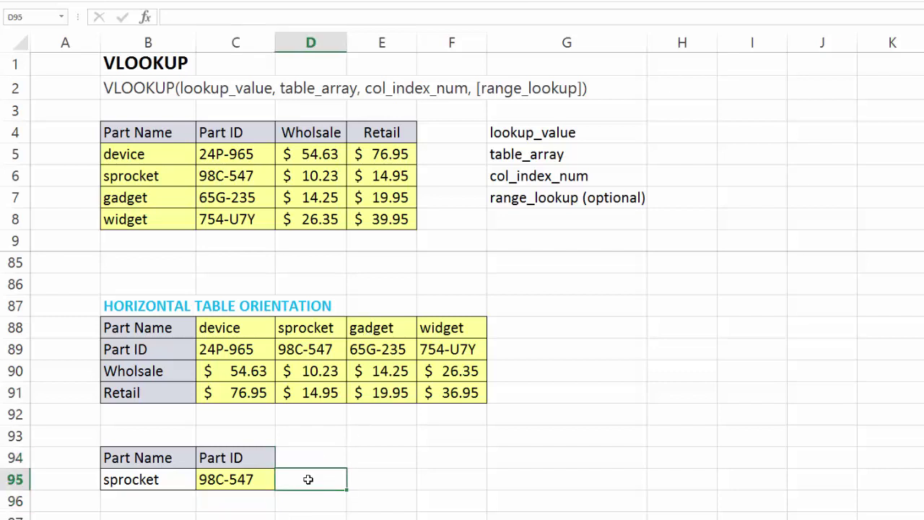
scroll(295, 482, down, 3)
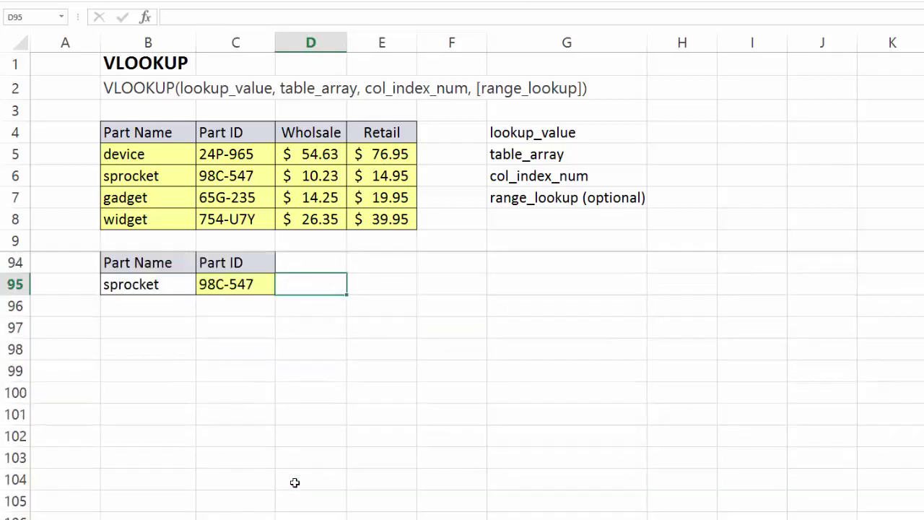
scroll(294, 482, up, 2)
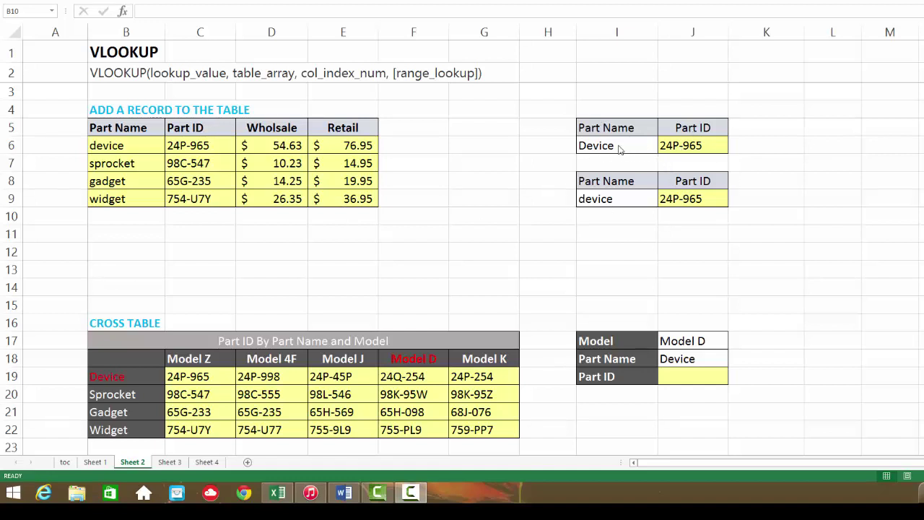
- Test the dropdown in the second Part Name cell, I9, by choosing gadget and returning it to device
click(645, 202)
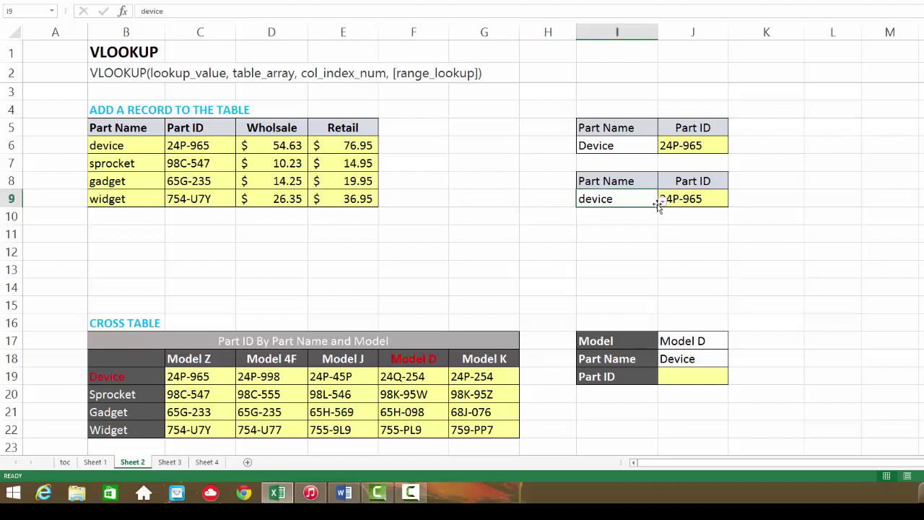
click(661, 203)
click(614, 239)
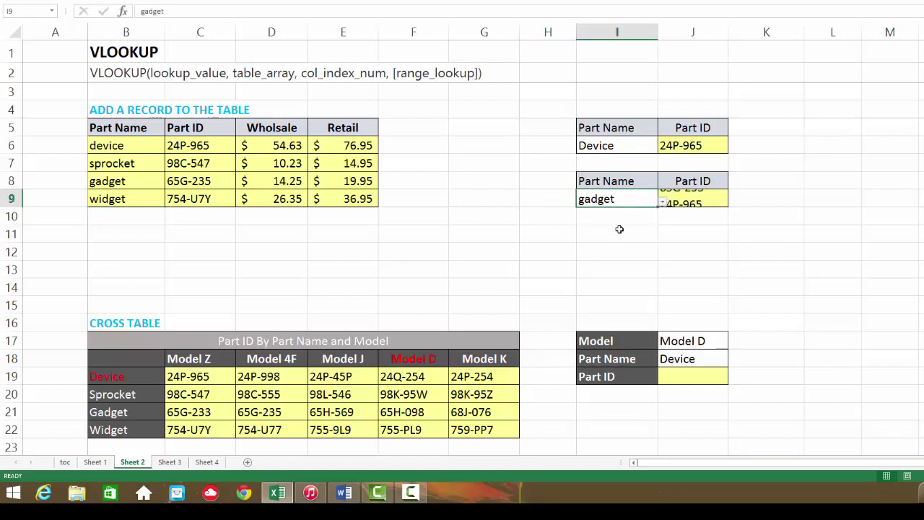
click(661, 203)
click(637, 215)
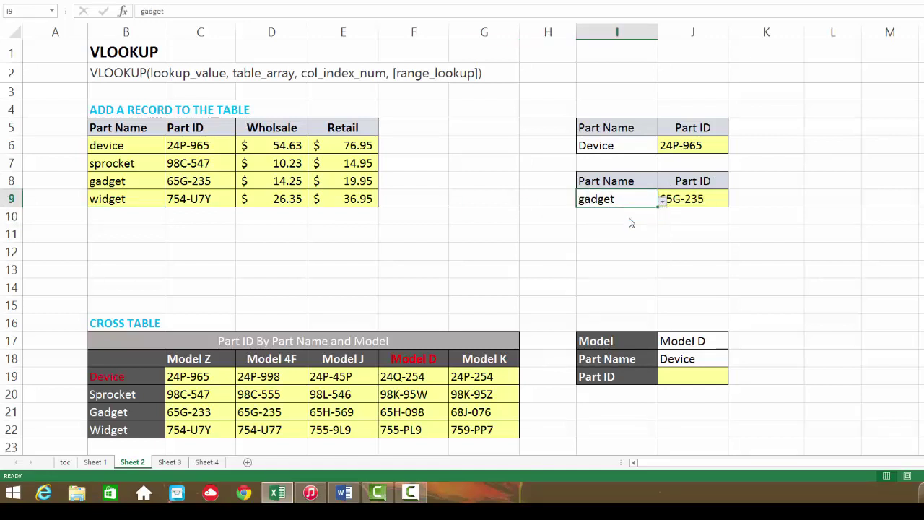
click(588, 235)
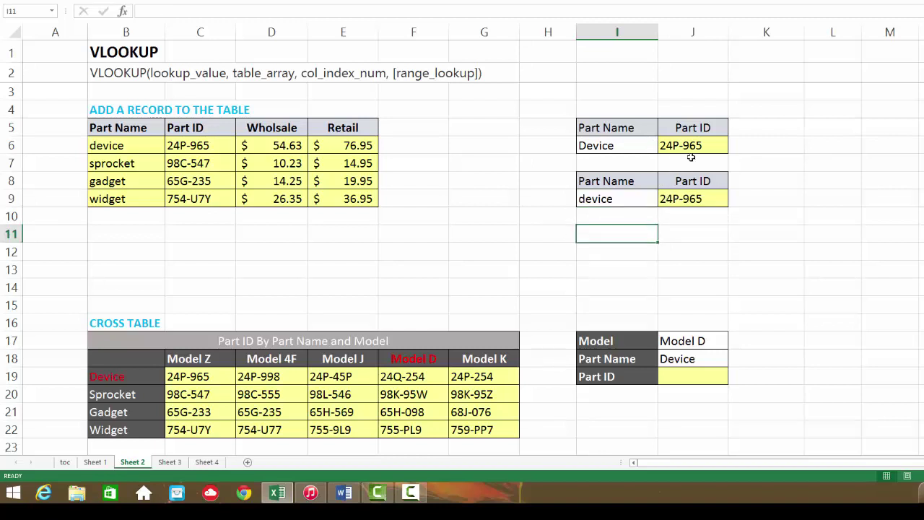
- Start a new record in row 10, below widget, with Part Name spring and Part ID 67T-UY7
click(135, 219)
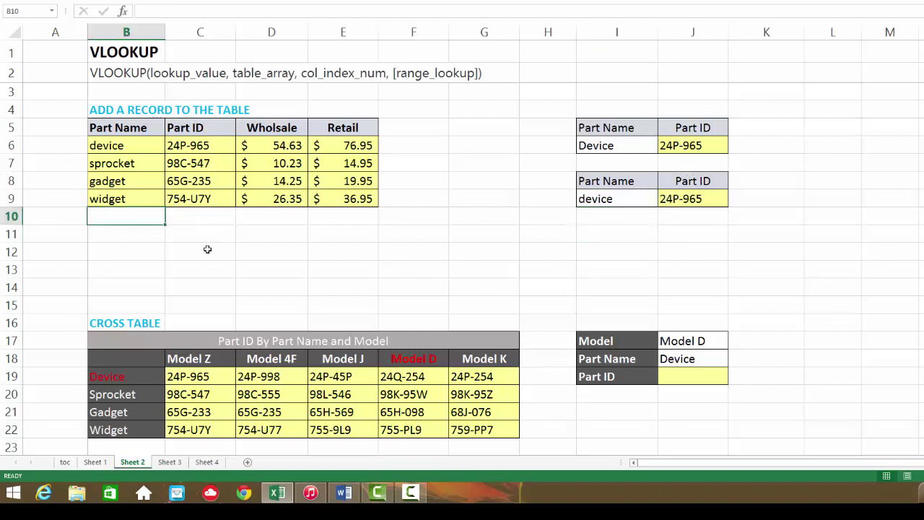
text(spring)
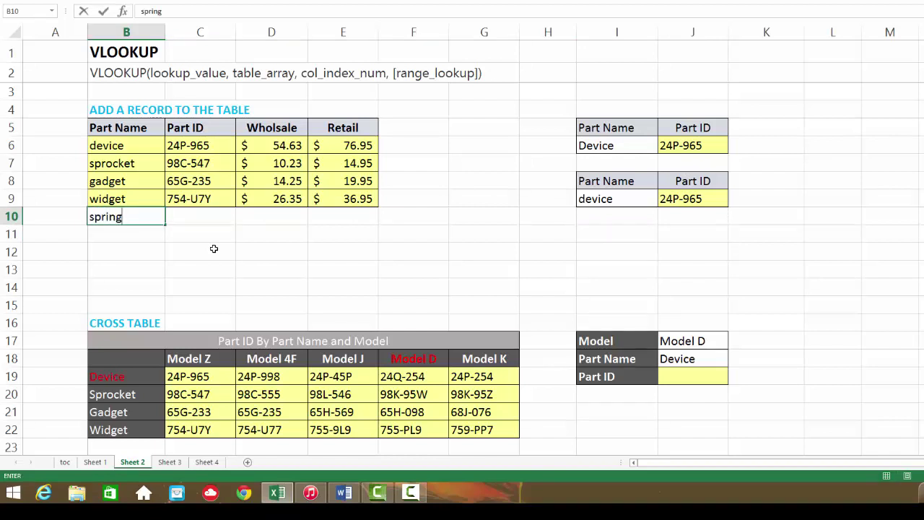
key(Tab)
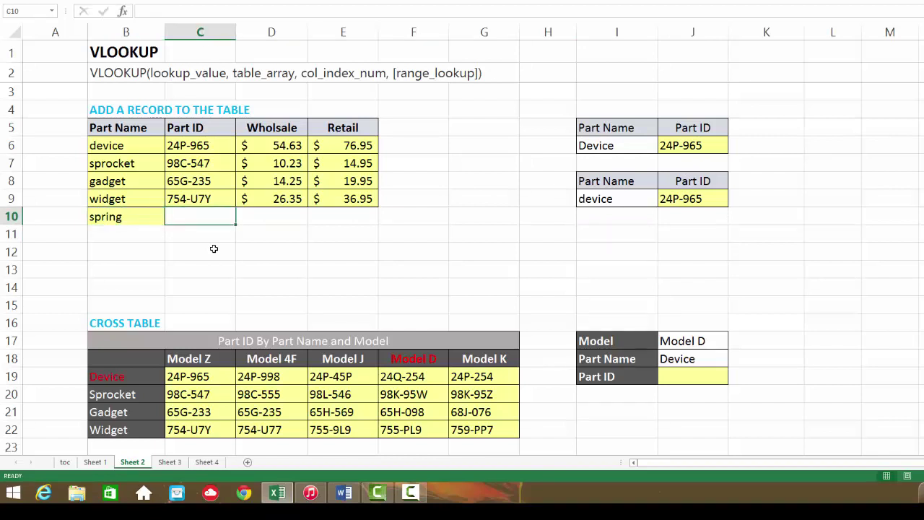
text(67T)
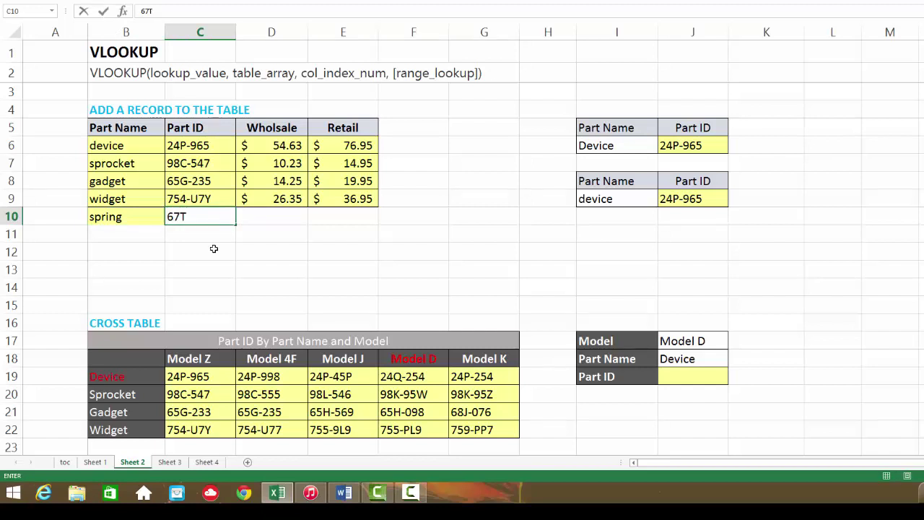
text(-UY&)
key(BackSpace)
key(Tab)
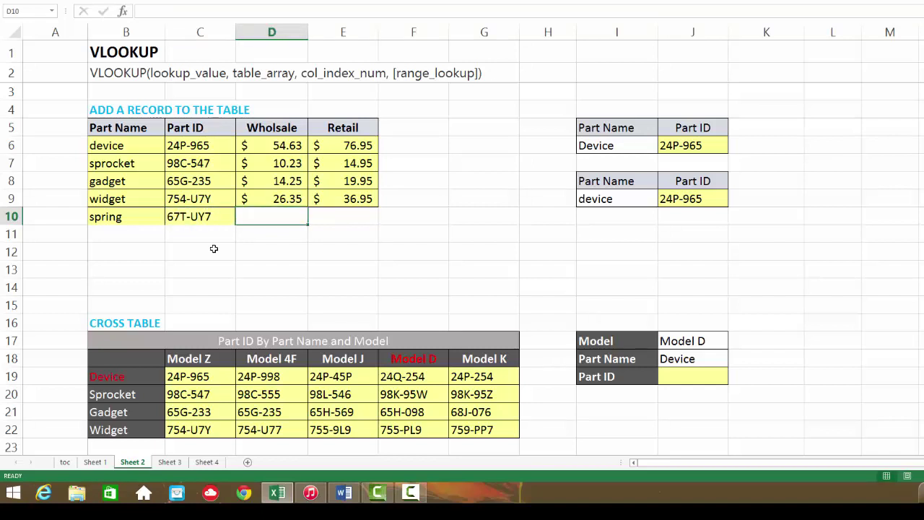
- Complete the spring record with a Wholsale price of 15.25 and a Retail price of 30.95
text(15.2)
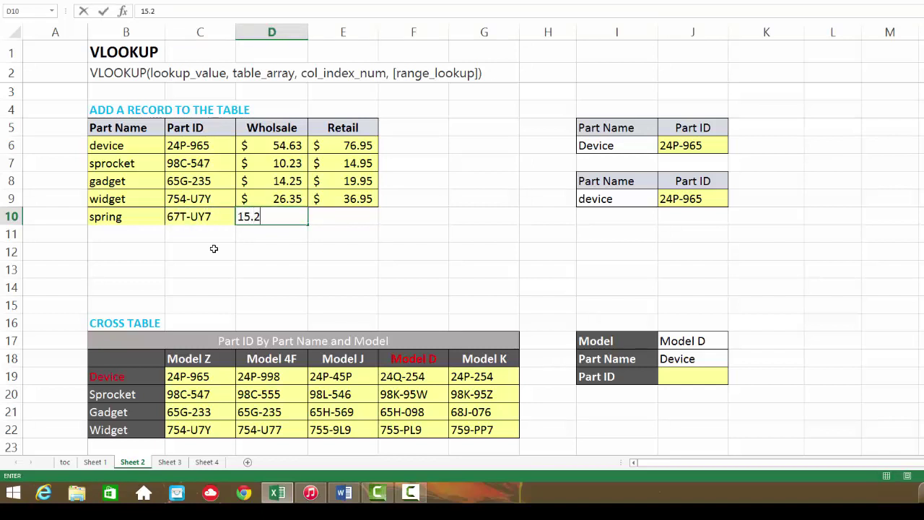
text(5)
key(Tab)
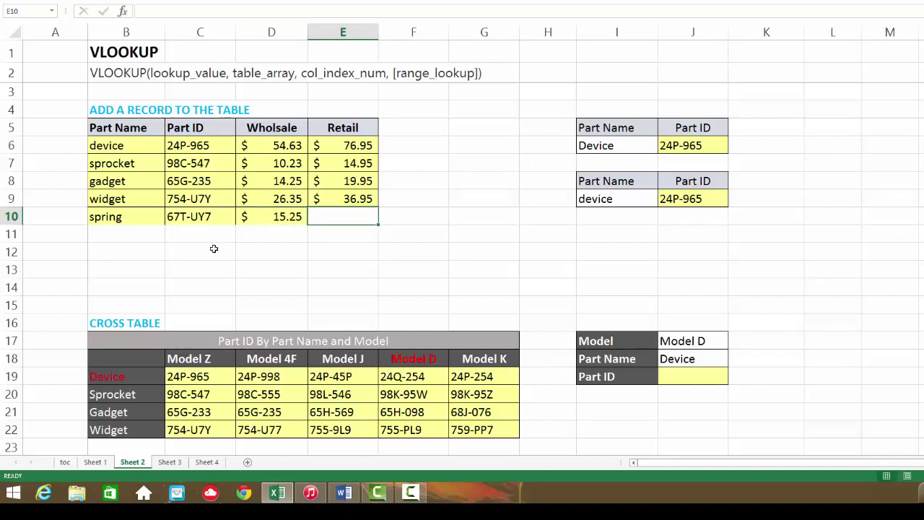
text(30.)
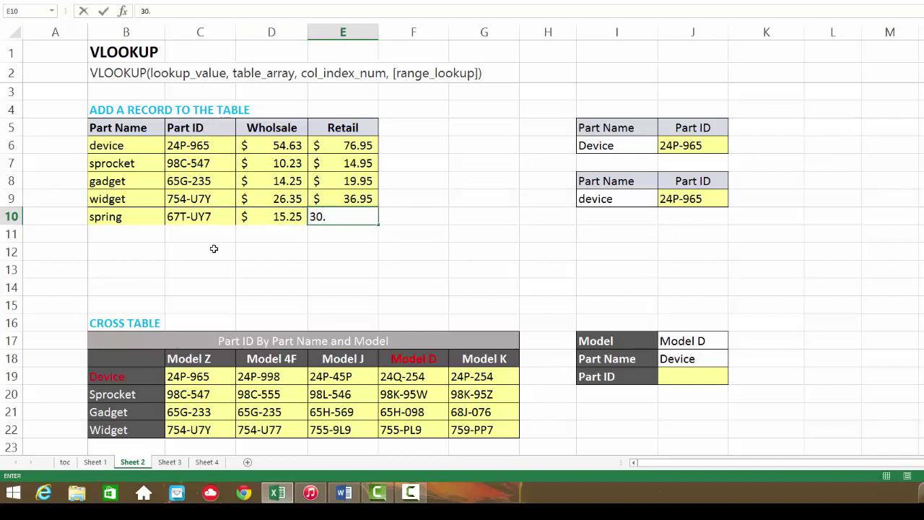
text(95)
key(Return)
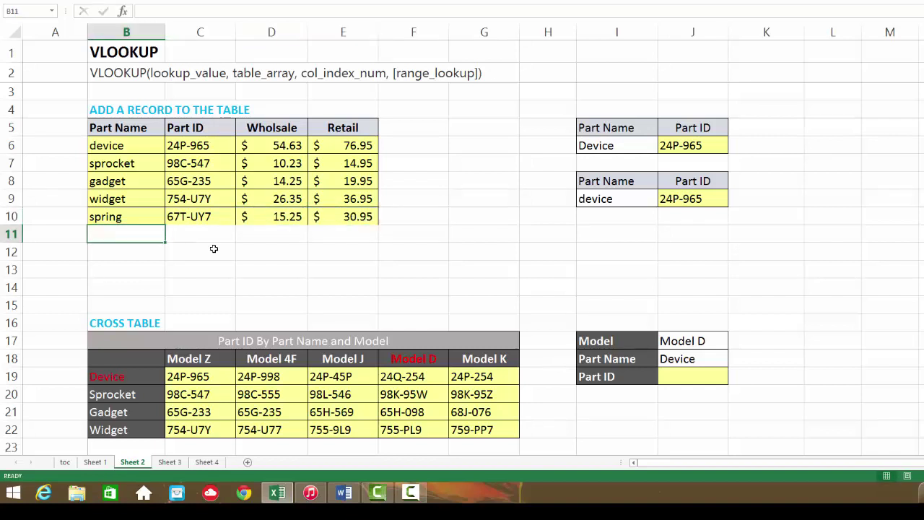
- Set the first lookup's Part Name in I6 to spring
click(609, 146)
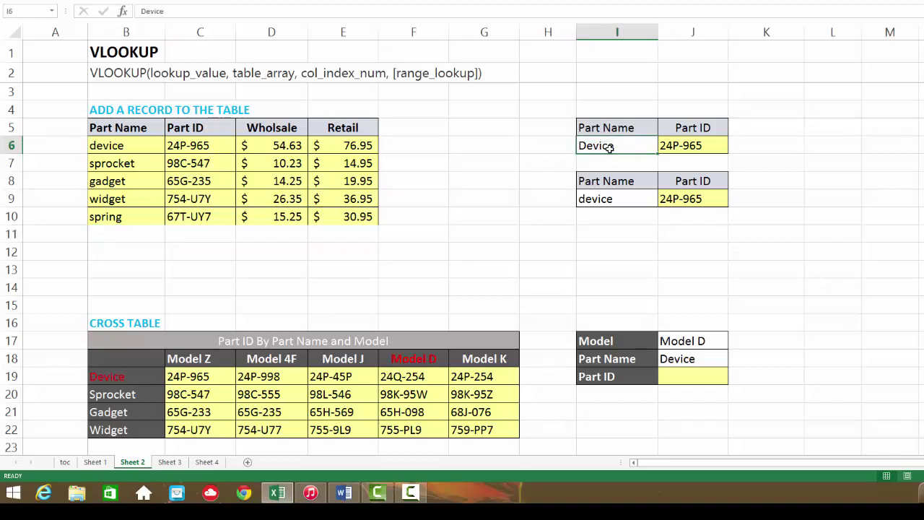
text(spring)
key(Return)
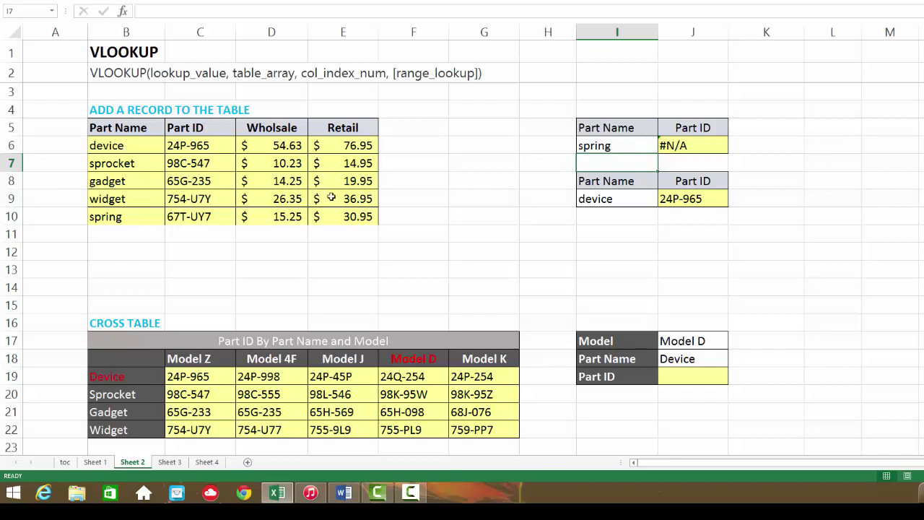
- Extend the table array of the J6 VLOOKUP to $B$6:$E$10 and compare its result with the spring record's Part ID
click(701, 144)
double_click(701, 145)
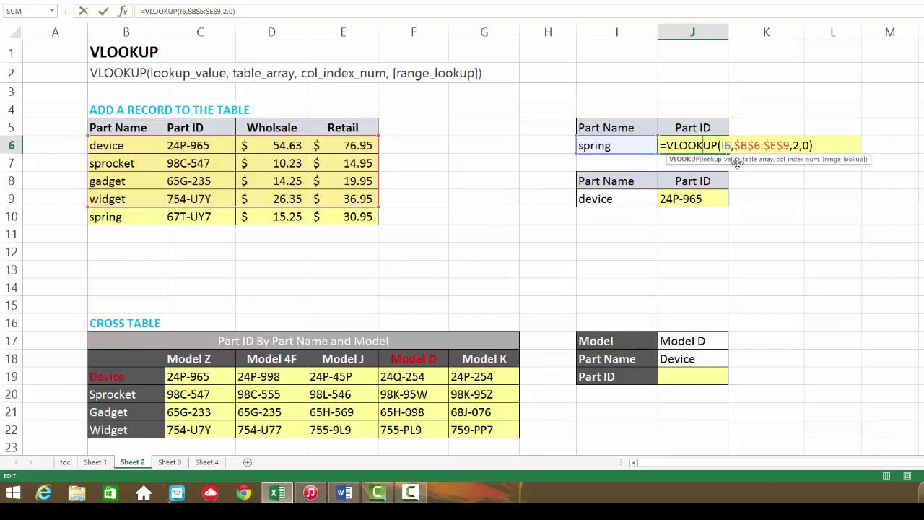
drag(783, 145, 791, 145)
text(10)
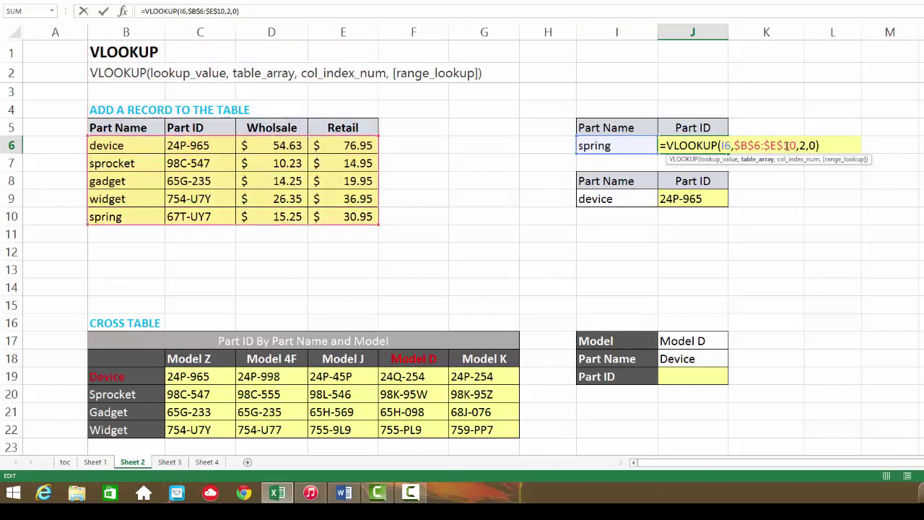
key(Return)
click(596, 147)
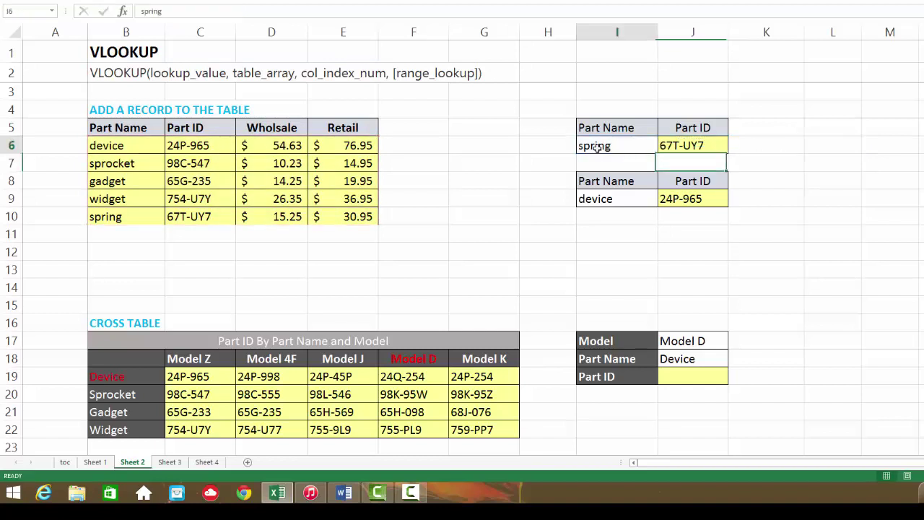
click(676, 149)
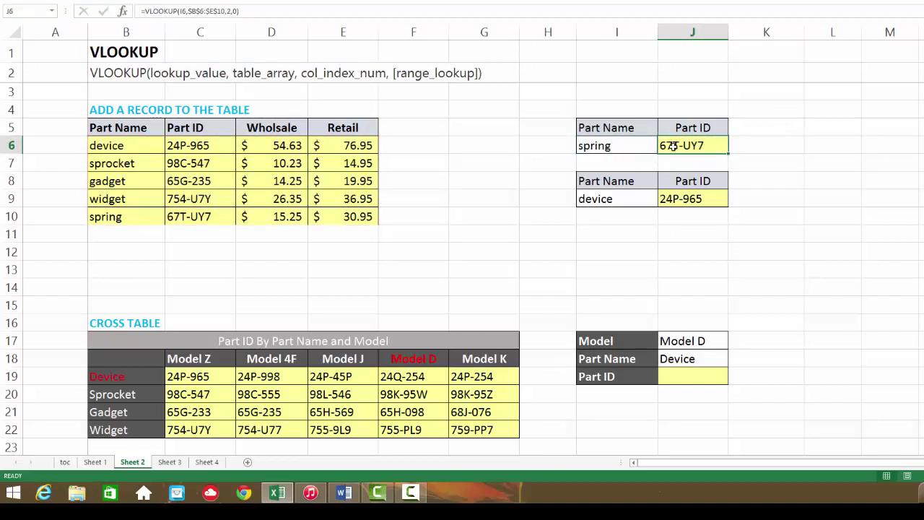
click(184, 220)
- Extend the table array of the J9 VLOOKUP to $B$6:$E$10 as well
double_click(682, 201)
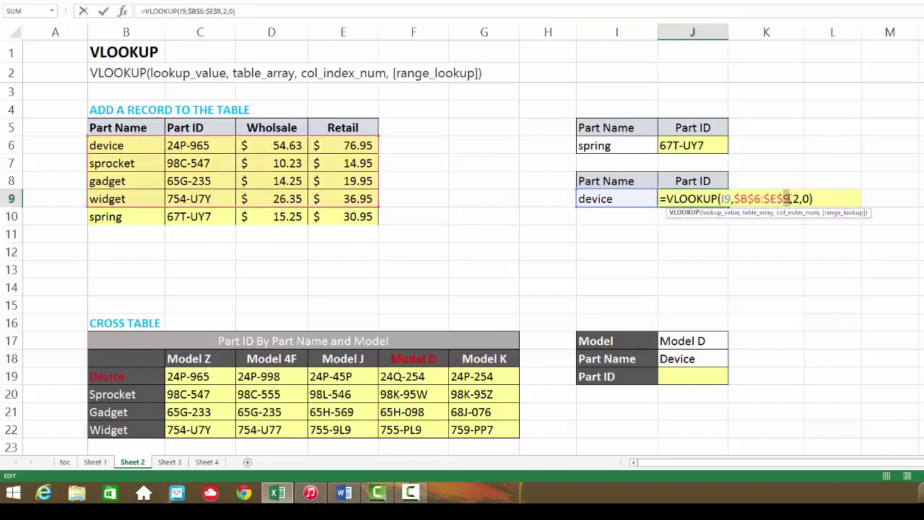
click(787, 199)
text(10)
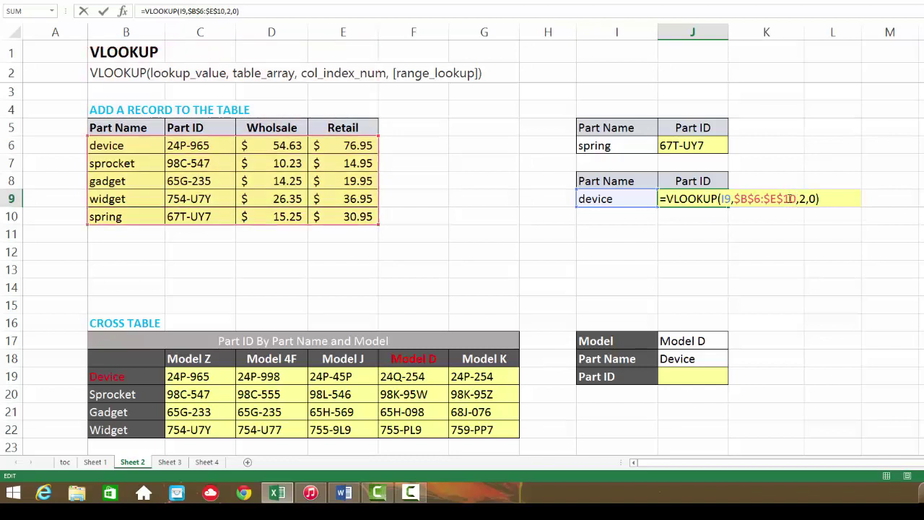
key(Return)
click(709, 204)
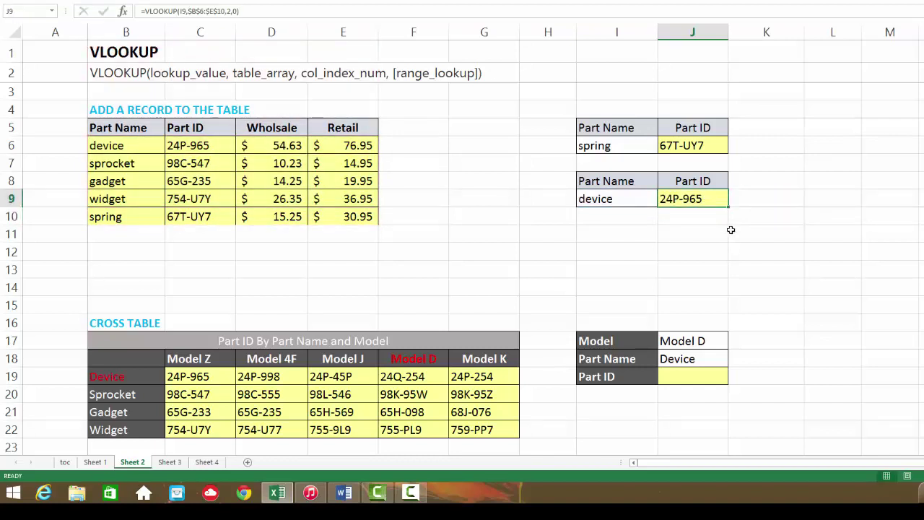
- Check the I9 dropdown list and extend its data validation source to $B$6:$B$10
click(606, 198)
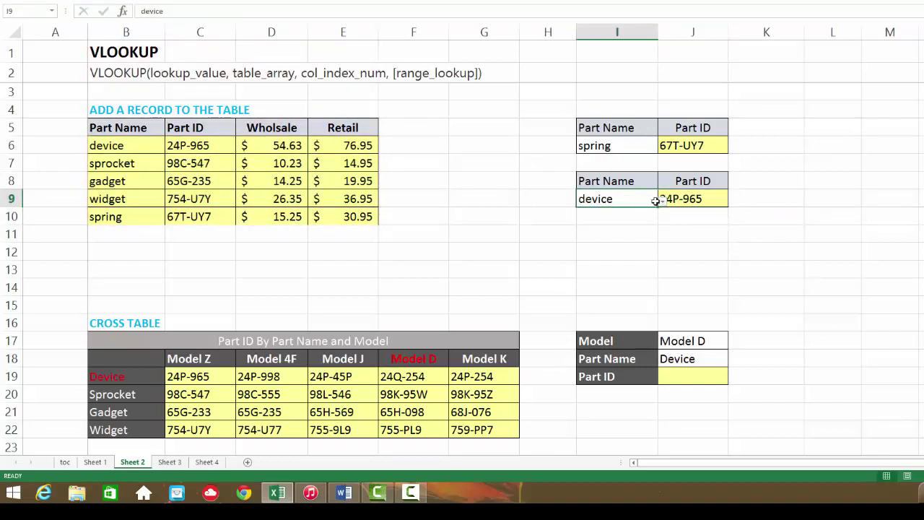
click(661, 206)
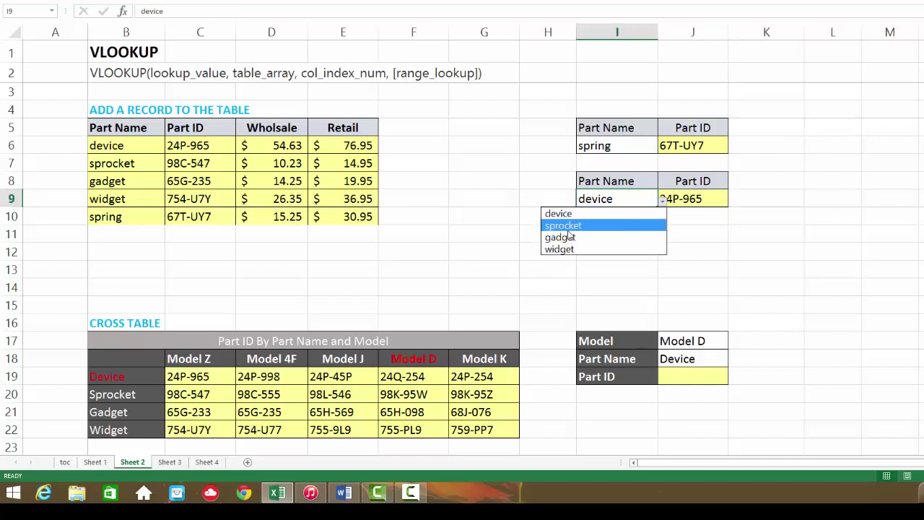
key(Escape)
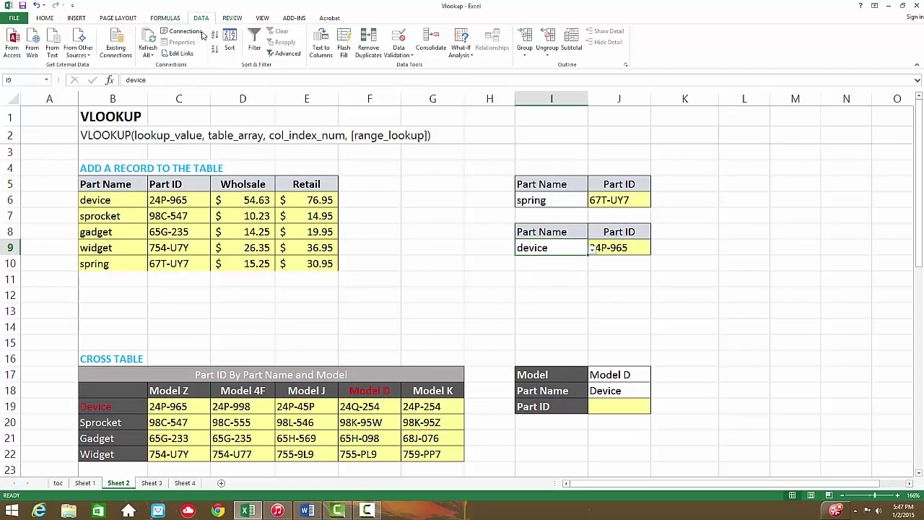
click(402, 53)
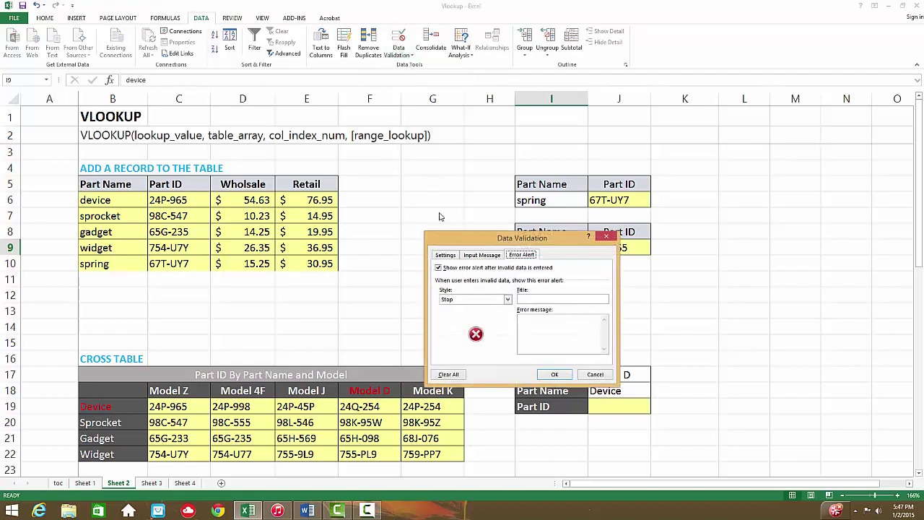
click(446, 255)
click(481, 325)
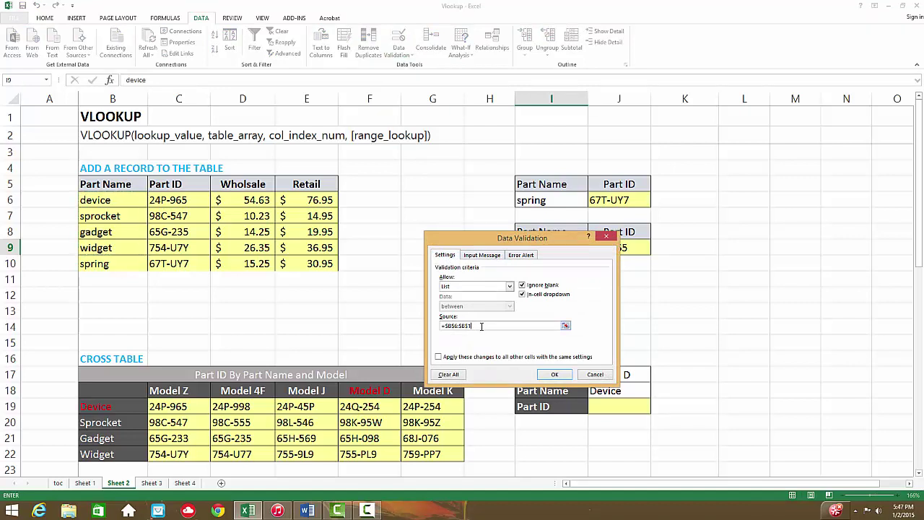
click(553, 374)
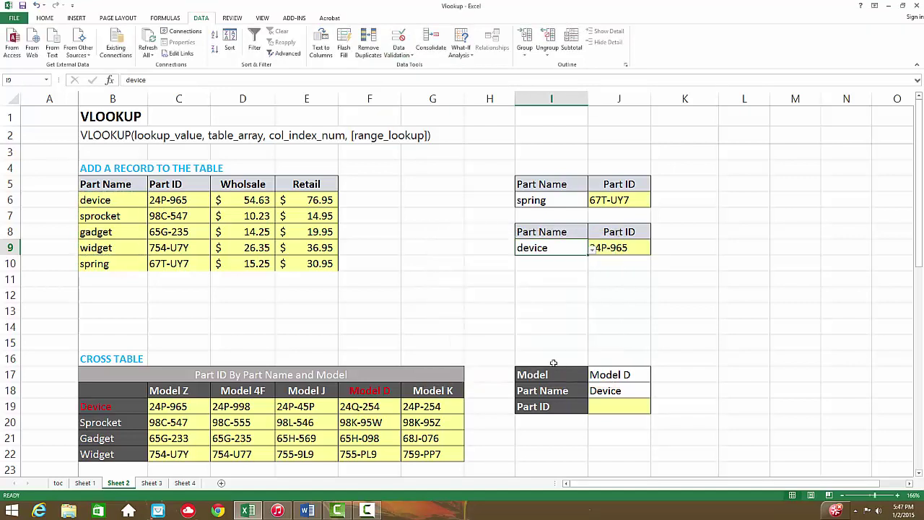
- Check the entries in the updated I9 dropdown, keeping device as the selected Part Name
click(552, 295)
click(583, 251)
click(593, 249)
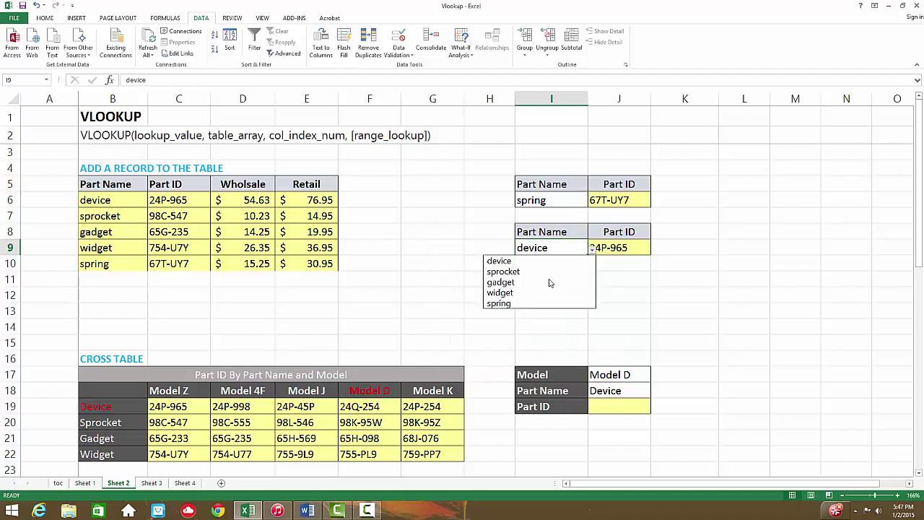
click(502, 263)
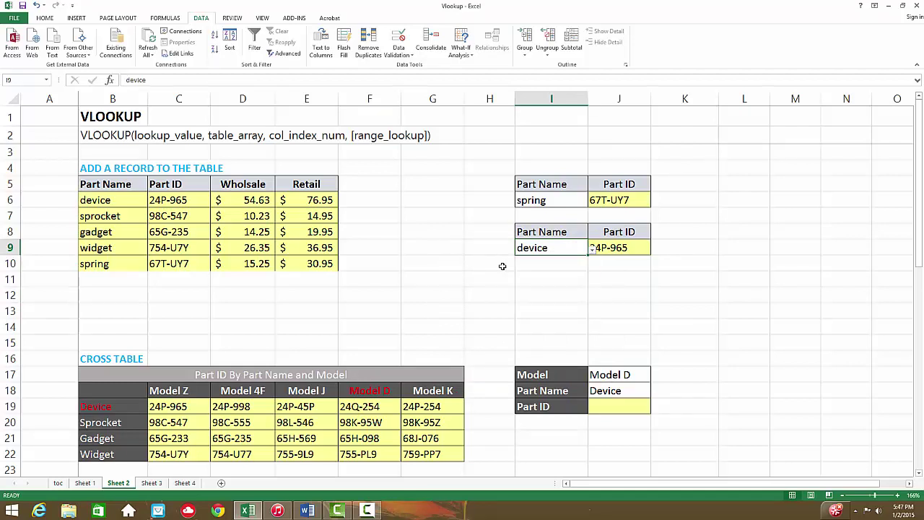
click(541, 203)
click(527, 247)
click(517, 283)
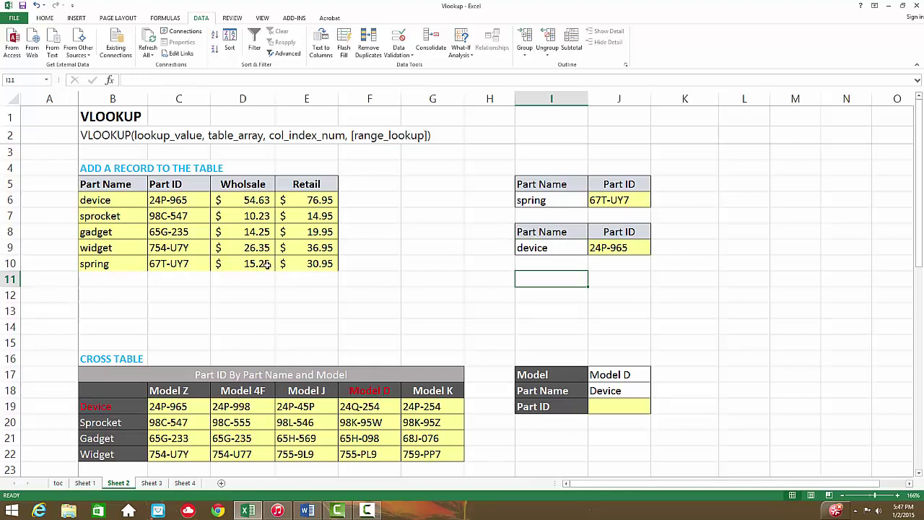
click(116, 215)
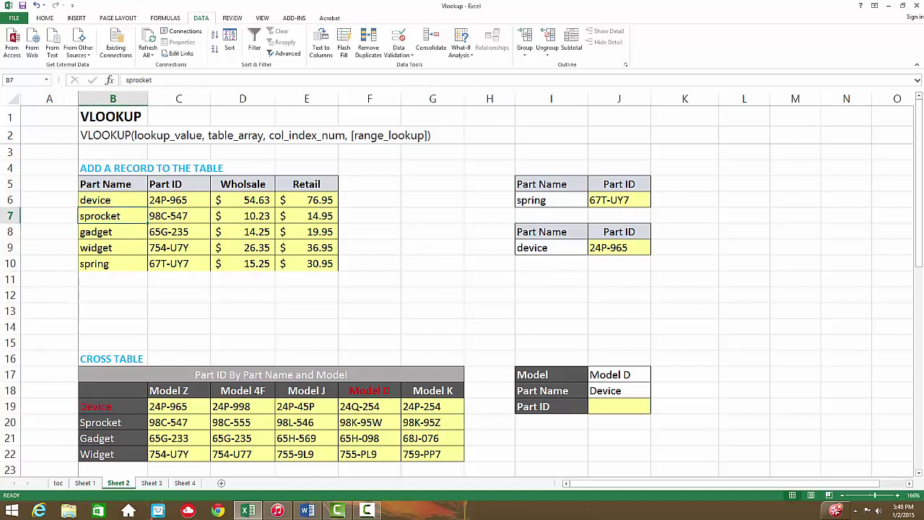
key(alt+Tab)
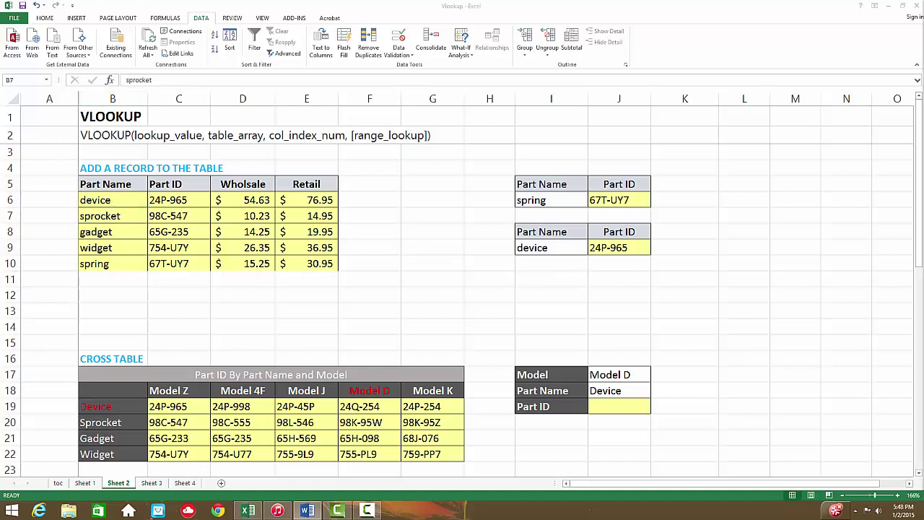
click(117, 221)
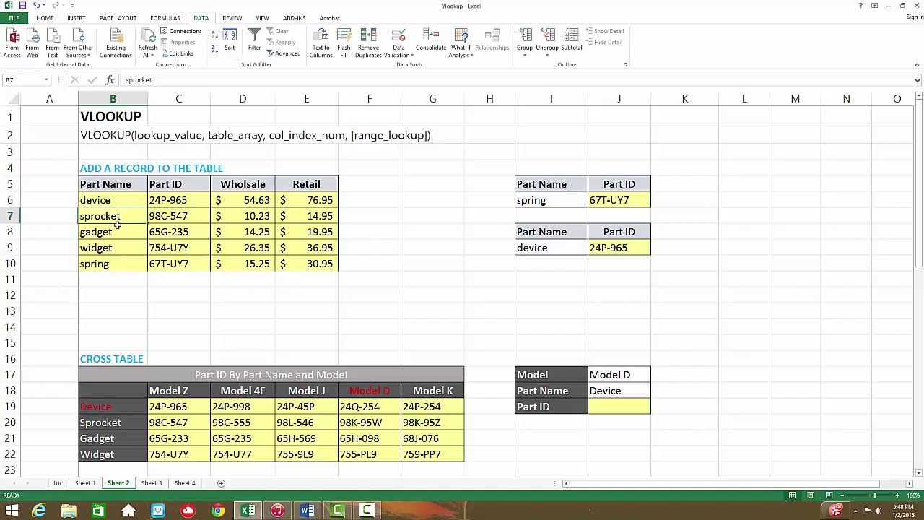
click(77, 18)
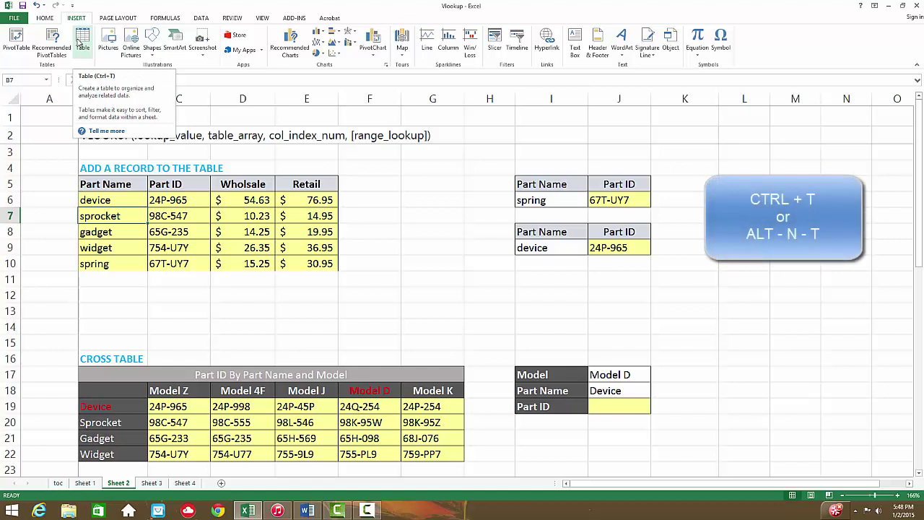
click(81, 42)
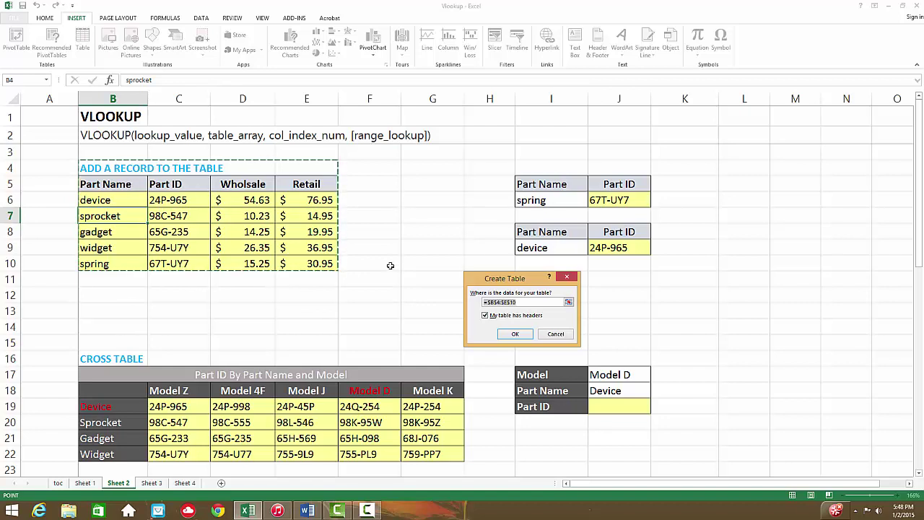
click(499, 301)
key(BackSpace)
text(5)
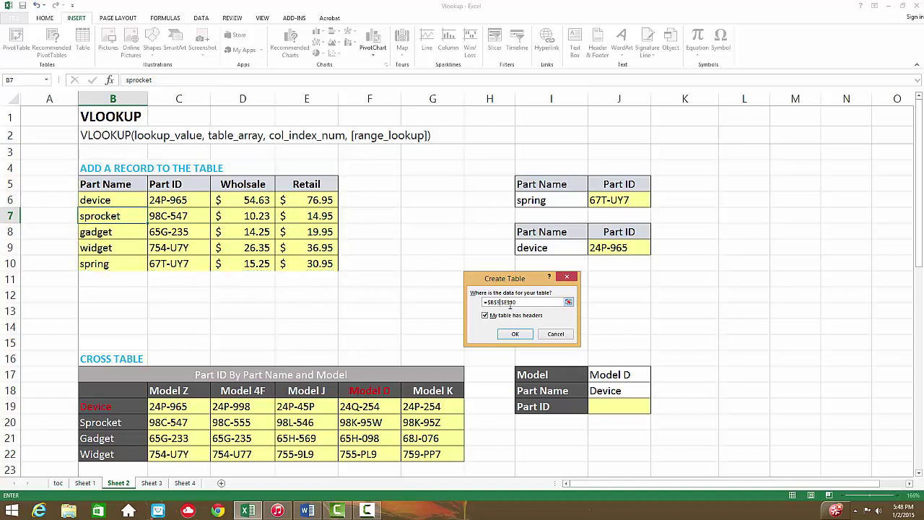
click(555, 333)
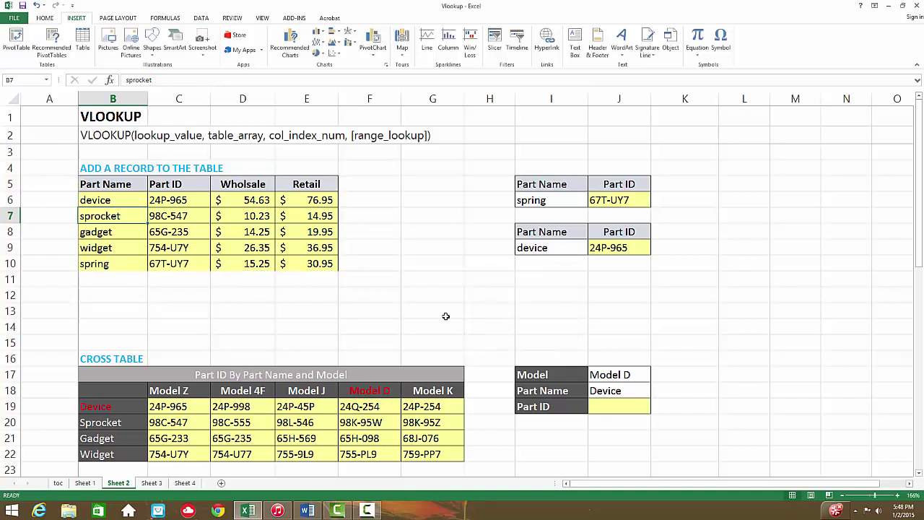
click(395, 314)
- Convert the range B5:E10 into a table with headers and look at the Part Name column's filter options
drag(111, 186, 301, 263)
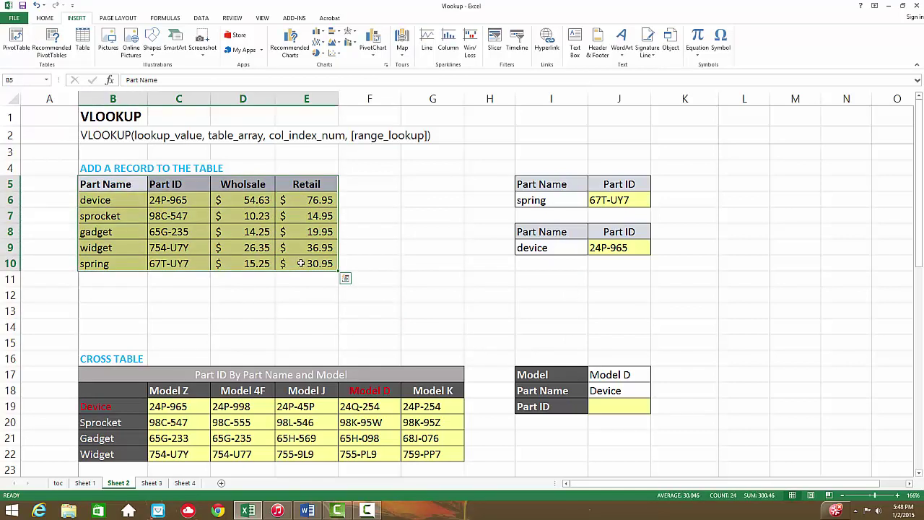
key(ctrl+t)
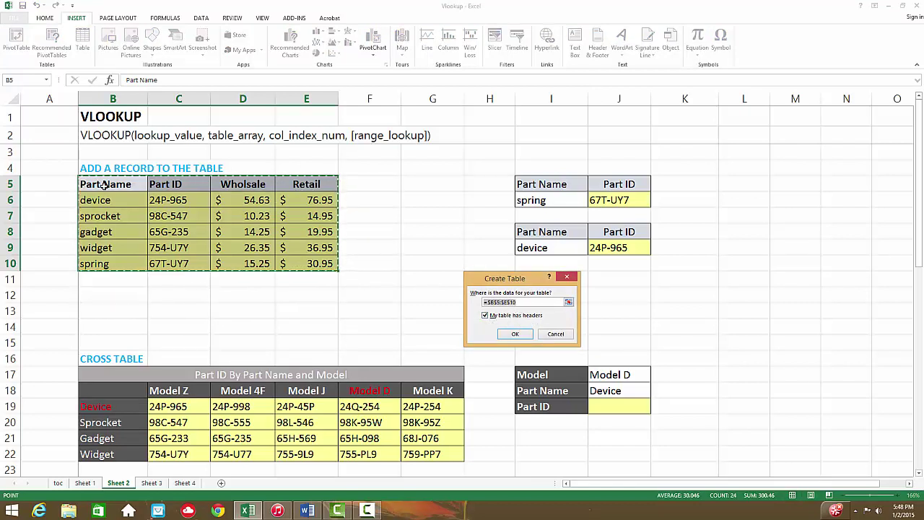
click(514, 334)
click(456, 317)
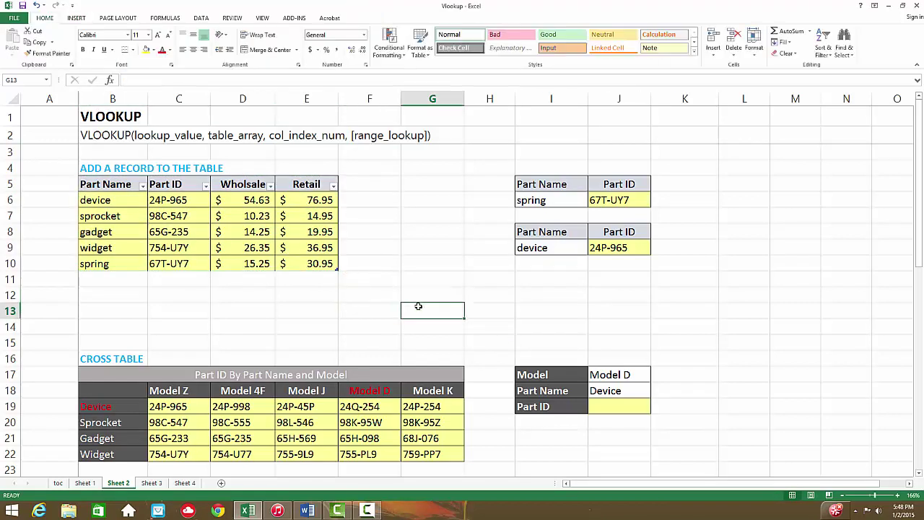
click(143, 188)
click(86, 370)
- Add a record in row 11 below the table: sprocker, Part ID RE5-YT5, wholesale 42.25 and retail 60.95
click(117, 278)
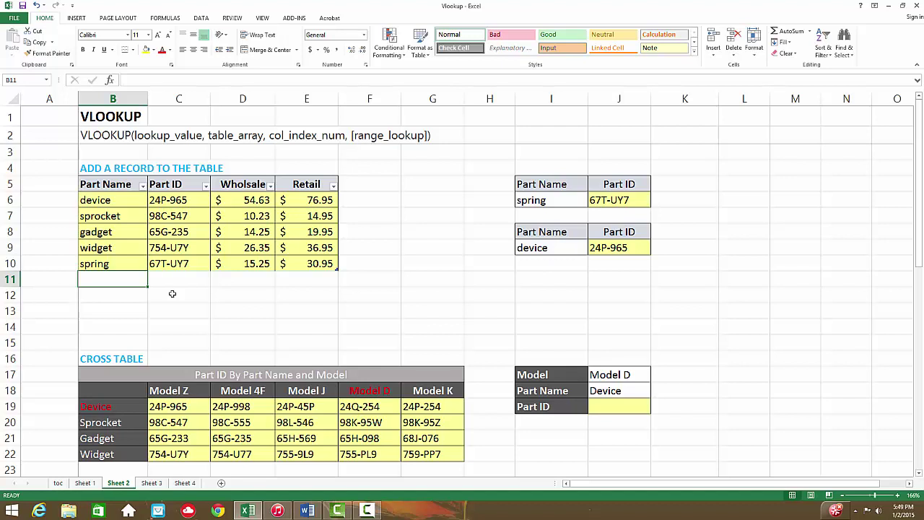
text(sproc)
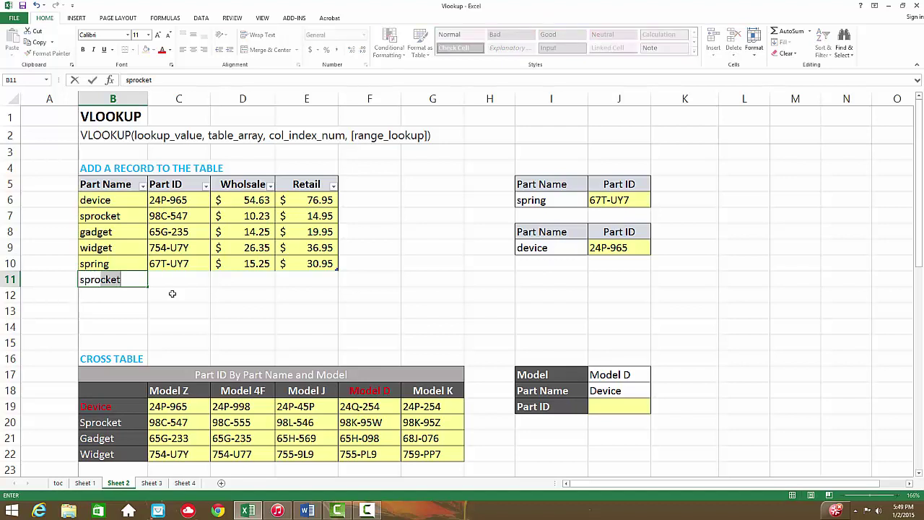
text(ker)
key(Tab)
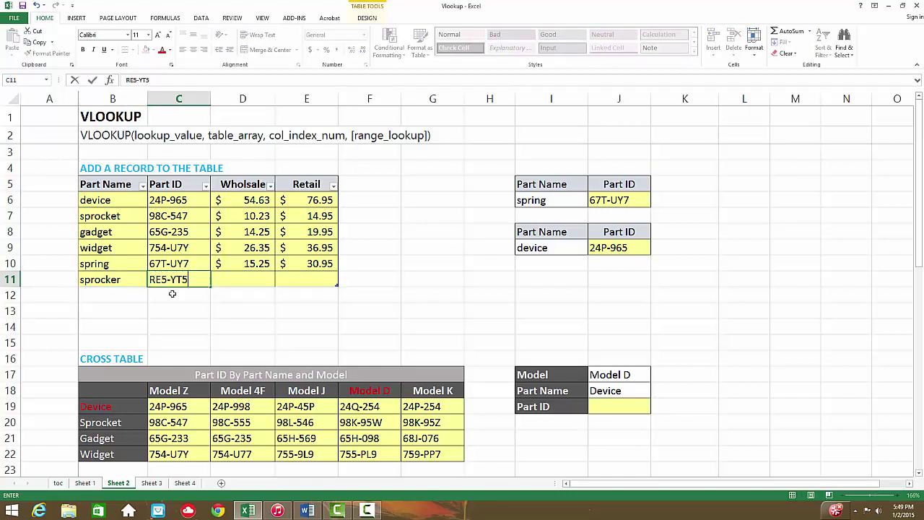
key(Tab)
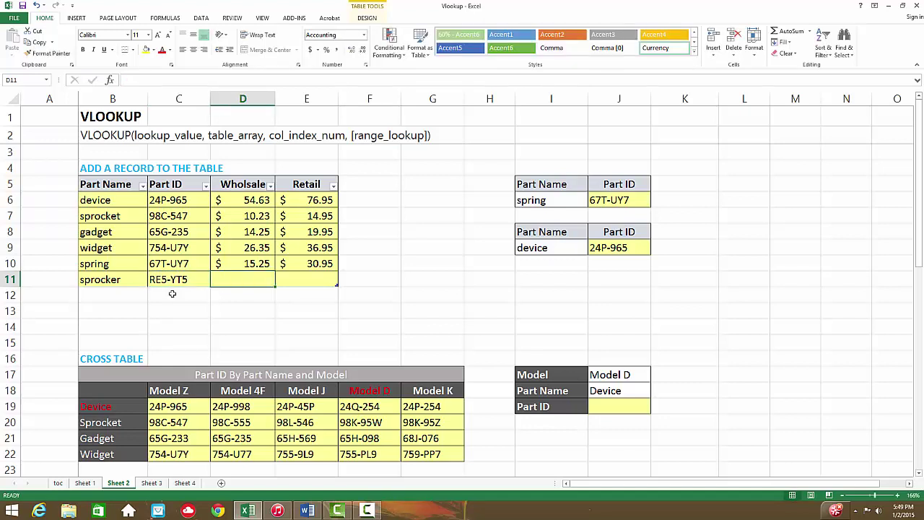
text(42)
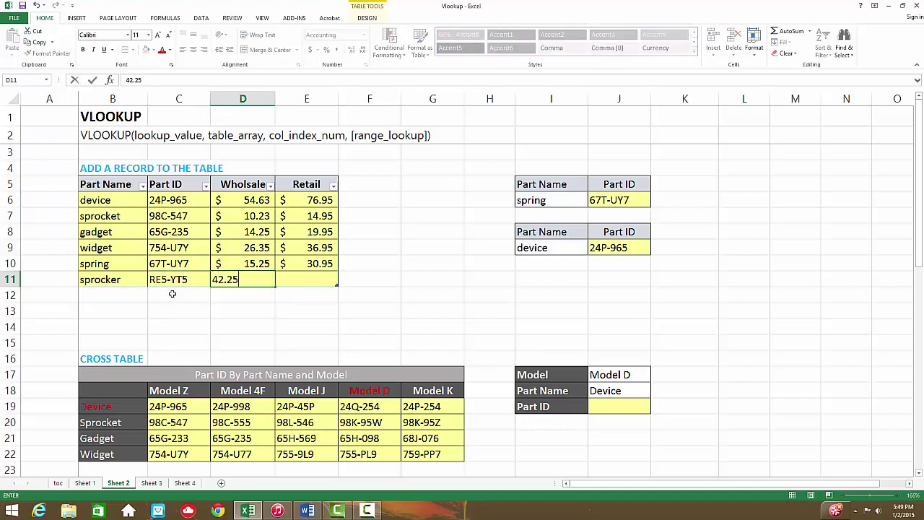
text(.25)
key(Tab)
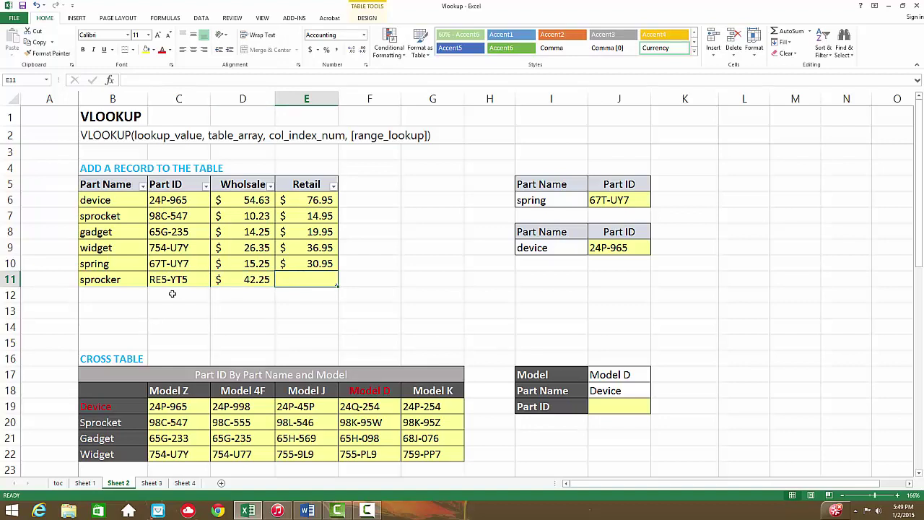
text(60.95)
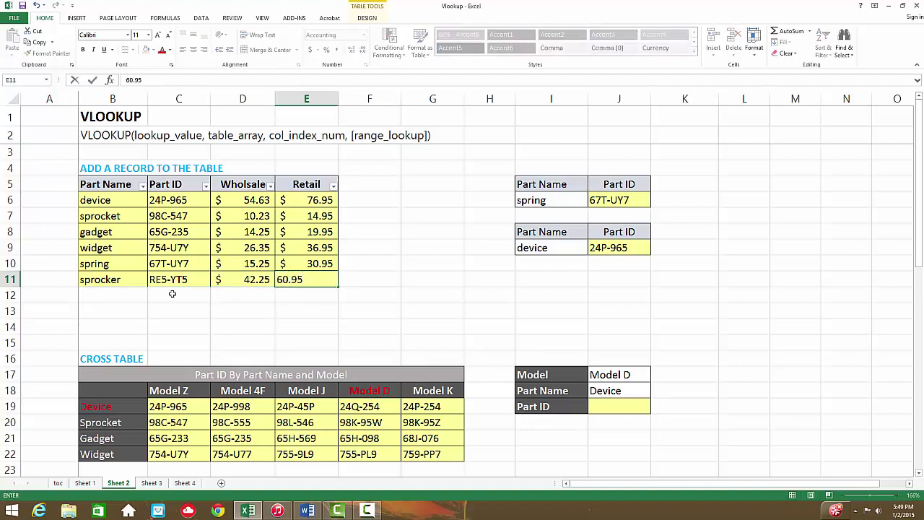
key(Return)
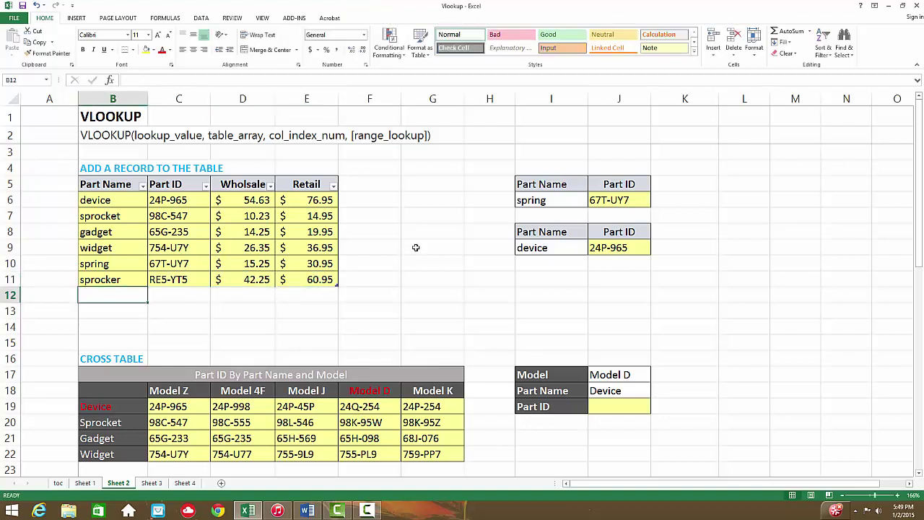
- Change the lookup Part Name in I6 to sprocker to test the VLOOKUP on the new record
click(528, 200)
text(spro)
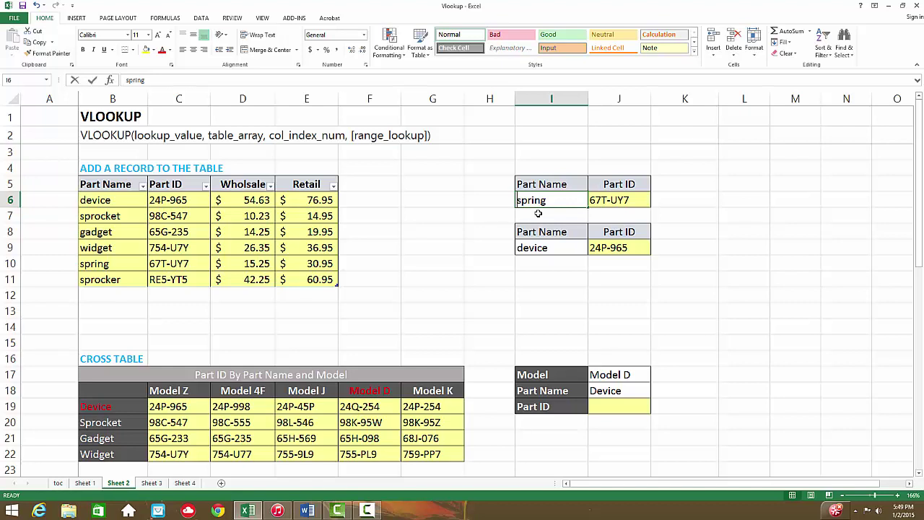
text(cker)
key(Return)
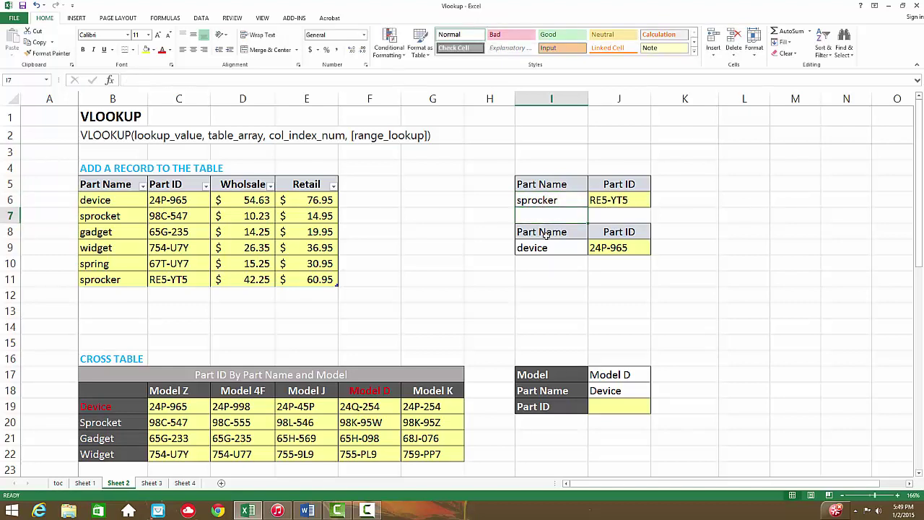
- Choose sprocker as the part name in cell I9 of the second lookup box
click(543, 247)
click(592, 248)
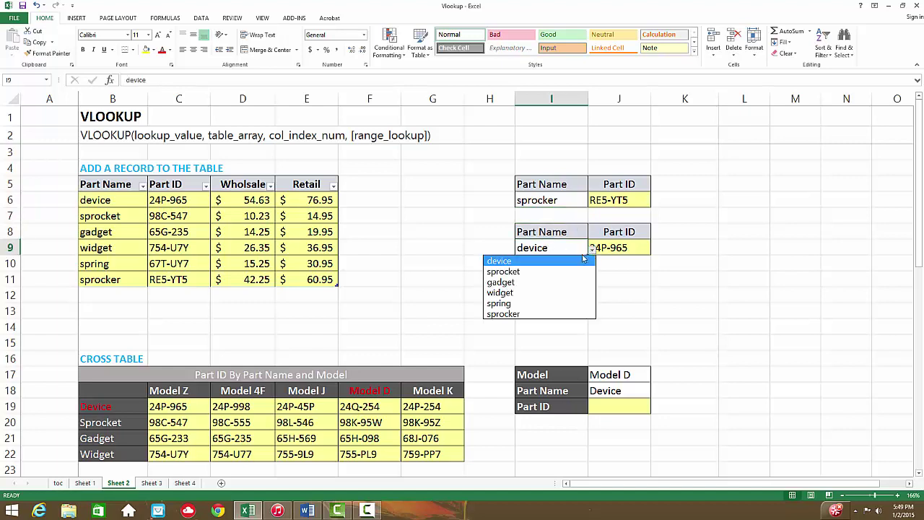
click(507, 315)
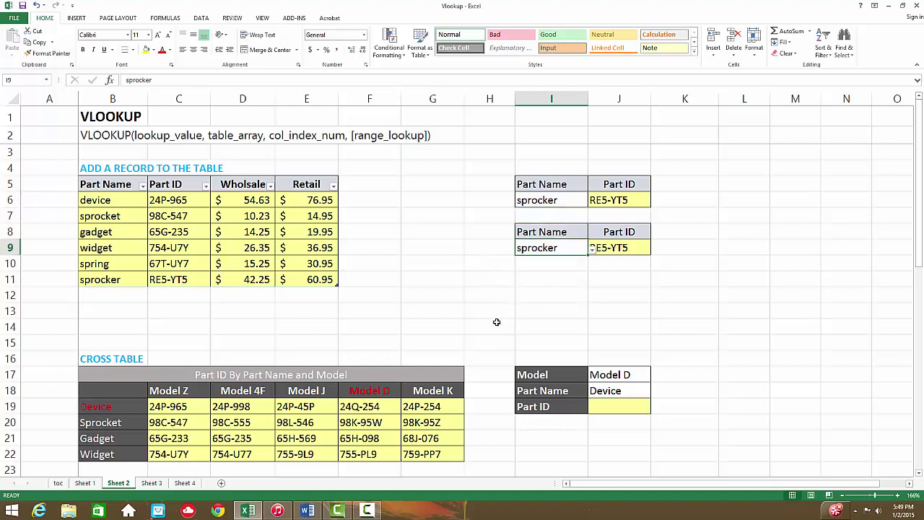
click(619, 267)
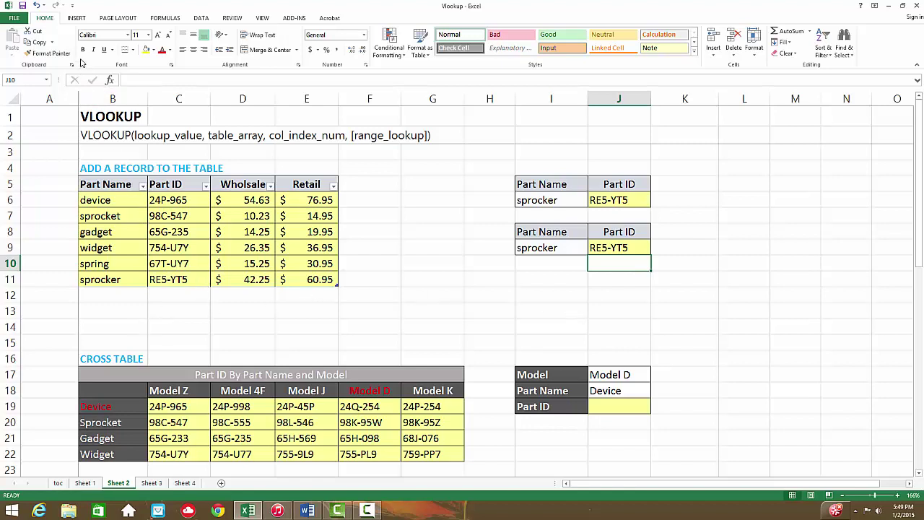
- Examine the VLOOKUP formulas in the Part ID cells J6 and J9, leaving both unedited
click(76, 19)
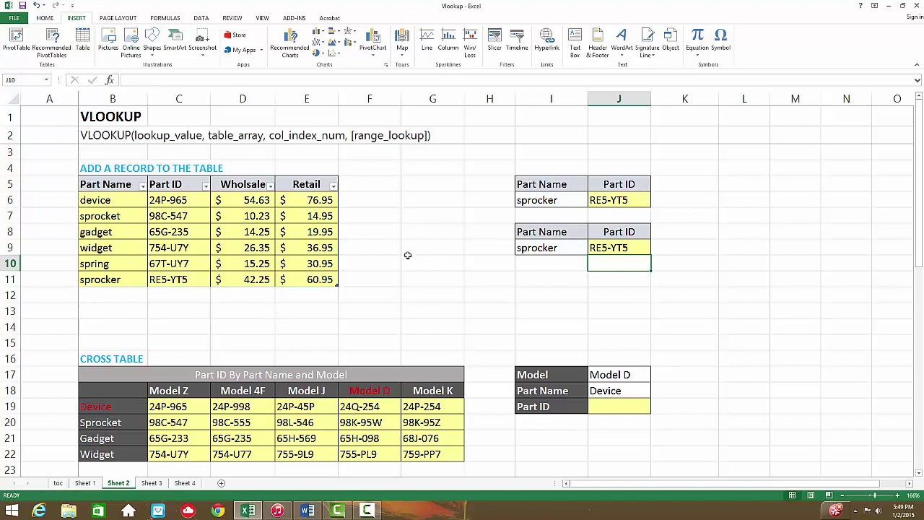
click(610, 203)
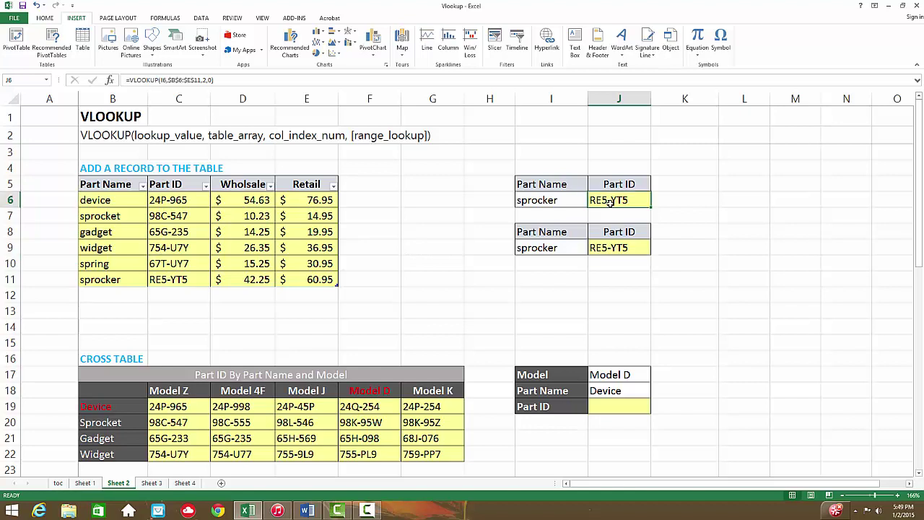
double_click(610, 203)
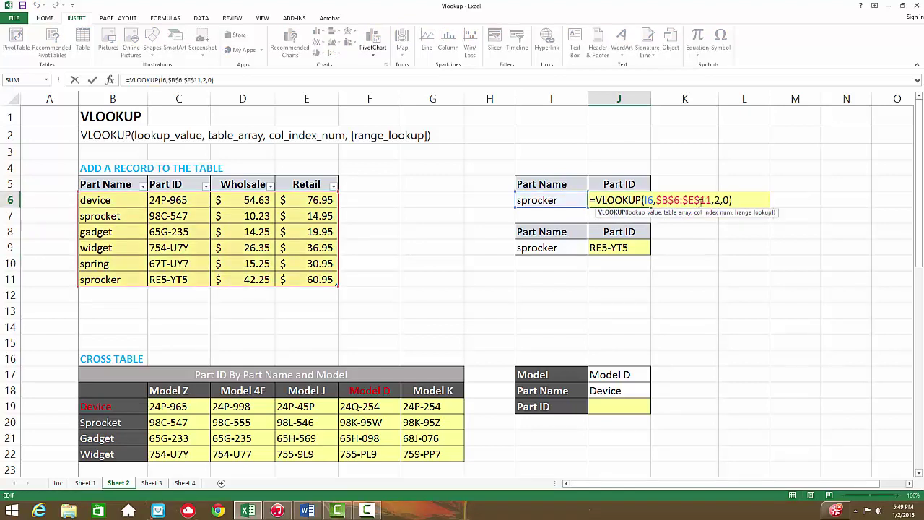
click(632, 251)
double_click(632, 251)
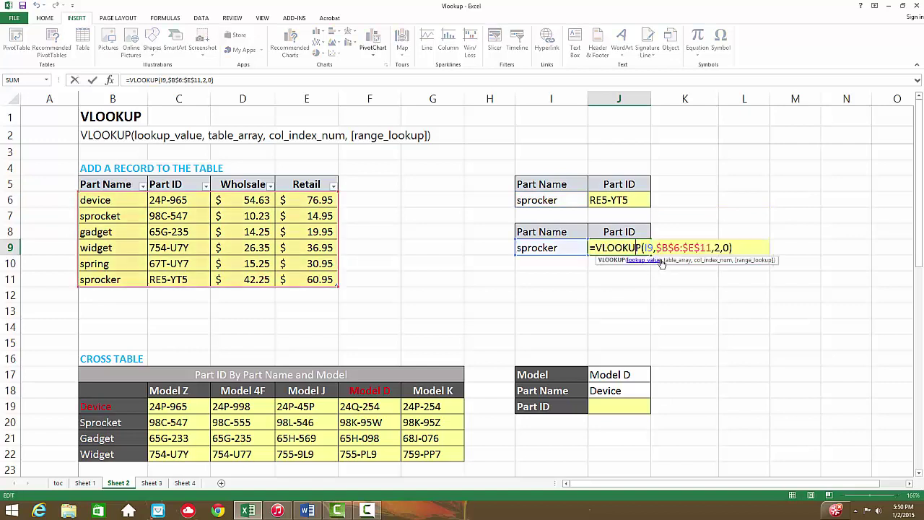
key(Escape)
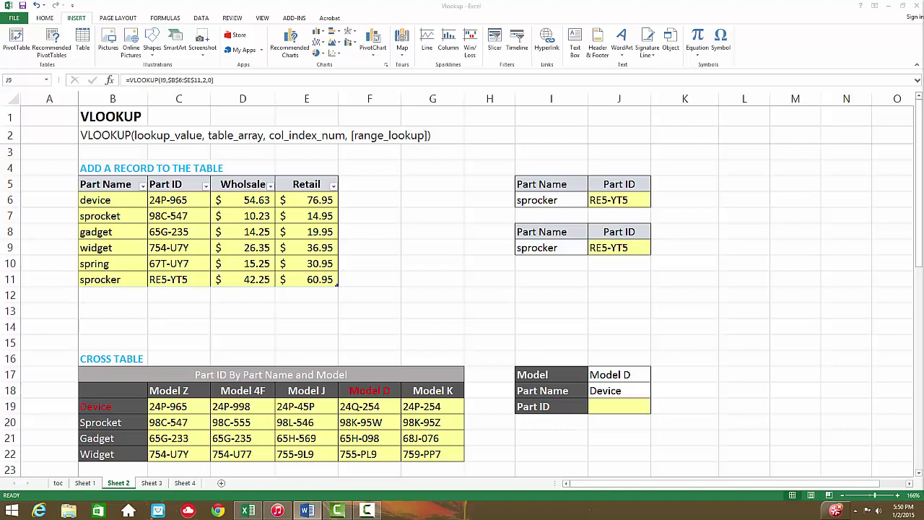
- Convert the parts table to a normal range and check the table reference in J6's VLOOKUP formula
click(123, 205)
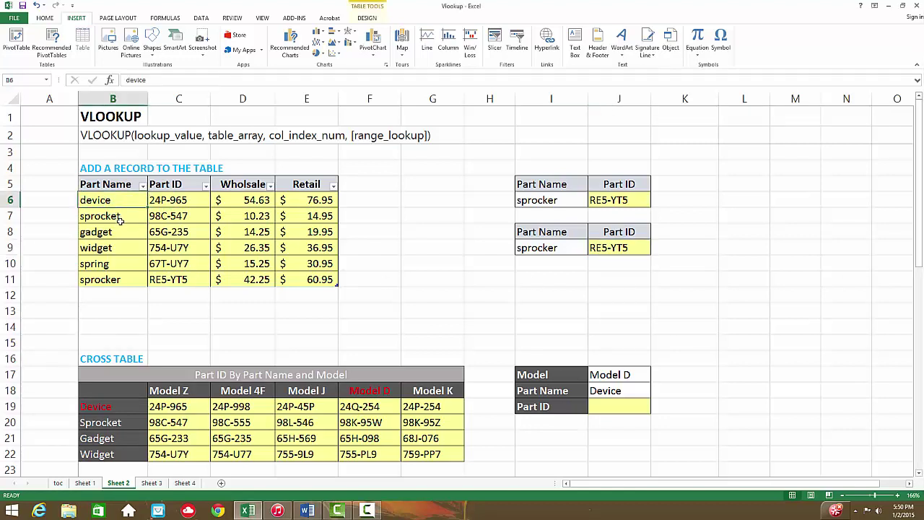
click(165, 228)
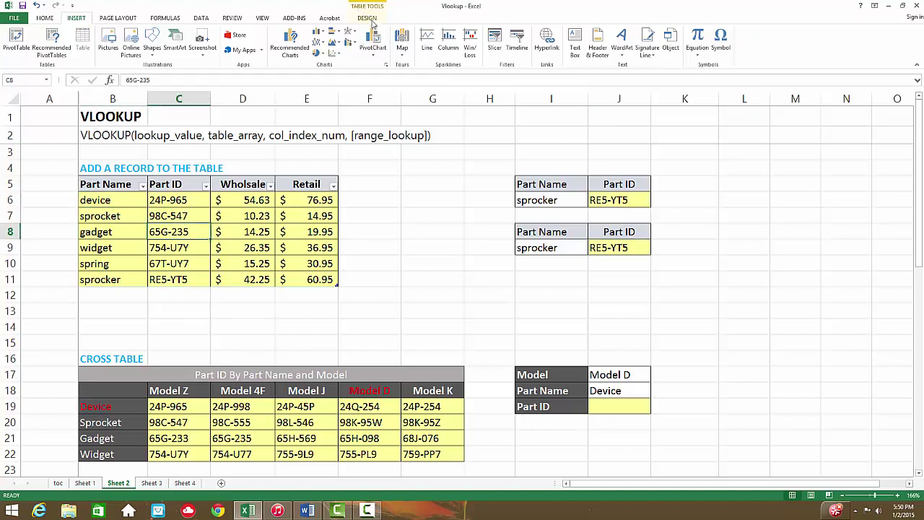
click(371, 22)
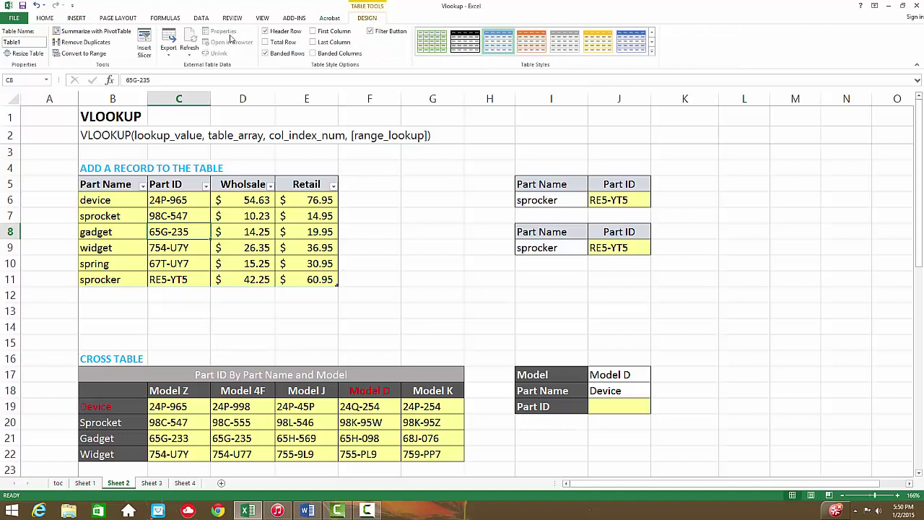
click(85, 54)
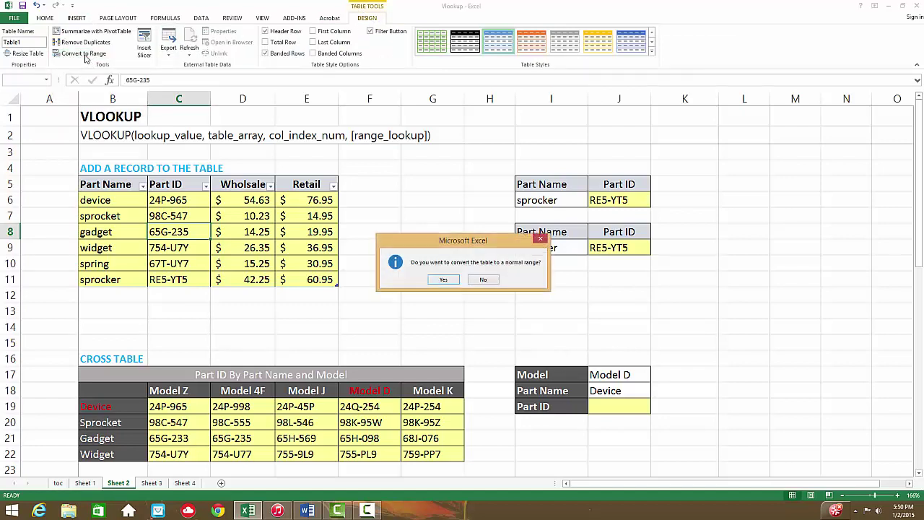
click(443, 279)
click(345, 282)
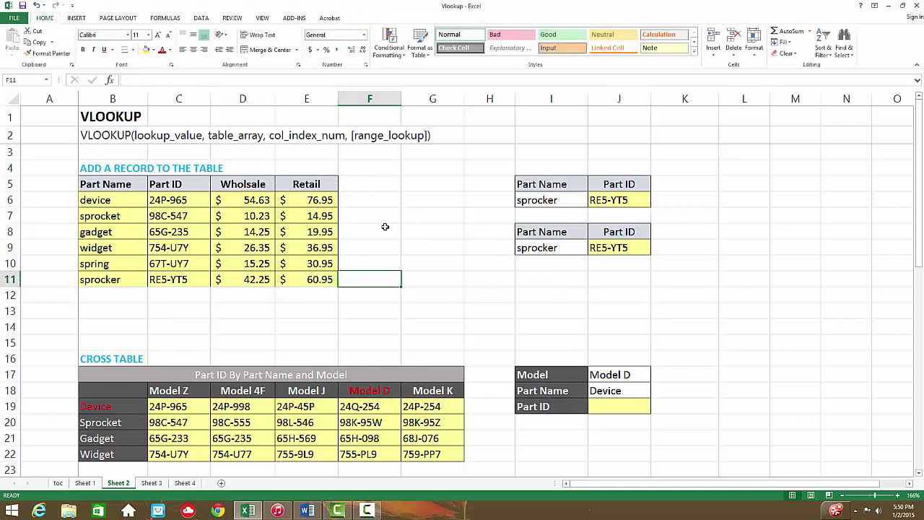
double_click(615, 201)
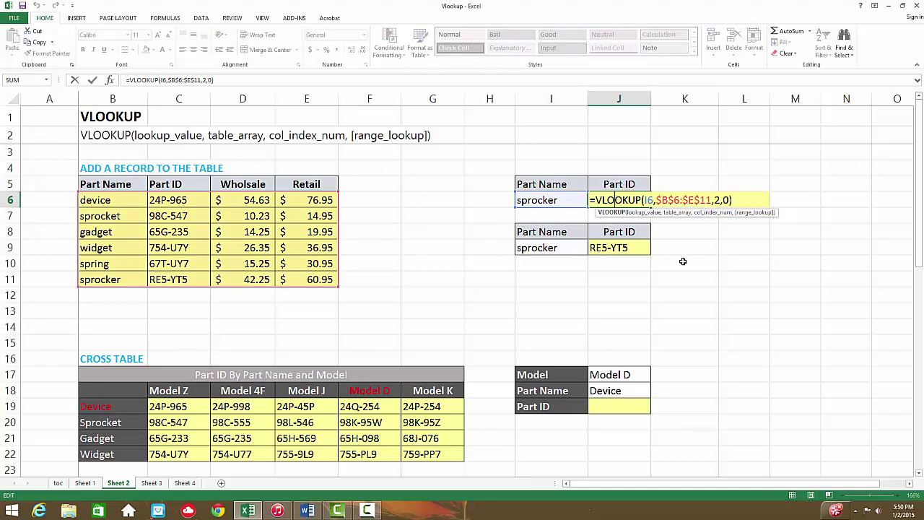
key(Escape)
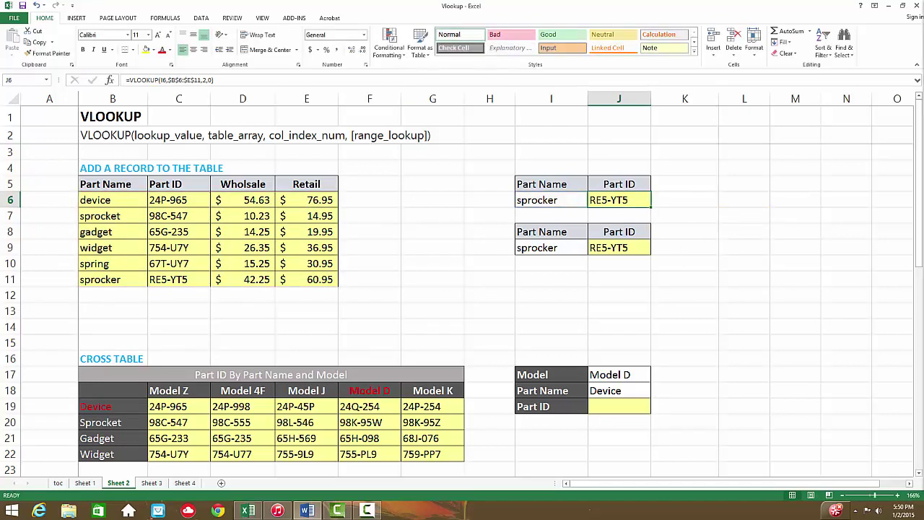
- Review the cross table's model and part headings, try Model Z, and set the model in J17 to Model J
scroll(466, 324, down, 2)
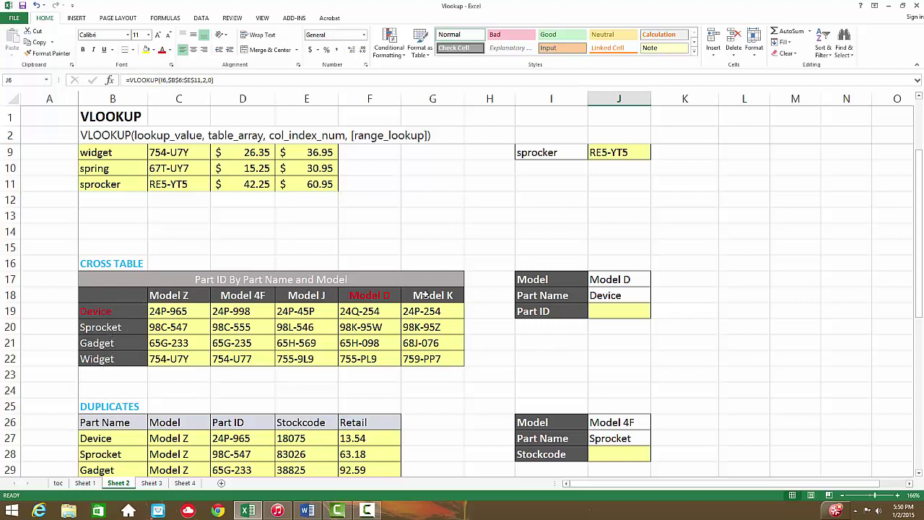
click(172, 296)
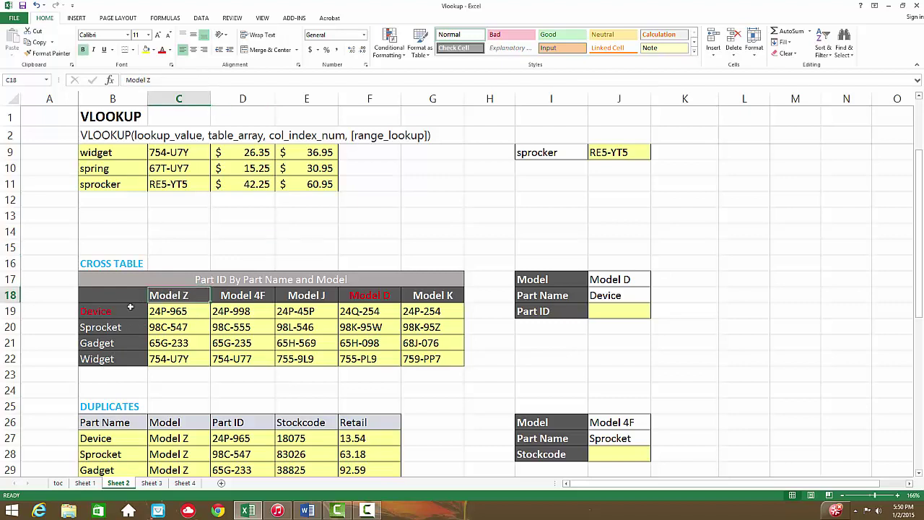
click(312, 294)
click(113, 346)
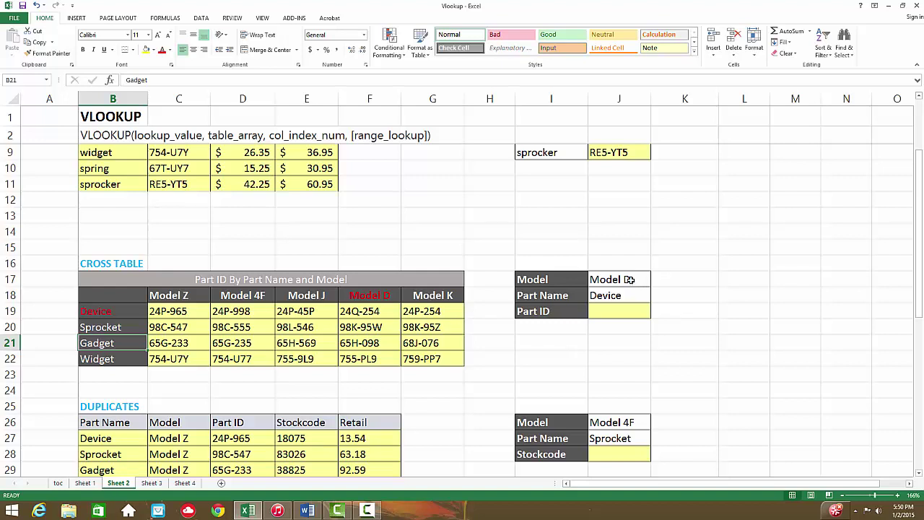
click(619, 279)
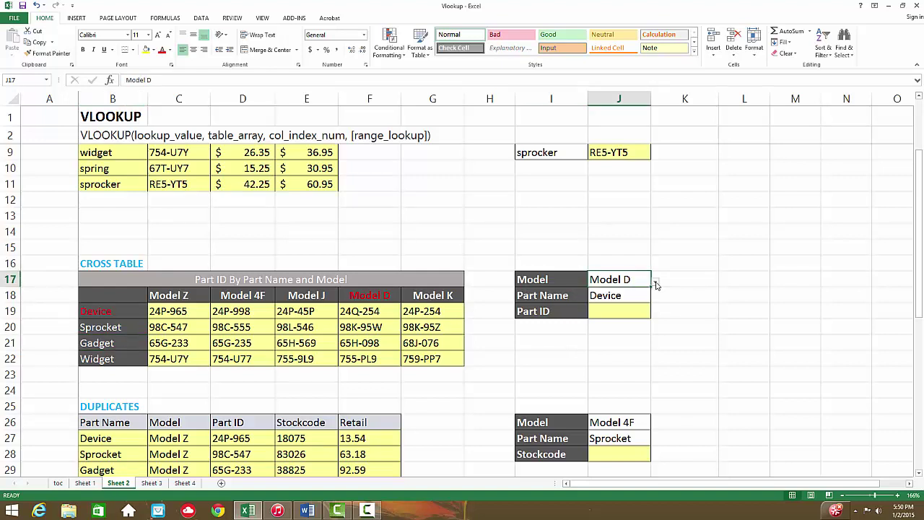
click(655, 283)
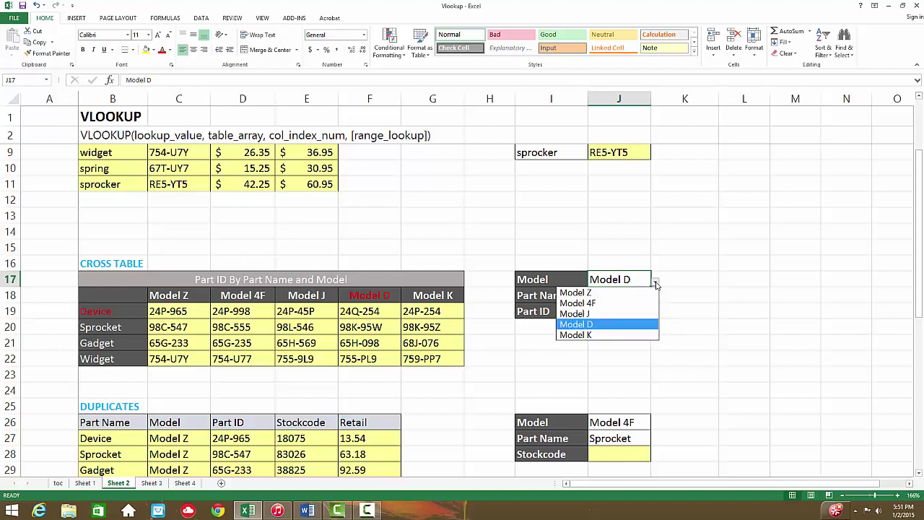
click(617, 295)
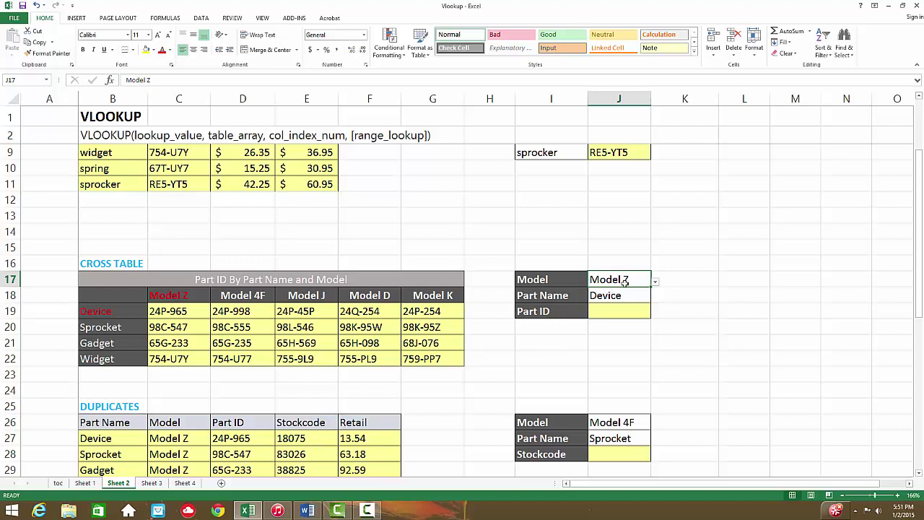
click(654, 281)
click(612, 314)
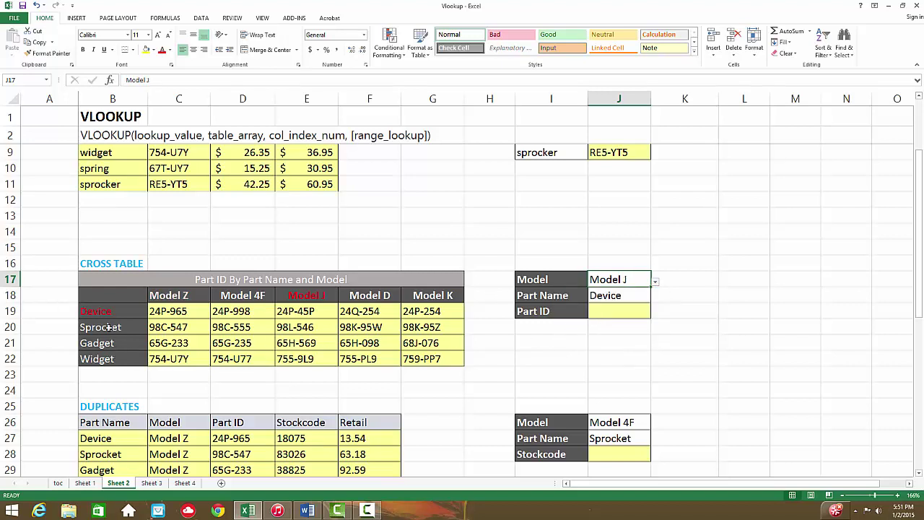
- Set the part name in J18 to Gadget and locate the matching Model J entry in the cross table
click(612, 297)
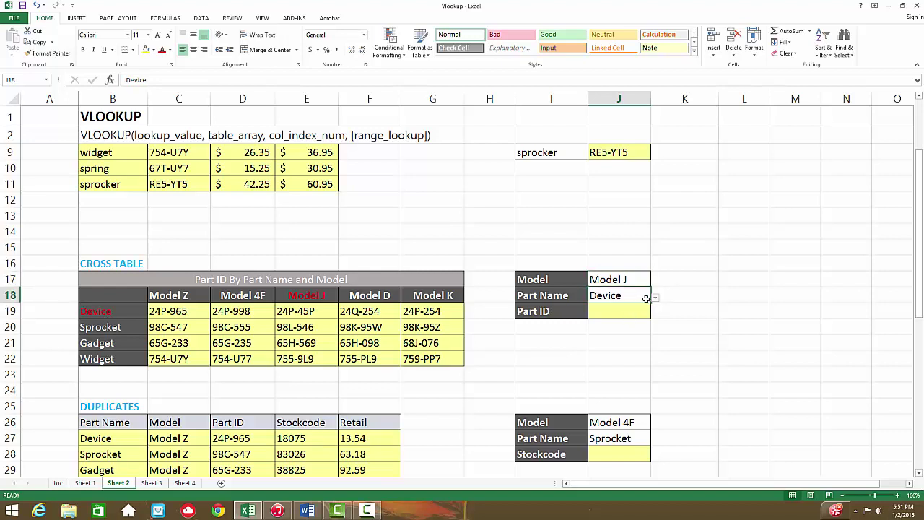
click(654, 298)
click(608, 330)
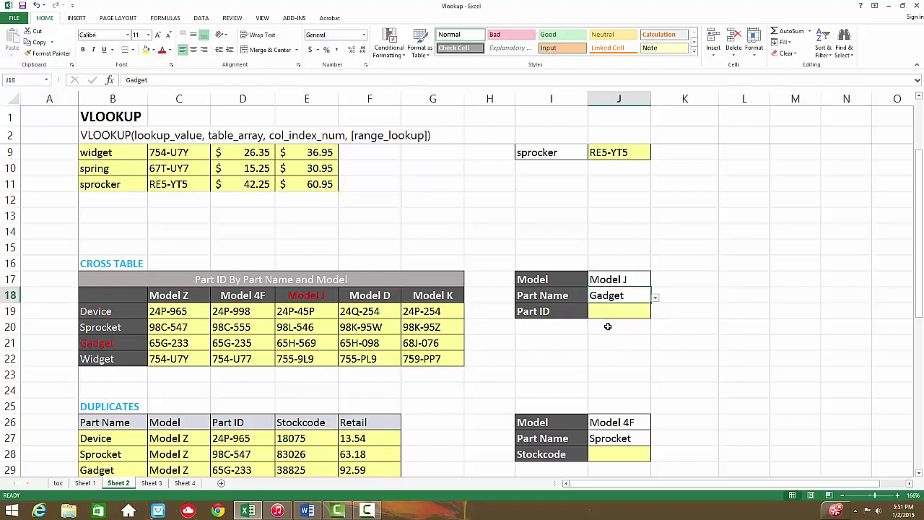
click(608, 311)
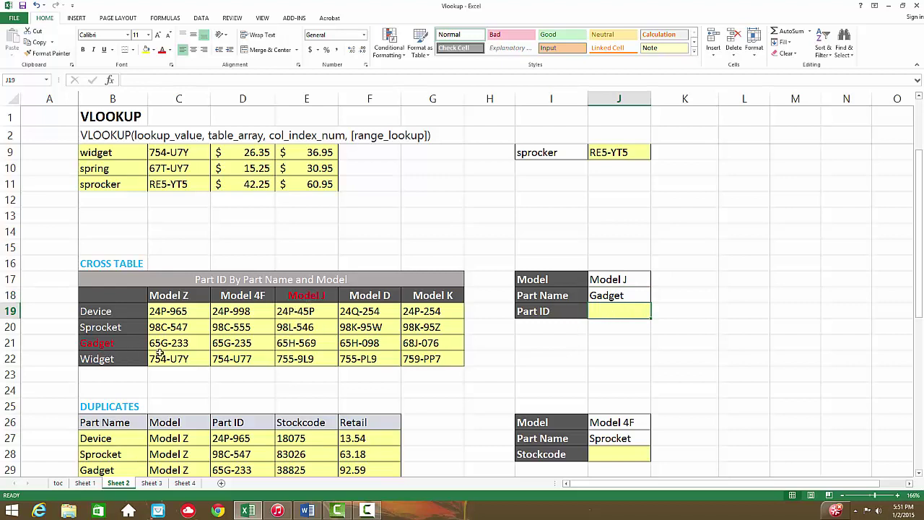
click(300, 344)
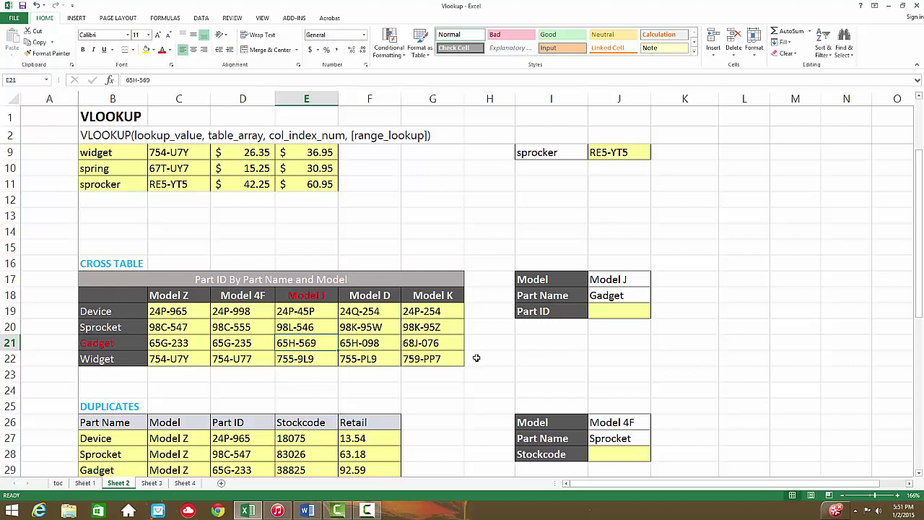
- Start a VLOOKUP formula in the Part ID cell J19 with the part name in J18 as the lookup value
click(603, 314)
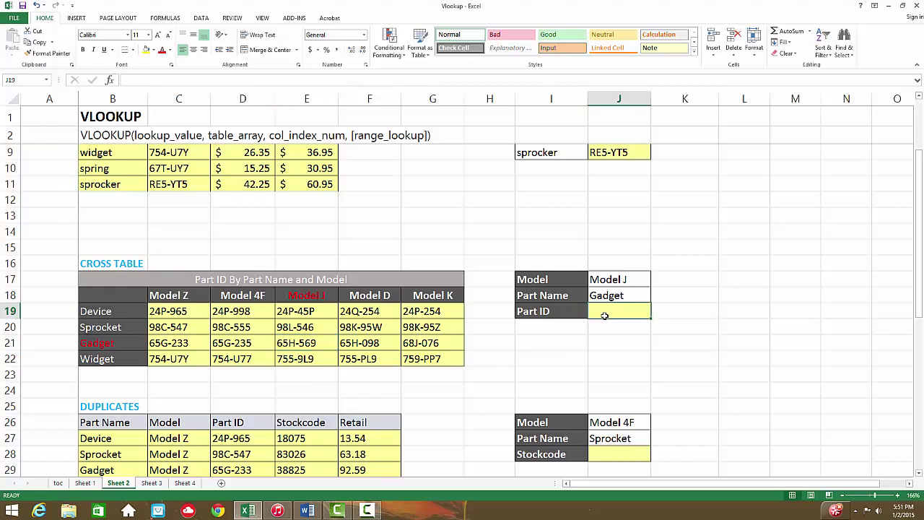
click(922, 318)
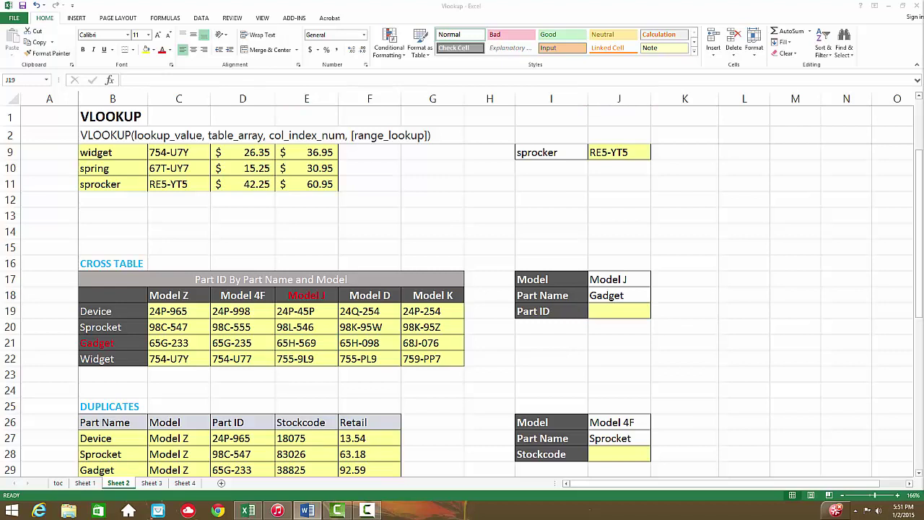
click(623, 311)
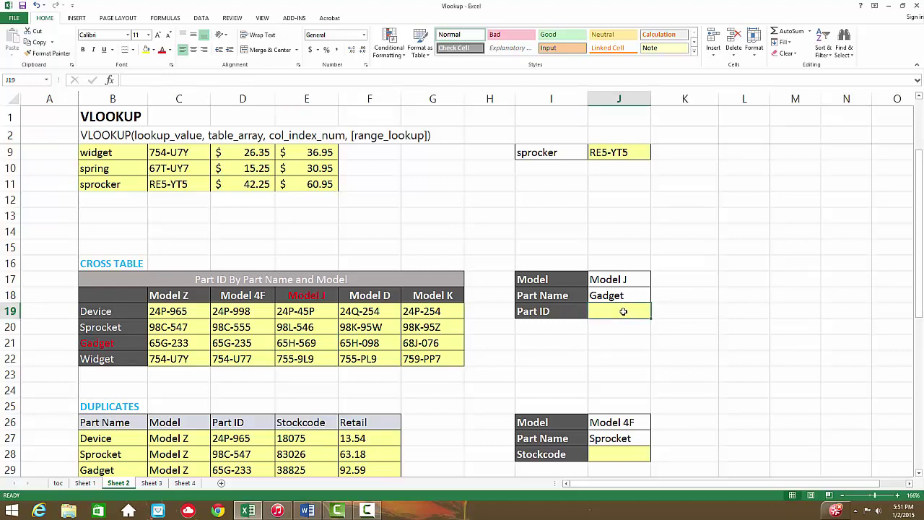
text(=)
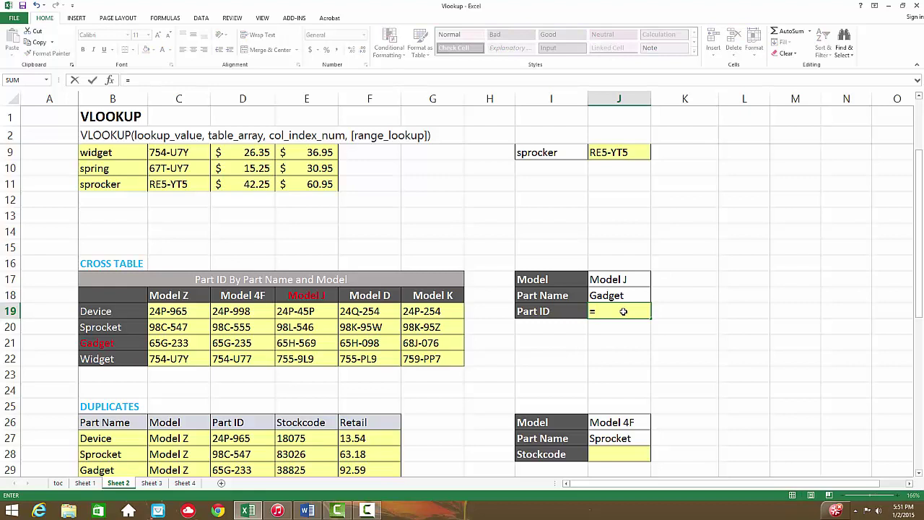
text(vl)
key(Tab)
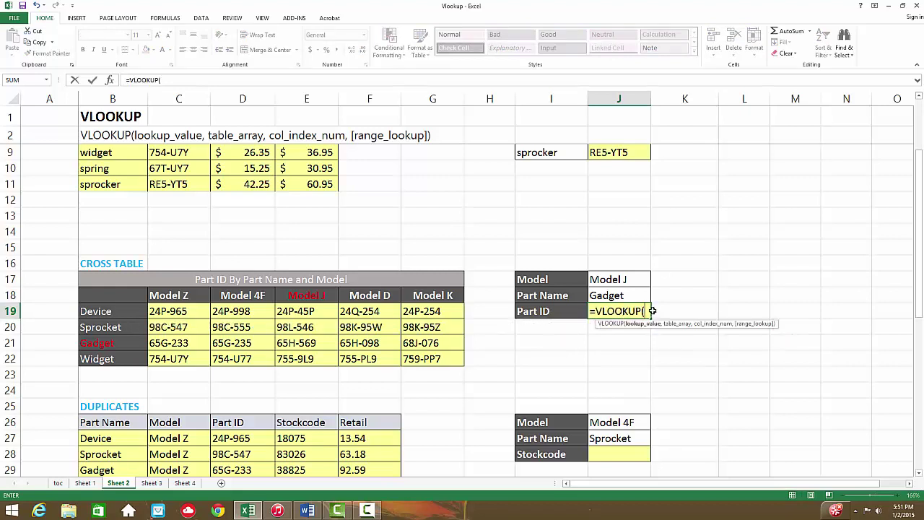
click(625, 296)
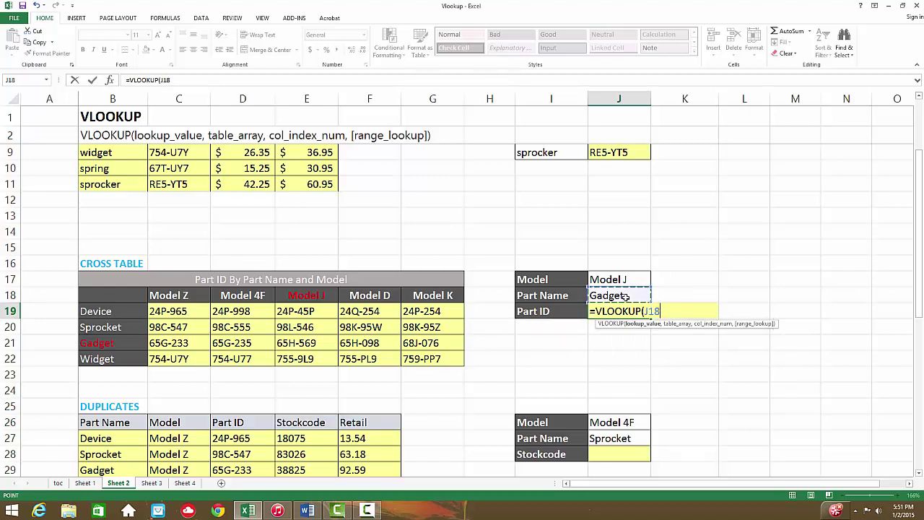
text(,)
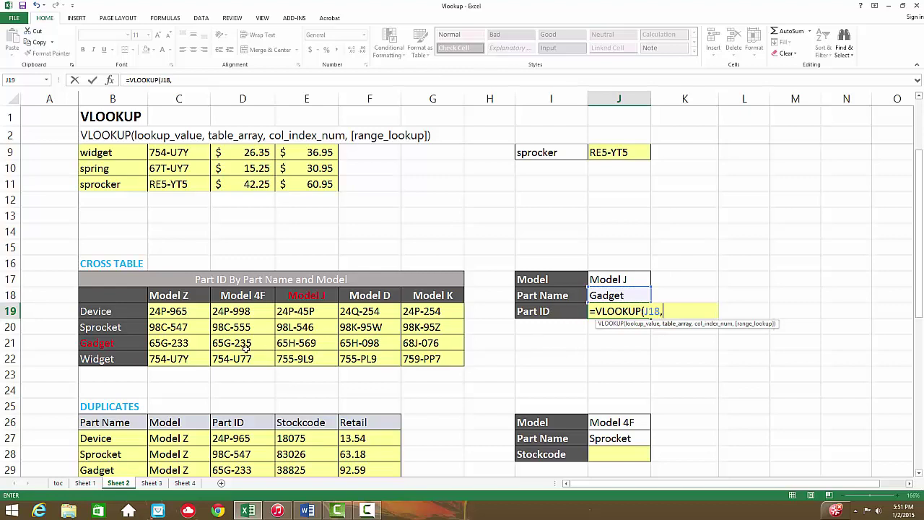
- Complete J19's VLOOKUP with the absolute table range $B$19:$G$22, column index 4 and exact match 0
drag(112, 311, 133, 334)
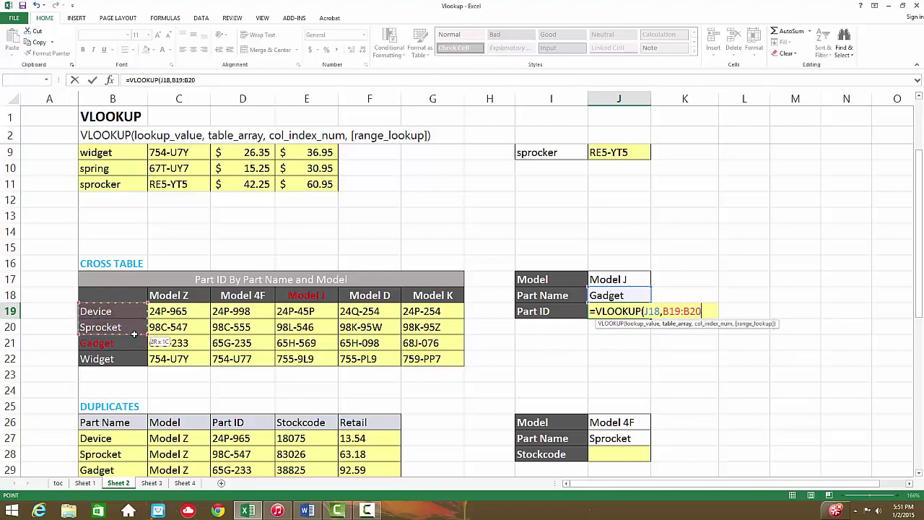
drag(186, 350, 421, 358)
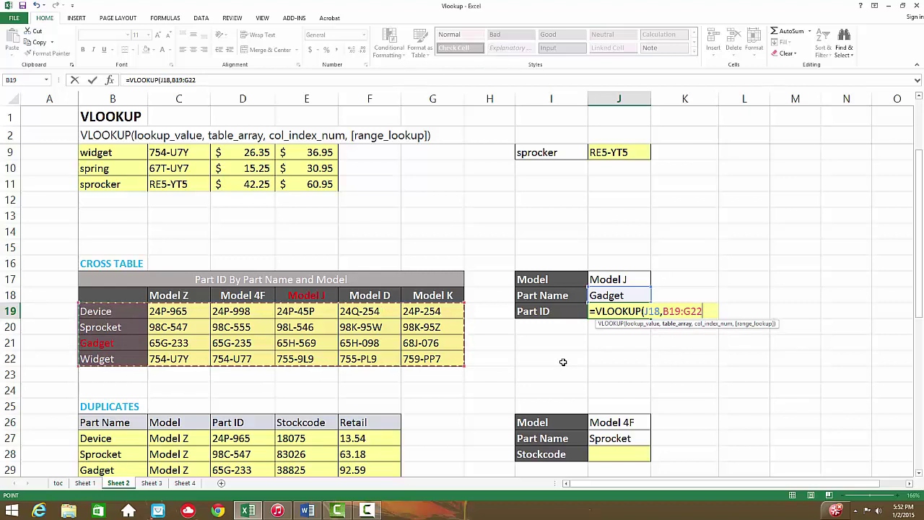
key(F4)
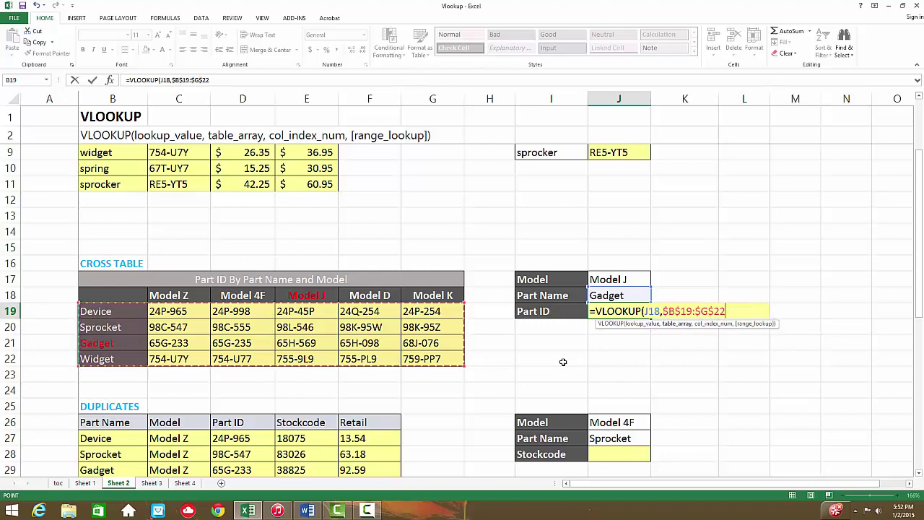
text(,)
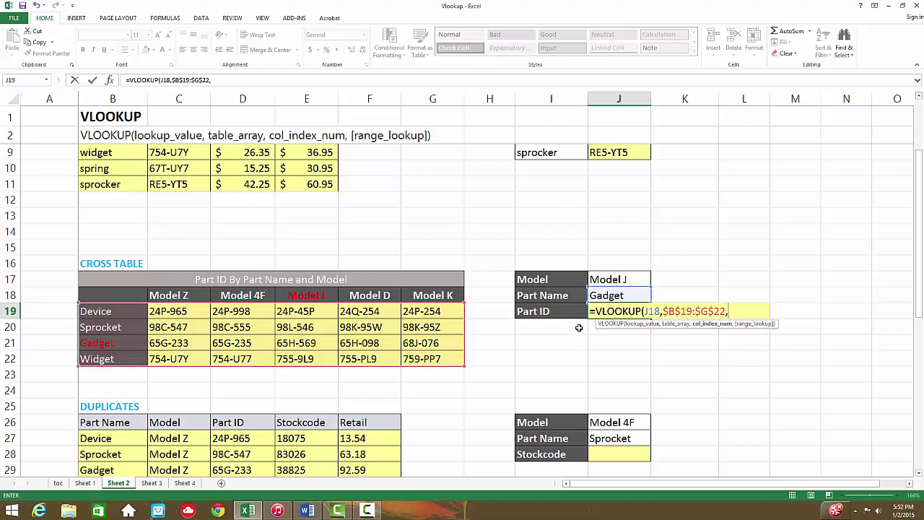
text(4,)
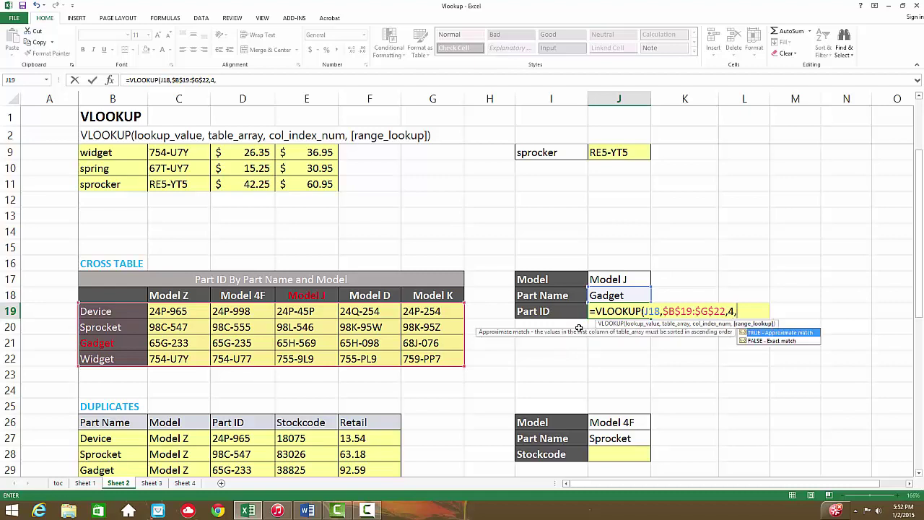
text(0))
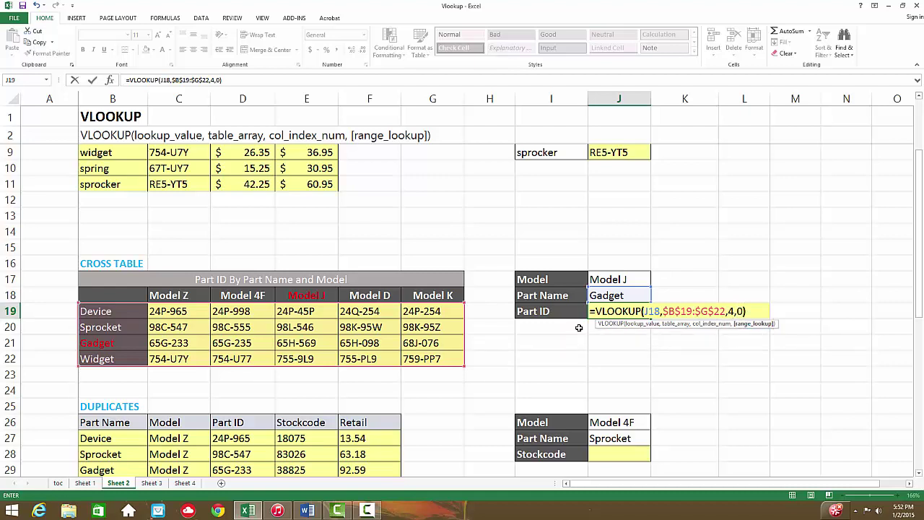
key(Return)
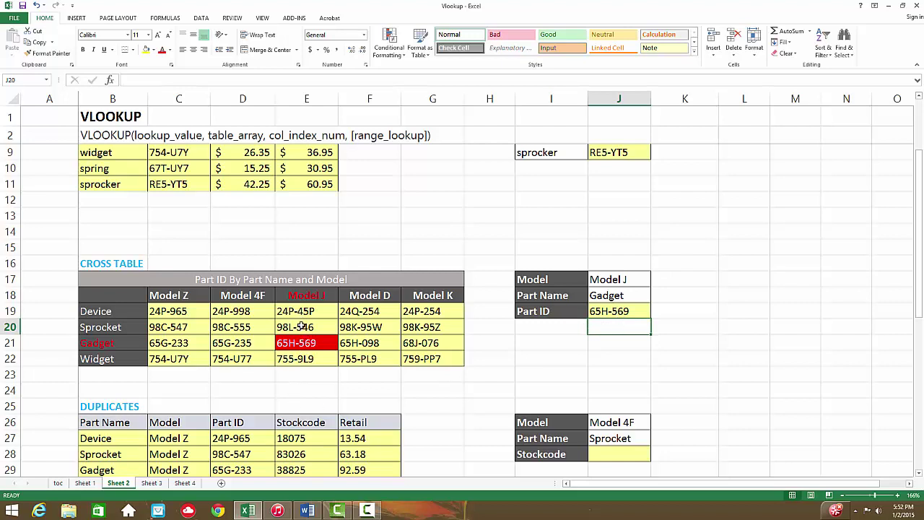
- Set the part name in J18 to Device and check the column index in J19's VLOOKUP formula
click(609, 310)
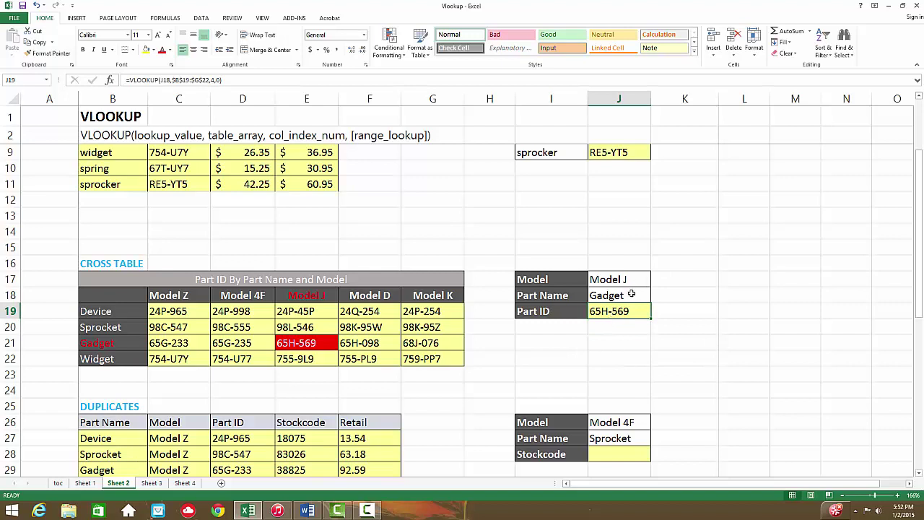
click(630, 295)
click(654, 297)
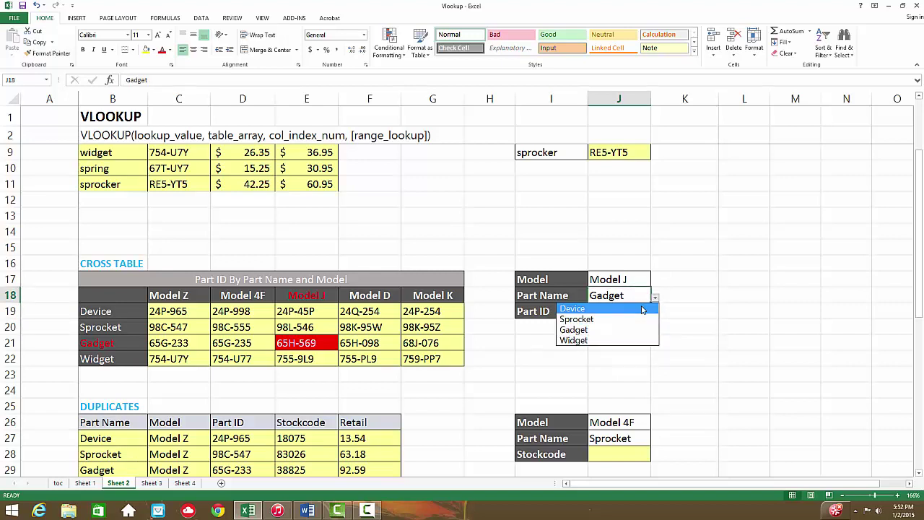
click(643, 311)
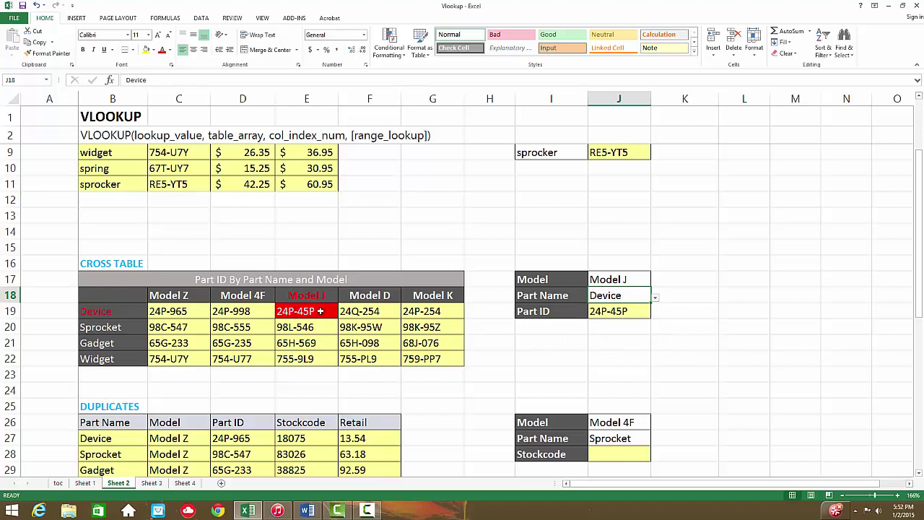
double_click(612, 310)
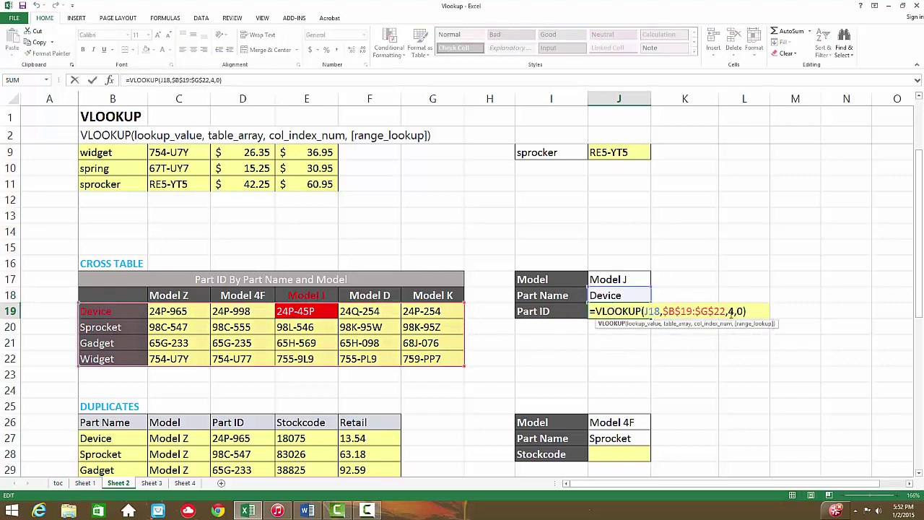
key(Escape)
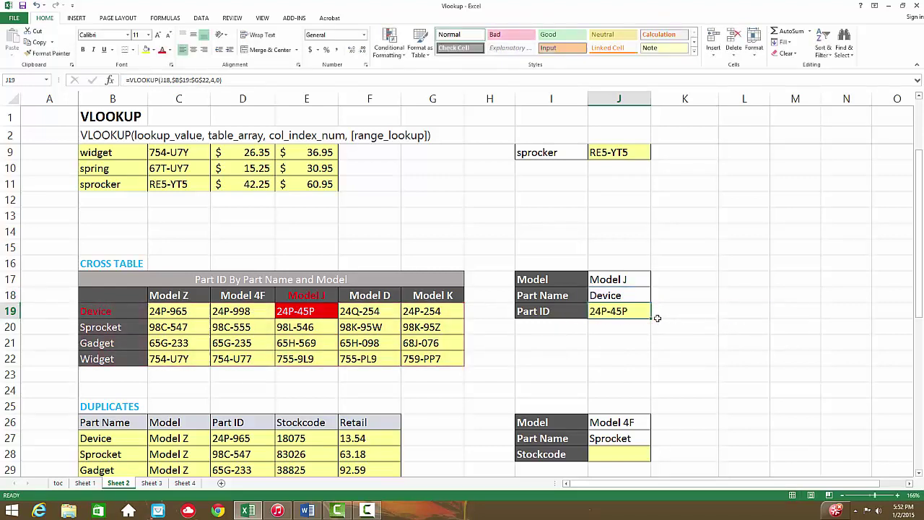
- Set the model in J17 to Model Z to test the cross table lookup
click(628, 283)
click(655, 282)
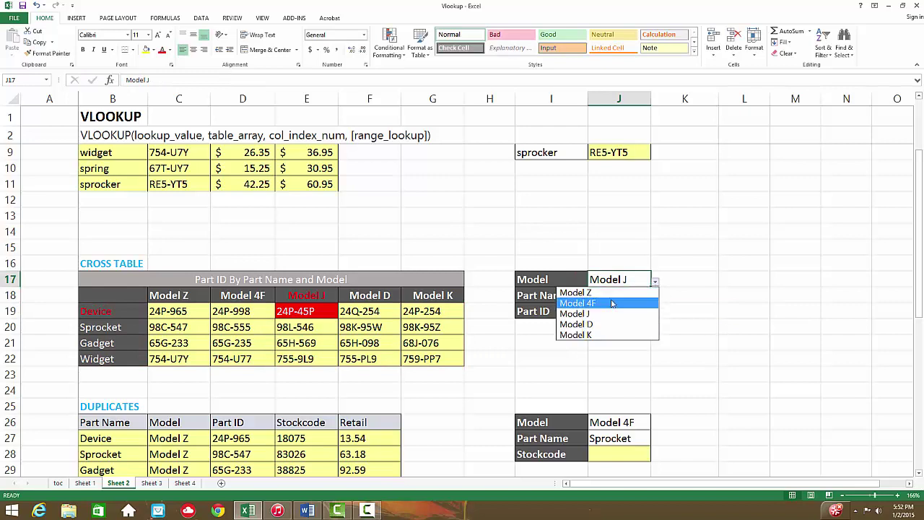
click(603, 292)
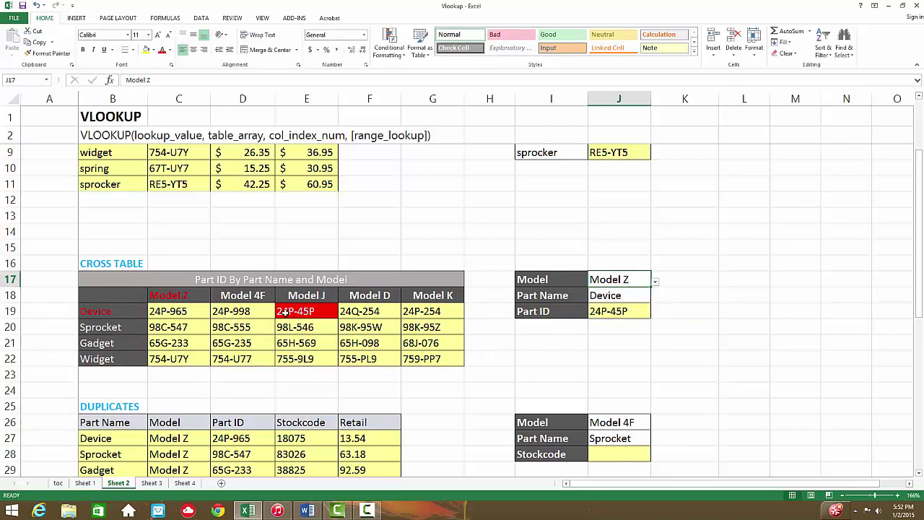
- Replace the fixed column index in J19's VLOOKUP with a MATCH function that looks up the model in J17
double_click(619, 311)
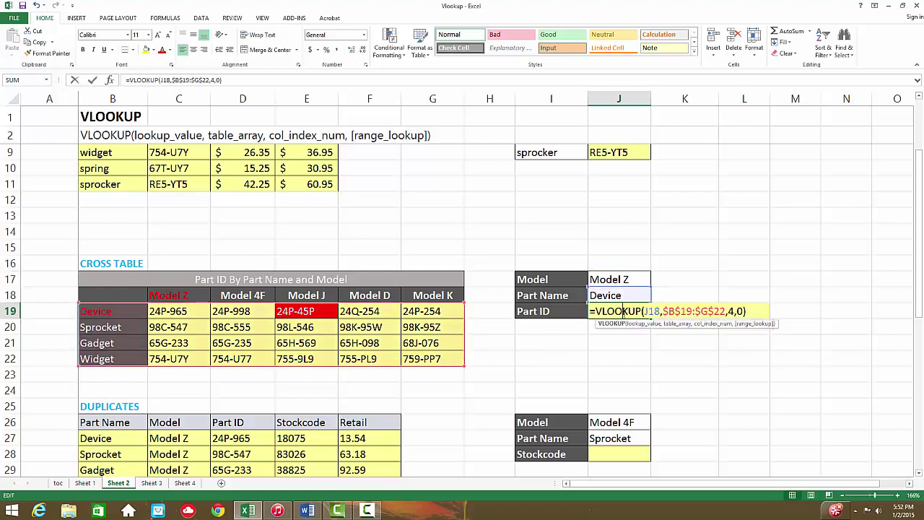
double_click(731, 311)
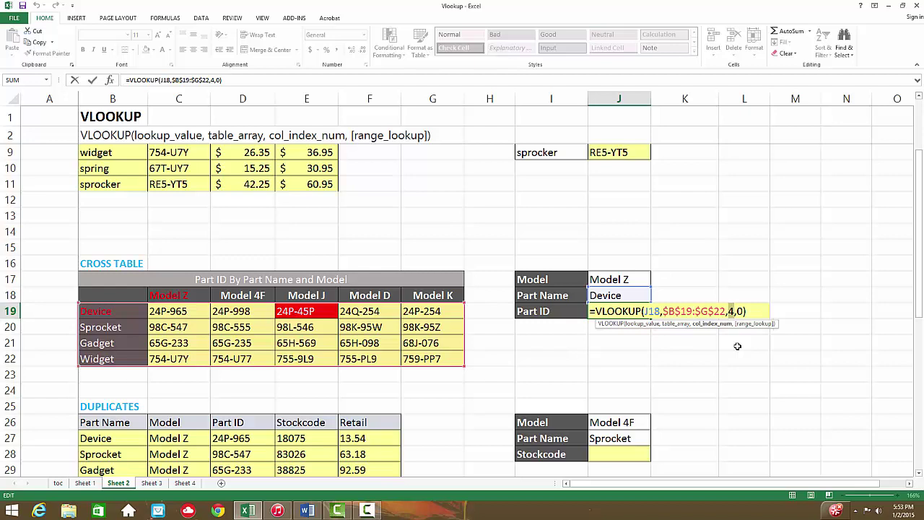
text(match)
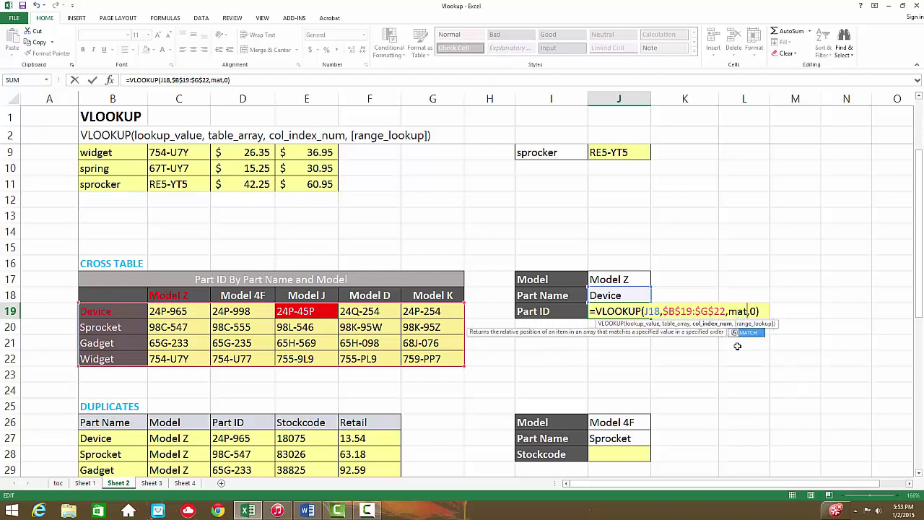
text(()
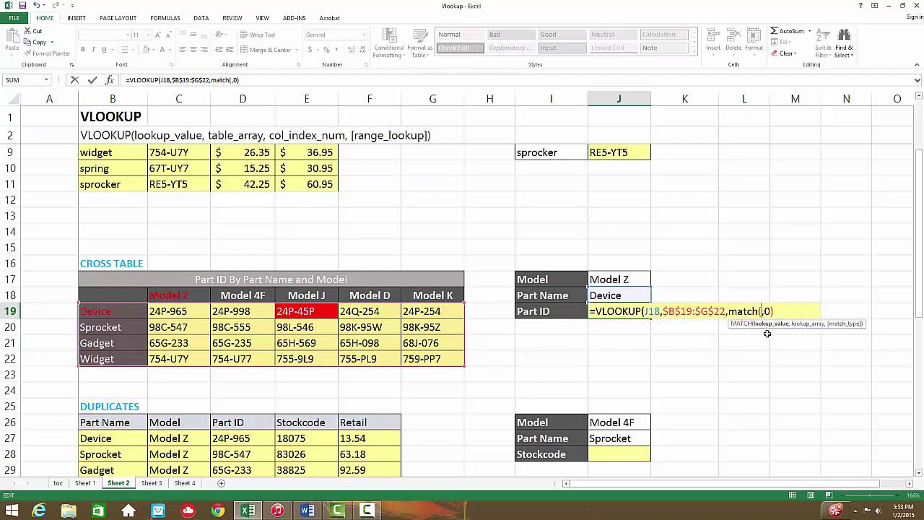
click(625, 280)
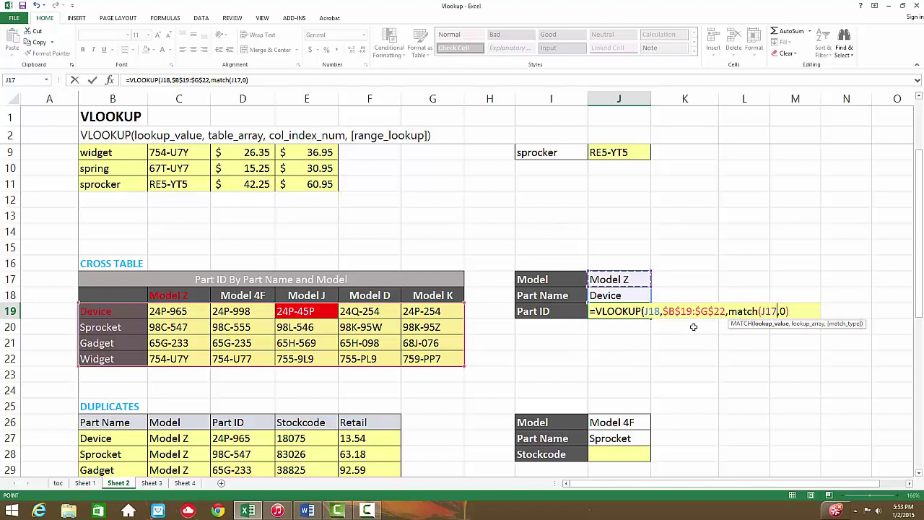
text(,)
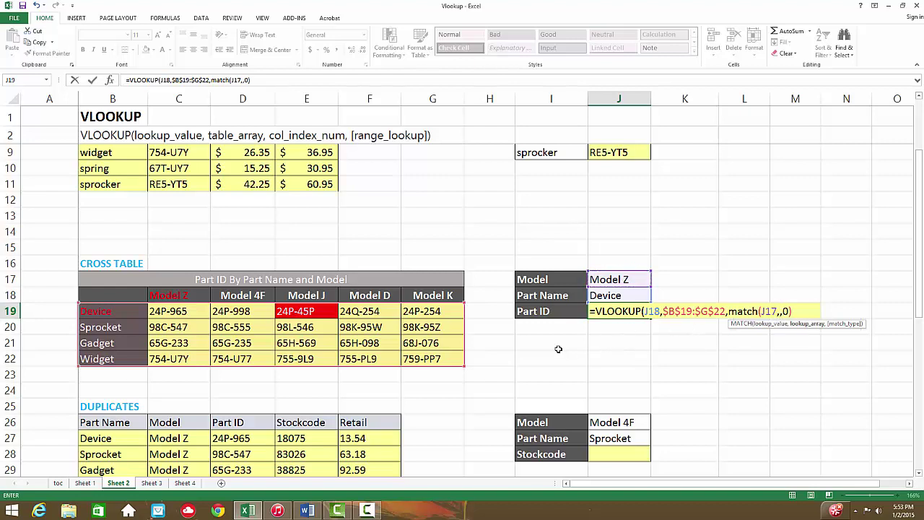
- Complete the nested MATCH with the absolute model heading range $C$18:$G$18 and exact match 0, and enter the formula
drag(169, 294, 417, 295)
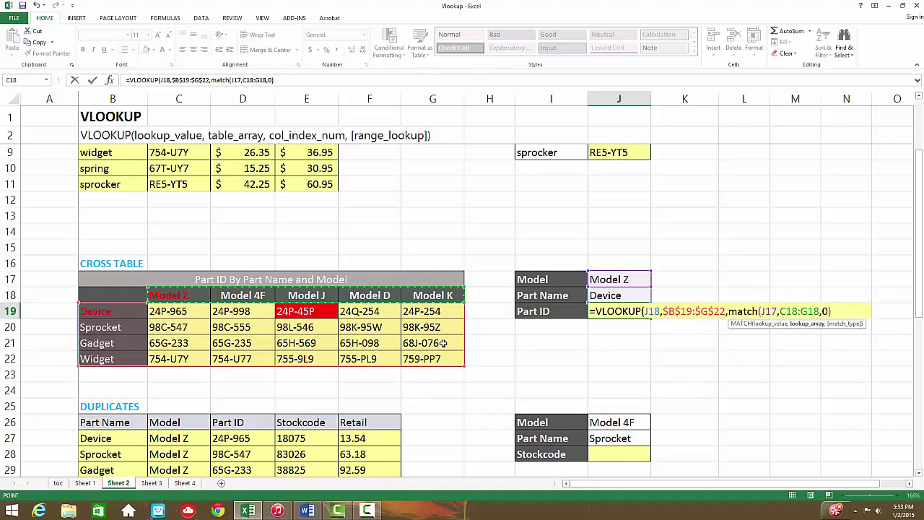
key(F4)
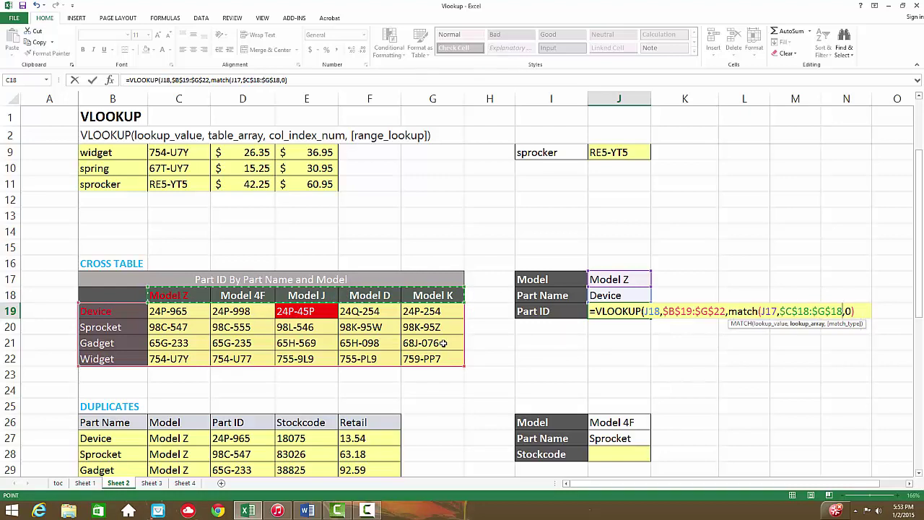
text(,)
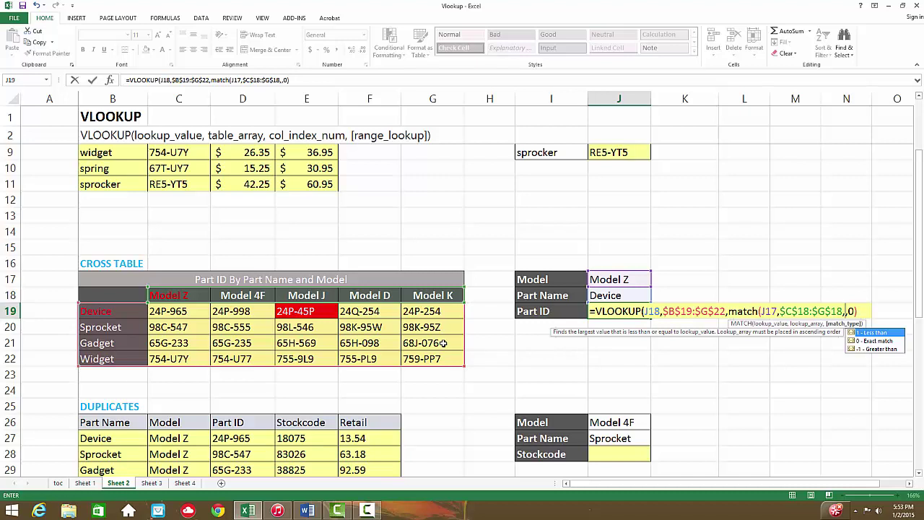
key(Down)
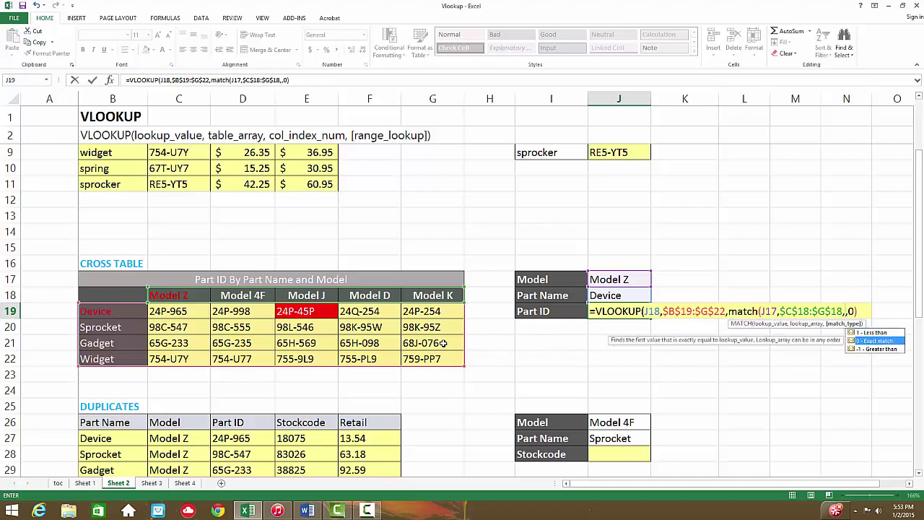
key(Tab)
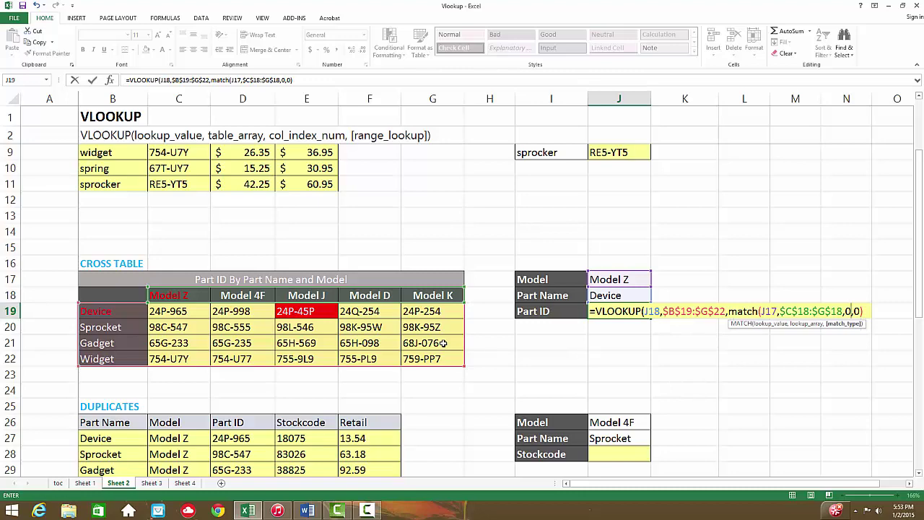
text())
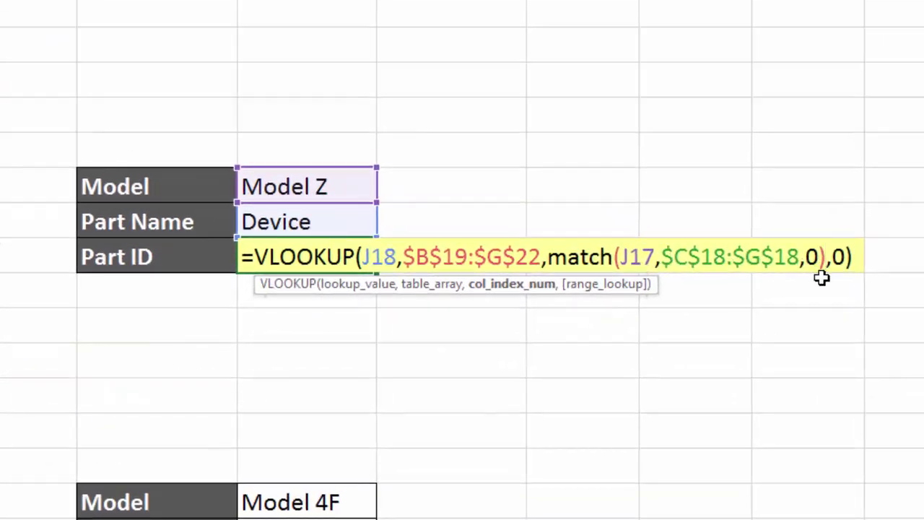
key(Return)
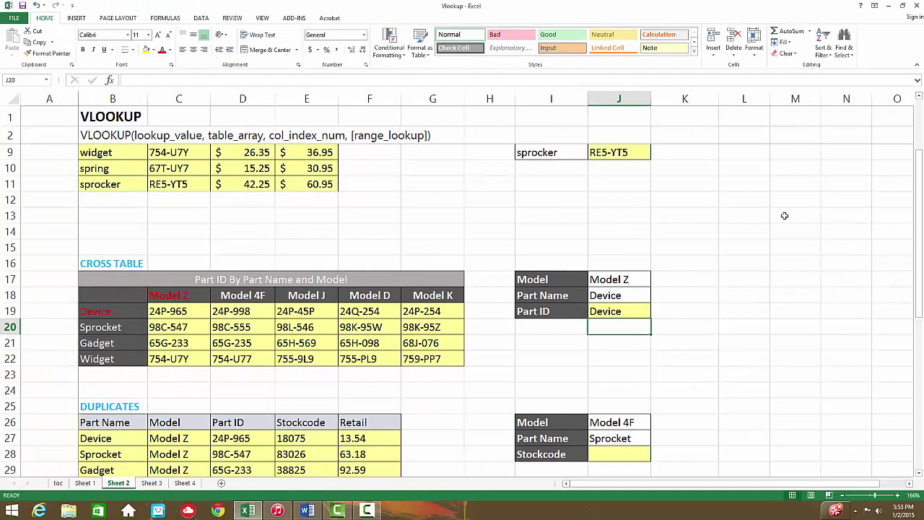
- Review J19's VLOOKUP formula and its function arguments, checking the column index returned by the nested MATCH
click(617, 314)
double_click(625, 315)
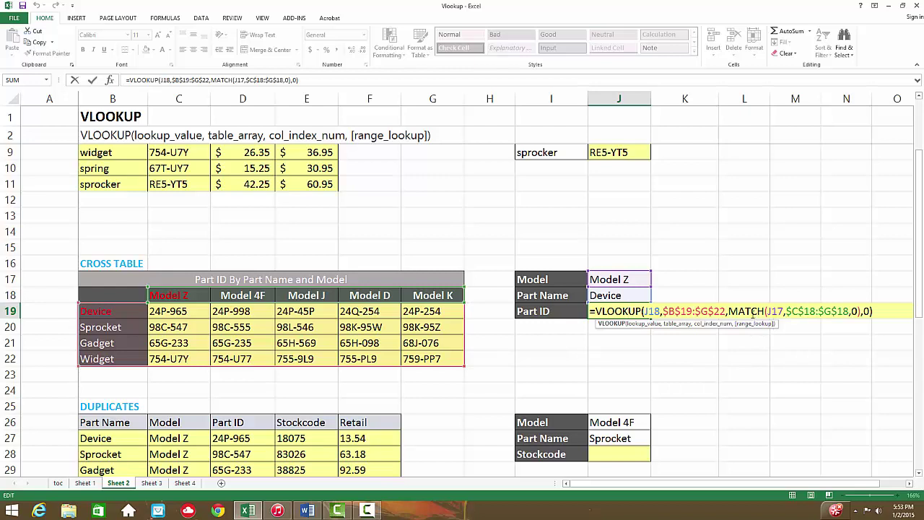
key(Escape)
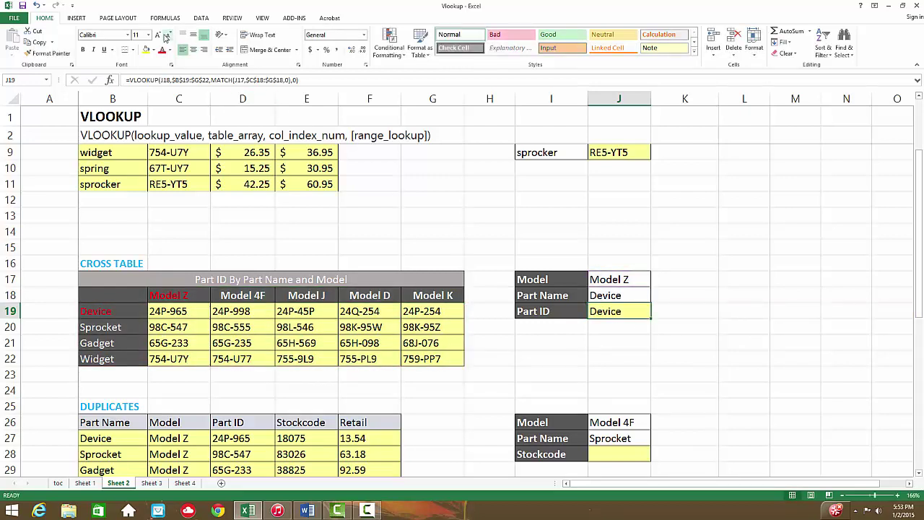
click(109, 80)
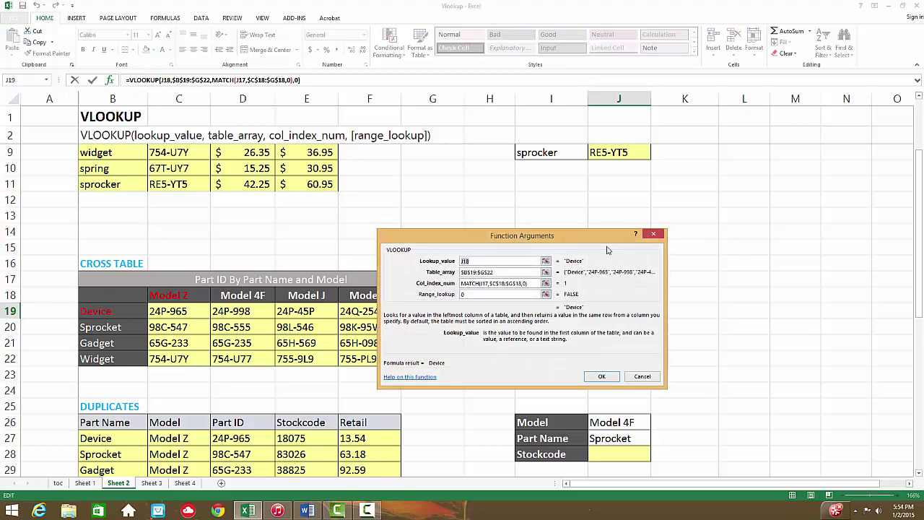
drag(614, 230, 841, 113)
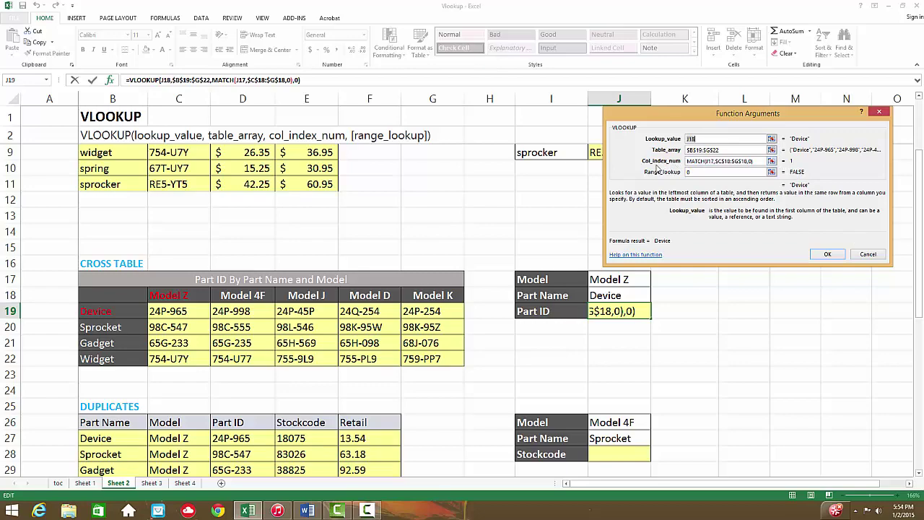
click(826, 254)
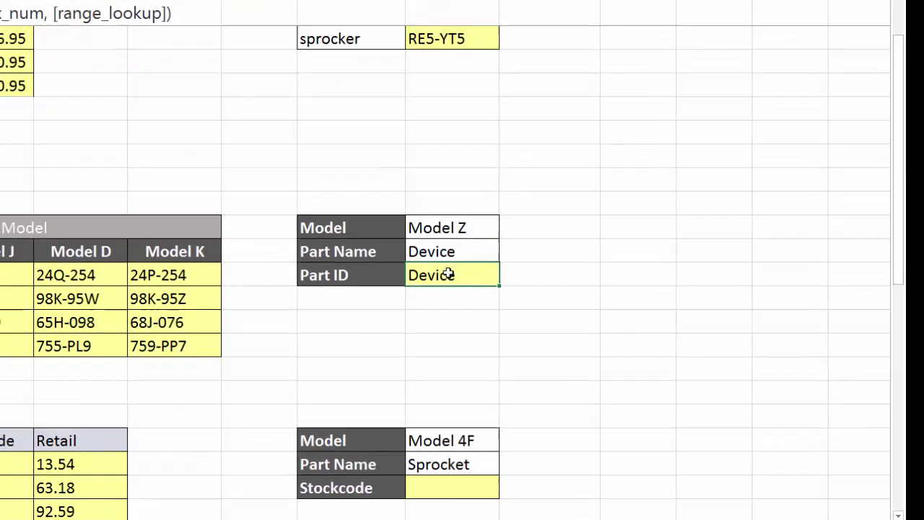
- Add +1 after the nested MATCH in J19's VLOOKUP formula to offset the column index
double_click(448, 275)
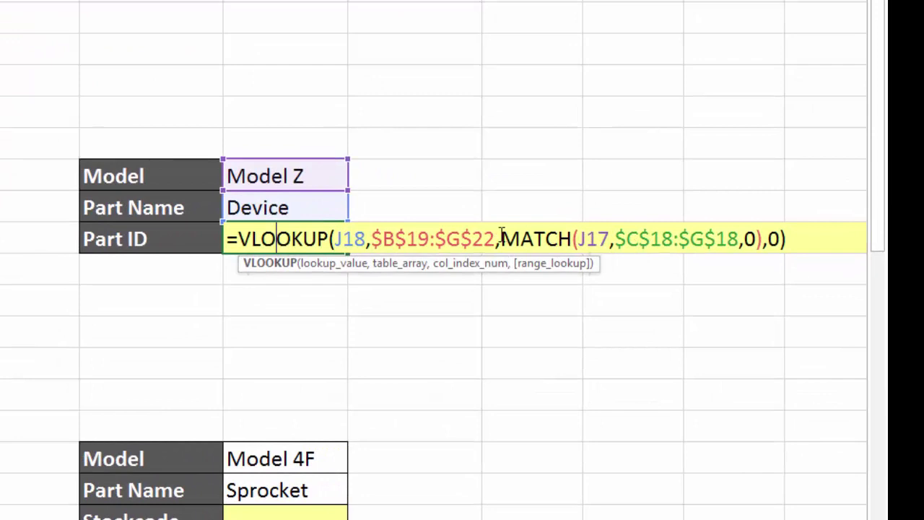
click(759, 239)
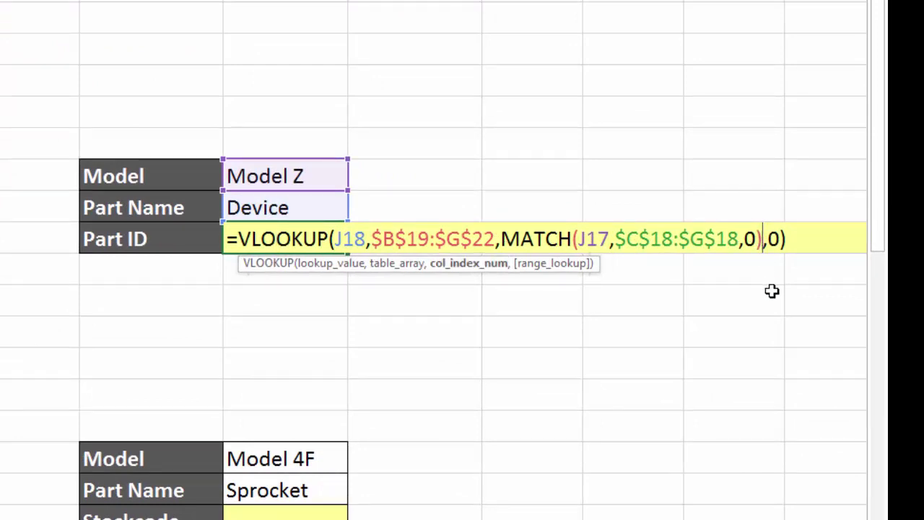
text(+1)
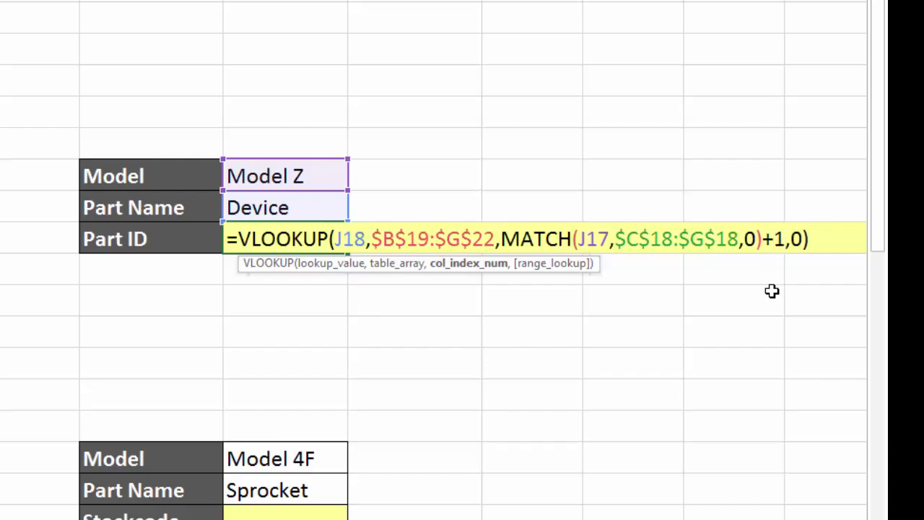
key(Return)
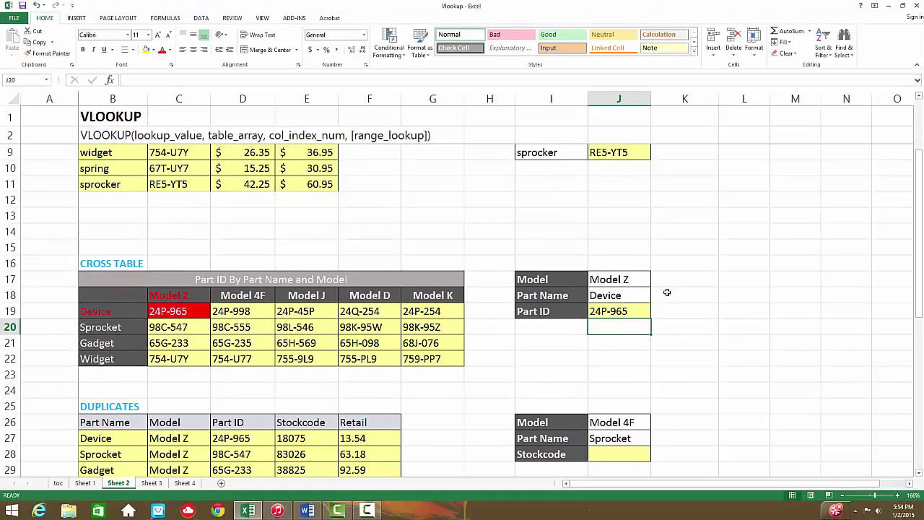
- Set the model in J17 to Model K to test the corrected cross table lookup
click(632, 280)
click(654, 282)
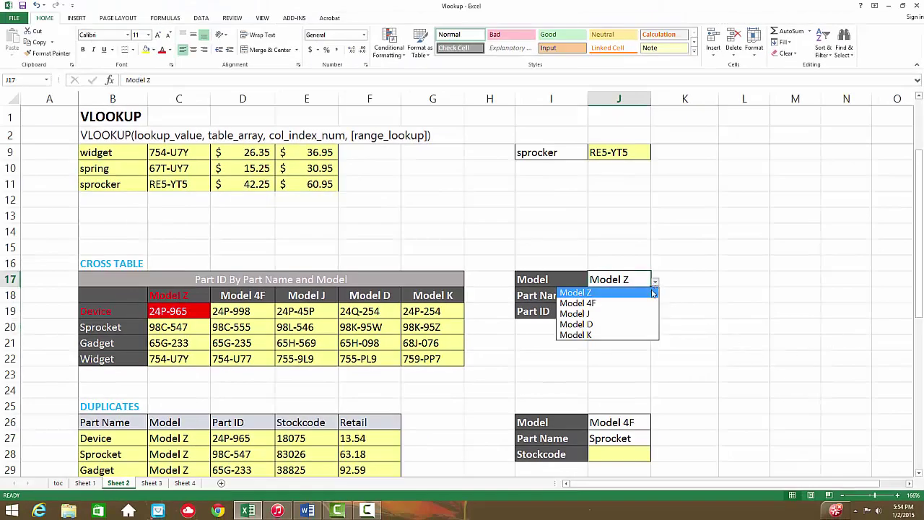
click(604, 335)
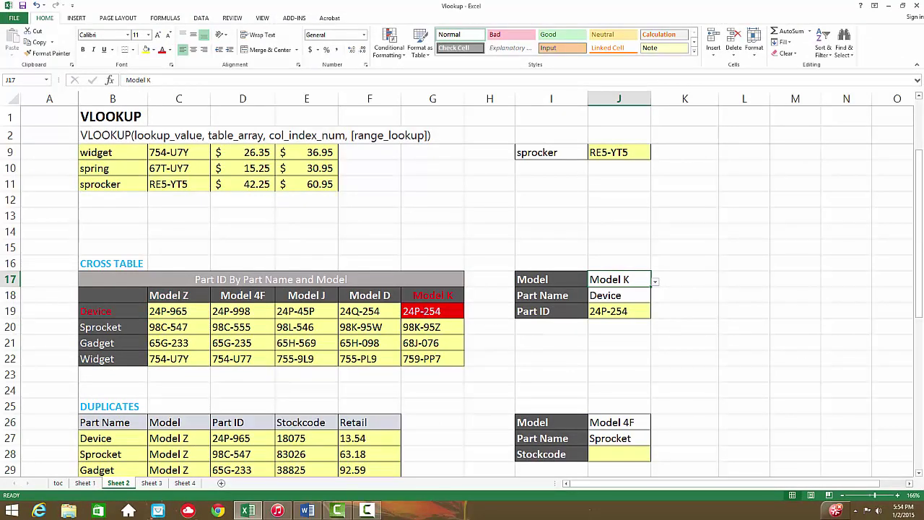
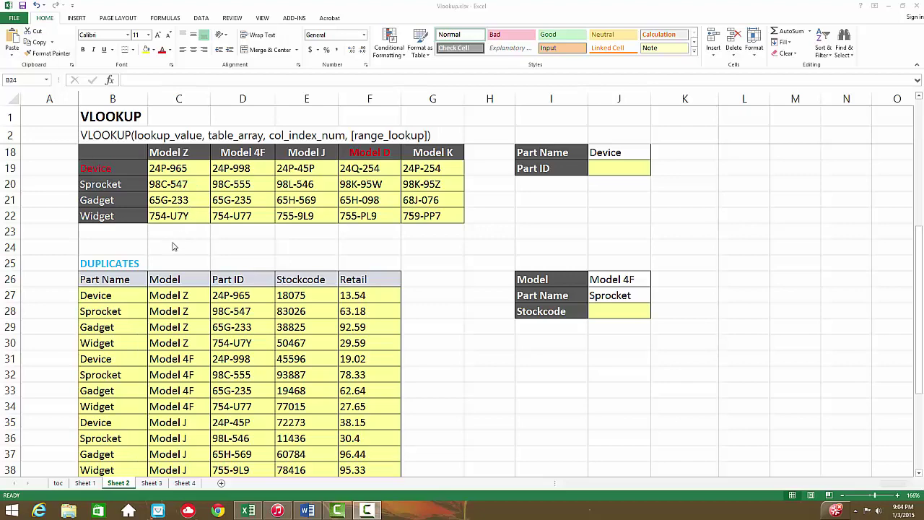
- Set the Duplicates lookup's model in J26 to Model J and its part name in J27 to Sprocket
click(141, 283)
scroll(142, 283, down, 1)
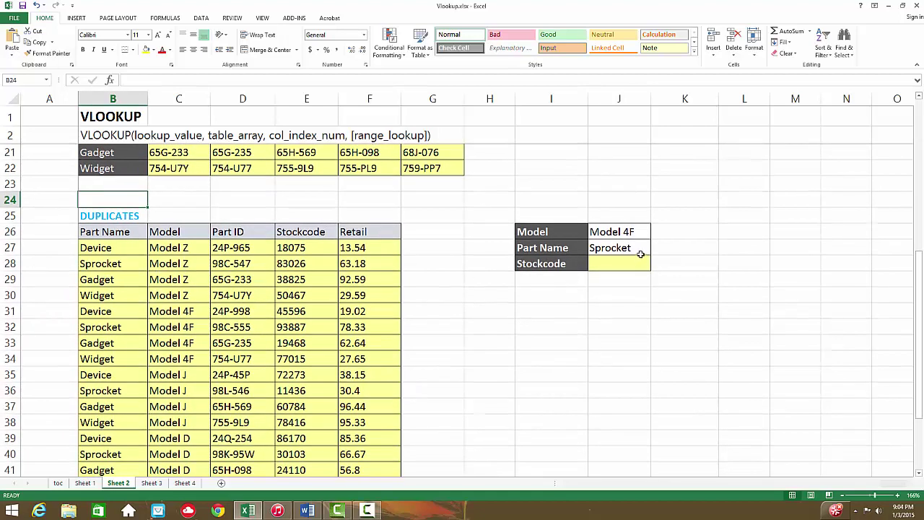
click(606, 234)
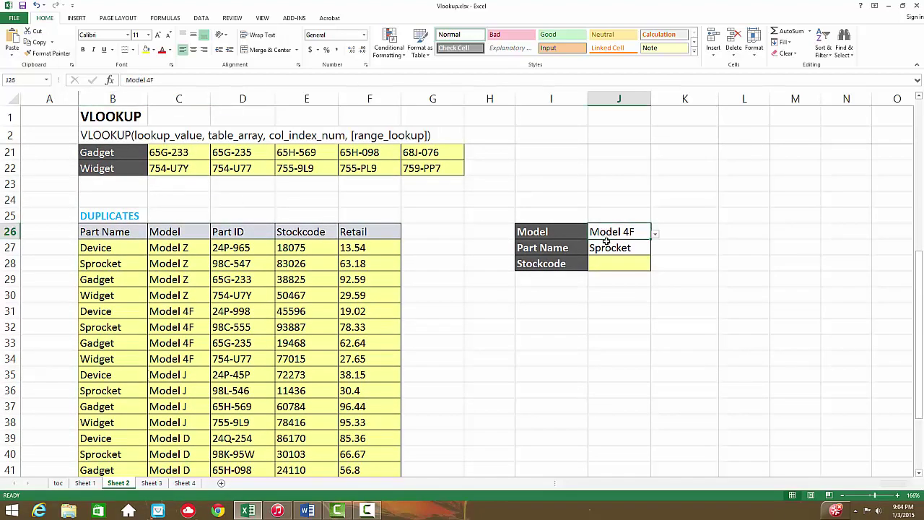
click(655, 235)
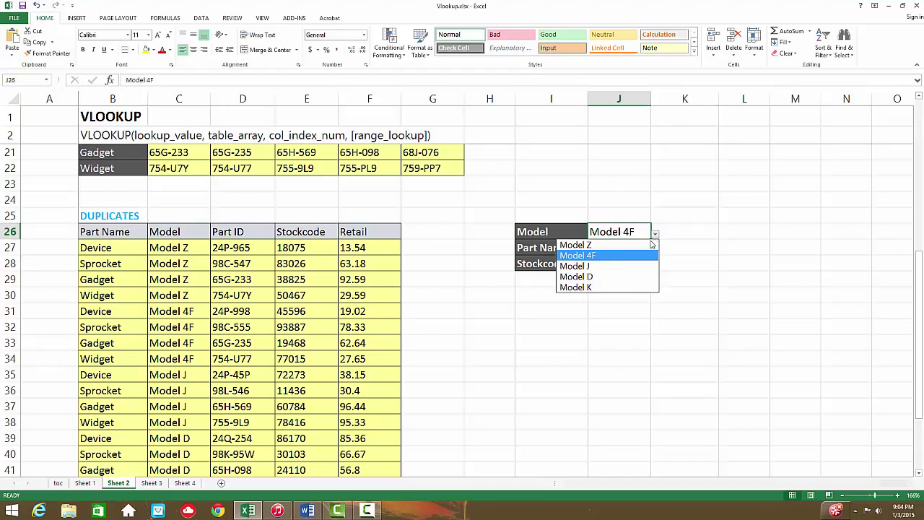
click(596, 266)
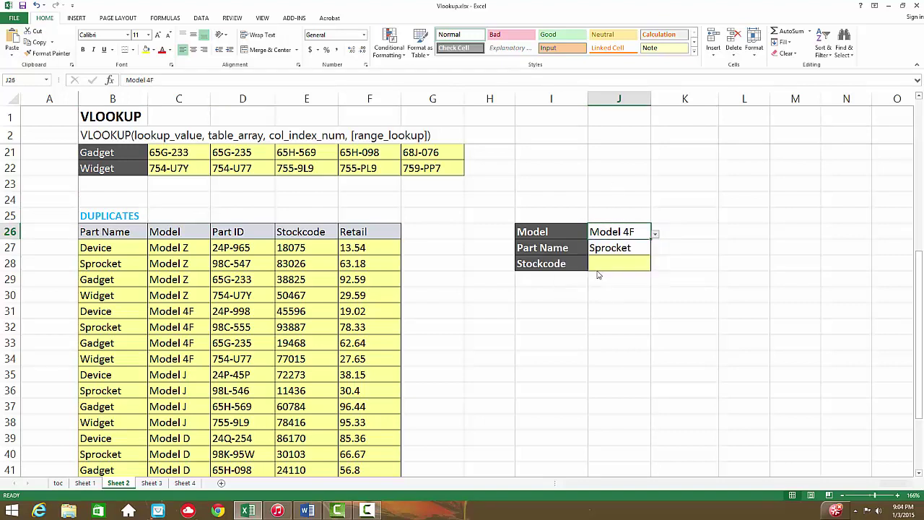
click(645, 248)
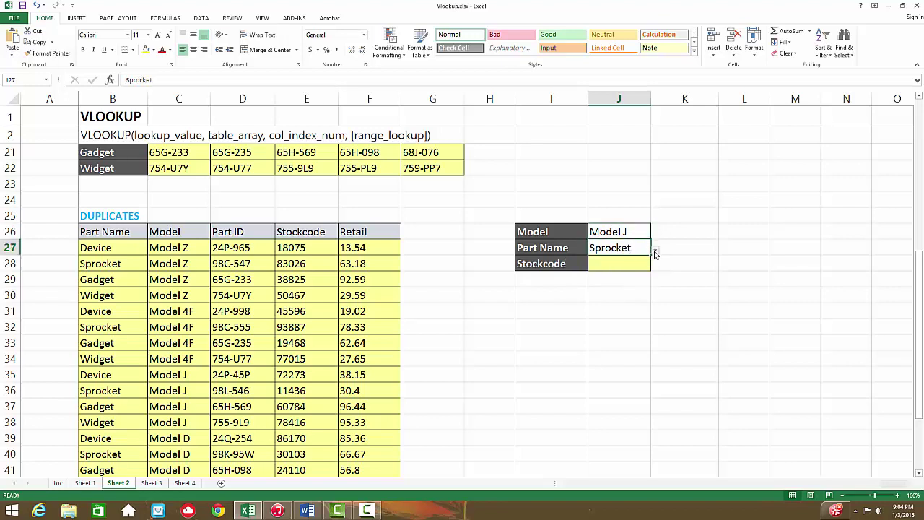
click(654, 254)
click(625, 274)
click(594, 266)
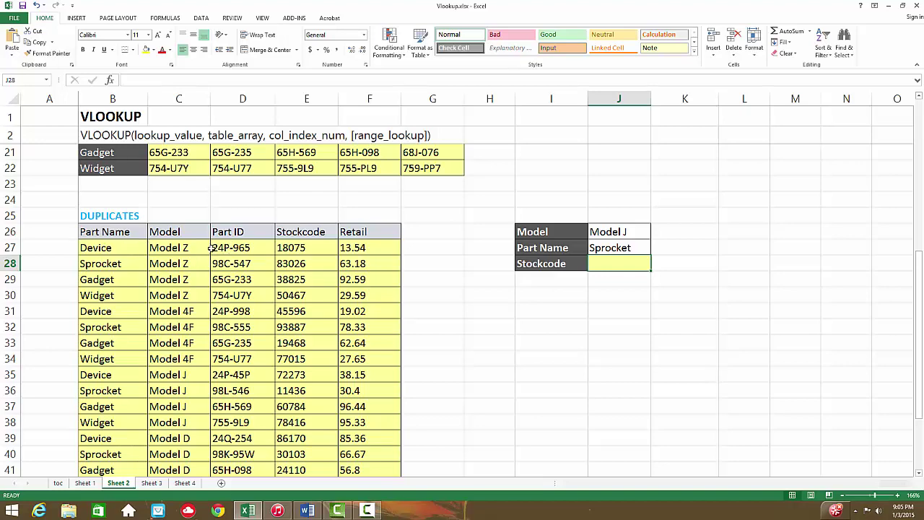
- Move the Part ID, Stockcode and Retail data in D26:F46 one column over to E26:G46, freeing column D for a helper column
scroll(210, 248, down, 1)
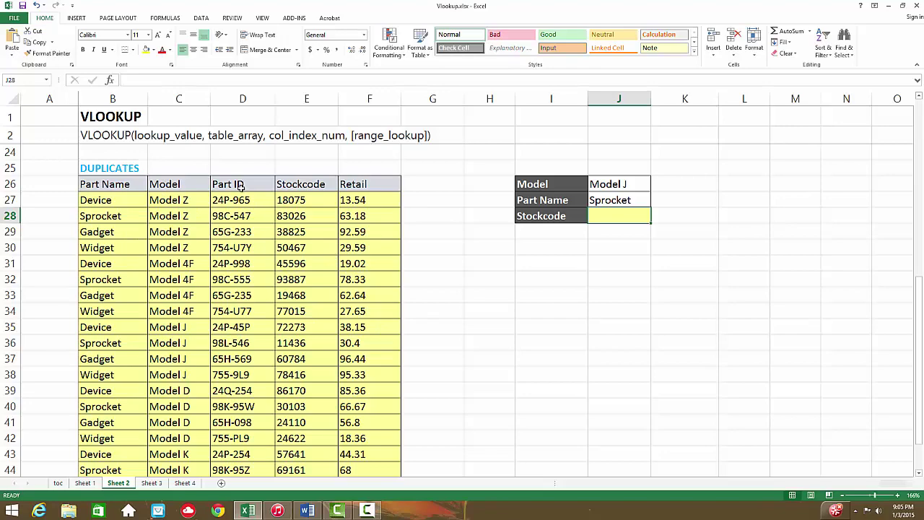
drag(241, 188, 371, 440)
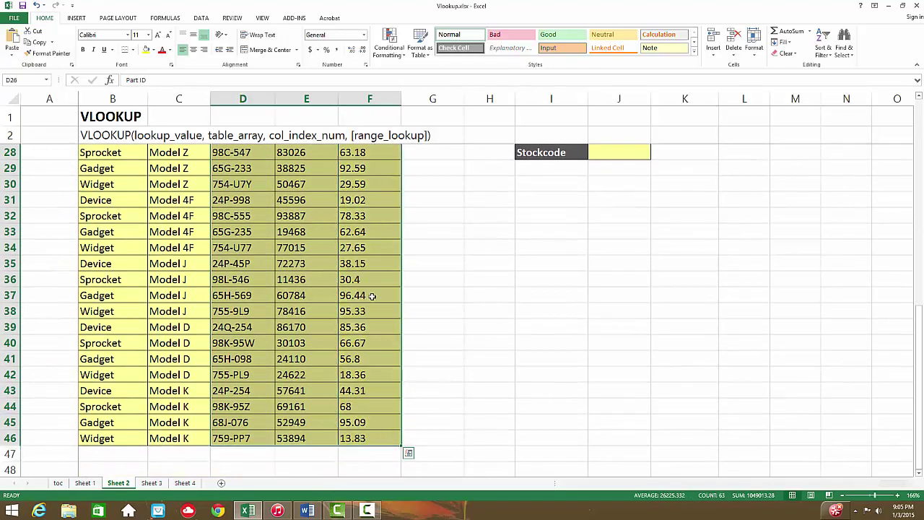
scroll(372, 296, up, 3)
drag(293, 256, 355, 257)
- Enter the formula =B26&"|"&C26 in D26 to join the Part Name and Model headings with a pipe separator
click(252, 263)
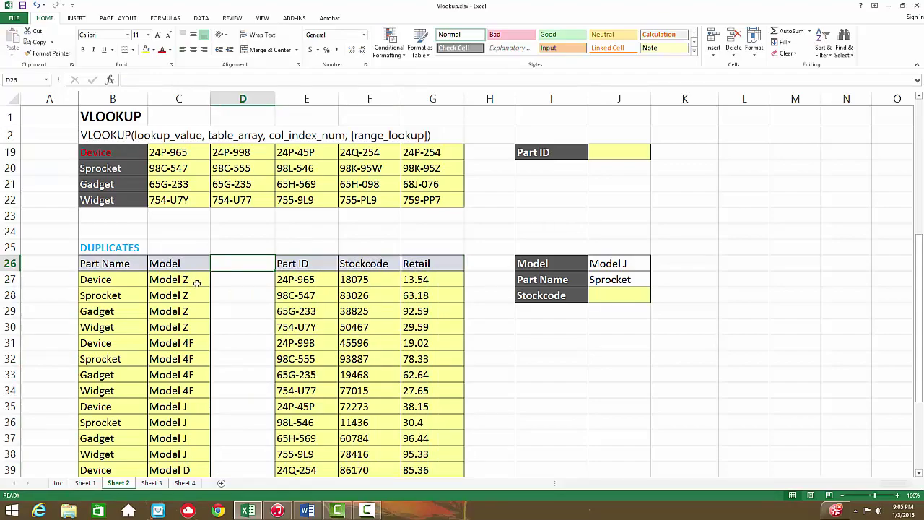
text(=)
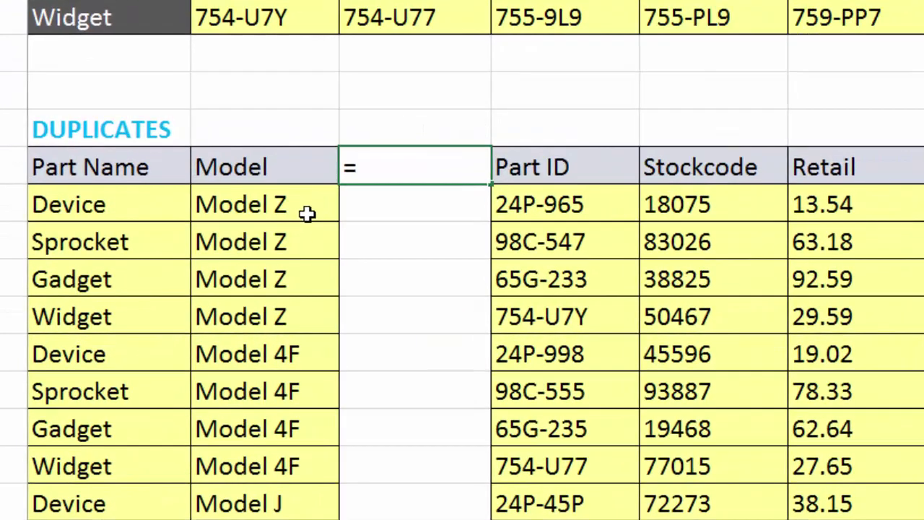
key(Left)
key(Left)
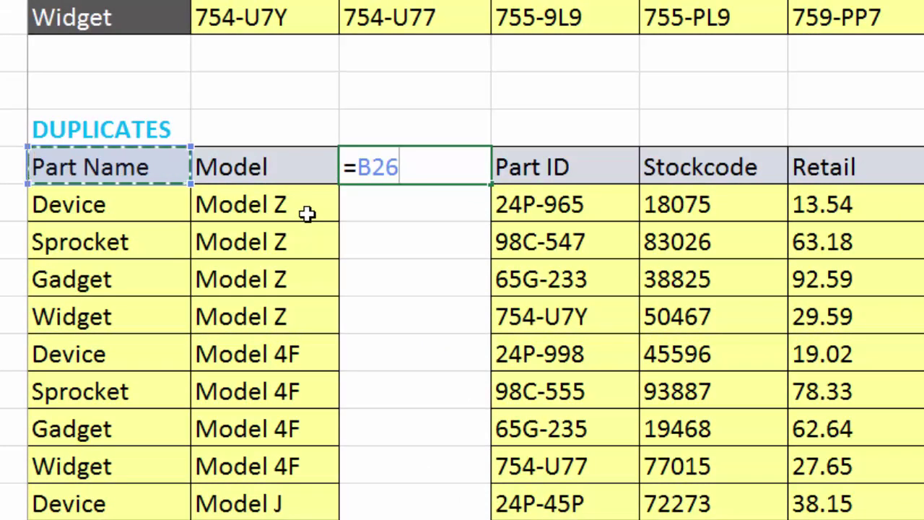
text(&)
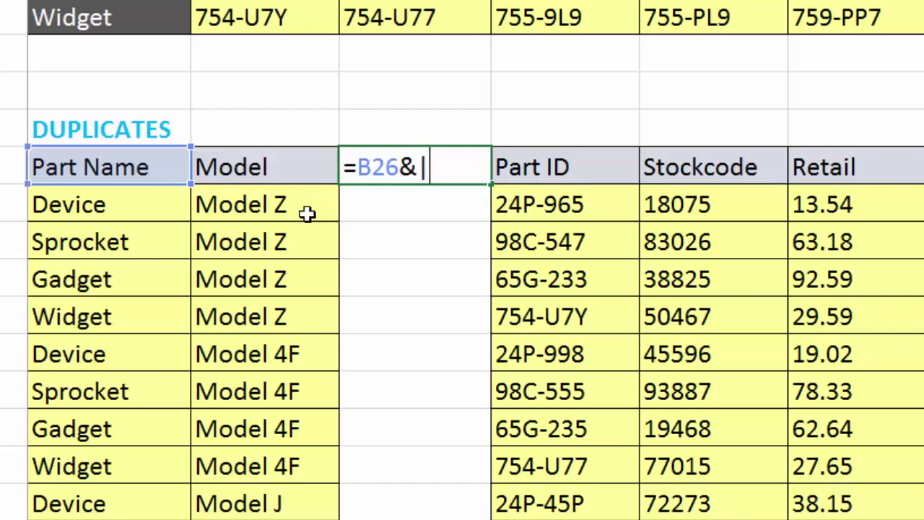
key(BackSpace)
text(" | ")
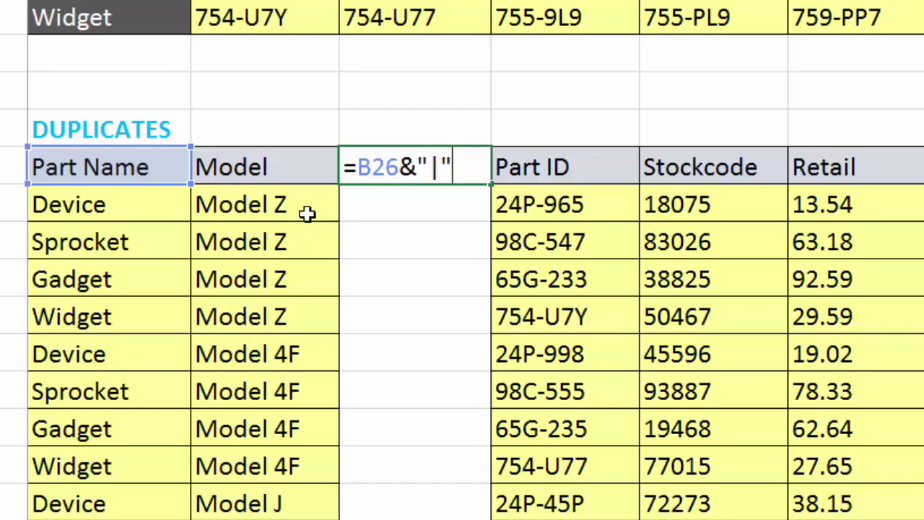
text(&)
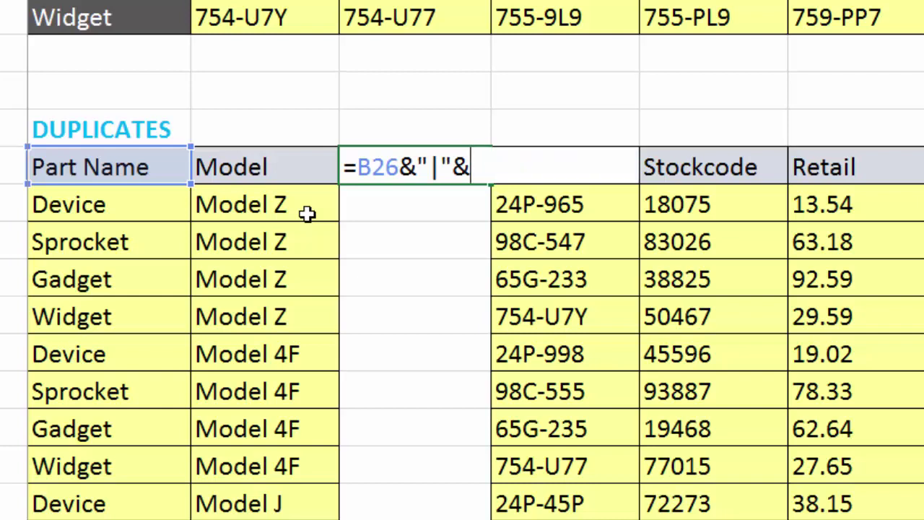
key(Left)
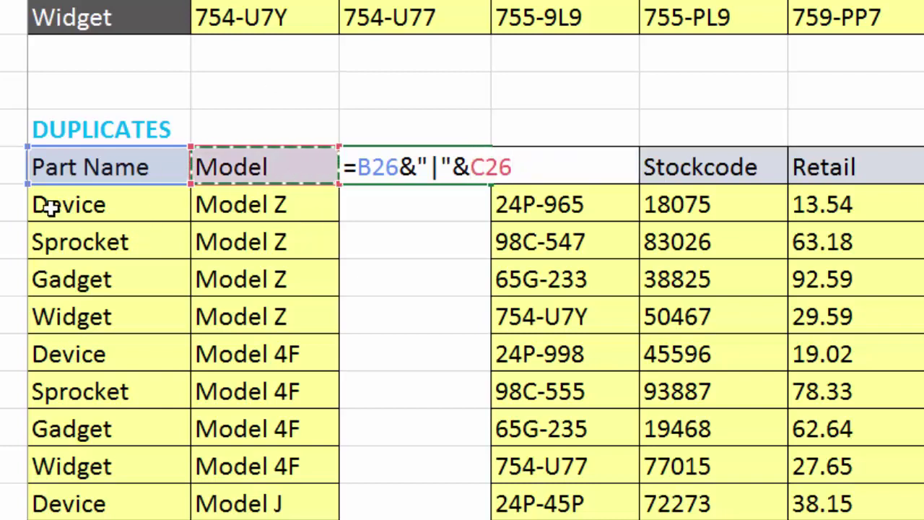
key(Return)
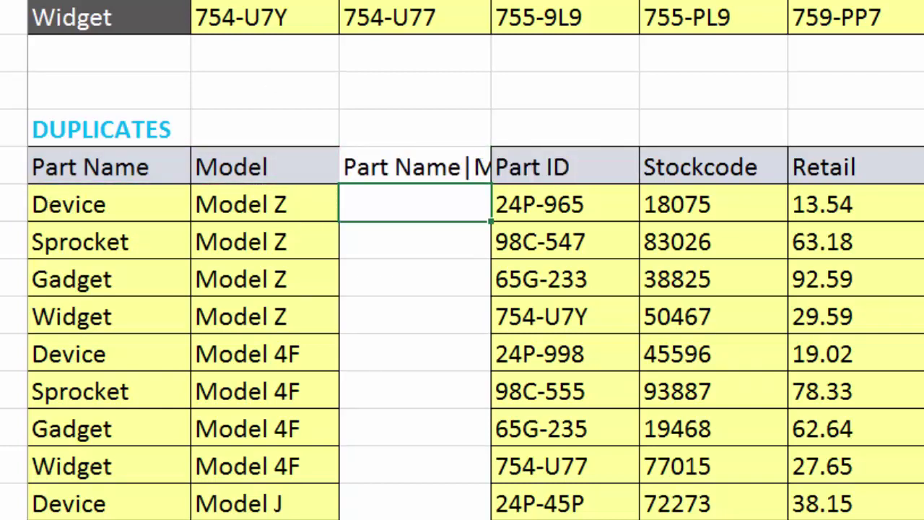
- Widen column D to fit the combined heading and fill D26's formula down to D46
drag(491, 2, 578, 2)
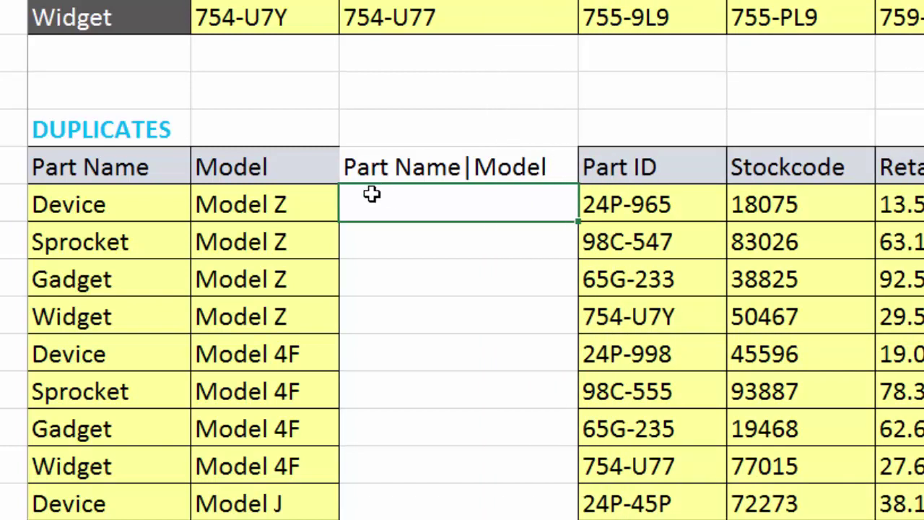
click(397, 170)
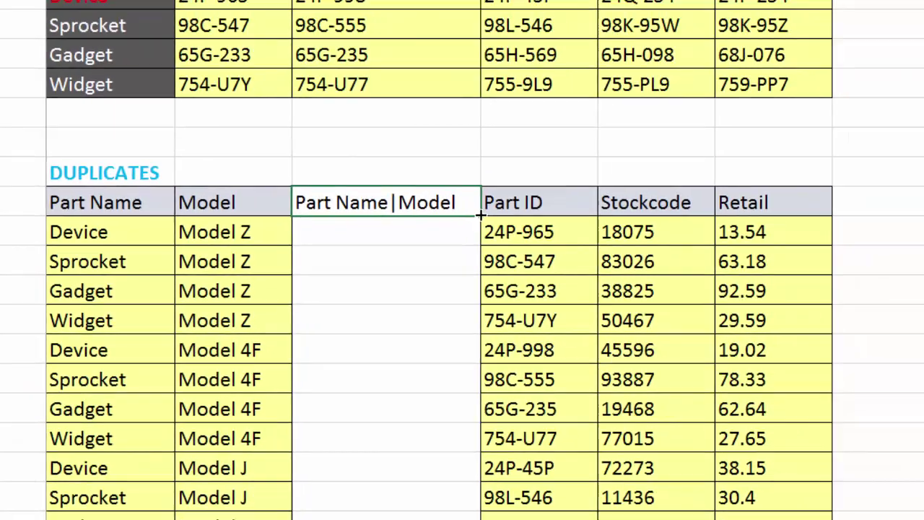
double_click(578, 184)
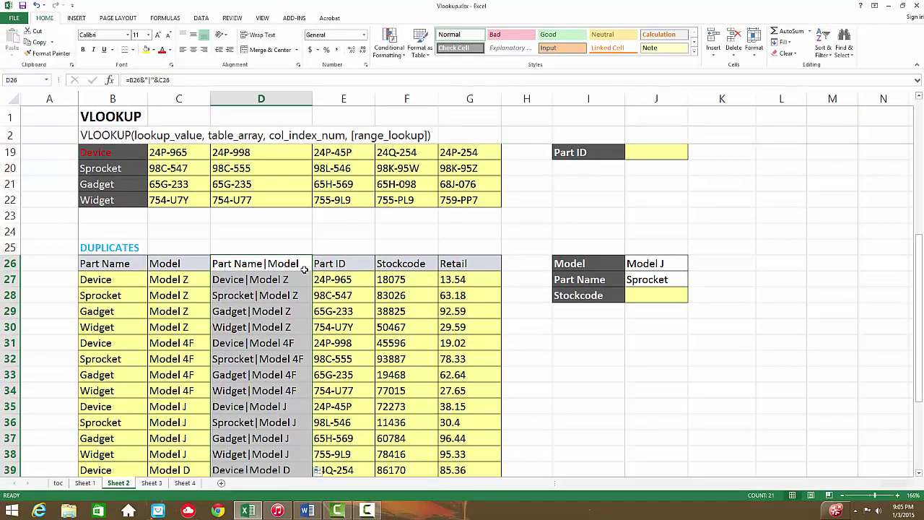
- Examine the combined keys in column D against the part name and model cells they join in columns B and C
scroll(244, 281, down, 3)
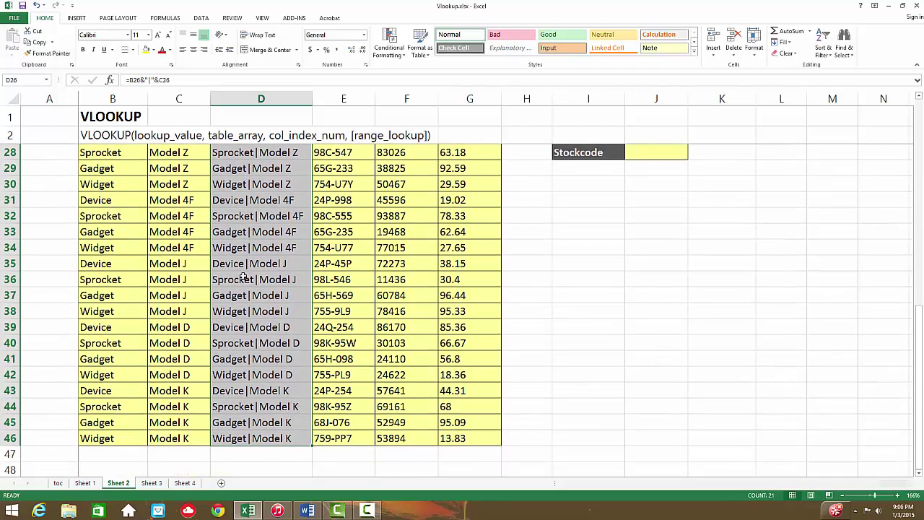
scroll(243, 278, up, 1)
click(229, 185)
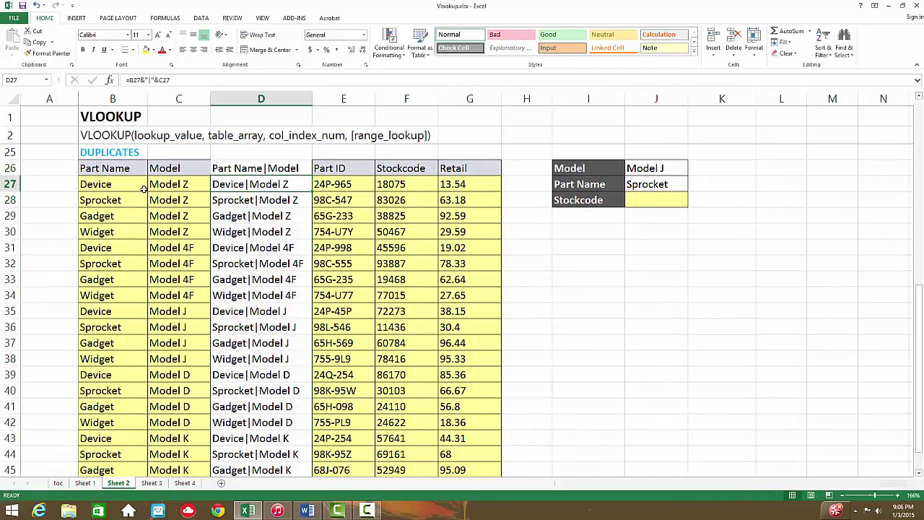
click(117, 187)
click(165, 187)
click(129, 187)
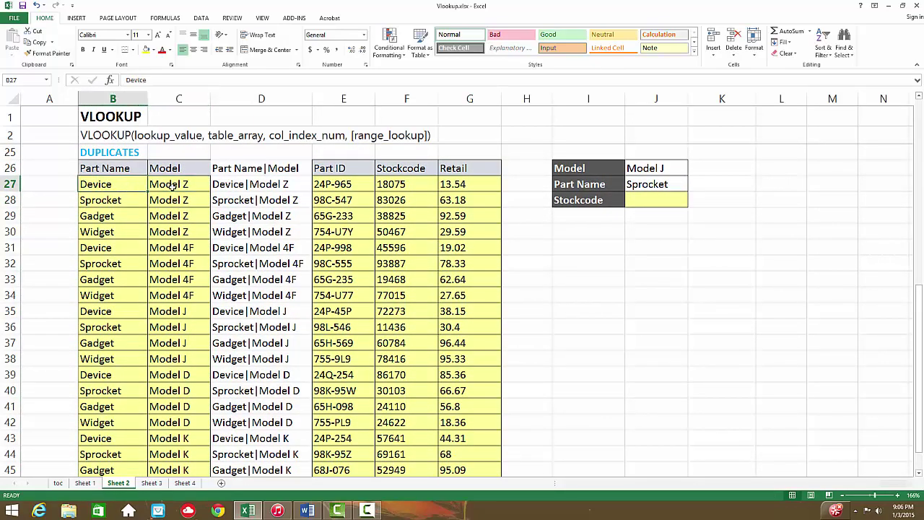
click(172, 187)
click(129, 187)
click(250, 202)
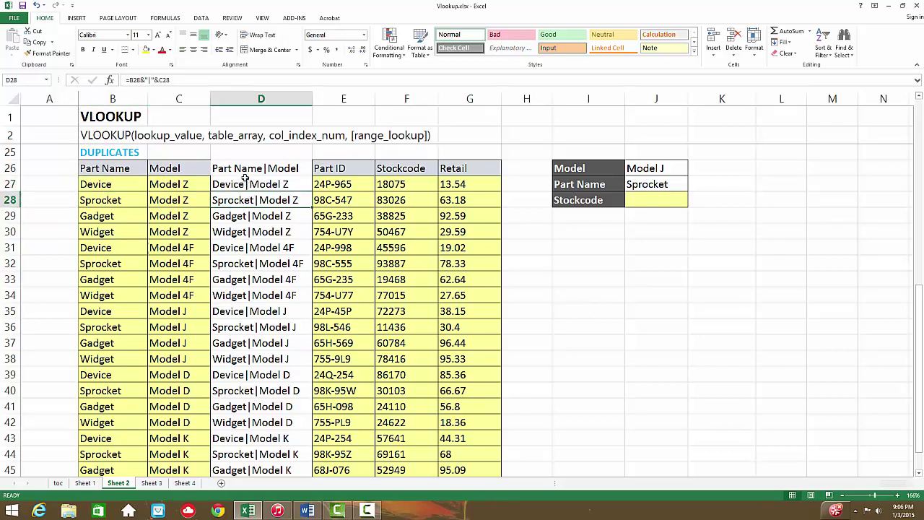
- Copy the Model heading's formatting from C26 onto the combined Part Name|Model heading in D26, keeping its formula
click(245, 171)
click(190, 170)
right_click(193, 172)
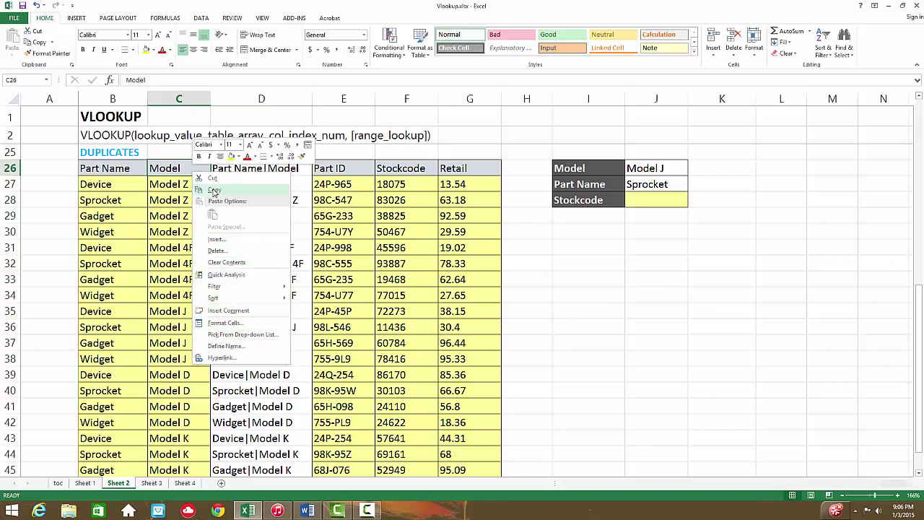
click(214, 189)
right_click(252, 172)
click(323, 209)
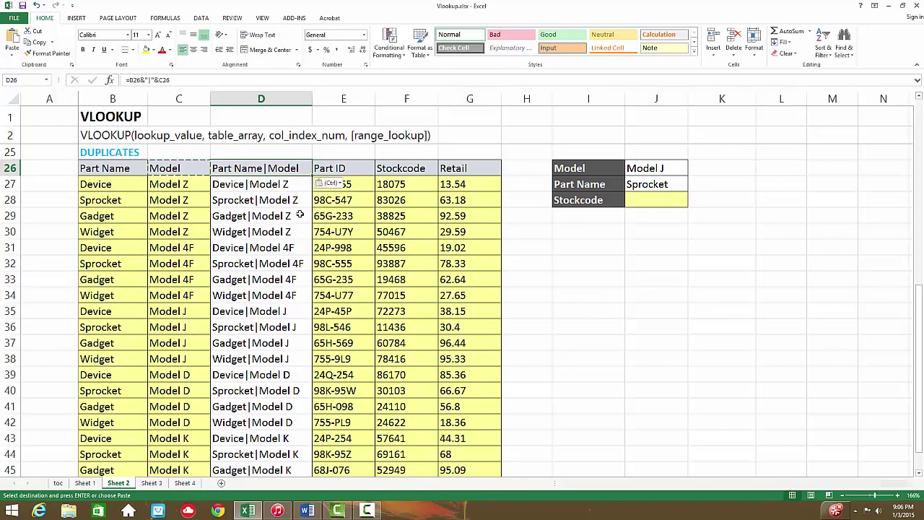
- Apply the formatting of cell C27 to the combined keys in D27:D46 without changing their formulas
click(194, 189)
right_click(193, 189)
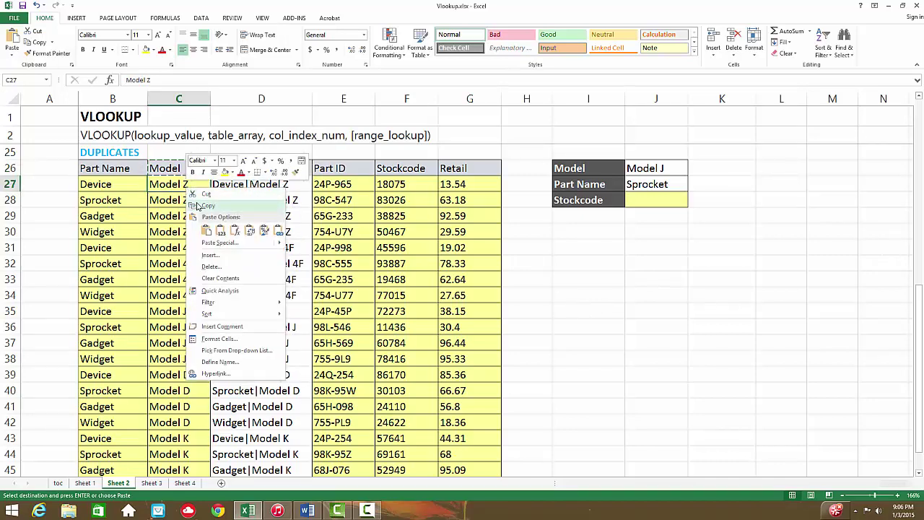
click(215, 205)
drag(245, 184, 264, 438)
right_click(265, 438)
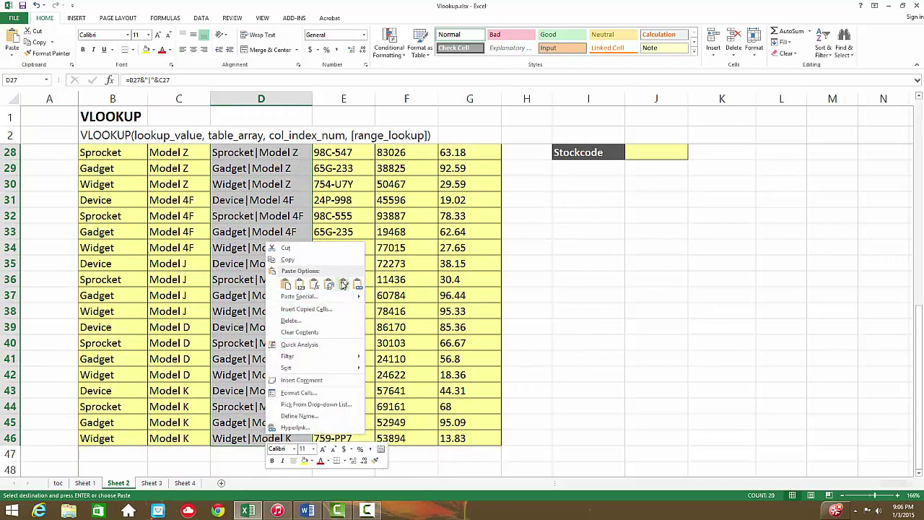
click(343, 283)
scroll(324, 280, up, 4)
scroll(324, 279, down, 1)
click(246, 230)
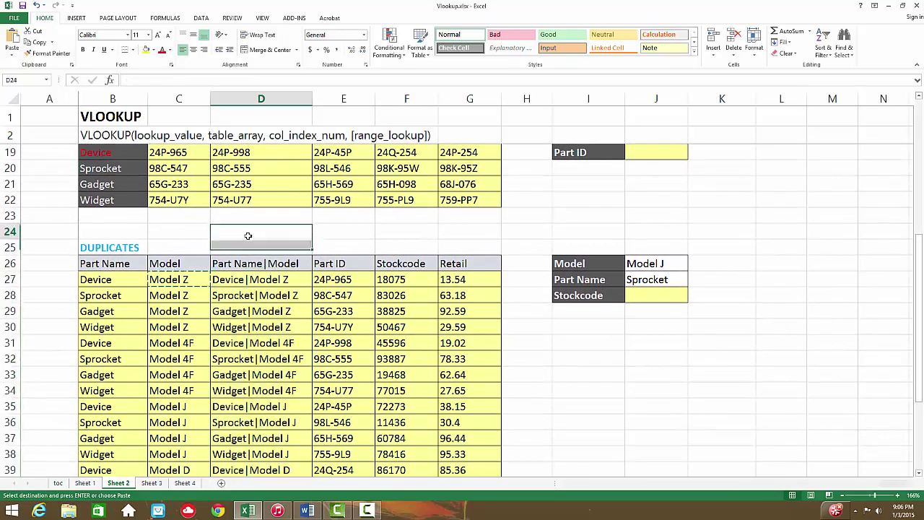
key(Escape)
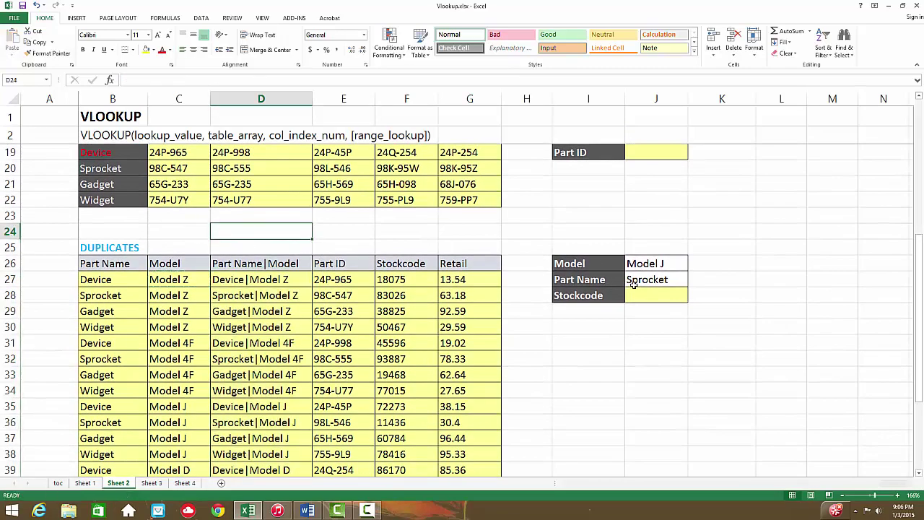
- Begin a VLOOKUP formula in Stockcode cell J28 with the joined lookup value J27 & "|" & J26
click(657, 292)
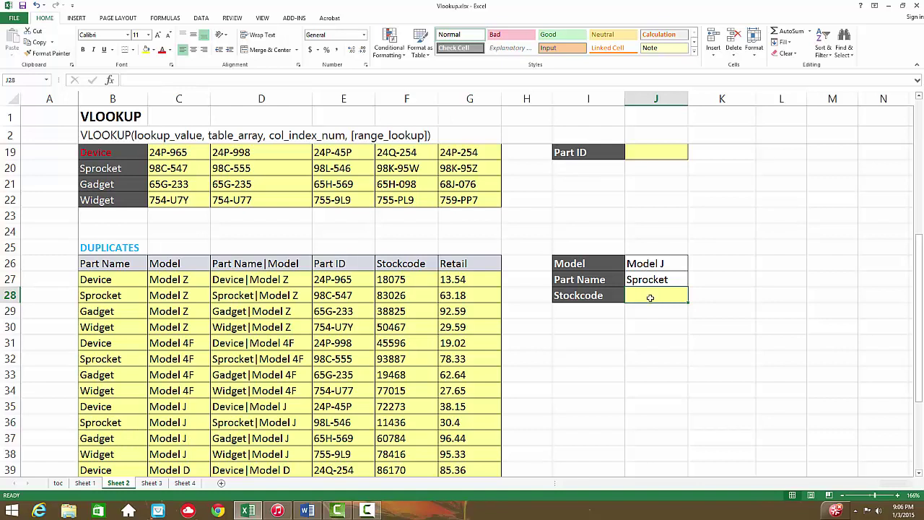
text(=)
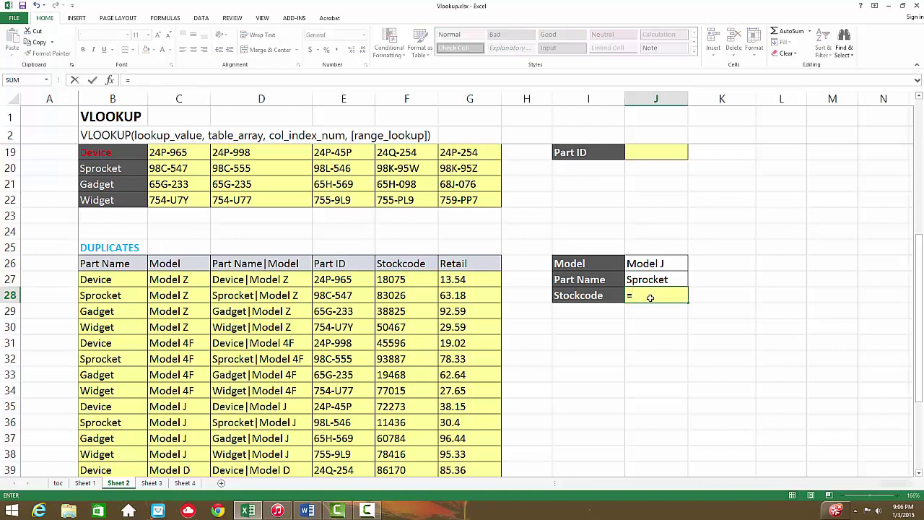
text(vlo)
key(Tab)
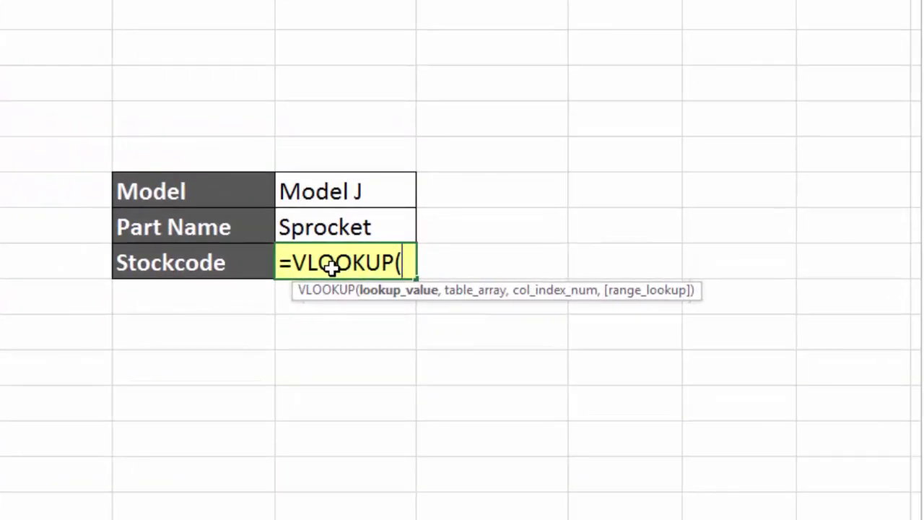
click(369, 227)
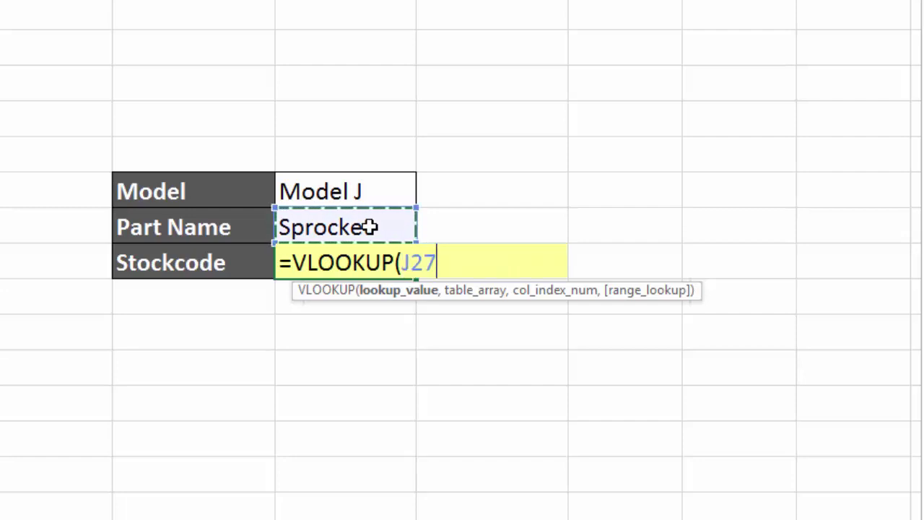
text(& ")
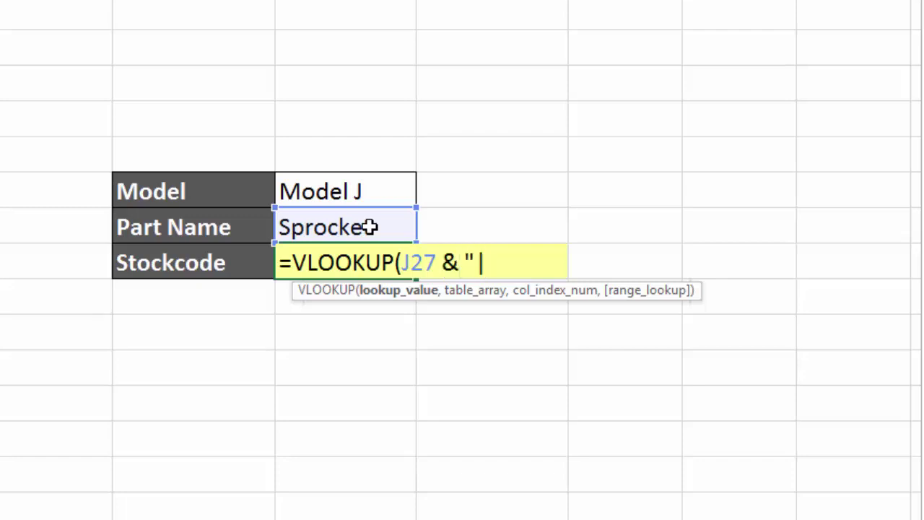
text( " &)
key(Up)
key(Up)
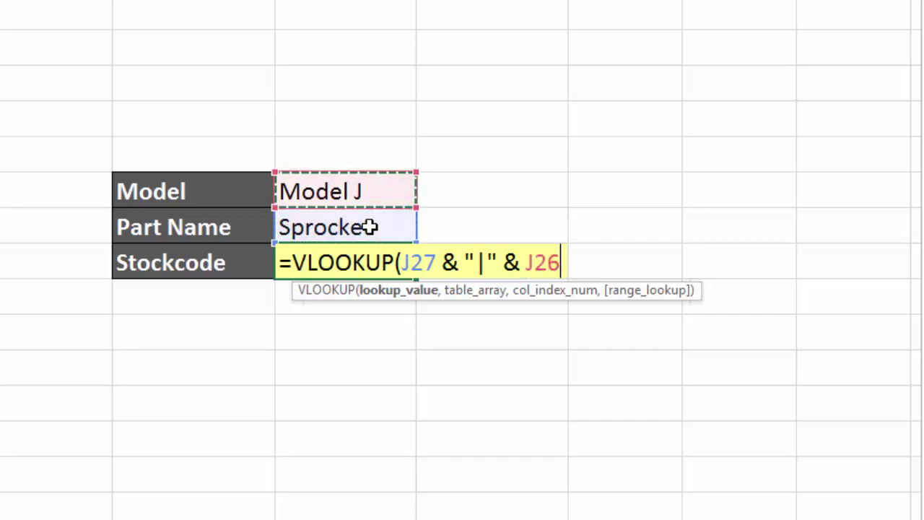
text(,)
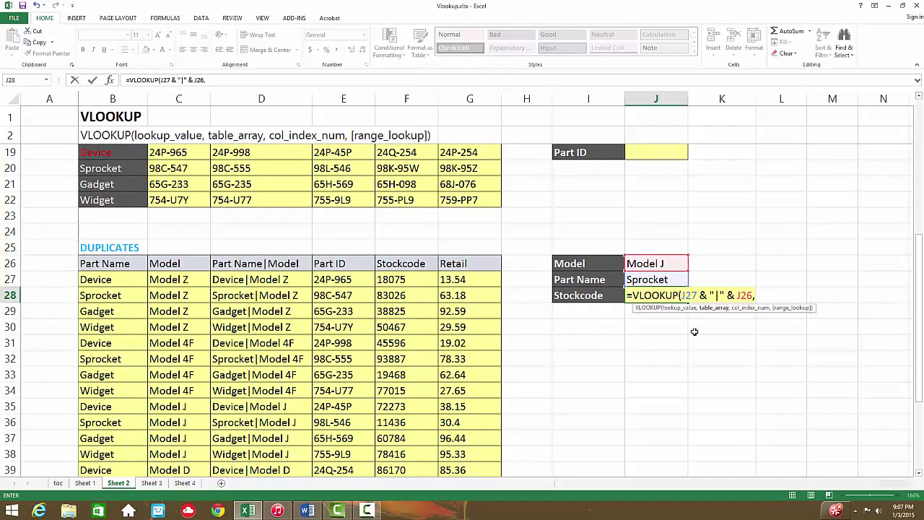
- Complete the VLOOKUP in J28 with the absolute table array $B$27:$G$46, column index 5 and exact match 0
drag(107, 277, 479, 435)
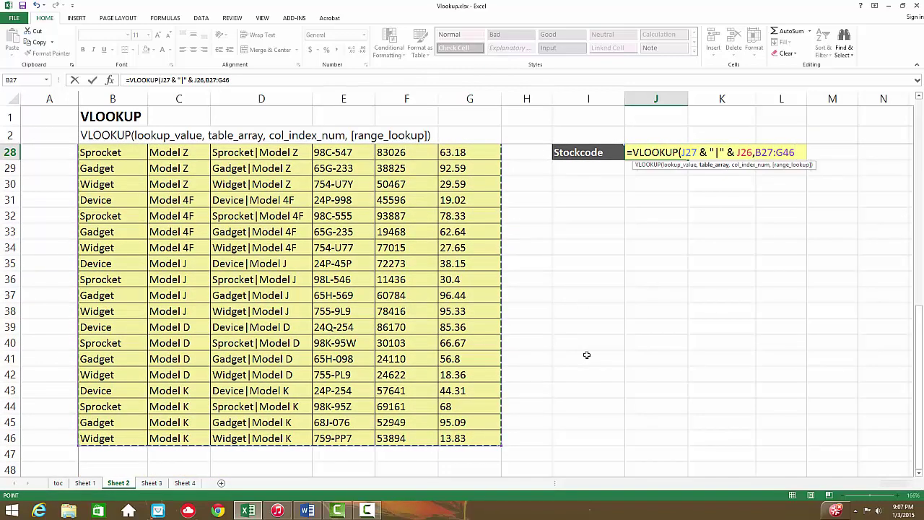
key(F4)
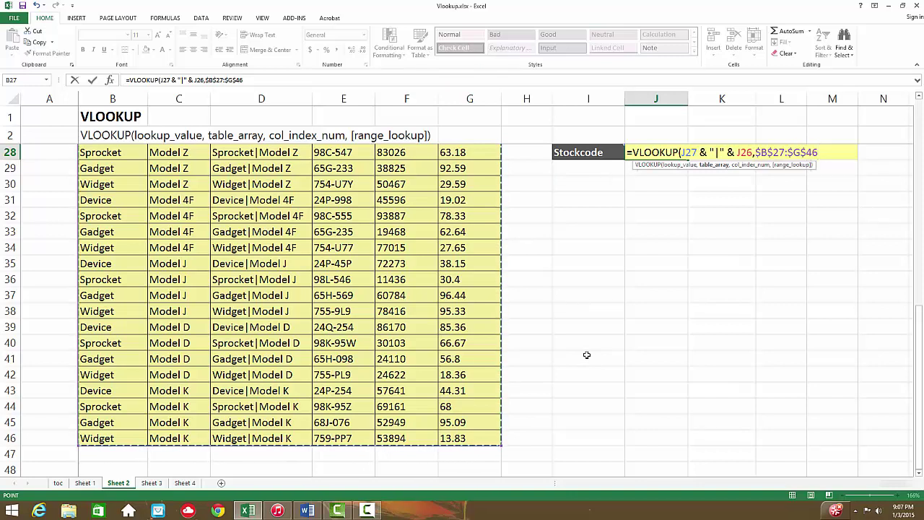
text(,)
scroll(482, 300, up, 3)
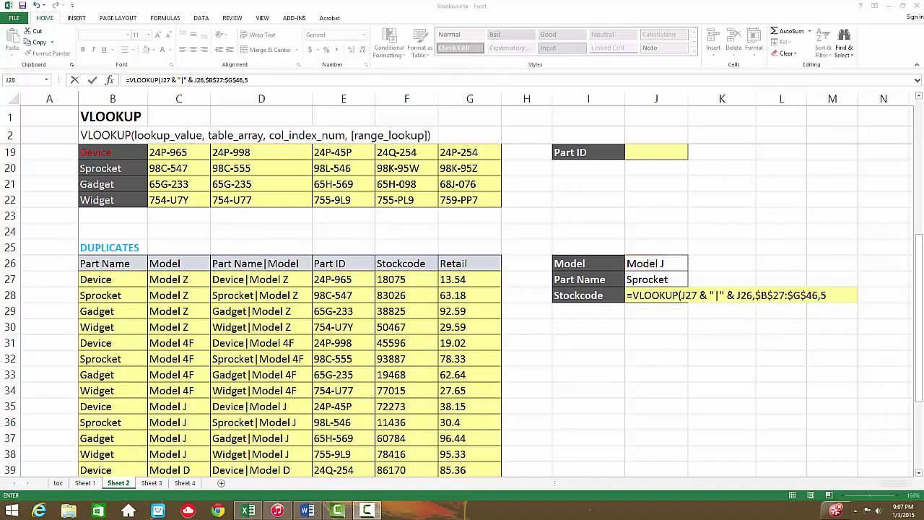
click(832, 296)
text(,)
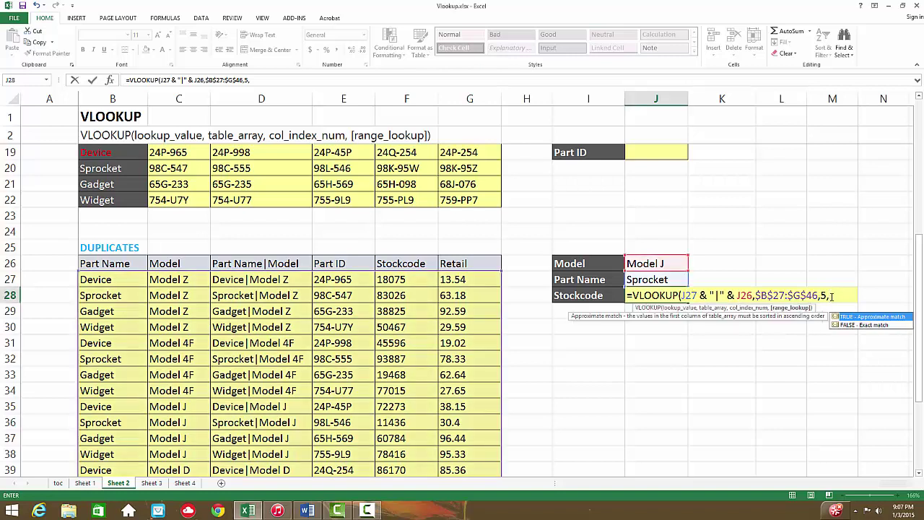
text(0))
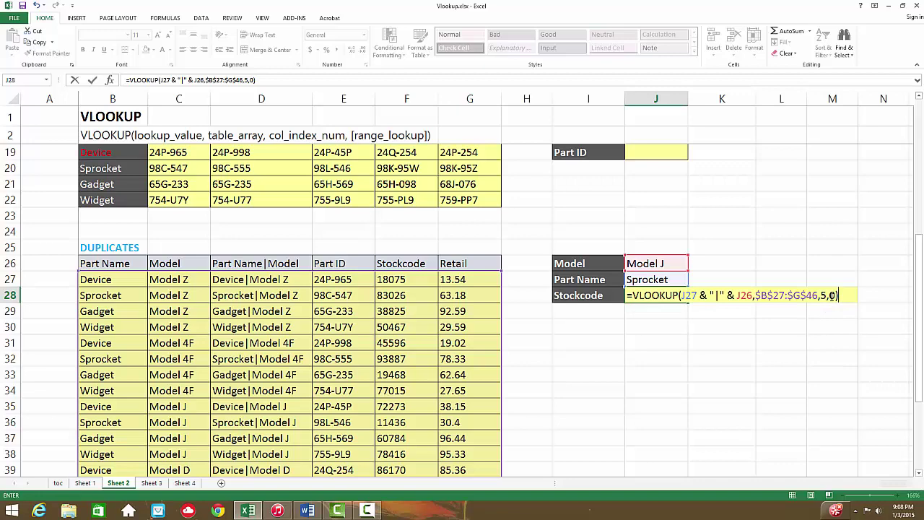
key(Return)
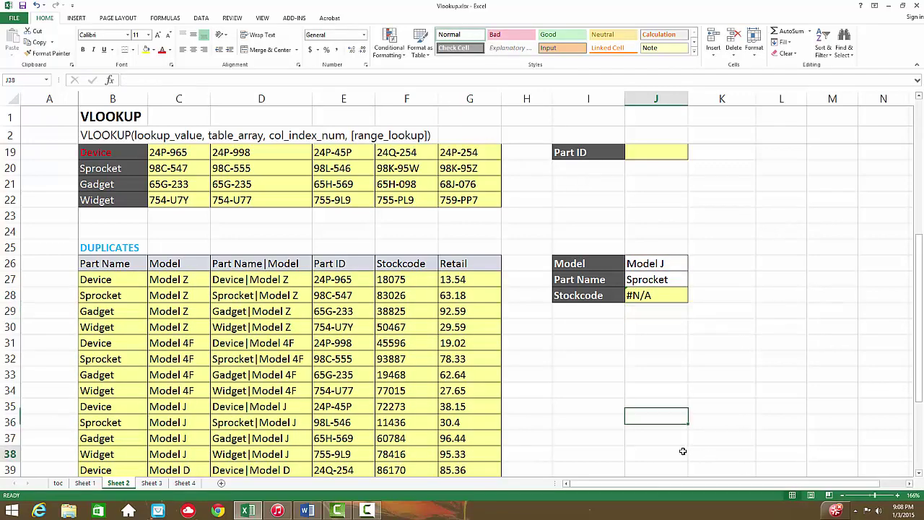
- Change the table array in J28's VLOOKUP to $D$27:$G$46 so it starts at the helper column
scroll(671, 407, down, 1)
double_click(662, 249)
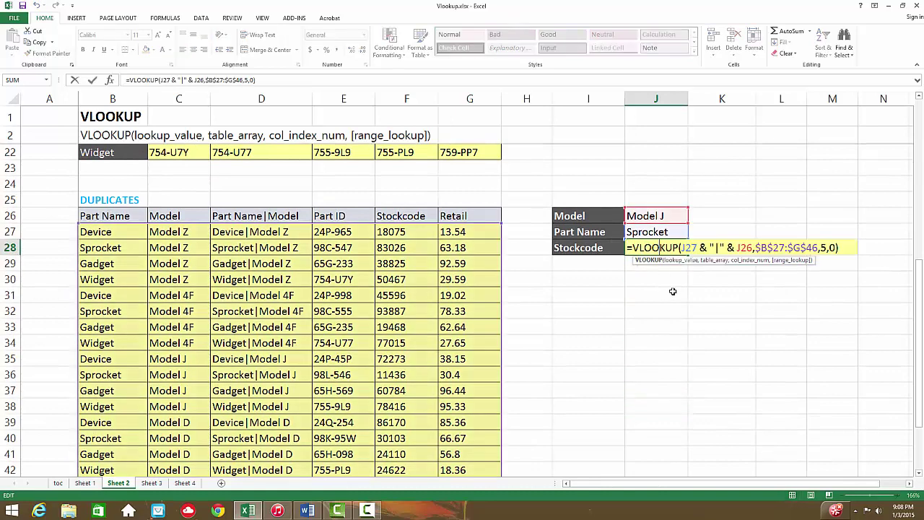
click(659, 248)
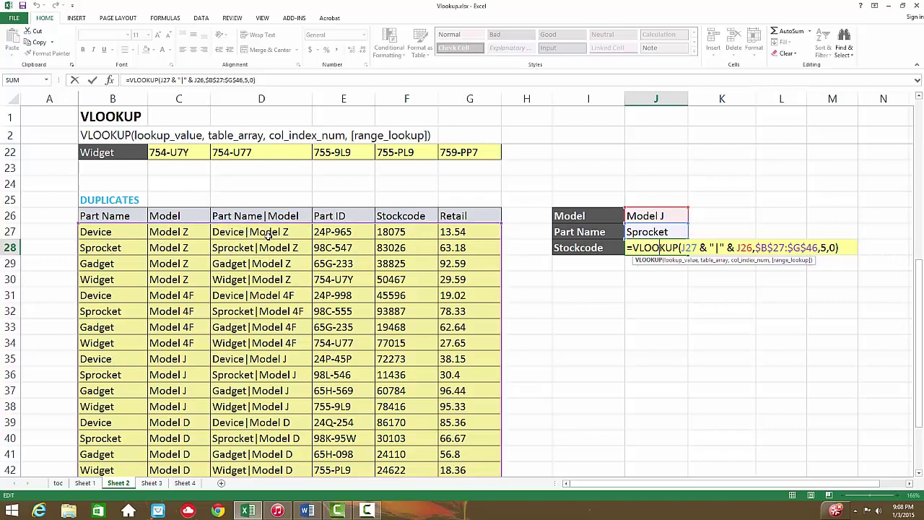
click(764, 247)
key(BackSpace)
text(D)
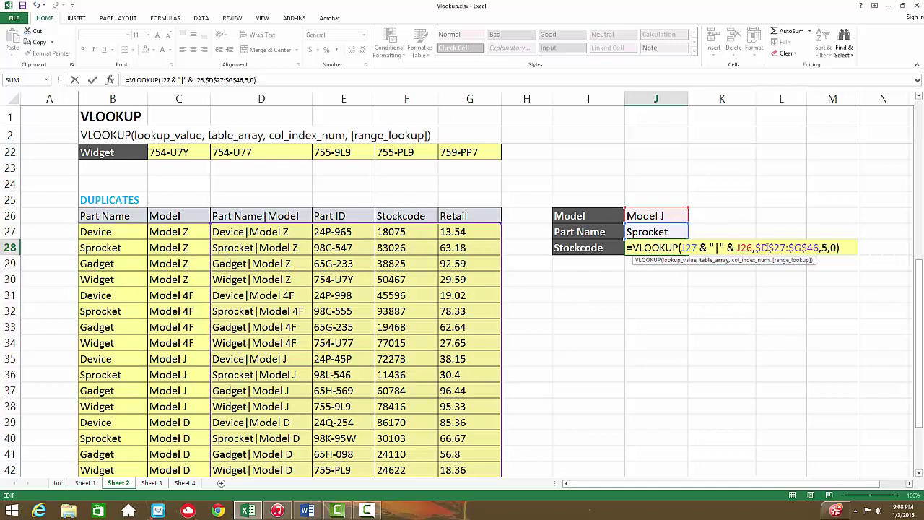
key(ctrl+Return)
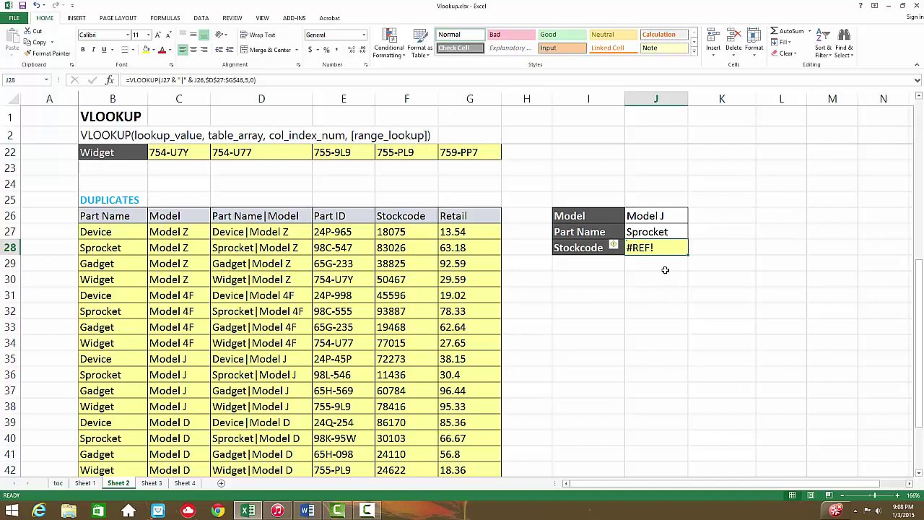
- Set the column index in J28's VLOOKUP to 3 to return the Stockcode column
double_click(664, 248)
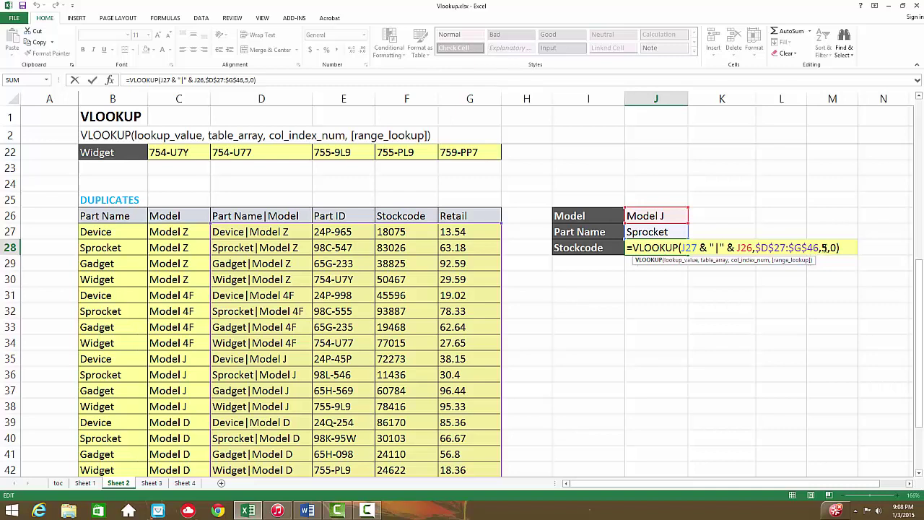
key(BackSpace)
text(3)
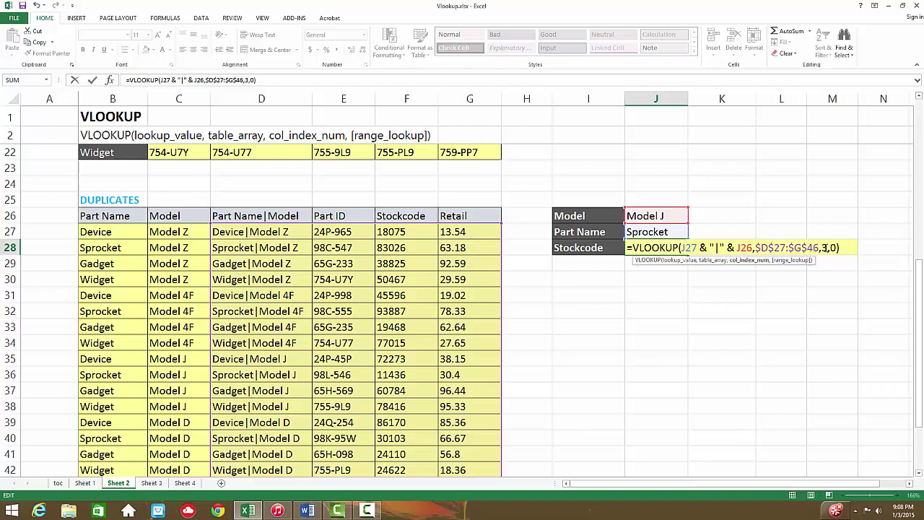
key(Return)
click(693, 330)
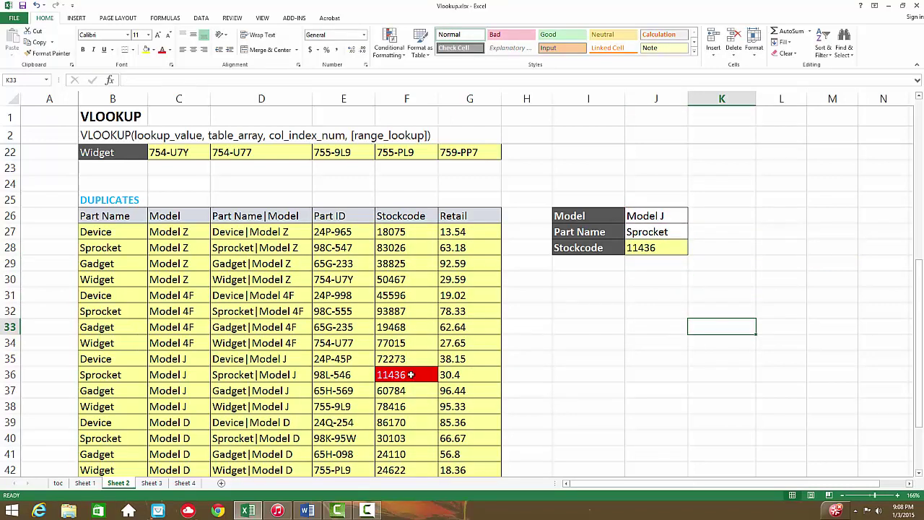
click(665, 250)
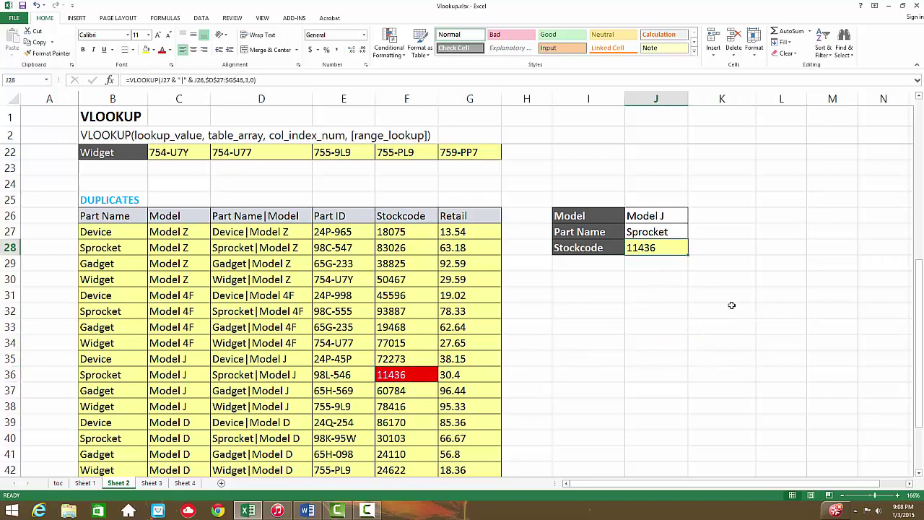
- Switch to Sheet 3 and examine the first three Sales thresholds and their Commision rates in A7:B9
click(680, 373)
scroll(683, 373, down, 4)
scroll(683, 373, up, 1)
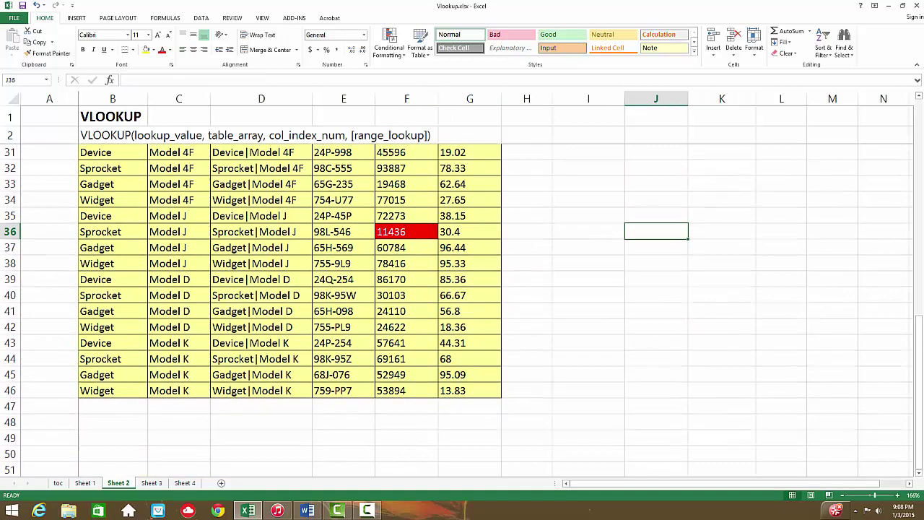
scroll(653, 435, up, 2)
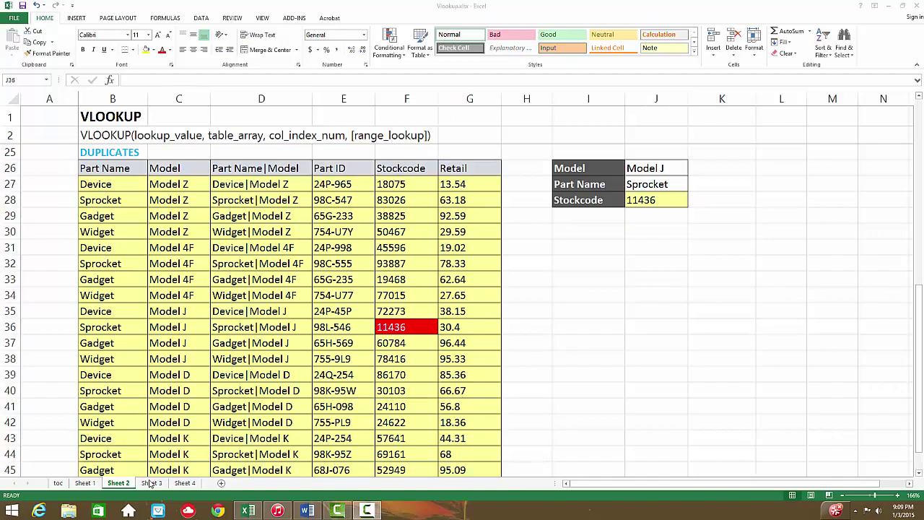
click(151, 482)
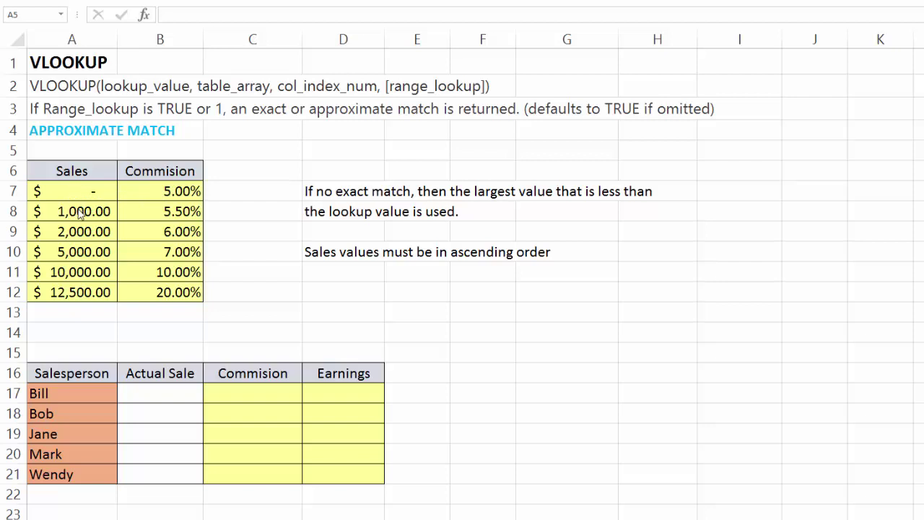
click(160, 191)
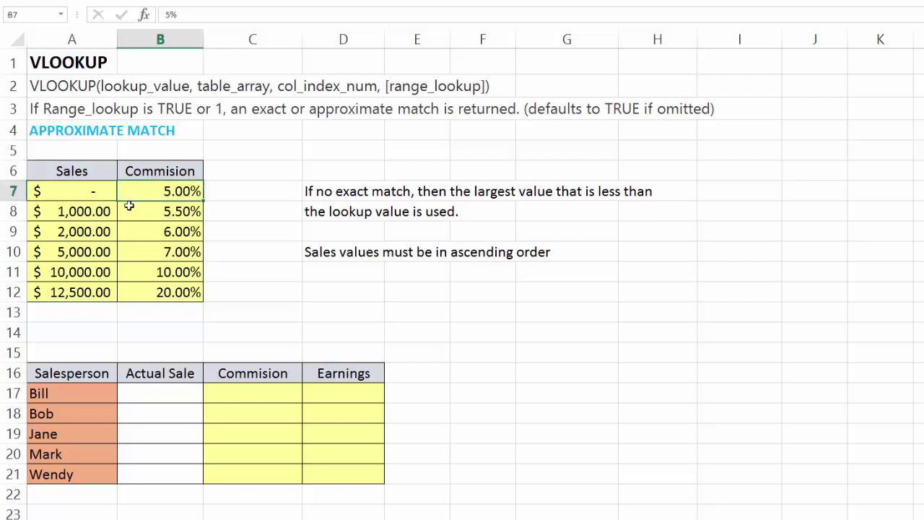
click(90, 212)
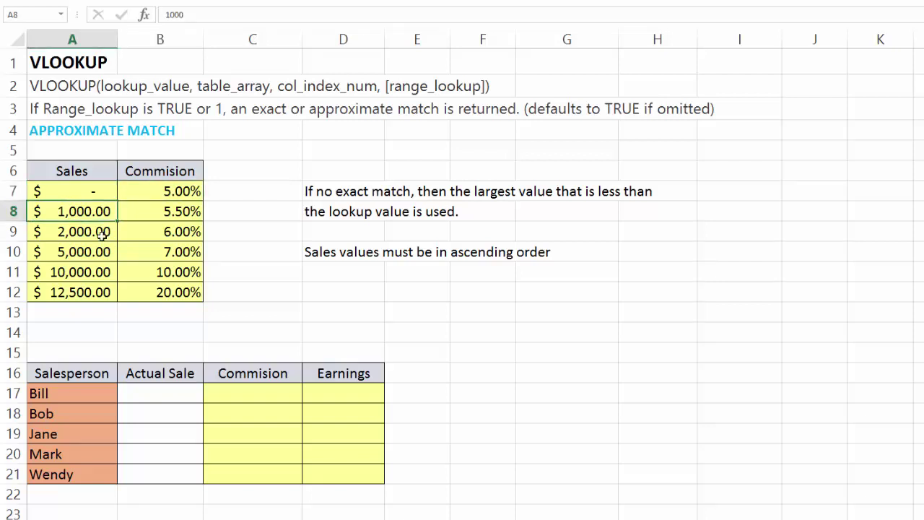
click(149, 211)
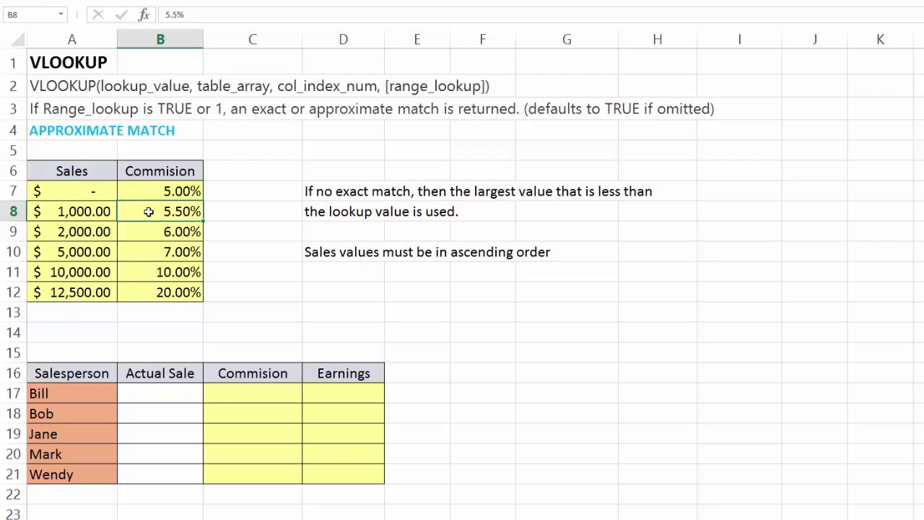
click(99, 231)
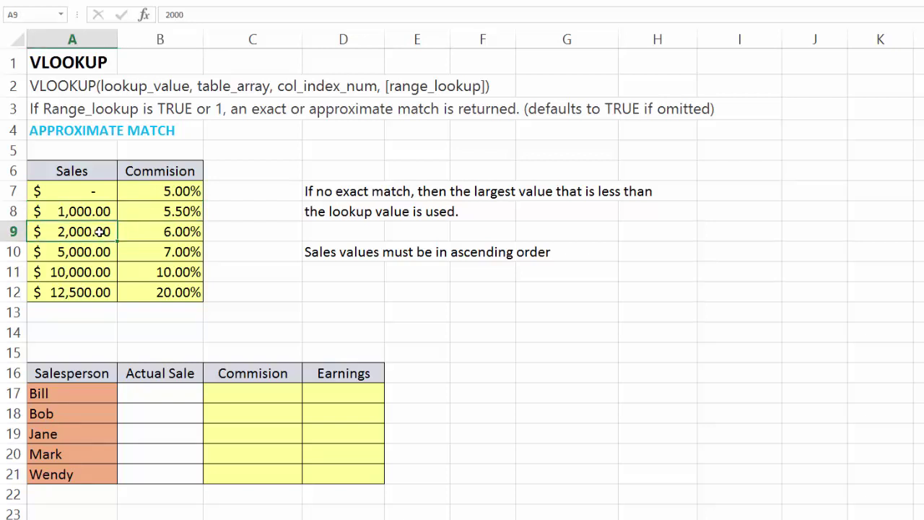
click(149, 231)
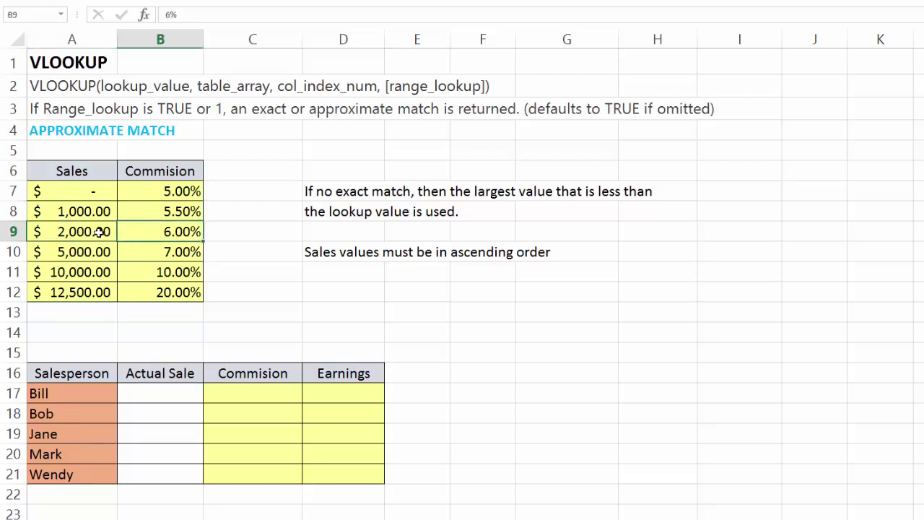
- Examine the remaining Sales thresholds and Commision rates in A9:B12 and the approximate-match note in D7:D8
click(99, 232)
click(137, 233)
click(86, 253)
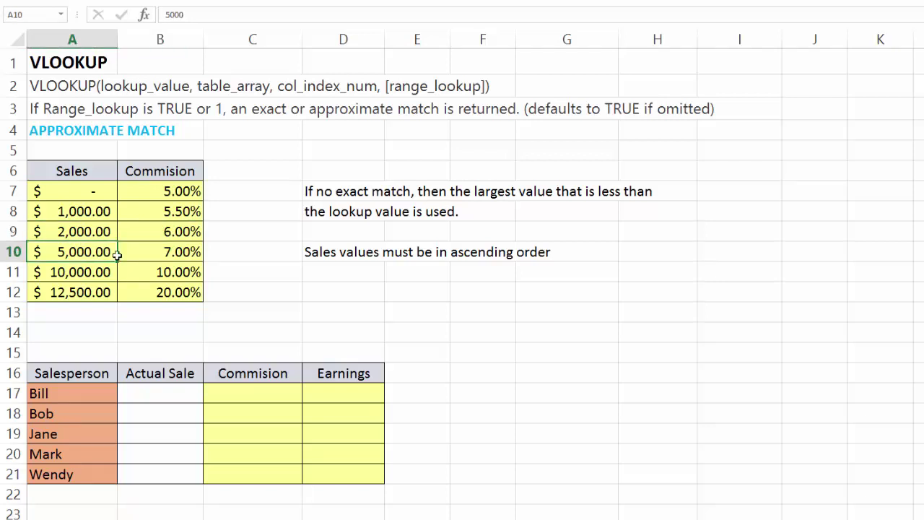
click(93, 299)
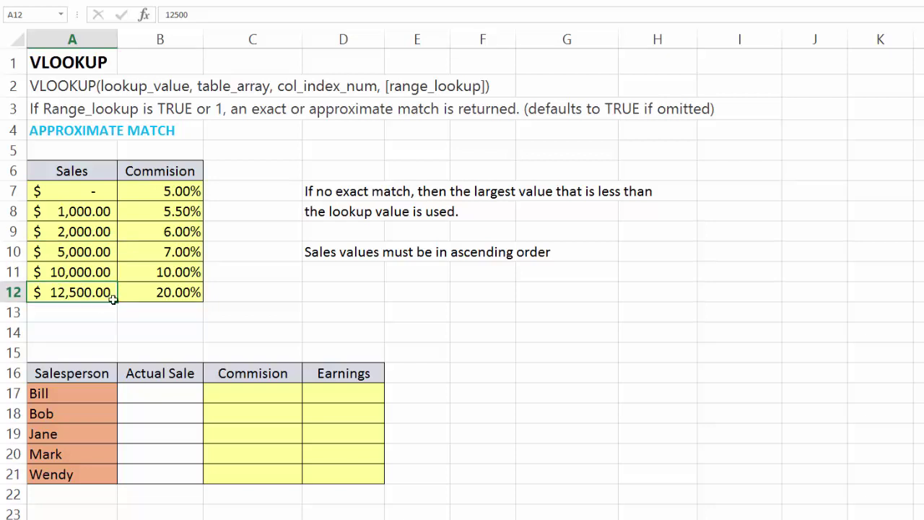
click(151, 298)
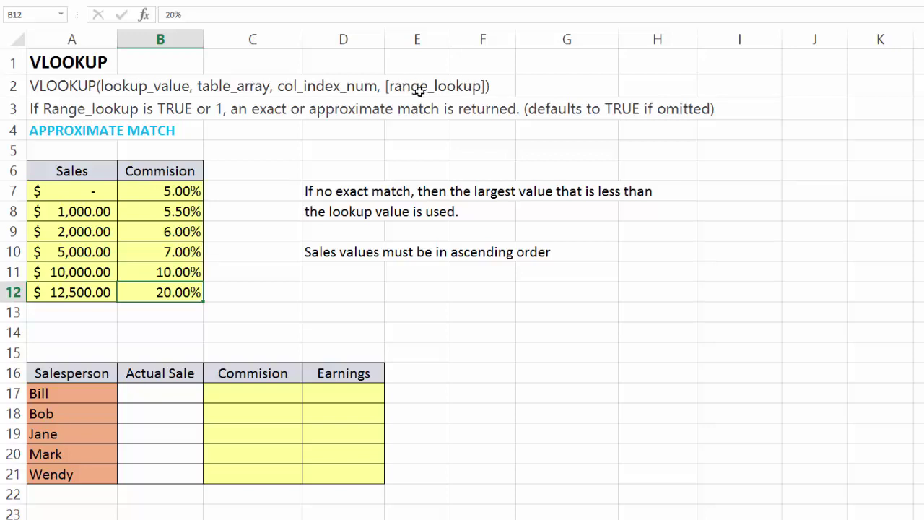
click(312, 205)
- Enter 1002 as the first salesperson's Actual Sale in B17
scroll(290, 205, down, 1)
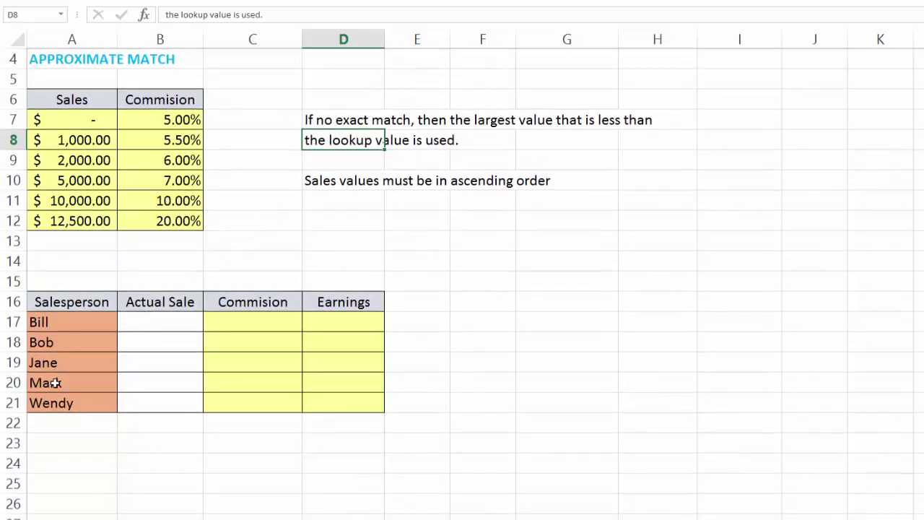
click(172, 324)
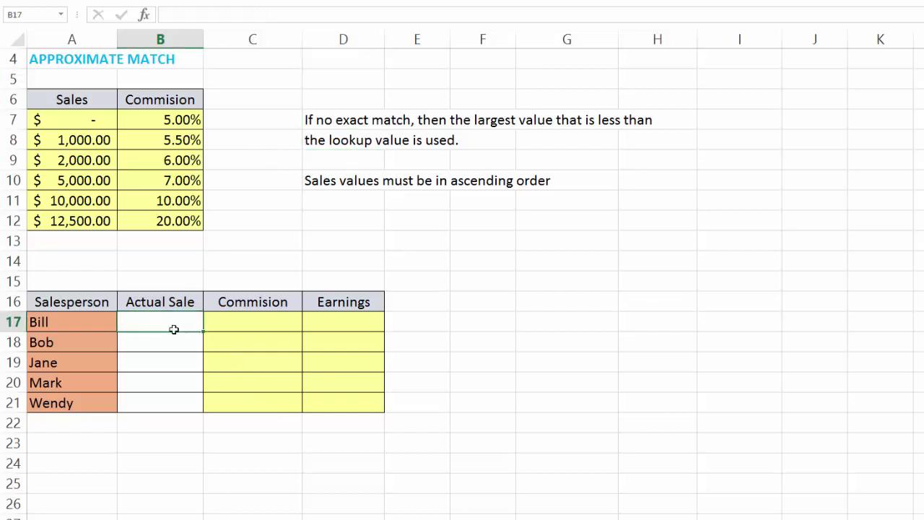
text(10)
text(002)
key(Return)
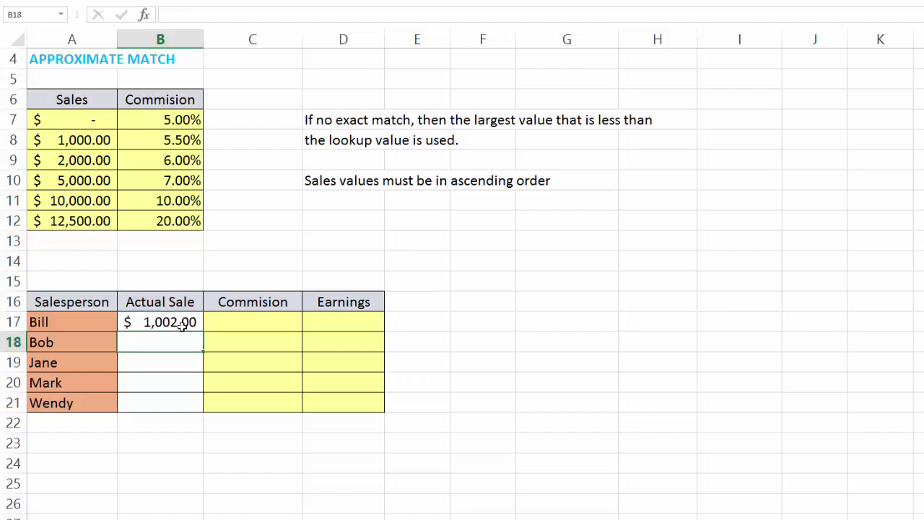
- Calculate the first salesperson's Earnings in D17 as Actual Sale times Commision with =B17*C17
click(209, 326)
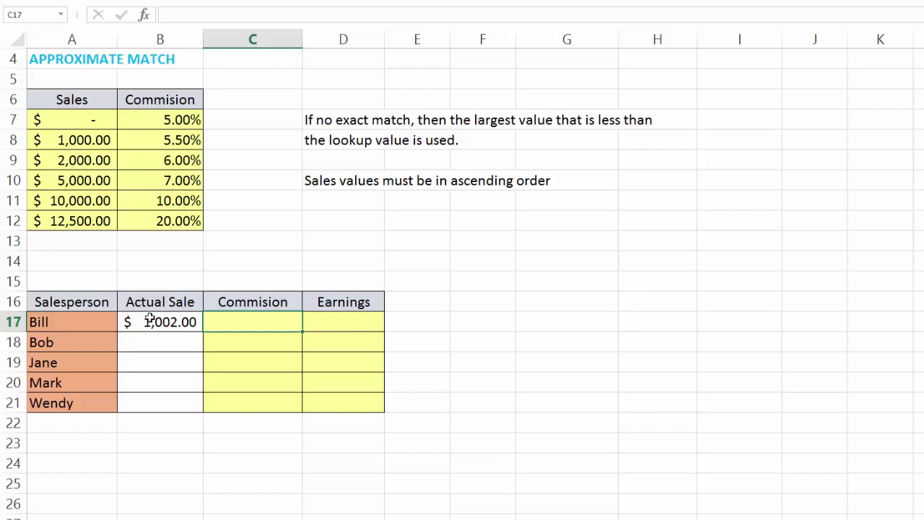
click(168, 146)
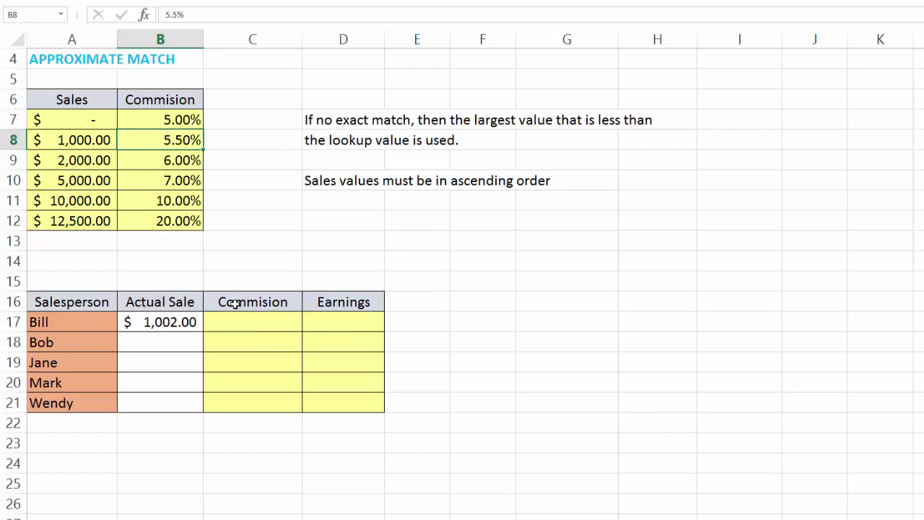
click(345, 324)
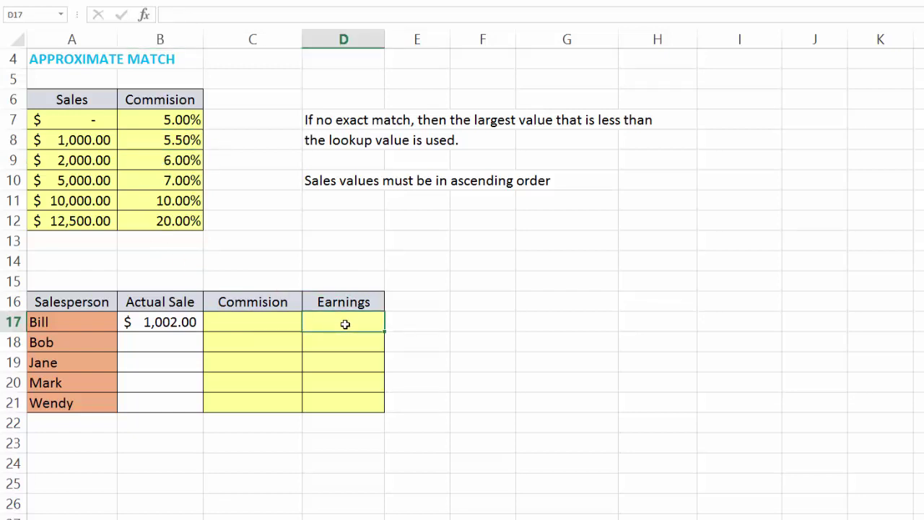
text(=)
key(Left)
key(Left)
text(*)
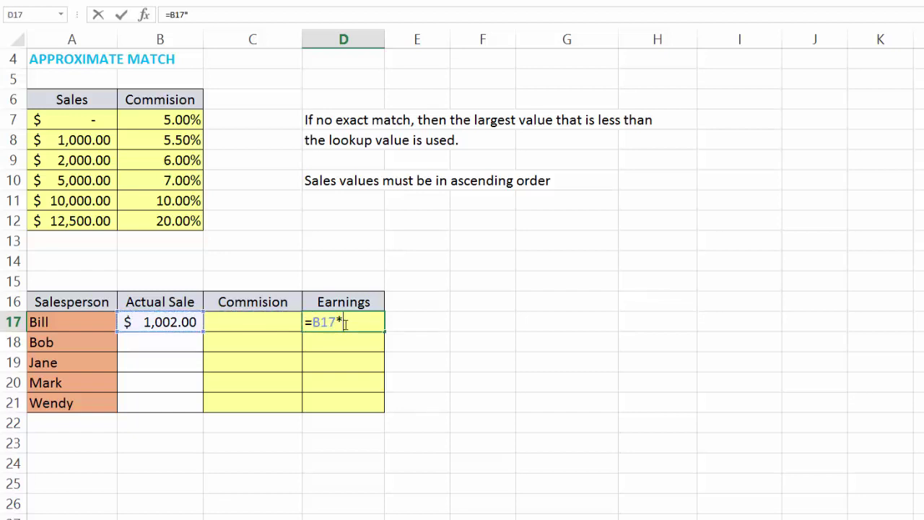
key(Left)
key(Return)
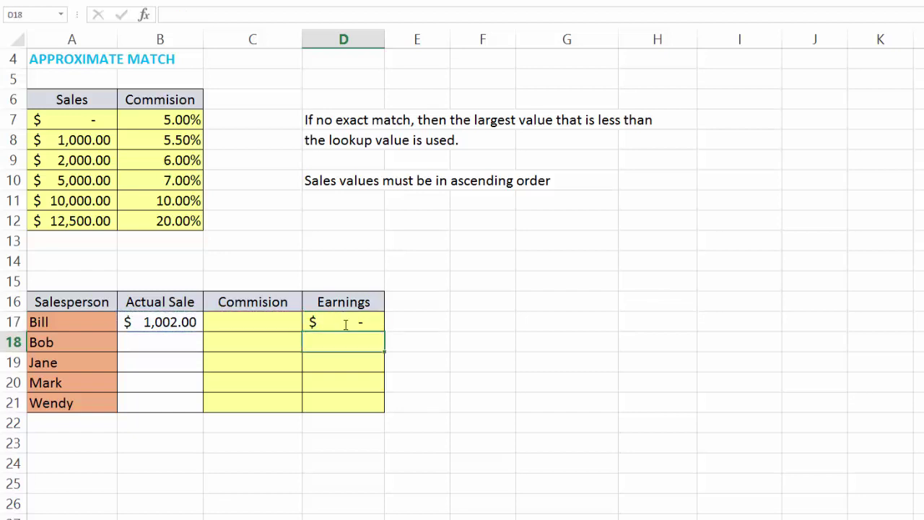
- Compare the Actual Sale in B17 with the Sales thresholds in A7:A8 and the Commision rate in B8
click(258, 322)
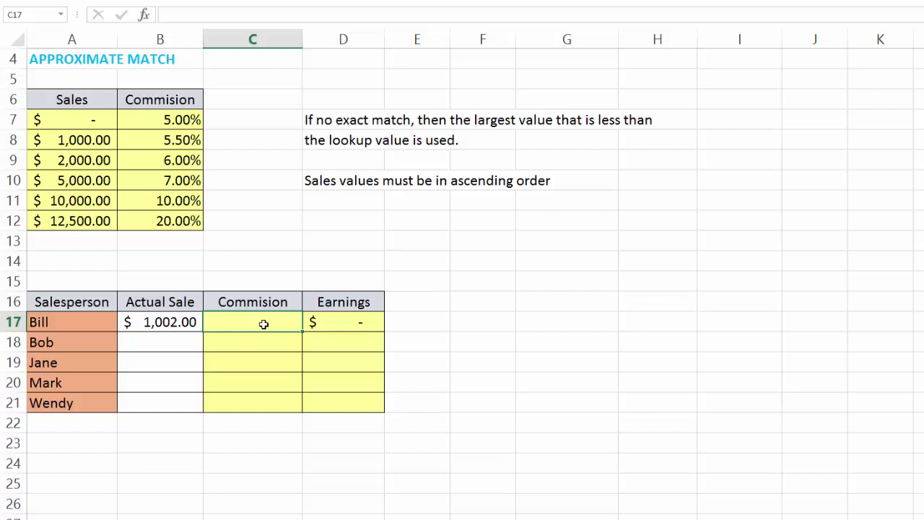
scroll(264, 324, up, 1)
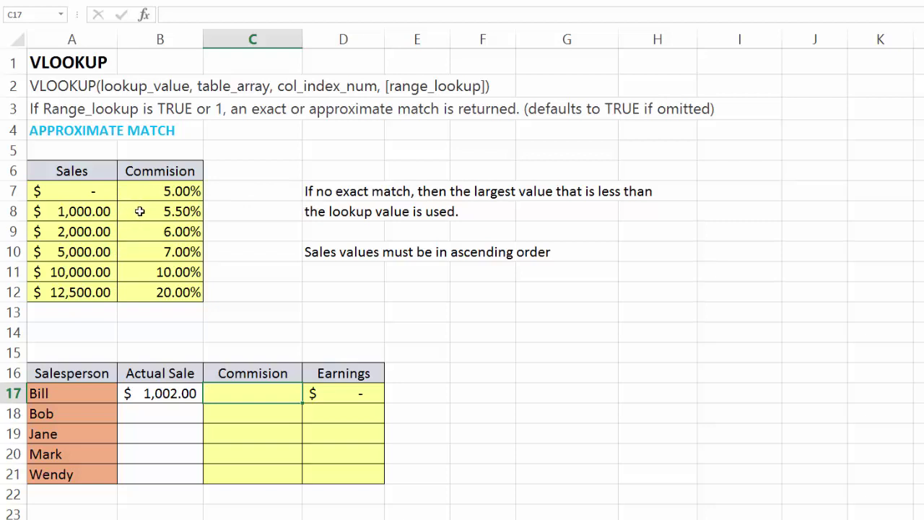
click(139, 211)
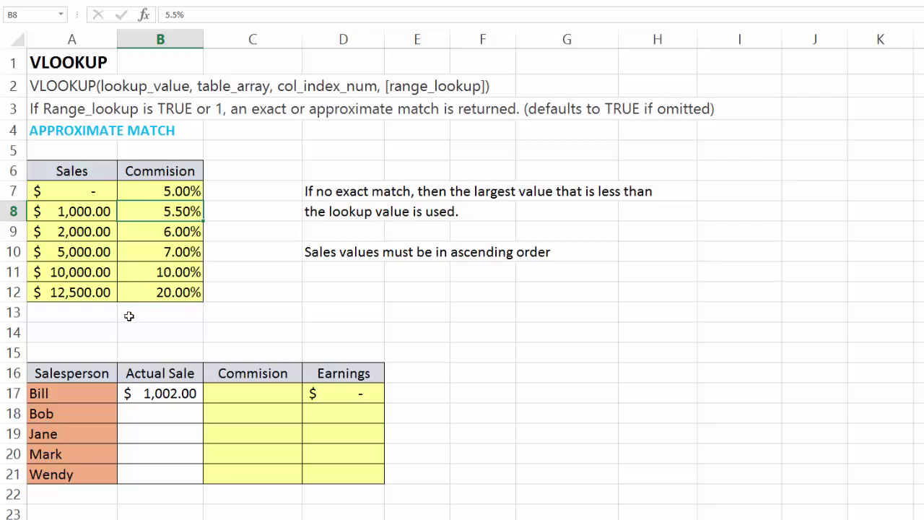
drag(79, 193, 78, 210)
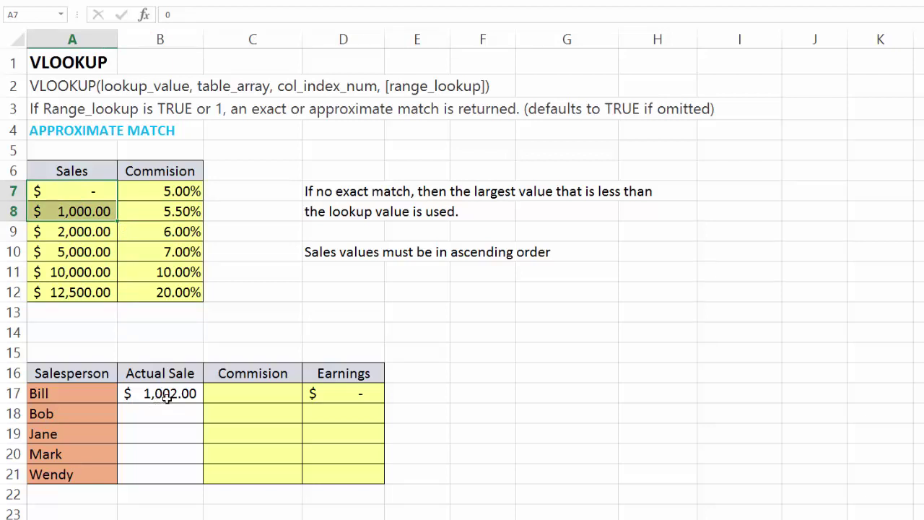
click(86, 212)
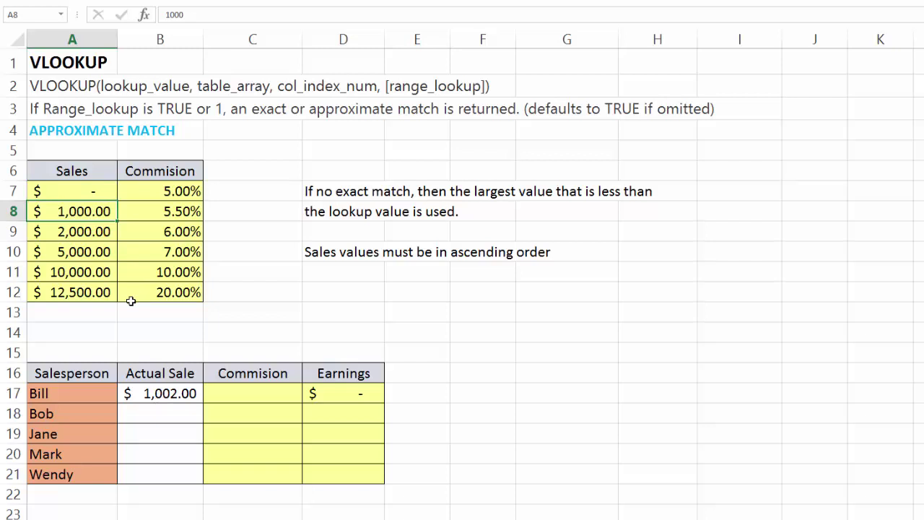
click(156, 392)
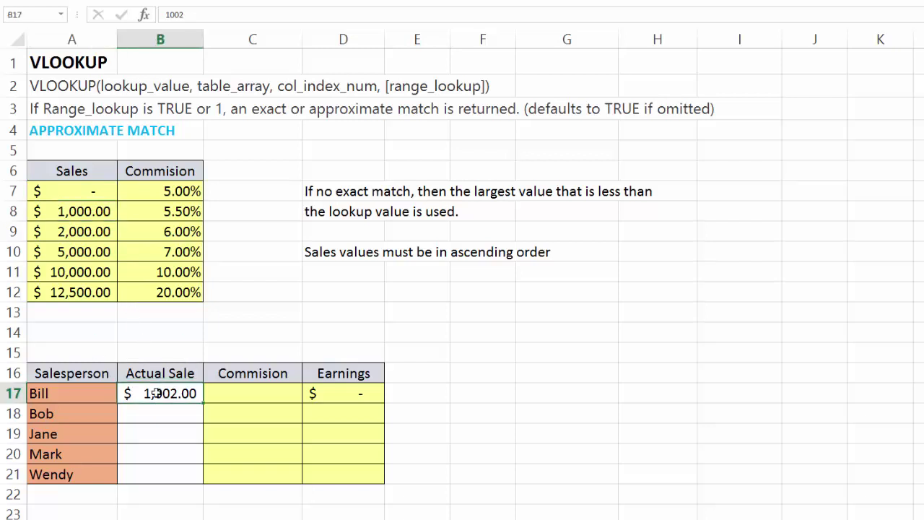
- Enter 5000.01 as the second salesperson's Actual Sale in B18
click(150, 413)
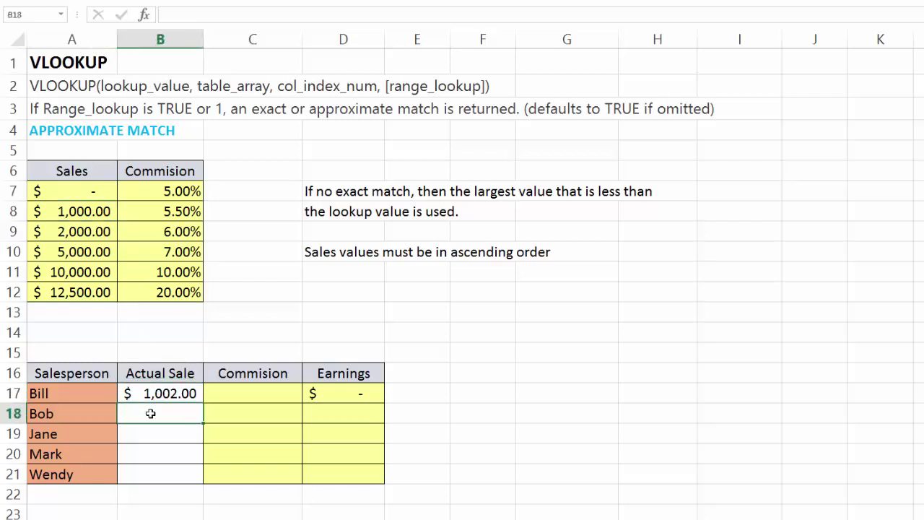
text(5000)
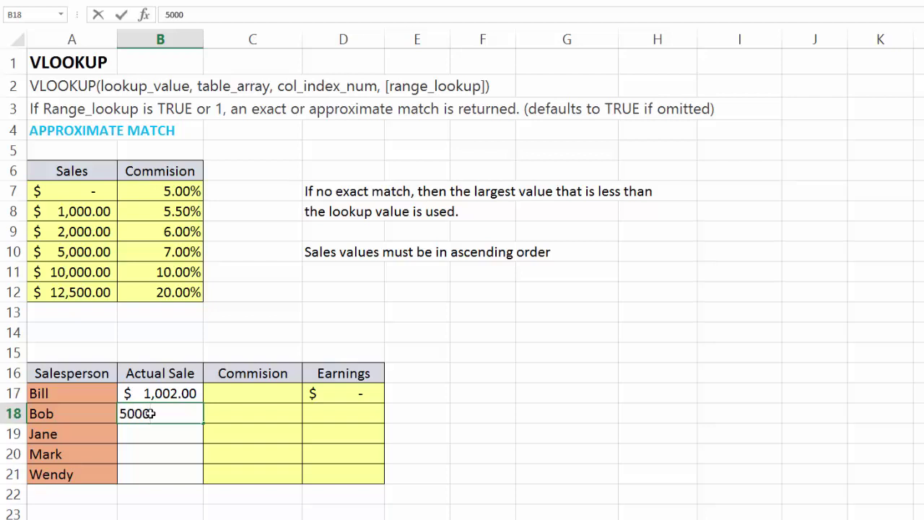
text(.01)
key(ctrl+Return)
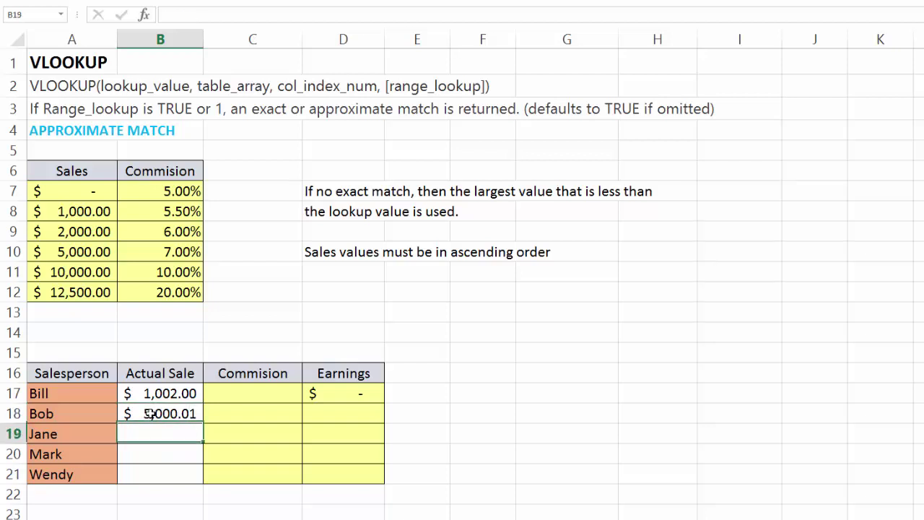
- Check which Sales threshold and Commision rate apply to the sale in B18, reviewing the ascending order of A7:A12
click(85, 252)
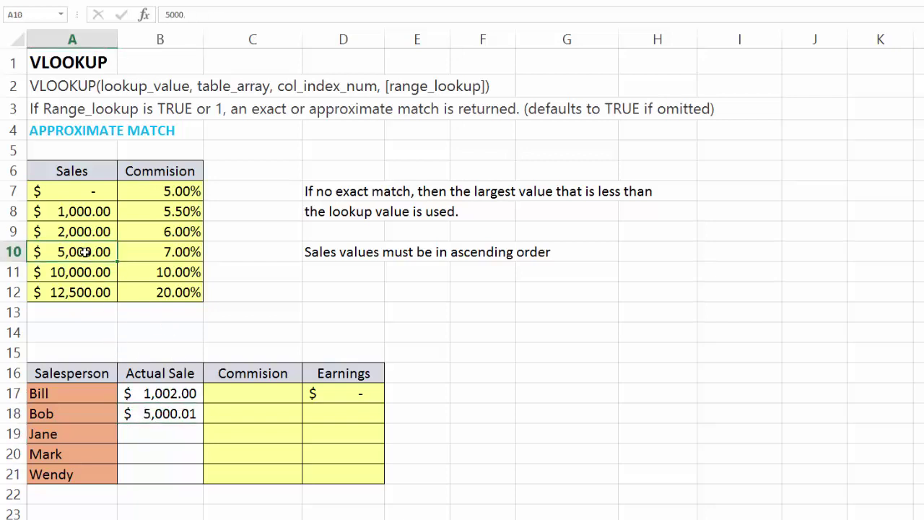
drag(85, 252, 86, 192)
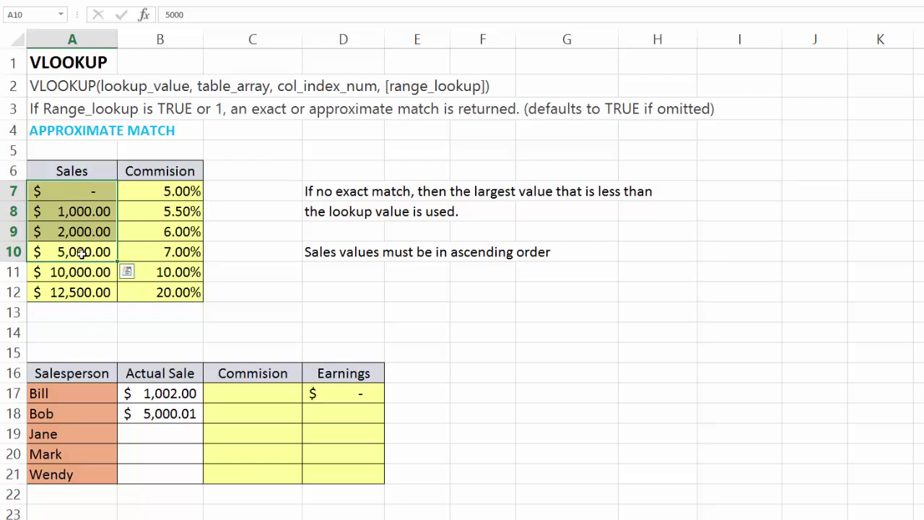
click(165, 252)
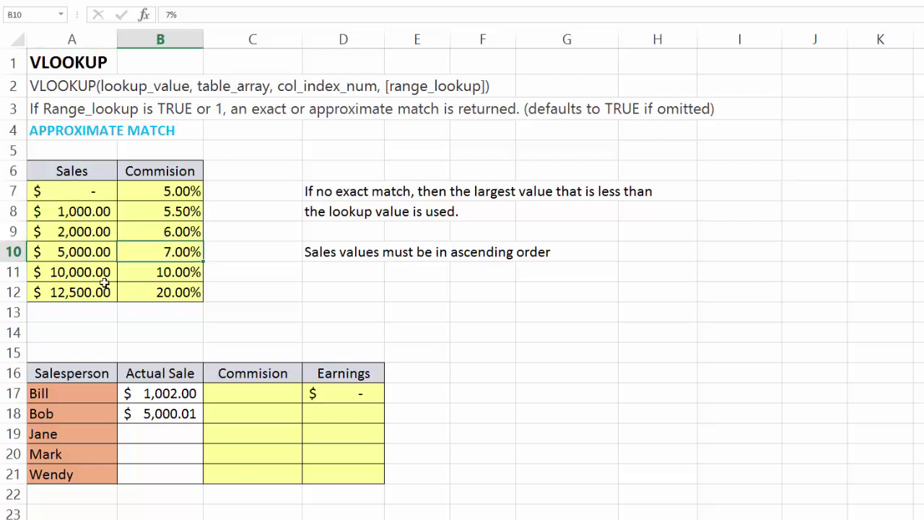
drag(74, 191, 85, 293)
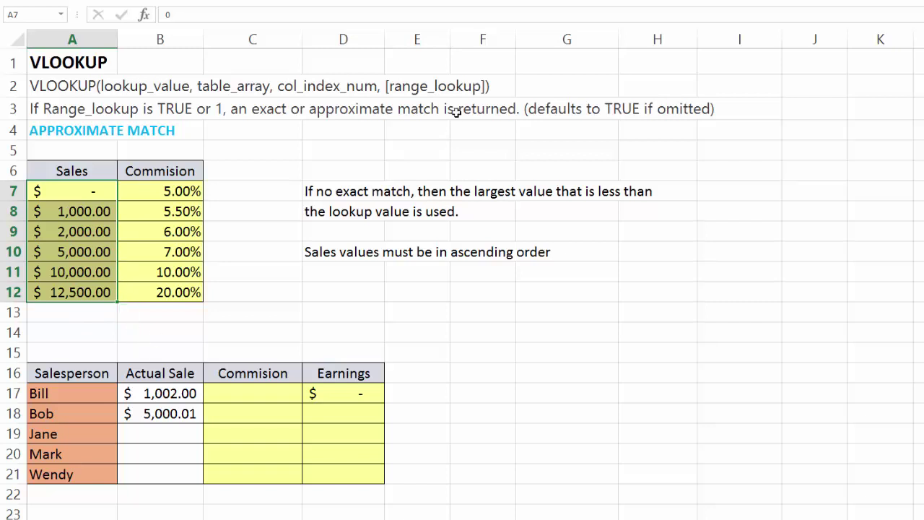
- Begin a VLOOKUP formula in C17 with the Actual Sale in B17 as the lookup value
click(269, 399)
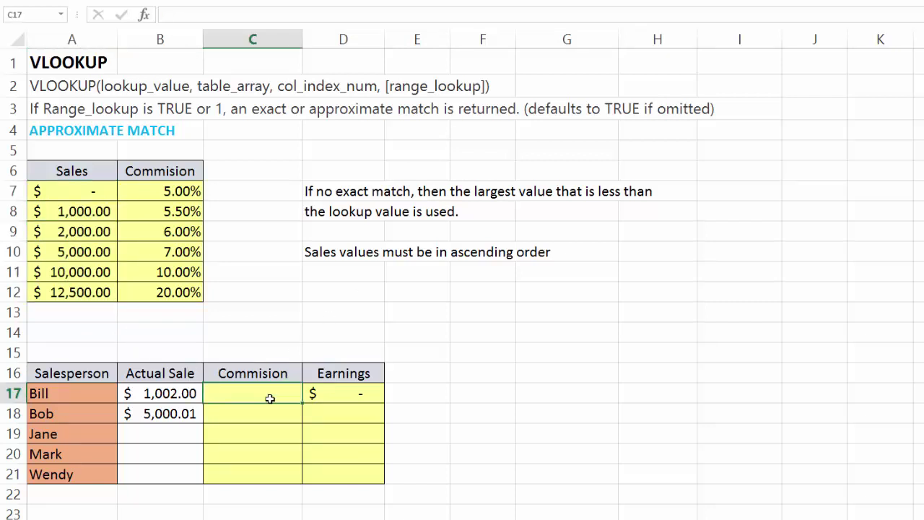
text(=vll)
key(BackSpace)
key(Tab)
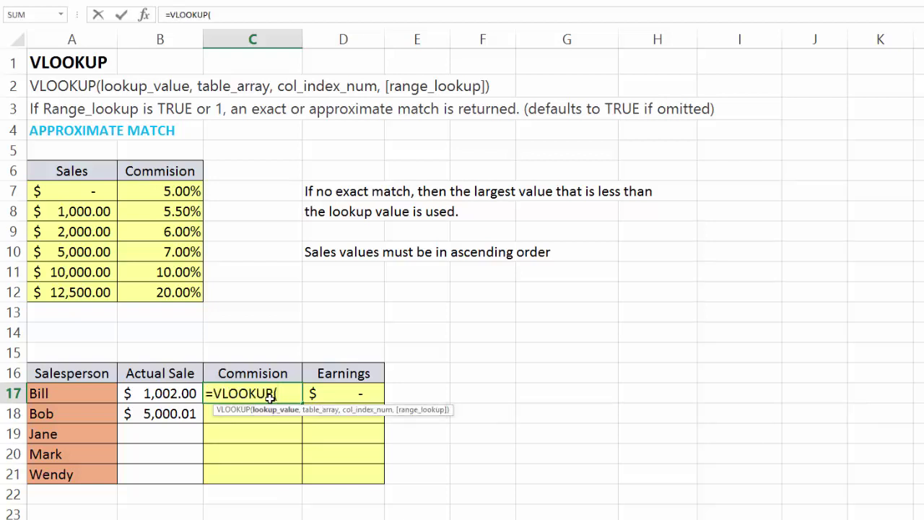
key(Left)
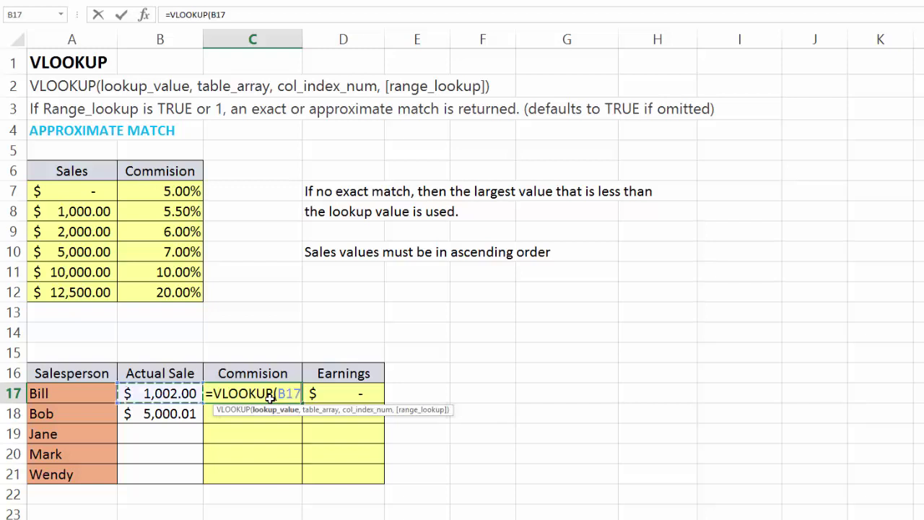
key(Return)
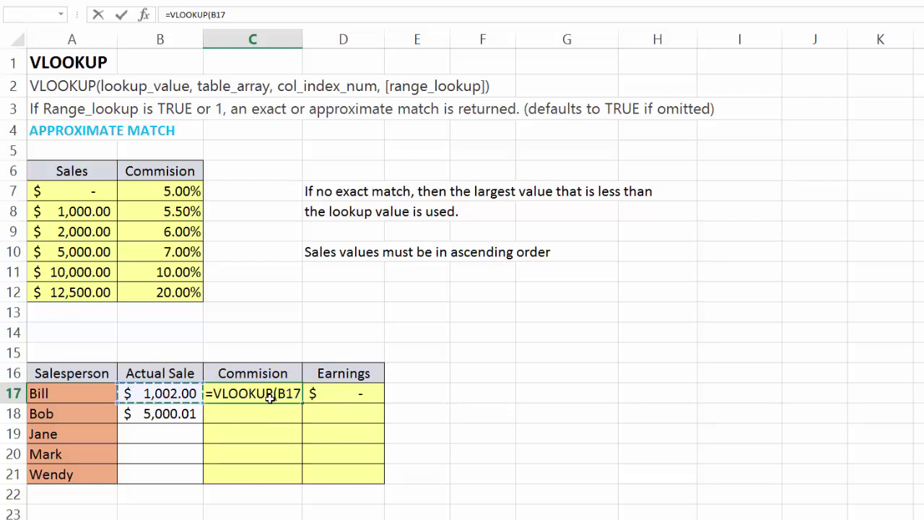
click(609, 280)
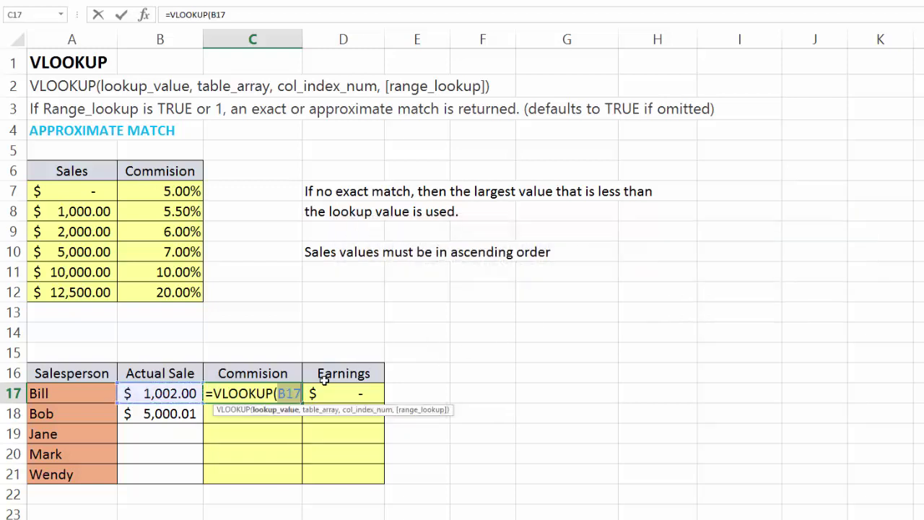
- Complete the C17 VLOOKUP with absolute table range $A$7:$B$12, column index 2 and TRUE for approximate match, then check the Earnings formula in D17
text(,)
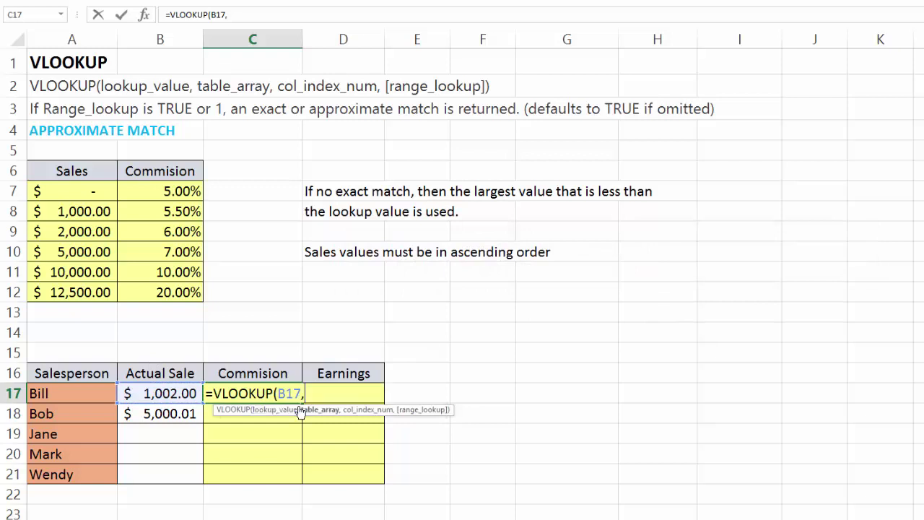
drag(68, 191, 156, 287)
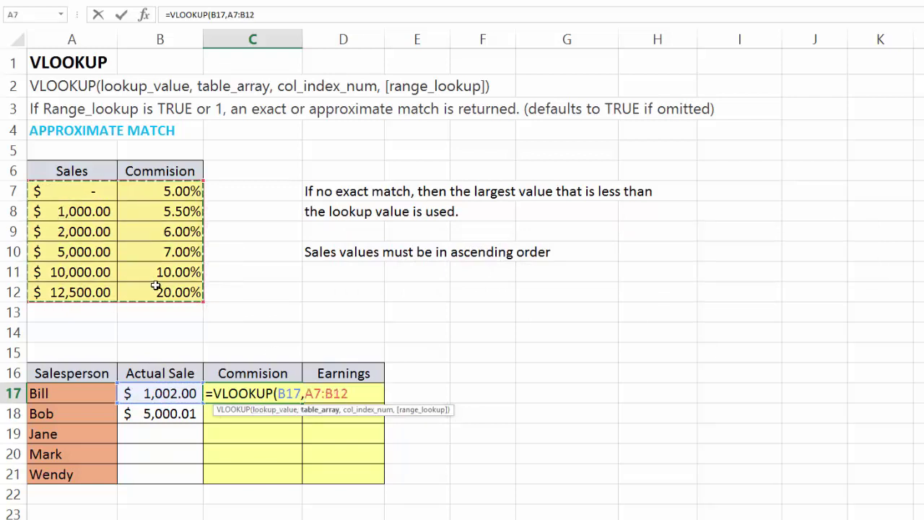
key(F4)
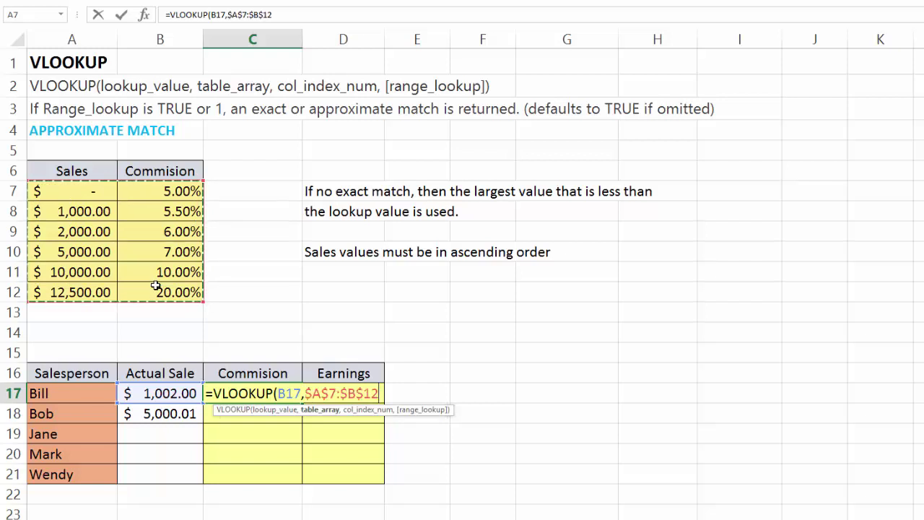
text(,)
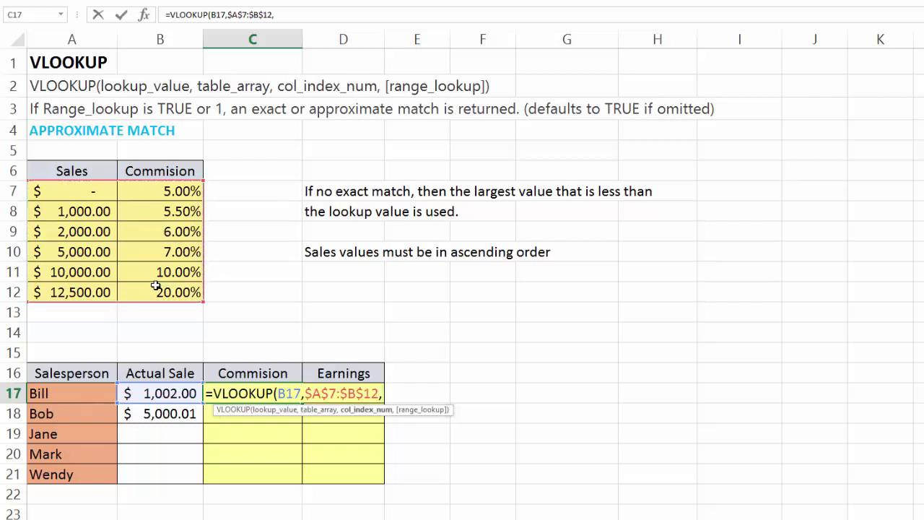
text(23)
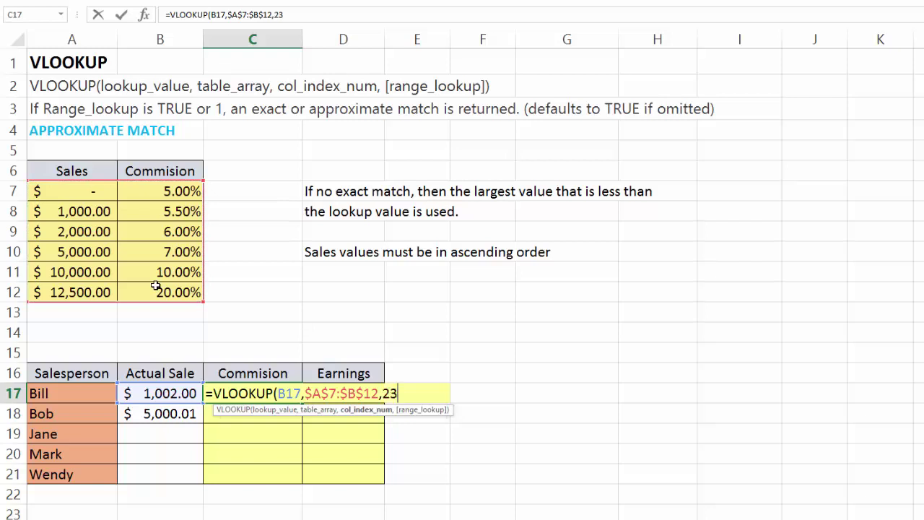
key(BackSpace)
text(,)
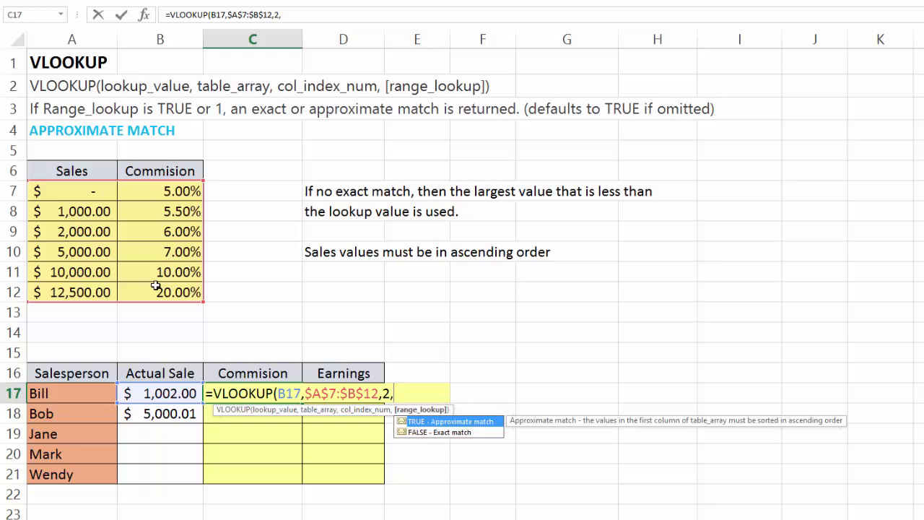
key(Tab)
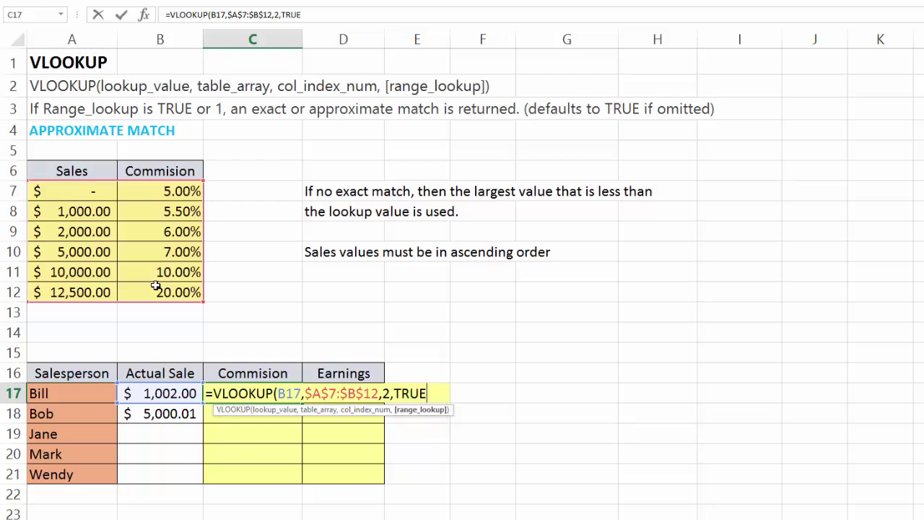
text())
key(Return)
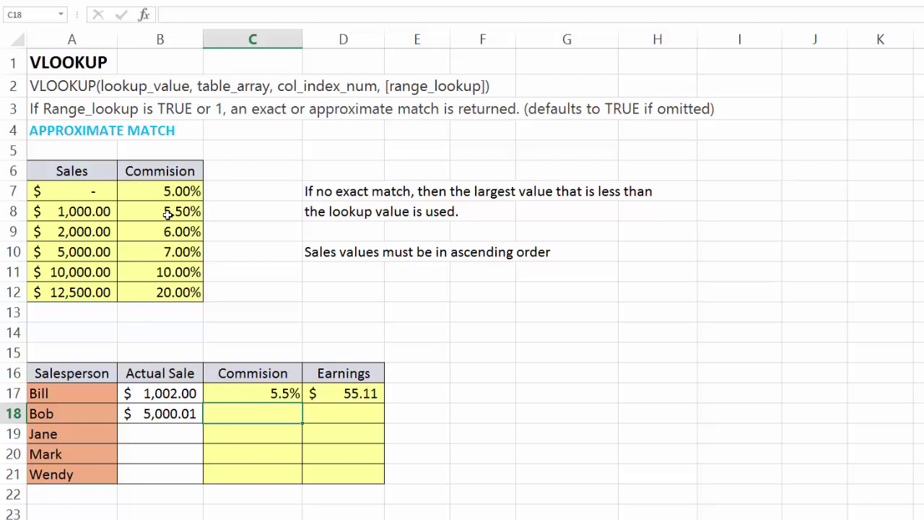
click(336, 397)
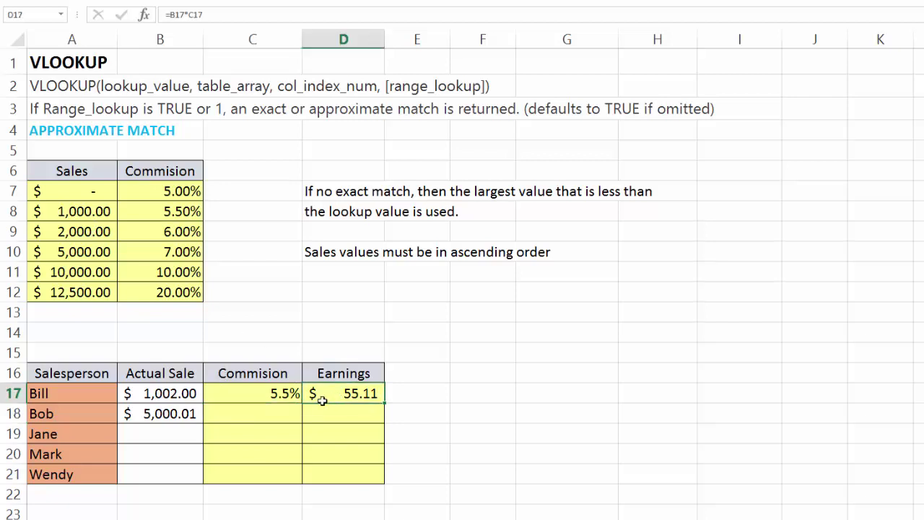
- Enter the remaining Actual Sale values: 9999.99 in B19, 12900 in B20 and 0 in B21
click(164, 434)
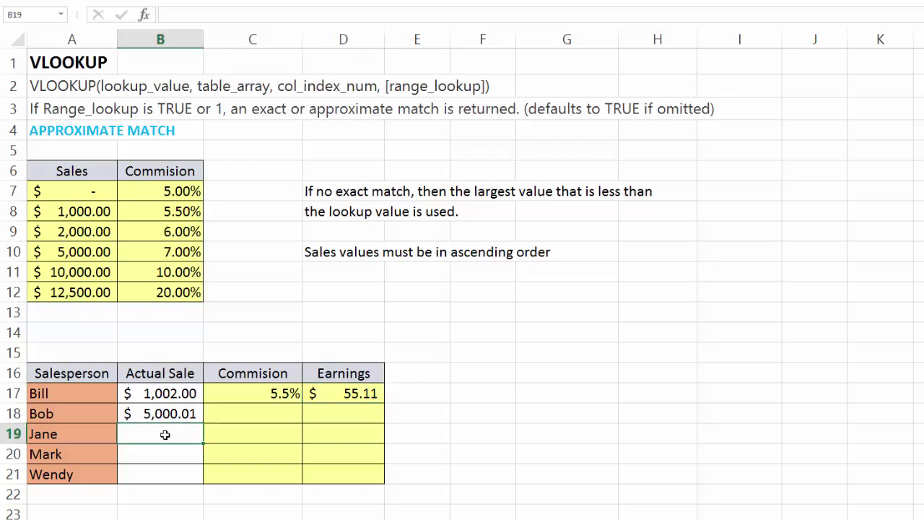
text(9,)
text(9999)
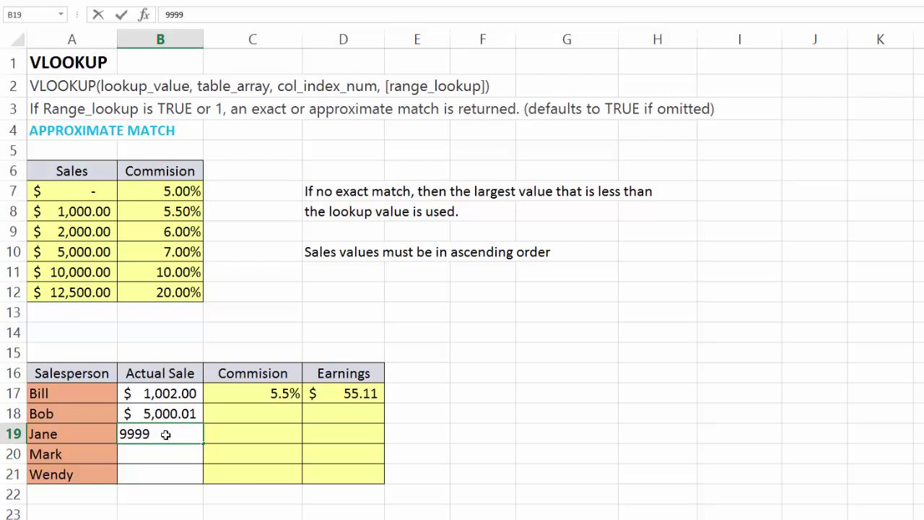
text(.99)
key(Return)
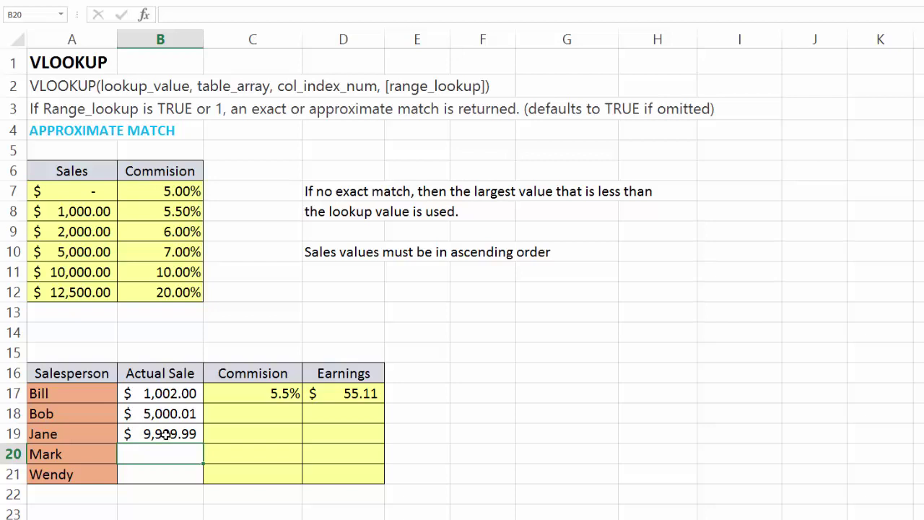
text(12900)
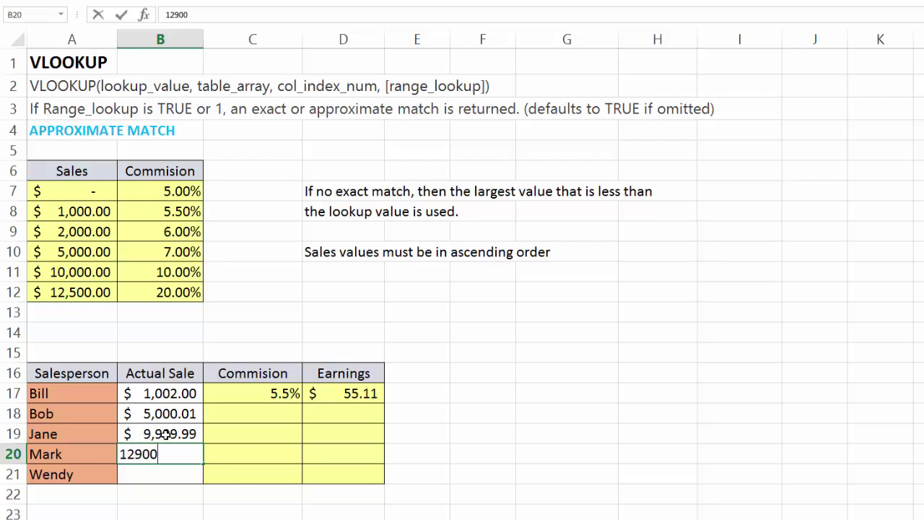
key(Return)
text(0)
key(Return)
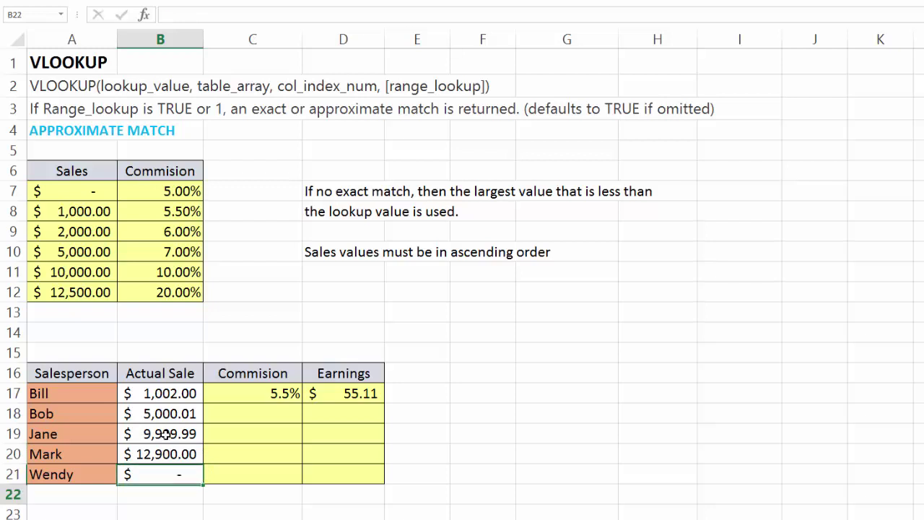
- Fill the Commision and Earnings formulas from C17:D17 down through row 21
drag(262, 398, 376, 404)
double_click(384, 403)
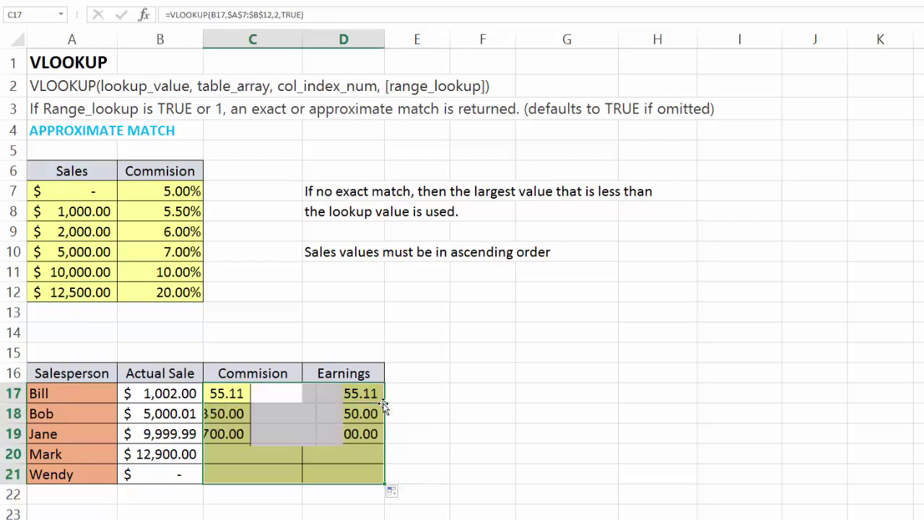
click(461, 442)
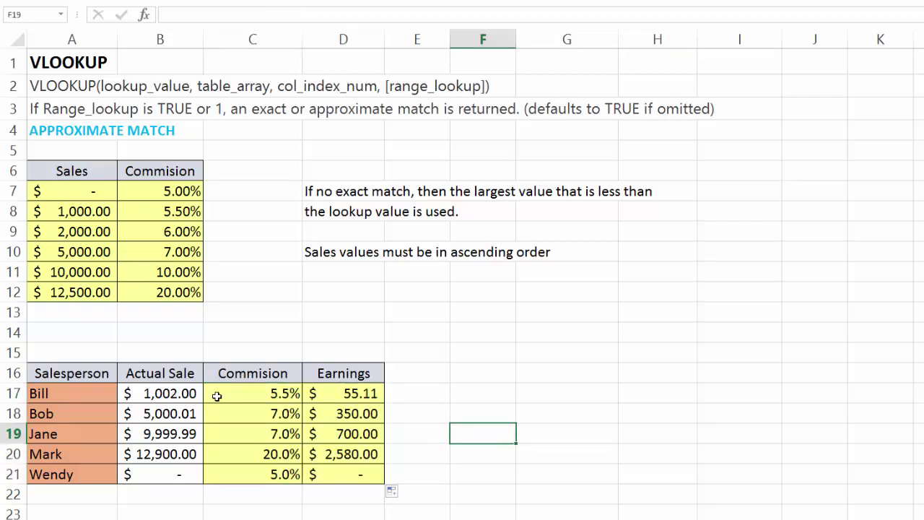
- Check the first two salespeople's Actual Sale values and the C17 lookup, comparing B18 with the Sales tier in A10:B10
click(172, 396)
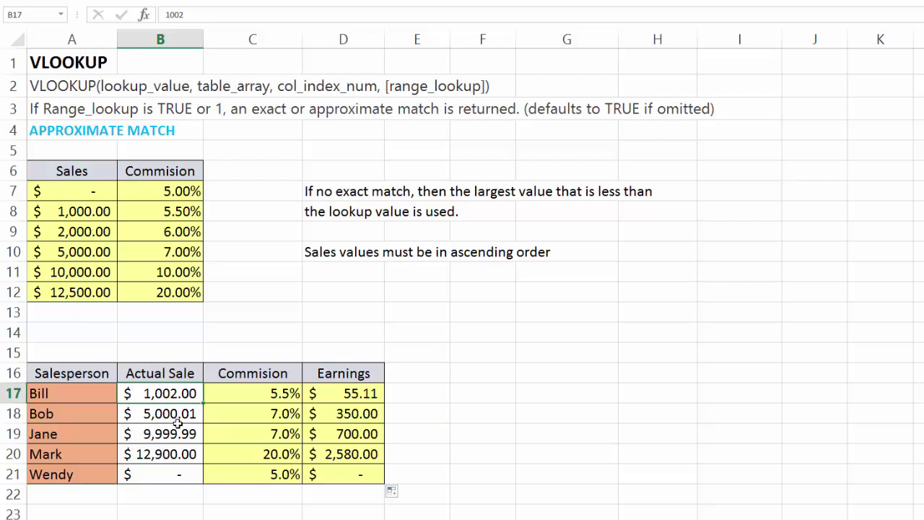
click(240, 395)
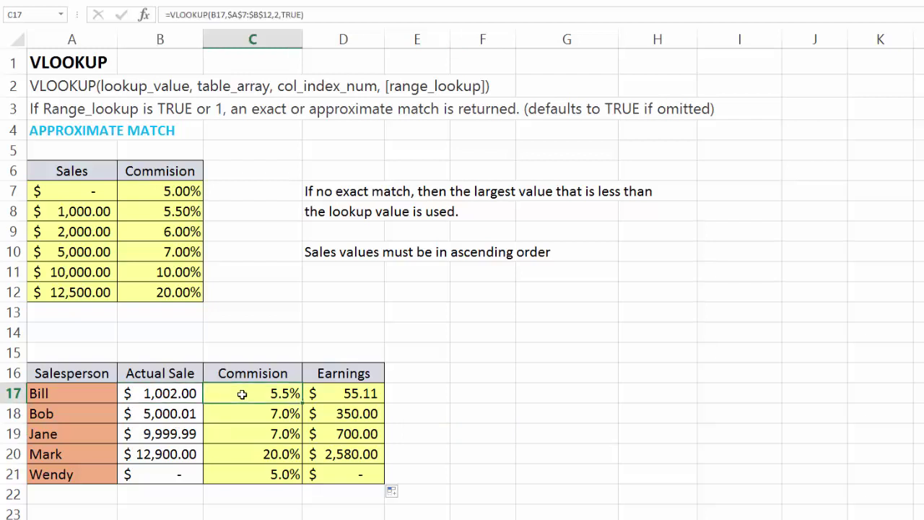
click(195, 413)
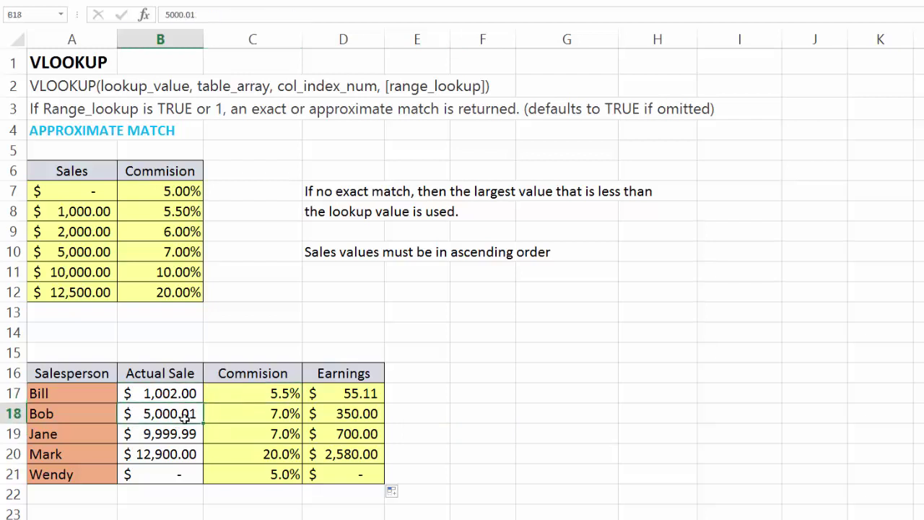
click(86, 252)
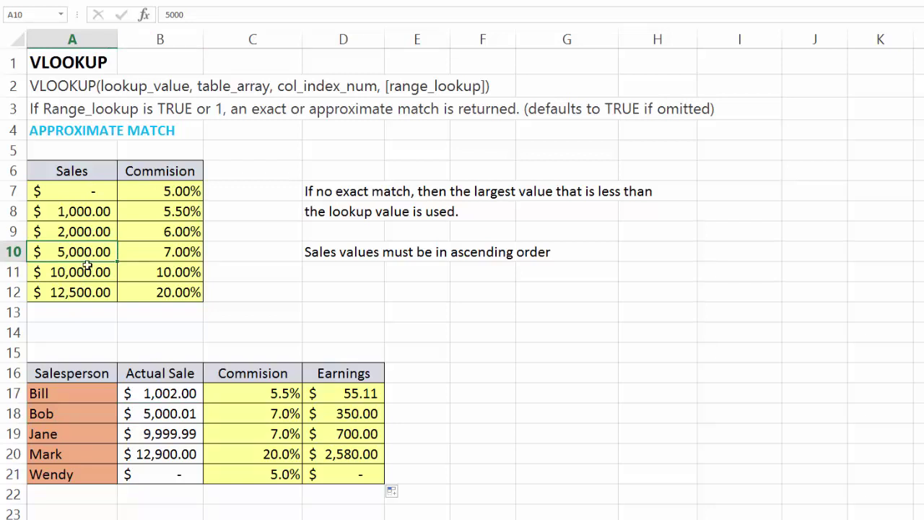
click(188, 420)
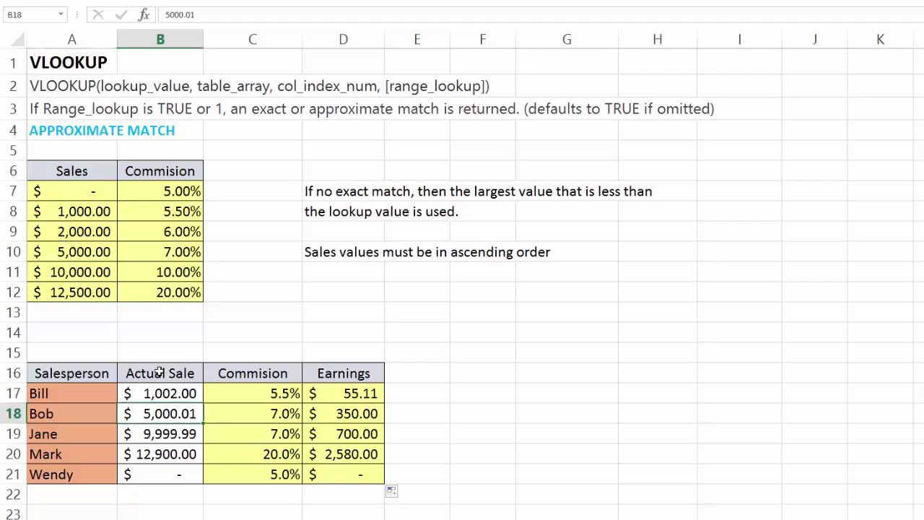
click(91, 252)
click(159, 252)
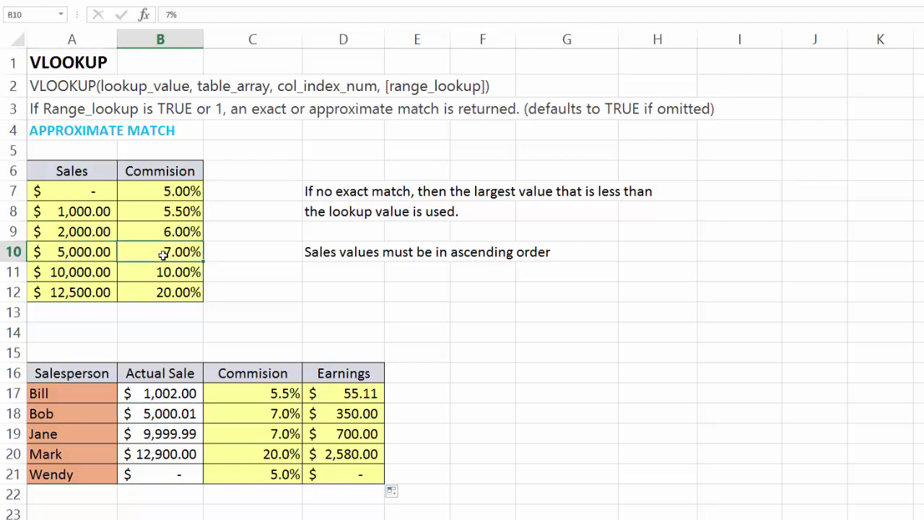
click(90, 253)
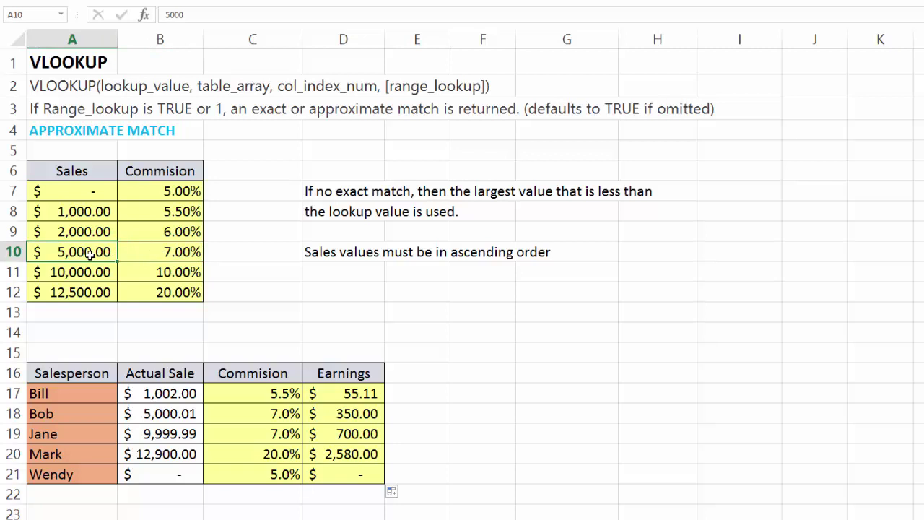
- Compare the sales in B19:B21 with the Sales tiers, reviewing A11, B12, the Commision in C20 and the Earnings in D21
click(153, 437)
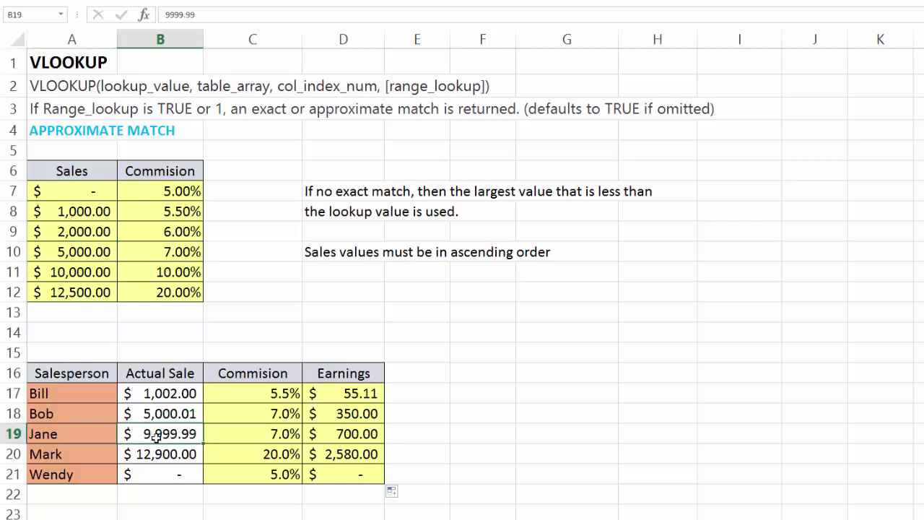
click(80, 272)
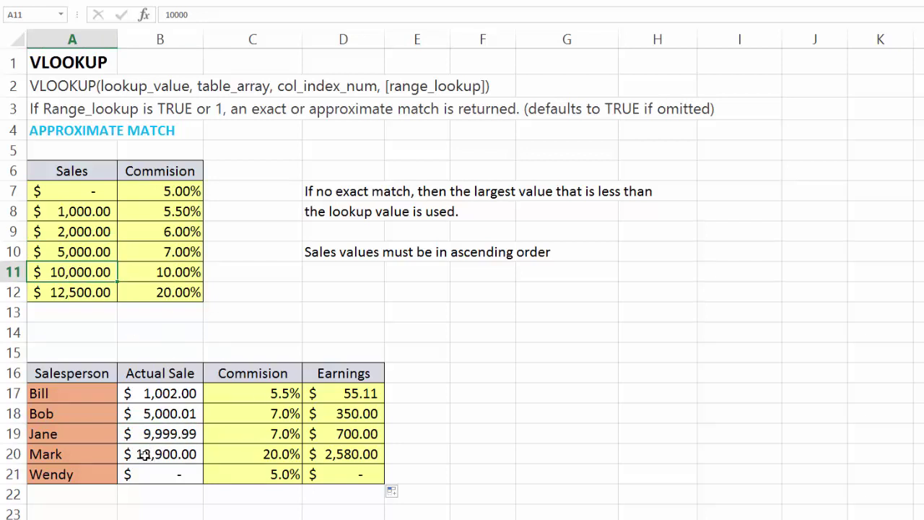
click(166, 296)
click(251, 461)
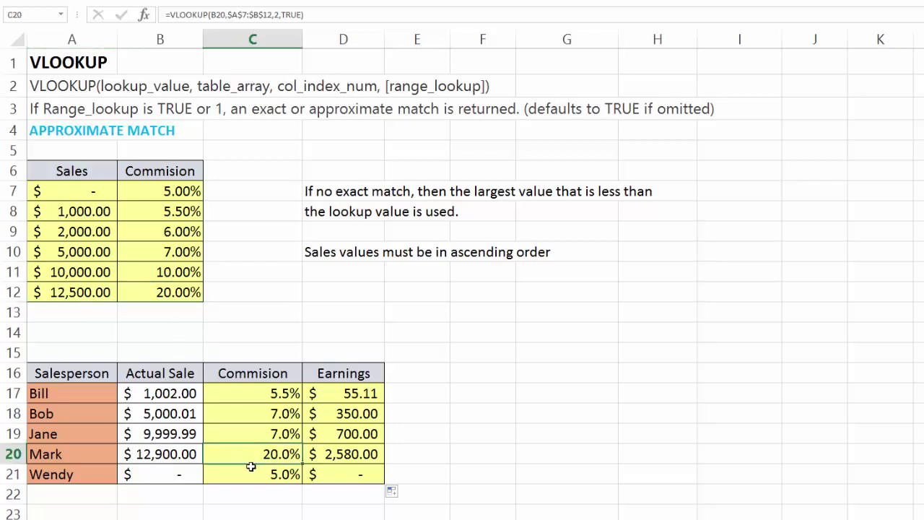
click(182, 476)
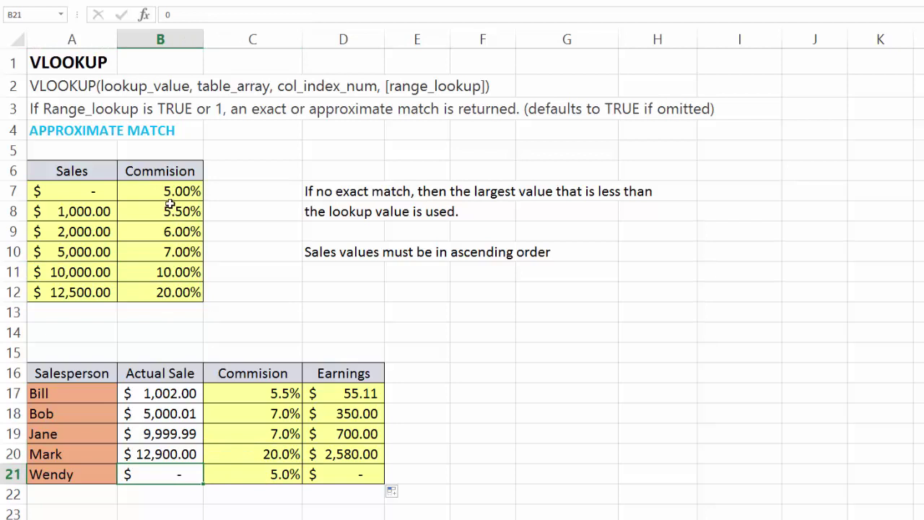
click(330, 475)
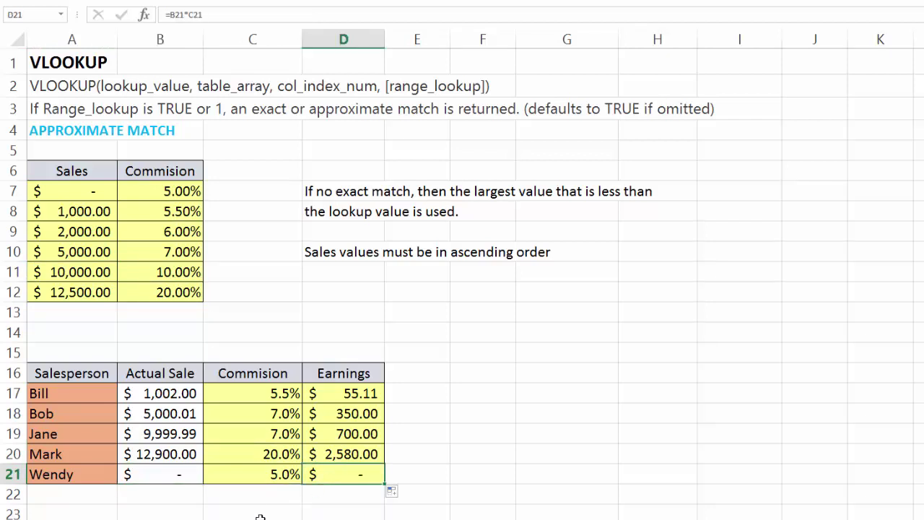
- Test a value below the lowest Sales tier by entering -200 in B21, and inspect the Commision formula in C21
click(186, 479)
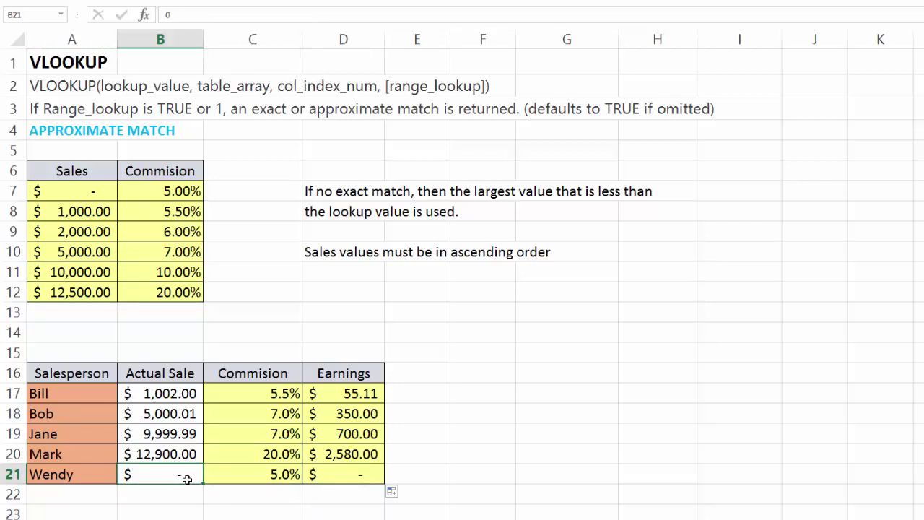
text(-)
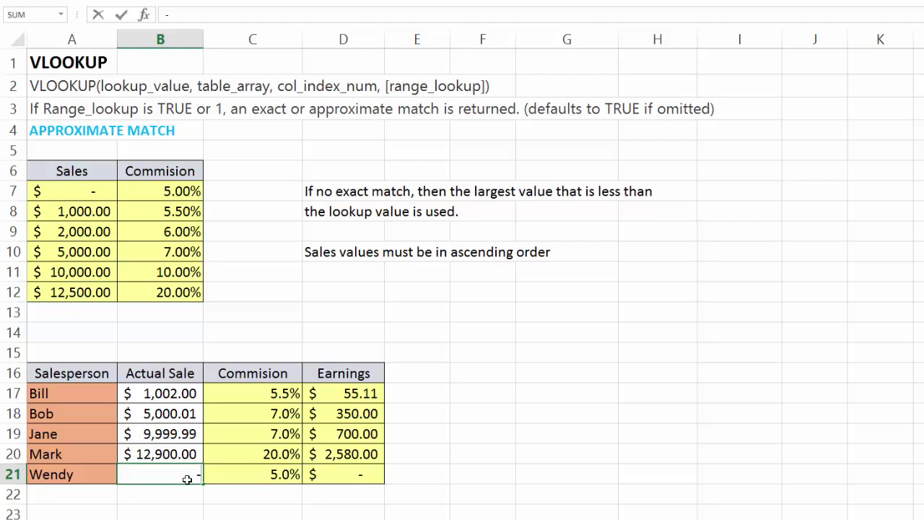
text(200)
key(Return)
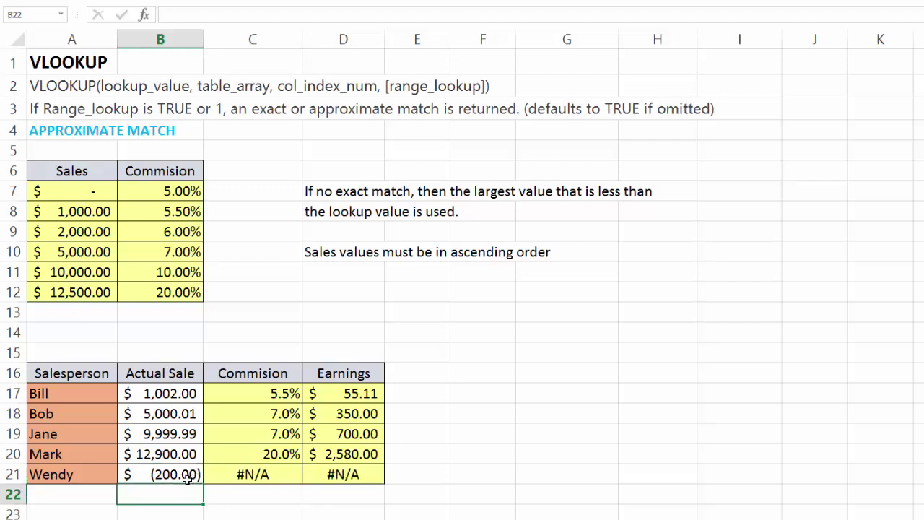
click(264, 472)
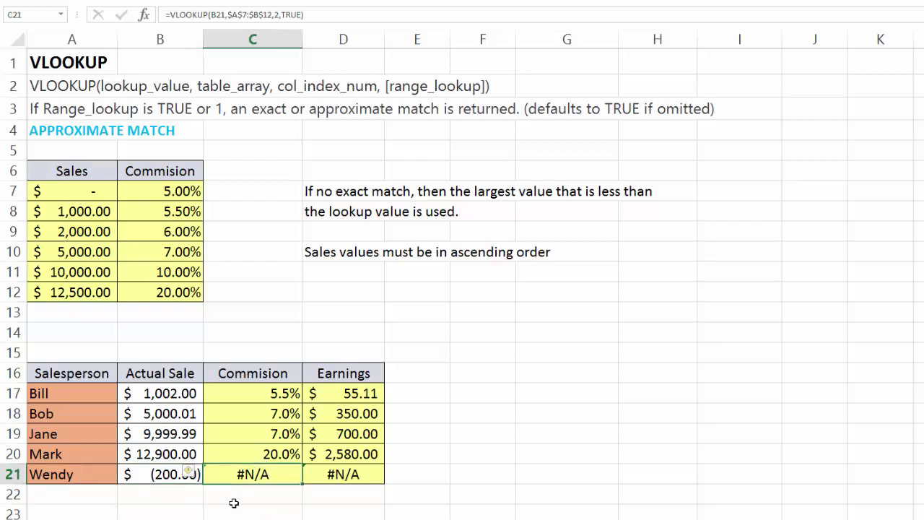
- Set the last salesperson's Actual Sale in B21 to 800
click(164, 476)
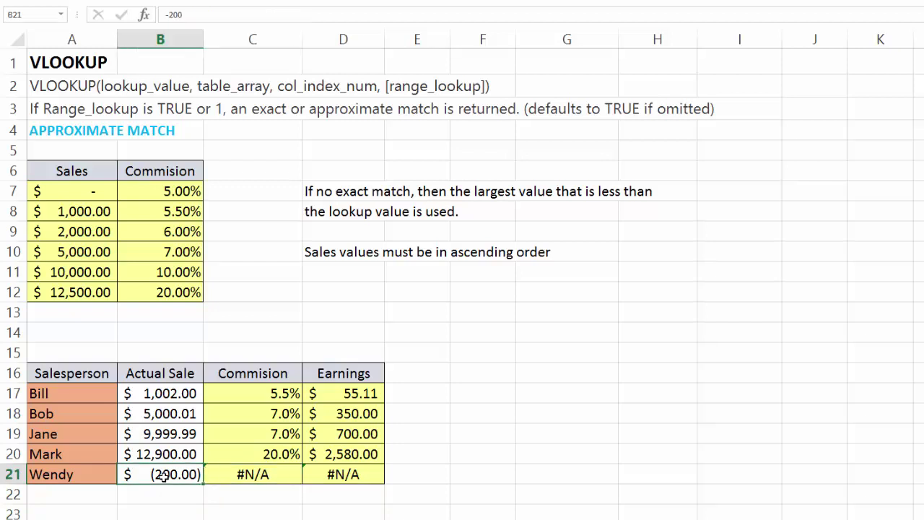
text(800)
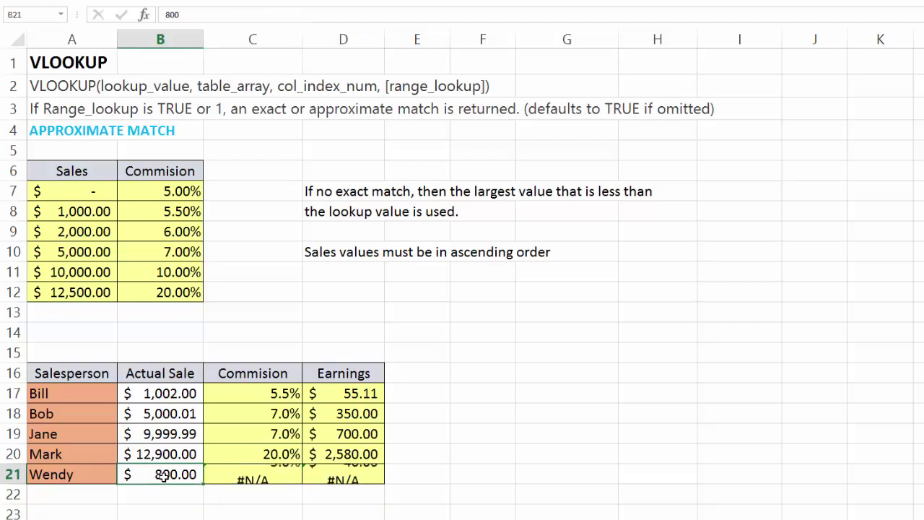
key(Return)
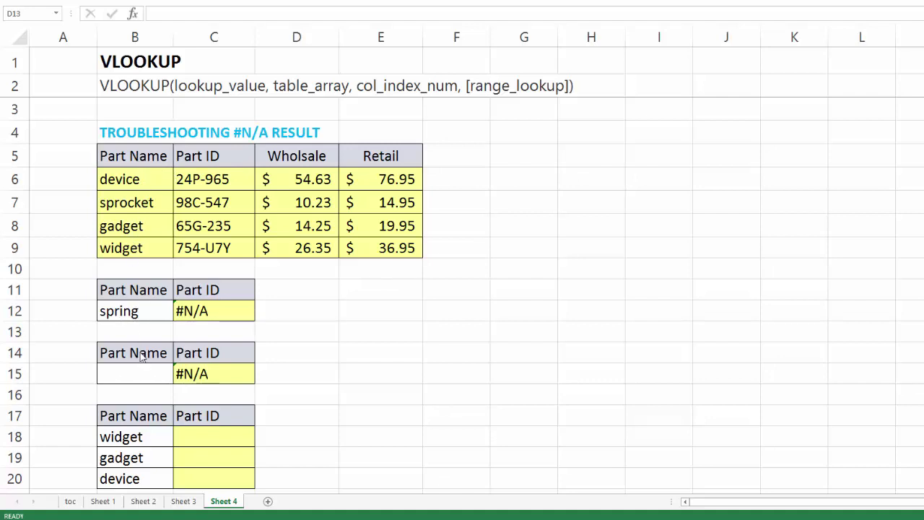
- Inspect the Part ID formula in C12 and compare its lookup value in B12 with the table range B6:E9
click(202, 311)
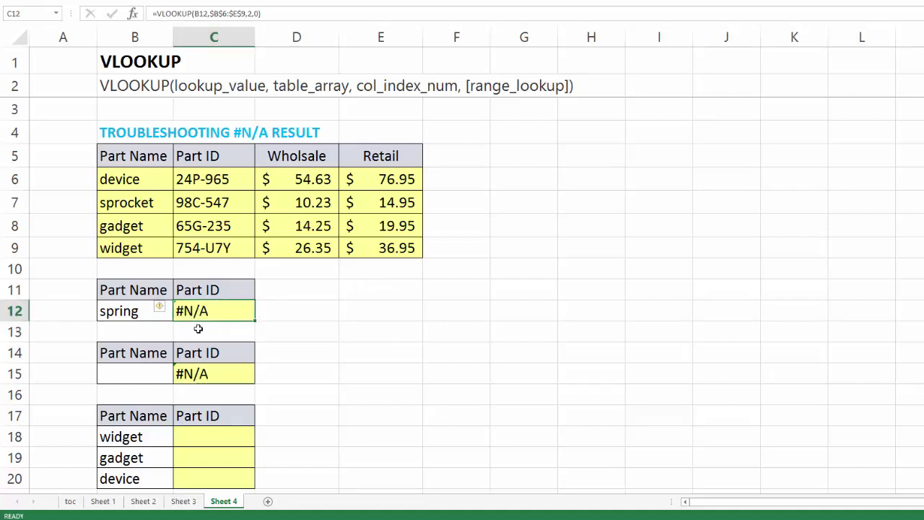
click(127, 314)
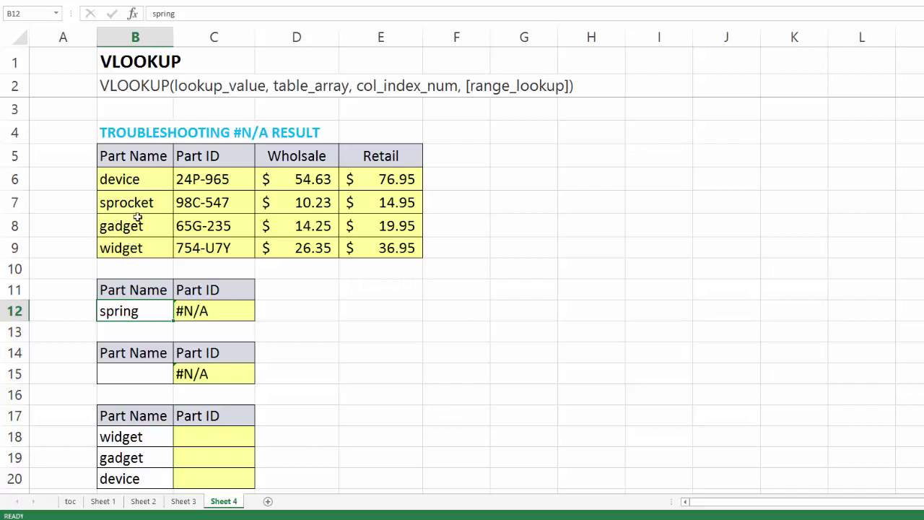
click(218, 310)
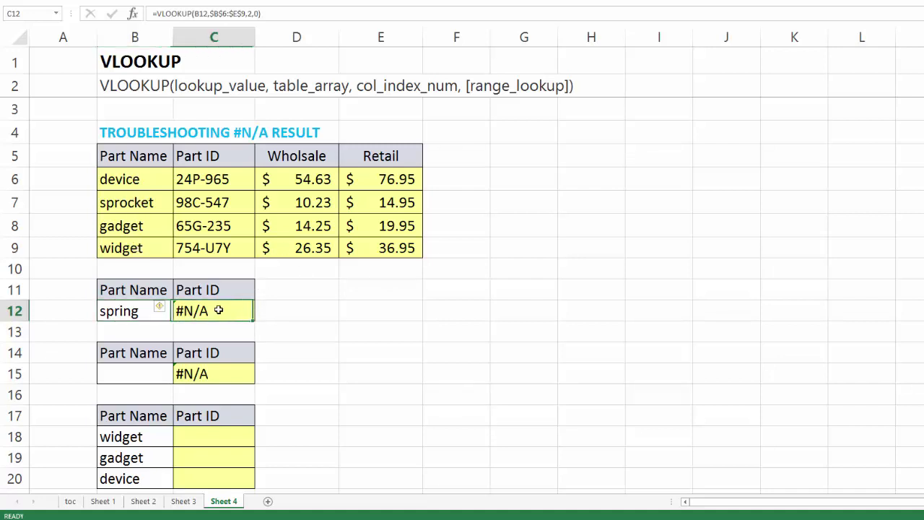
double_click(243, 307)
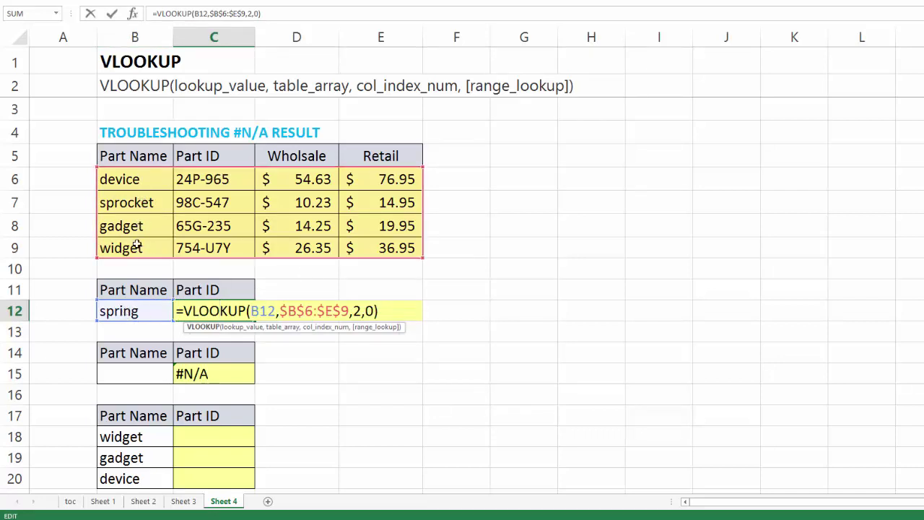
key(Return)
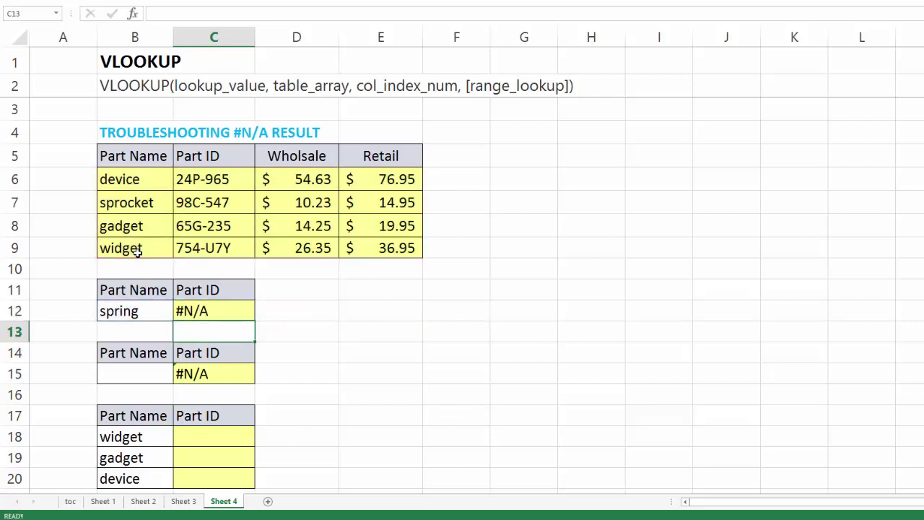
- Check the Part ID formula in C15, which refers to the blank Part Name cell, against the entry in B12
click(203, 374)
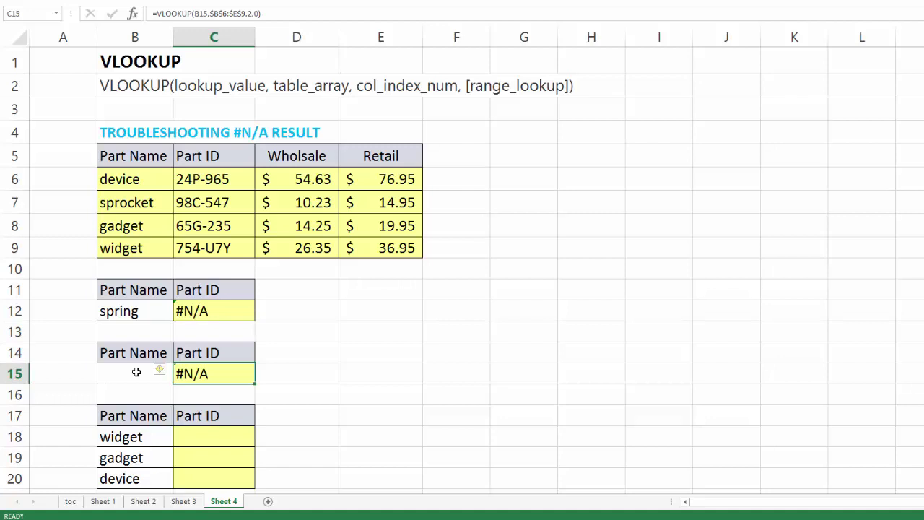
click(137, 312)
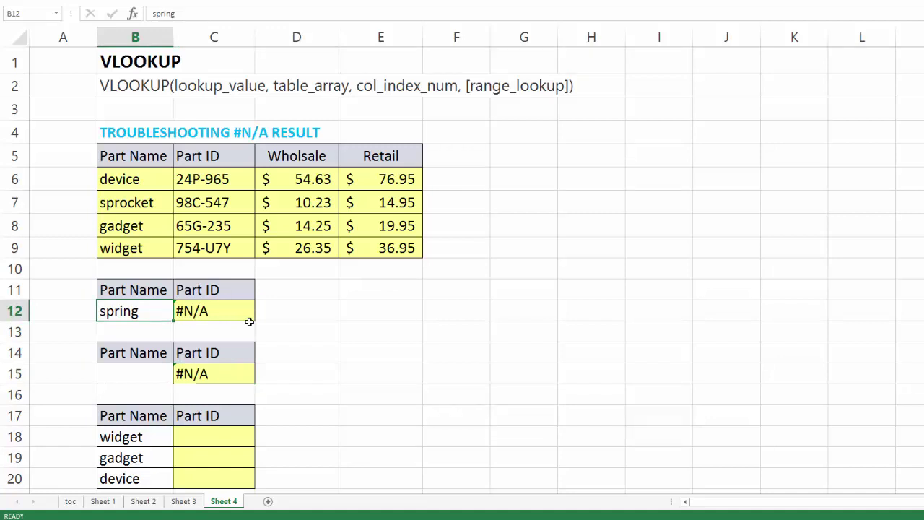
click(336, 391)
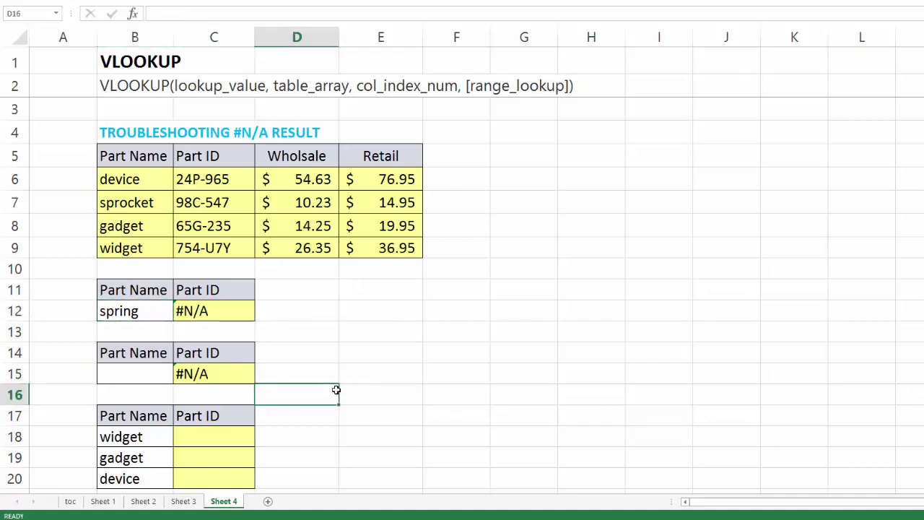
- Enter =VLOOKUP(B18,B6:E9,2,0) in C18 to return the widget's Part ID
scroll(324, 390, down, 1)
click(220, 365)
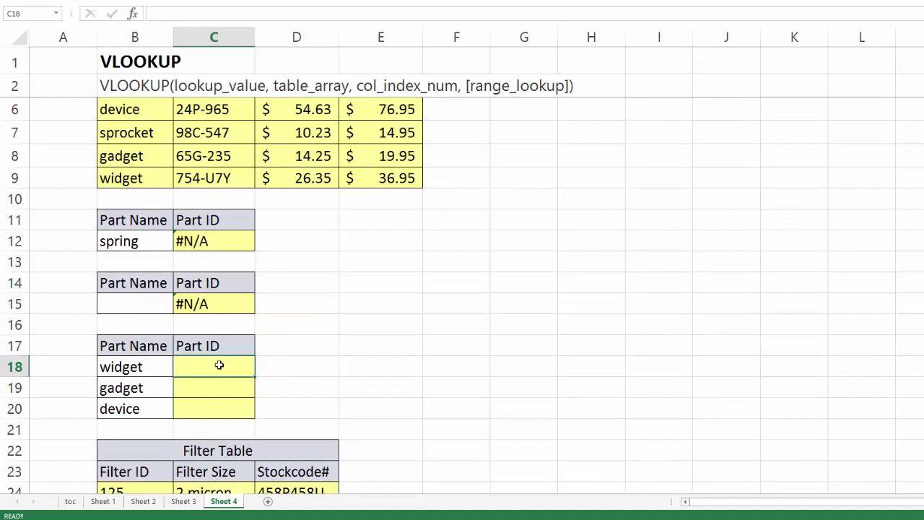
text(=vlo)
key(Tab)
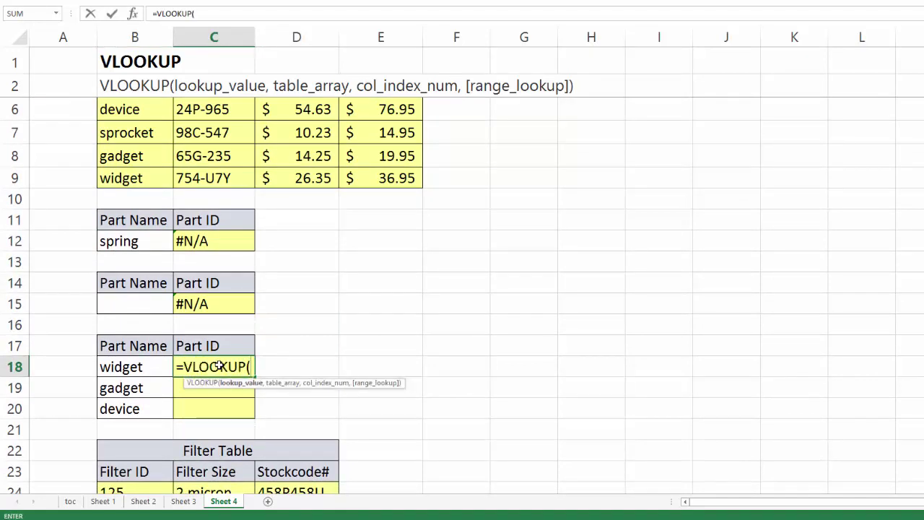
click(122, 367)
text(,)
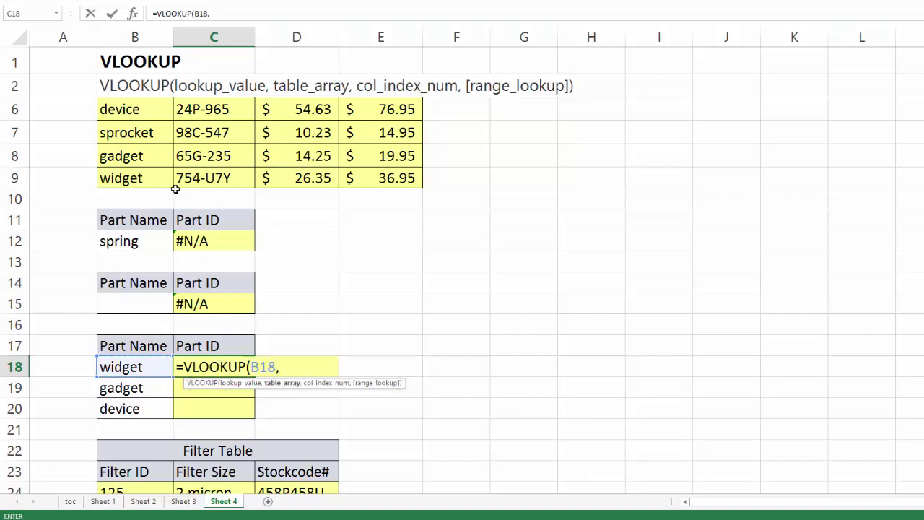
scroll(167, 154, up, 1)
drag(118, 180, 369, 247)
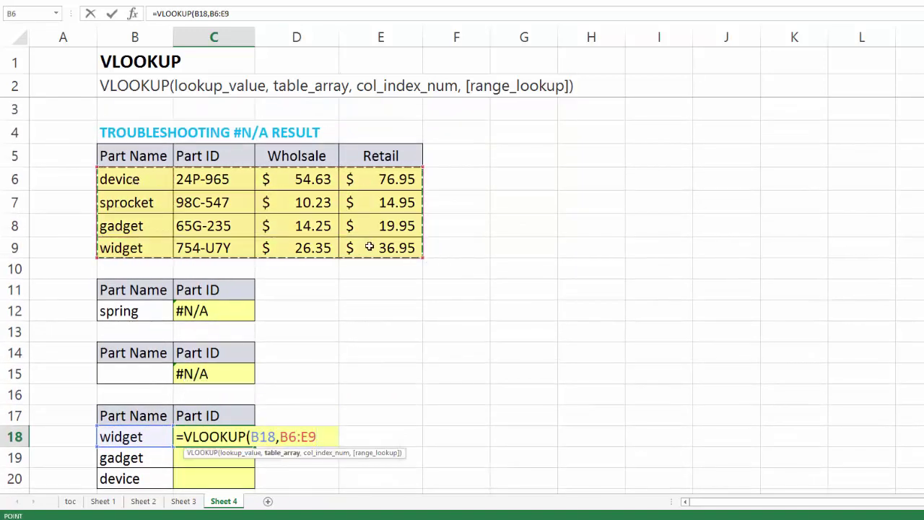
text(,)
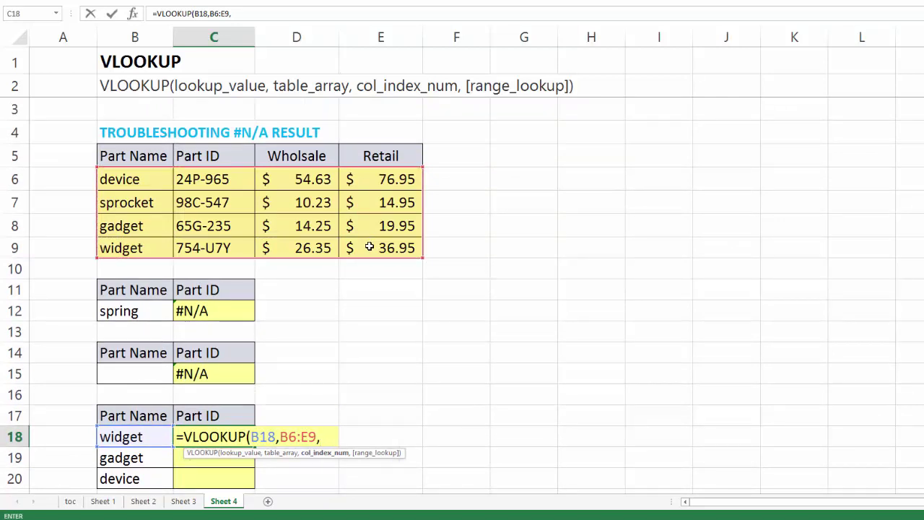
text(2,)
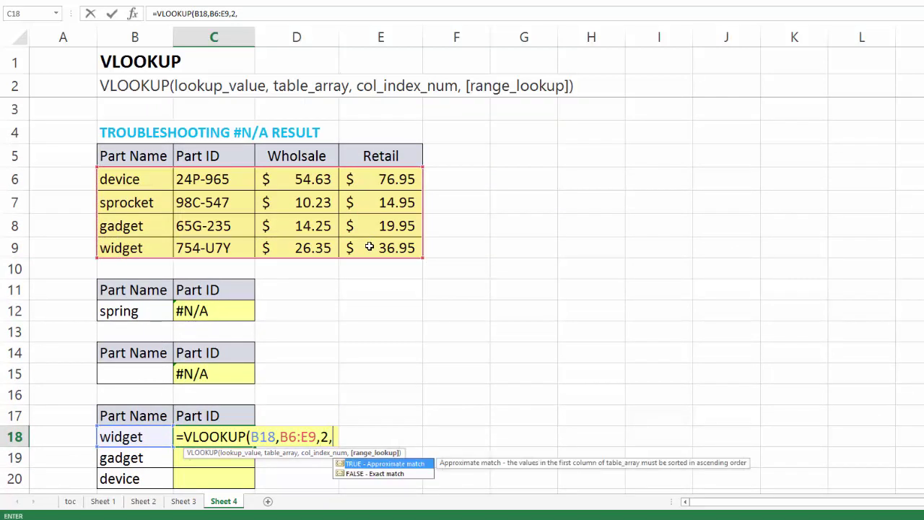
text(0)
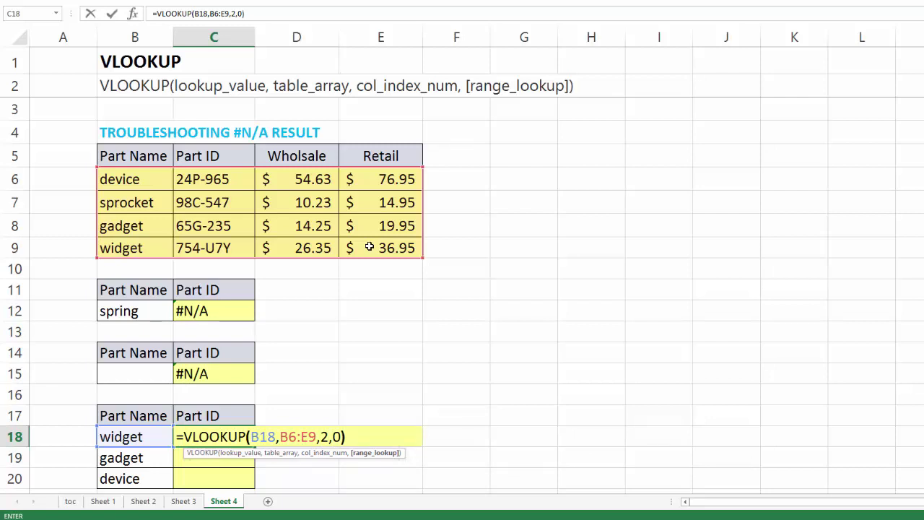
text())
key(Return)
- Fill the Part ID lookup from C18 down through C20 with its relative table range
scroll(370, 246, down, 1)
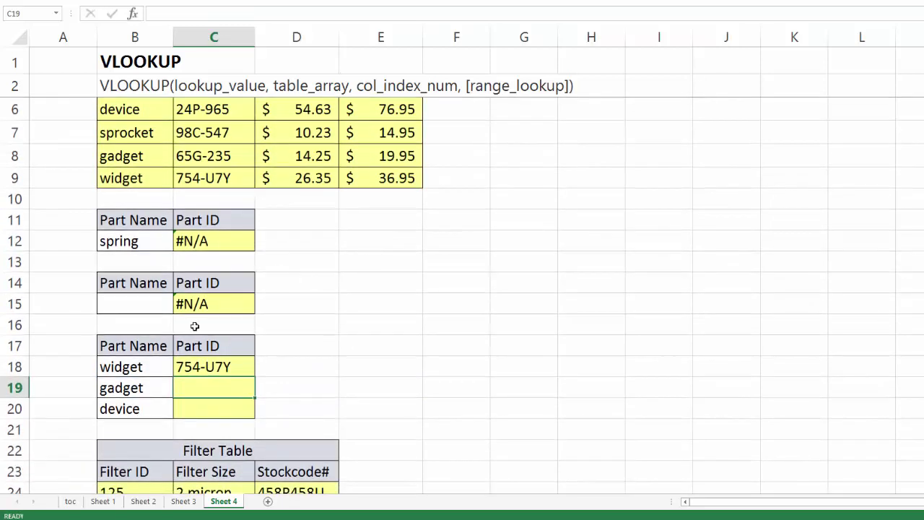
click(215, 368)
drag(254, 376, 254, 410)
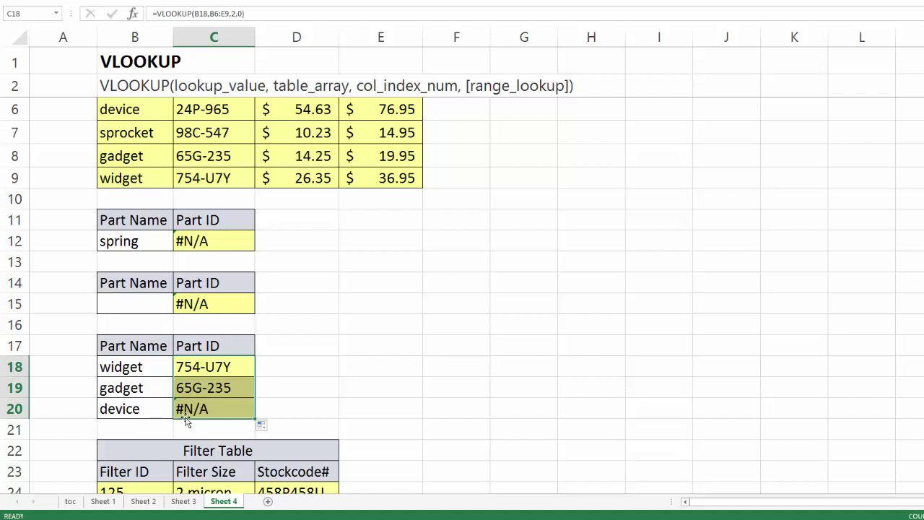
- Inspect the copied formula in C20 to see which table range it references
click(207, 410)
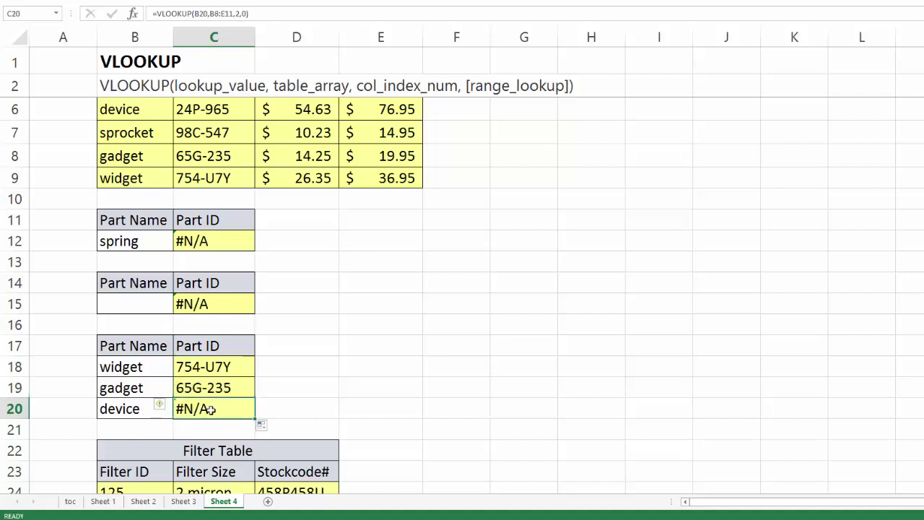
double_click(207, 409)
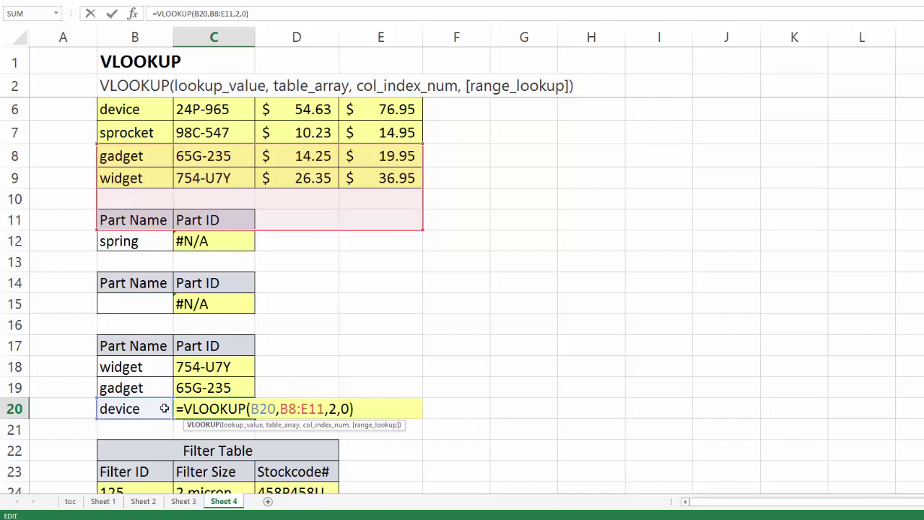
key(ctrl+Return)
- Make the table range absolute as $B$6:$E$9 in the C18 formula and fill it down through C20
double_click(218, 366)
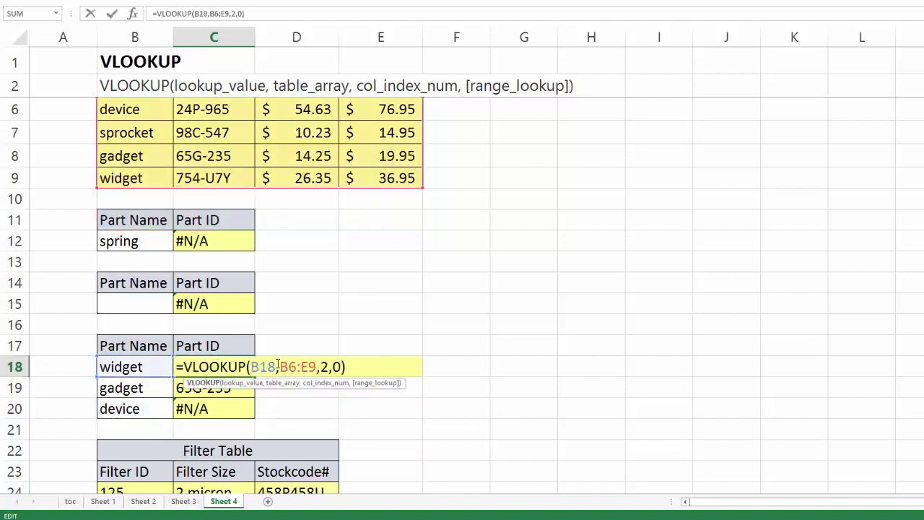
drag(280, 366, 316, 367)
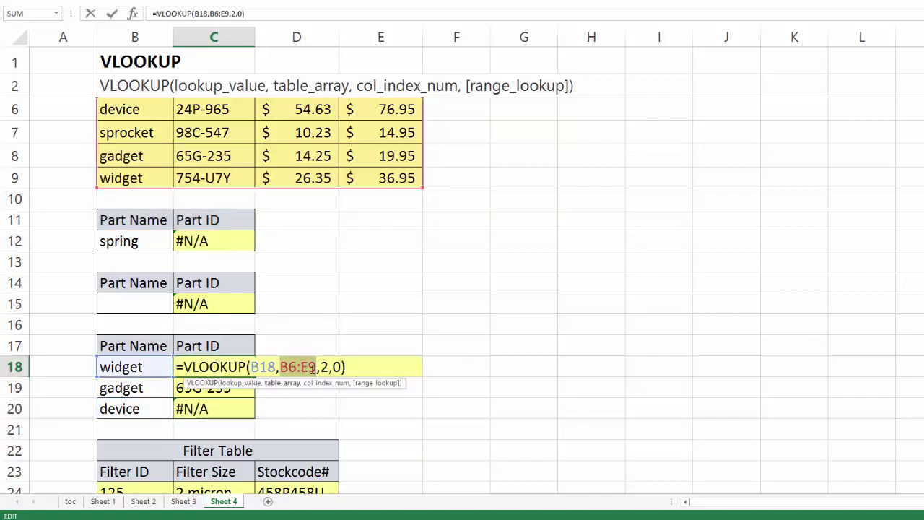
key(F4)
key(Return)
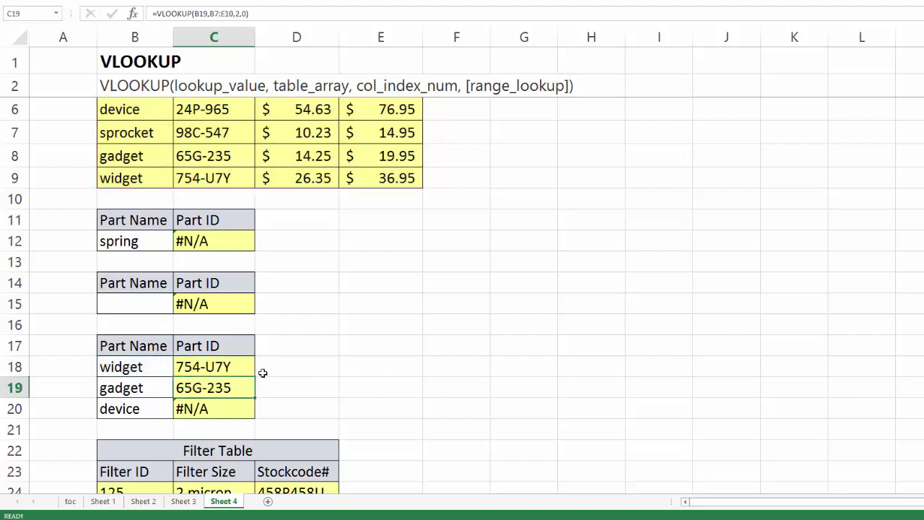
click(245, 373)
double_click(255, 377)
click(329, 371)
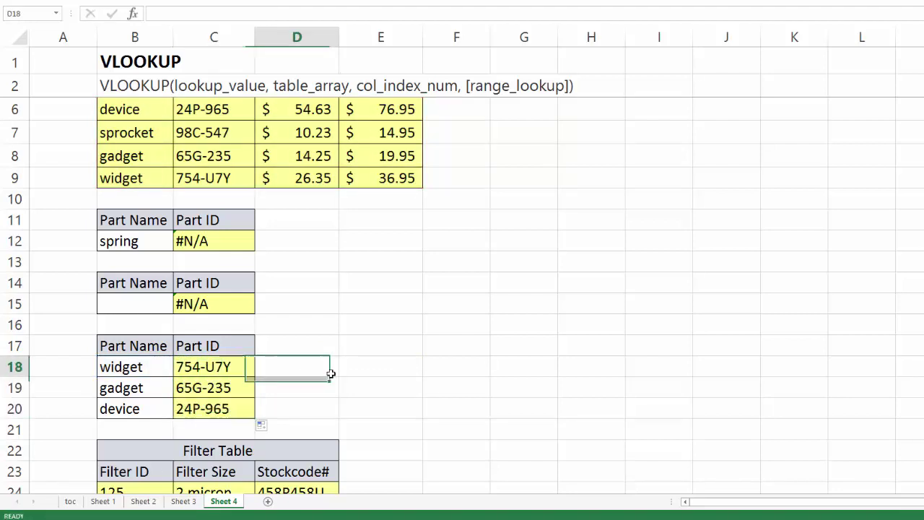
- Start a VLOOKUP in C34 below the Filter Table, using RIGHT(B34,3) as the lookup value
scroll(332, 369, down, 2)
scroll(335, 370, down, 3)
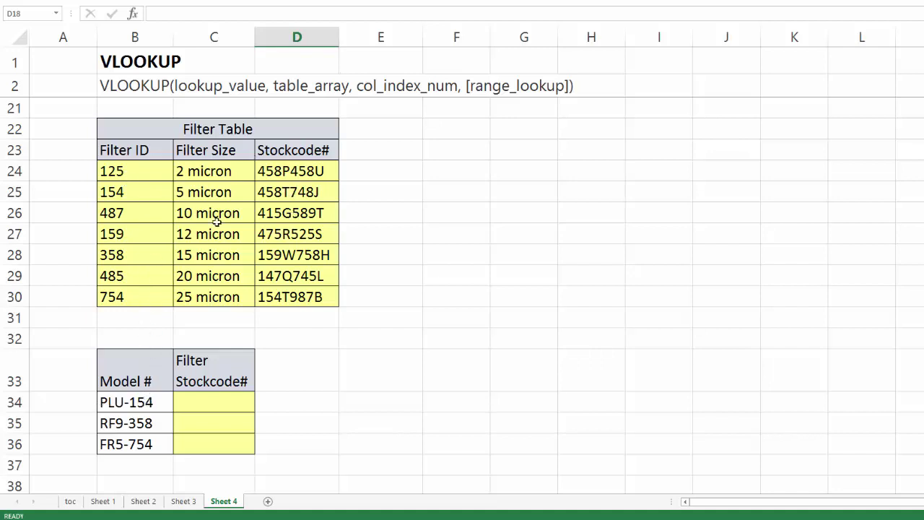
click(191, 398)
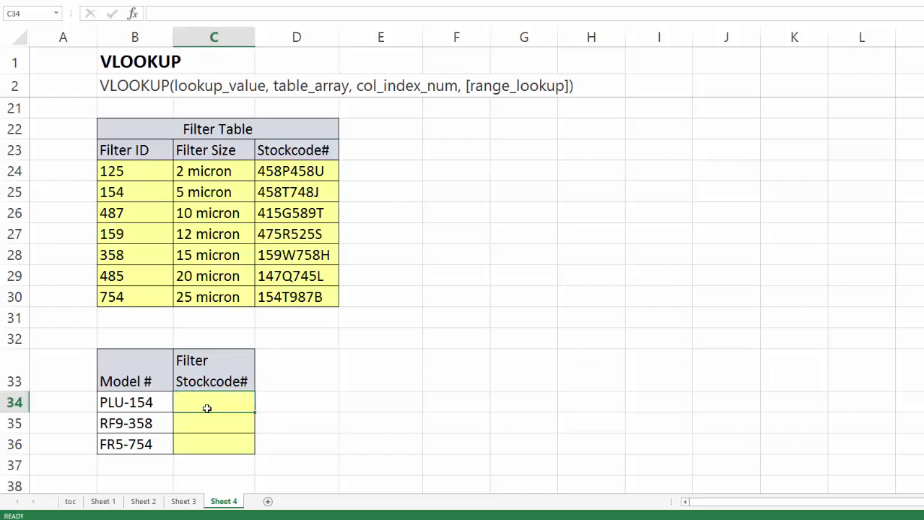
text(=vl)
key(Tab)
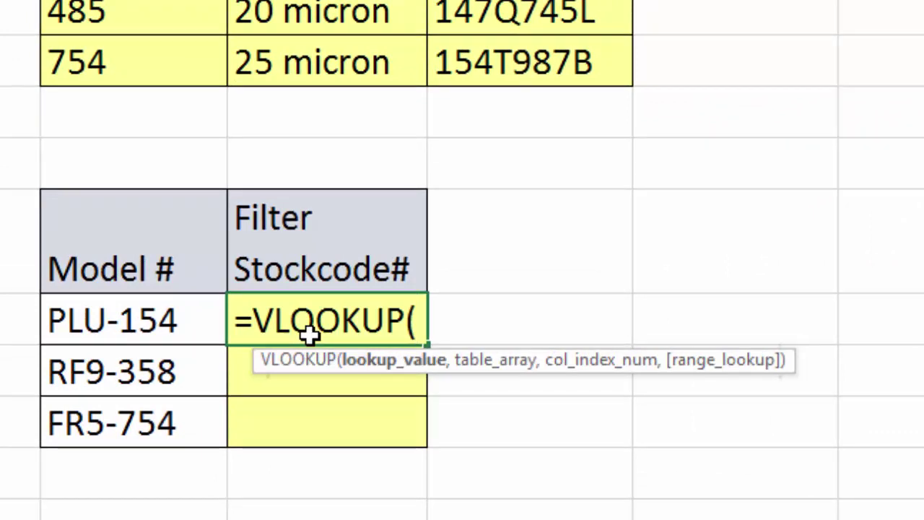
text(right)
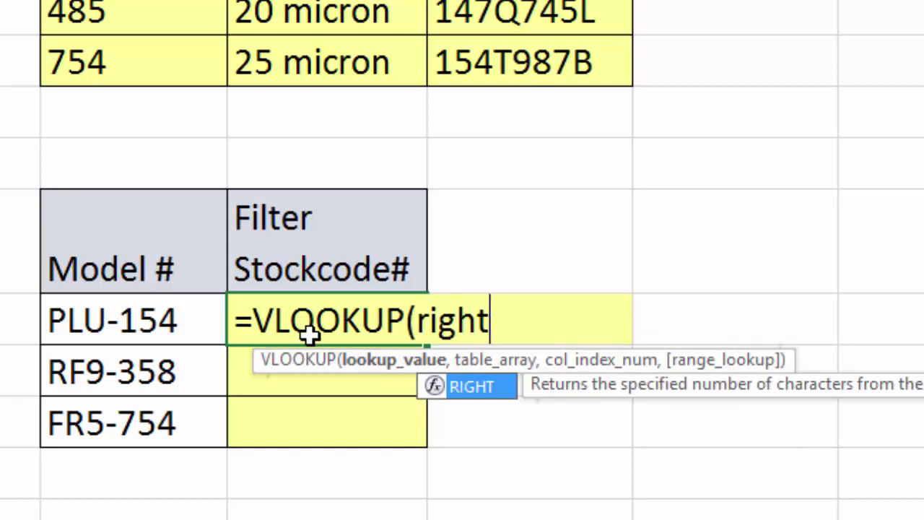
text(()
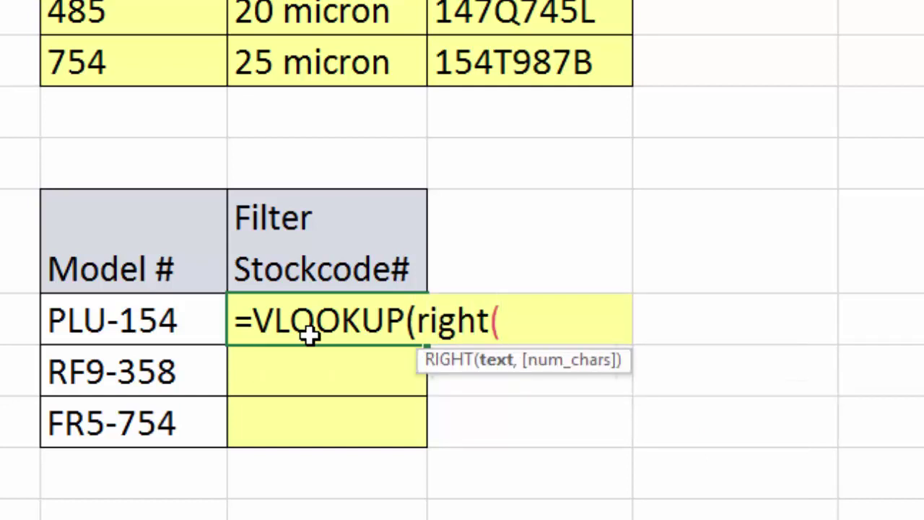
key(Left)
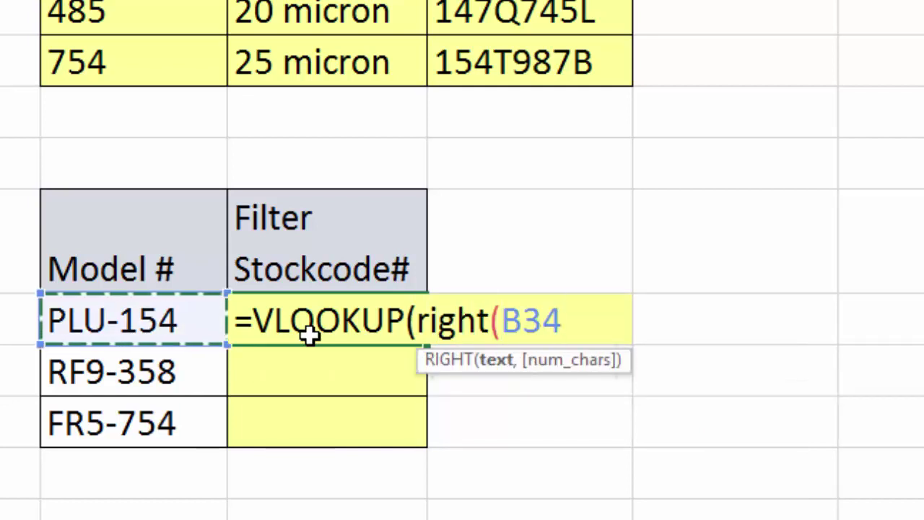
text(,3)
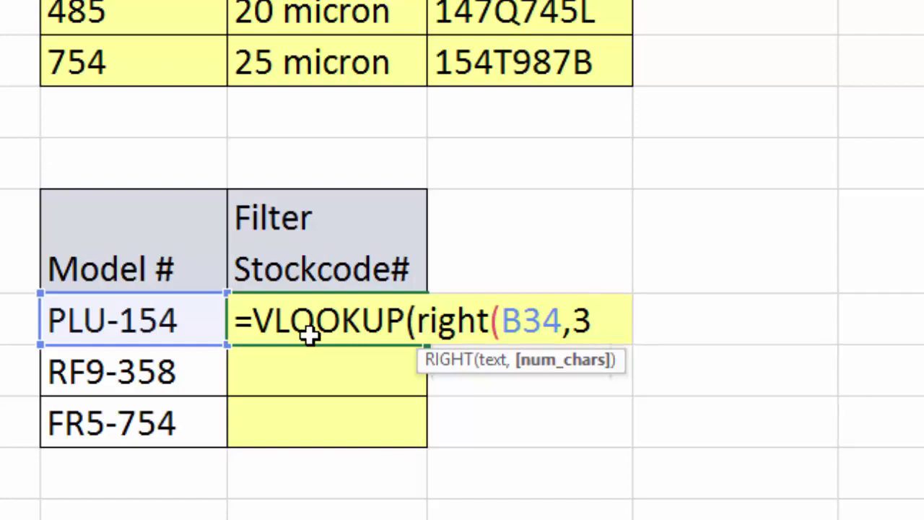
text())
text(,)
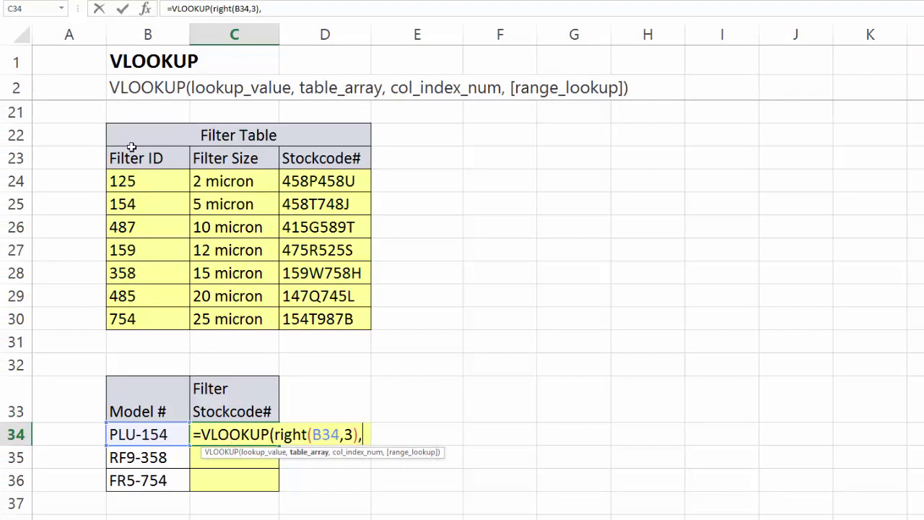
- Complete the C34 lookup with table range $B$24:$D$30, column index 3 and exact match 0
click(148, 181)
drag(159, 200, 317, 313)
key(F4)
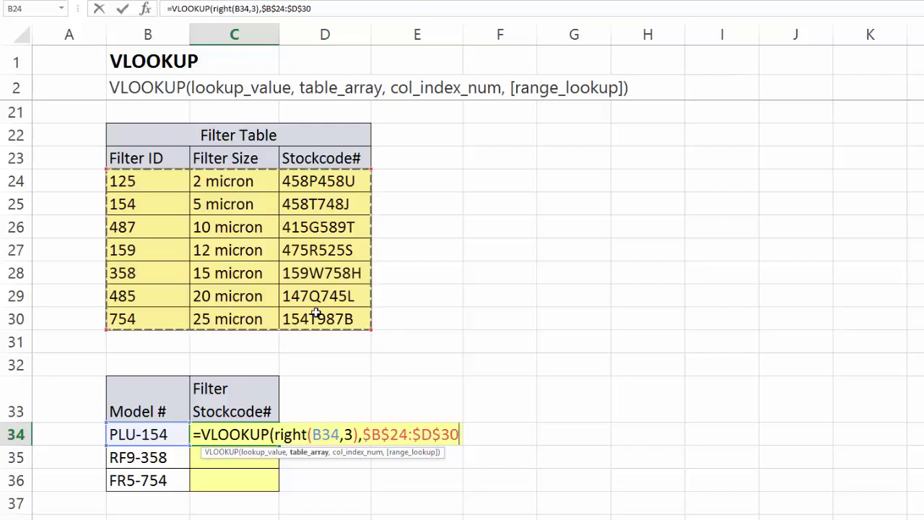
text(,)
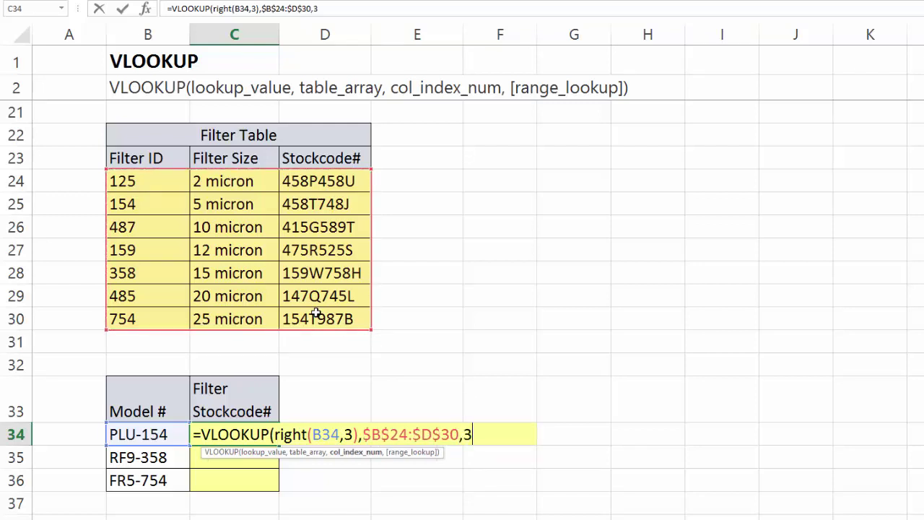
text(3,0)
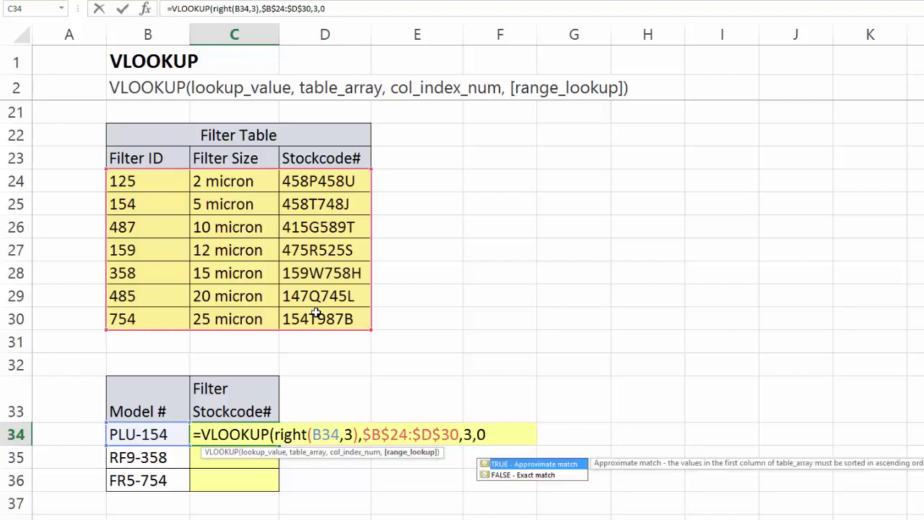
text())
key(Return)
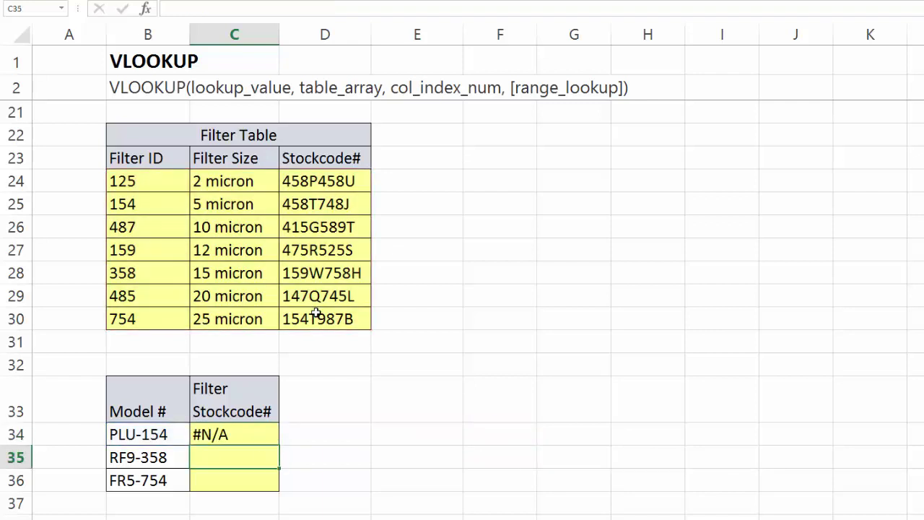
- Review the C34 lookup formula and enter =RIGHT(B34,3) in E34 to test its lookup value separately
double_click(258, 425)
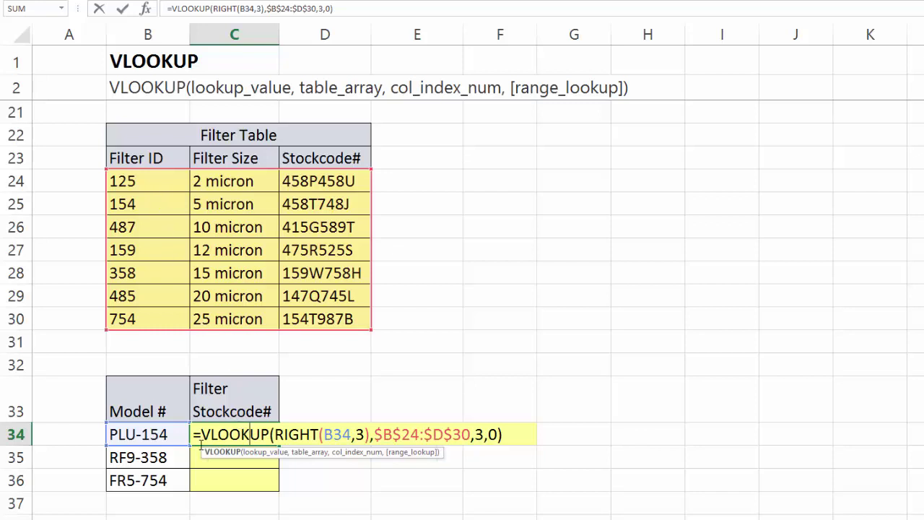
key(ctrl+Return)
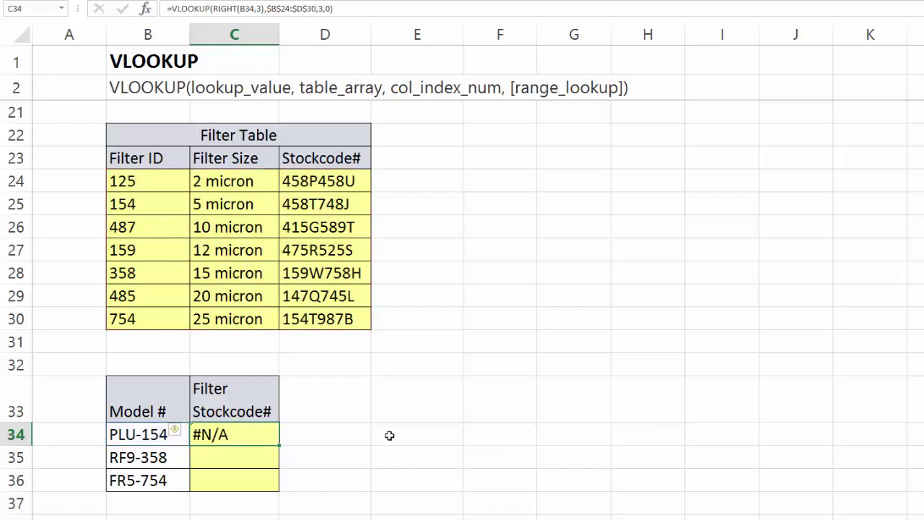
click(391, 434)
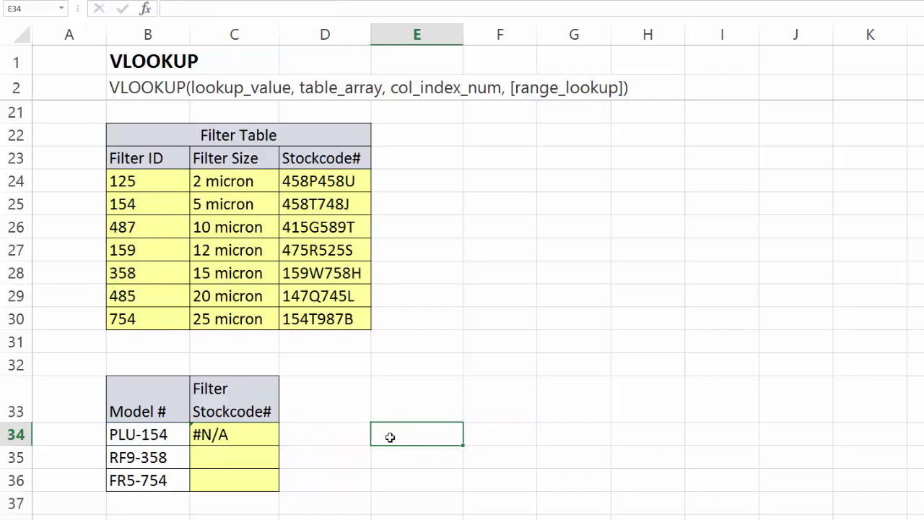
text(=right)
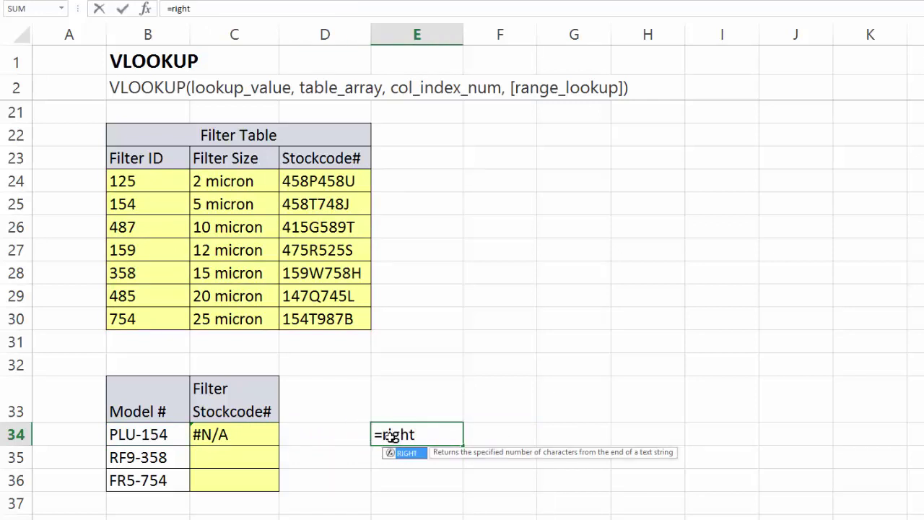
text(()
click(163, 434)
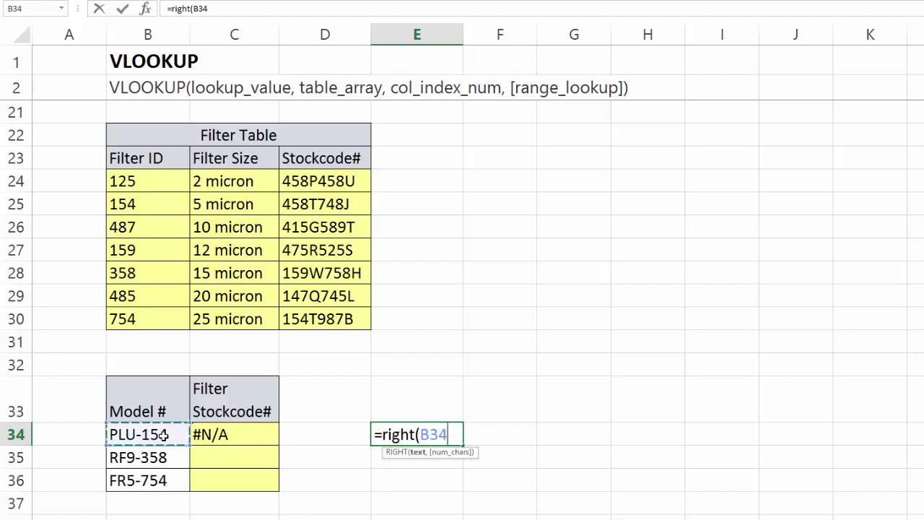
text(,)
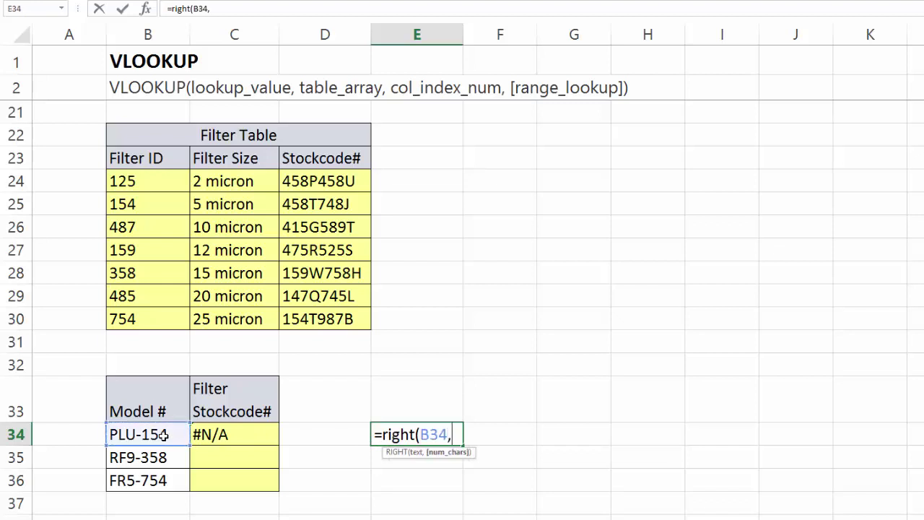
text(3))
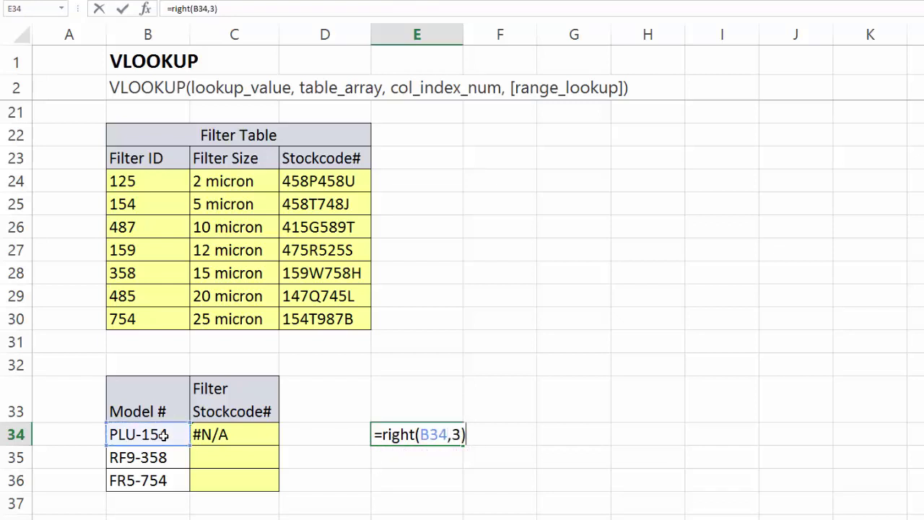
key(Return)
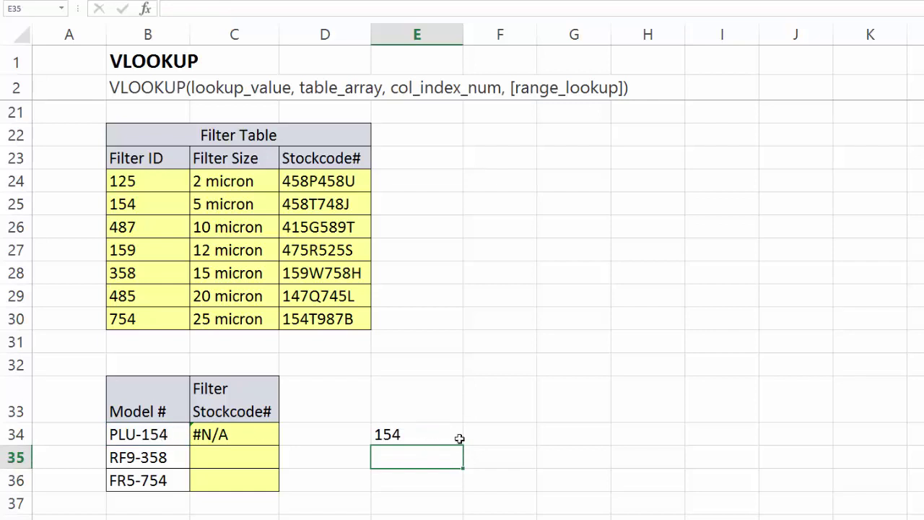
- Enter =E34=B25 in F34 to test whether the extracted value equals the matching filter ID
click(483, 431)
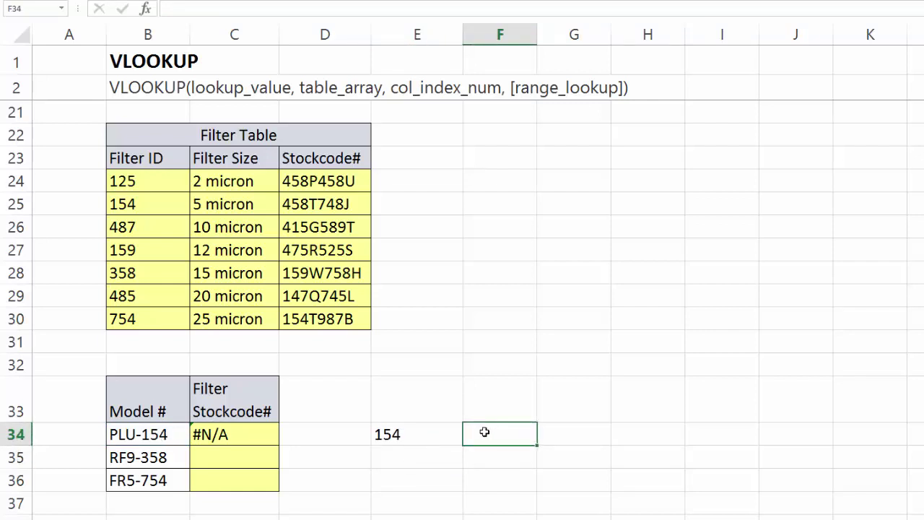
text(=)
key(Left)
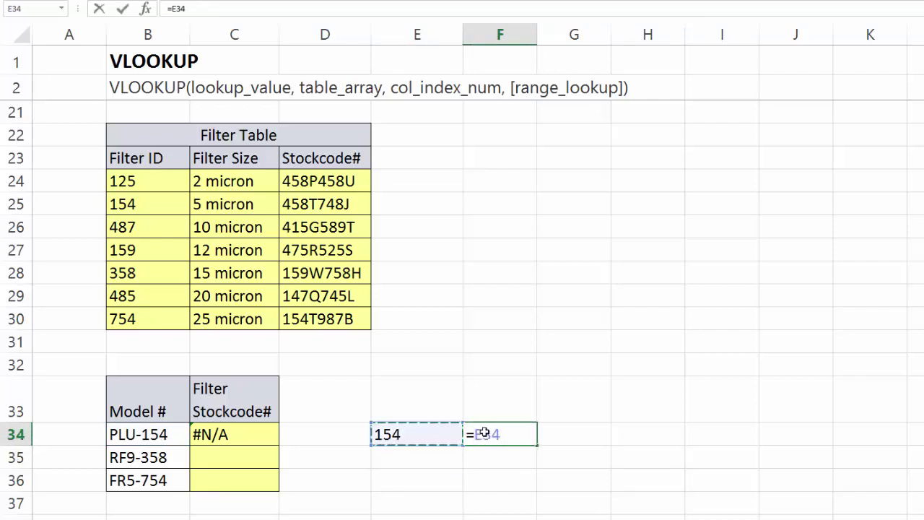
text(=)
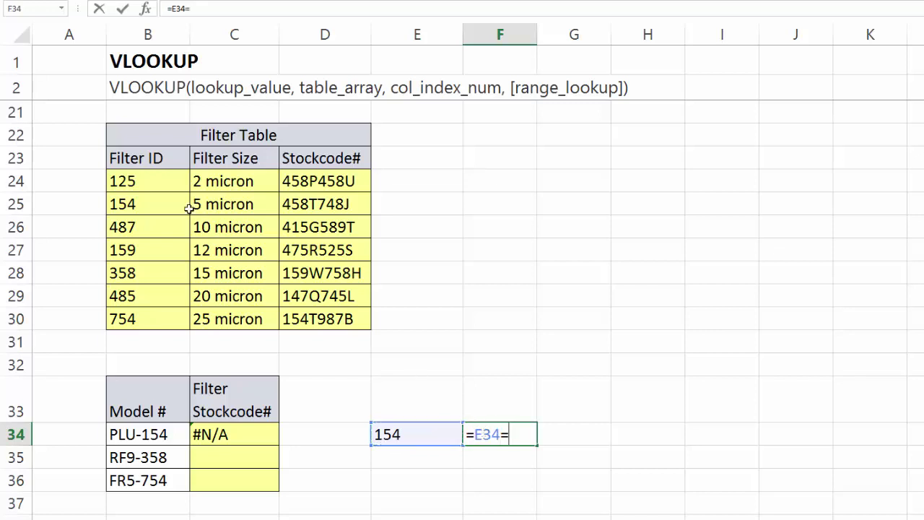
click(156, 204)
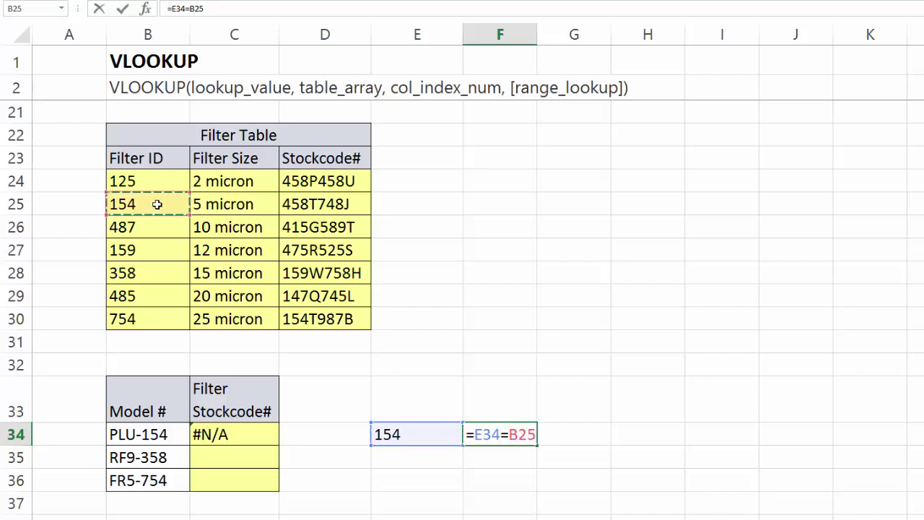
key(Return)
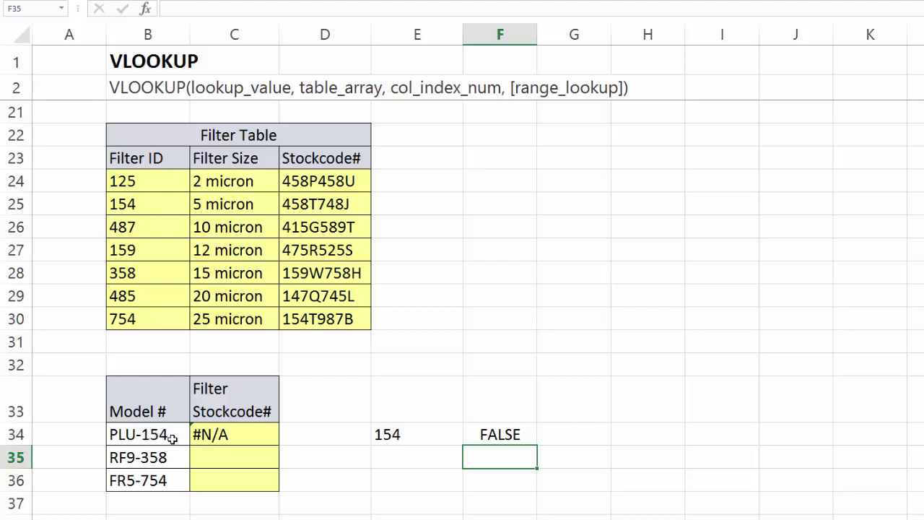
- Compare the contents of E34 with the filter ID in B25
click(389, 437)
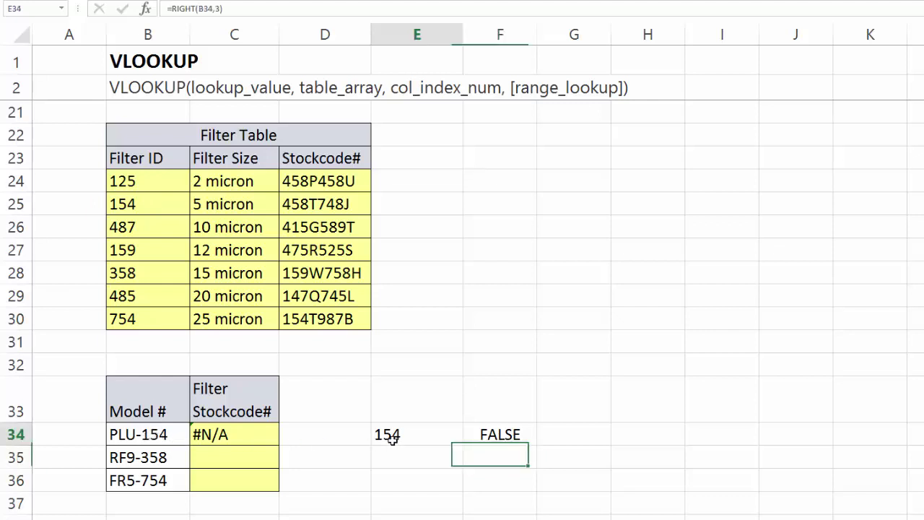
click(144, 202)
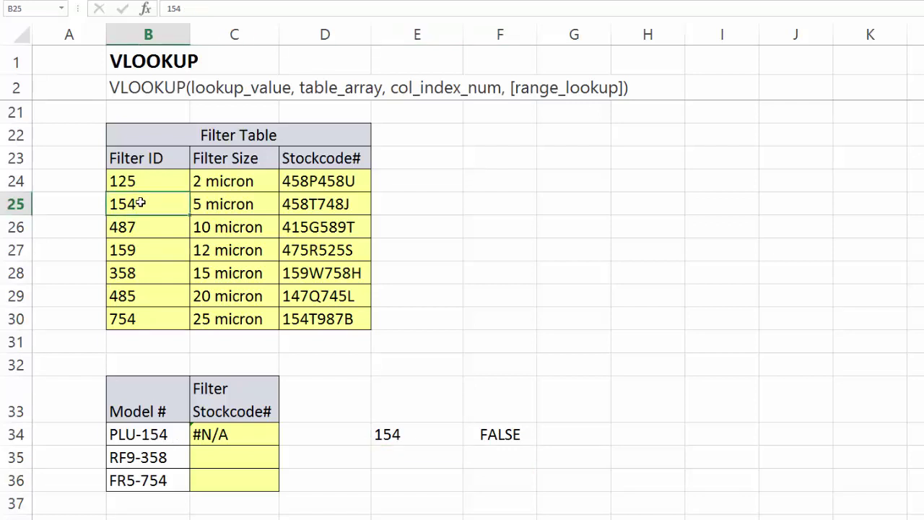
click(394, 436)
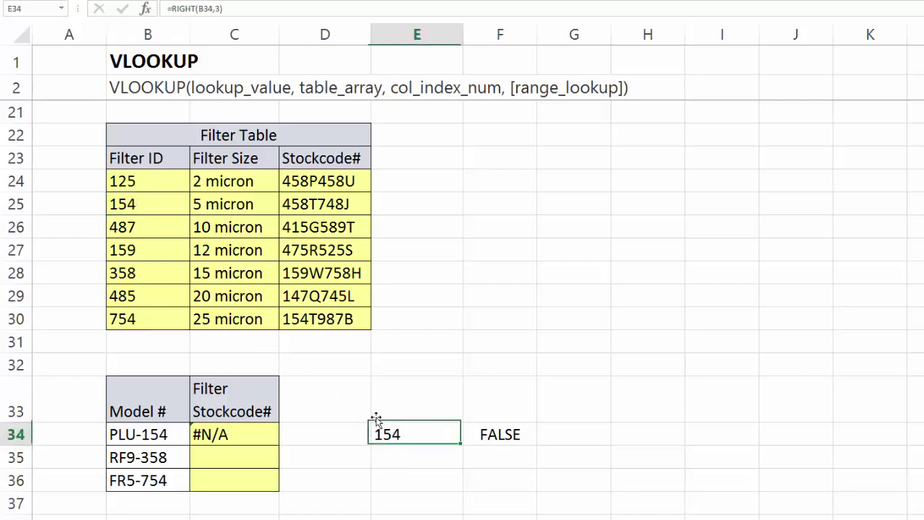
click(148, 205)
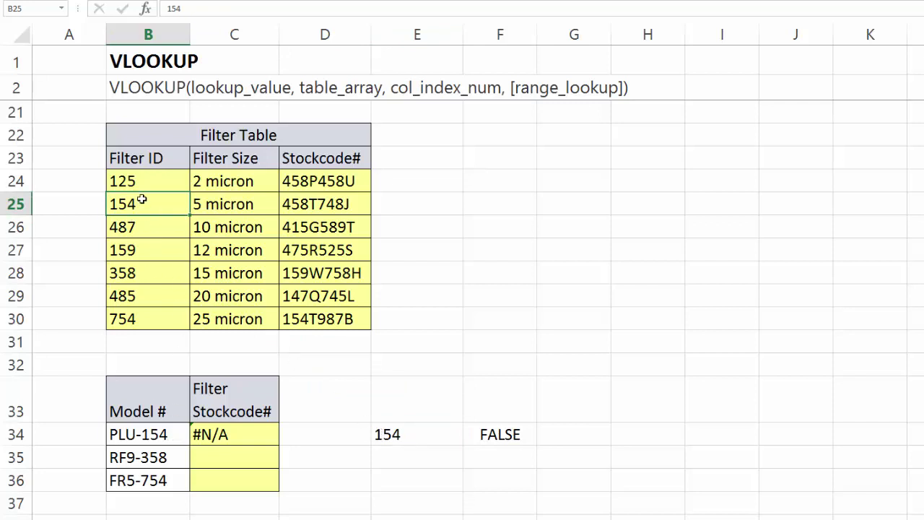
- Remove the left alignment from the filter IDs in B24:B30 to reveal their data type, and restore it
drag(147, 181, 145, 316)
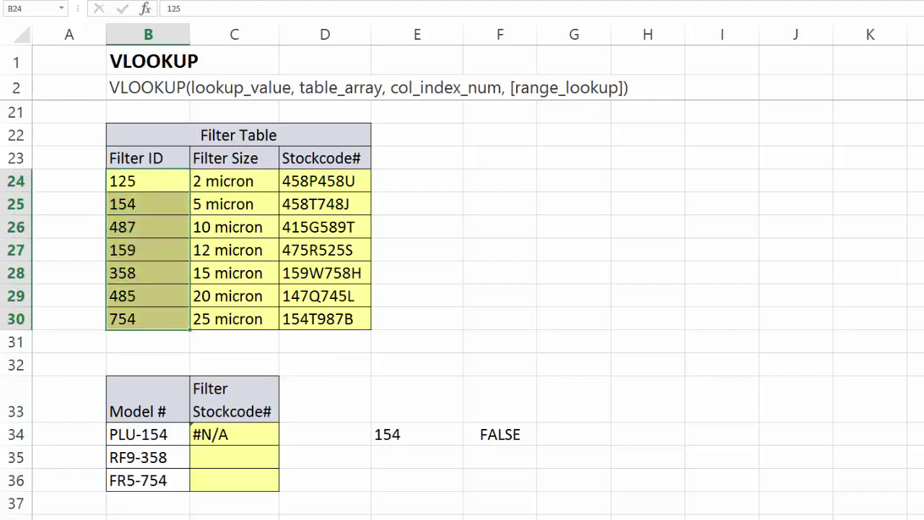
click(235, 0)
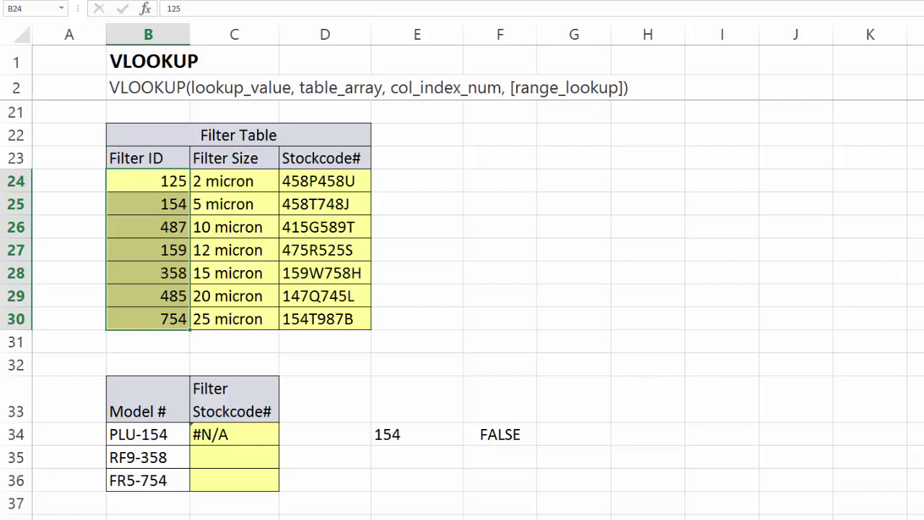
click(235, 0)
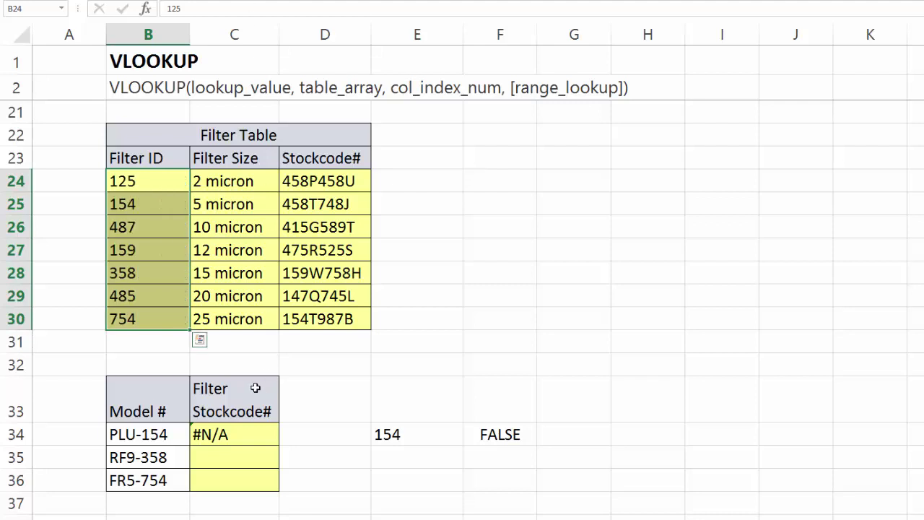
- Add +0 after RIGHT(B34,3) in the C34 VLOOKUP to convert the lookup value to a number
click(346, 429)
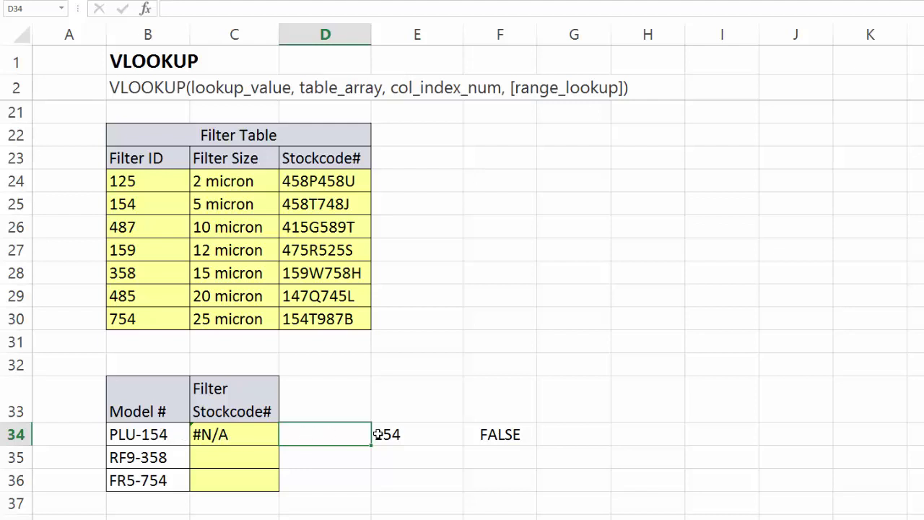
double_click(264, 434)
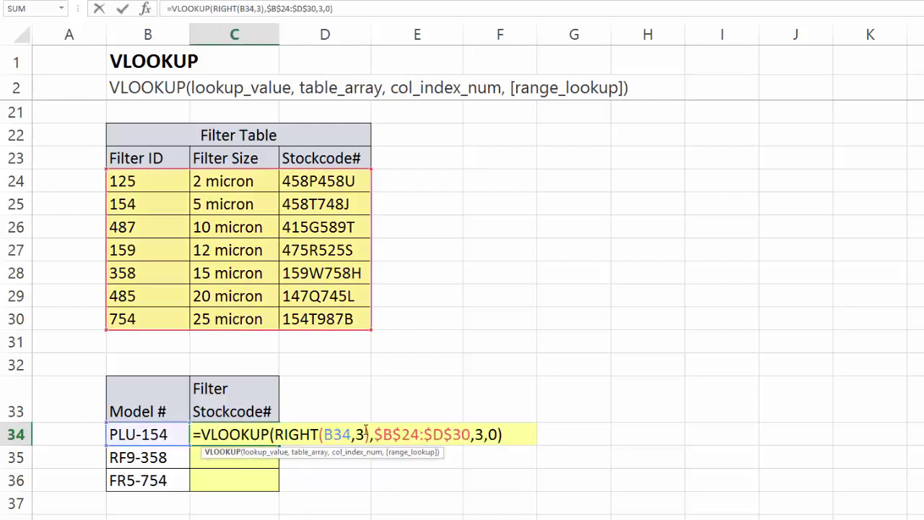
click(369, 434)
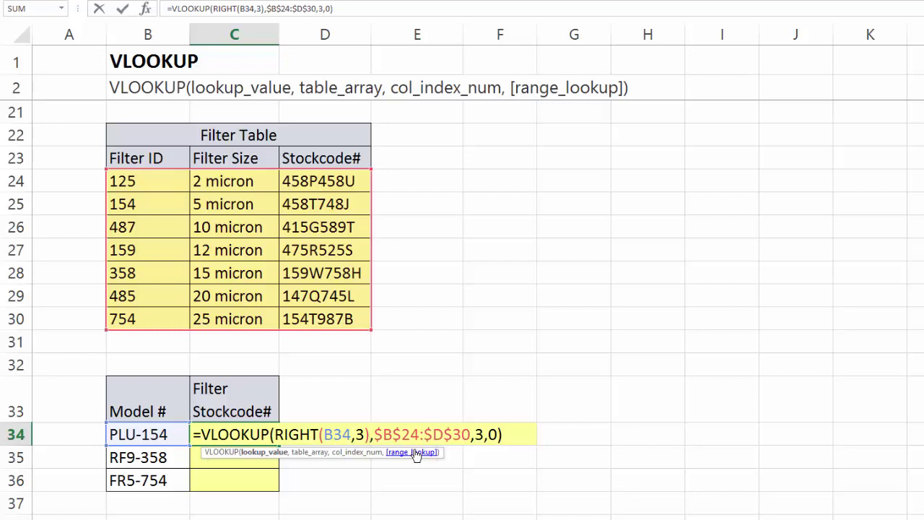
text(+0)
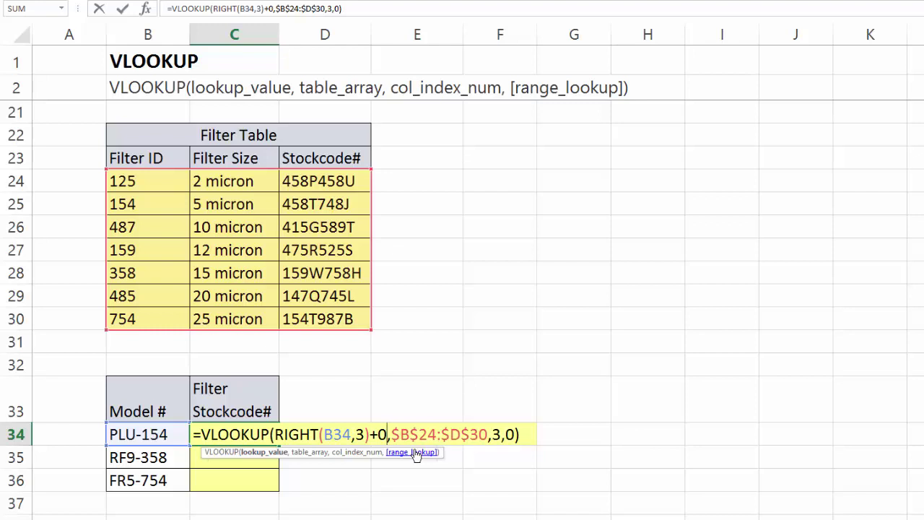
key(Return)
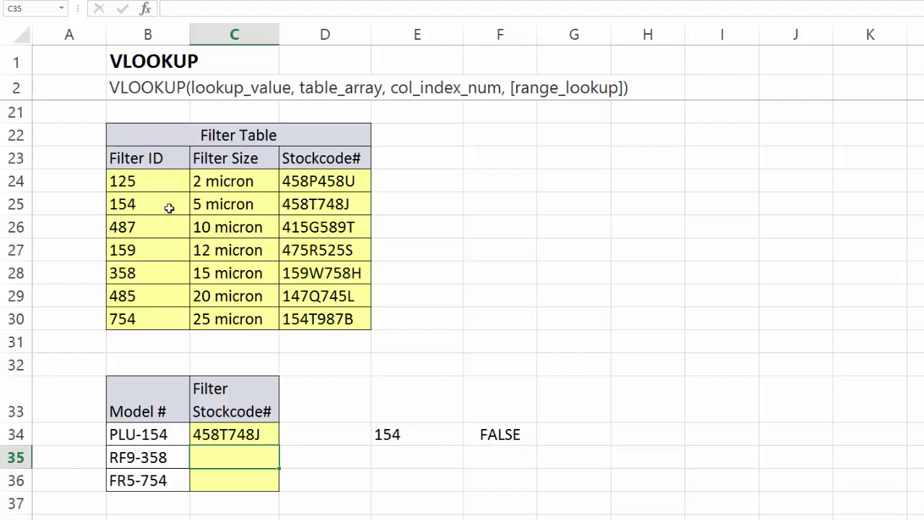
- Check the C34 result against the stockcode in D25 and fill the formula down through C36
click(320, 208)
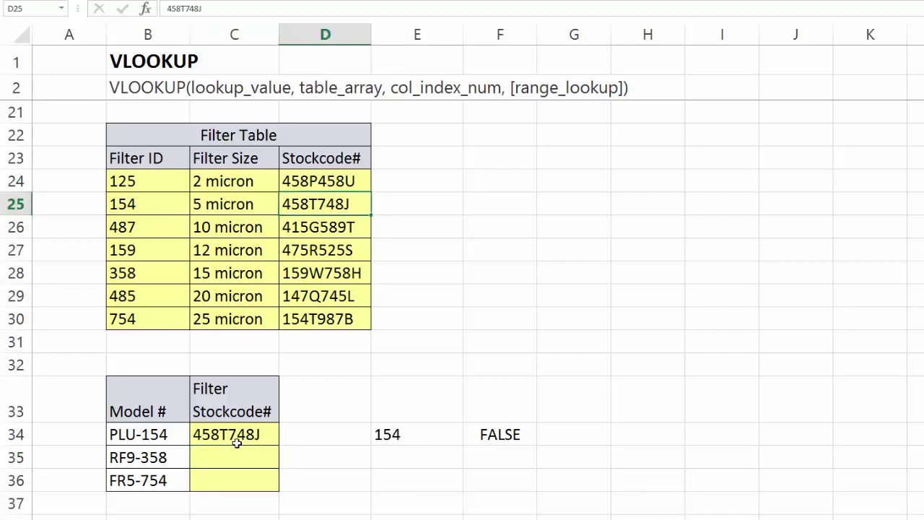
click(260, 438)
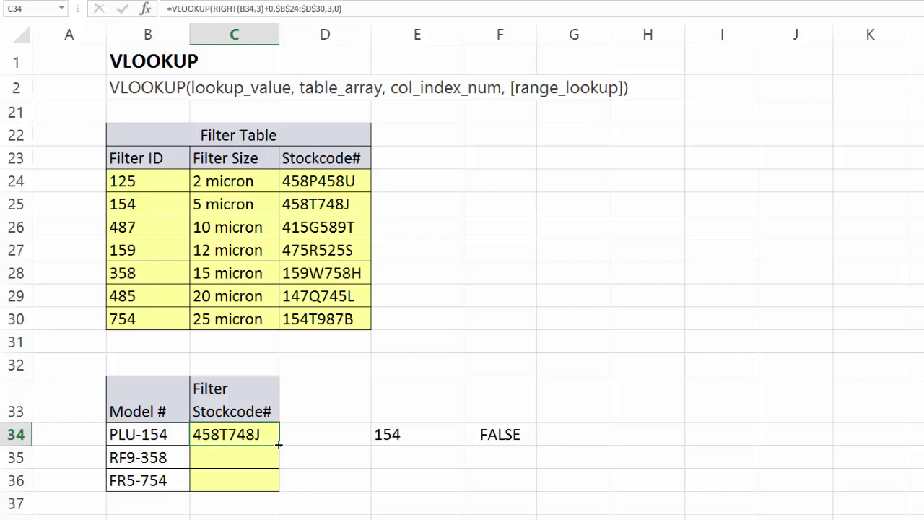
double_click(278, 445)
- Enter =RIGHT(B35,3) in E35 to test the C35 lookup value, and compare it with the filter ID in B28
click(238, 457)
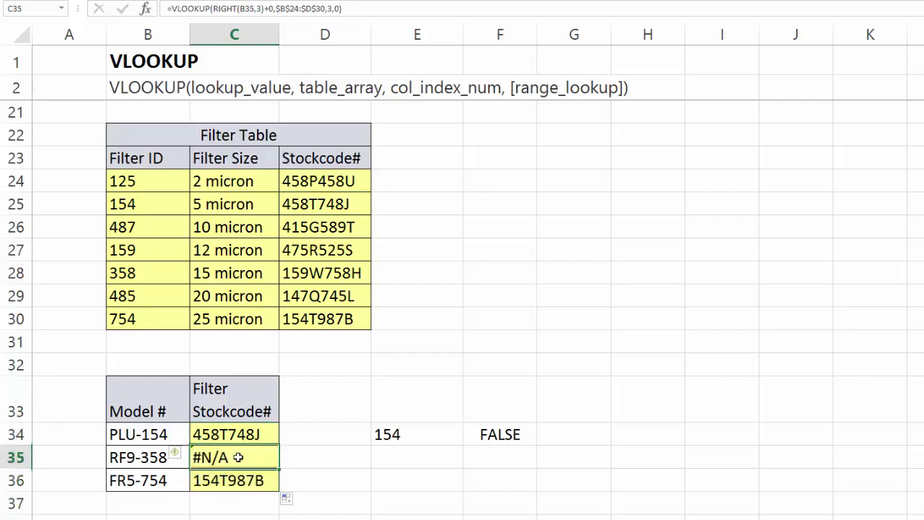
click(405, 454)
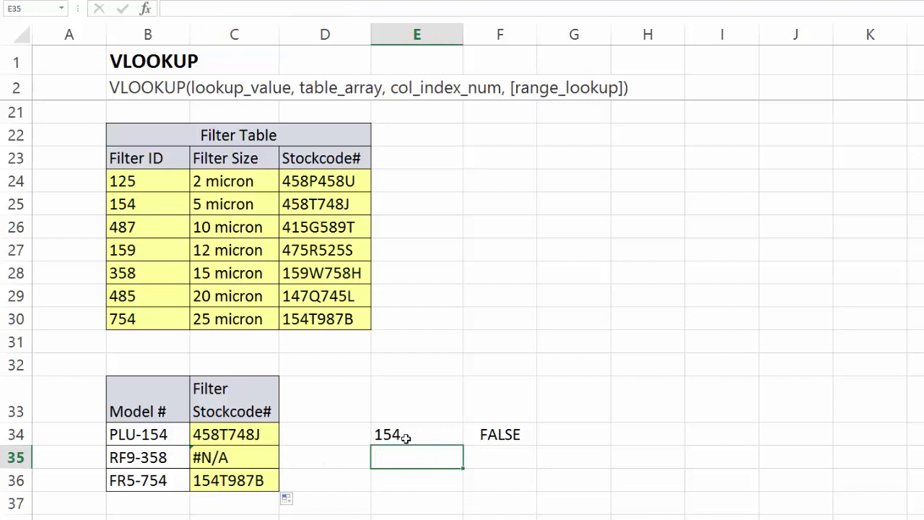
text(=right)
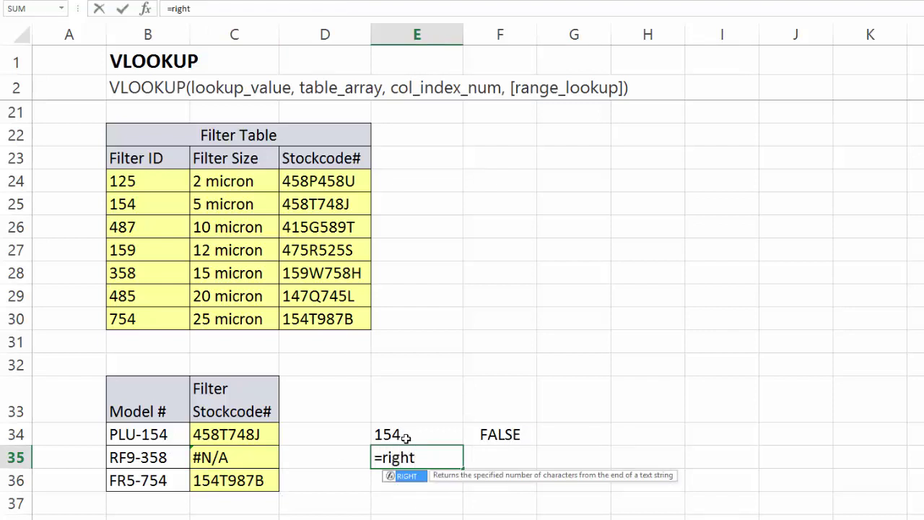
text(()
click(160, 458)
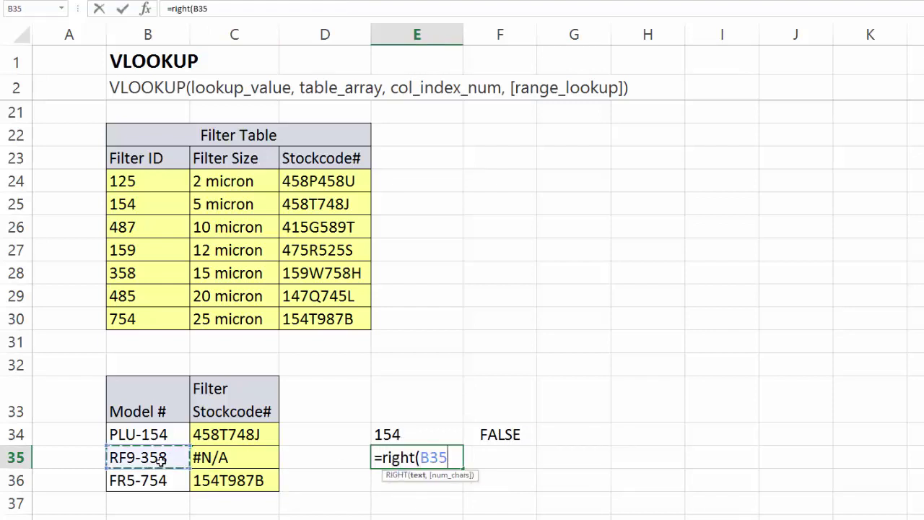
text(,3)
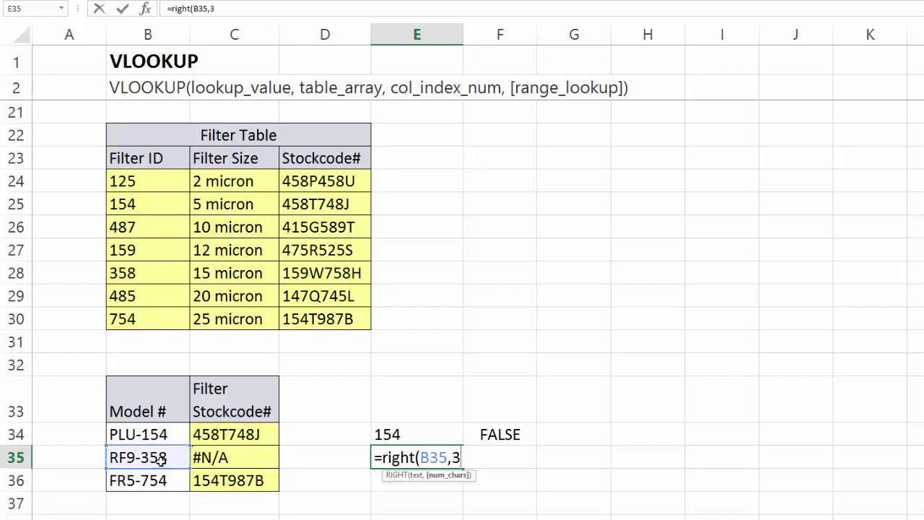
text())
key(Return)
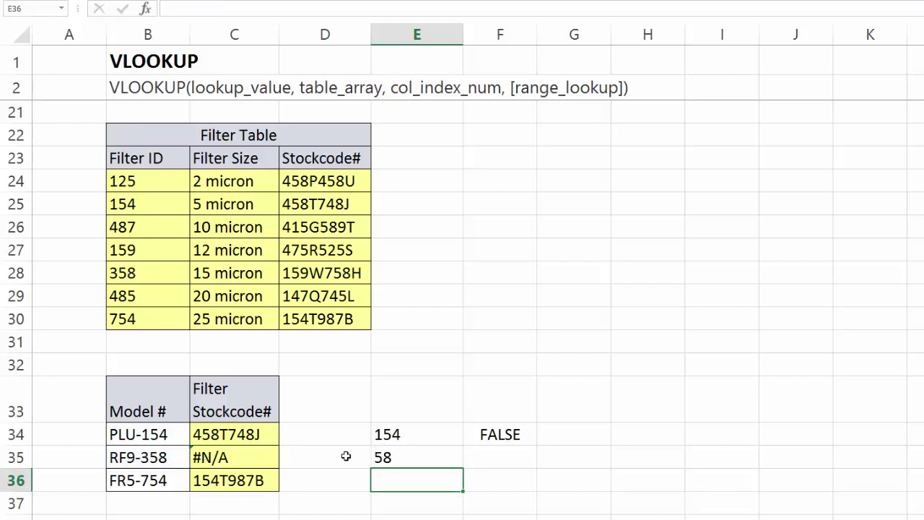
click(395, 462)
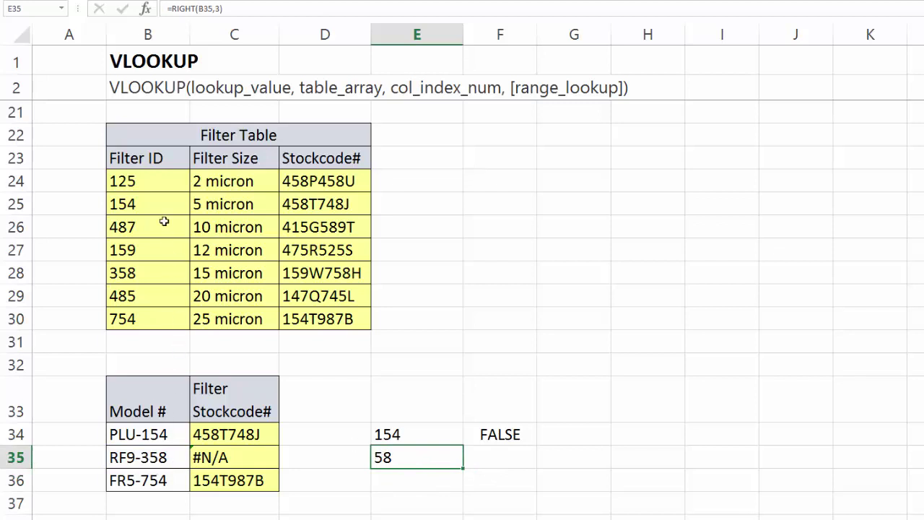
click(137, 274)
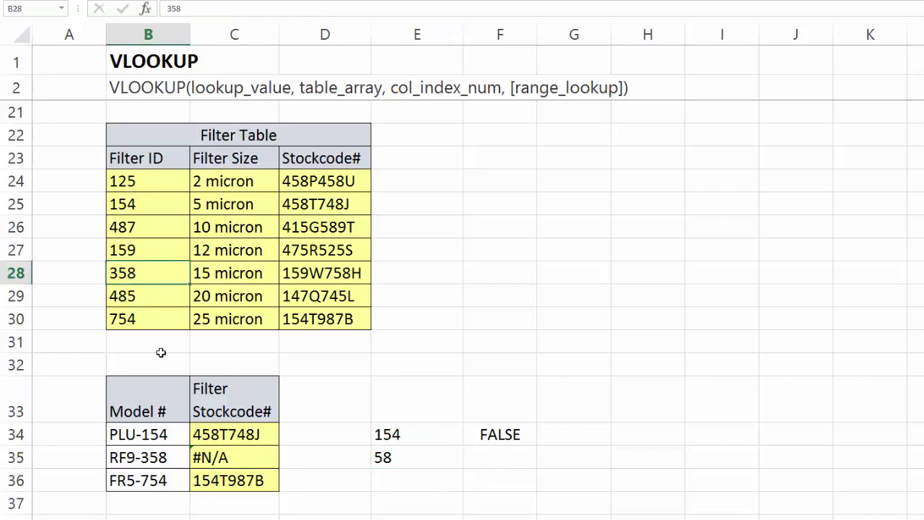
- Check B35 for a trailing space, and wrap B35 in TRIM inside the RIGHT function of the C35 VLOOKUP
double_click(177, 460)
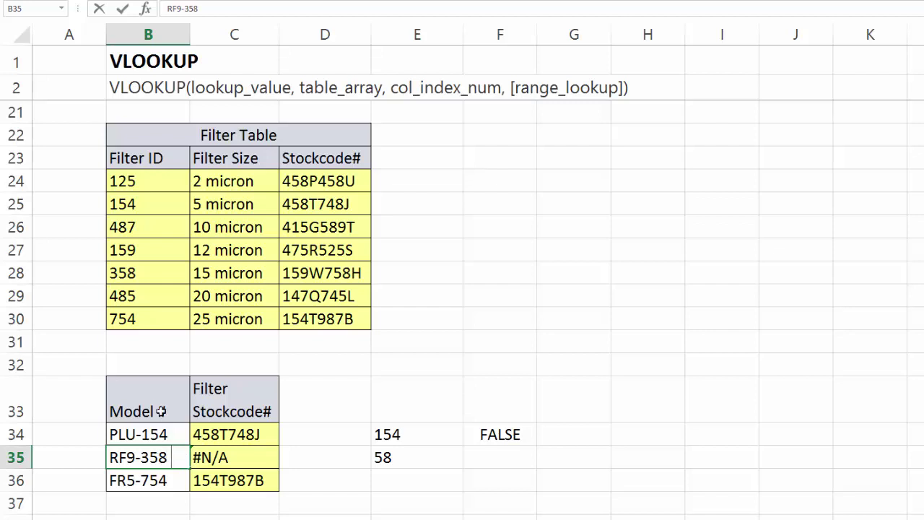
click(228, 457)
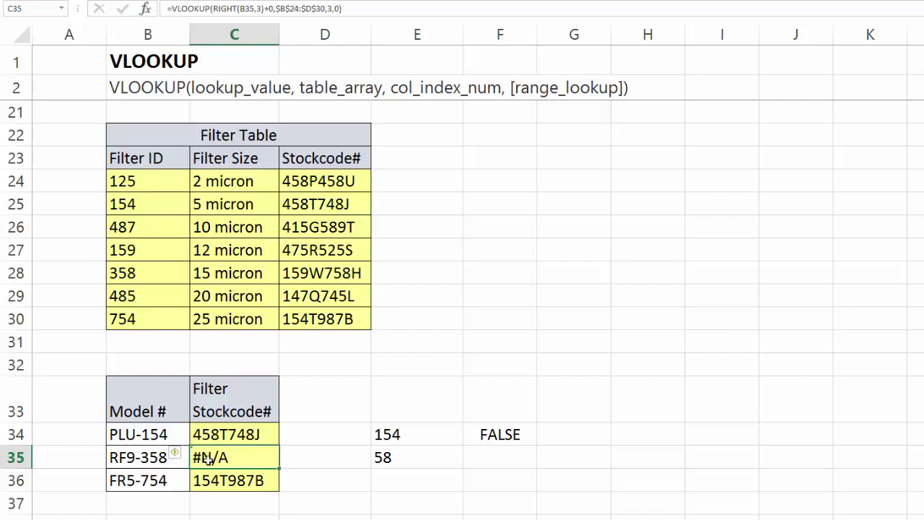
double_click(239, 458)
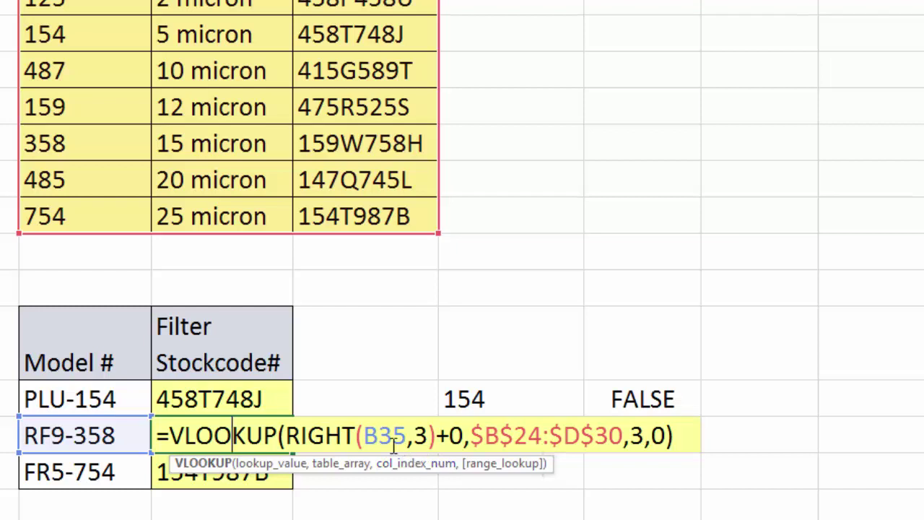
click(363, 435)
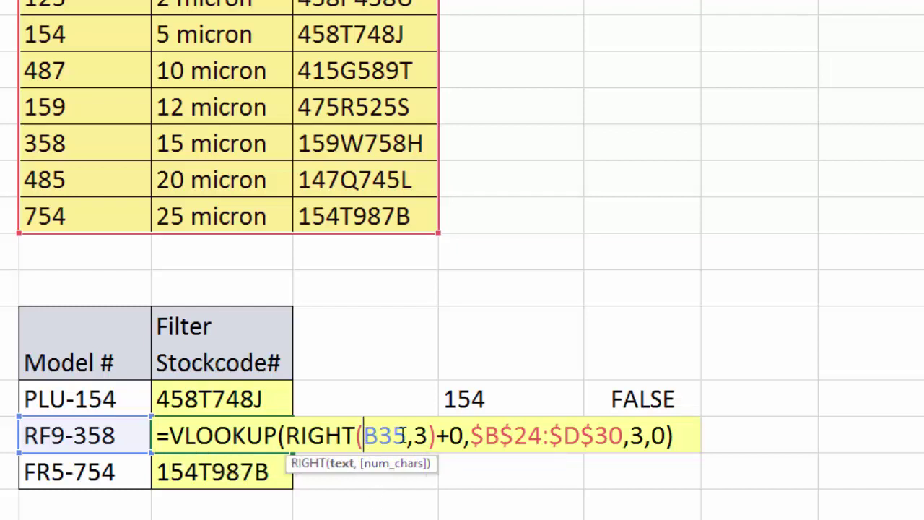
text(trim()
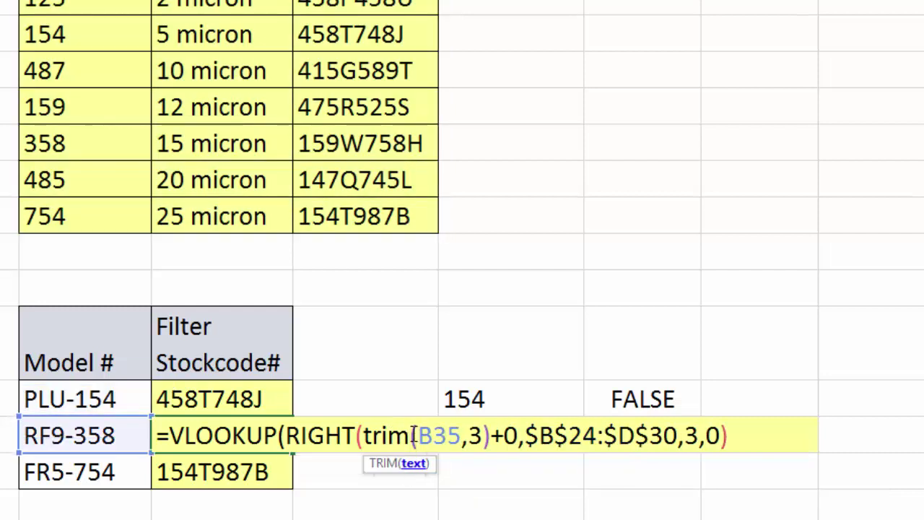
click(460, 435)
text())
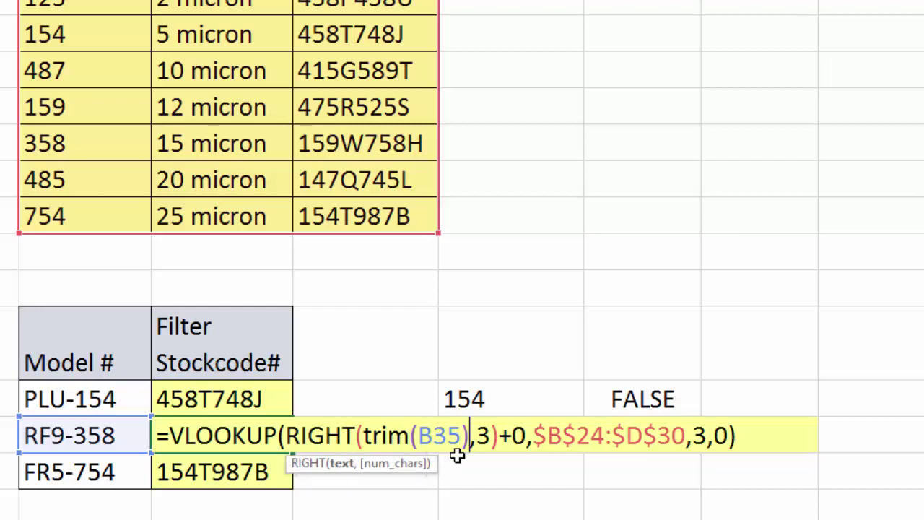
key(Return)
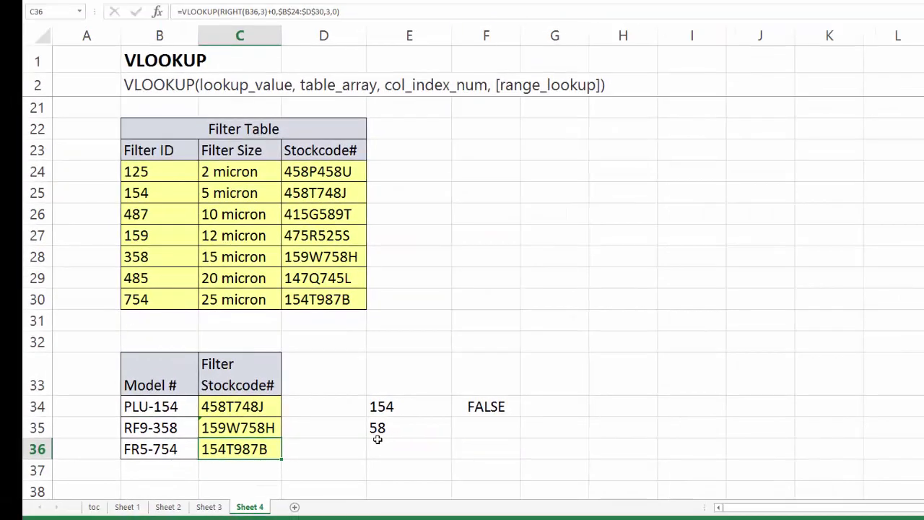
click(309, 433)
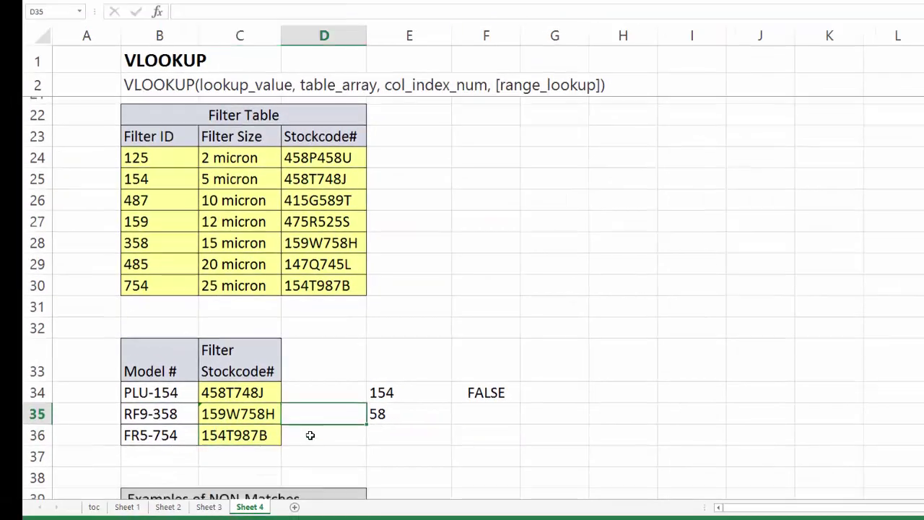
- Enter =B40=C40 in D40 of the Examples of NON-Matches table and fill it down through D43
scroll(309, 433, down, 3)
scroll(309, 433, down, 1)
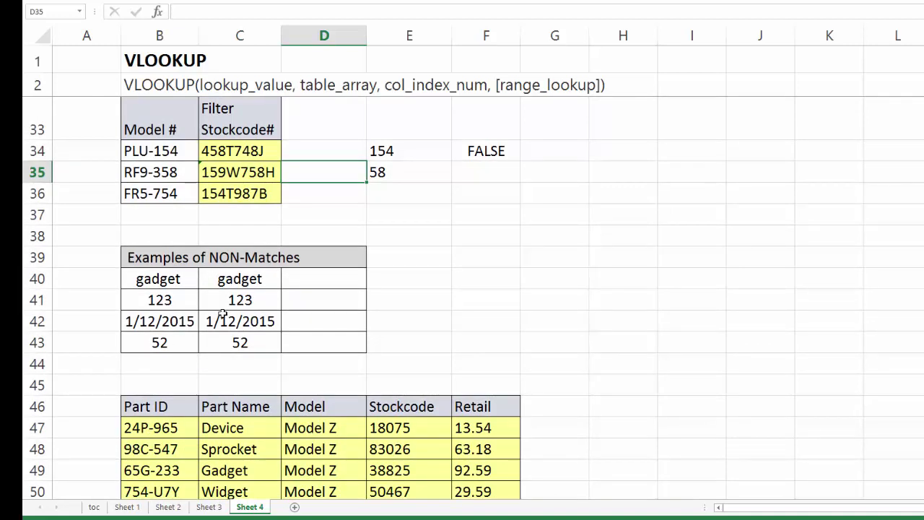
click(295, 278)
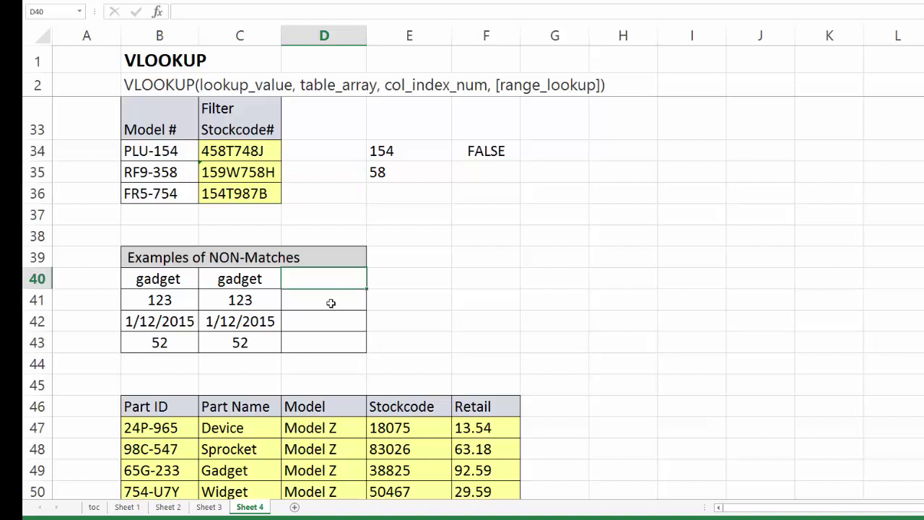
text(=)
key(Left)
key(Left)
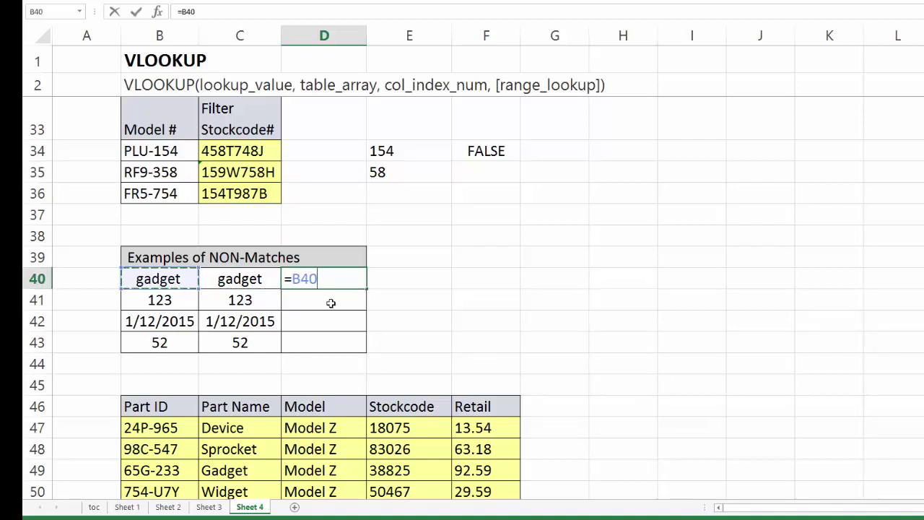
text(=)
key(Left)
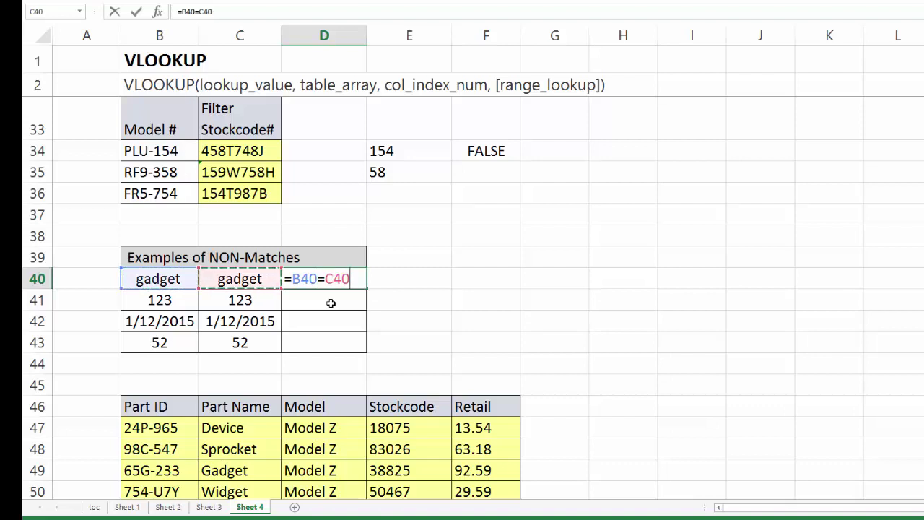
key(Return)
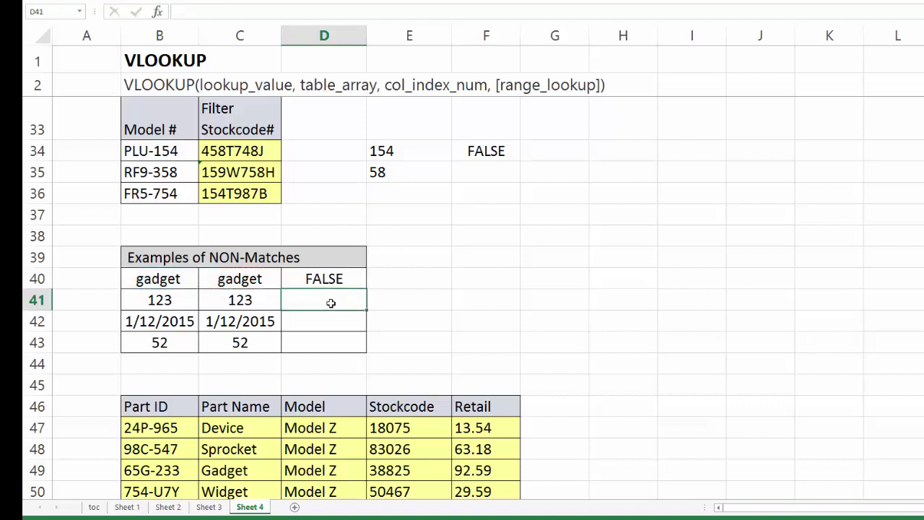
click(354, 285)
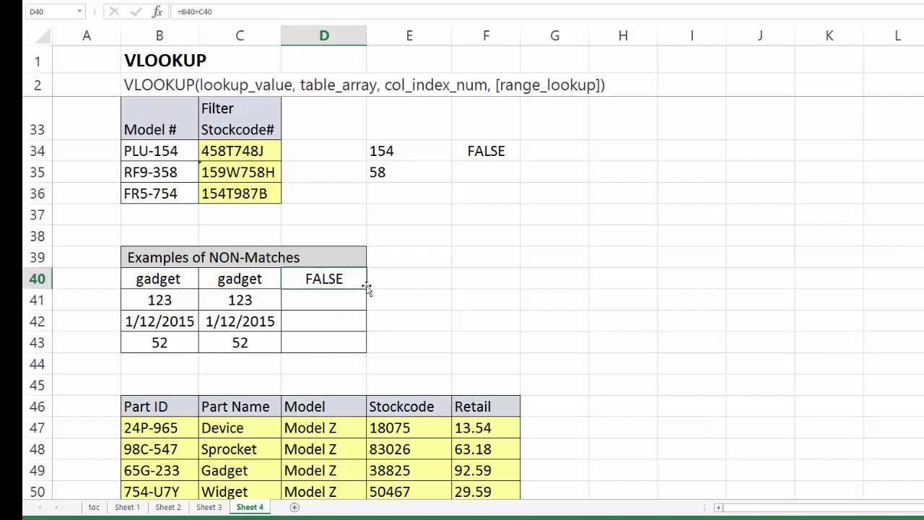
double_click(367, 288)
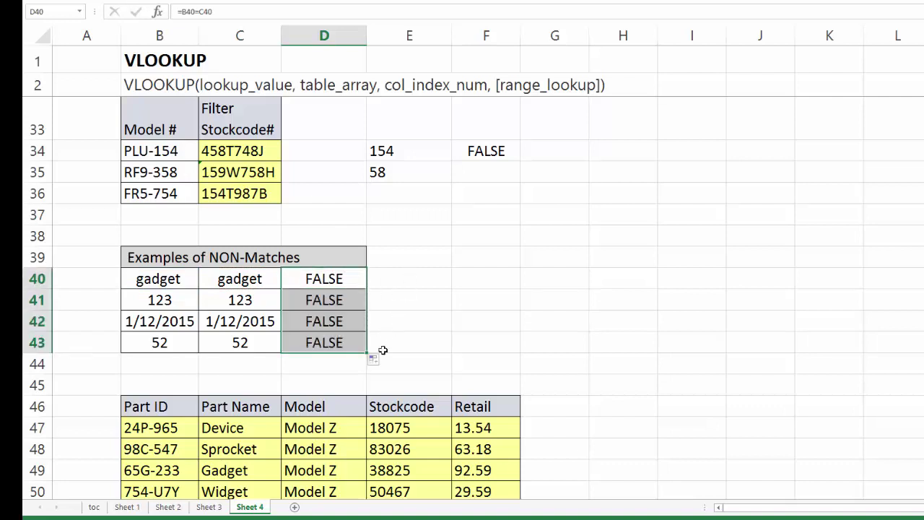
- Inspect B40 for extra spaces and B41 for how its number is stored
click(179, 282)
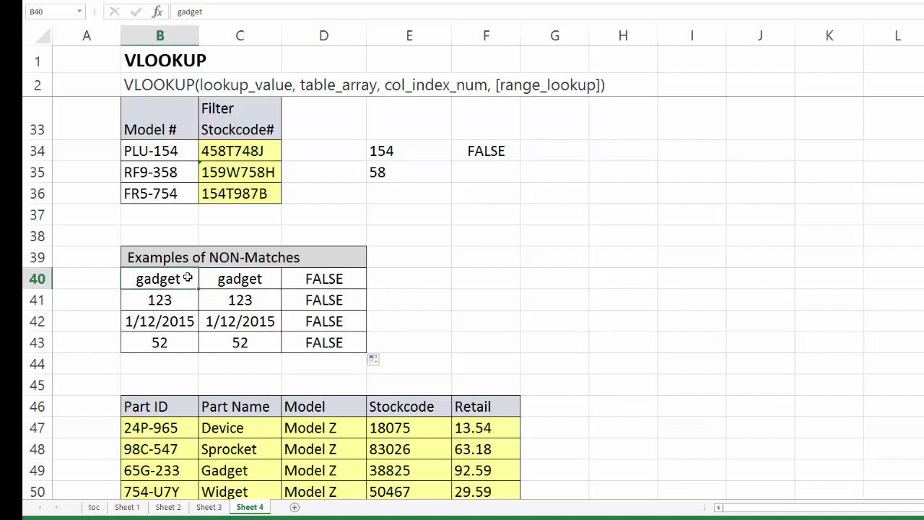
double_click(187, 283)
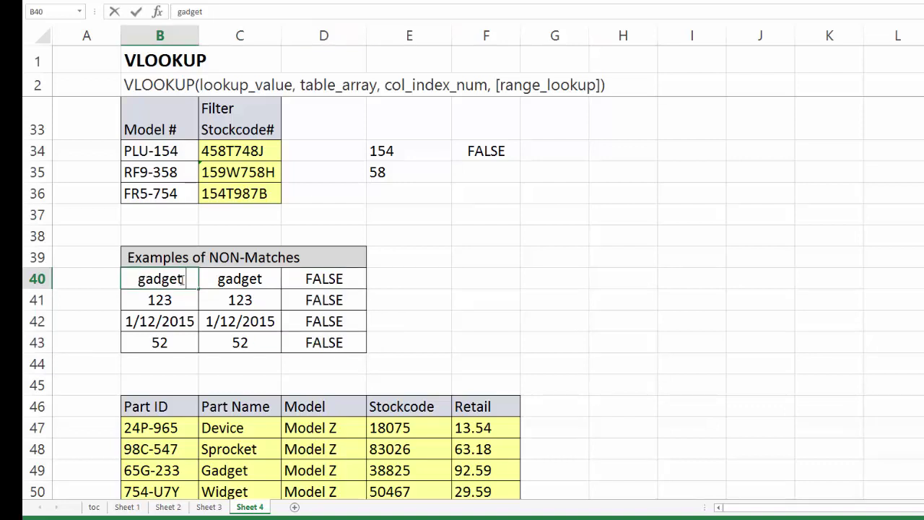
click(174, 301)
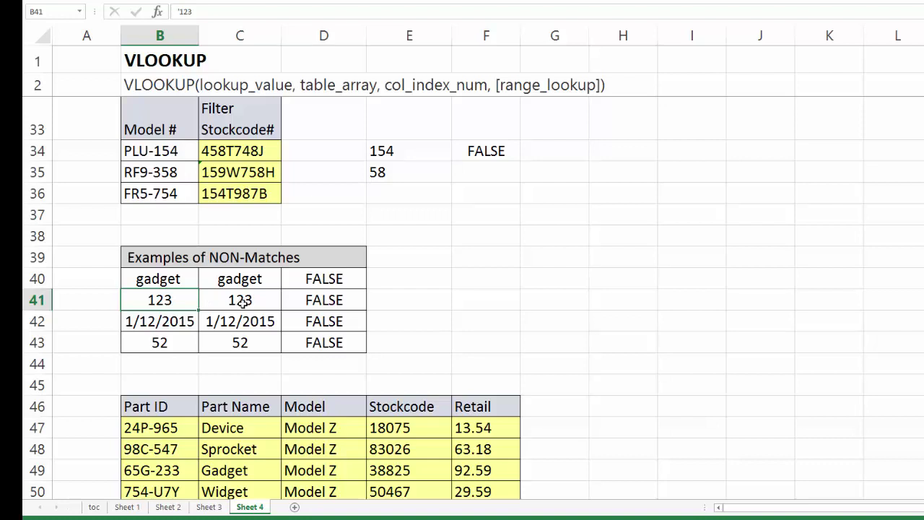
- Compare the underlying date values of B42 and C42
click(181, 323)
click(226, 323)
click(171, 324)
click(238, 323)
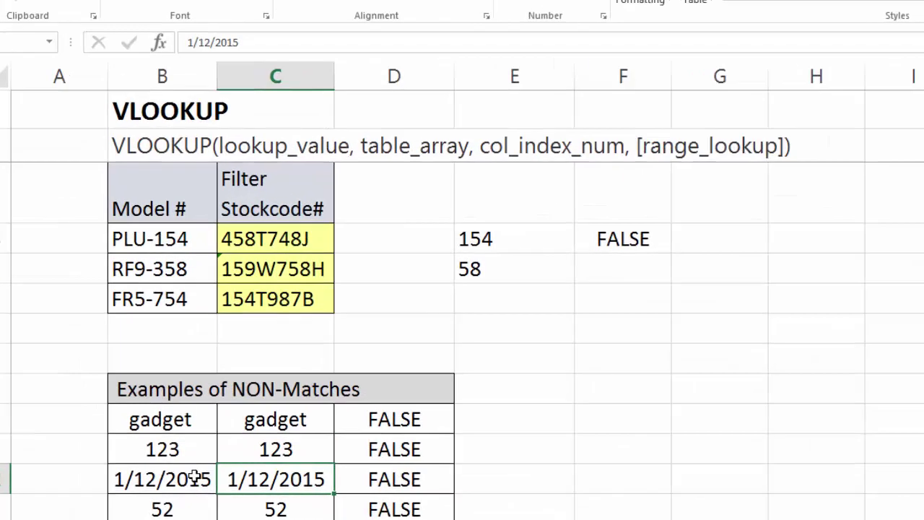
click(174, 322)
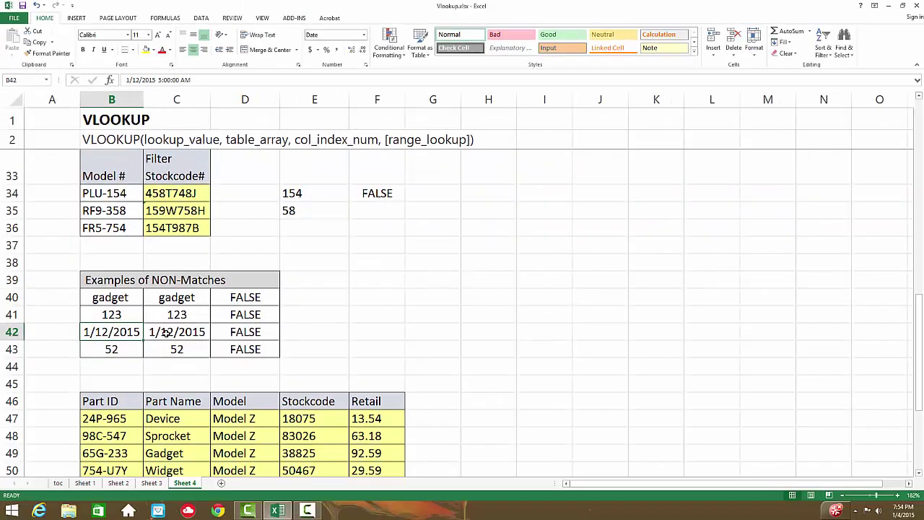
click(173, 354)
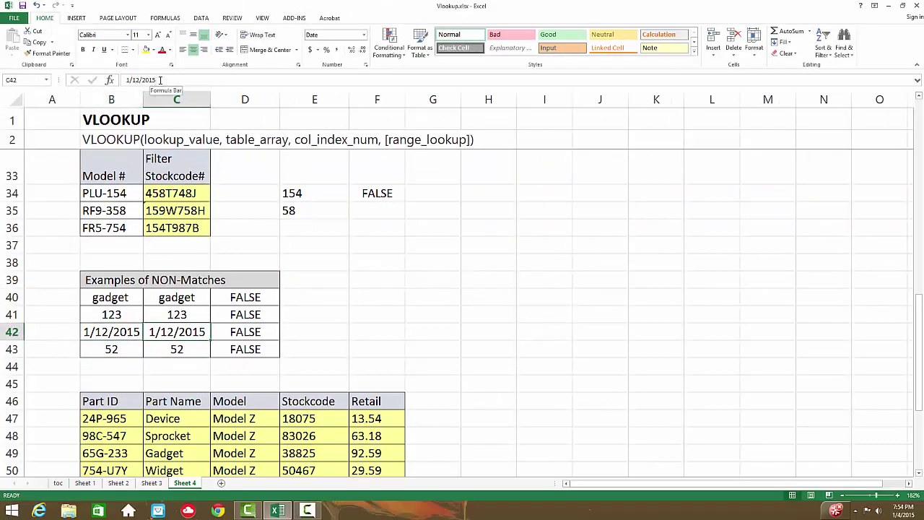
click(121, 334)
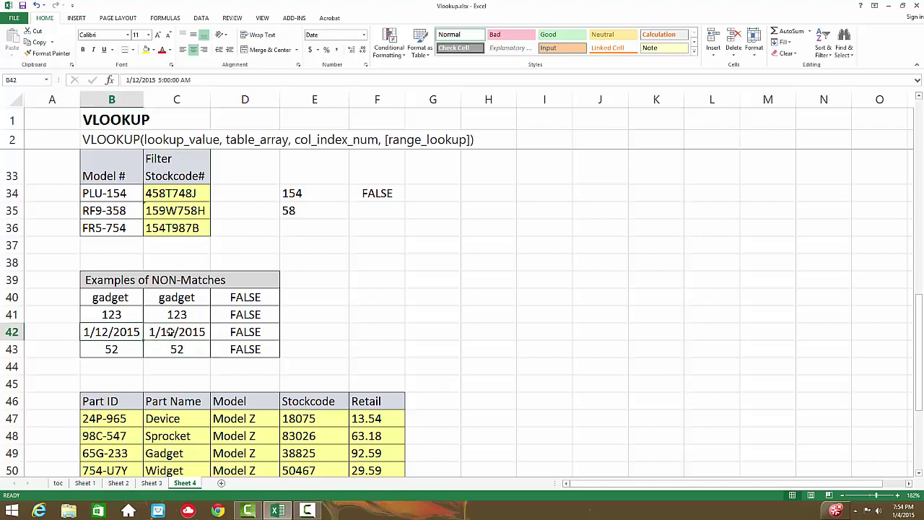
- Compare the underlying unrounded numbers in B43 and C43
click(125, 351)
click(154, 353)
click(126, 349)
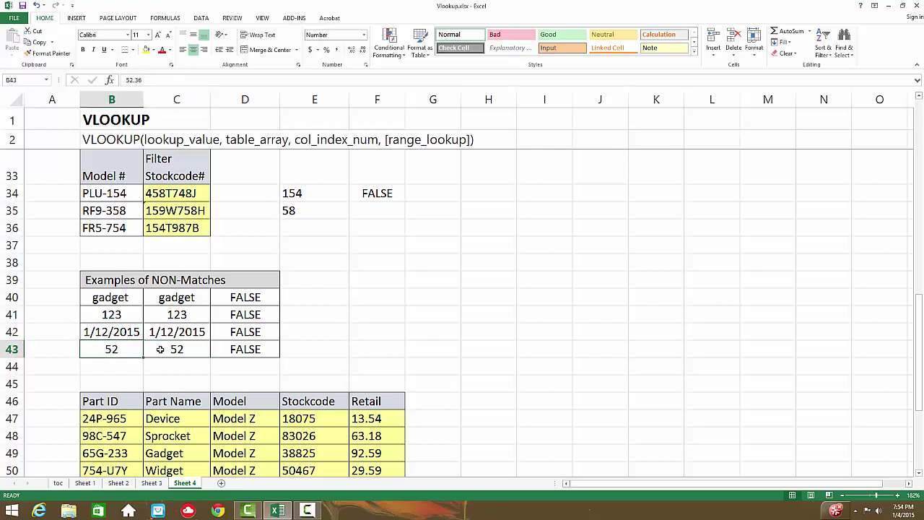
click(160, 348)
key(Right)
click(323, 309)
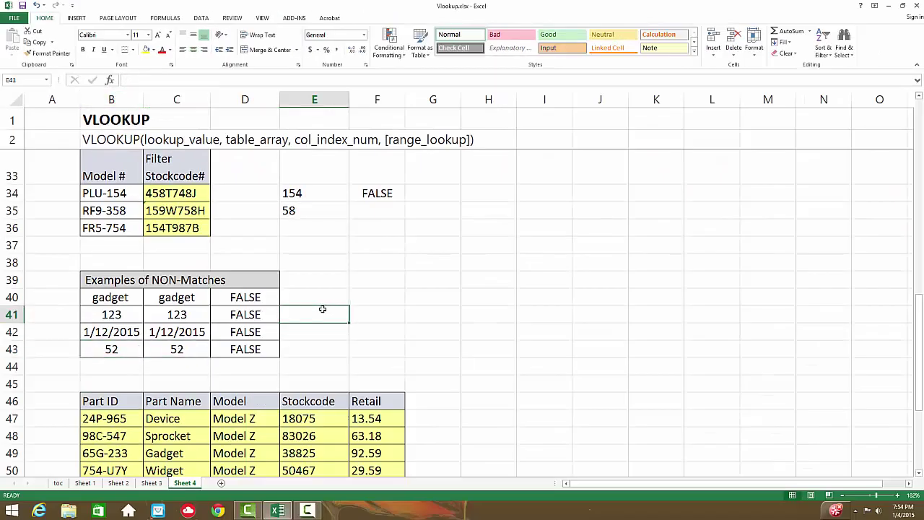
- Enter =VLOOKUP(B59,$B$47:$F$55,4,0) in C59 to look up the stockcode for the part ID
scroll(323, 309, down, 4)
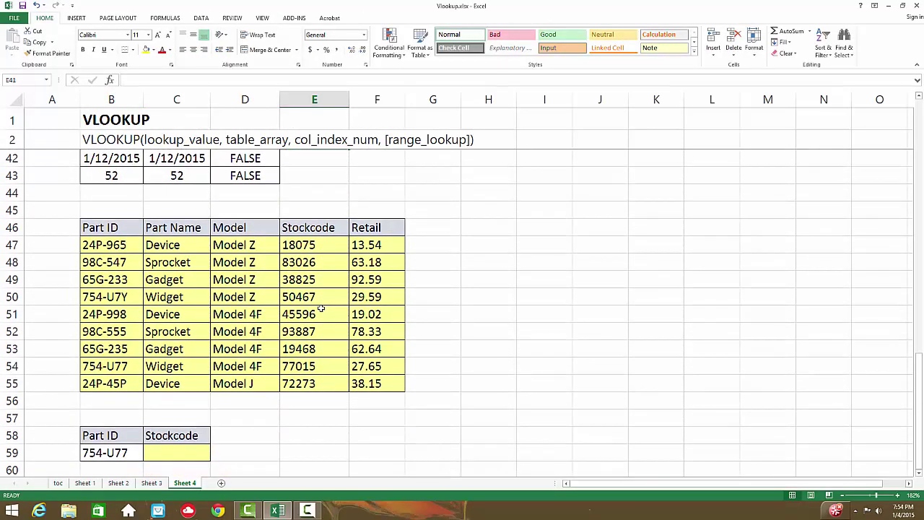
scroll(320, 309, up, 1)
click(176, 455)
text(=vlo)
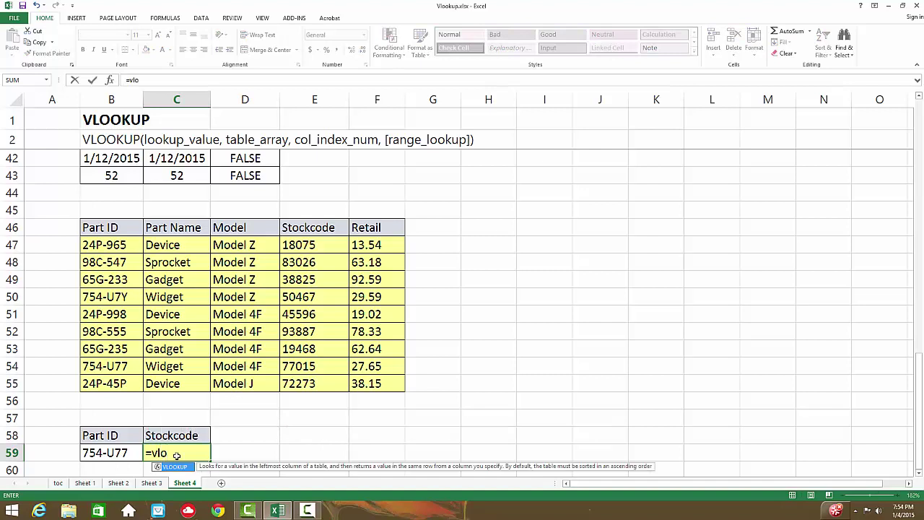
key(Tab)
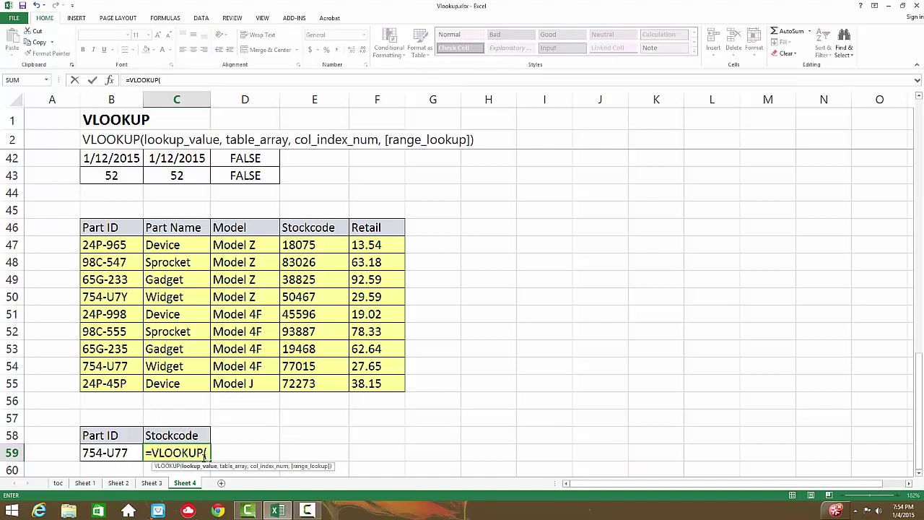
click(114, 453)
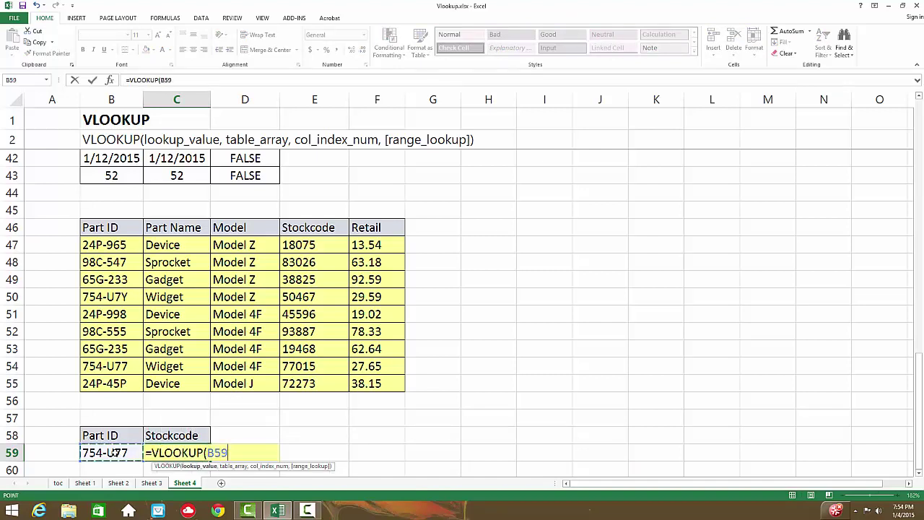
text(,)
drag(86, 248, 355, 383)
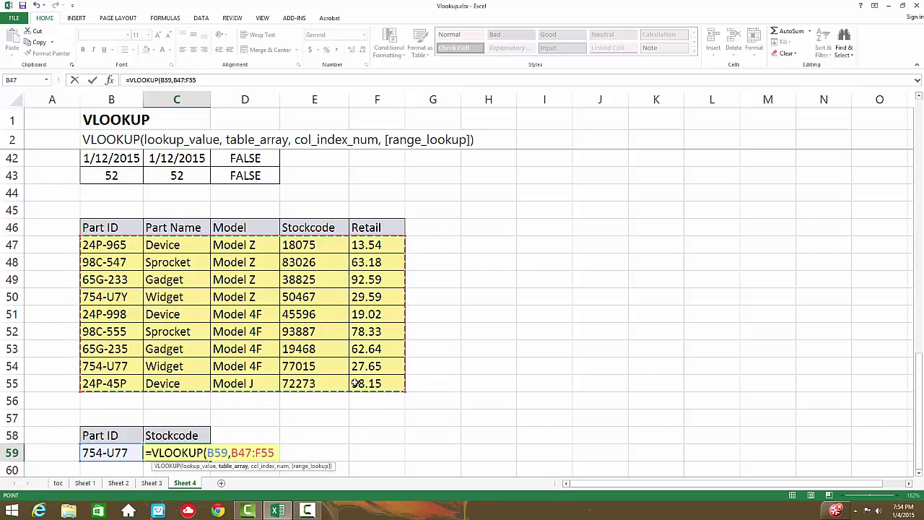
key(F4)
text(,)
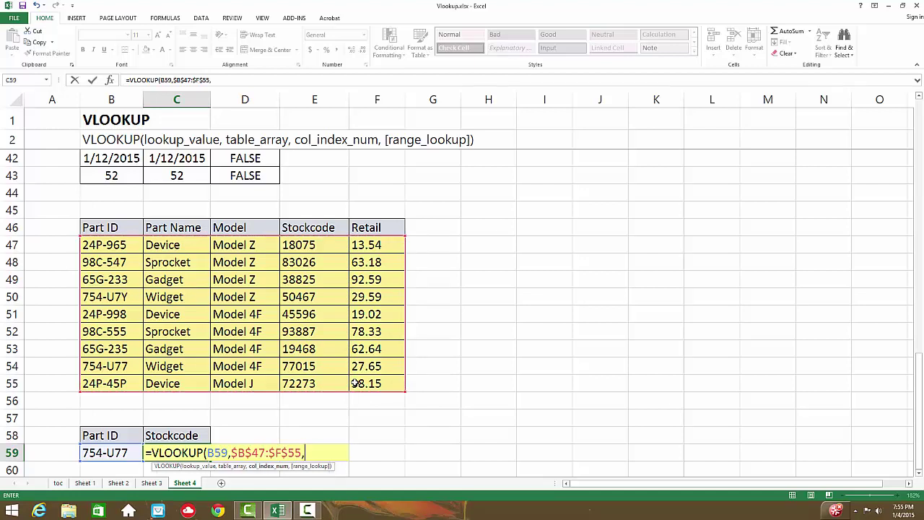
text(4,0))
key(Return)
- Compare the part ID in B59 with the matching table entry in B54, checking both for trailing spaces
scroll(354, 382, down, 1)
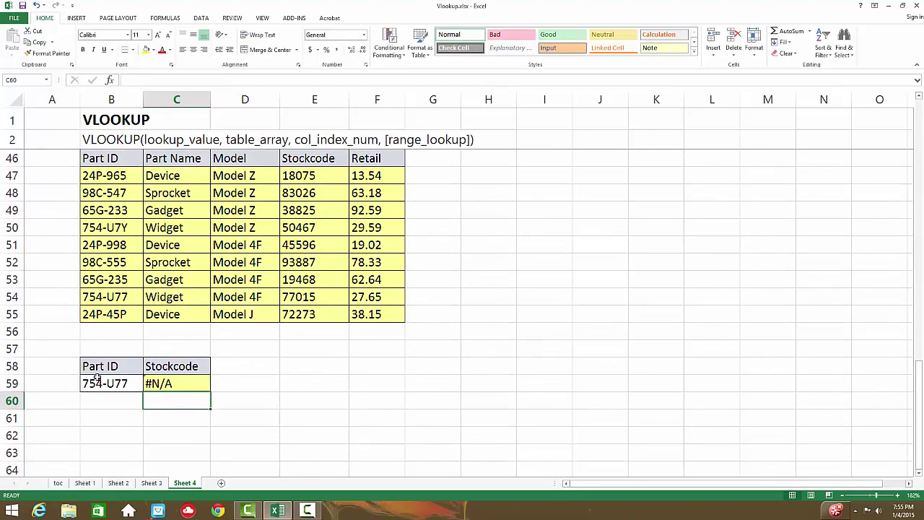
click(104, 386)
click(122, 297)
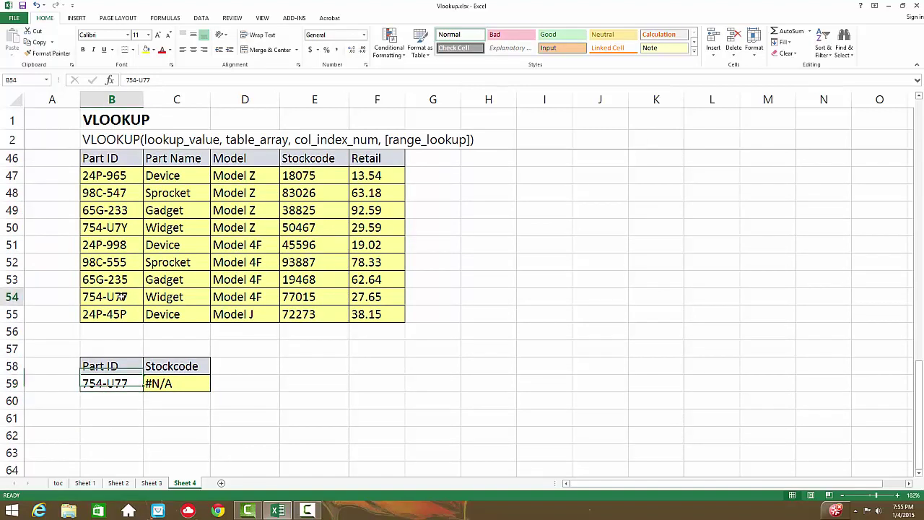
double_click(124, 383)
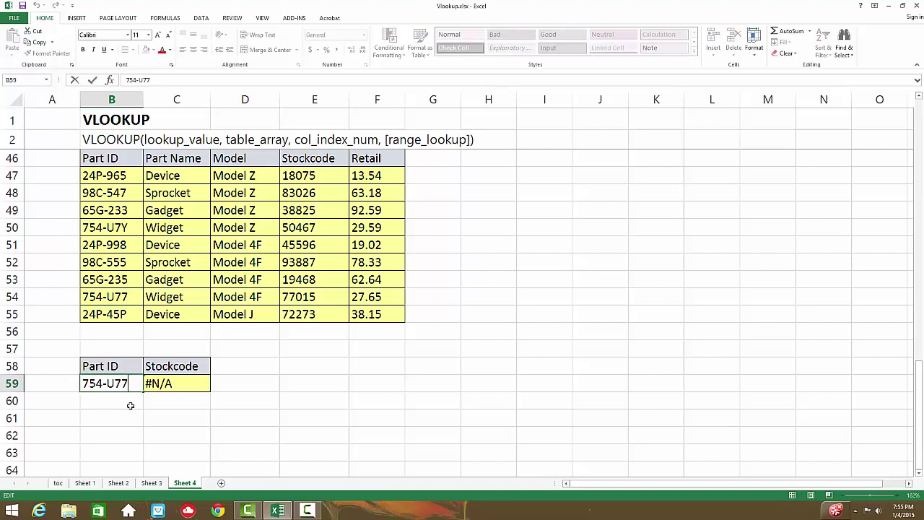
click(133, 297)
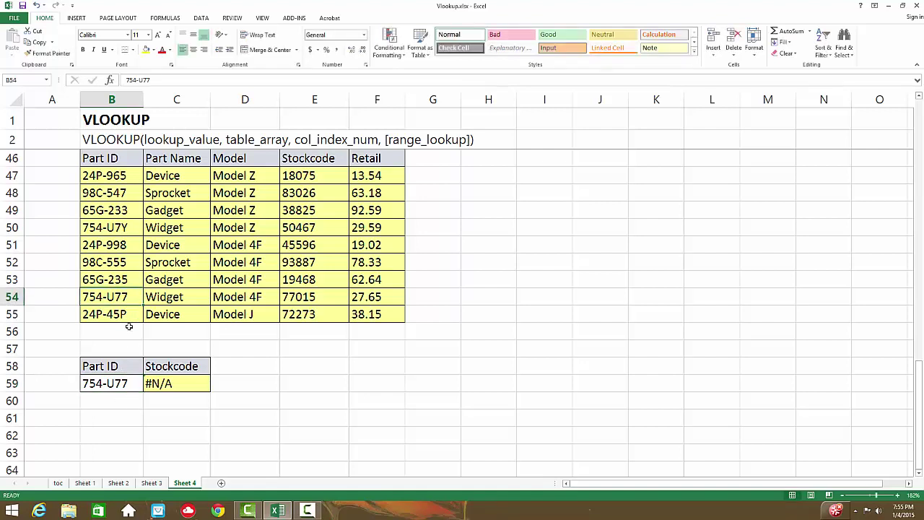
double_click(133, 299)
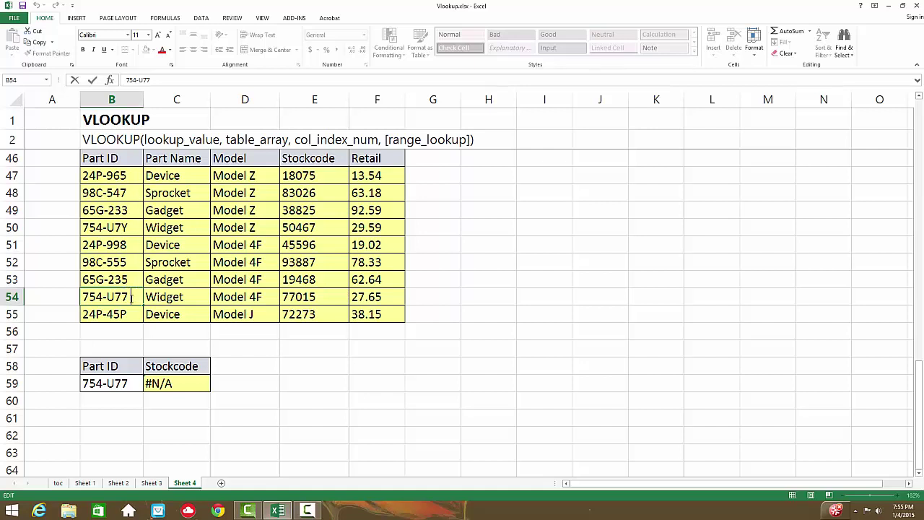
- Wrap the table array of the C59 lookup in TRIM, making it =VLOOKUP(B59,TRIM($B$47:$F$55),4,0)
click(122, 381)
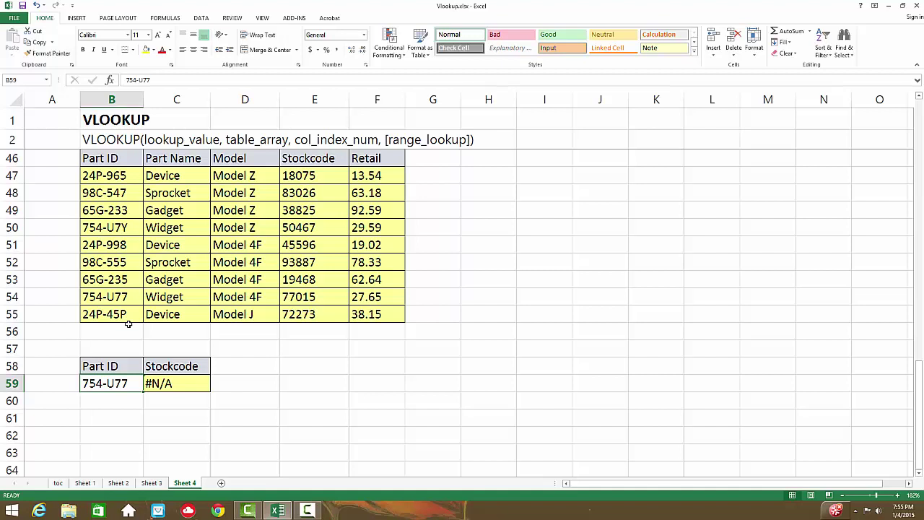
double_click(173, 379)
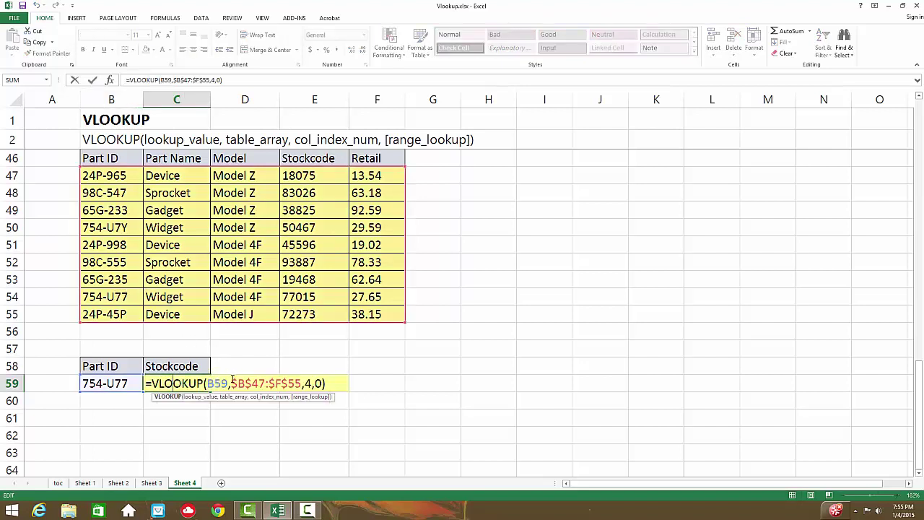
click(232, 383)
text(trim)
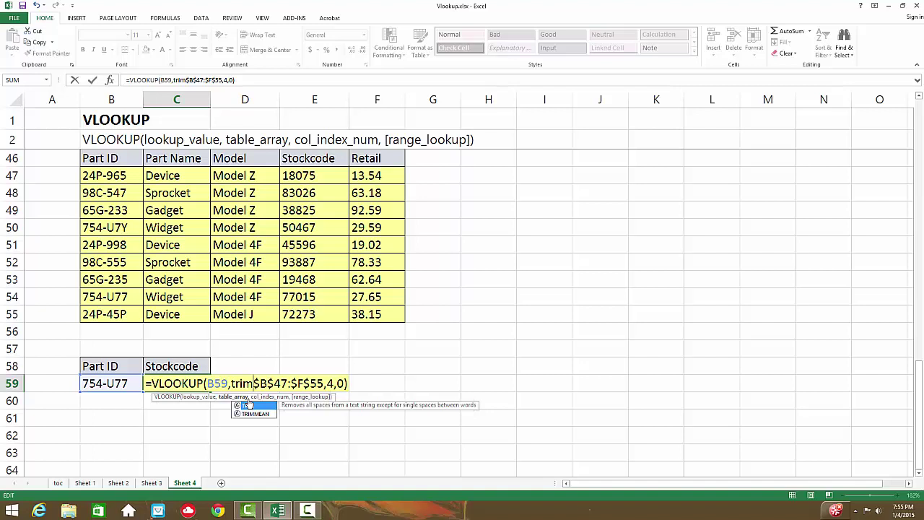
text(()
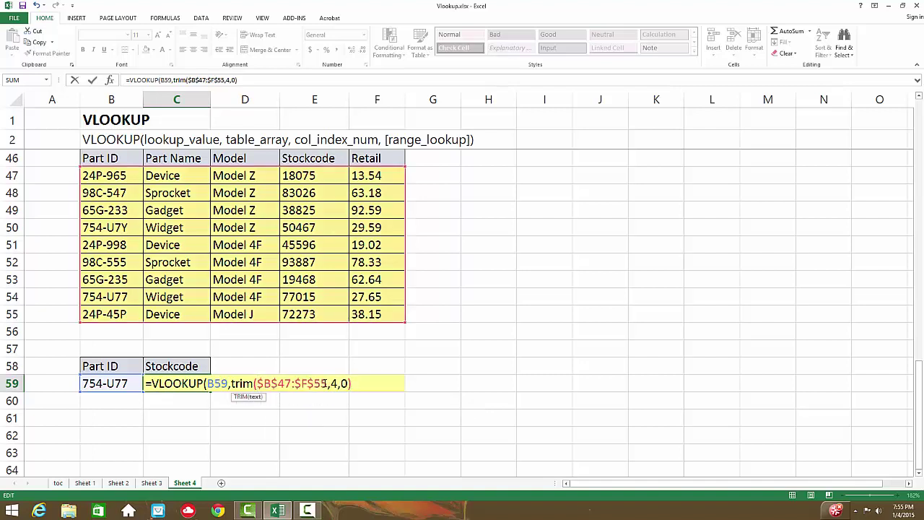
click(327, 383)
text())
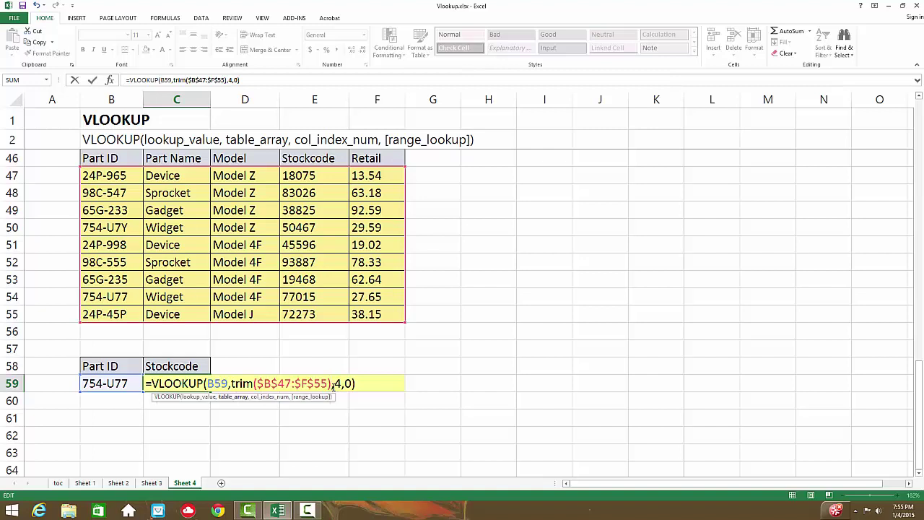
key(Return)
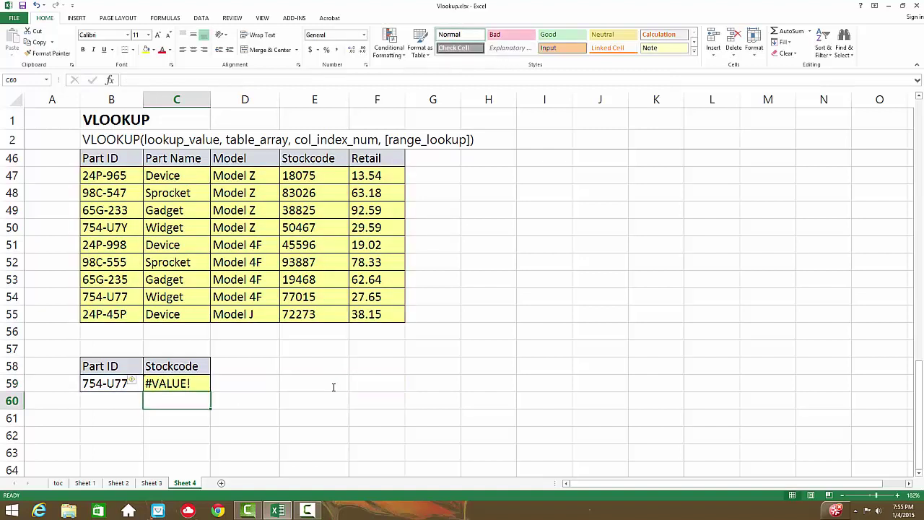
- Re-enter the C59 formula =VLOOKUP(B59,TRIM($B$47:$F$55),4,0) as an array formula
key(Up)
double_click(201, 384)
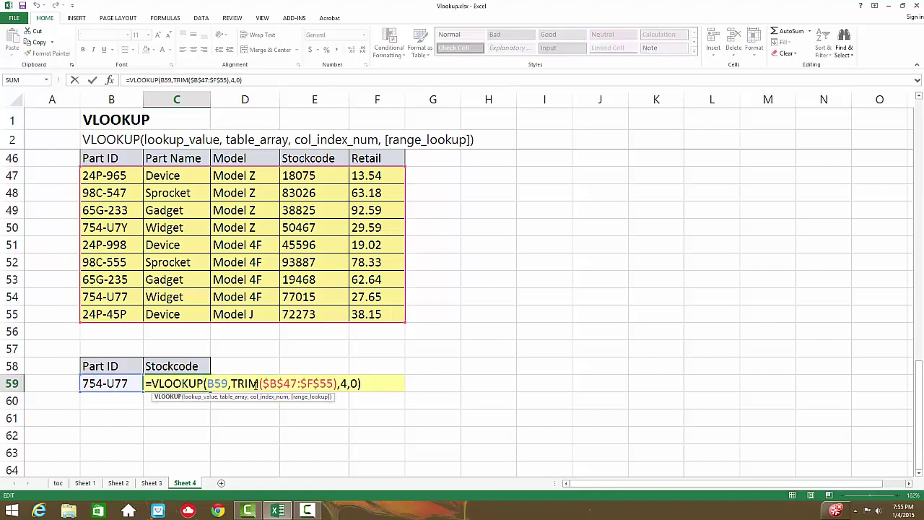
key(Right)
key(Right)
key(Right)
key(Right)
key(Right)
key(Right)
key(Right)
key(Right)
key(Right)
key(Right)
key(Right)
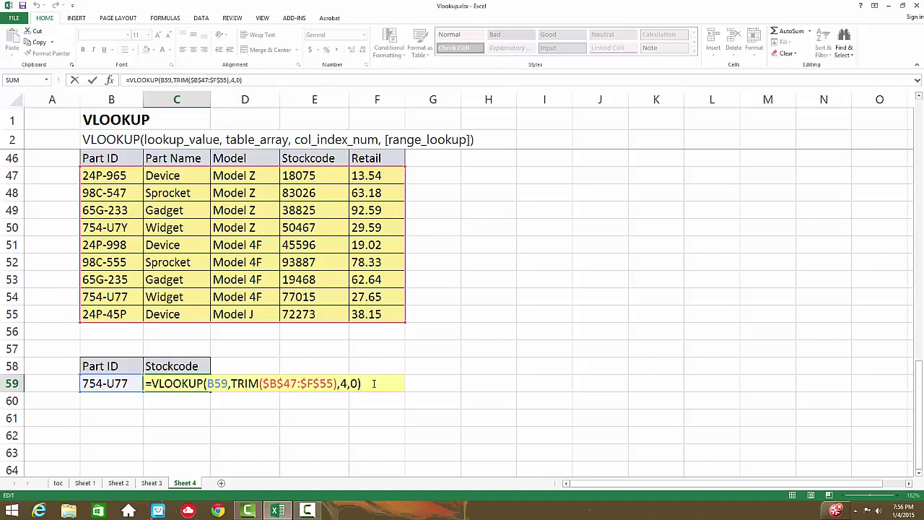
key(ctrl+shift+Return)
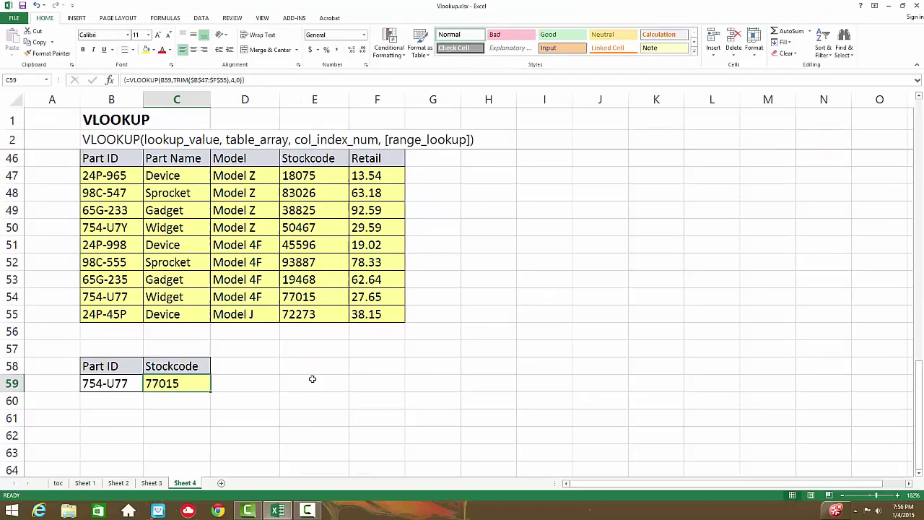
- Enter the note "clean" in E59, beside the stockcode lookup
click(312, 380)
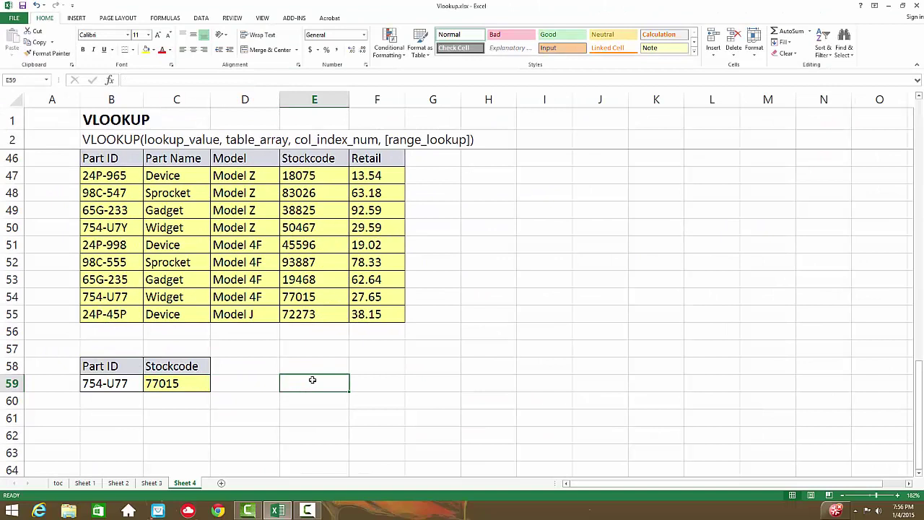
text(clean)
key(Return)
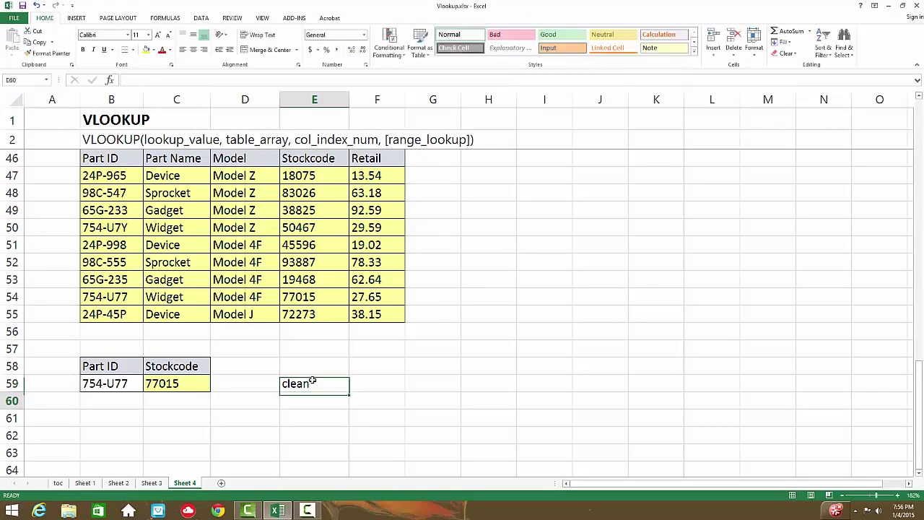